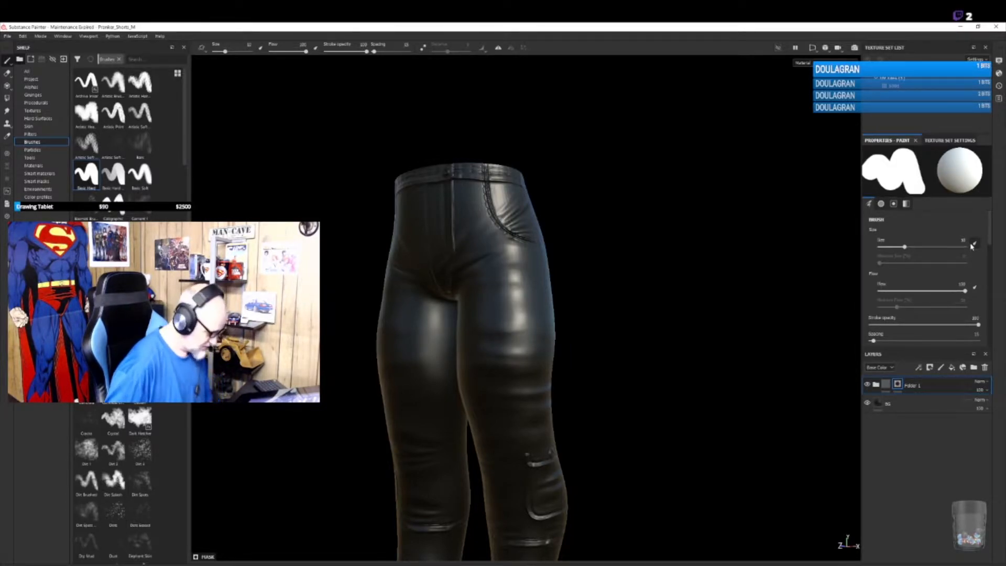
- With symmetry enabled, paint Folder 1's mask over the waistband, hips and upper thighs so the shorts area becomes white
click(499, 48)
mouse_move(458, 167)
mouse_down()
mouse_move(455, 215)
mouse_move(439, 209)
mouse_move(430, 230)
mouse_move(443, 294)
mouse_move(483, 166)
mouse_move(516, 293)
mouse_move(475, 377)
mouse_move(521, 286)
mouse_up()
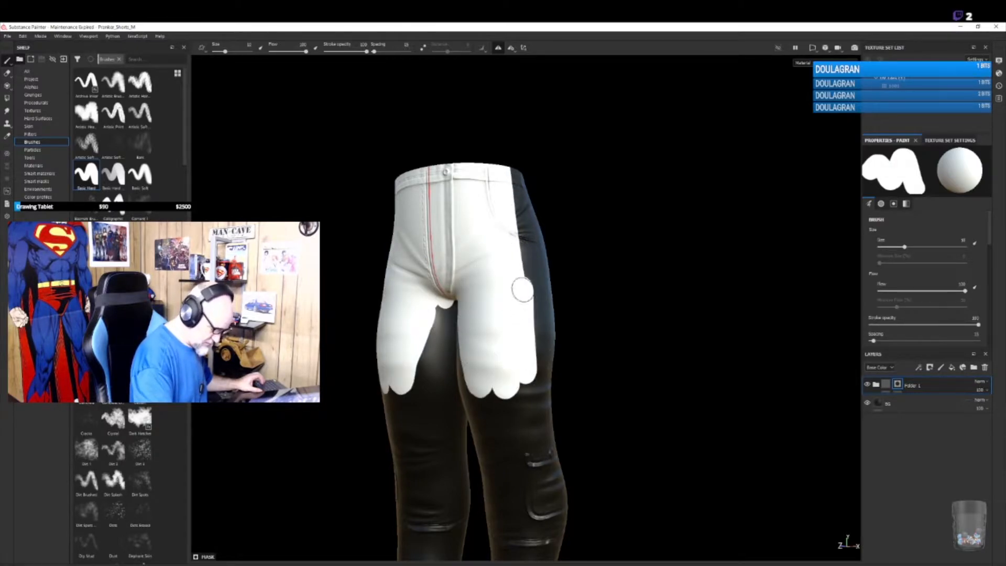
alt+drag(640, 353, 438, 359)
mouse_move(548, 236)
mouse_down()
mouse_move(551, 169)
mouse_move(579, 231)
mouse_move(551, 335)
mouse_move(540, 307)
mouse_move(573, 355)
mouse_move(667, 333)
mouse_move(485, 337)
mouse_move(514, 348)
mouse_up()
click(497, 207)
mouse_move(497, 207)
mouse_down()
mouse_move(615, 190)
mouse_move(566, 309)
mouse_move(537, 314)
mouse_move(475, 291)
mouse_move(467, 412)
mouse_move(565, 356)
mouse_up()
- Extend Folder 1's mask over the seat, sides and front of both thighs down to just above the knees
alt+drag(618, 451, 600, 394)
alt+middle_drag(610, 418, 587, 312)
mouse_move(531, 267)
mouse_down()
mouse_move(514, 338)
mouse_move(443, 373)
mouse_move(653, 368)
mouse_move(512, 328)
mouse_move(414, 340)
mouse_move(390, 370)
mouse_move(427, 350)
mouse_move(802, 366)
mouse_move(765, 354)
mouse_up()
alt+drag(510, 292, 512, 375)
mouse_move(513, 320)
mouse_down()
mouse_move(478, 283)
mouse_move(430, 188)
mouse_move(425, 256)
mouse_move(435, 314)
mouse_move(412, 370)
mouse_move(638, 378)
mouse_move(709, 309)
mouse_up()
alt+middle_drag(640, 392, 632, 304)
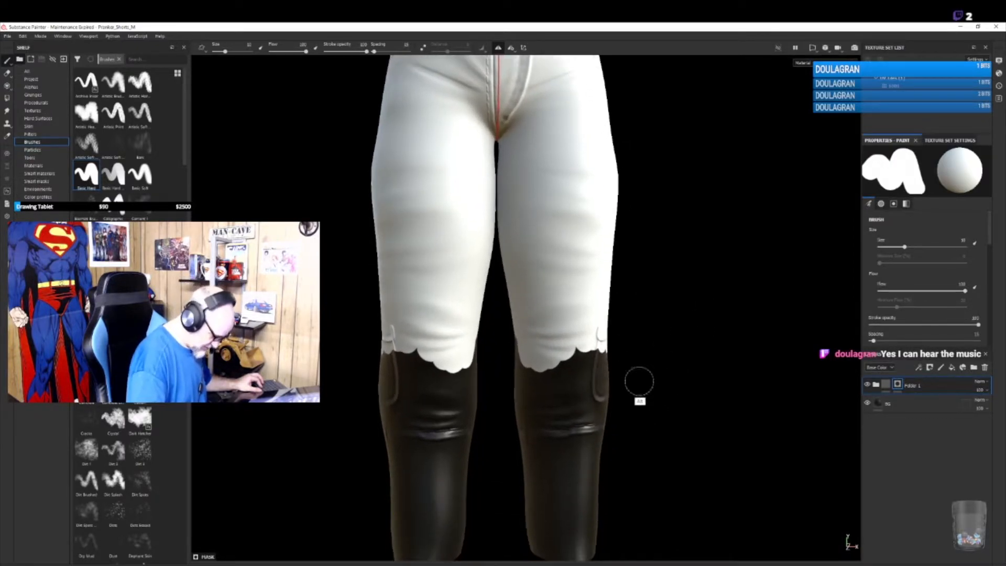
- Paint Folder 1's mask around the knees and backs of the legs, covering the shorts down to the hem
alt+drag(638, 384, 629, 332)
mouse_move(438, 369)
mouse_down()
mouse_move(419, 462)
mouse_move(393, 370)
mouse_move(382, 419)
mouse_move(377, 387)
mouse_up()
mouse_move(387, 385)
alt+mouse_down()
mouse_move(667, 400)
mouse_move(361, 462)
mouse_move(336, 415)
mouse_move(389, 361)
mouse_move(577, 418)
mouse_move(685, 412)
mouse_move(660, 441)
mouse_move(645, 435)
alt+mouse_up()
mouse_move(571, 443)
mouse_down()
mouse_move(477, 440)
mouse_move(479, 346)
mouse_move(519, 367)
mouse_move(563, 362)
mouse_up()
mouse_move(623, 385)
alt+mouse_down()
mouse_move(746, 376)
mouse_move(680, 407)
alt+mouse_up()
mouse_move(602, 445)
mouse_down()
mouse_move(525, 451)
mouse_move(505, 257)
mouse_move(528, 237)
mouse_move(589, 291)
mouse_move(539, 378)
mouse_move(650, 331)
mouse_move(483, 175)
mouse_up()
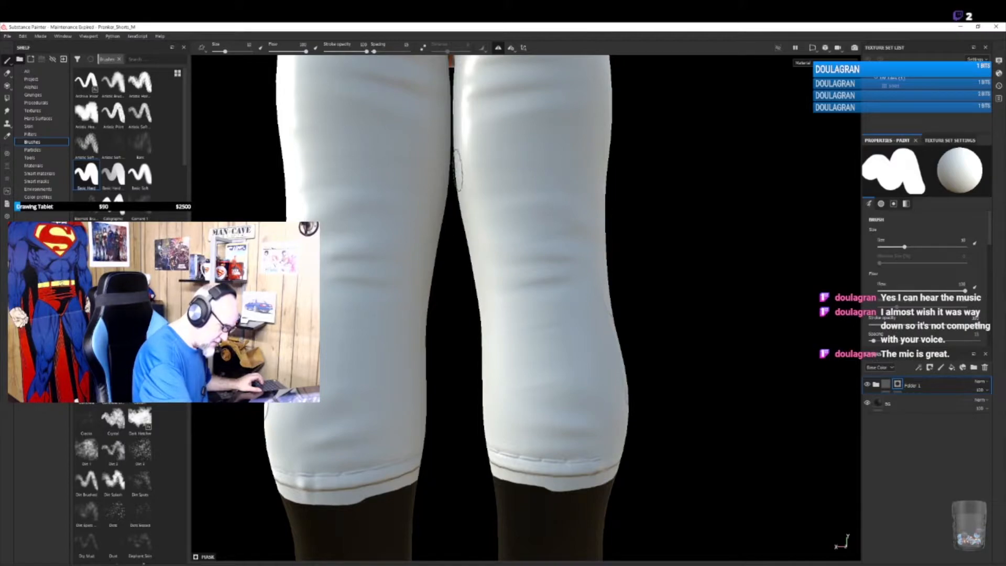
alt+drag(523, 393, 626, 400)
mouse_move(503, 281)
mouse_down()
mouse_move(489, 308)
mouse_move(481, 427)
mouse_move(443, 397)
mouse_move(674, 477)
mouse_up()
- Using a smaller brush, erase the mask overspill below the hem all around both legs to follow the hem edge
mouse_move(674, 477)
ctrl+right_down()
mouse_move(630, 478)
mouse_move(651, 478)
ctrl+right_up()
click(686, 457)
mouse_move(679, 458)
mouse_down()
mouse_move(637, 457)
mouse_move(707, 485)
mouse_move(654, 461)
mouse_move(775, 453)
mouse_move(718, 463)
mouse_up()
mouse_move(815, 490)
alt+mouse_down()
mouse_move(800, 469)
mouse_move(750, 489)
mouse_move(784, 486)
mouse_move(701, 467)
mouse_move(683, 481)
mouse_move(766, 472)
mouse_move(648, 489)
mouse_move(629, 482)
alt+mouse_up()
mouse_move(580, 445)
mouse_down()
mouse_move(705, 452)
mouse_move(670, 469)
mouse_up()
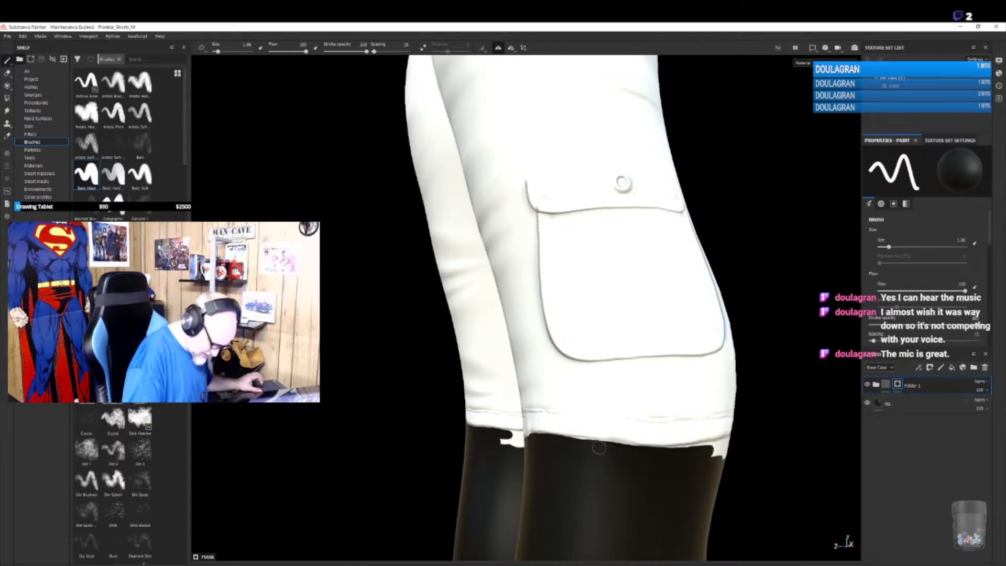
alt+drag(552, 442, 576, 445)
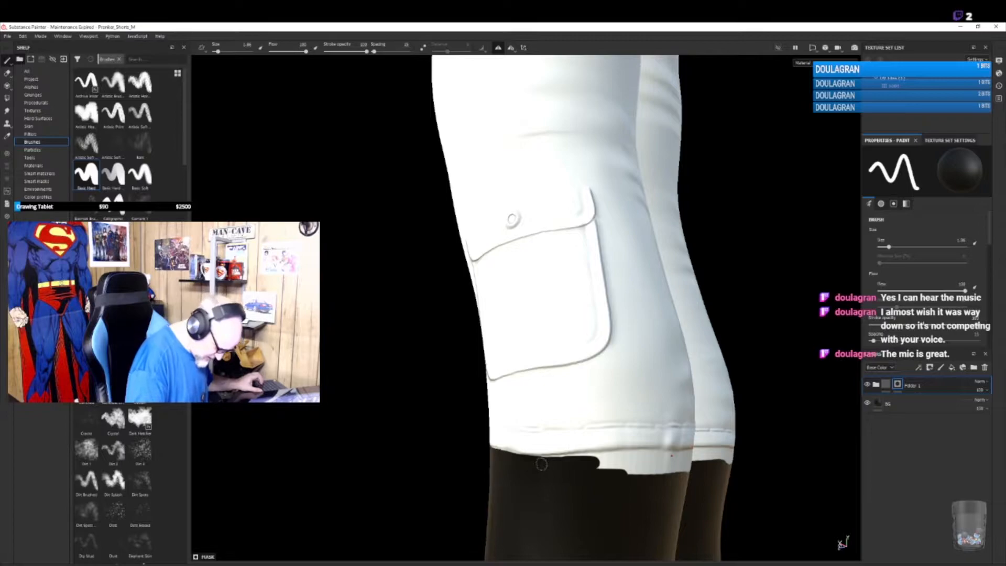
mouse_move(604, 460)
mouse_down()
mouse_move(634, 458)
mouse_move(637, 467)
mouse_up()
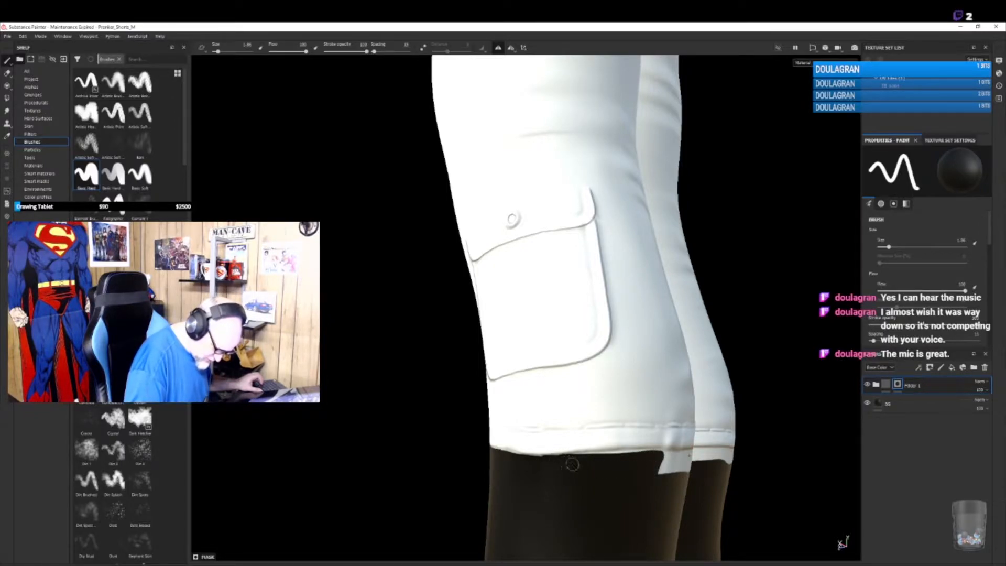
mouse_move(718, 476)
alt+mouse_down()
mouse_move(519, 472)
mouse_move(600, 467)
mouse_move(457, 454)
mouse_move(548, 450)
mouse_move(460, 457)
mouse_move(535, 482)
mouse_move(498, 474)
alt+mouse_up()
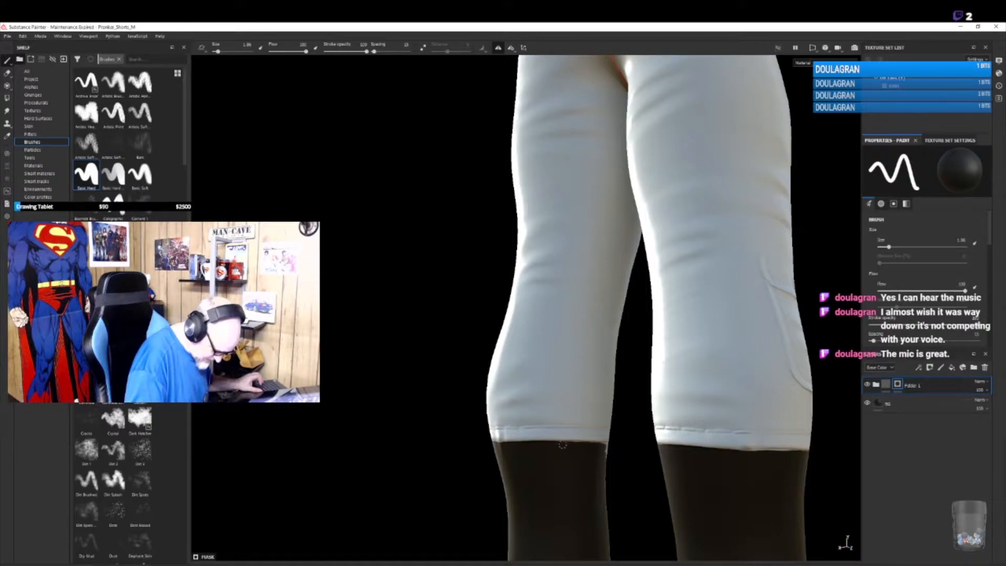
alt+drag(627, 475, 614, 417)
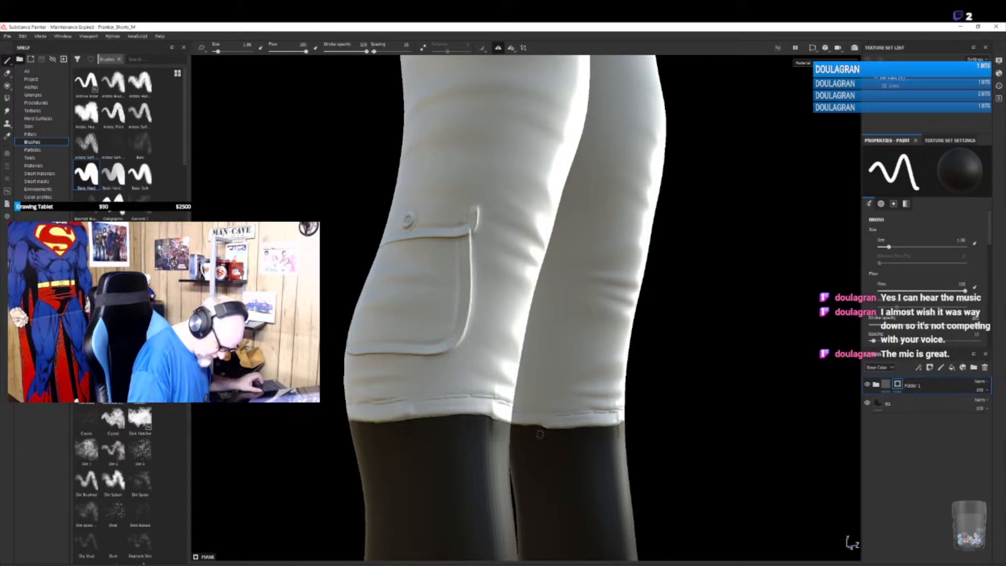
- Expand Folder 1, and with symmetry off paint the front waistband button into the Green layer's mask
alt+drag(548, 427, 631, 556)
alt+middle_drag(637, 277, 631, 548)
alt+drag(631, 548, 582, 454)
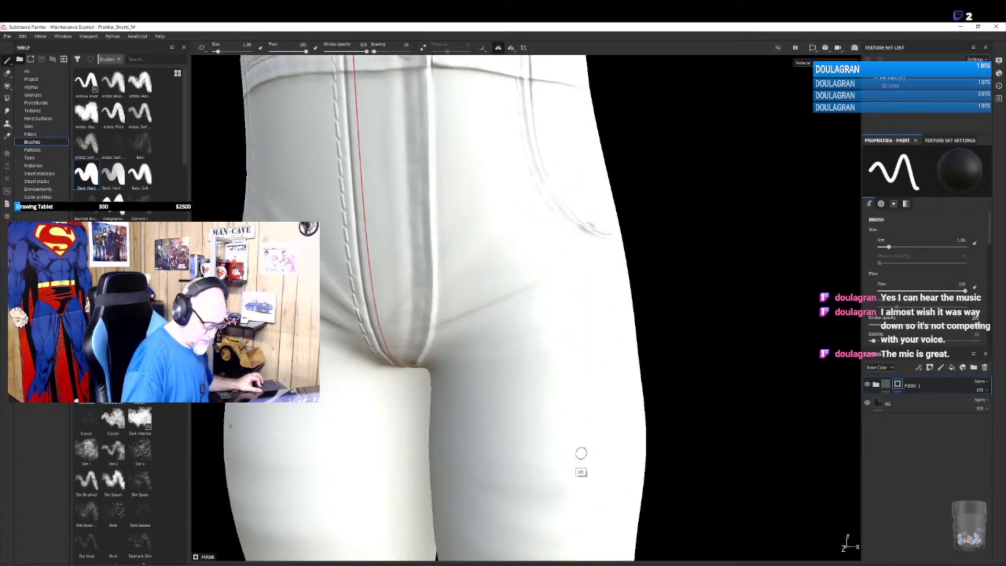
click(876, 385)
click(897, 425)
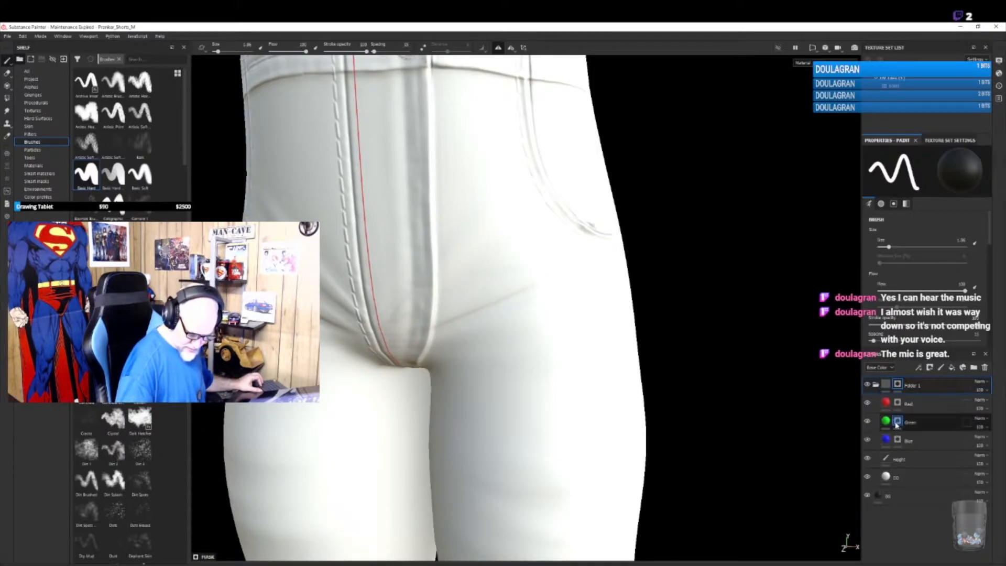
alt+drag(708, 285, 681, 338)
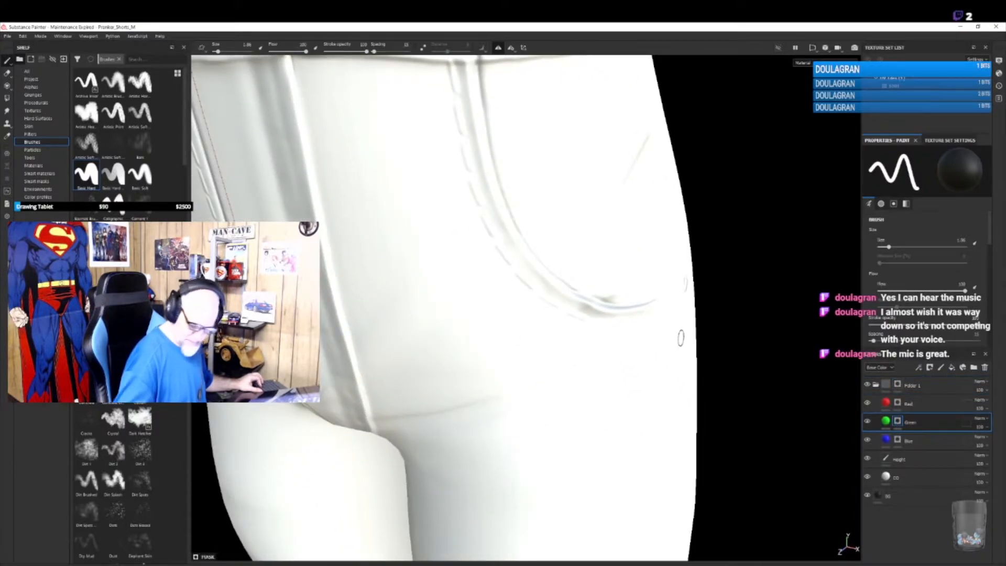
scroll(727, 271, down, 5)
alt+drag(726, 271, 581, 407)
click(497, 49)
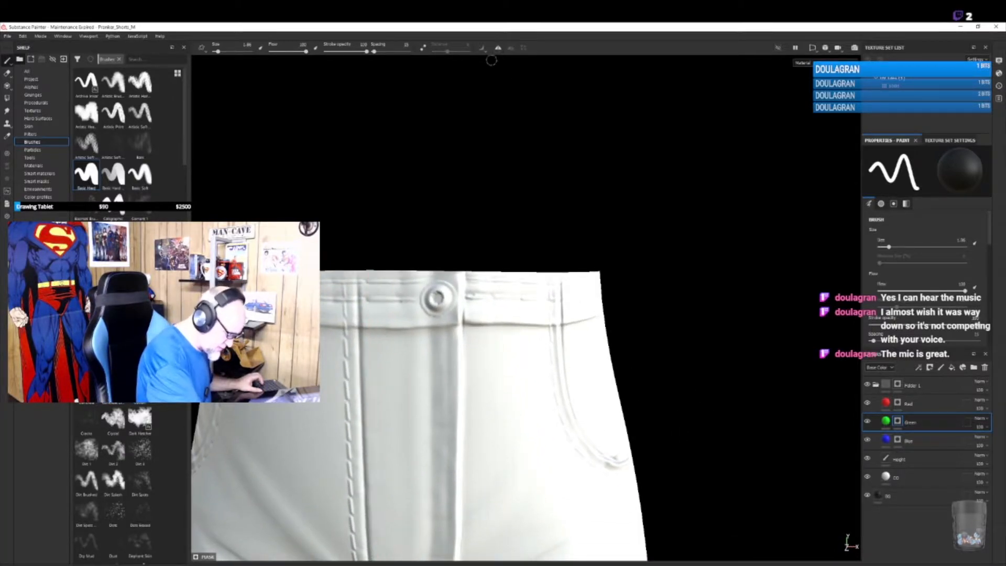
mouse_move(437, 297)
mouse_down()
mouse_move(604, 325)
mouse_move(474, 315)
mouse_up()
key(bracketleft)
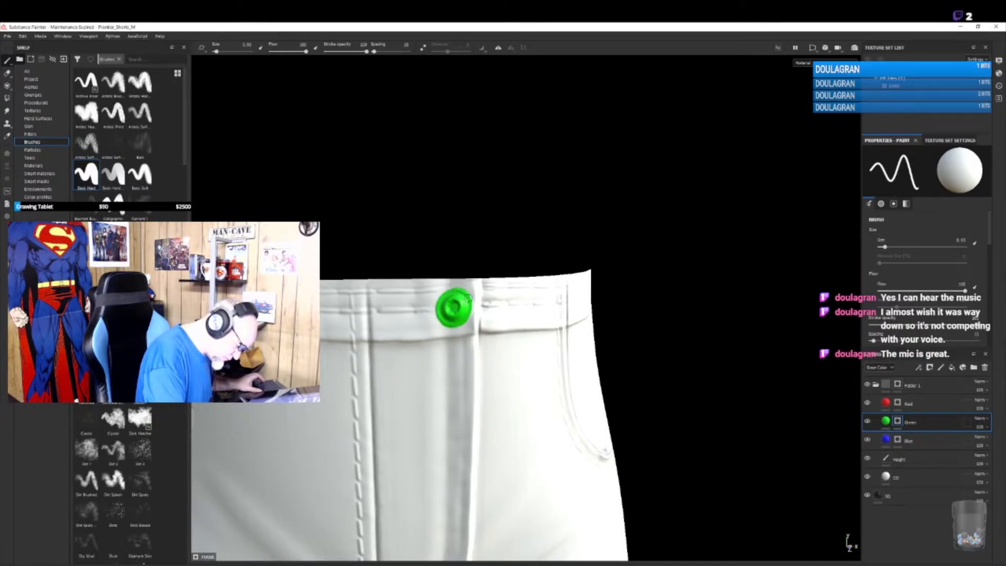
- With symmetry back on, paint the front pocket side buttons and the back pocket buttons into the Green layer's mask
alt+drag(440, 297, 636, 407)
shift+right_drag(690, 365, 719, 362)
alt+drag(660, 447, 576, 417)
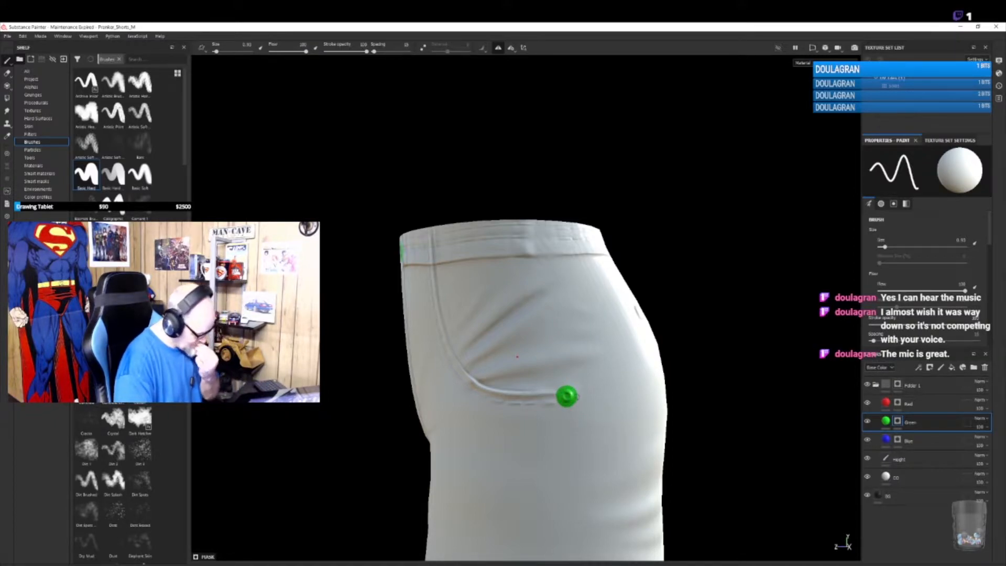
alt+drag(685, 421, 582, 443)
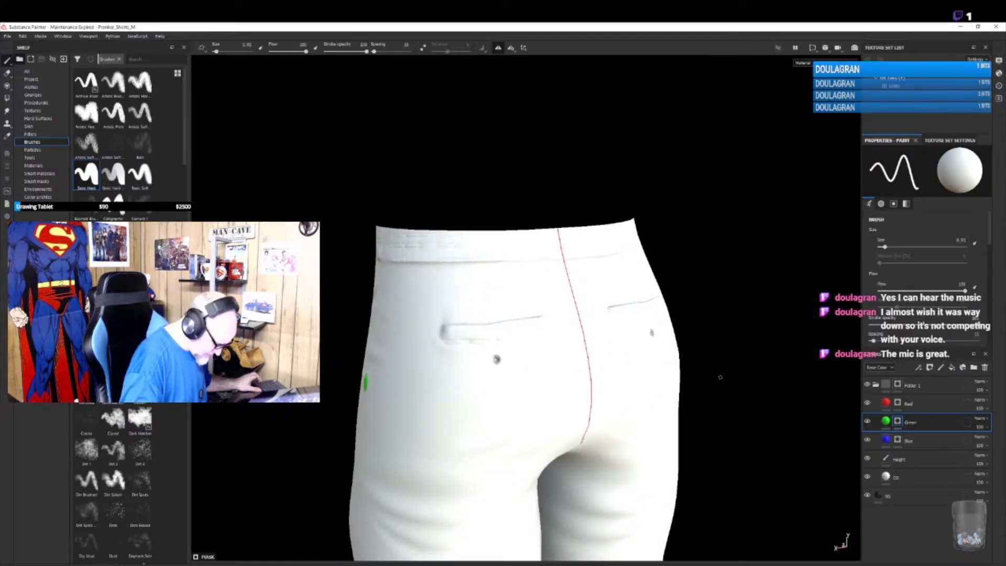
mouse_move(727, 379)
shift+right_down()
mouse_move(756, 376)
mouse_move(742, 377)
shift+right_up()
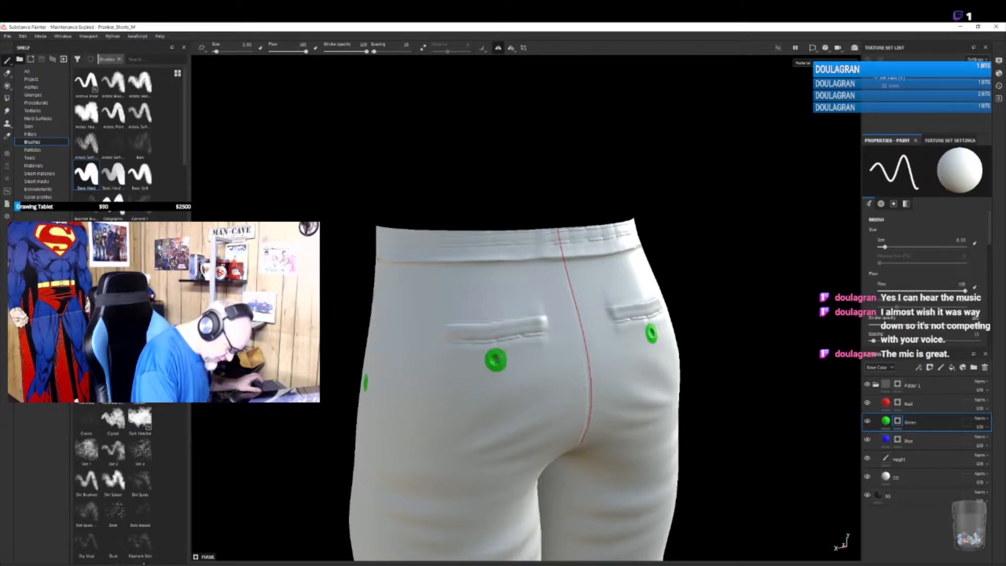
- In the Red layer's mask, fill both back pocket welts and trace the waistband's lower edge and side seam
mouse_move(684, 410)
alt+mouse_down()
mouse_move(671, 416)
mouse_move(715, 422)
mouse_move(655, 433)
mouse_move(663, 404)
mouse_move(696, 404)
alt+mouse_up()
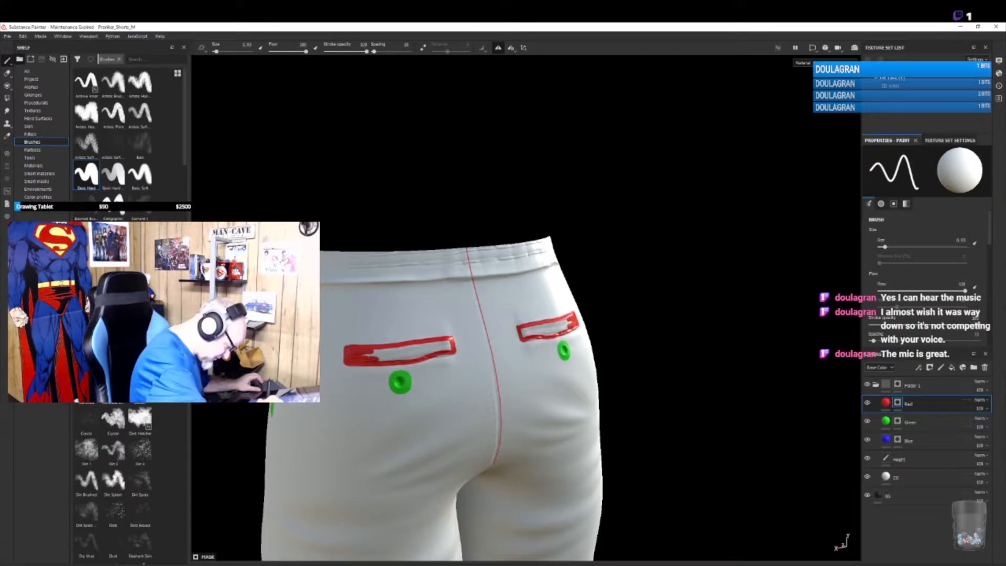
drag(387, 355, 427, 351)
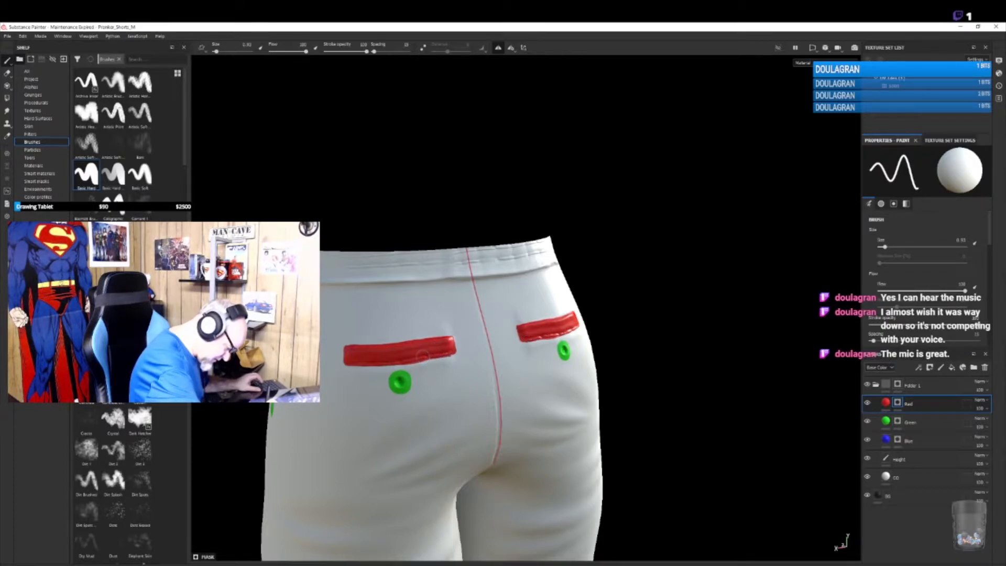
alt+drag(661, 414, 628, 310)
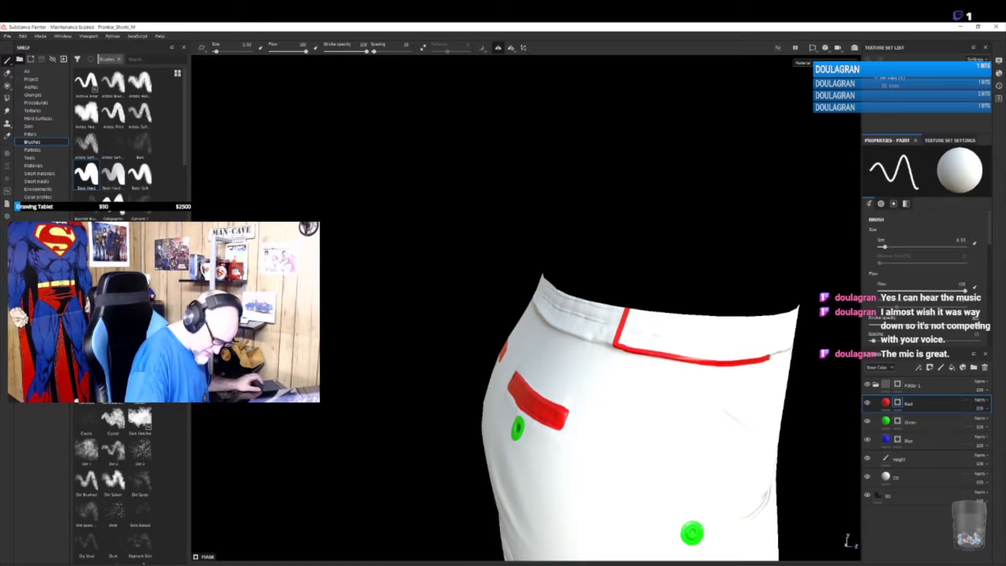
mouse_move(687, 398)
alt+mouse_down()
mouse_move(622, 354)
mouse_move(485, 335)
alt+mouse_up()
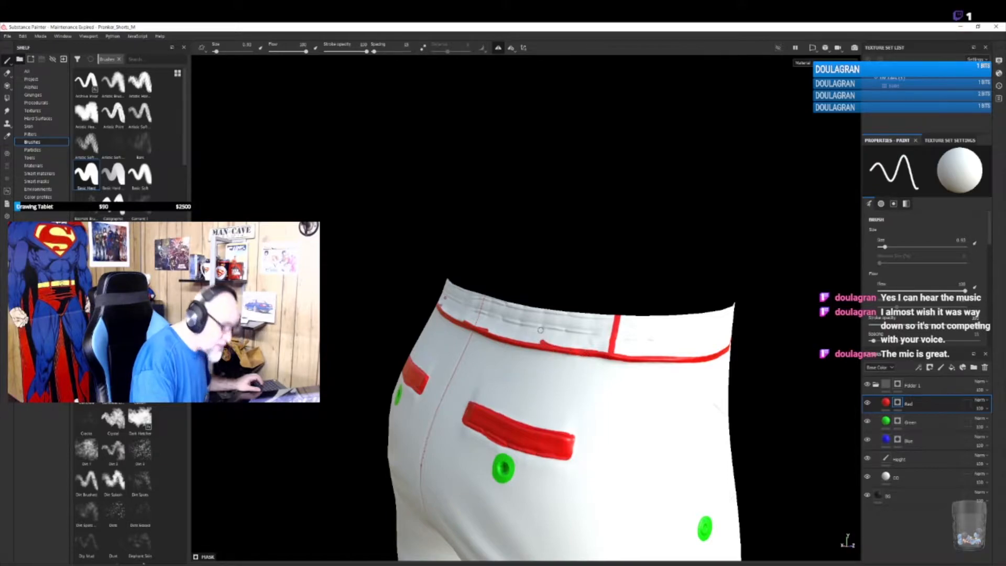
alt+middle_drag(661, 361, 593, 403)
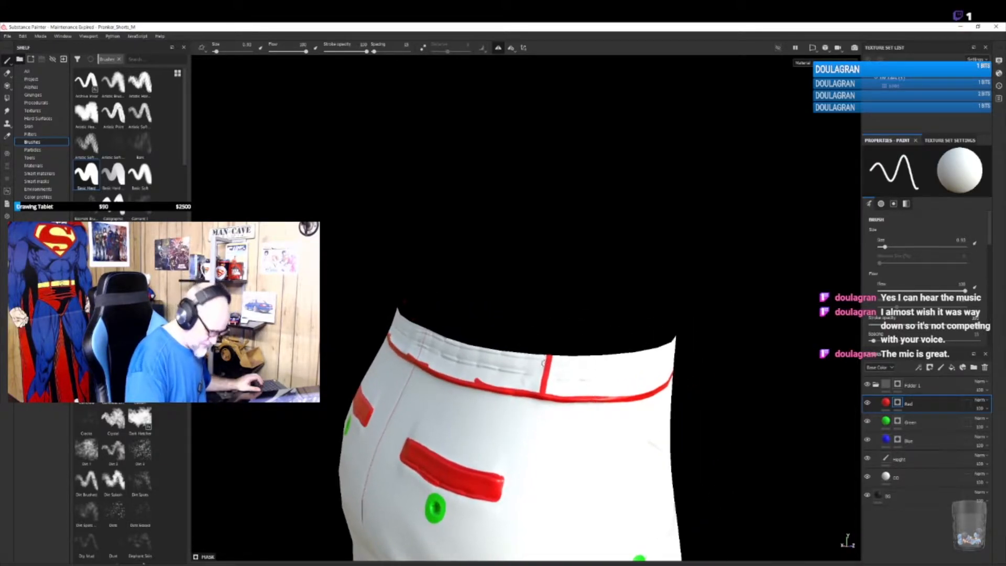
- With a larger brush, fill the whole waistband in the Red layer's mask around the back, sides and front
key(bracketright)
key(bracketright)
mouse_move(547, 358)
mouse_down()
mouse_move(540, 370)
mouse_move(500, 362)
mouse_move(490, 375)
mouse_move(553, 385)
mouse_move(469, 378)
mouse_up()
alt+drag(543, 389, 646, 337)
mouse_move(367, 358)
mouse_down()
mouse_move(367, 402)
mouse_move(484, 391)
mouse_move(379, 390)
mouse_move(479, 379)
mouse_move(321, 367)
mouse_move(471, 367)
mouse_up()
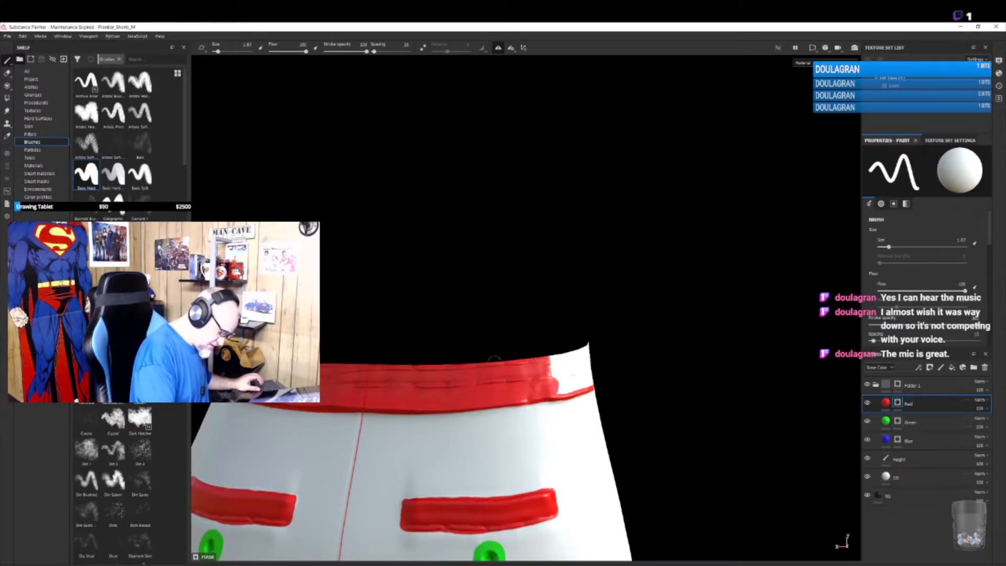
alt+drag(726, 396, 543, 417)
mouse_move(665, 400)
alt+mouse_down()
mouse_move(515, 354)
mouse_move(509, 388)
mouse_move(550, 387)
mouse_move(564, 347)
mouse_move(624, 366)
mouse_move(442, 340)
mouse_move(409, 348)
mouse_move(406, 359)
mouse_move(414, 369)
mouse_move(451, 362)
mouse_move(464, 343)
mouse_move(526, 339)
mouse_move(459, 365)
mouse_move(517, 367)
mouse_move(434, 366)
mouse_move(583, 371)
alt+mouse_up()
mouse_move(458, 347)
mouse_down()
mouse_move(583, 346)
mouse_move(472, 361)
mouse_move(517, 361)
mouse_up()
mouse_move(612, 358)
mouse_down()
mouse_move(583, 364)
mouse_move(587, 354)
mouse_move(597, 368)
mouse_move(632, 360)
mouse_up()
- Erase the stray red spots on the front of the shorts and the red overspill below the front waistband
key(bracketleft)
key(bracketleft)
key(bracketleft)
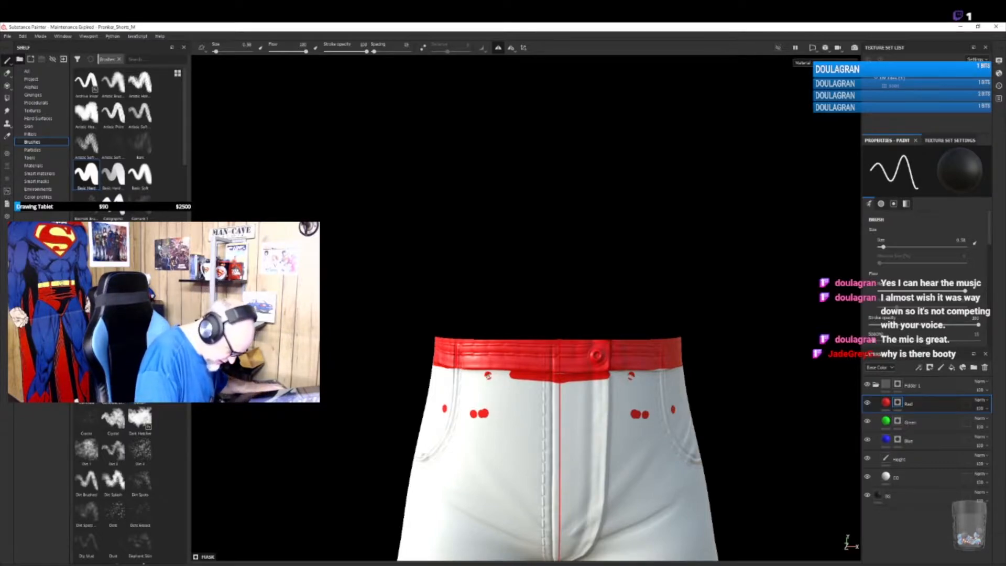
drag(489, 376, 490, 377)
key(bracketright)
key(bracketright)
drag(486, 413, 479, 411)
click(479, 411)
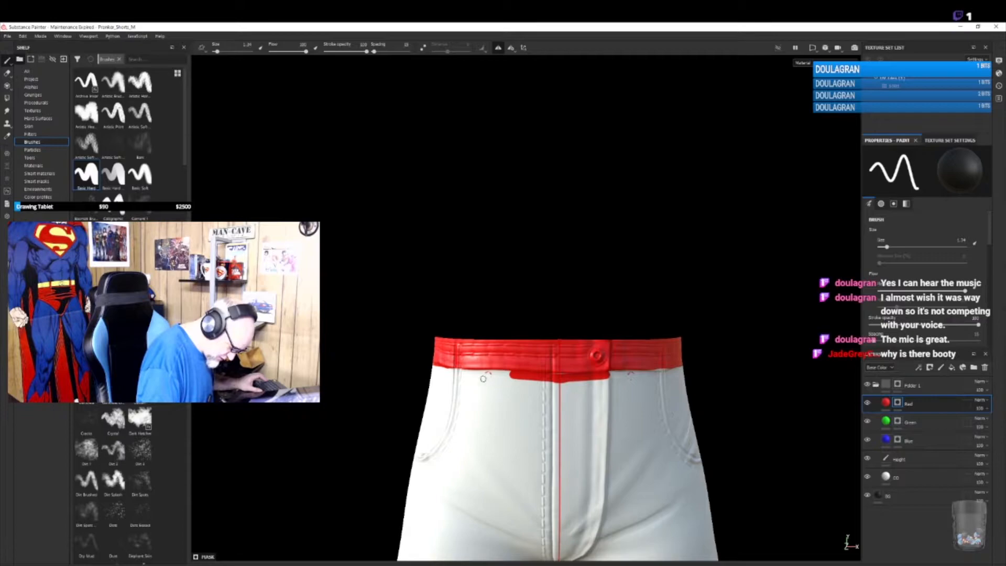
drag(503, 376, 582, 381)
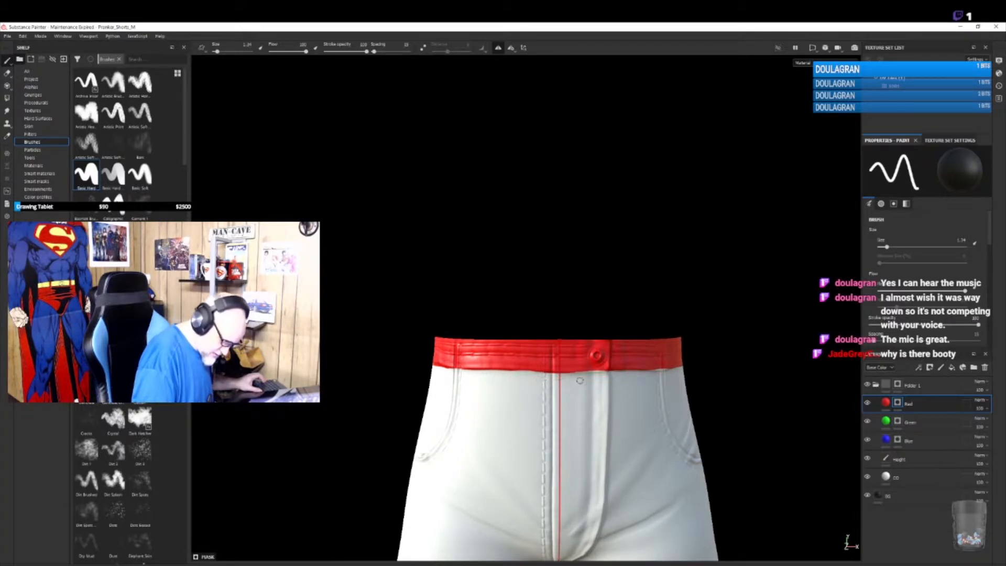
- Paint the button on the cargo pocket flap into the Green layer's mask
alt+drag(681, 433, 646, 416)
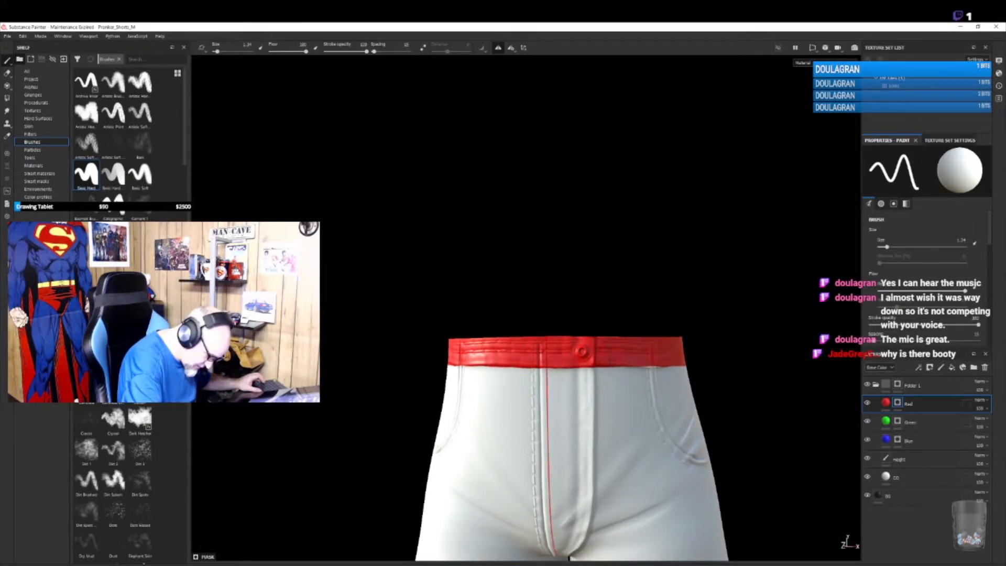
alt+drag(754, 440, 690, 446)
alt+middle_drag(690, 446, 654, 293)
alt+middle_drag(721, 410, 638, 430)
alt+drag(639, 430, 632, 431)
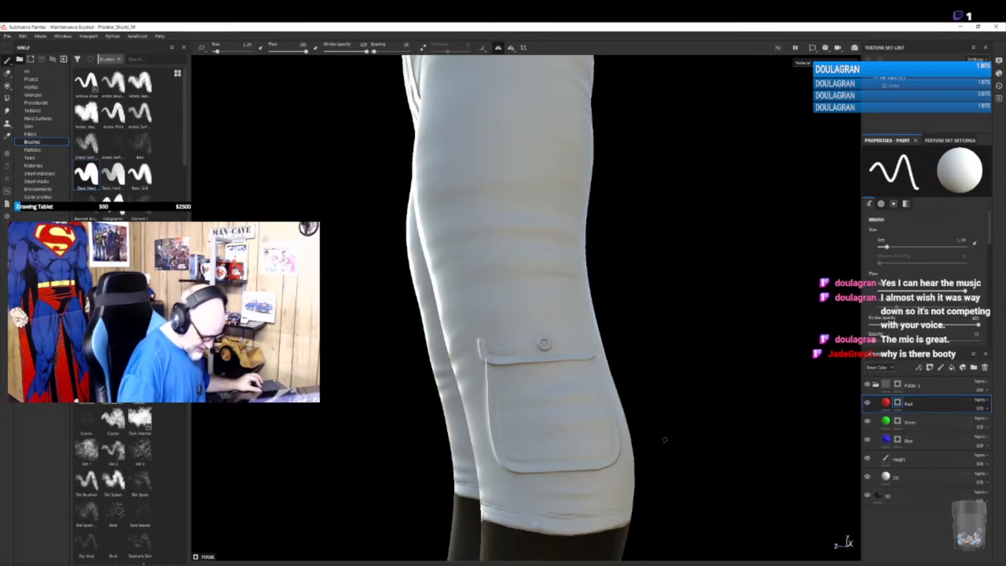
alt+middle_drag(632, 431, 632, 460)
alt+drag(632, 459, 713, 468)
click(911, 422)
alt+middle_drag(608, 471, 659, 438)
alt+drag(659, 437, 664, 439)
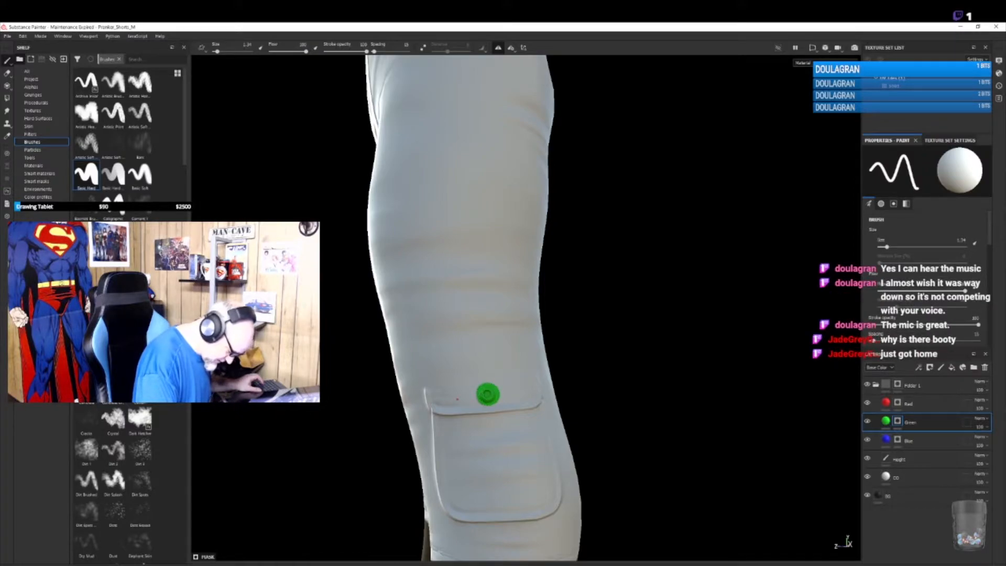
- Outline the sides and bottom edge of the cargo pocket in the Red layer's mask
click(899, 402)
alt+drag(608, 454, 624, 456)
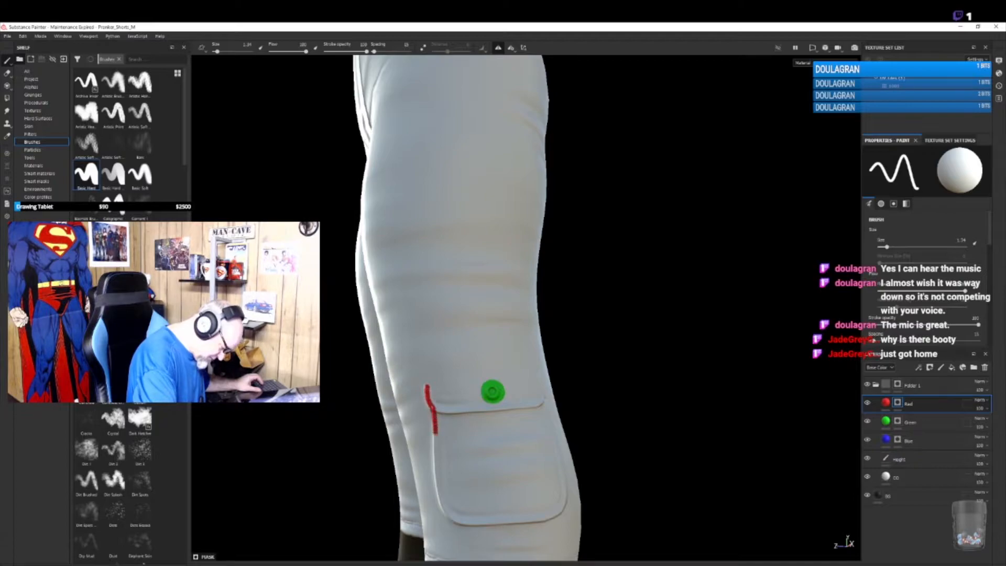
mouse_move(435, 464)
mouse_down()
mouse_move(449, 516)
mouse_move(505, 523)
mouse_up()
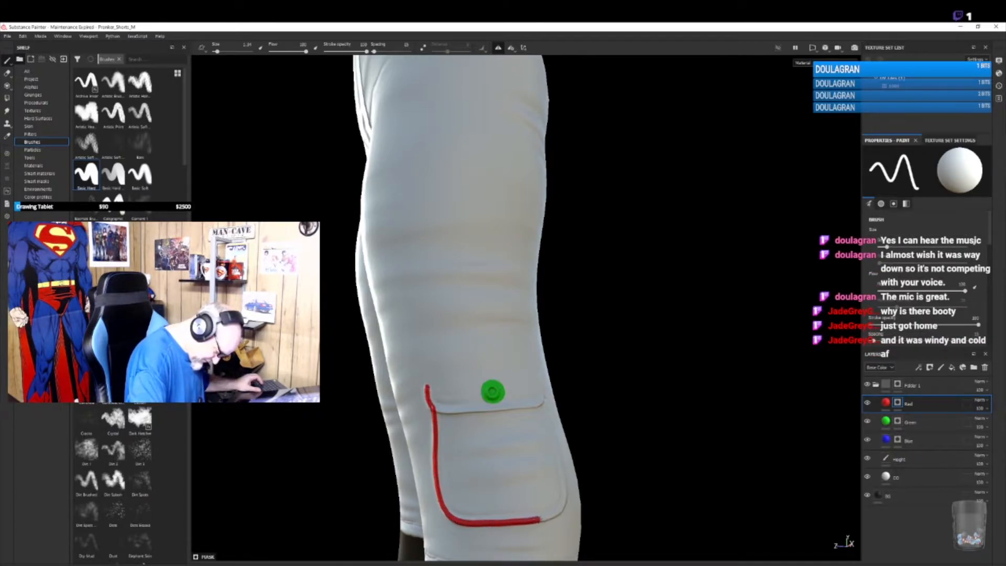
mouse_move(621, 481)
alt+mouse_down()
mouse_move(595, 472)
mouse_move(570, 490)
mouse_move(607, 458)
mouse_move(587, 457)
alt+mouse_up()
alt+middle_drag(608, 446, 561, 444)
alt+drag(560, 444, 532, 451)
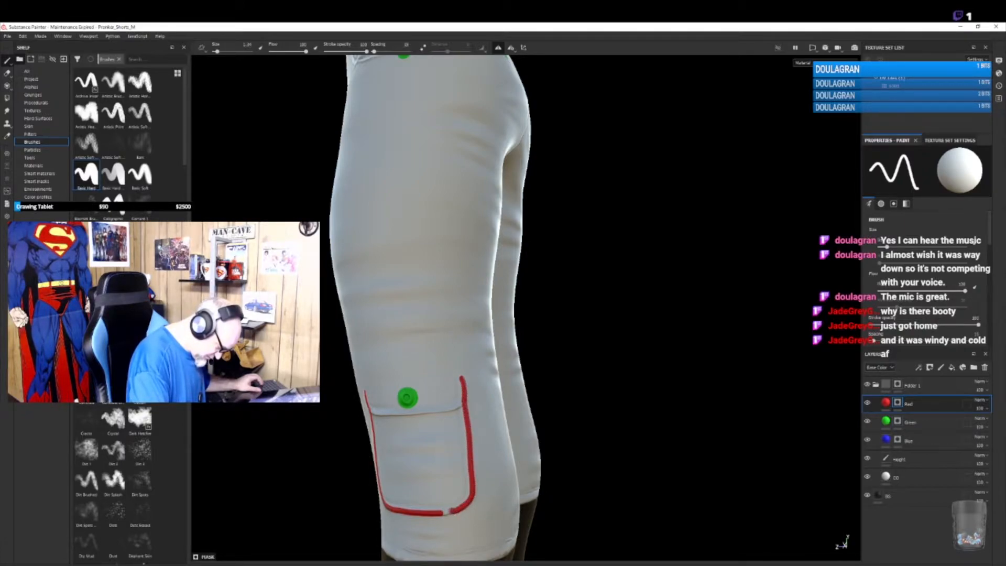
alt+drag(540, 481, 642, 451)
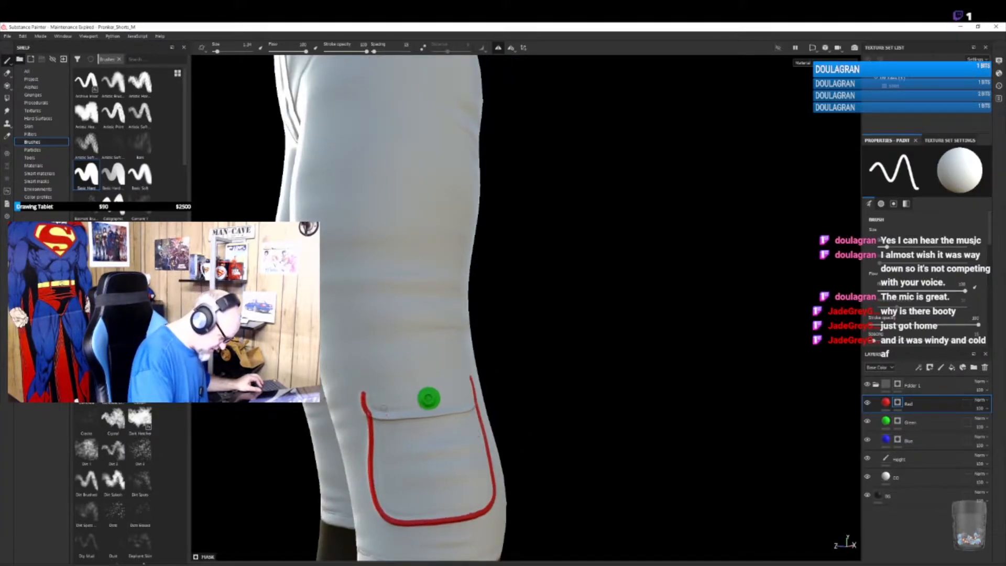
- Outline and fill the cargo pocket flap around its green button in the Red layer's mask, continuing into the pocket's upper corners
mouse_move(365, 393)
mouse_down()
mouse_move(464, 379)
mouse_move(435, 384)
mouse_up()
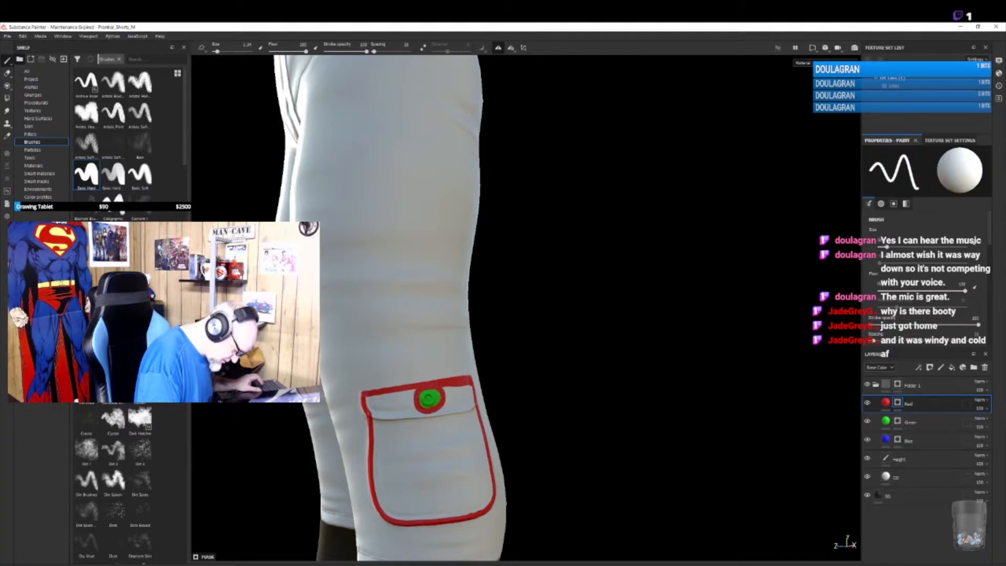
mouse_move(417, 389)
mouse_down()
mouse_move(369, 399)
mouse_move(374, 410)
mouse_move(412, 397)
mouse_move(411, 421)
mouse_move(377, 442)
mouse_move(384, 517)
mouse_up()
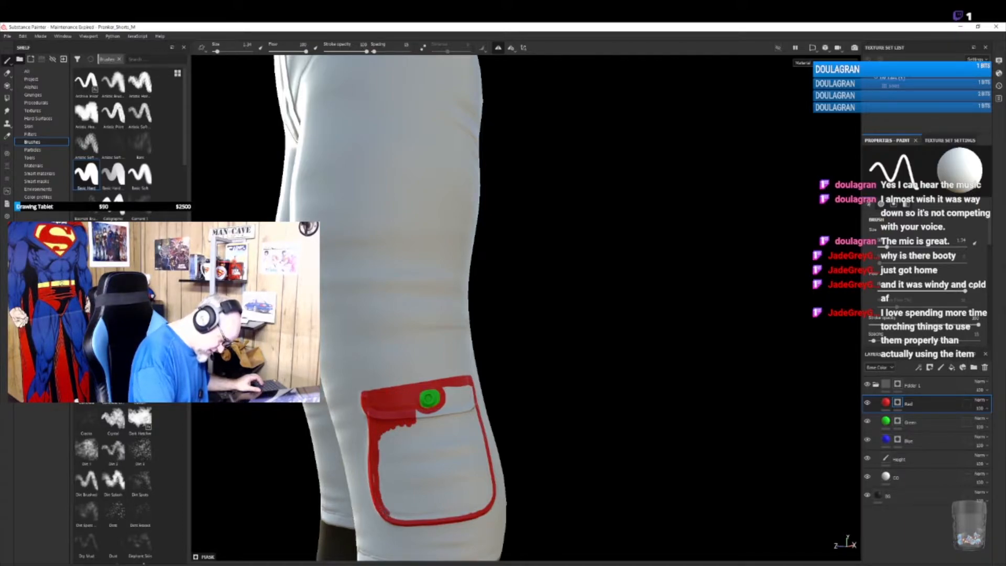
mouse_move(378, 475)
mouse_down()
mouse_move(392, 430)
mouse_move(407, 423)
mouse_up()
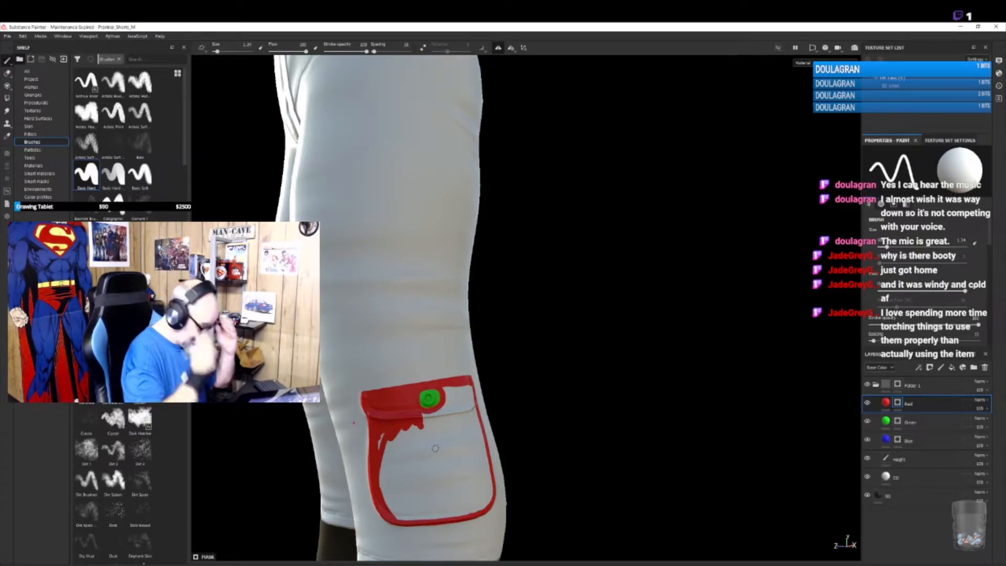
mouse_move(550, 466)
alt+mouse_down()
mouse_move(482, 479)
mouse_move(465, 389)
mouse_move(450, 410)
mouse_move(467, 408)
alt+mouse_up()
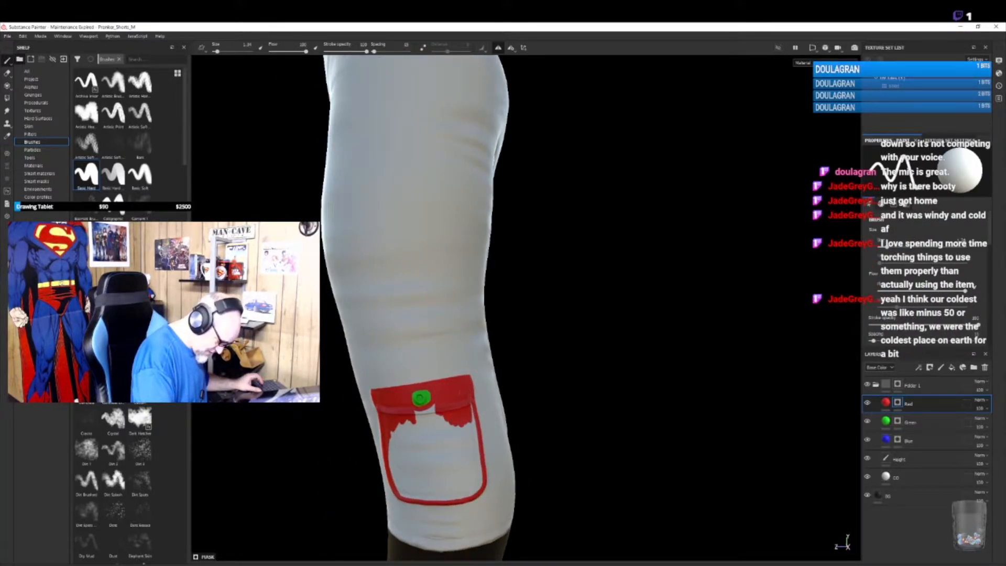
alt+drag(514, 480, 530, 449)
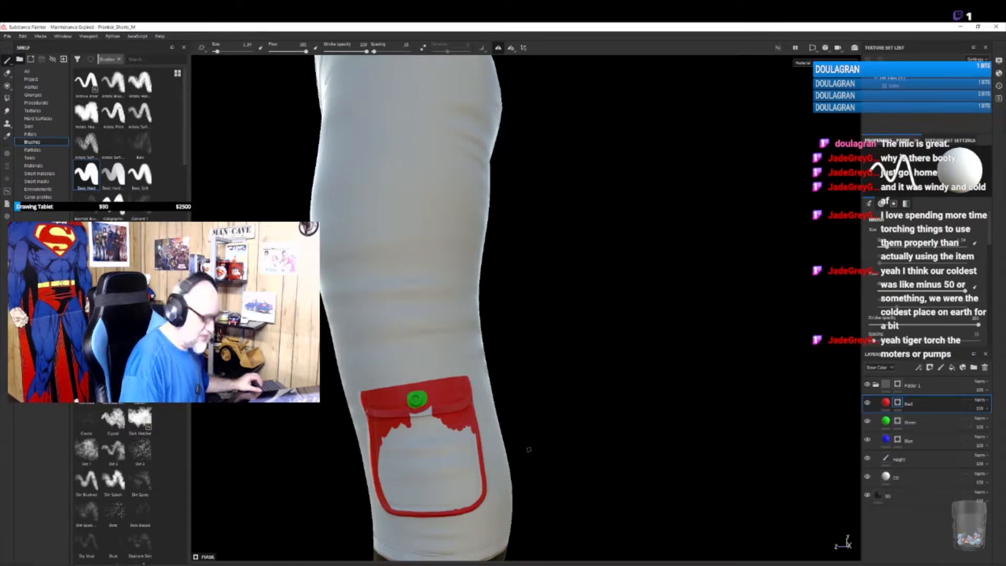
- With a larger brush, fill the body of the cargo pocket in the Red layer's mask
alt+drag(557, 461, 582, 433)
mouse_move(400, 410)
mouse_down()
mouse_move(423, 398)
mouse_move(363, 457)
mouse_move(361, 434)
mouse_move(394, 419)
mouse_move(373, 474)
mouse_move(358, 474)
mouse_move(363, 514)
mouse_move(440, 516)
mouse_move(478, 495)
mouse_move(472, 446)
mouse_move(456, 427)
mouse_move(415, 414)
mouse_move(369, 500)
mouse_move(385, 503)
mouse_move(404, 444)
mouse_move(422, 429)
mouse_up()
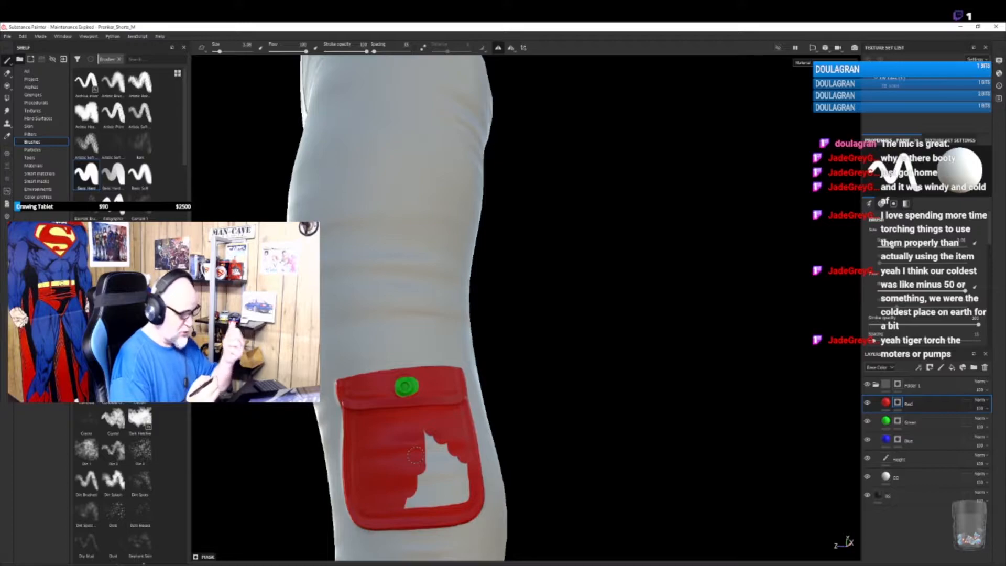
mouse_move(415, 455)
mouse_down()
mouse_move(432, 452)
mouse_move(464, 493)
mouse_move(414, 502)
mouse_move(429, 474)
mouse_move(455, 491)
mouse_up()
alt+drag(509, 431, 523, 433)
- With a smaller brush, clear the red paint from the rim of the button on the cargo pocket flap
key(bracketleft)
key(bracketleft)
key(bracketleft)
mouse_move(421, 391)
alt+mouse_down()
mouse_move(476, 438)
mouse_move(428, 403)
alt+mouse_up()
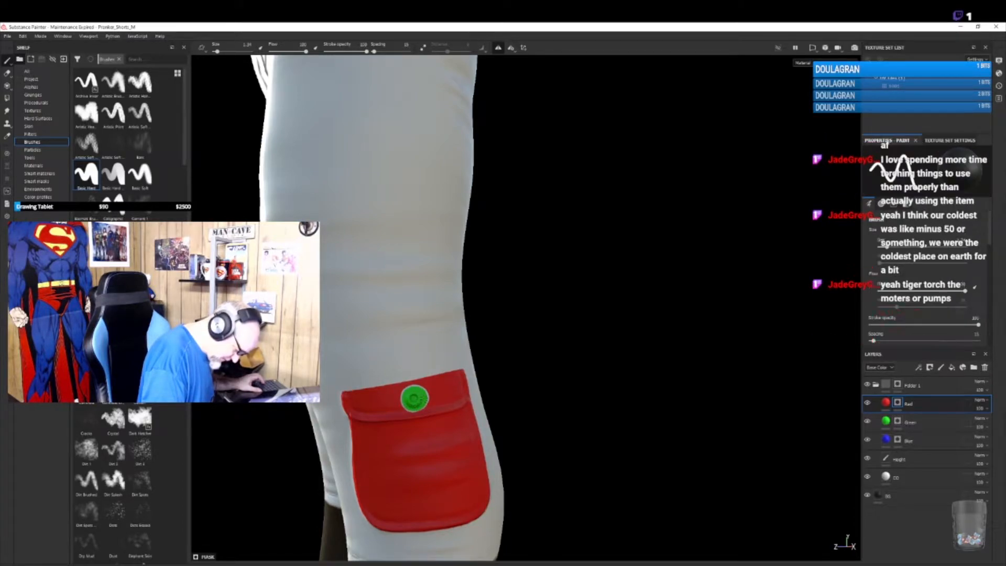
- Examine the painted cargo pockets and the front of the waistband around its button
alt+drag(594, 414, 614, 394)
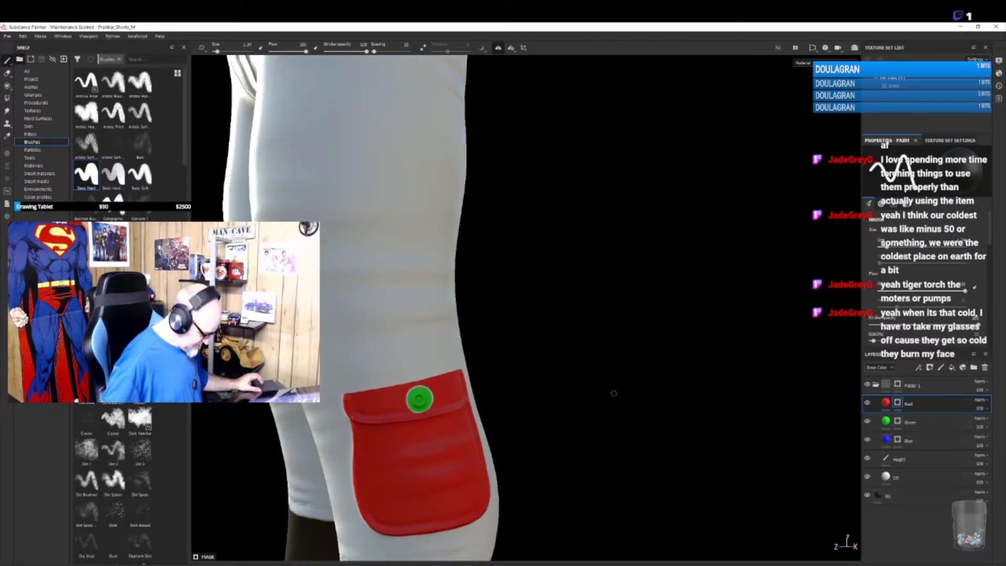
scroll(613, 393, down, 6)
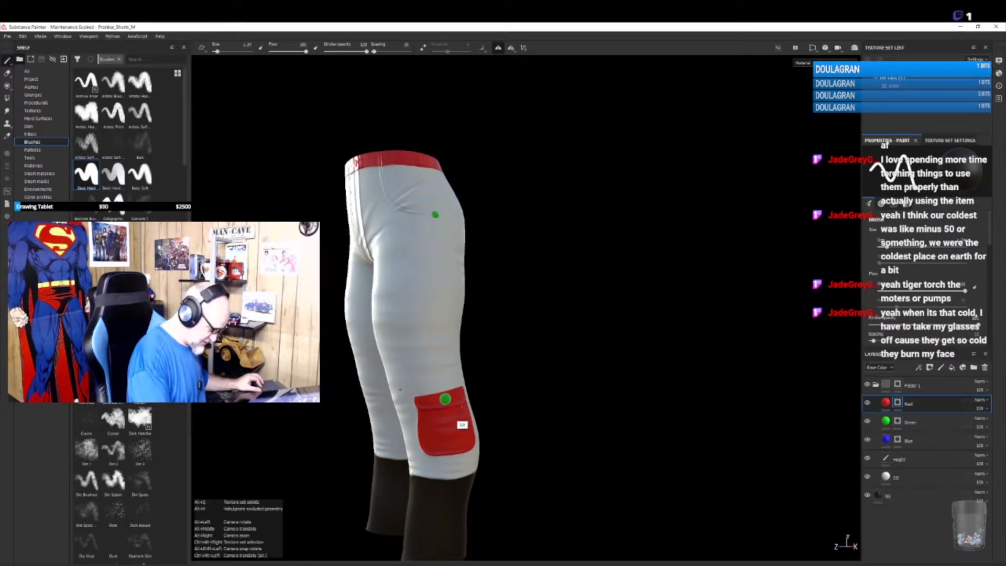
alt+drag(540, 359, 652, 365)
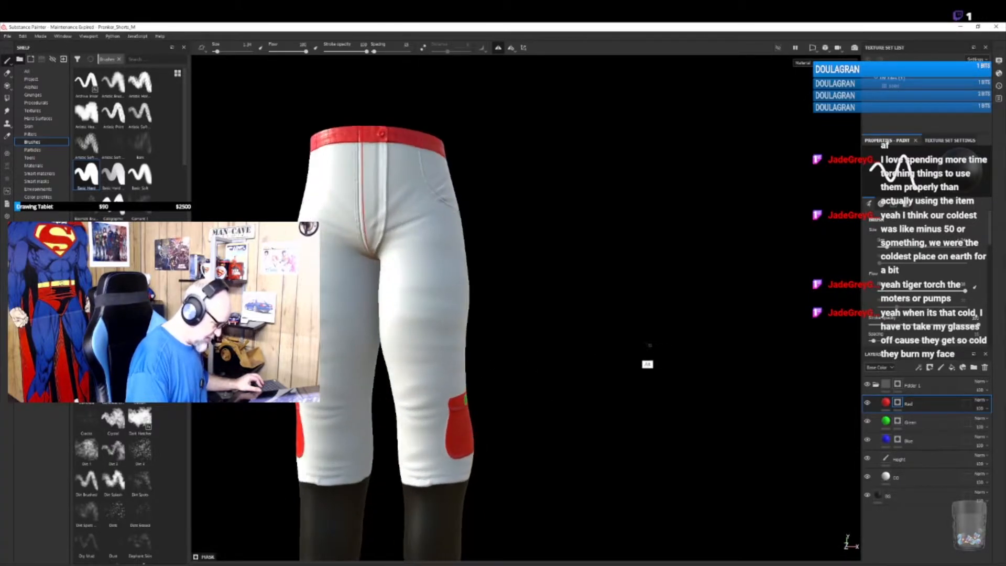
alt+right_drag(511, 258, 575, 403)
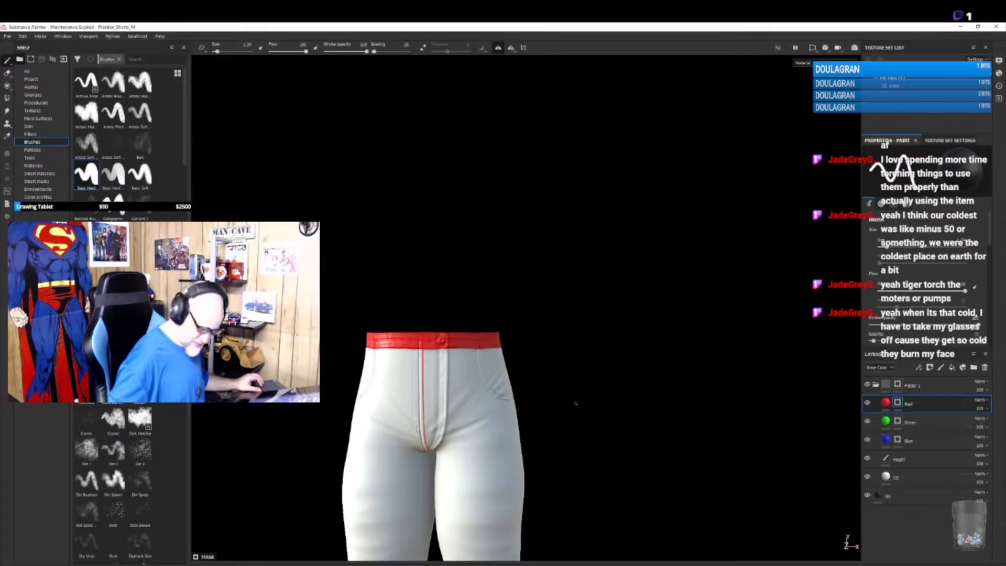
scroll(575, 404, up, 5)
scroll(554, 513, down, 5)
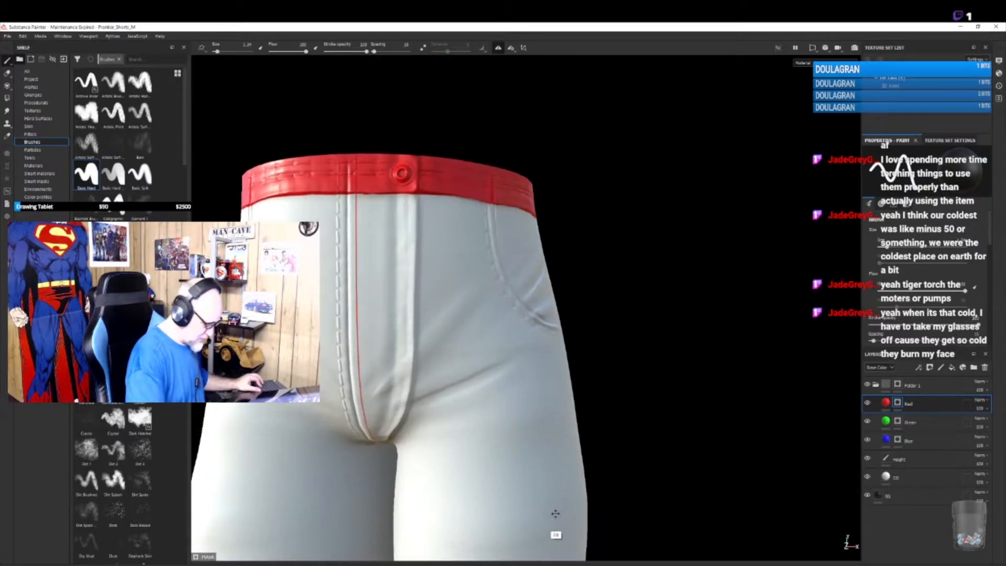
alt+drag(555, 512, 653, 445)
alt+middle_drag(555, 383, 615, 496)
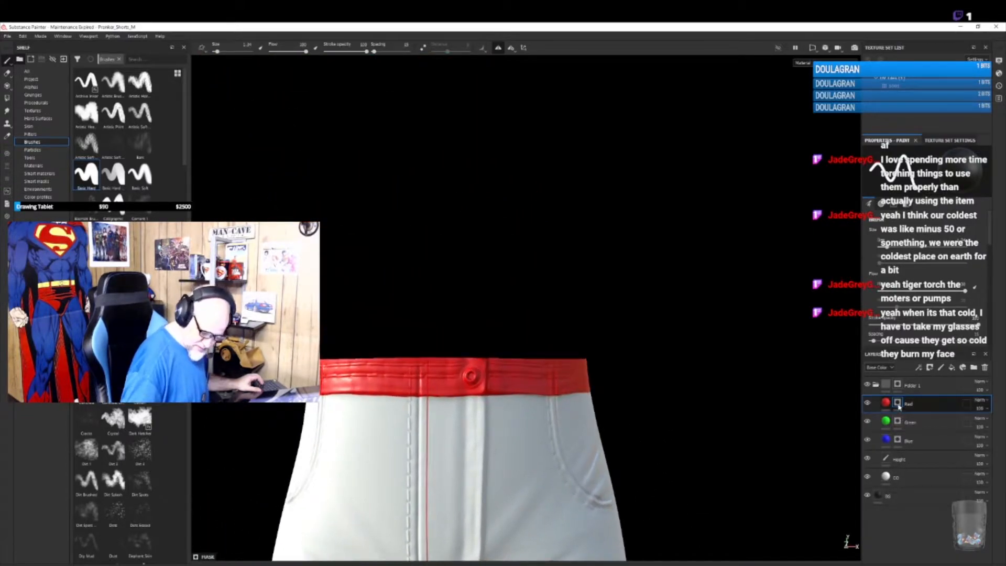
drag(474, 375, 467, 380)
key([)
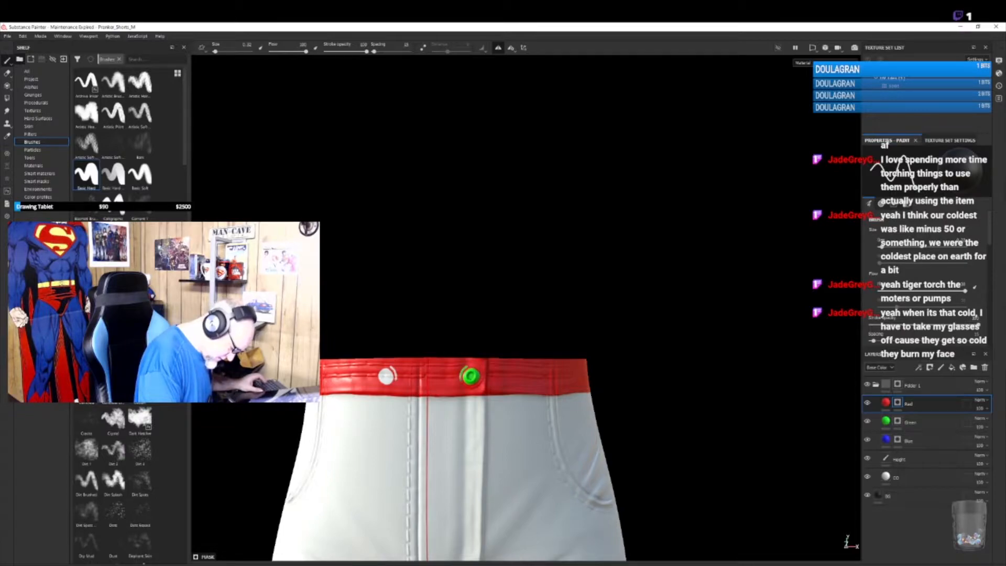
key(ctrl+z)
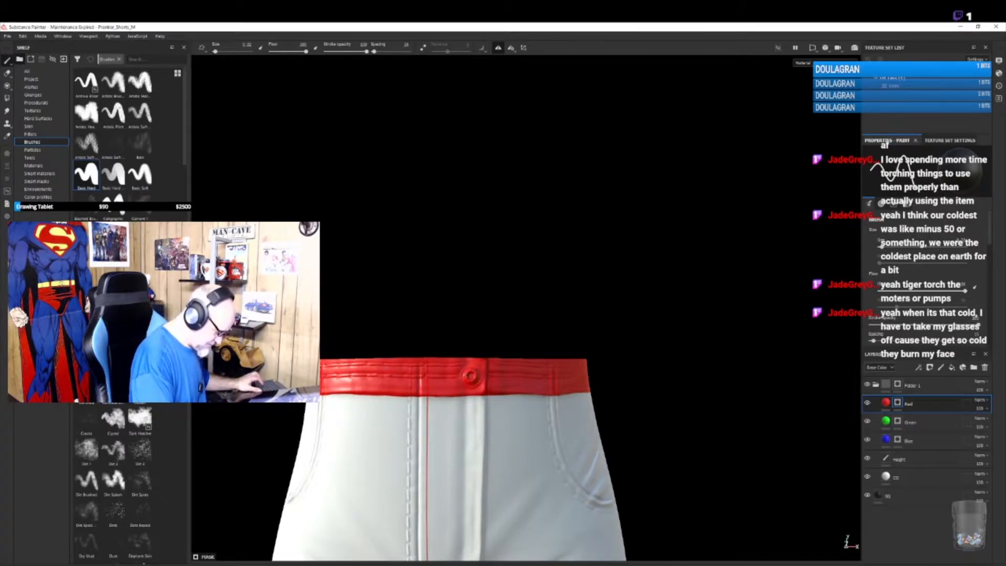
- Turn off symmetry and erase the red covering the front waistband button in the Red layer's mask
click(498, 47)
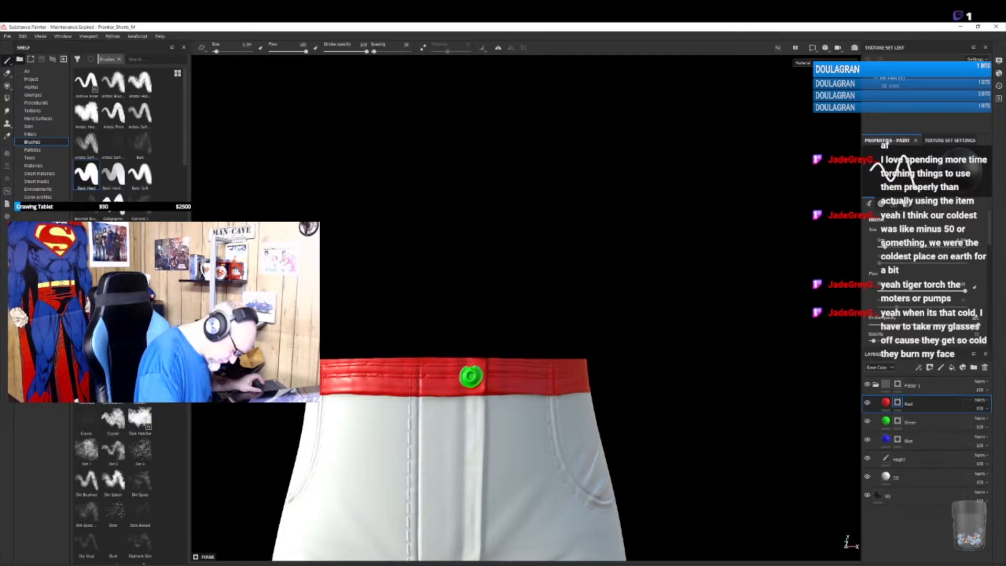
- With symmetry on, fill the unpainted ring around the cargo pocket flap's button in the Red layer's mask
alt+drag(697, 493, 652, 433)
mouse_move(652, 433)
alt+middle_down()
mouse_move(615, 252)
mouse_move(651, 315)
mouse_move(655, 215)
alt+middle_up()
alt+drag(654, 448, 524, 466)
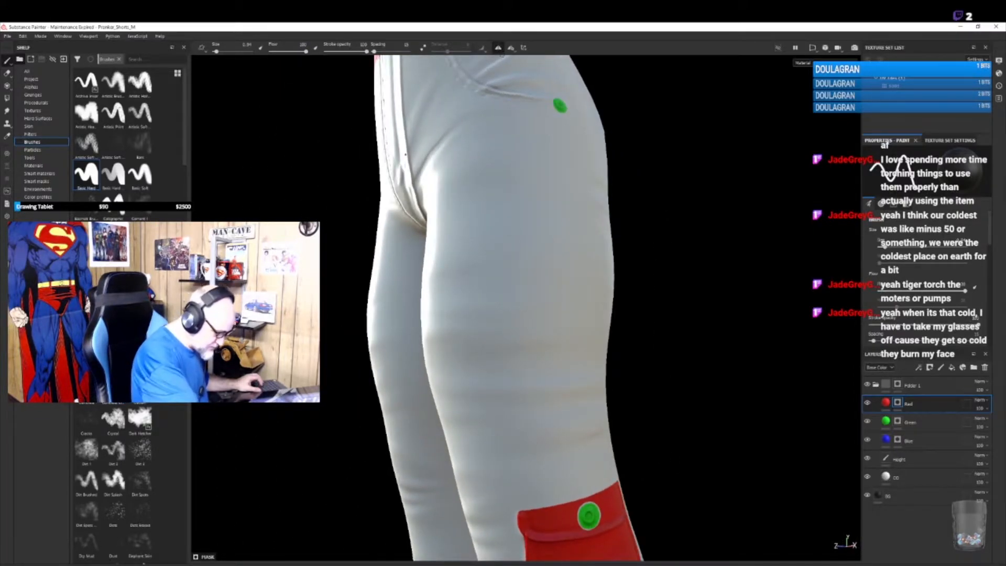
mouse_move(701, 490)
alt+mouse_down()
mouse_move(579, 386)
mouse_move(542, 466)
alt+mouse_up()
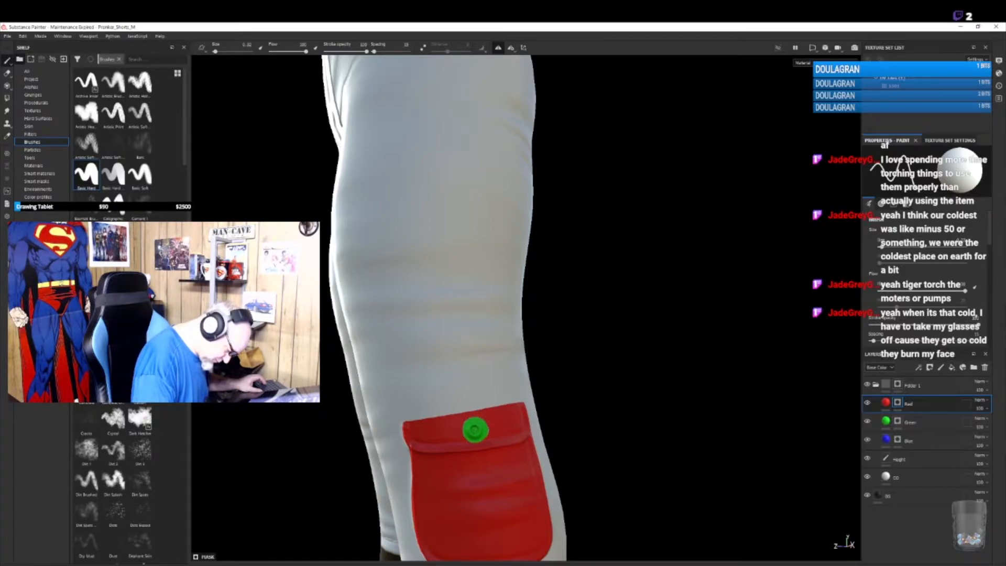
- Examine the painted waistband, buttons and cargo pockets on the whole shorts from several angles
alt+drag(592, 475, 456, 450)
alt+middle_drag(524, 294, 432, 487)
alt+middle_drag(585, 347, 599, 532)
alt+drag(548, 428, 705, 430)
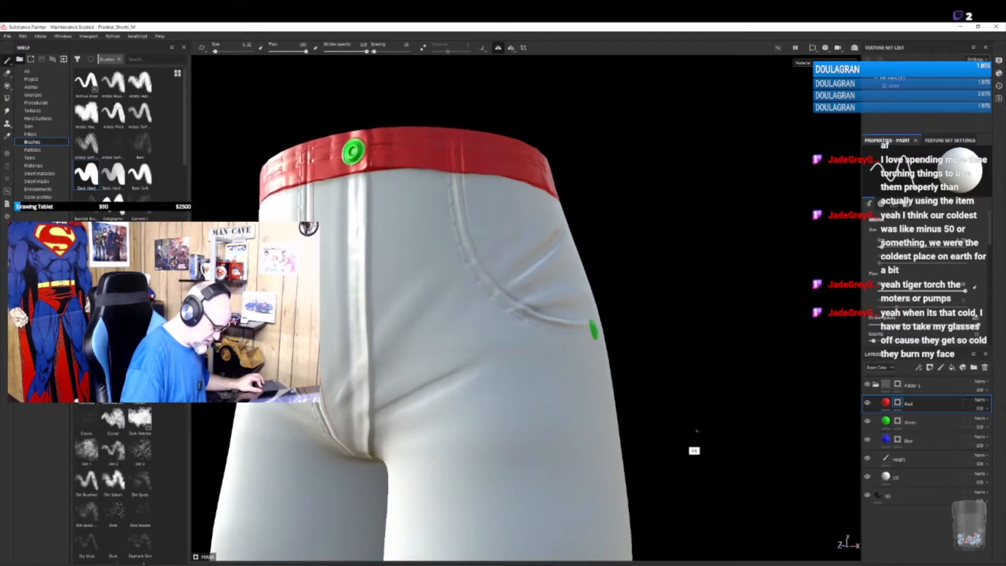
scroll(602, 422, down, 6)
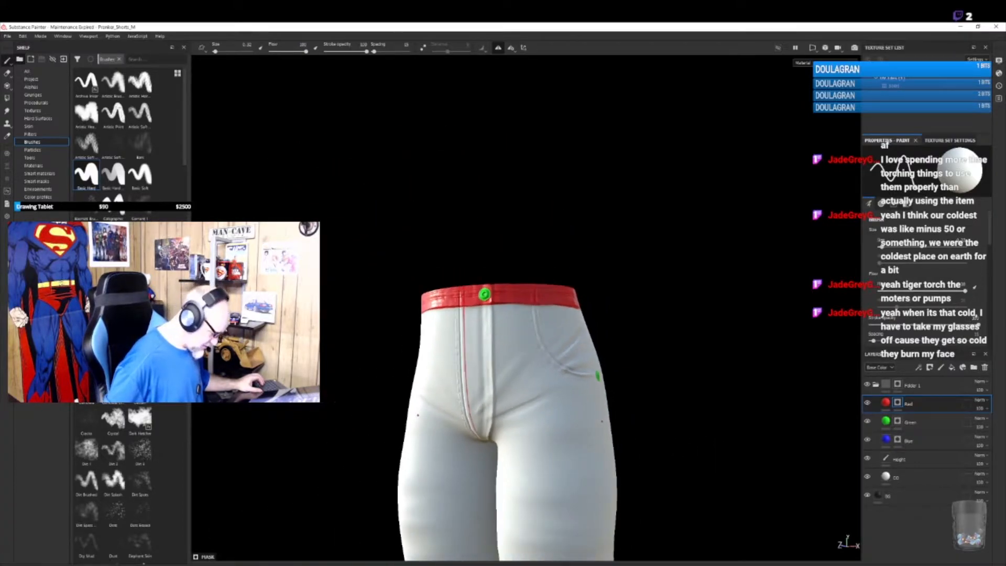
alt+drag(654, 458, 650, 458)
scroll(650, 458, up, 3)
alt+middle_drag(658, 468, 611, 311)
alt+drag(612, 311, 678, 356)
scroll(611, 432, down, 5)
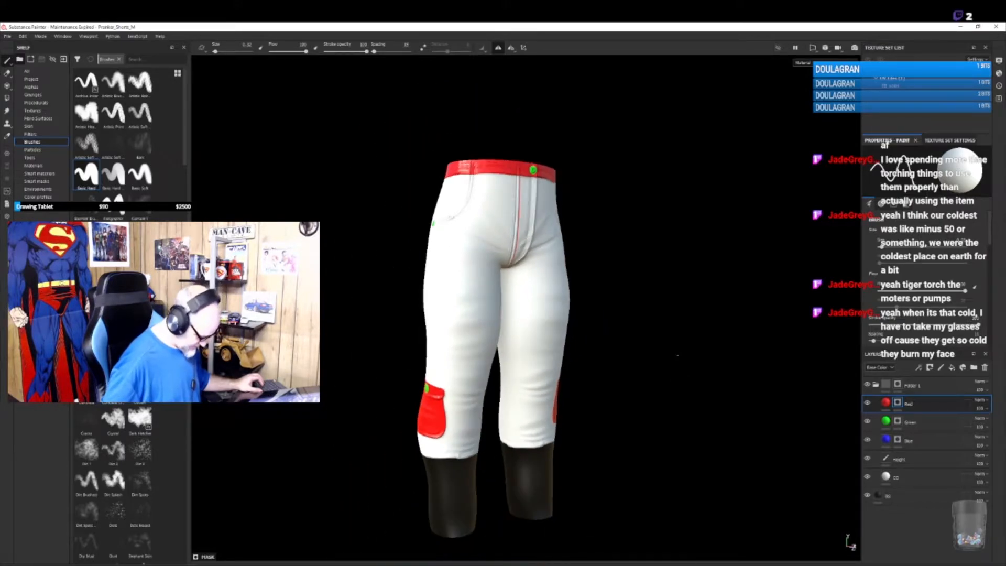
alt+drag(611, 433, 560, 384)
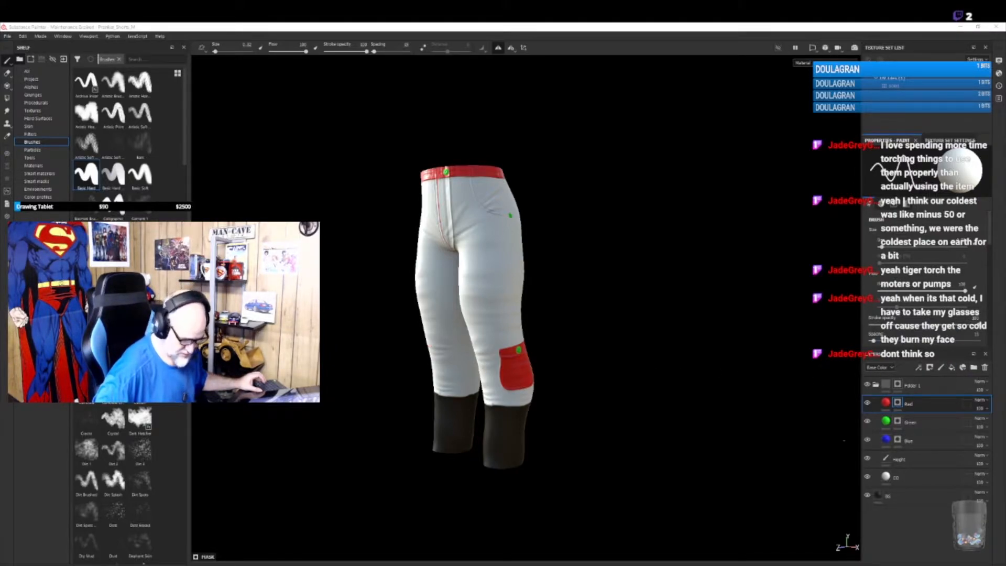
- Hide the Red and Green layers and open the output folder selection for exporting the textures
click(867, 403)
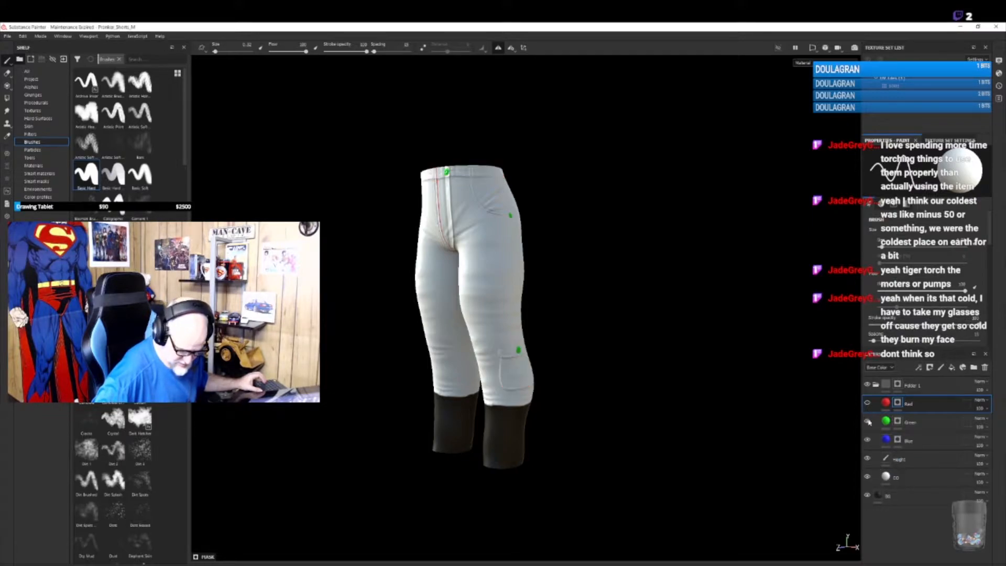
click(868, 420)
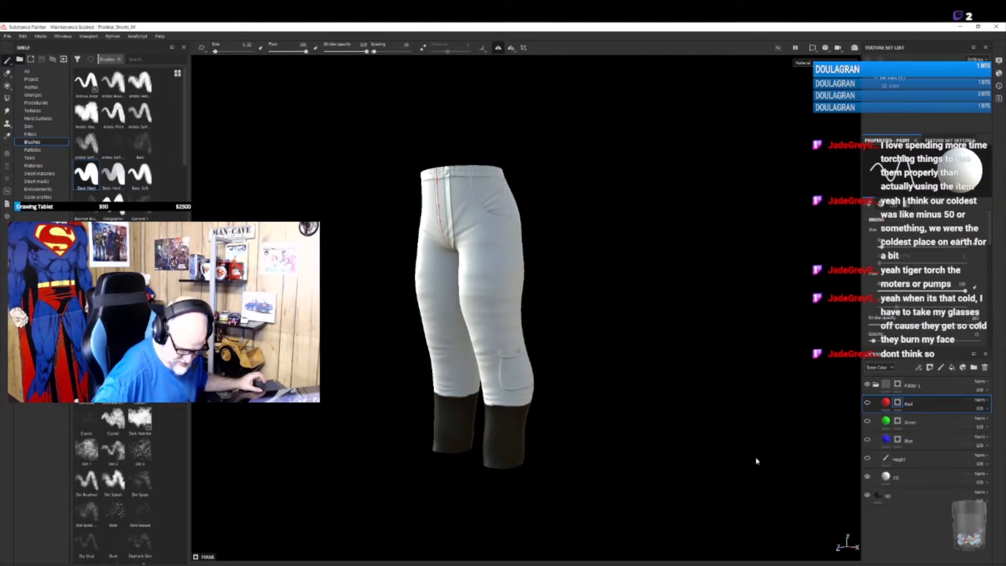
click(7, 36)
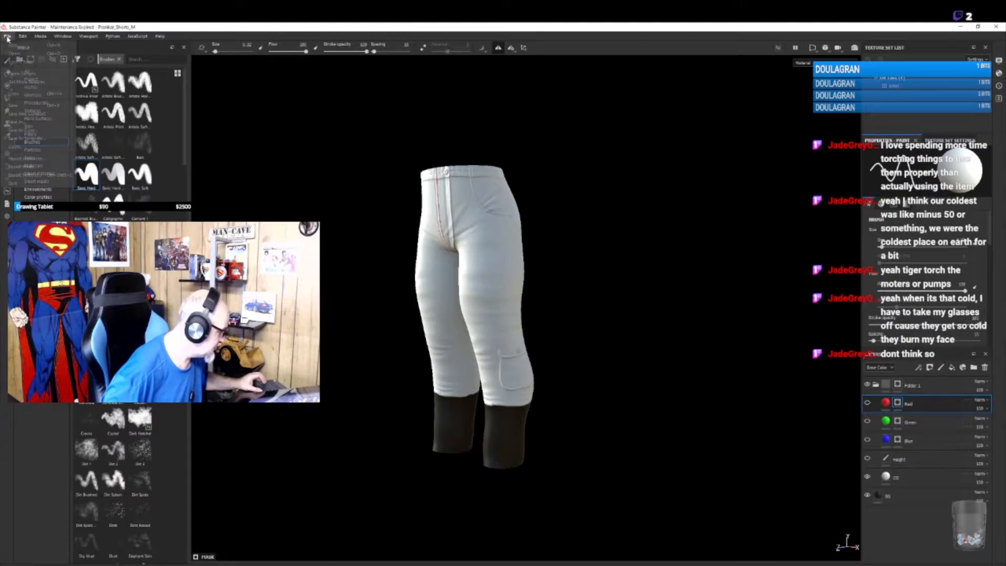
key(ctrl+shift+e)
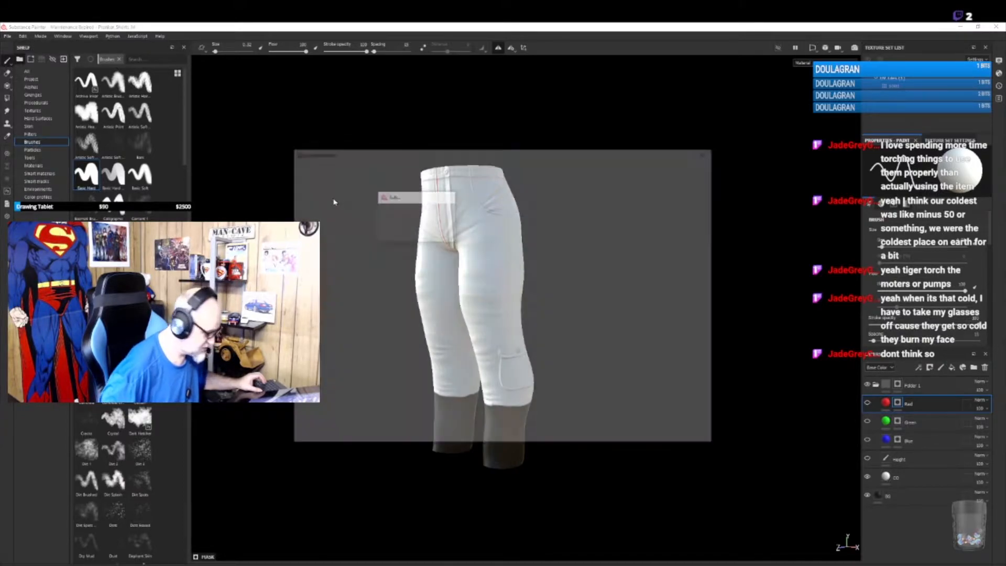
click(529, 199)
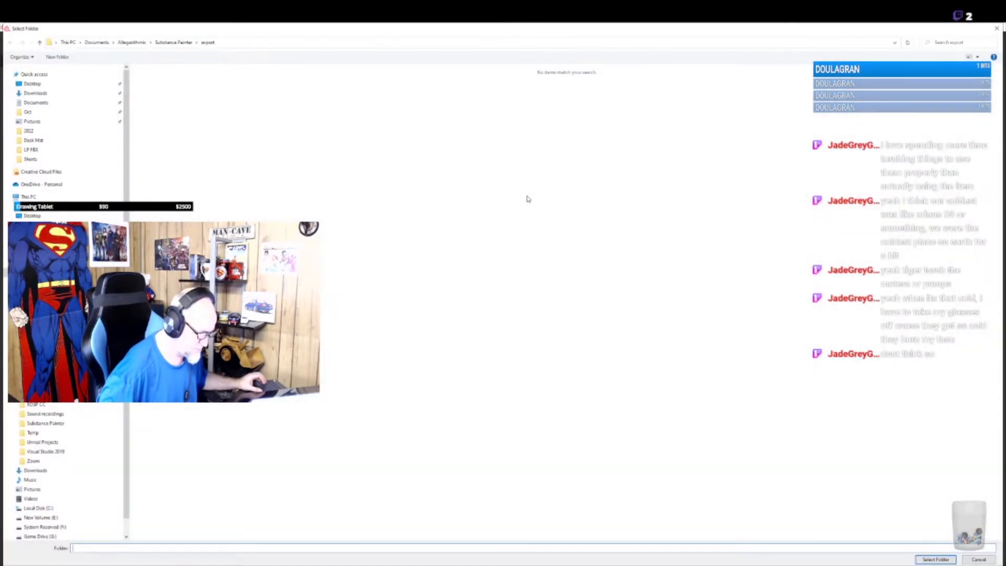
- Browse New Volume (E:) to the Work Relanted folder inside ART Current and Art Work
click(54, 493)
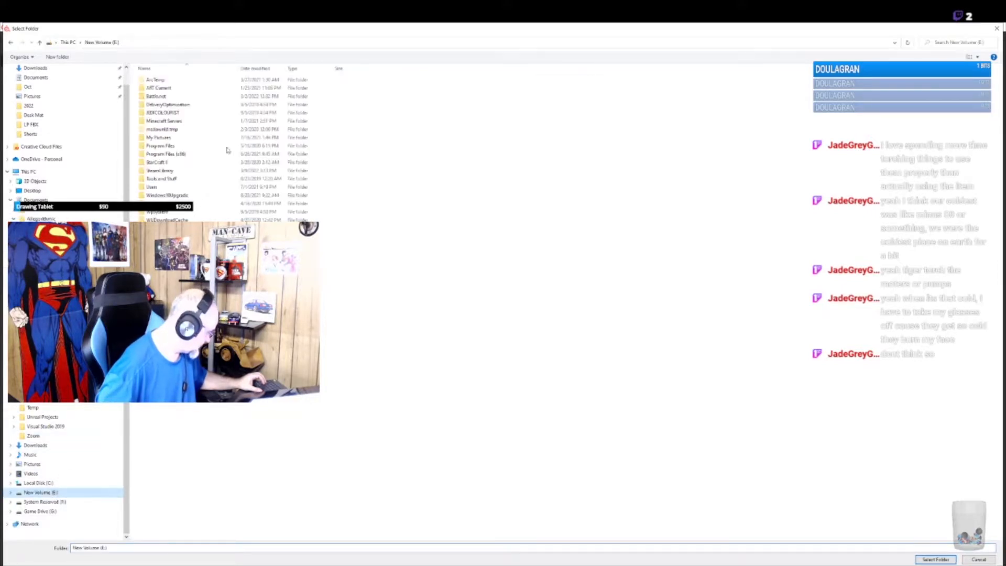
double_click(157, 88)
click(160, 89)
double_click(160, 90)
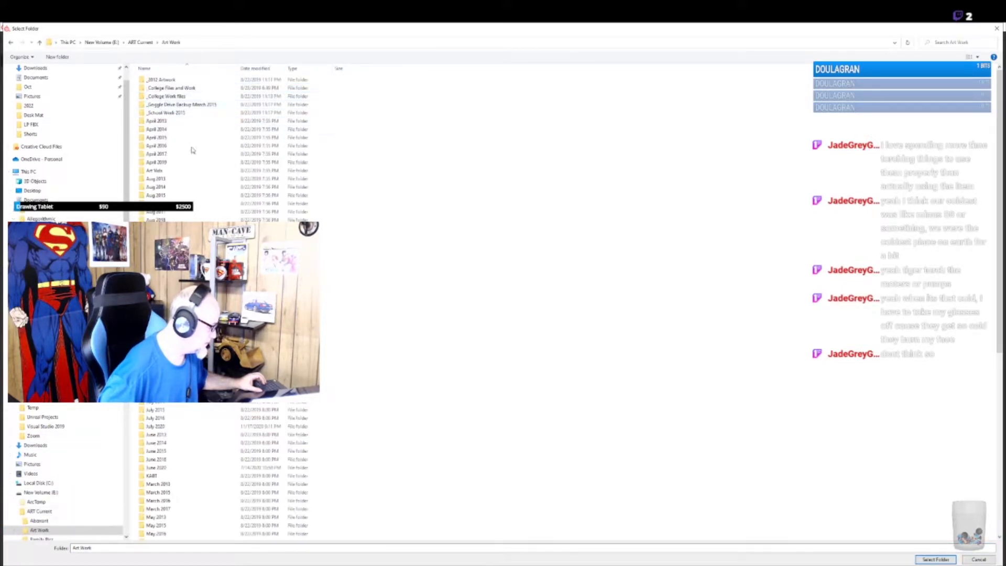
scroll(191, 146, down, 15)
double_click(161, 536)
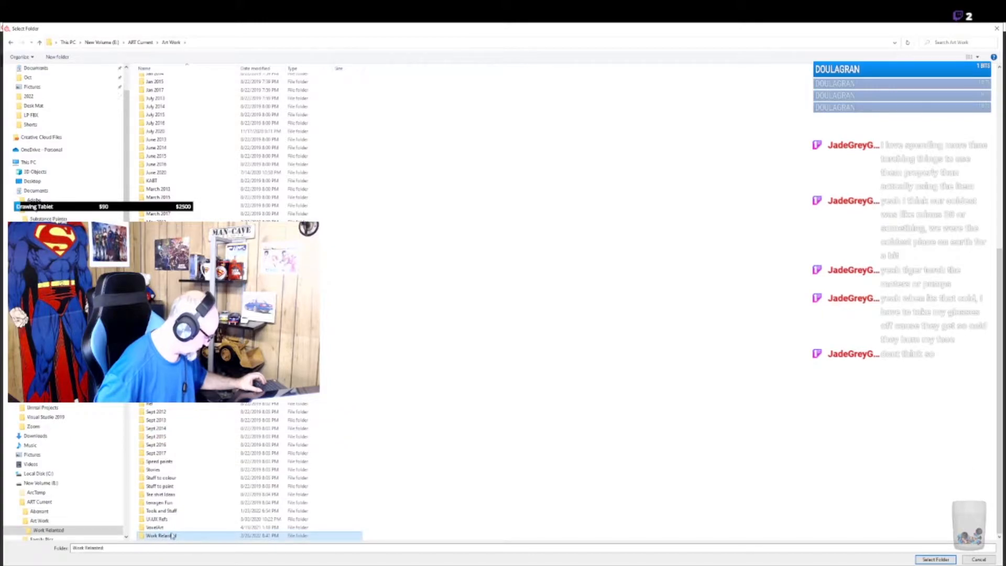
- Browse through Missing Worlds Media, model Work, CUXs, NPC CUX, Anarchy Reds and Pranker to the Male folder
scroll(187, 428, down, 5)
double_click(188, 428)
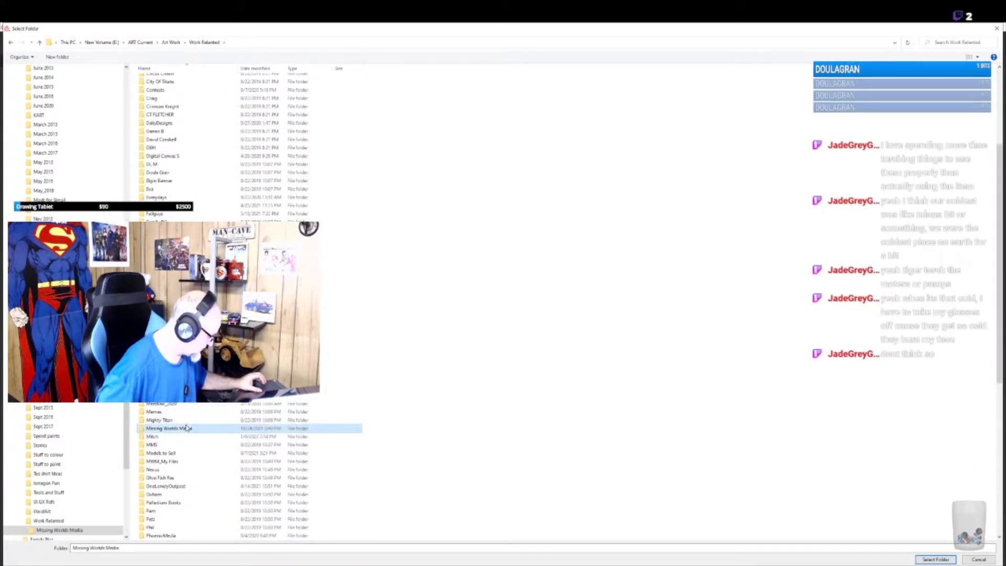
double_click(711, 101)
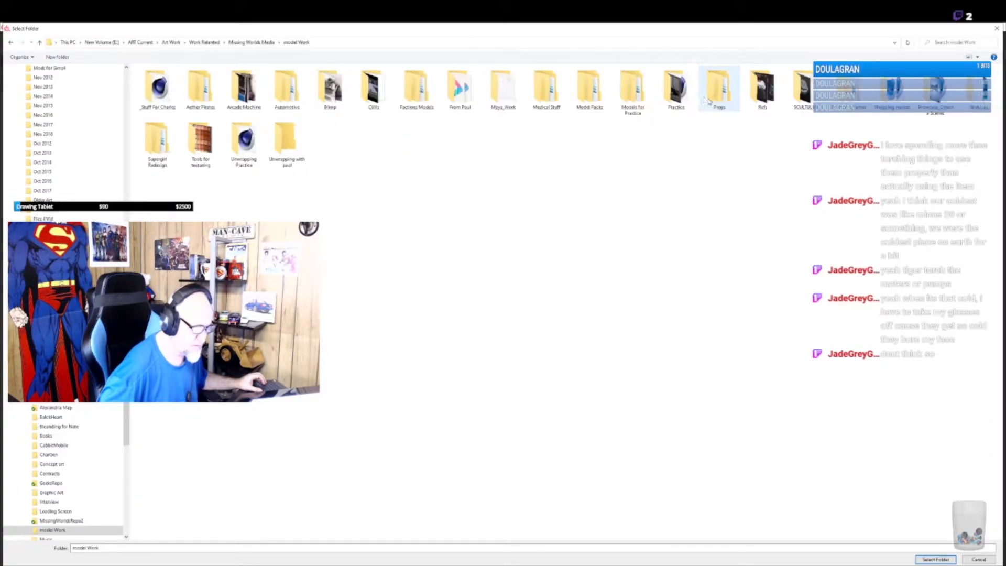
double_click(372, 89)
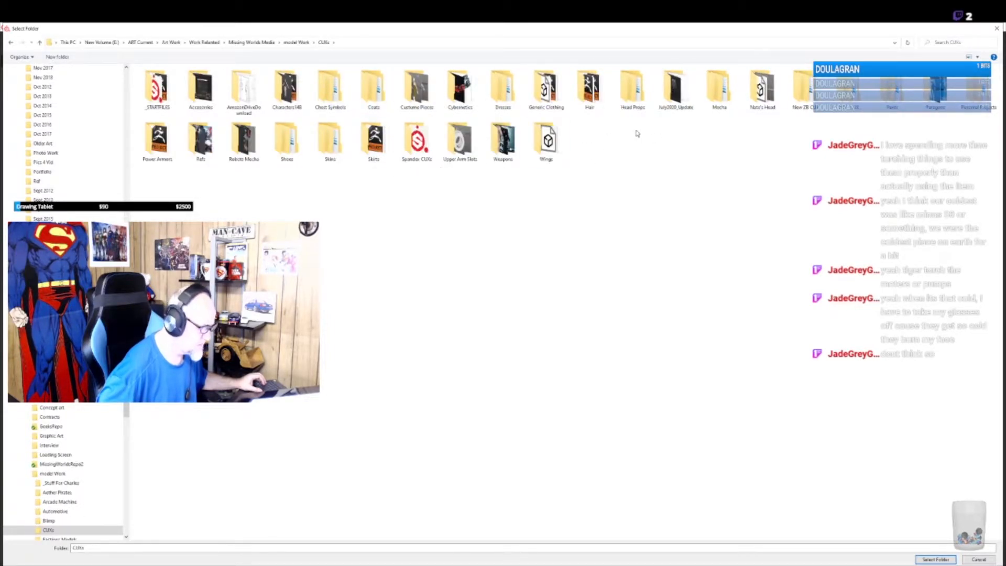
double_click(855, 87)
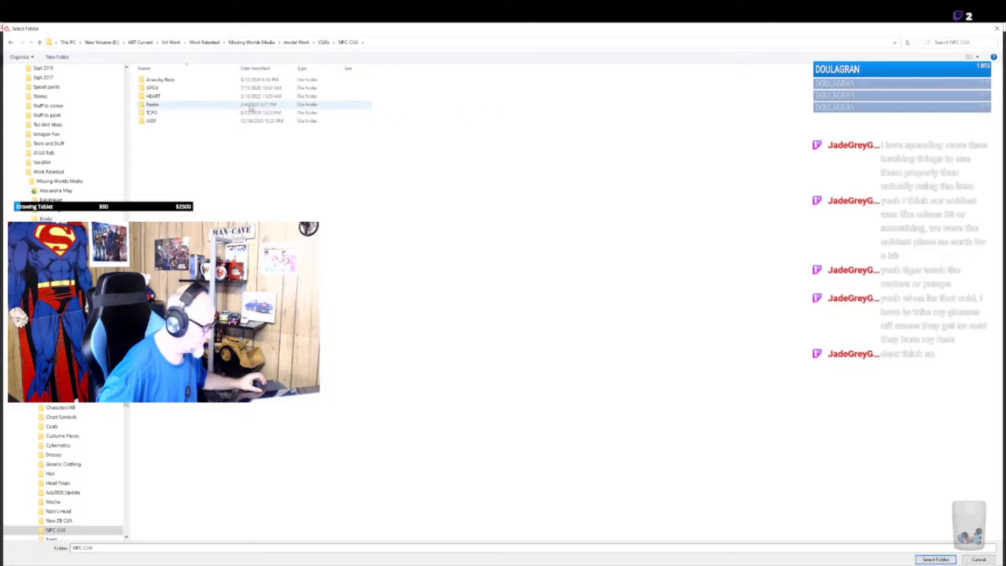
double_click(183, 81)
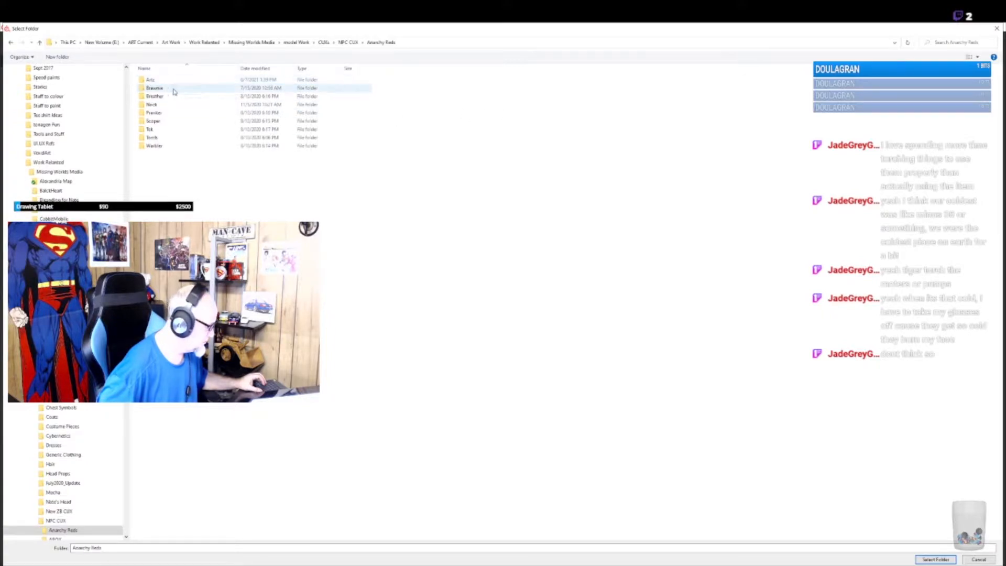
double_click(153, 113)
double_click(163, 88)
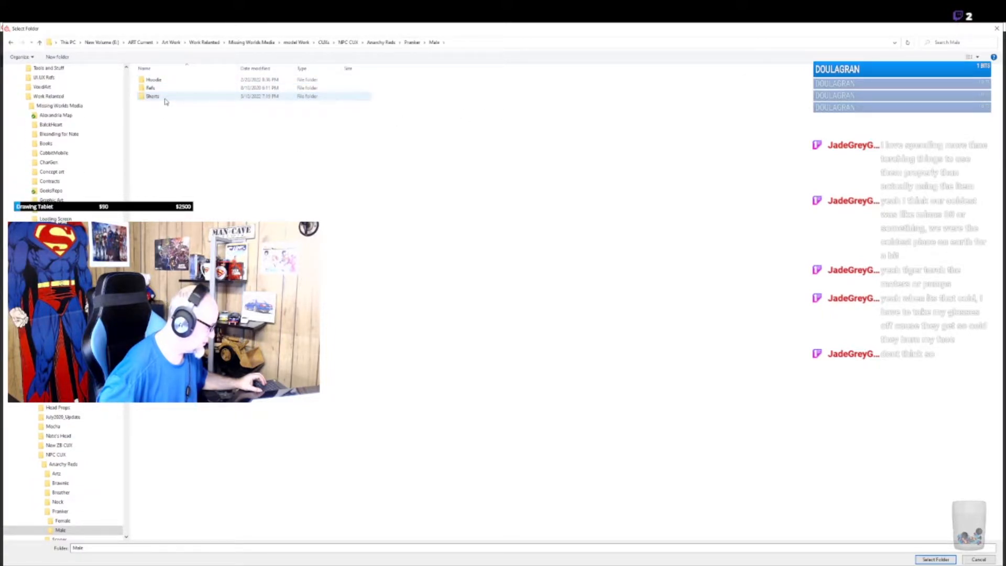
right_click(219, 176)
mouse_move(304, 287)
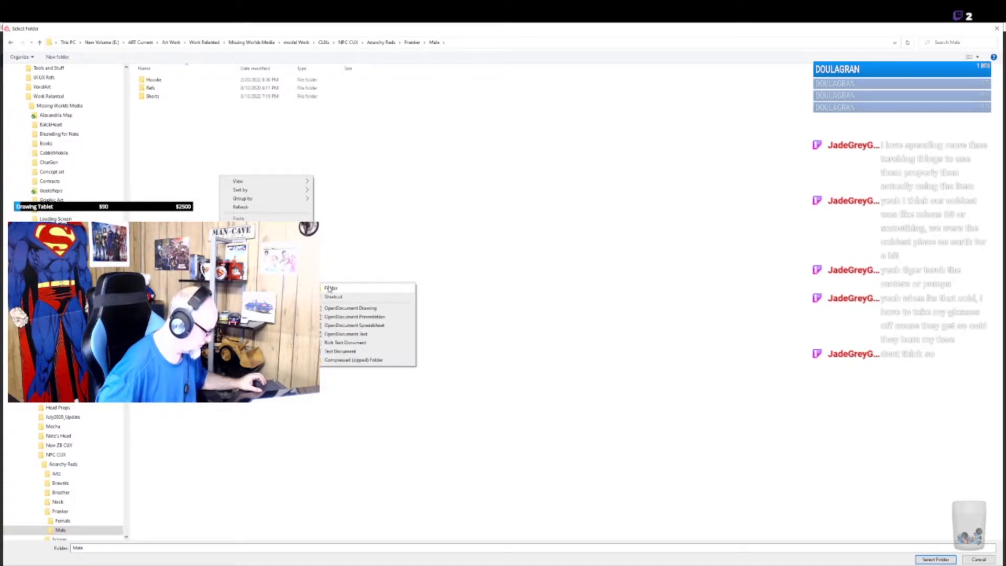
click(202, 150)
- Create a folder named Textures inside the Male character's Shorts folder and choose it as the export output directory
double_click(157, 96)
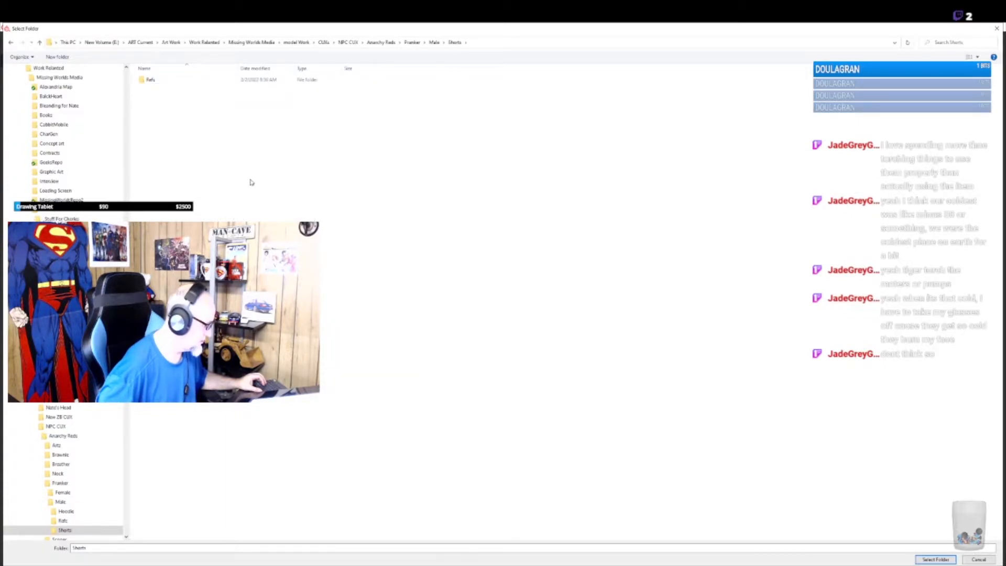
right_click(269, 180)
mouse_move(344, 292)
click(383, 295)
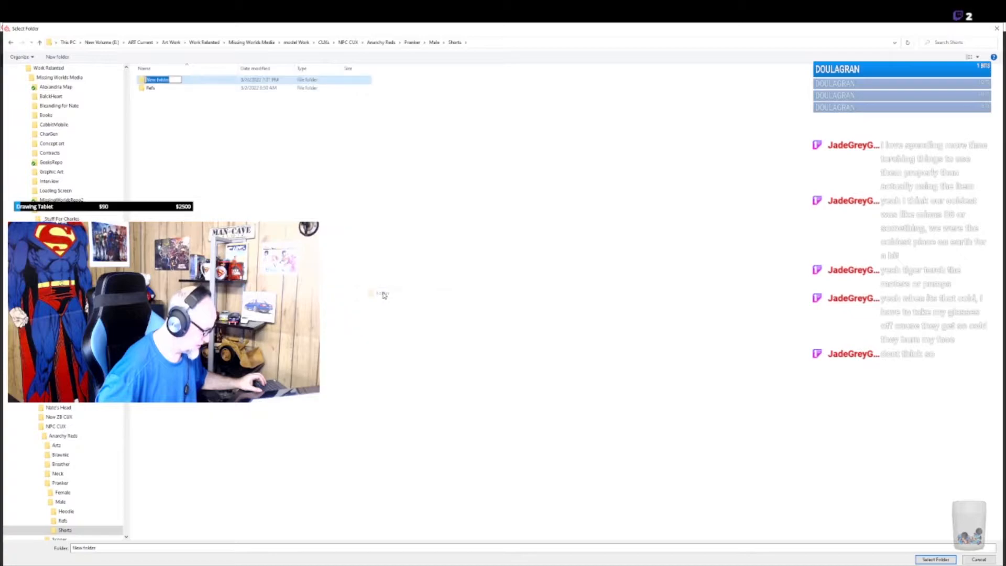
text(Tes)
text(tures)
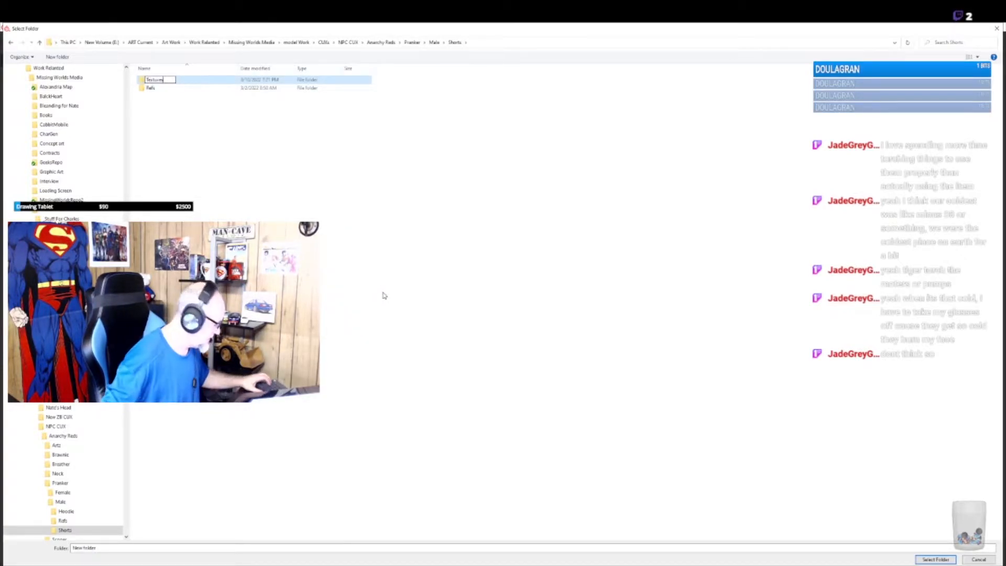
key(Return)
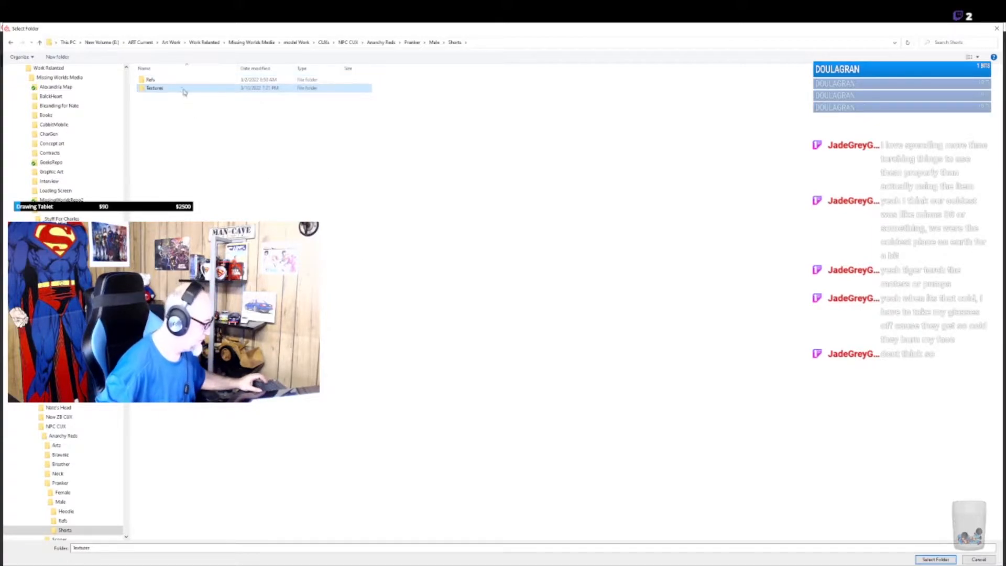
double_click(183, 89)
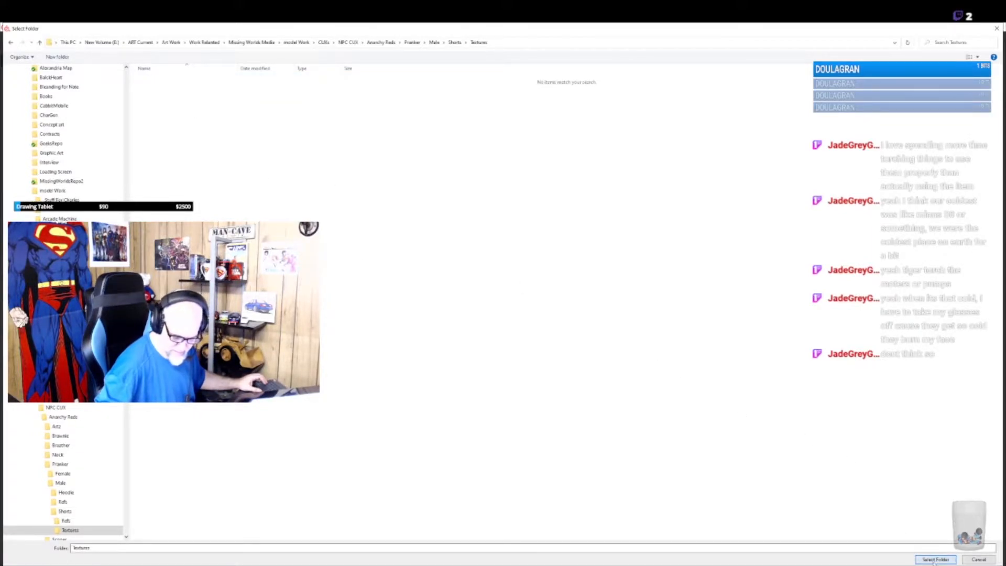
click(936, 559)
- Export the textures with the Unreal Engine 4 (Packed) template at size 4096, then save the export settings
click(572, 214)
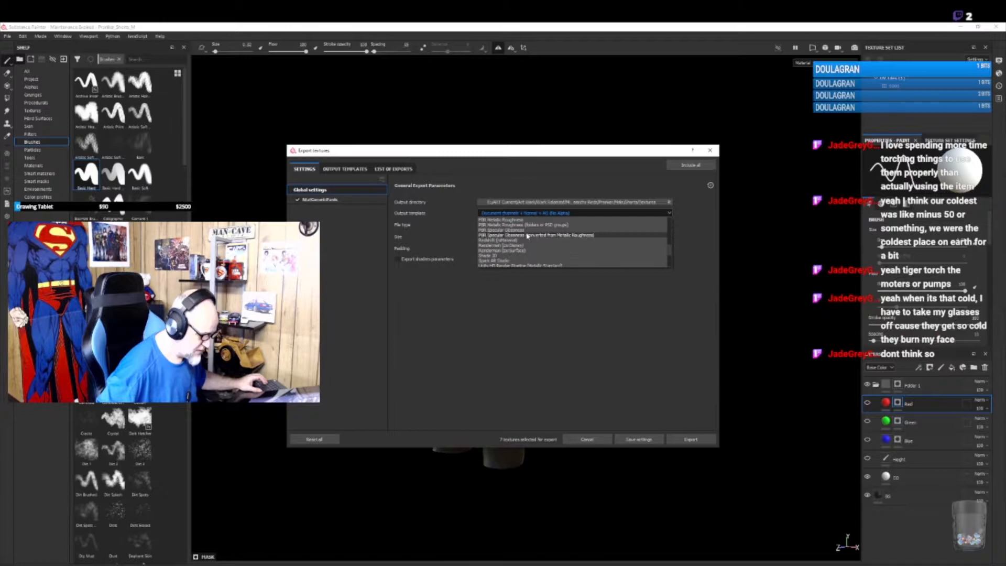
click(515, 241)
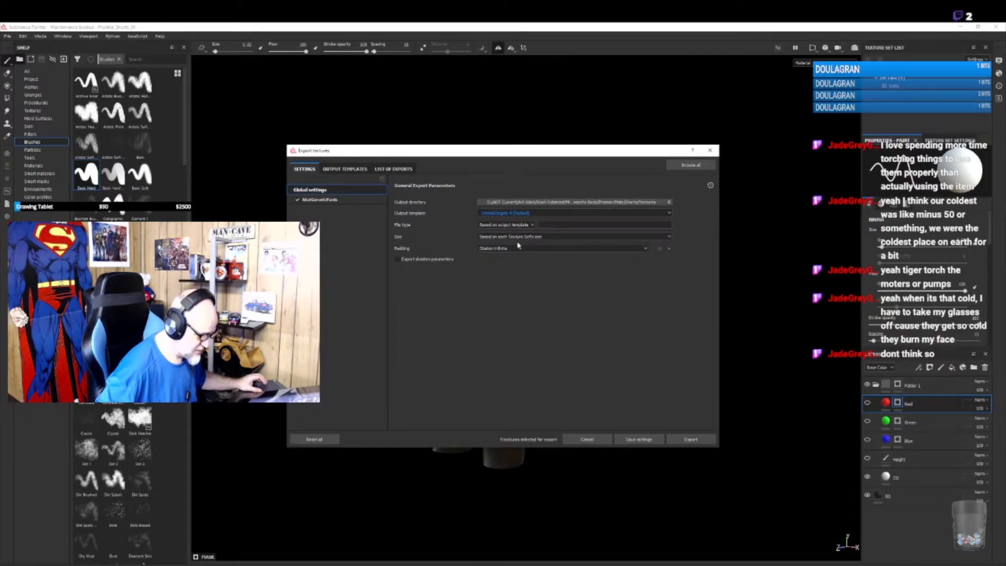
click(525, 236)
click(496, 283)
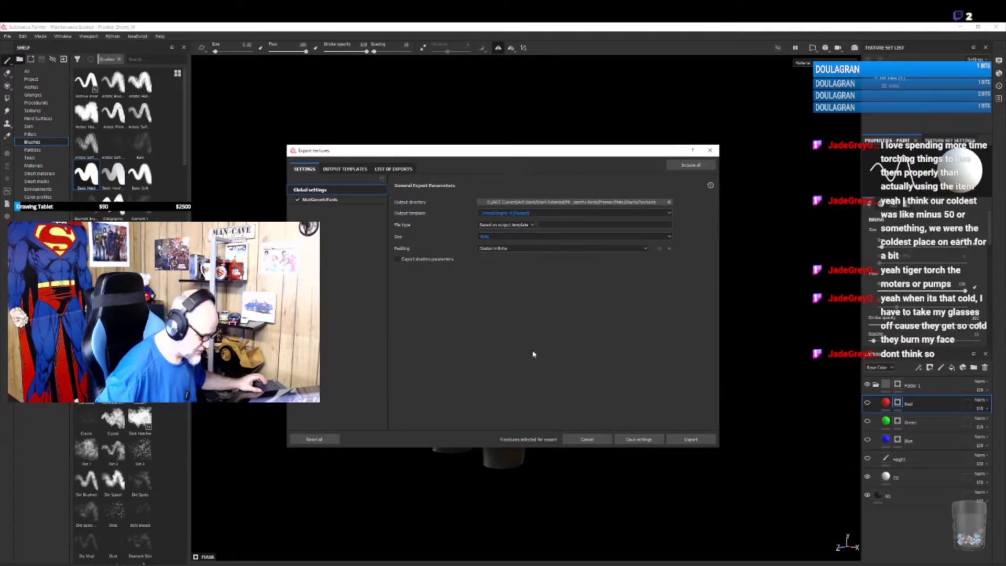
click(678, 442)
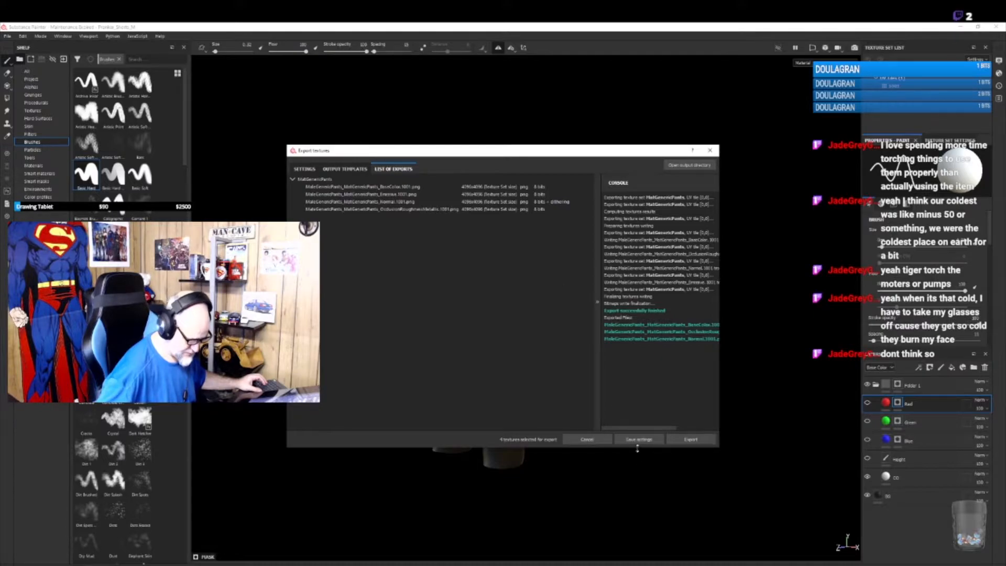
click(638, 441)
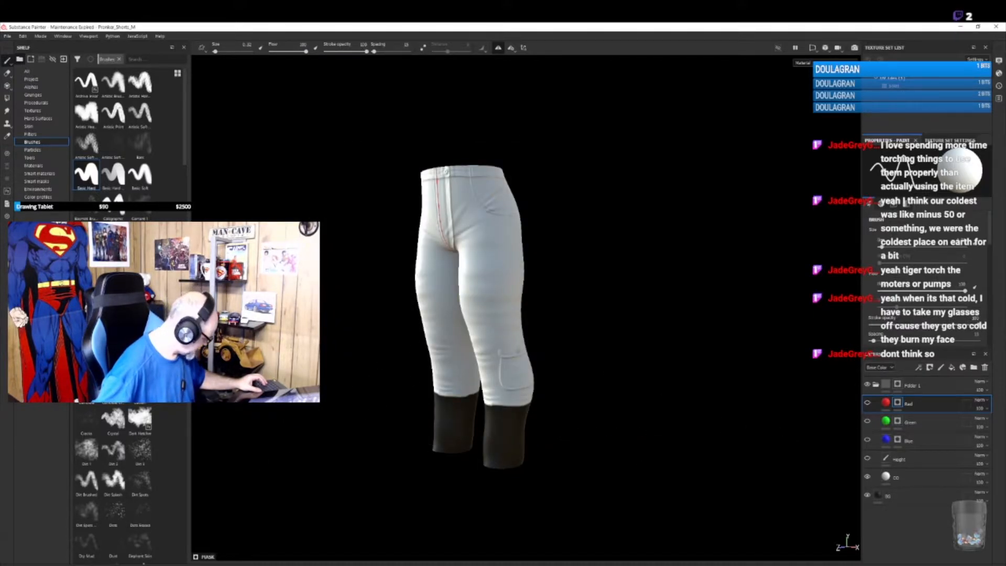
- Switch to File Explorer, open the Shorts folder's Textures folder and delete the exported Normal and OcclusionRoughnessMetallic images
click(76, 565)
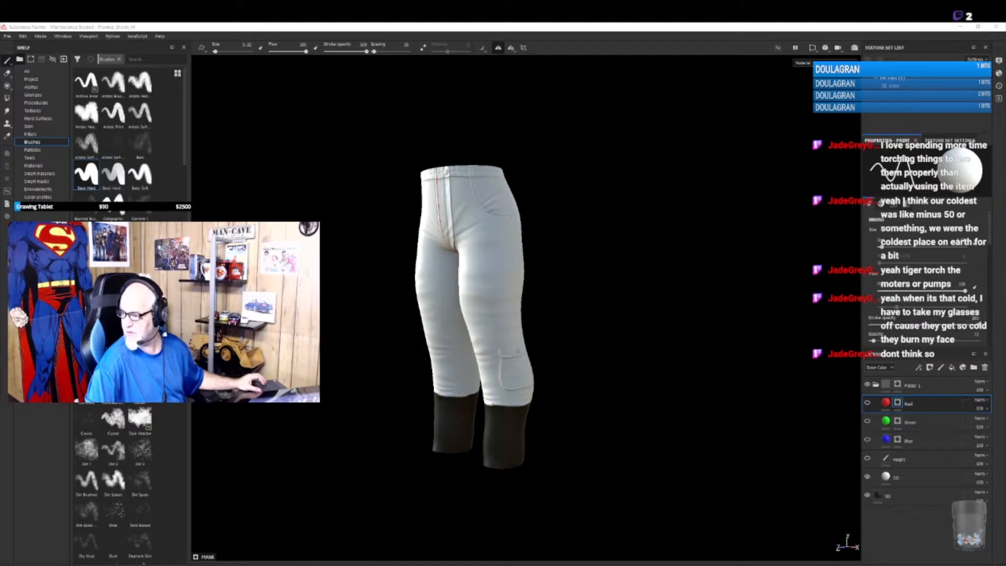
drag(1005, 173, 404, 162)
double_click(335, 246)
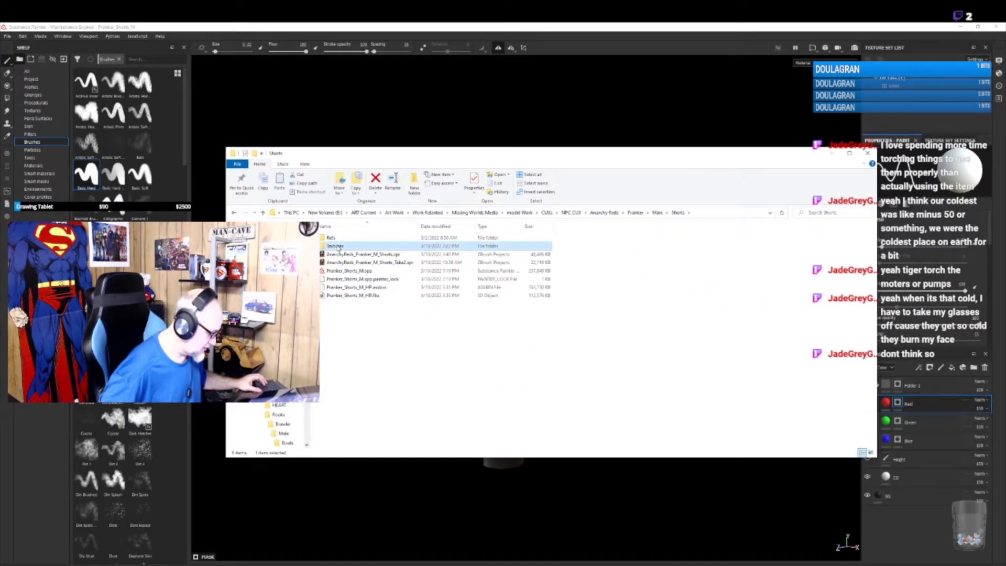
drag(391, 297, 435, 272)
key(Delete)
- Rename the remaining BaseColor image as T_AR_Pranker_M_CO.png
click(347, 283)
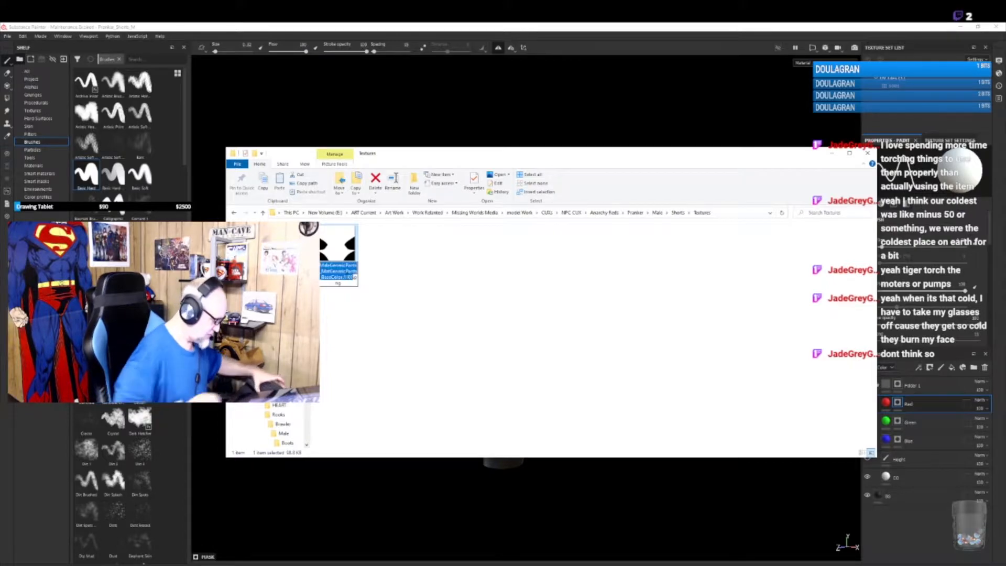
click(348, 279)
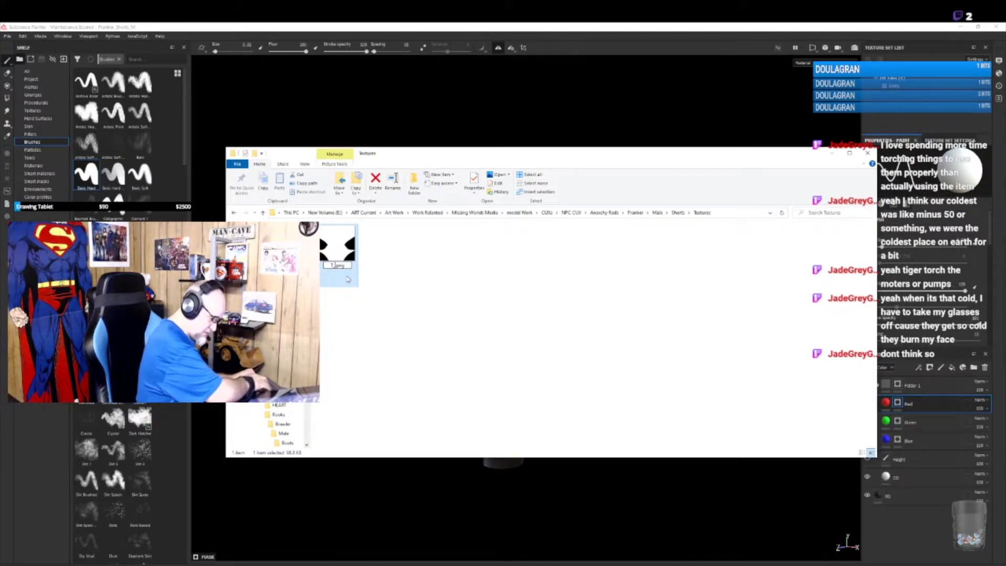
text(T_AR)
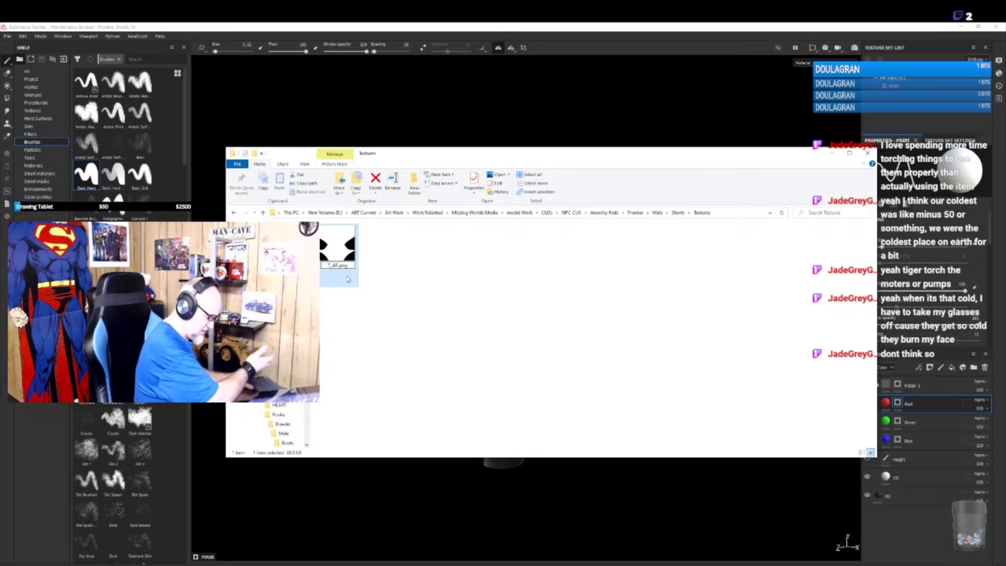
text(_Pranker)
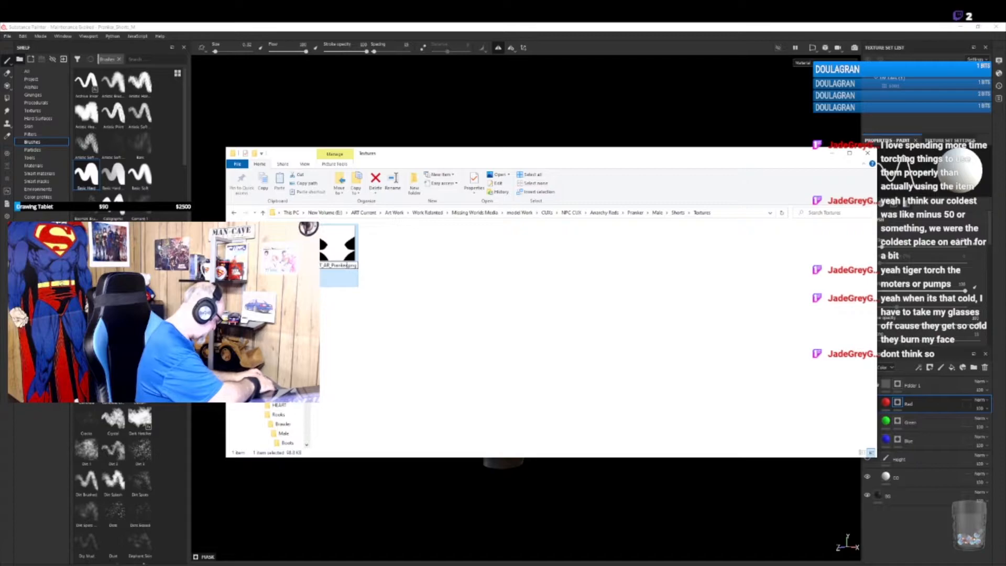
text(_M)
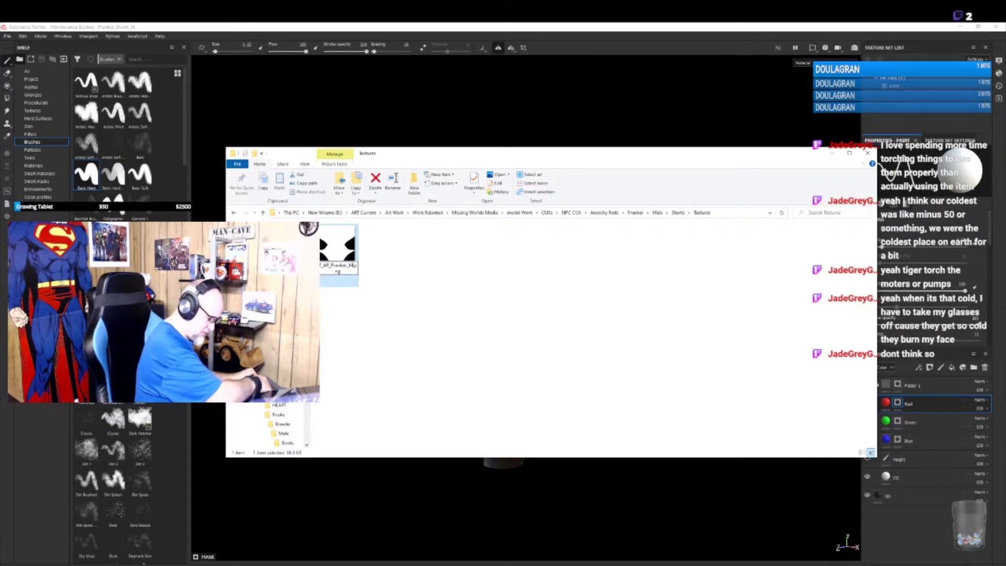
text(_CO)
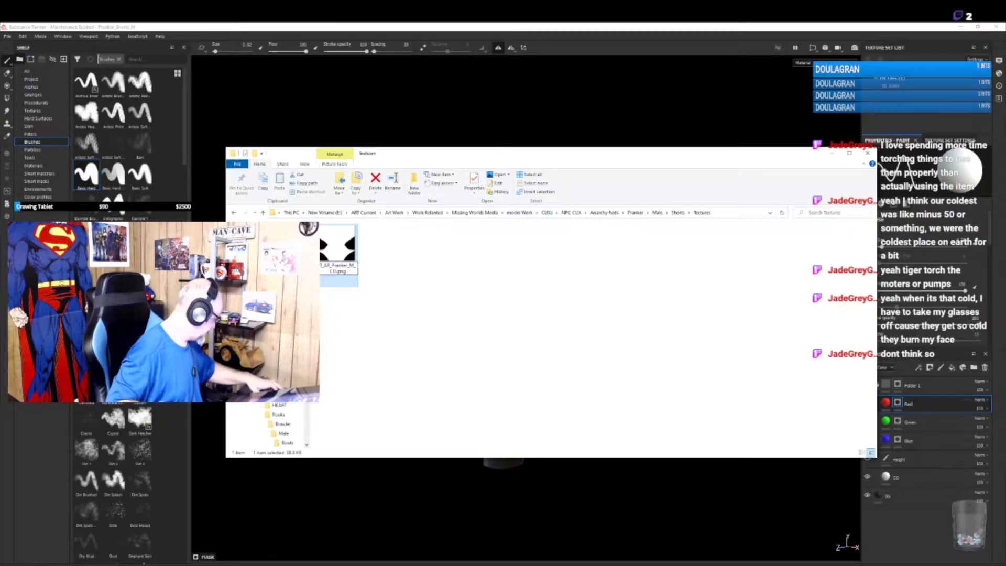
key(Return)
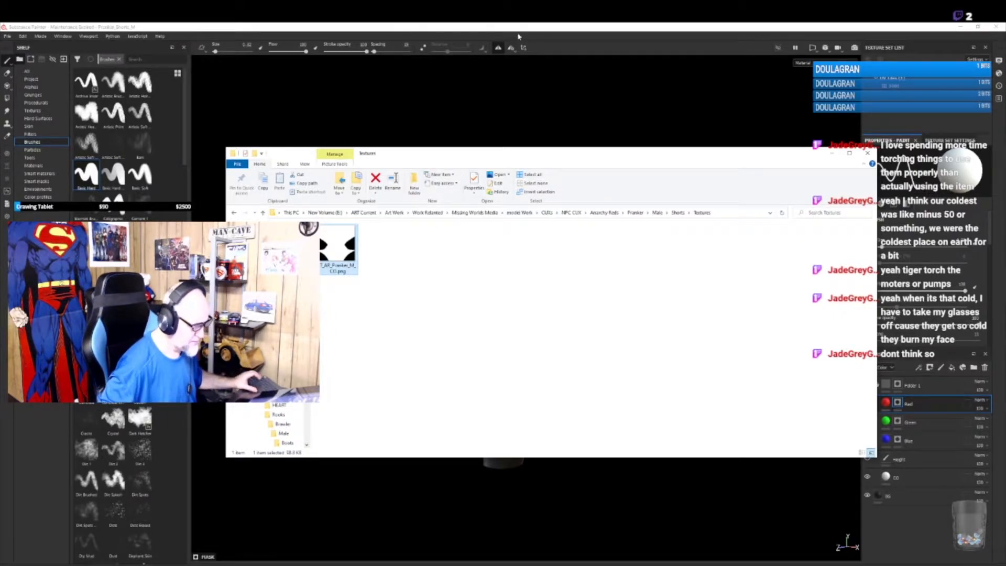
- Switch back to Substance Painter, hide the white CO layer and show the Green and Red layers
click(582, 95)
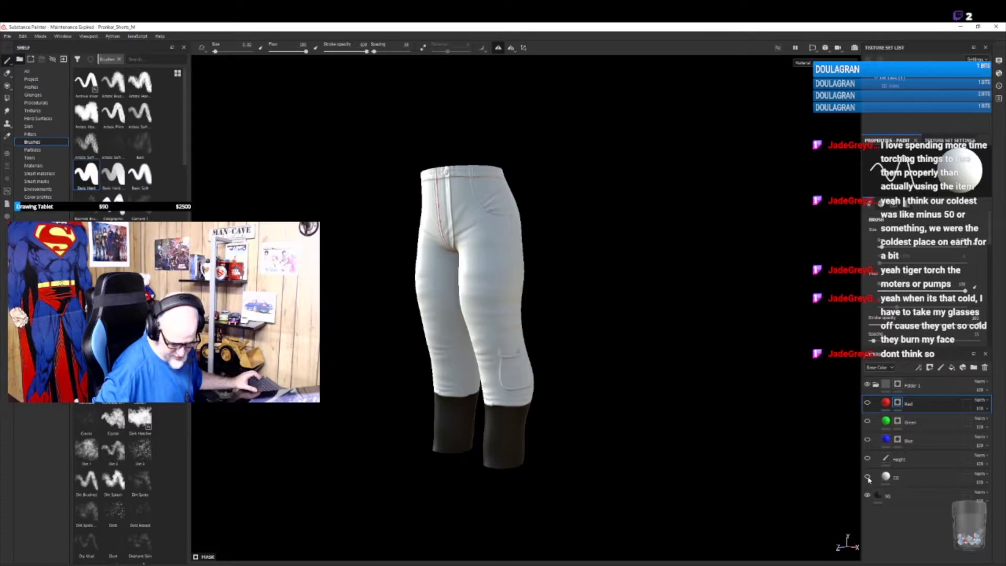
click(868, 477)
click(868, 421)
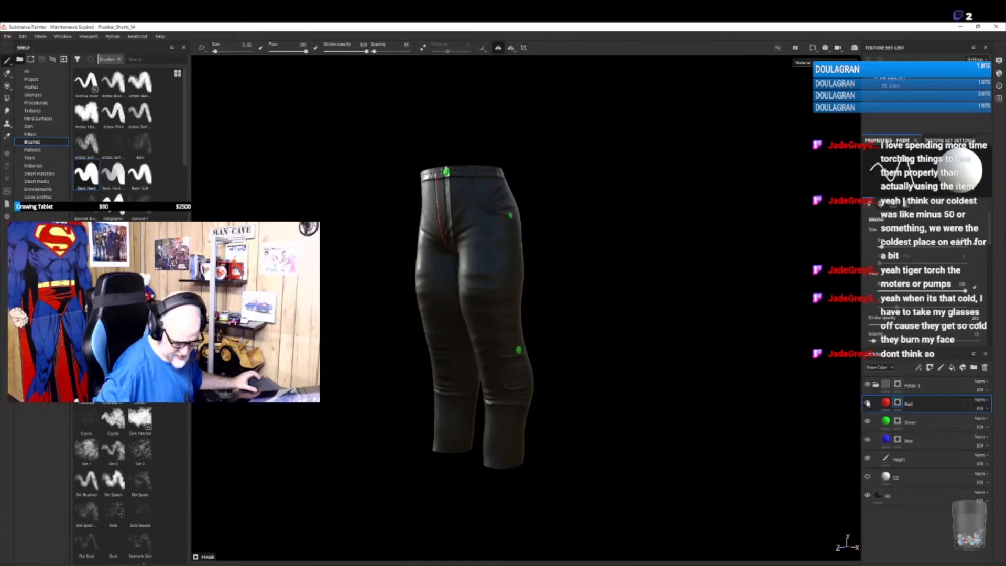
click(868, 402)
- Export the textures again with the colour masks to the same folder and save the export settings
click(9, 36)
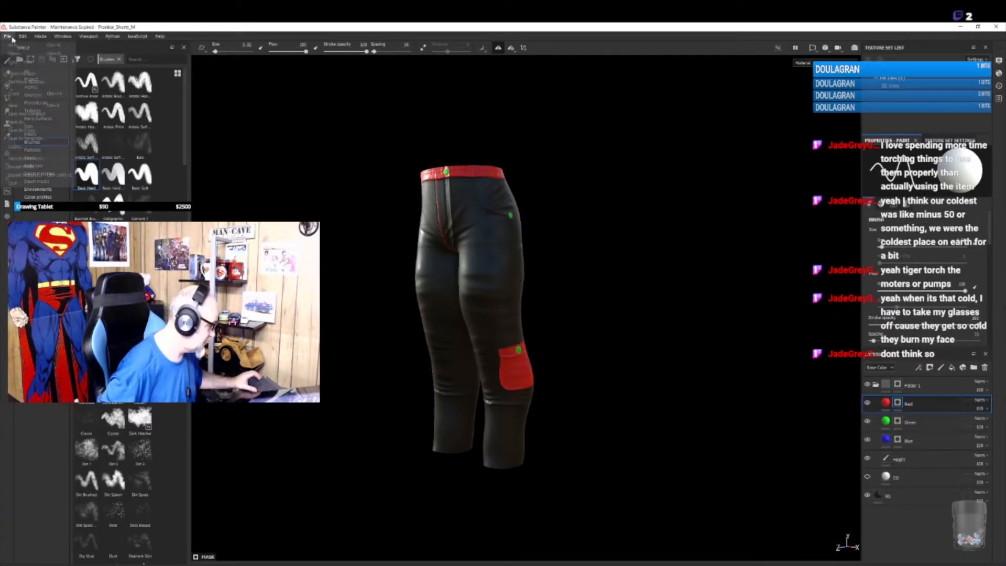
click(44, 175)
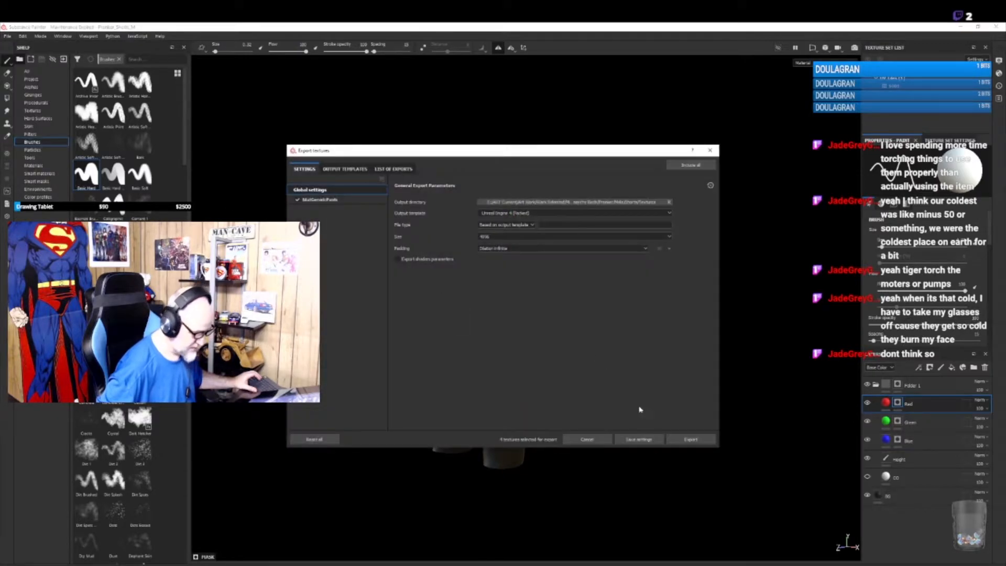
click(690, 440)
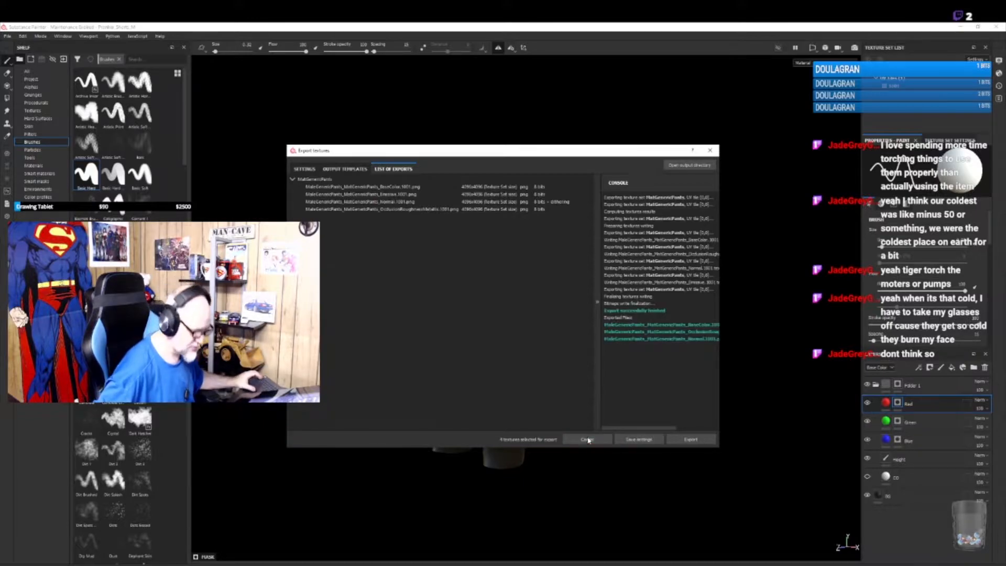
click(637, 442)
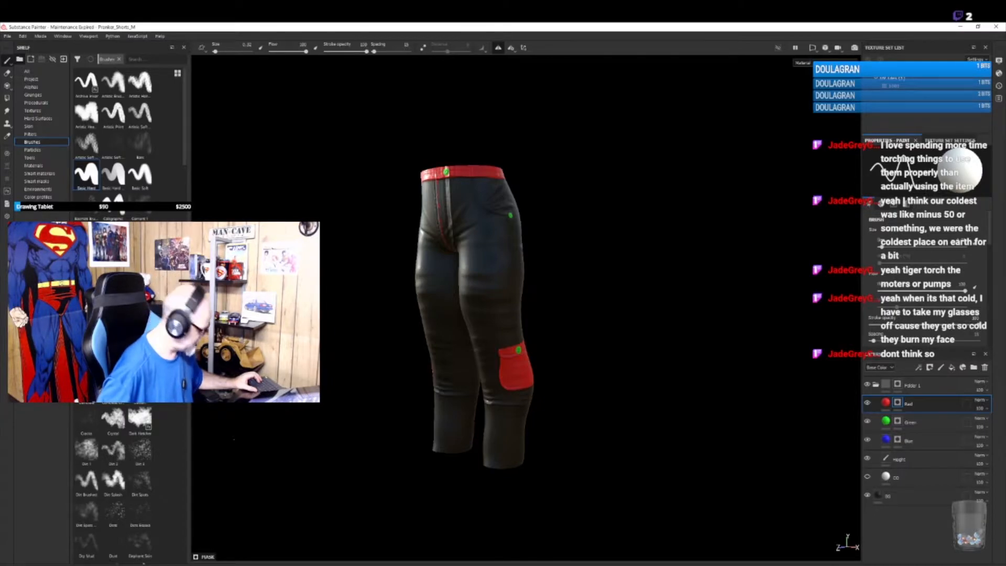
- Switch to File Explorer, copy the name of T_AR_Pranker_M_CO.png and delete the newly exported OcclusionRoughnessMetallic image
click(77, 563)
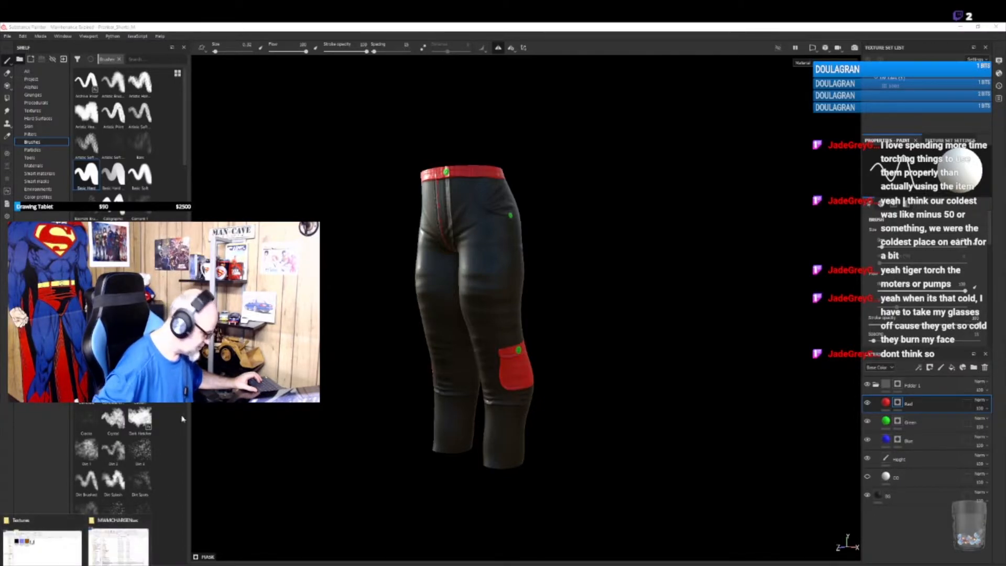
click(49, 545)
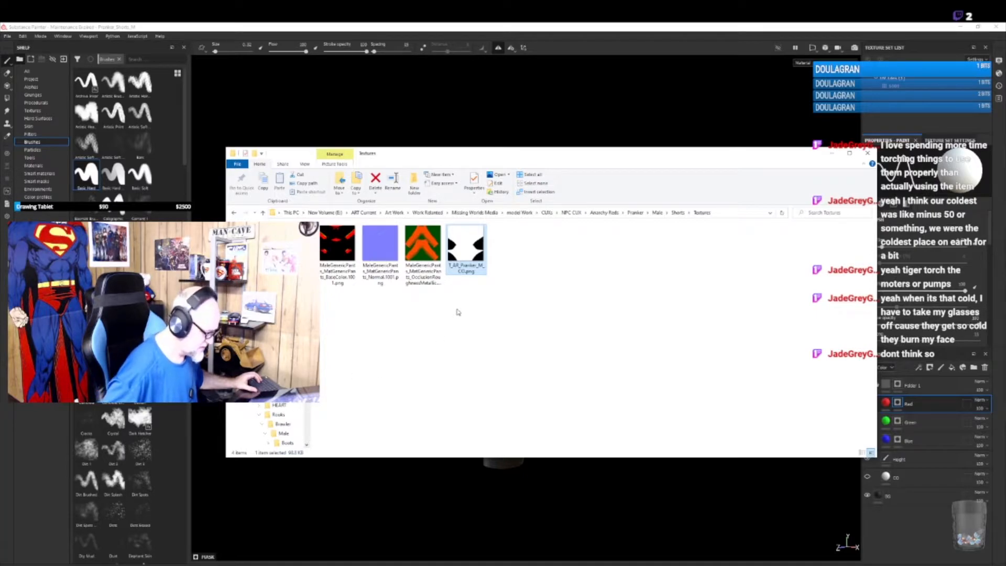
click(469, 272)
key(ctrl+c)
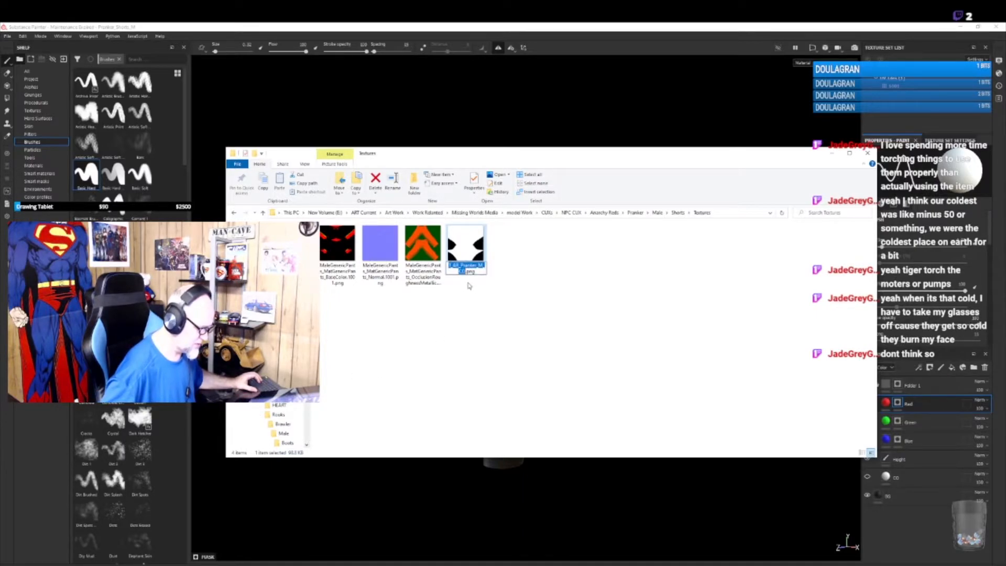
click(423, 246)
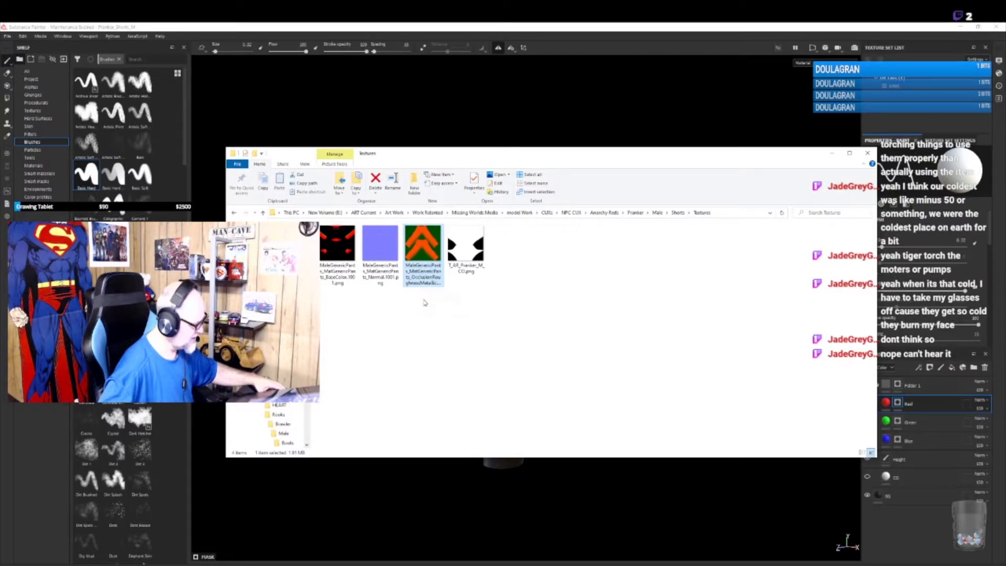
key(Delete)
- Rename the exported Normal image as T_AR_Pranker_M_N.png, reusing the copied name
click(382, 278)
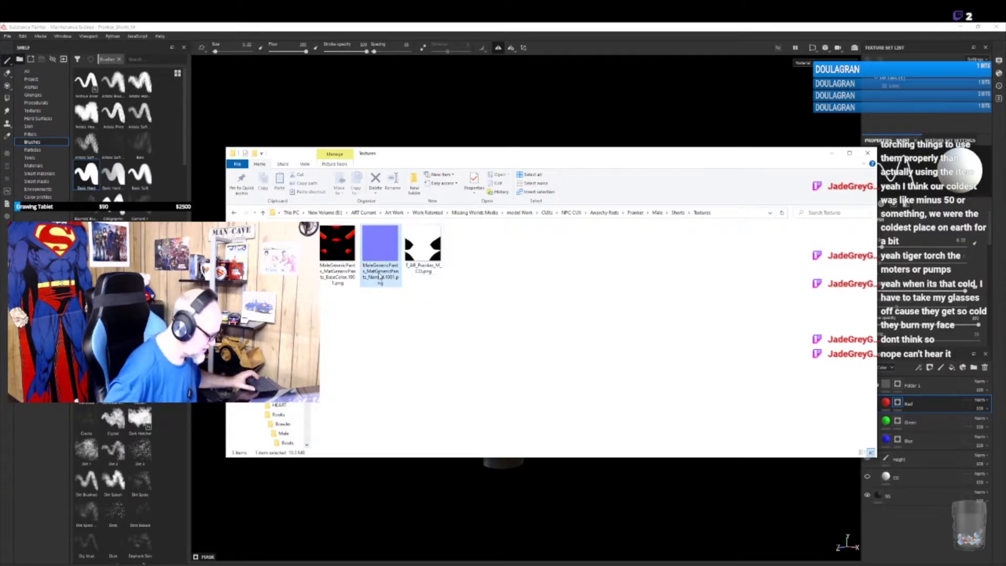
click(382, 278)
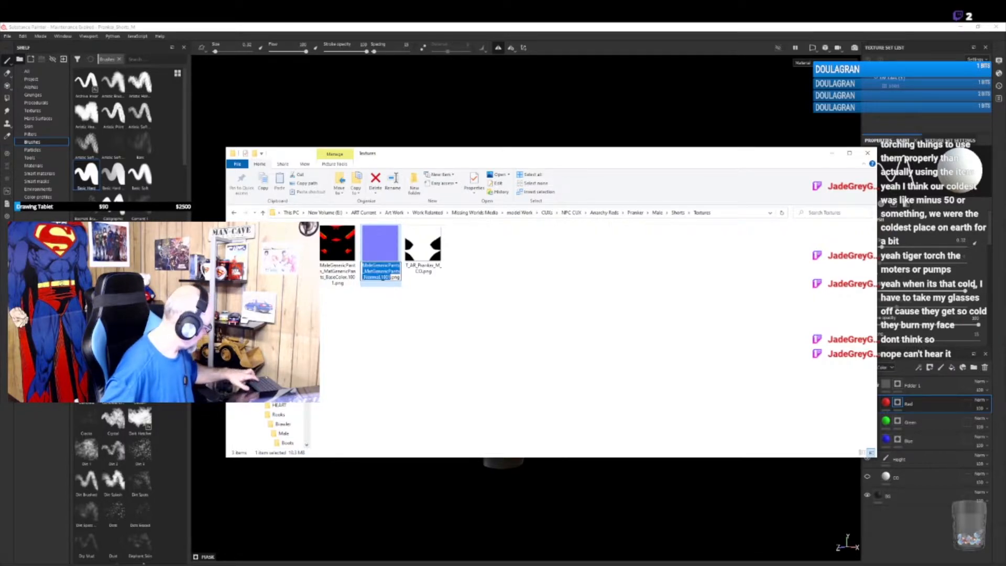
key(ctrl+v)
key(BackSpace)
key(BackSpace)
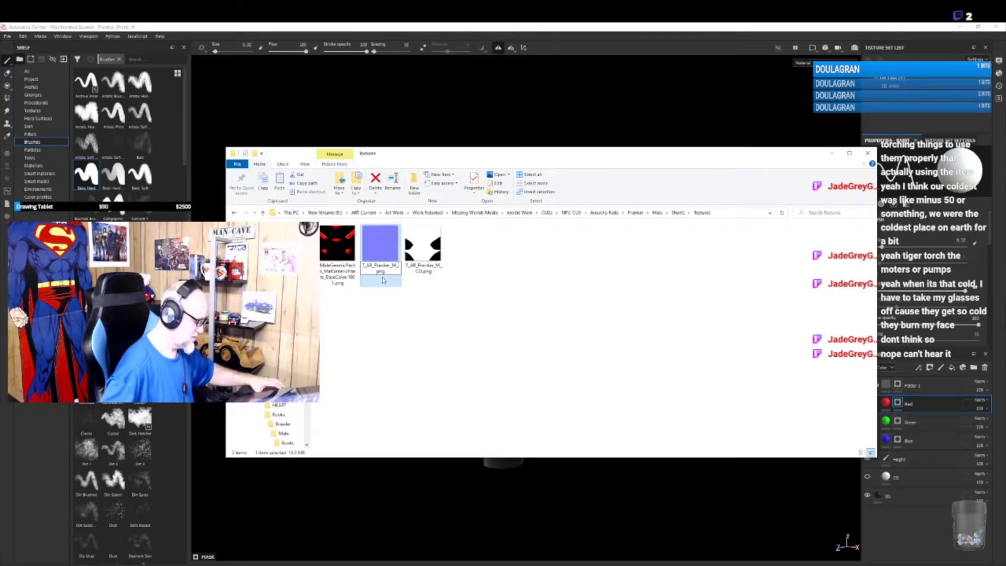
text(N)
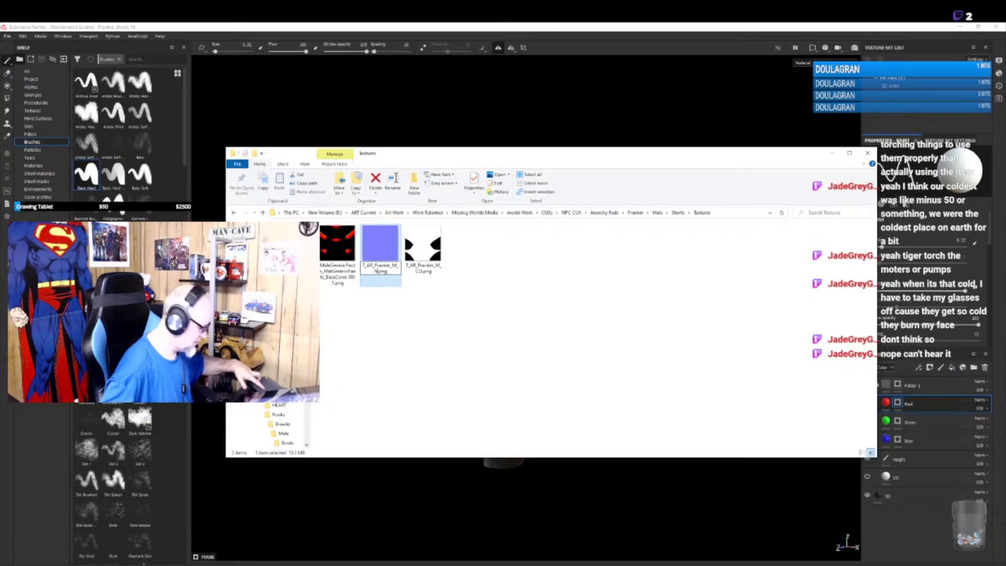
key(Return)
- Rename the exported BaseColor colour-mask image as T_AR_Pranker_M_M.png
click(341, 283)
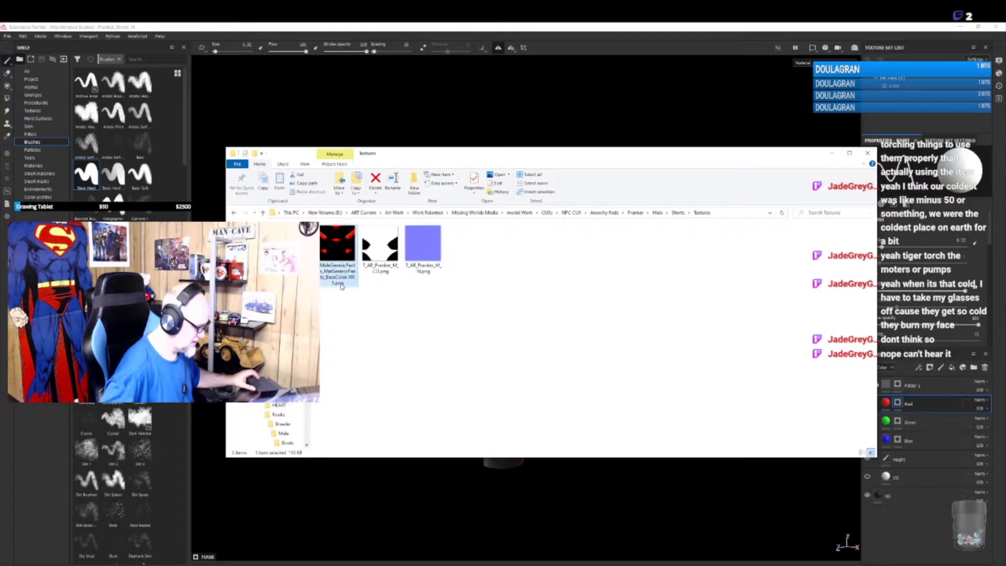
key(F2)
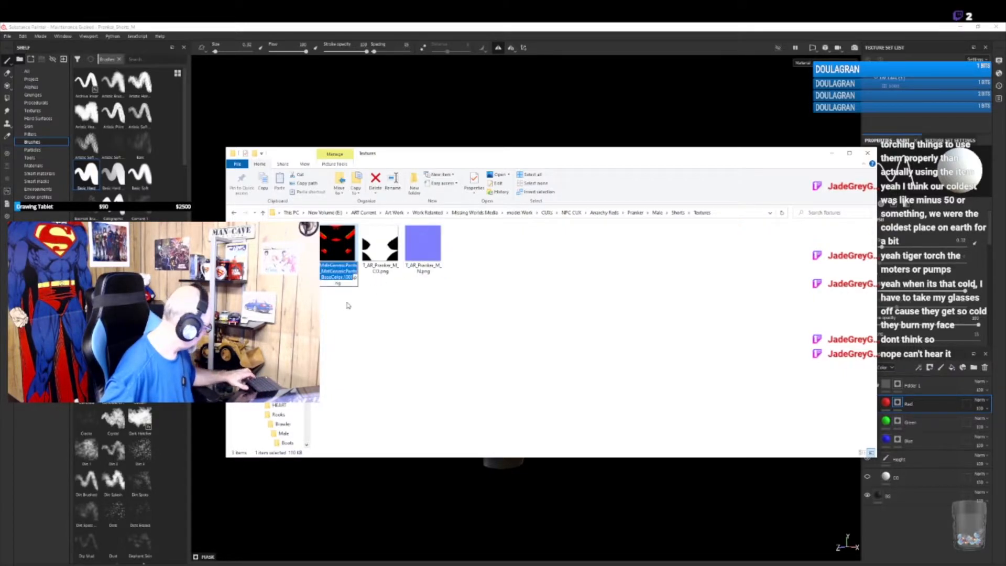
text(T_AR_Pranker_M_)
text(CO)
key(BackSpace)
key(BackSpace)
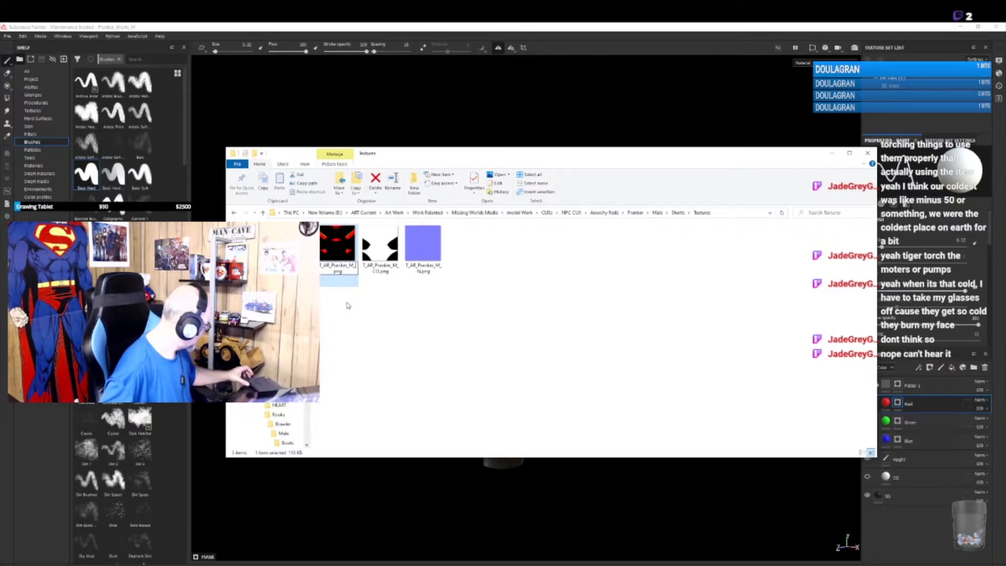
text(M)
key(Return)
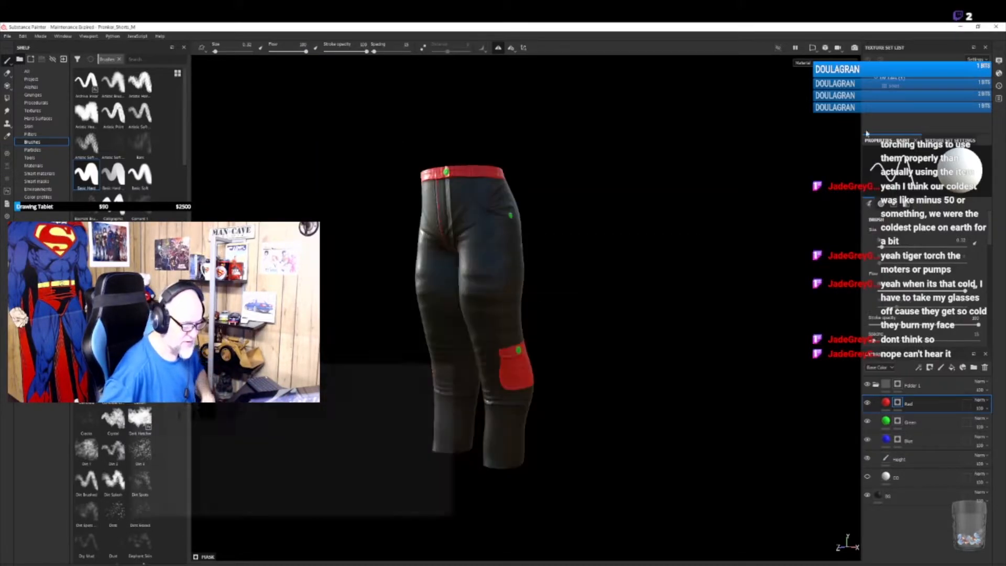
- Minimize File Explorer, switch to Unreal Editor, enlarge the Content Browser and open Components > Male > CostumeParts > HipReplacer
click(833, 153)
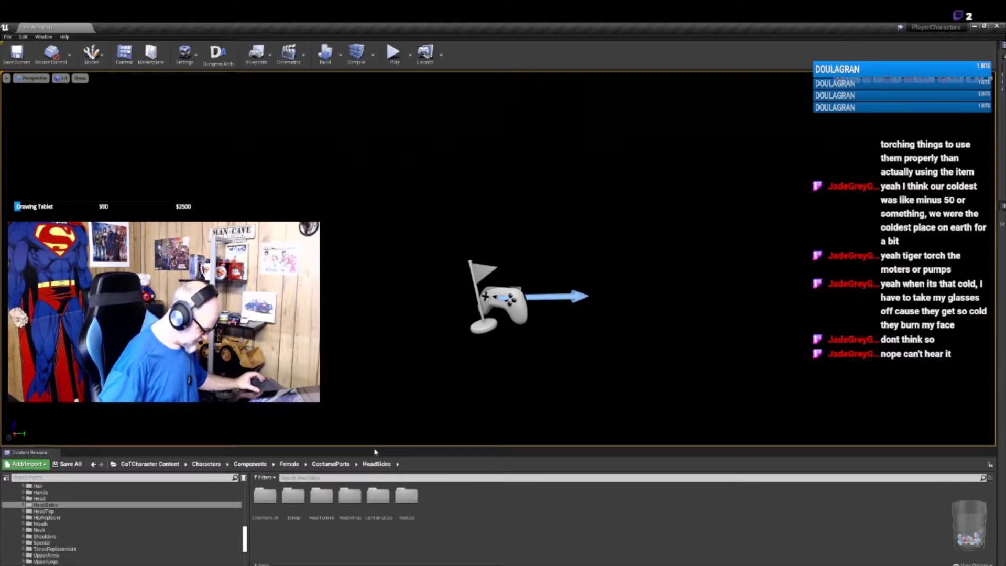
drag(375, 452, 341, 394)
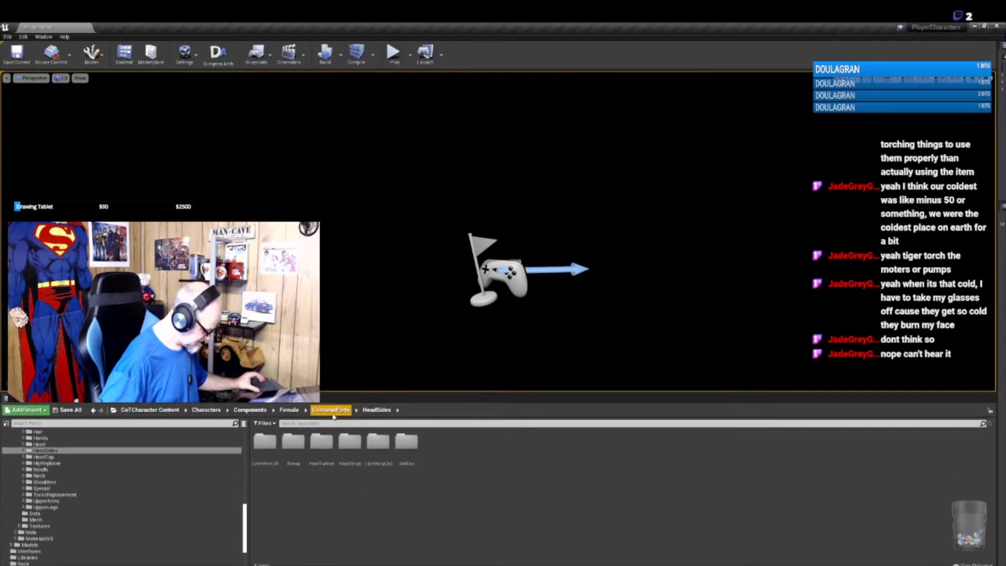
click(250, 410)
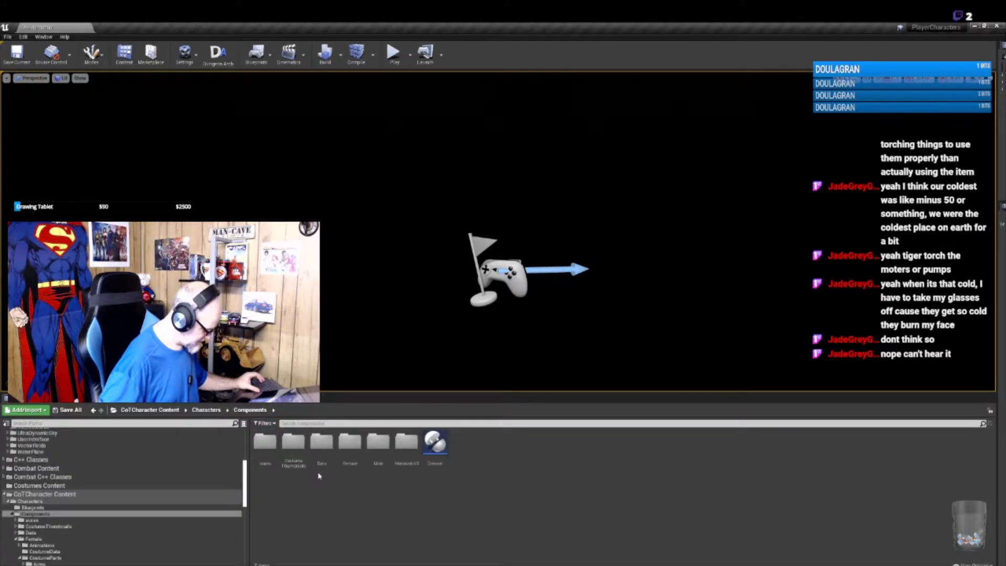
double_click(377, 443)
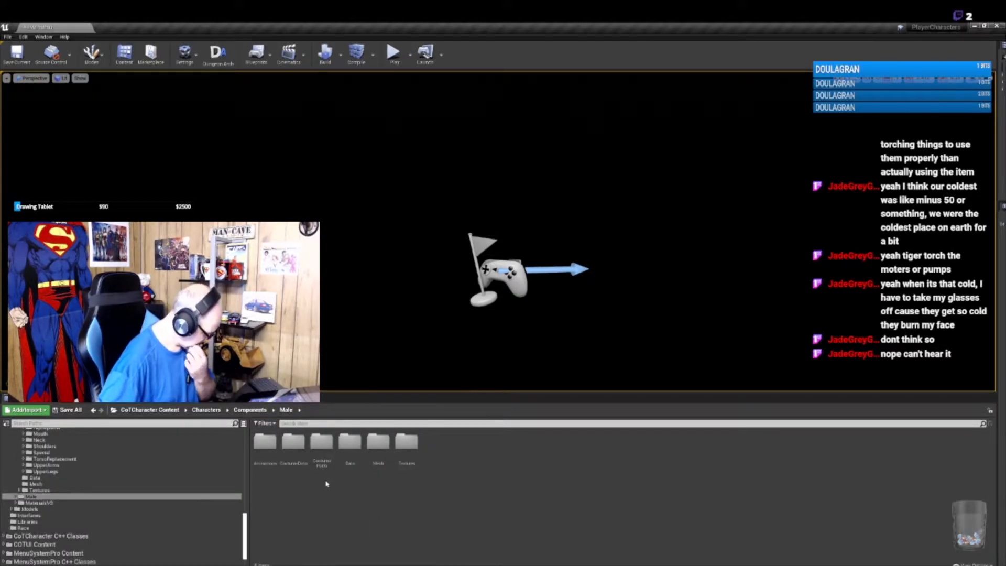
double_click(318, 446)
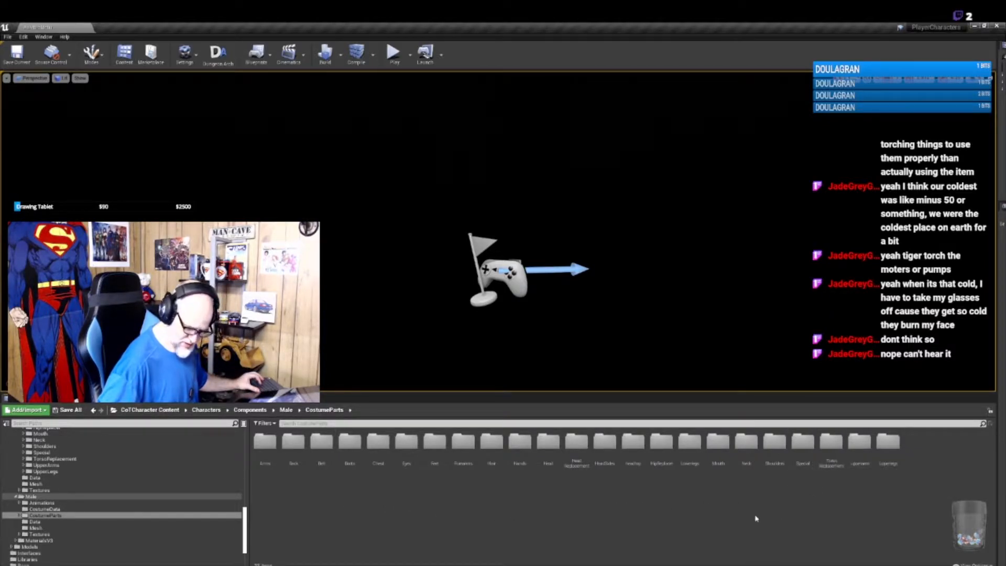
double_click(661, 442)
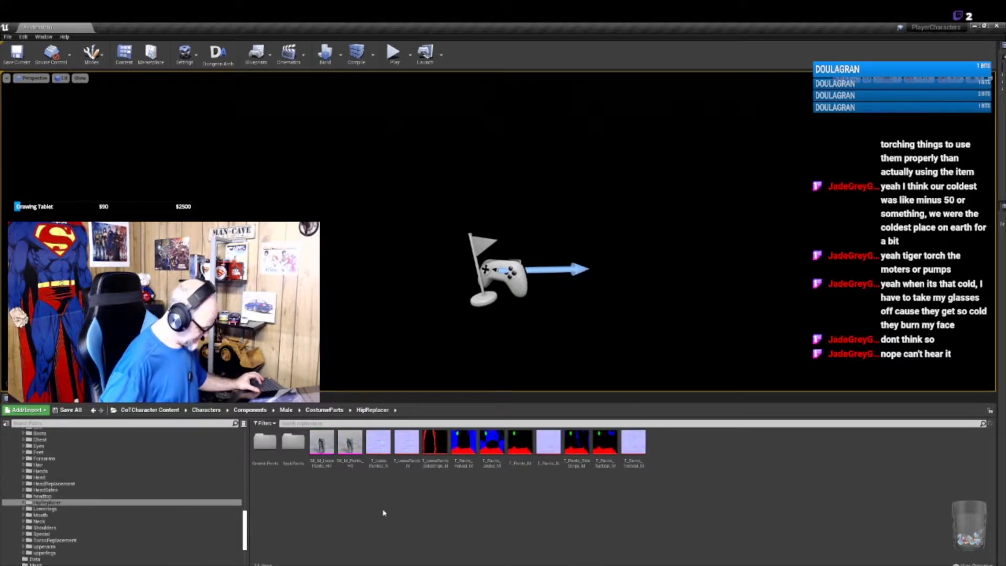
- Create a PrankerShorts folder inside HipReplacer and open it
right_click(358, 508)
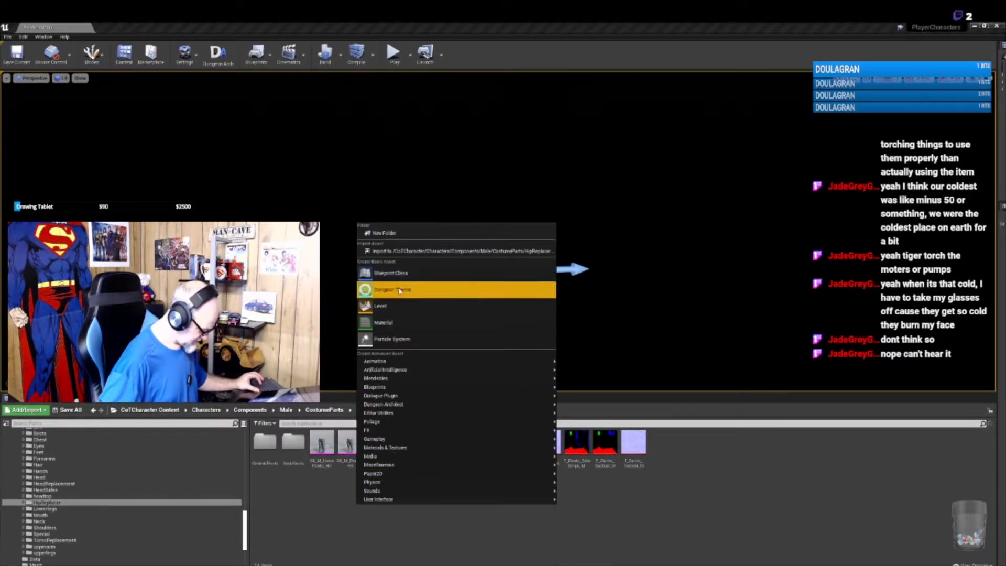
click(396, 235)
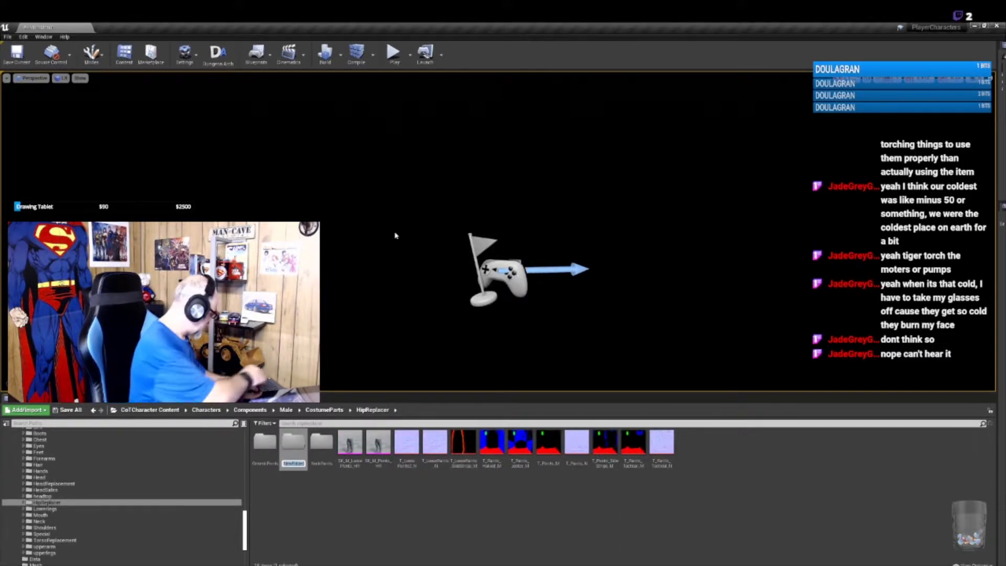
text(Pants)
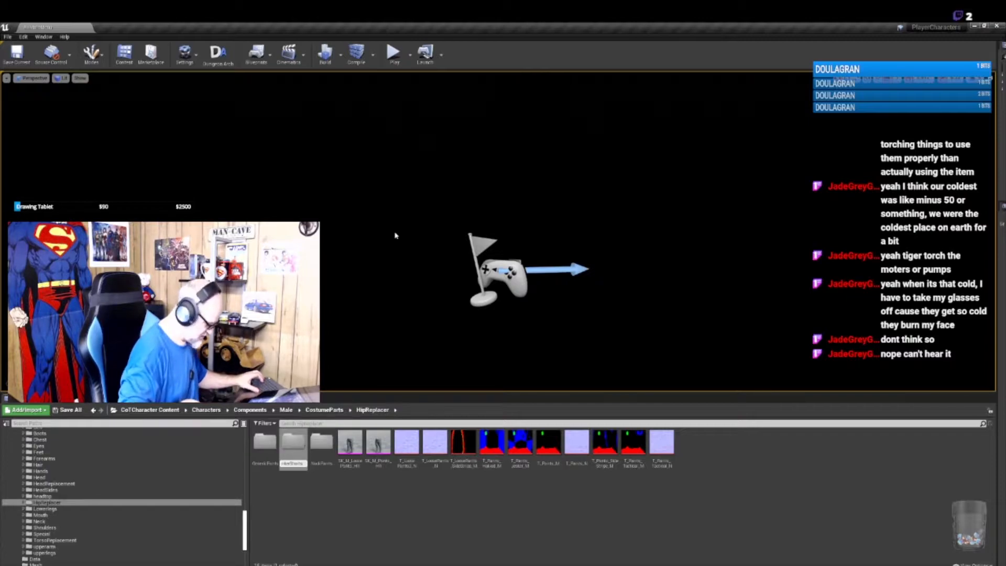
key(Return)
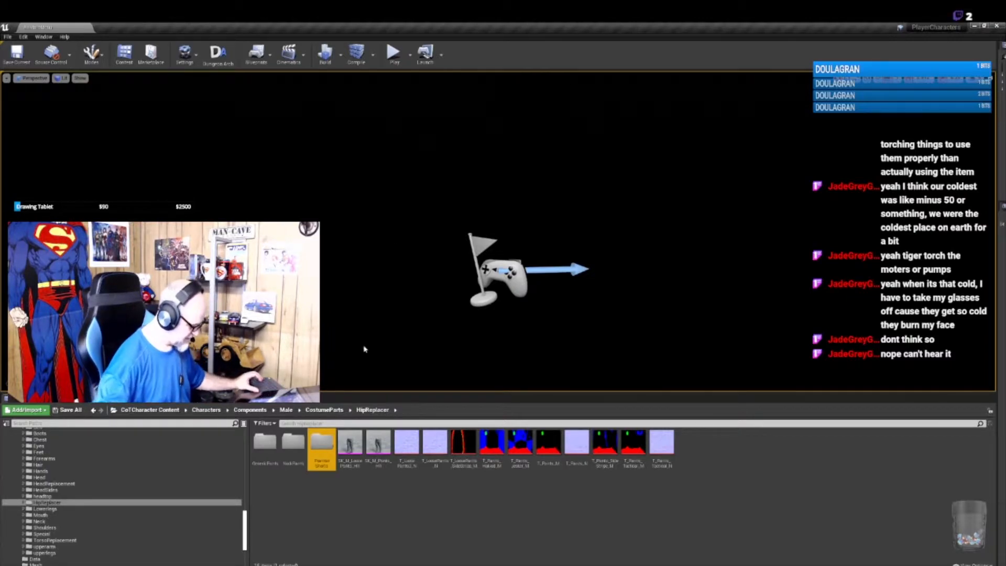
double_click(321, 454)
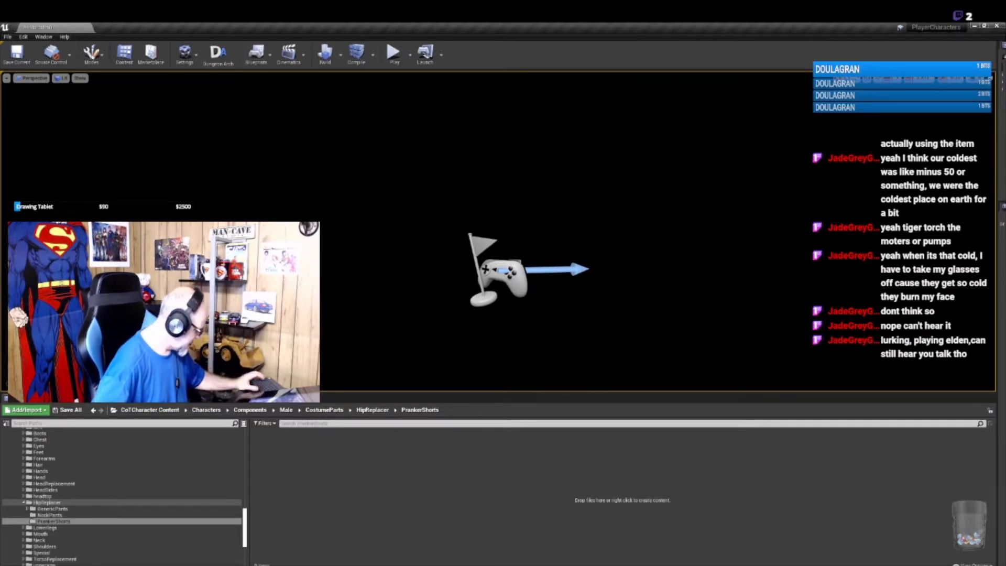
- Import the three T_AR_Pranker_M textures (CO, M and N) from File Explorer into the PrankerShorts folder, then minimize File Explorer
click(77, 565)
click(42, 545)
drag(342, 307, 446, 239)
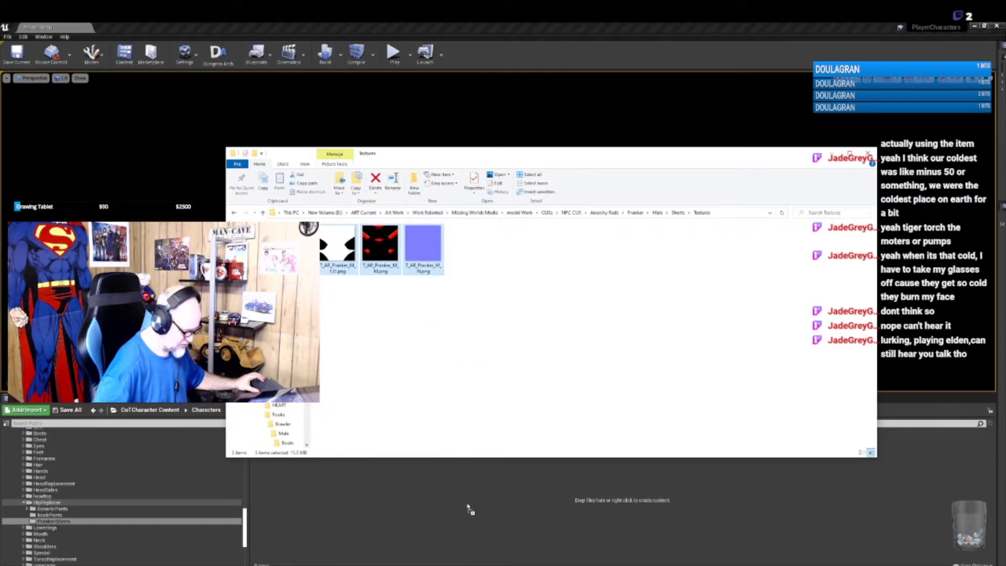
click(833, 153)
- Open the hip replacement data table from the Male CostumeData folder and maximize its window
click(285, 410)
double_click(289, 444)
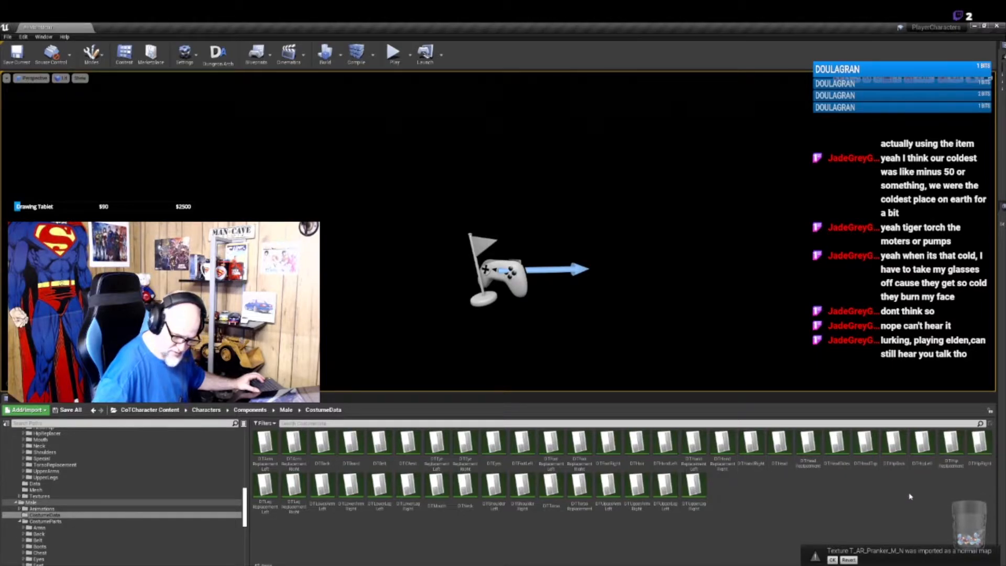
click(951, 445)
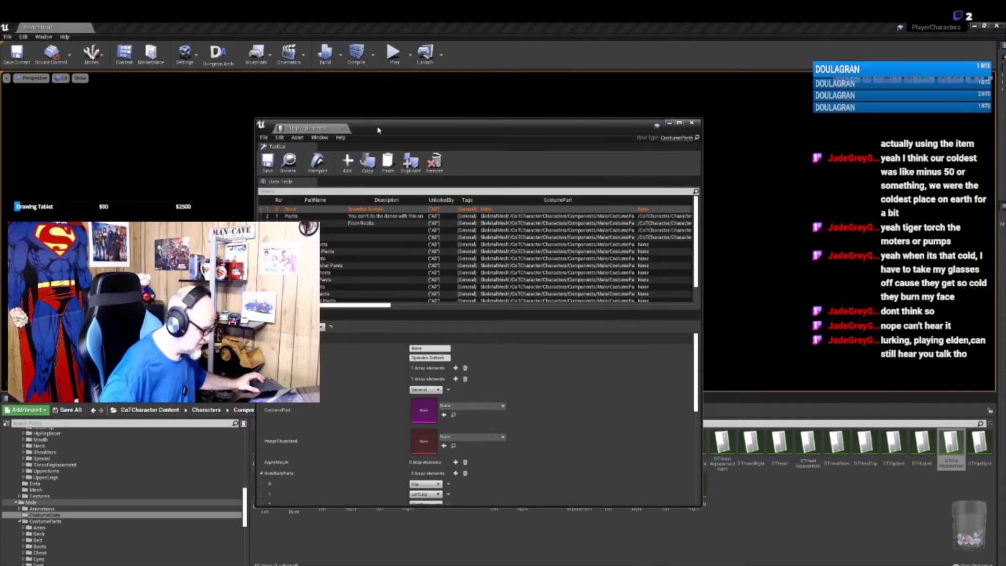
double_click(378, 130)
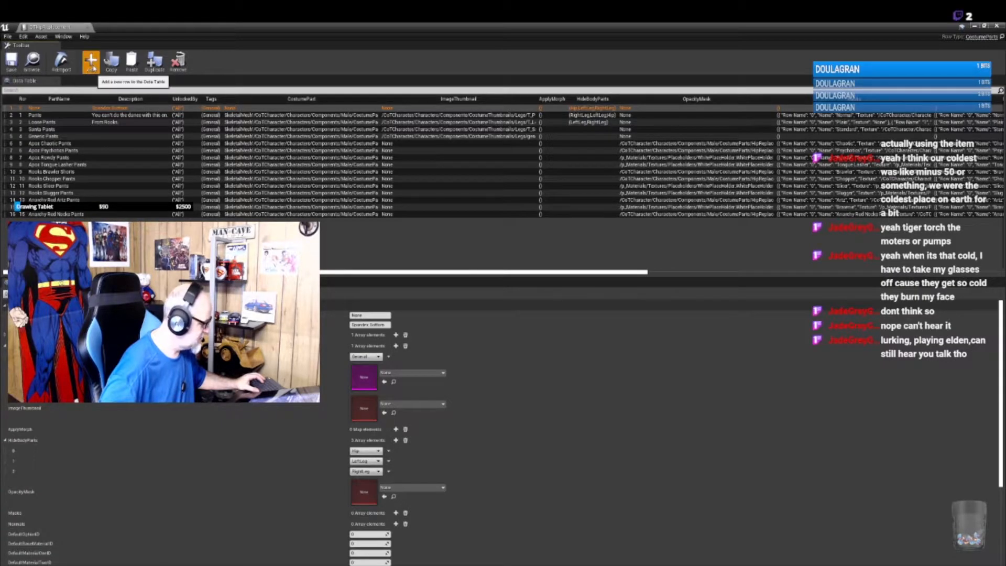
- Add a new row to the data table, set its PartName to Anarchy Red Pranker Shorts and copy that name
click(91, 59)
double_click(29, 220)
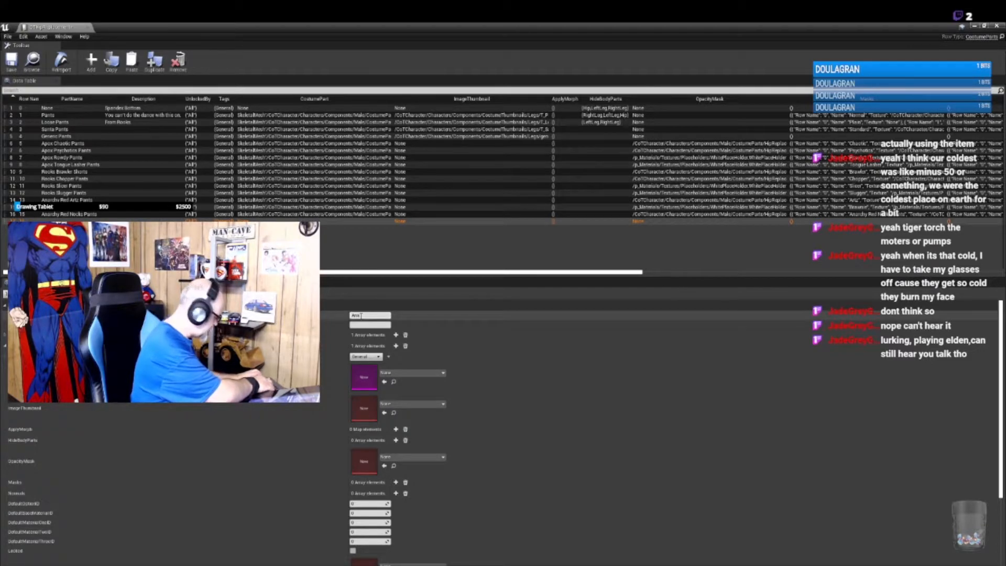
text(y Red Pranker Shorts)
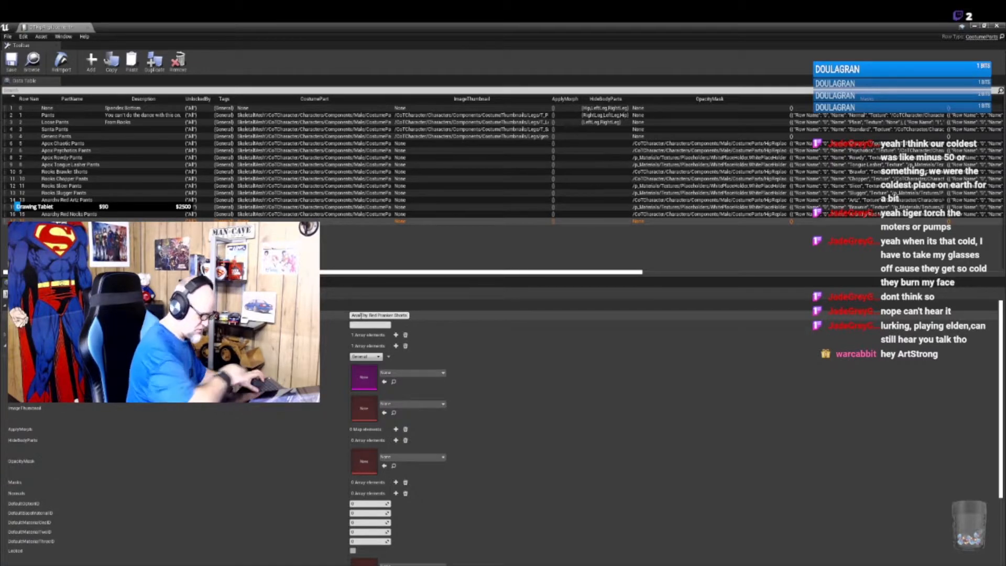
key(ctrl+a)
key(ctrl+c)
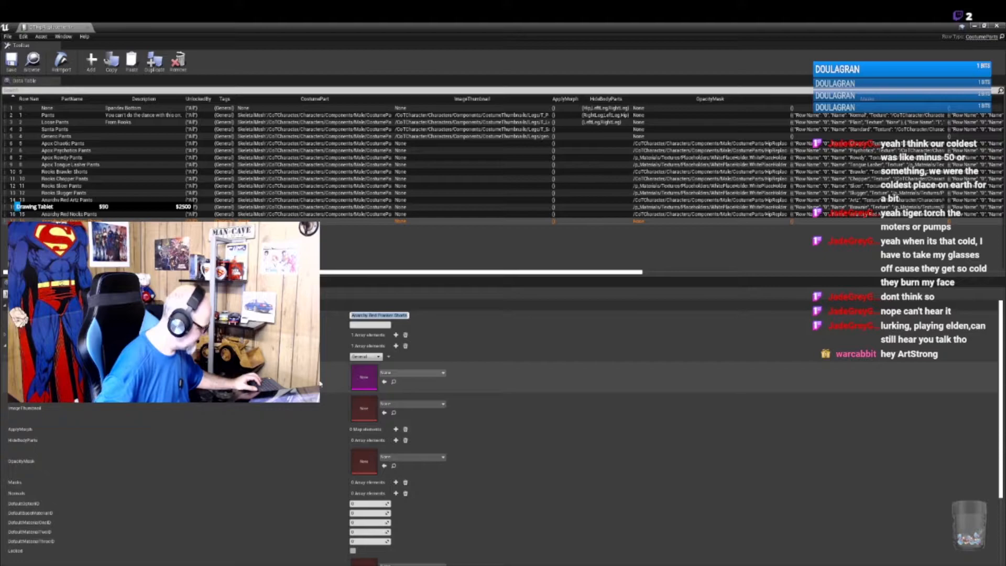
- Set the new row's CostumePart to the male SK_M_GenericPants skeletal mesh from HipReplacer
click(413, 372)
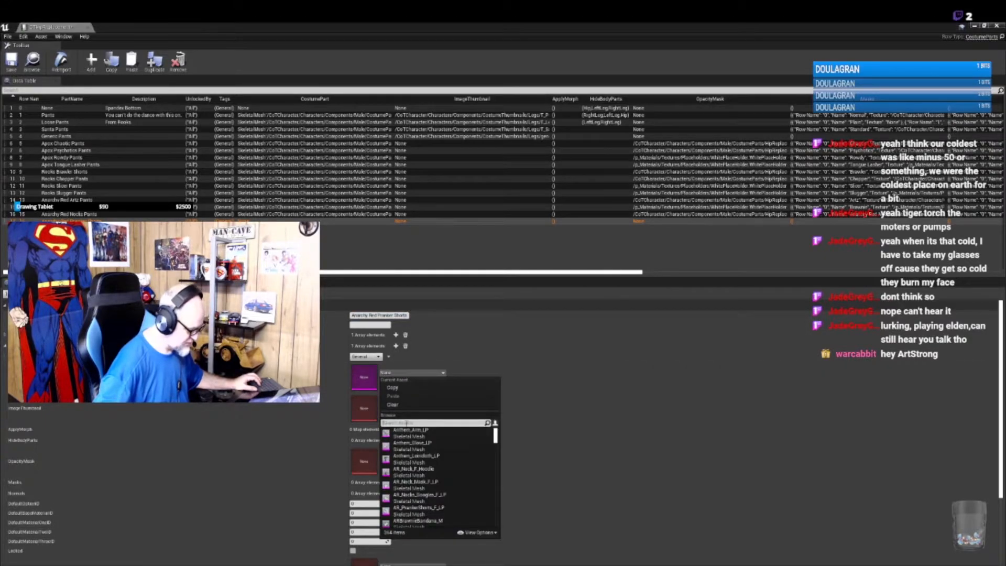
text(peneric)
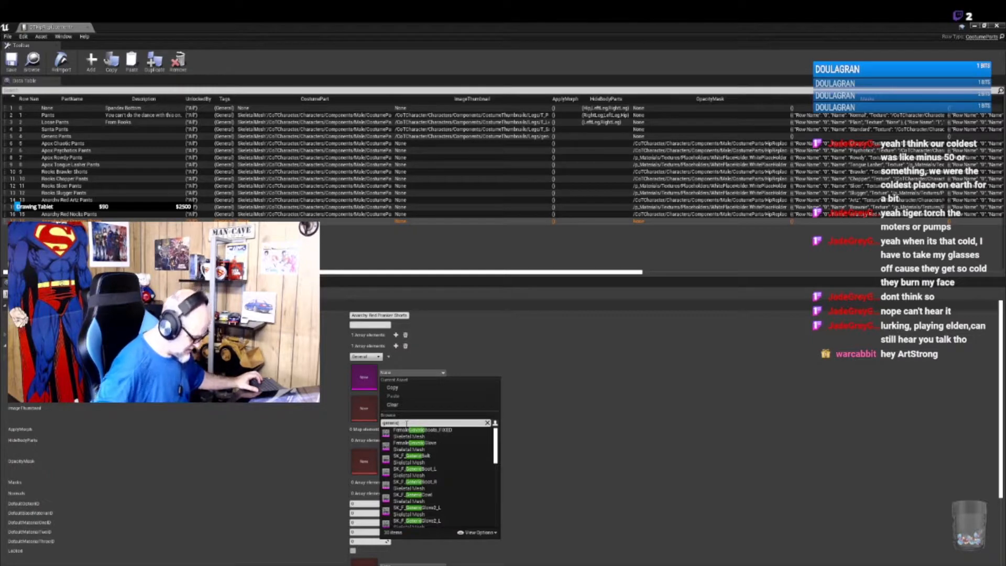
scroll(432, 489, down, 3)
scroll(433, 492, down, 4)
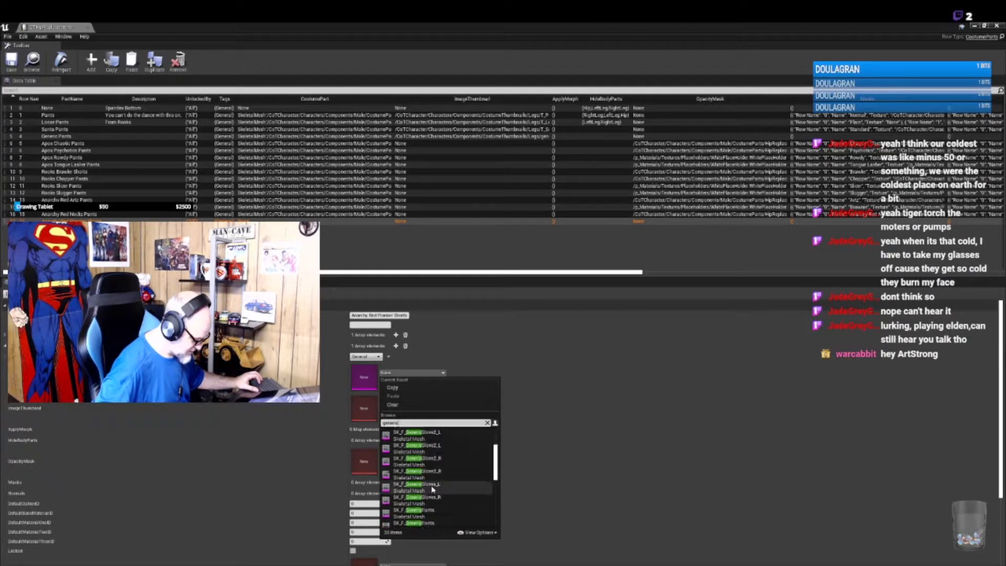
mouse_move(433, 511)
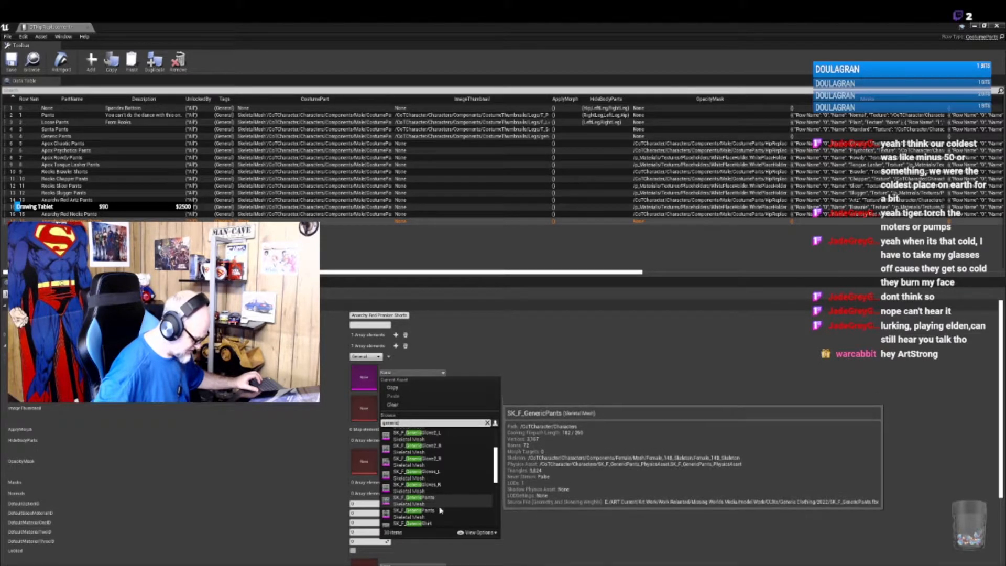
scroll(439, 506, down, 1)
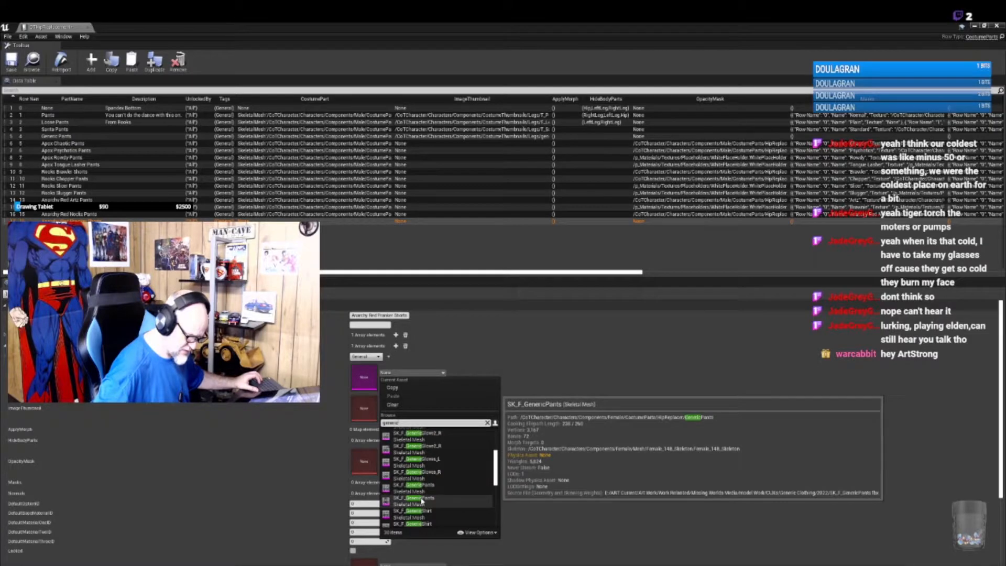
scroll(423, 500, down, 1)
scroll(422, 501, down, 5)
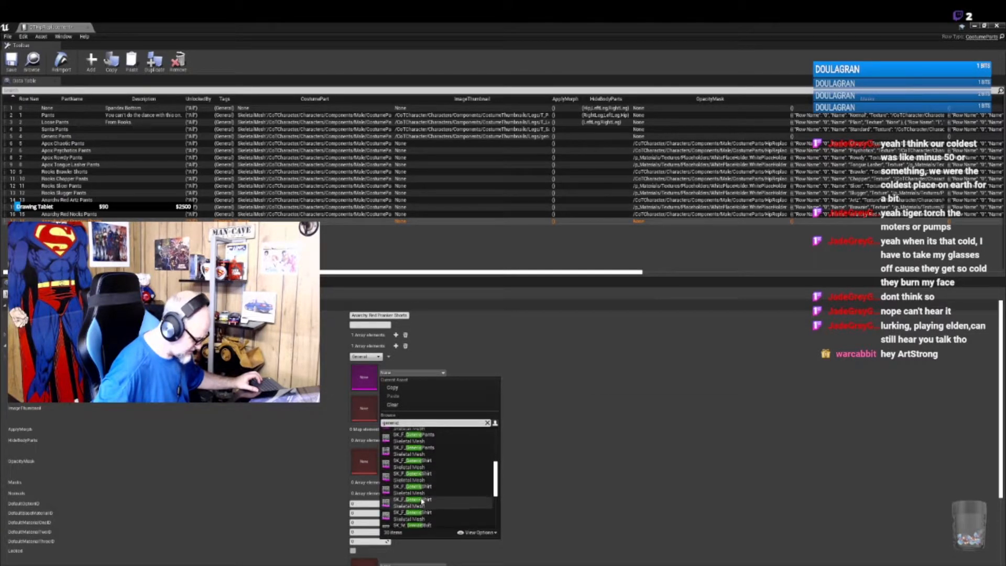
scroll(422, 501, down, 6)
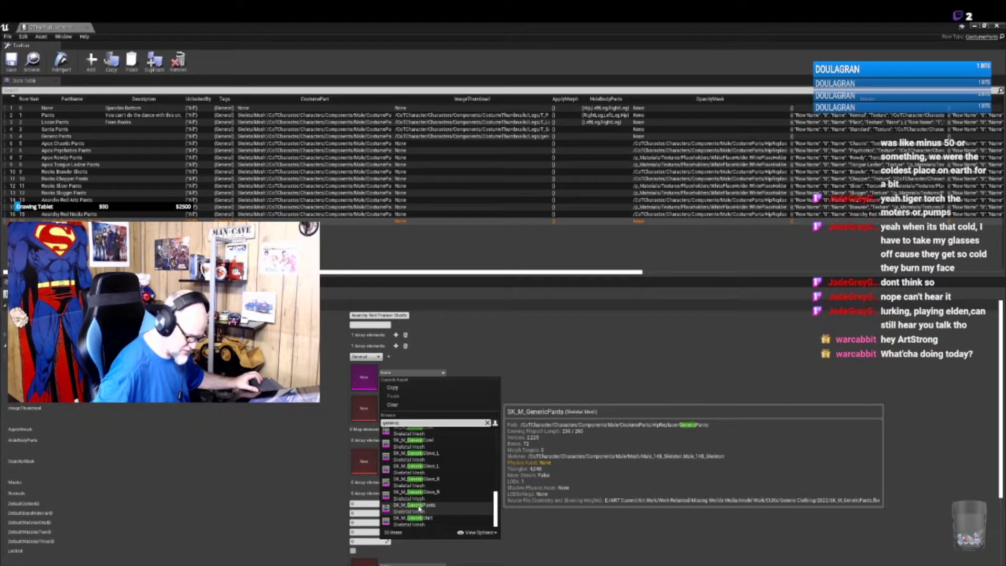
click(419, 506)
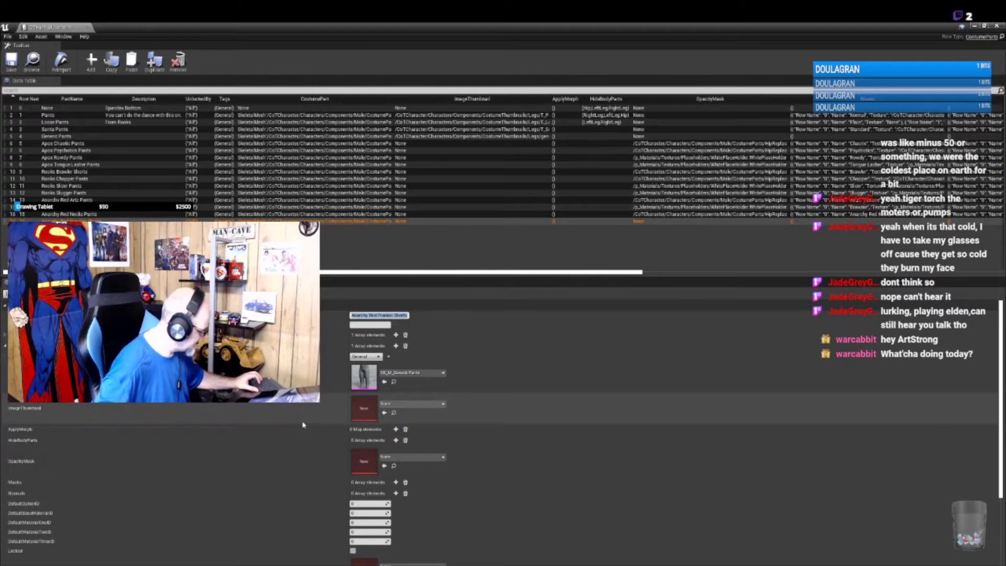
scroll(256, 421, down, 2)
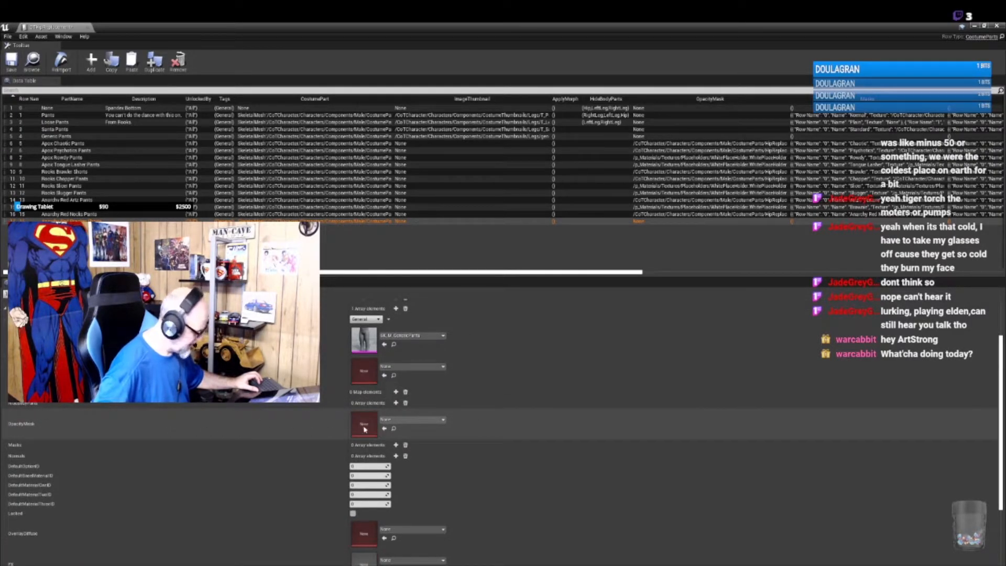
click(399, 422)
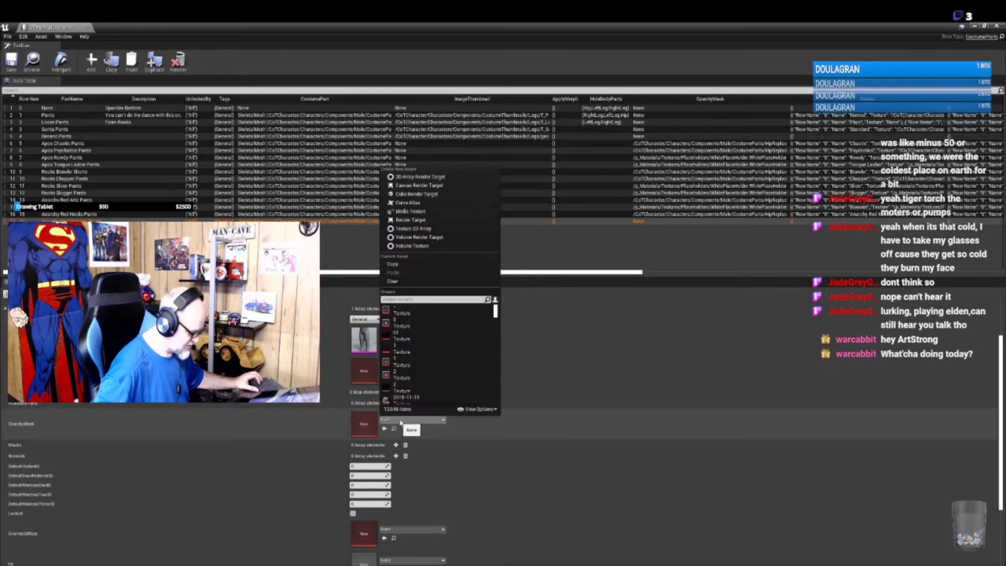
text(pranker)
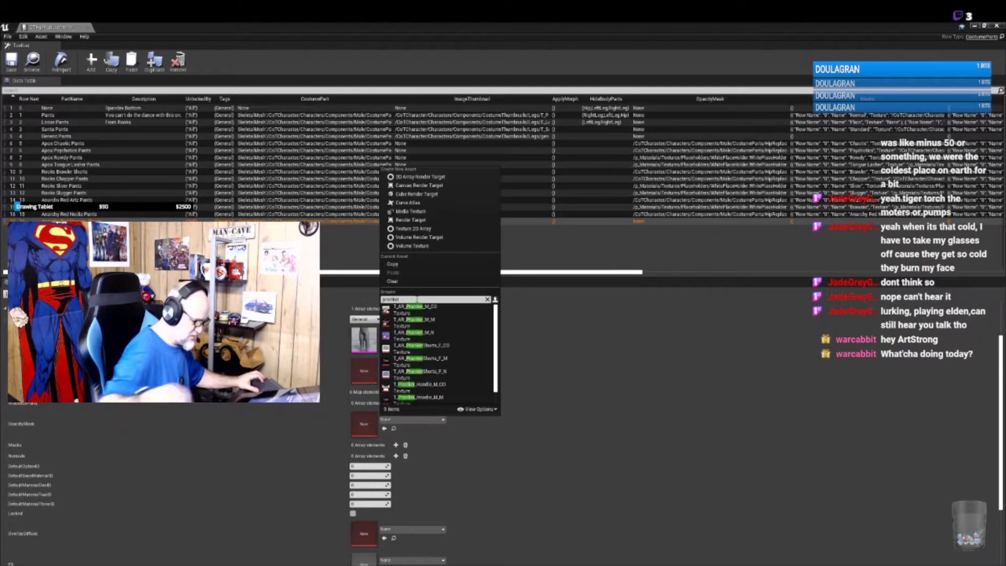
click(410, 348)
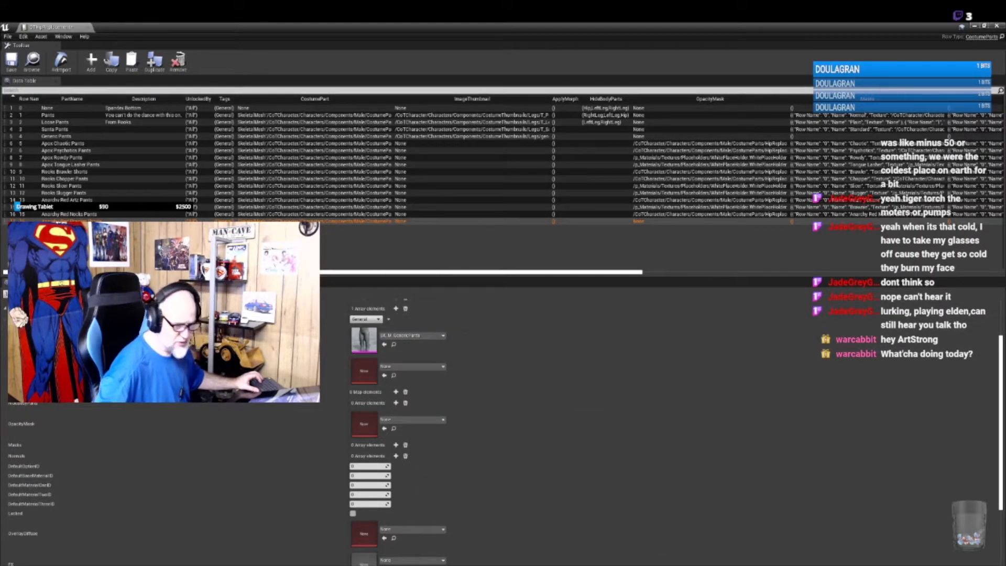
- Restore the data table to a smaller floating window and open Male > CostumeParts > HipReplacer in the content browser
click(985, 25)
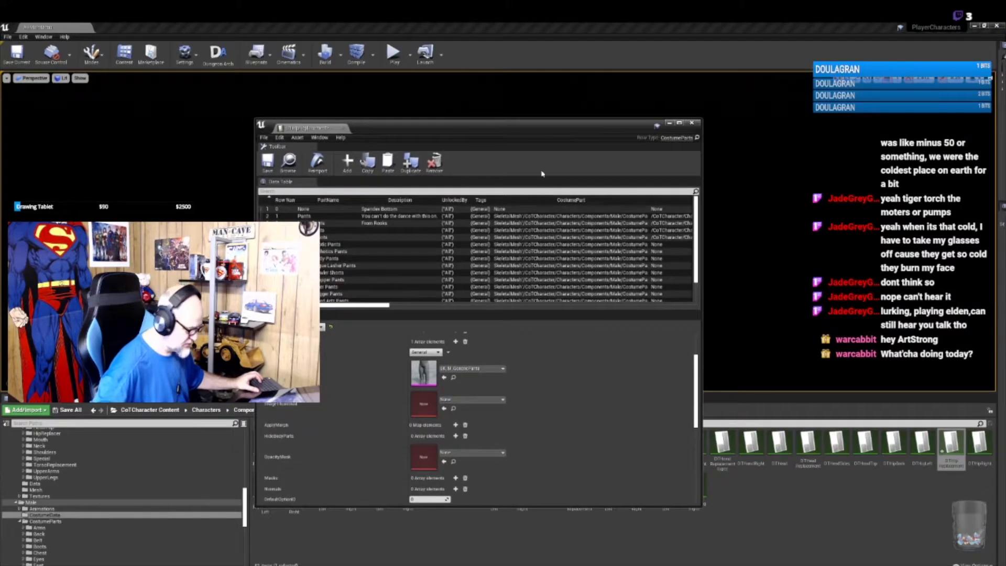
drag(536, 128, 692, 124)
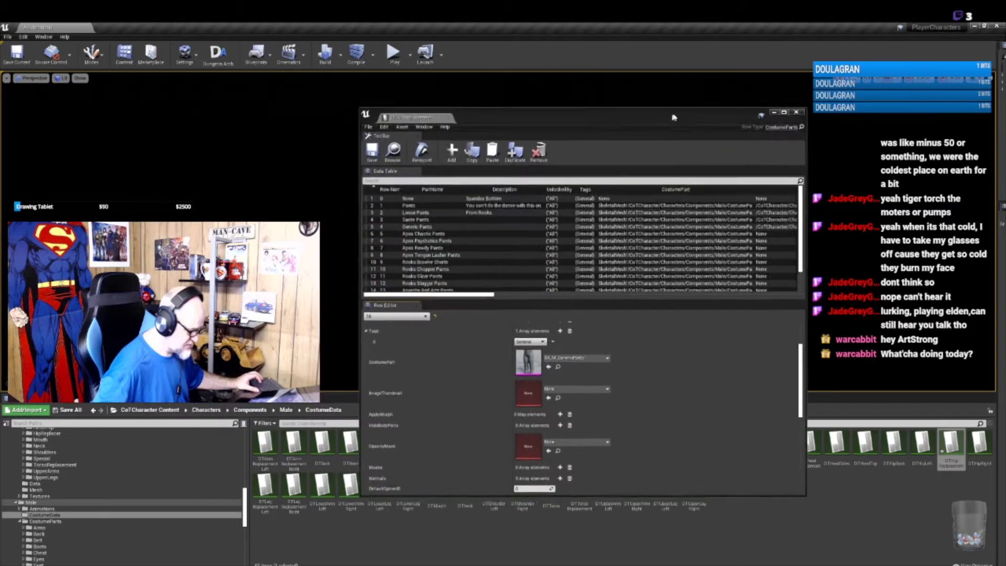
click(287, 409)
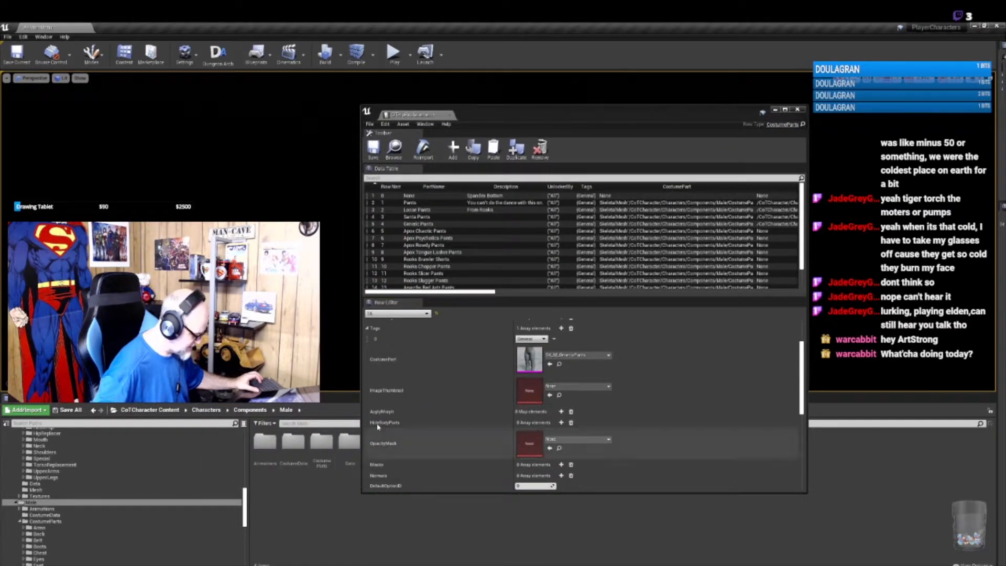
drag(485, 114, 595, 115)
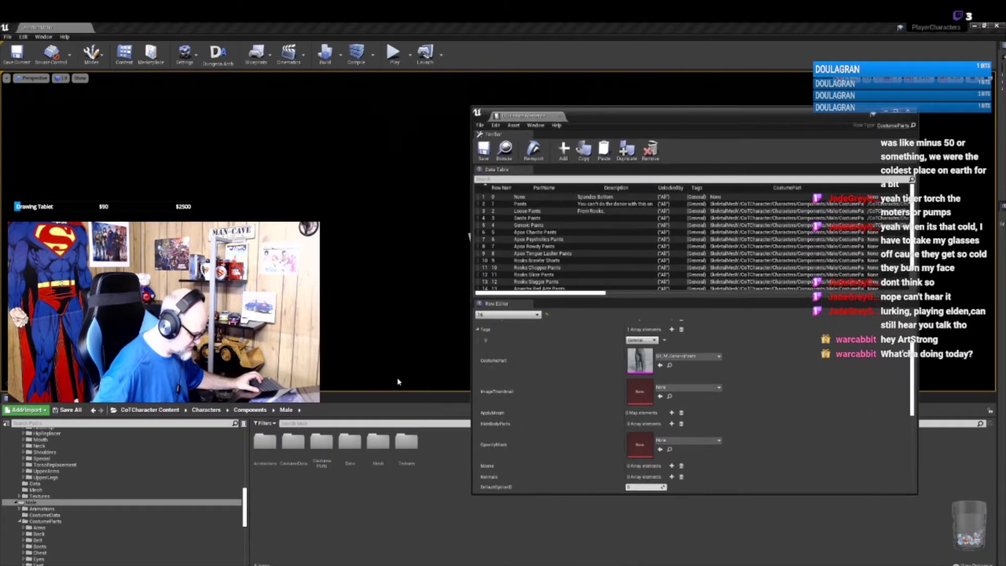
double_click(321, 443)
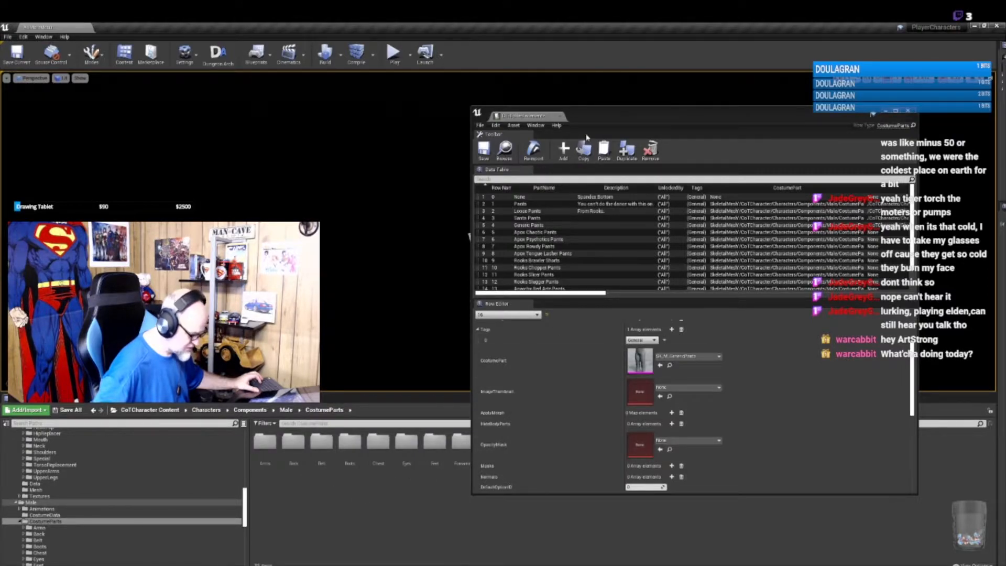
drag(629, 122, 276, 128)
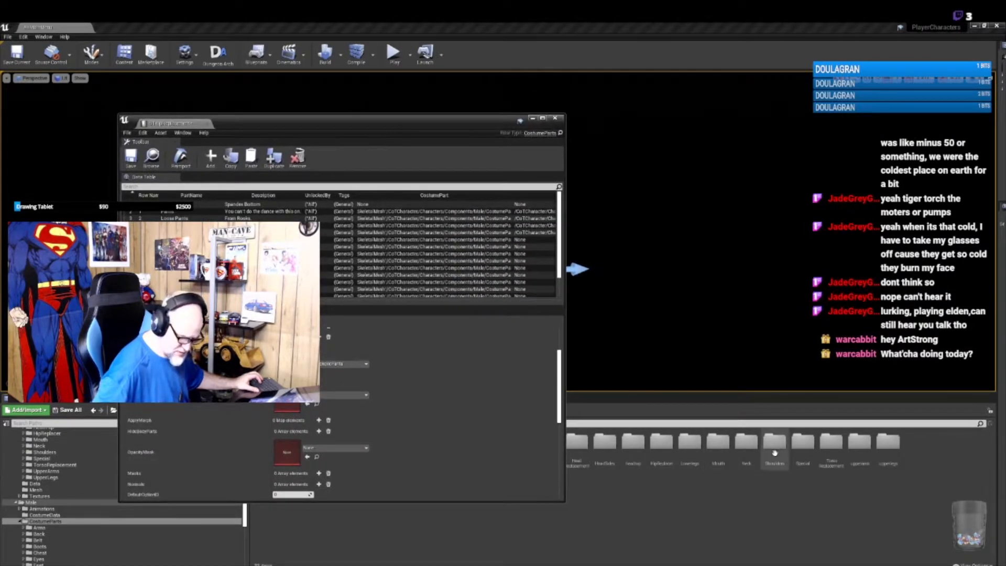
double_click(662, 441)
- Open the PrankerShorts folder and assign its T_AR_Pranker_M_CO texture as the new row's OpacityMask
drag(389, 124, 702, 128)
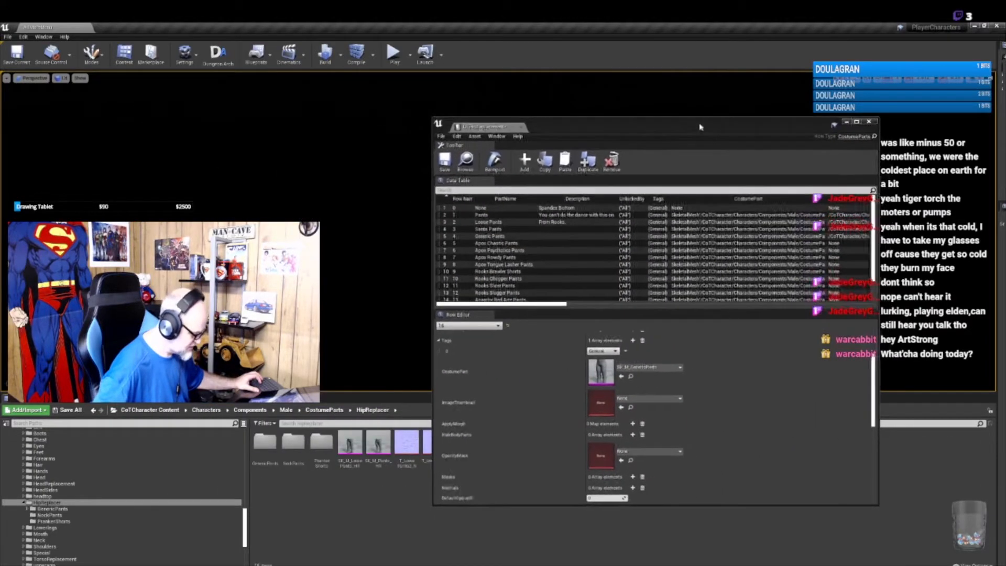
double_click(321, 443)
drag(265, 442, 598, 441)
- Add a Masks entry named Anarchy Red Pranker Shorts and assign T_AR_Pranker_M_M as its texture
scroll(500, 433, down, 2)
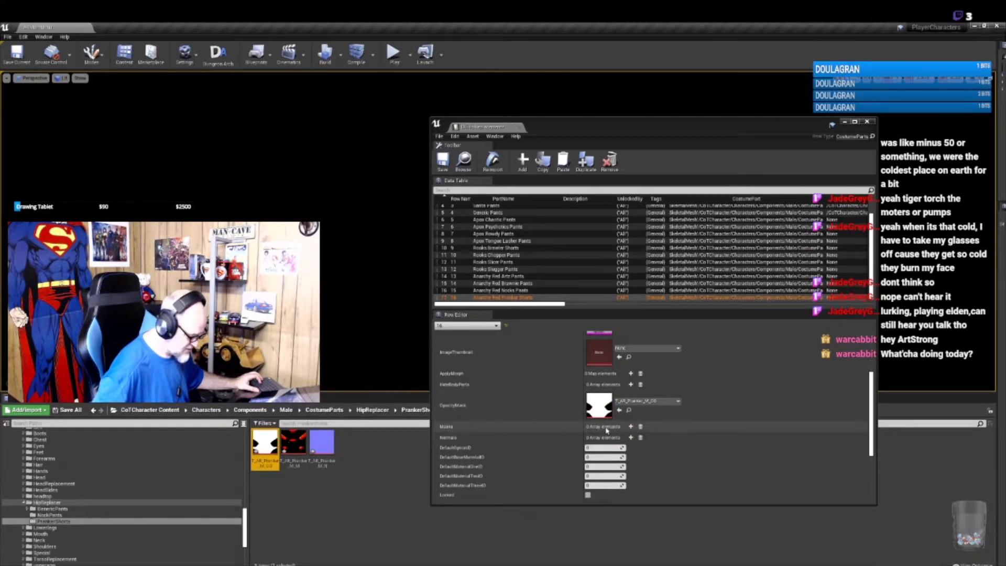
click(631, 426)
click(442, 437)
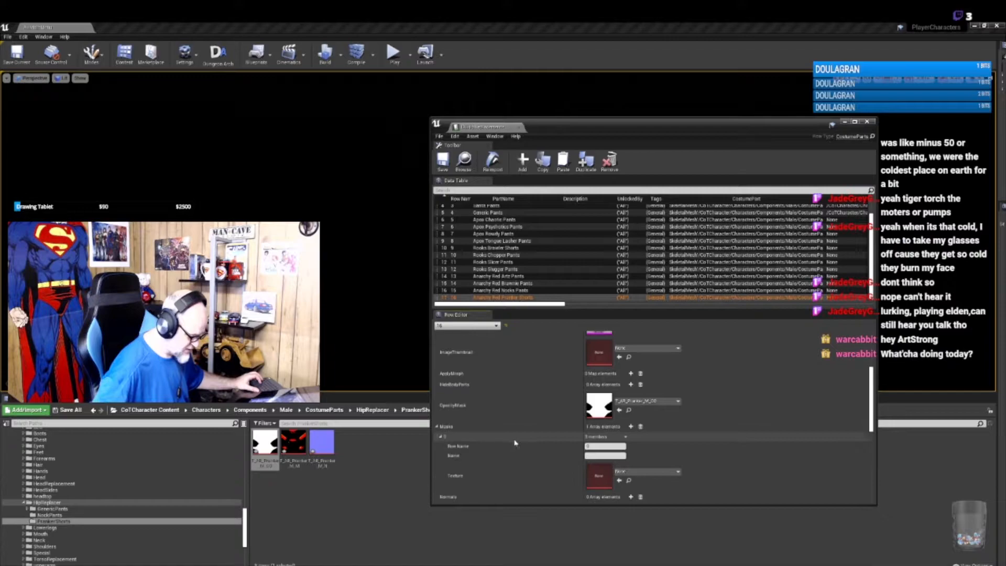
key(ctrl+v)
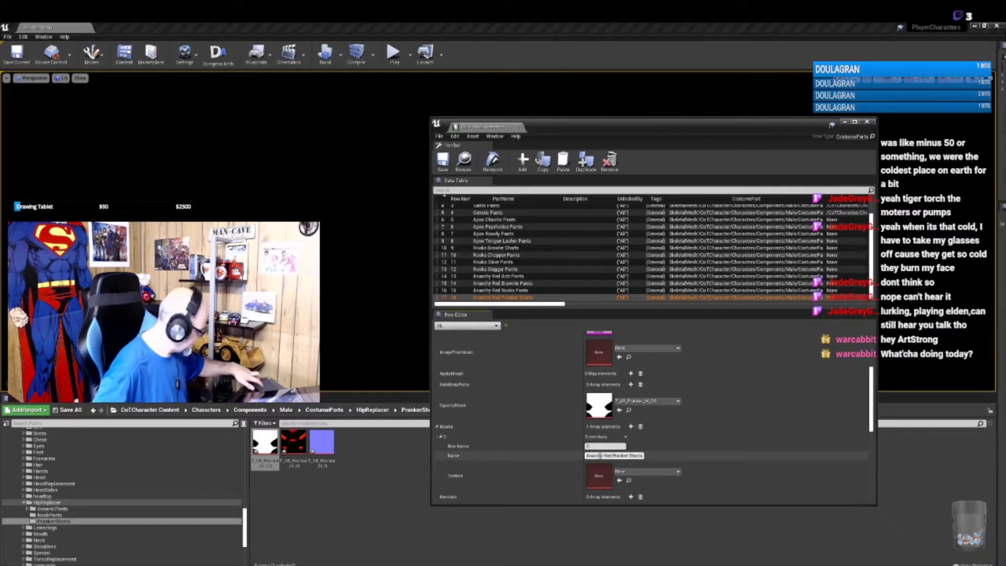
click(560, 483)
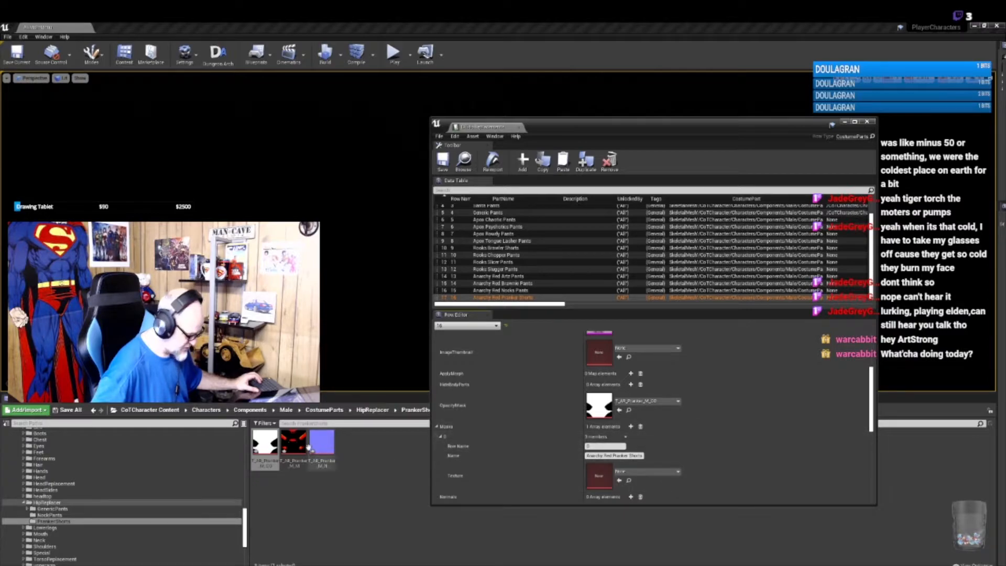
drag(294, 442, 598, 475)
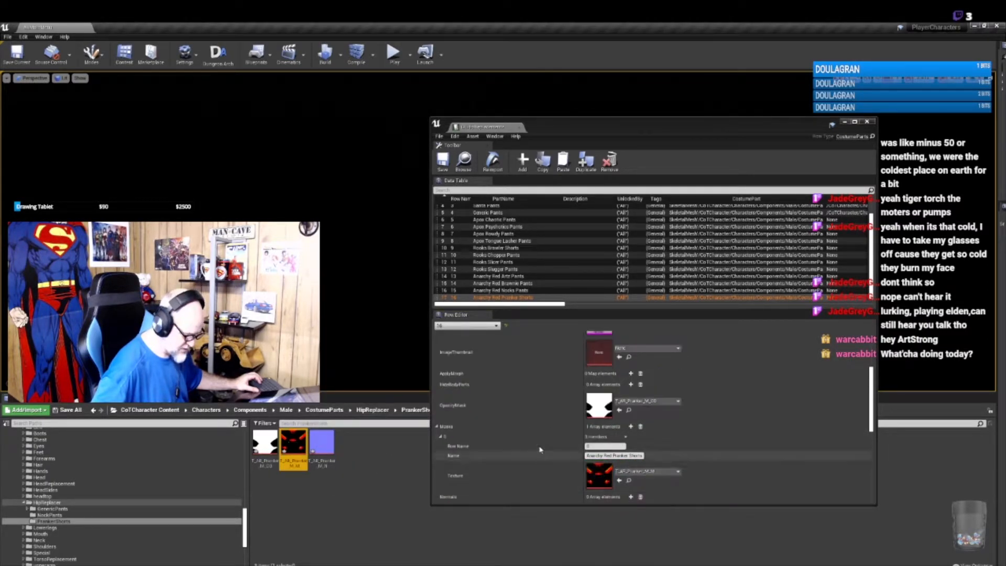
- Add a Normals entry named Anarchy Red Pranker Shorts with texture T_AR_Pranker_M_N, then save the data table and minimize its window
scroll(559, 455, down, 2)
click(630, 447)
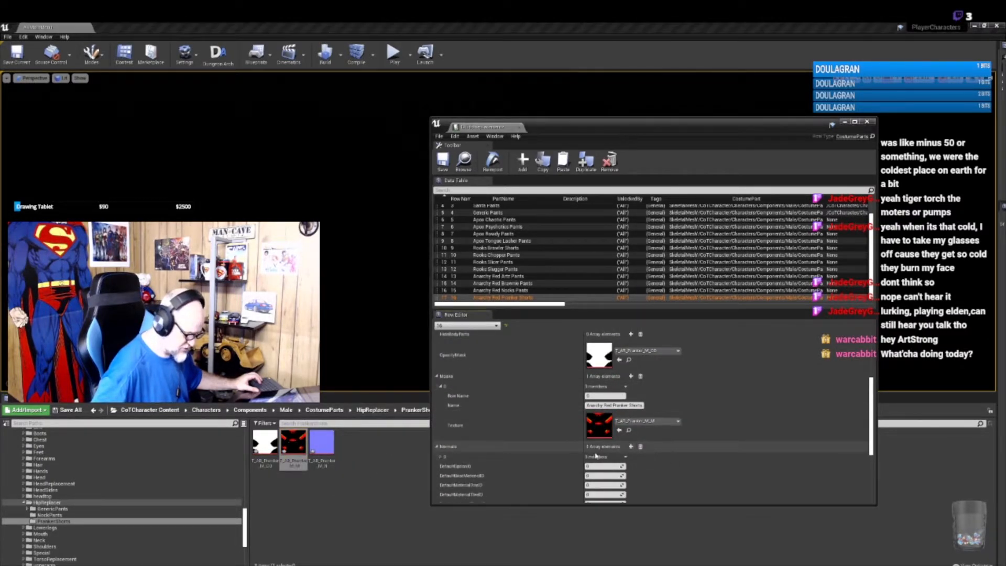
click(442, 458)
drag(322, 443, 597, 493)
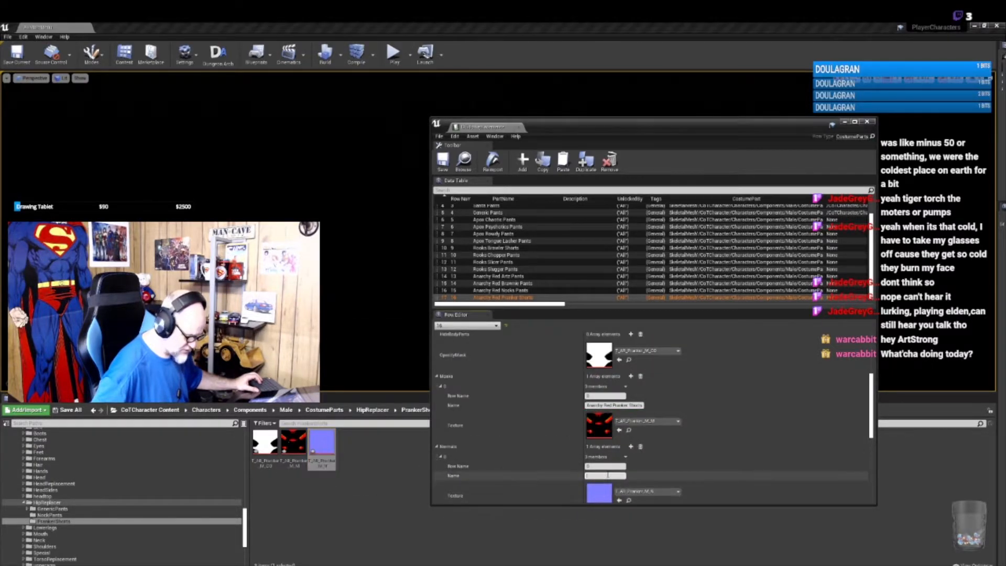
click(608, 475)
text(Anarchy Red Pranker Shorts)
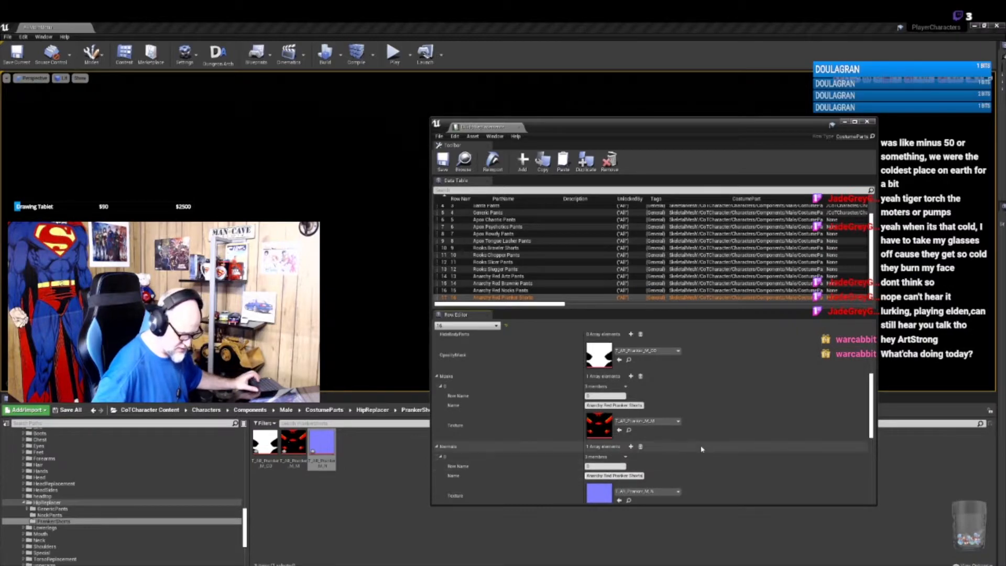
click(444, 163)
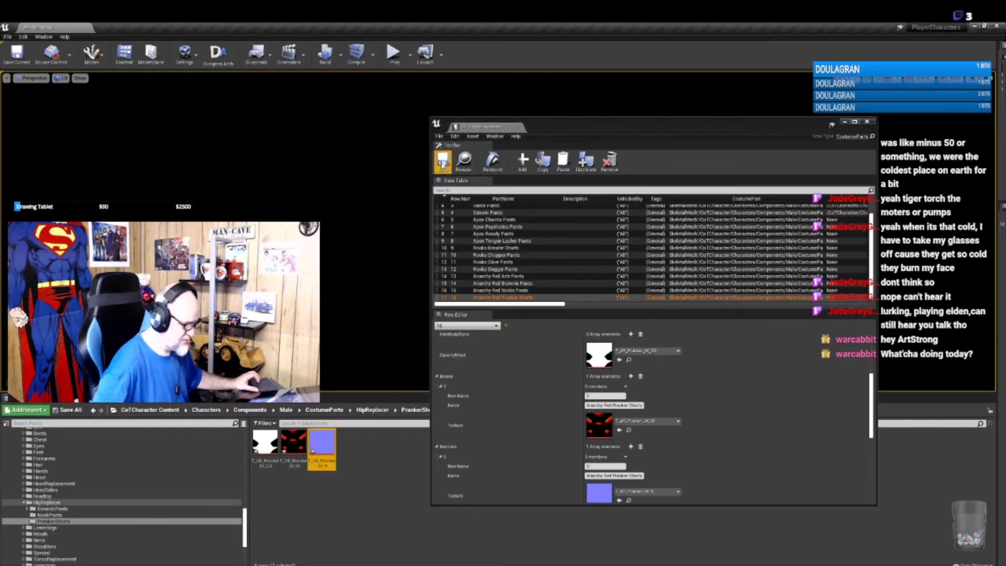
click(845, 122)
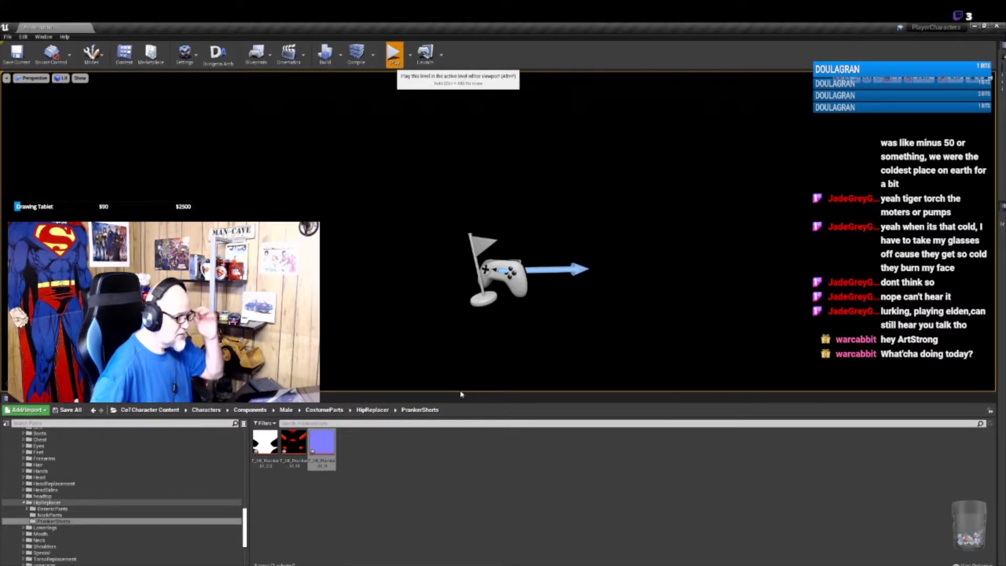
- Play the level, continue past the title screen into the character creator and enlarge the viewport
key(alt+p)
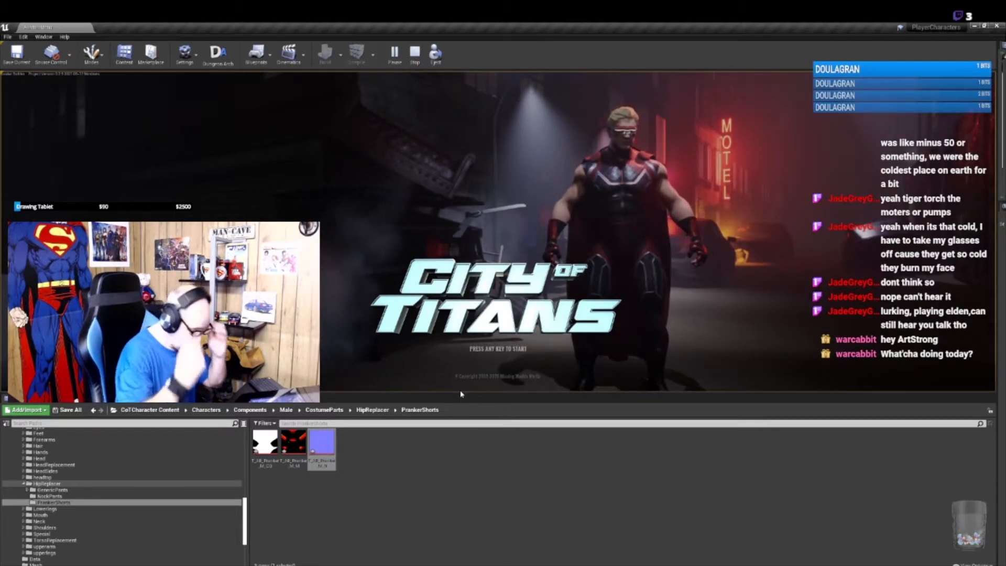
key(space)
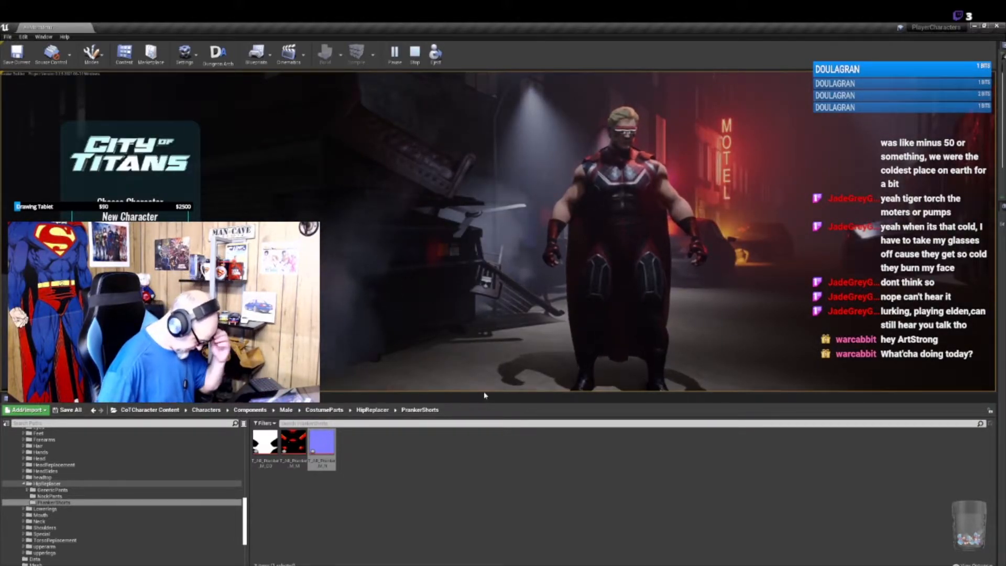
drag(484, 393, 485, 457)
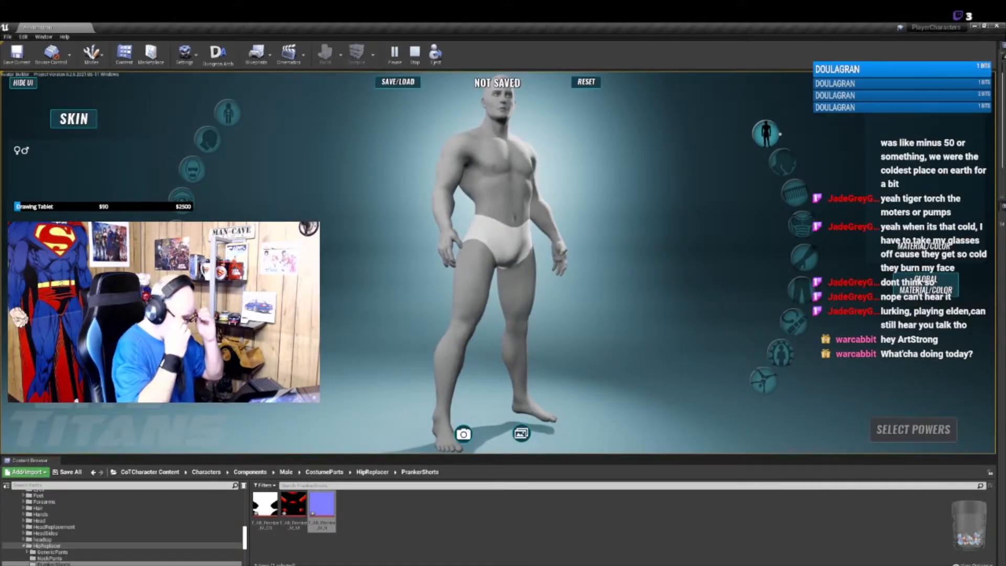
- Load the saved character AR Pranker M in the character creator
click(412, 81)
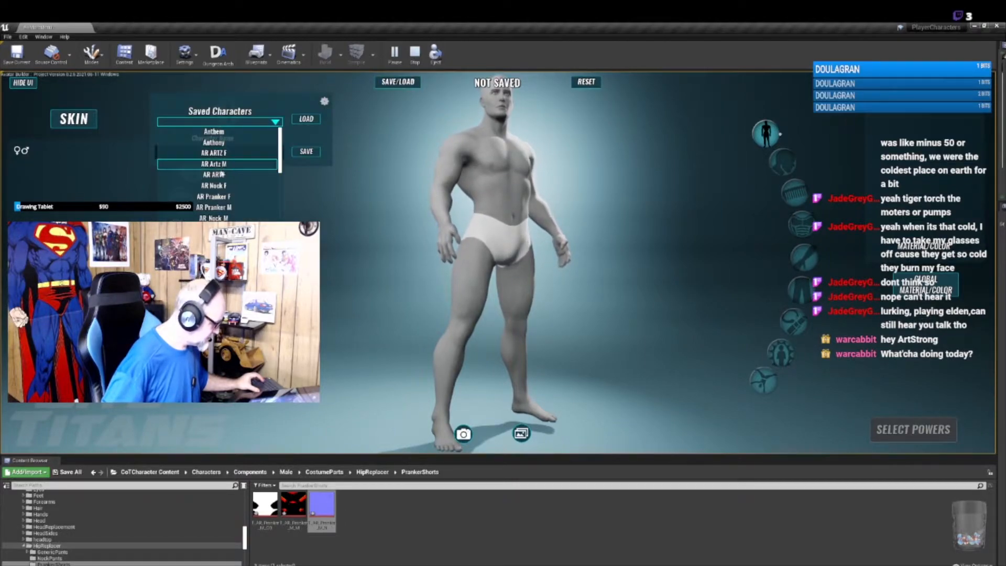
click(226, 208)
click(306, 119)
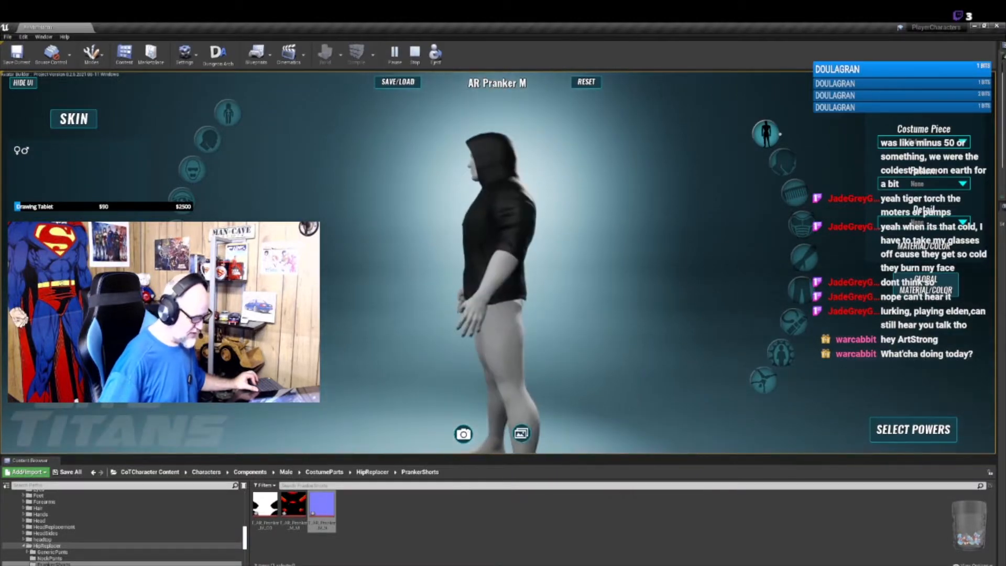
- Equip the Anarchy Red Pranker Shorts as the character's legs costume piece
drag(533, 192, 609, 264)
click(799, 292)
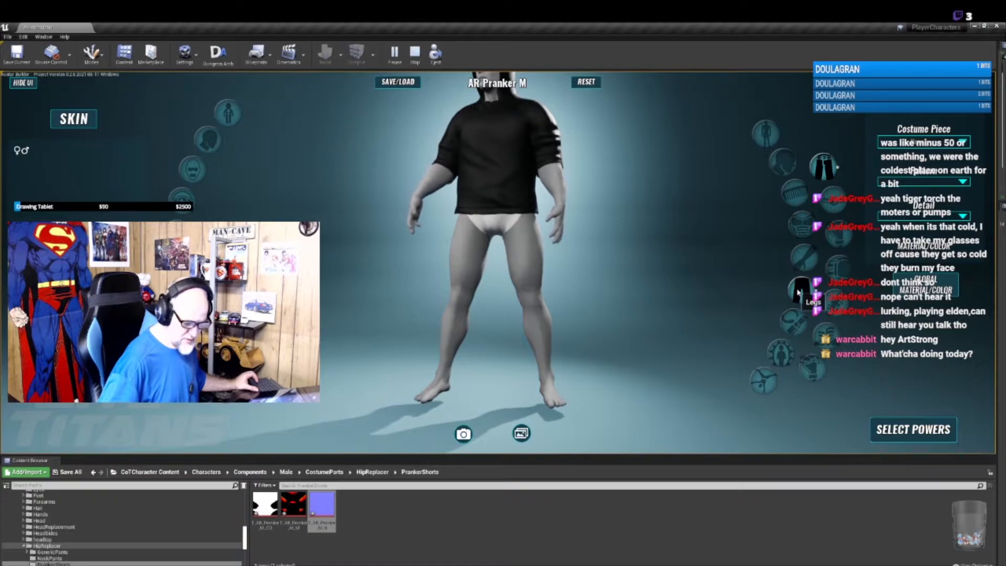
click(893, 142)
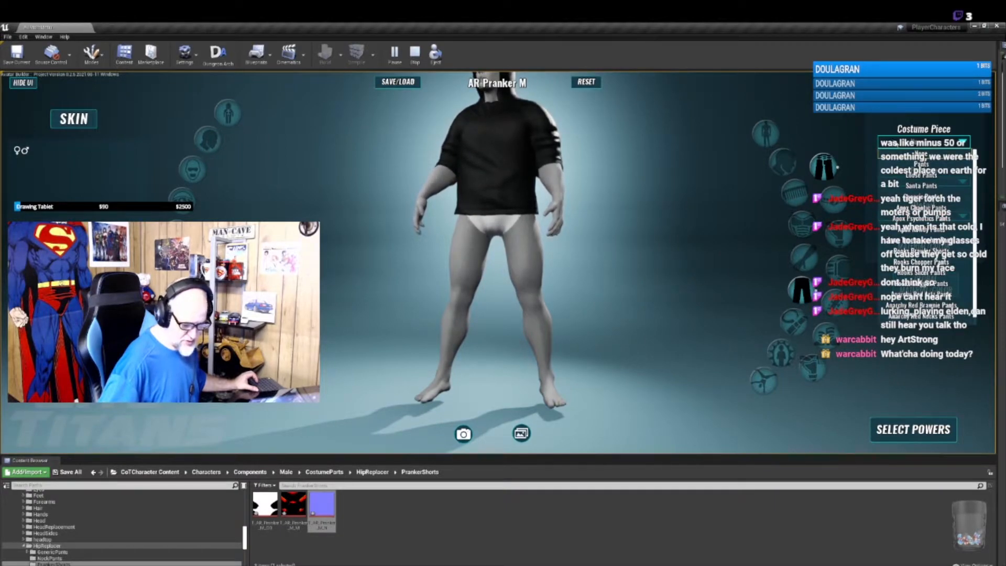
drag(976, 247, 981, 280)
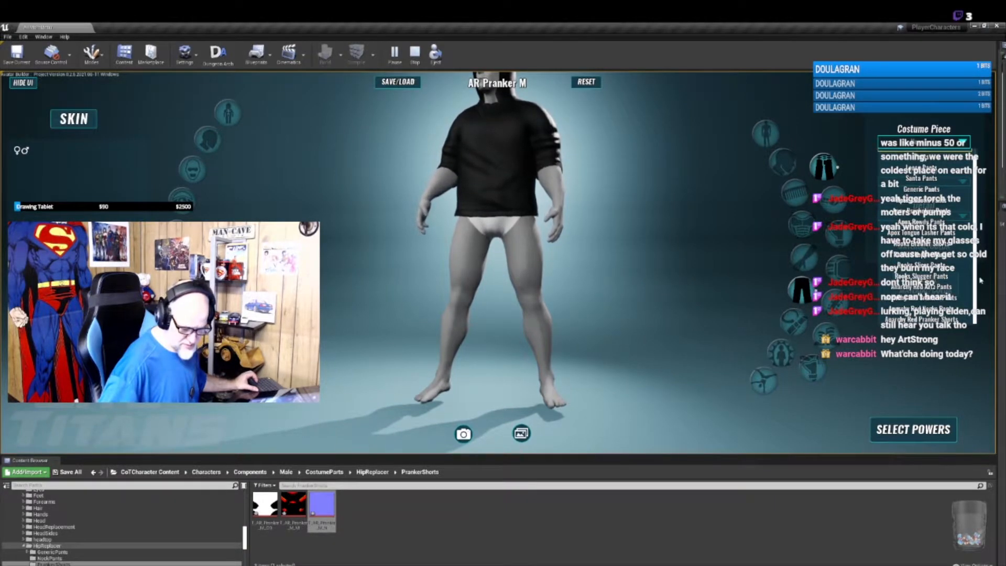
click(922, 318)
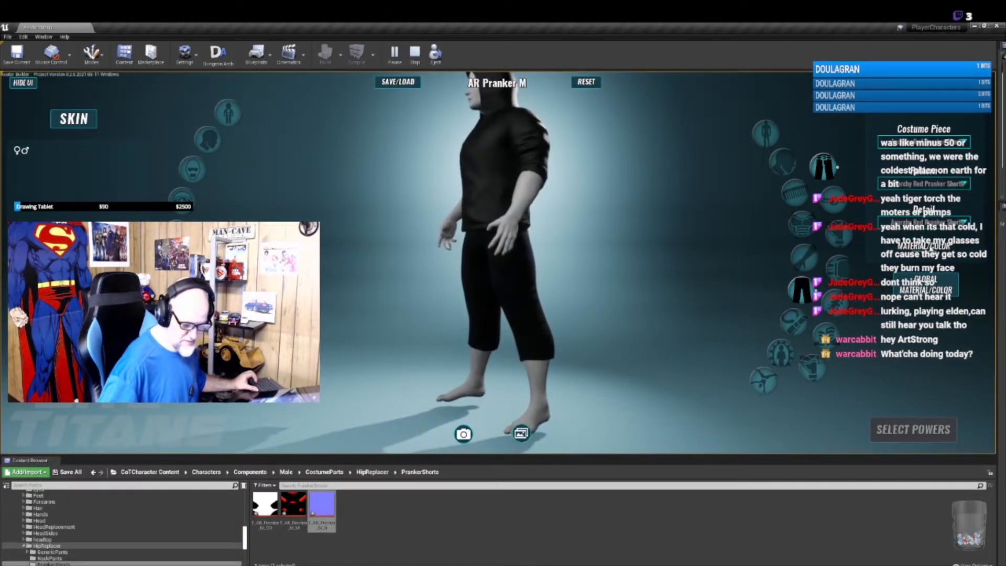
- Colour the main area of the pranker shorts bright red and inspect them from several angles
click(925, 247)
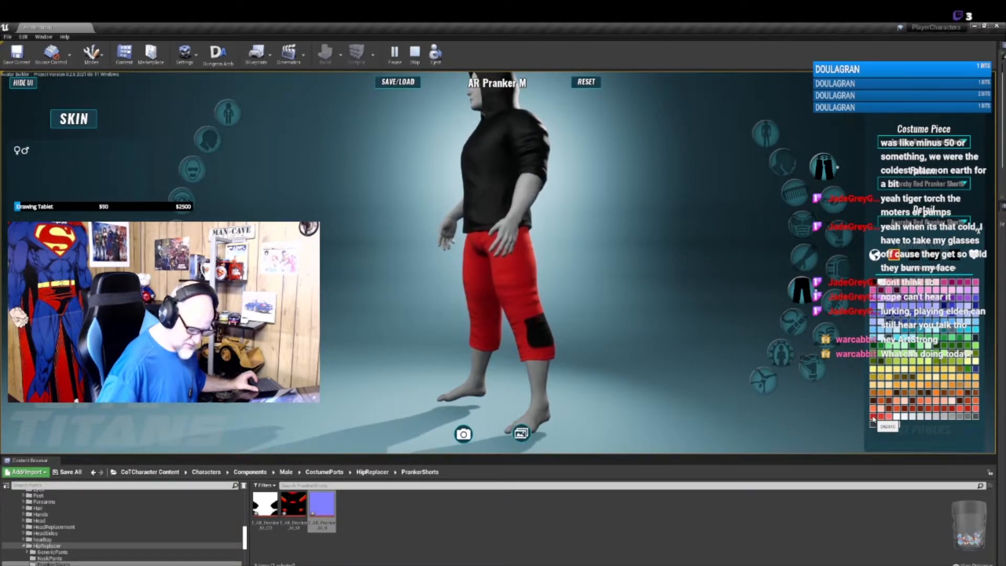
click(874, 419)
drag(703, 398, 781, 398)
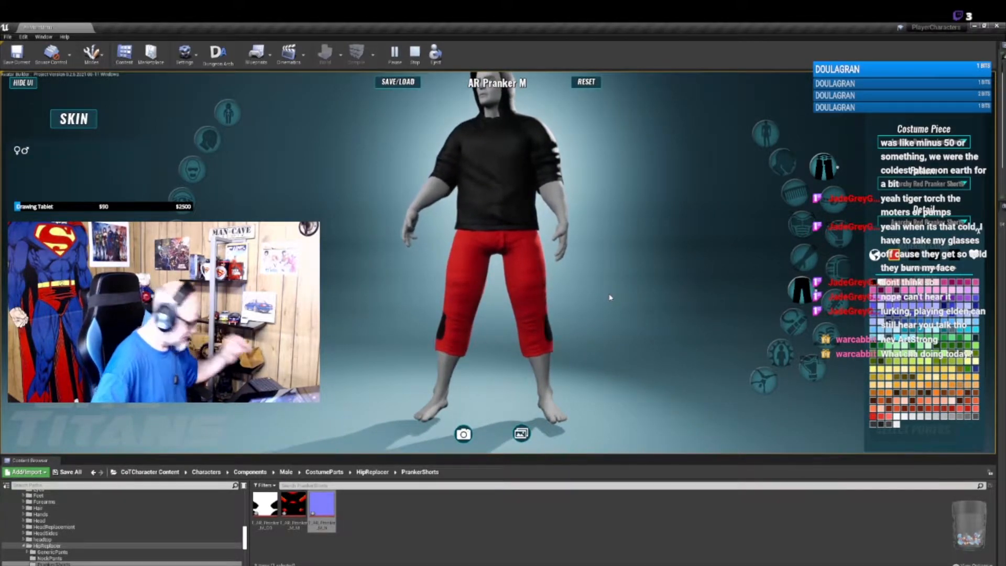
drag(613, 295, 650, 273)
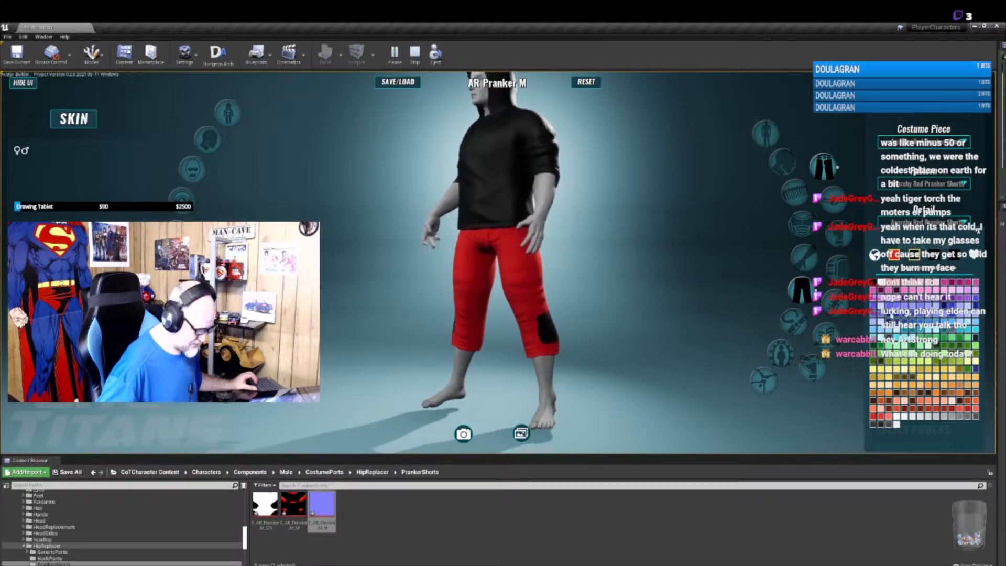
- Try white on the knee patches of the shorts, then return them to black
click(891, 310)
click(888, 283)
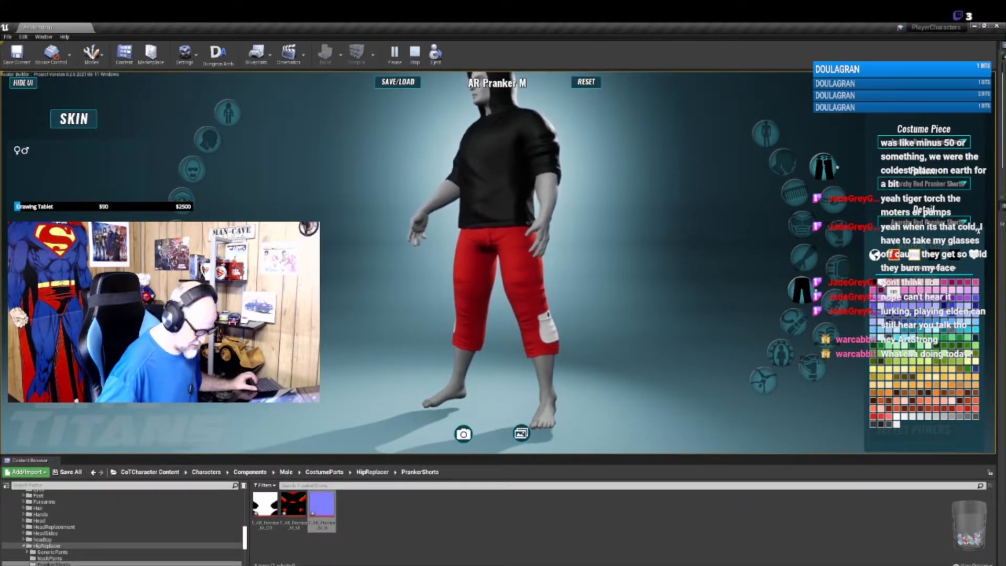
click(874, 284)
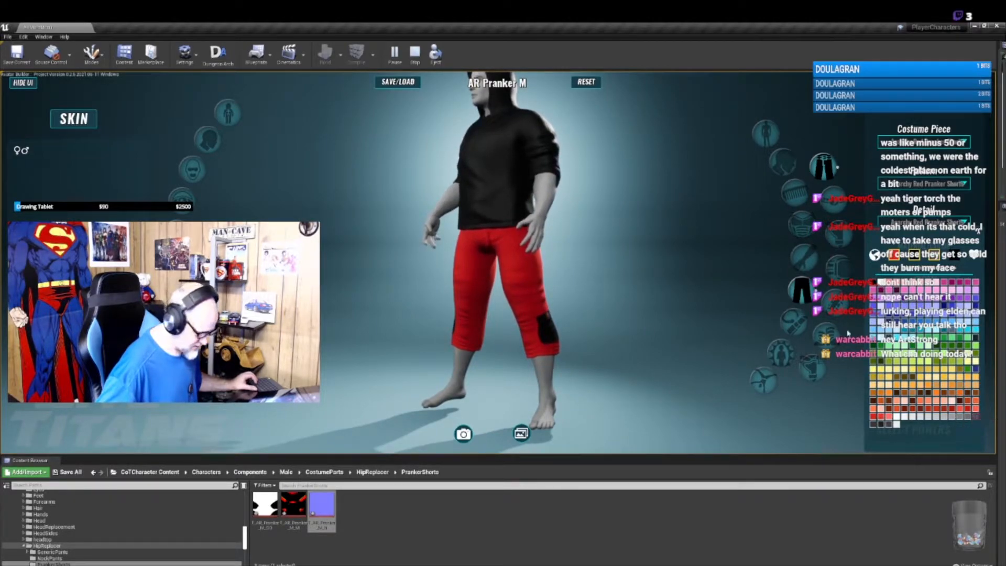
- Try natural and leather materials on the red shorts and their knee patches
click(914, 268)
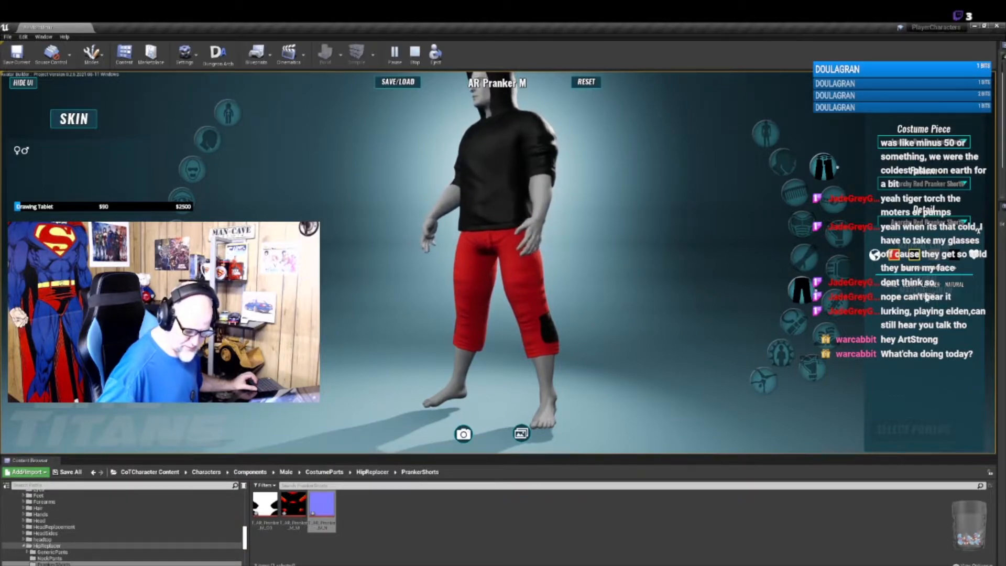
click(911, 286)
click(938, 326)
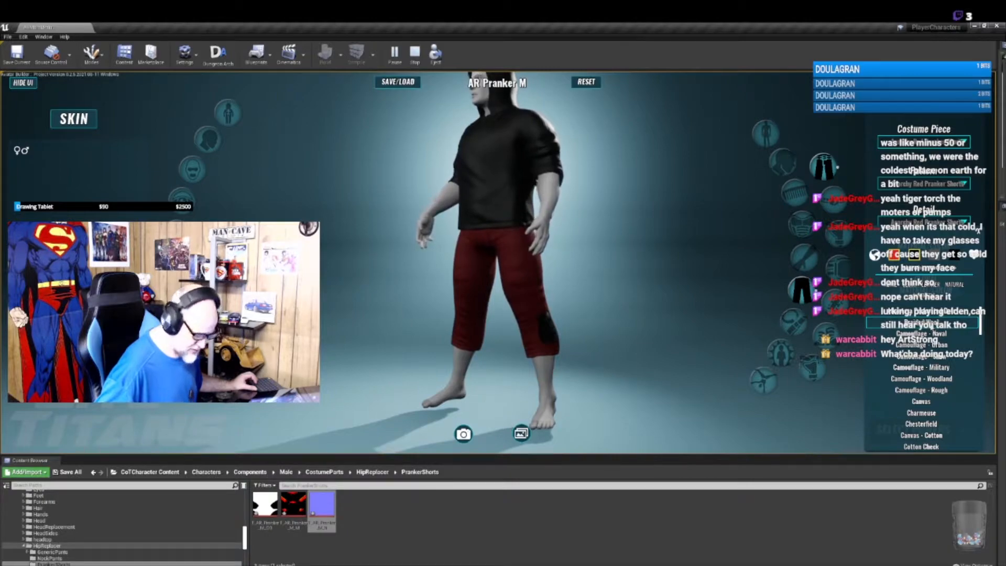
drag(732, 327, 776, 313)
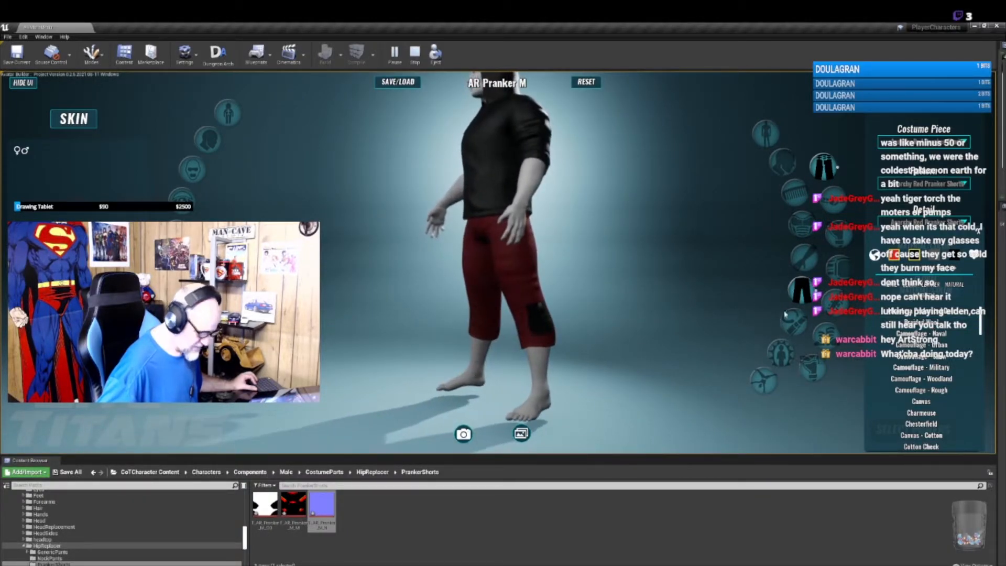
click(914, 256)
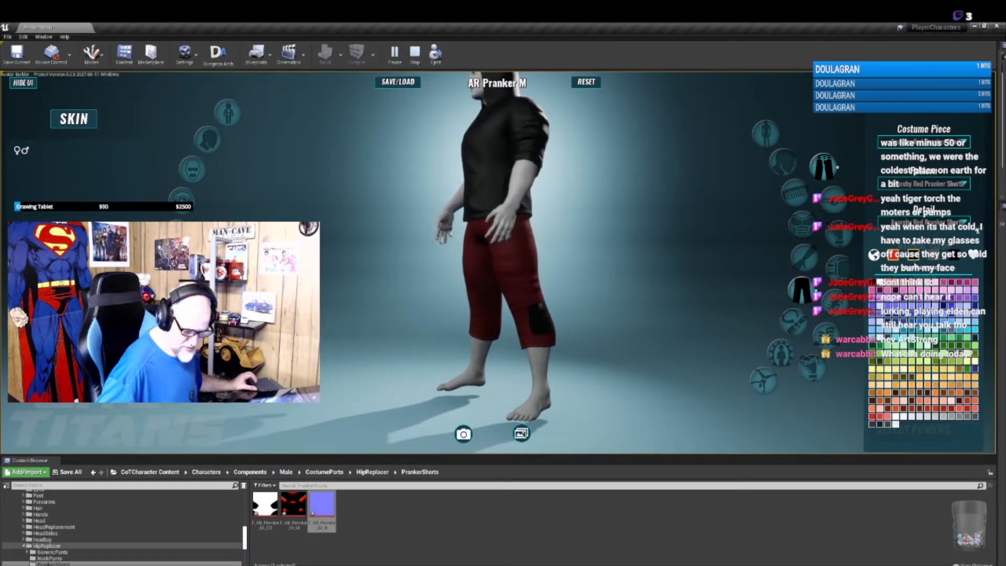
click(916, 266)
scroll(928, 325, down, 10)
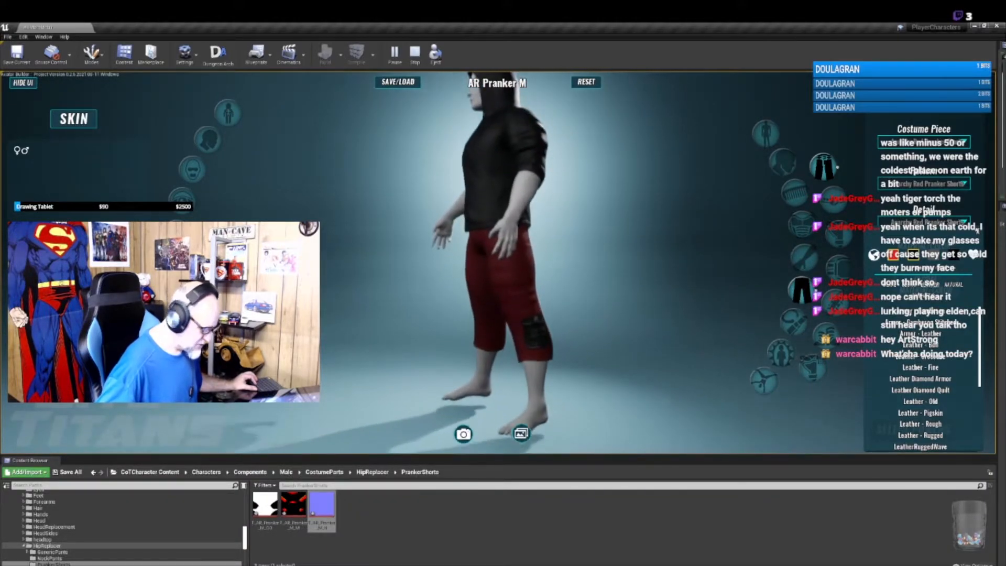
- Preview the camouflage, cotton, elastane, linen and other fabric materials on the main area of the shorts
click(893, 255)
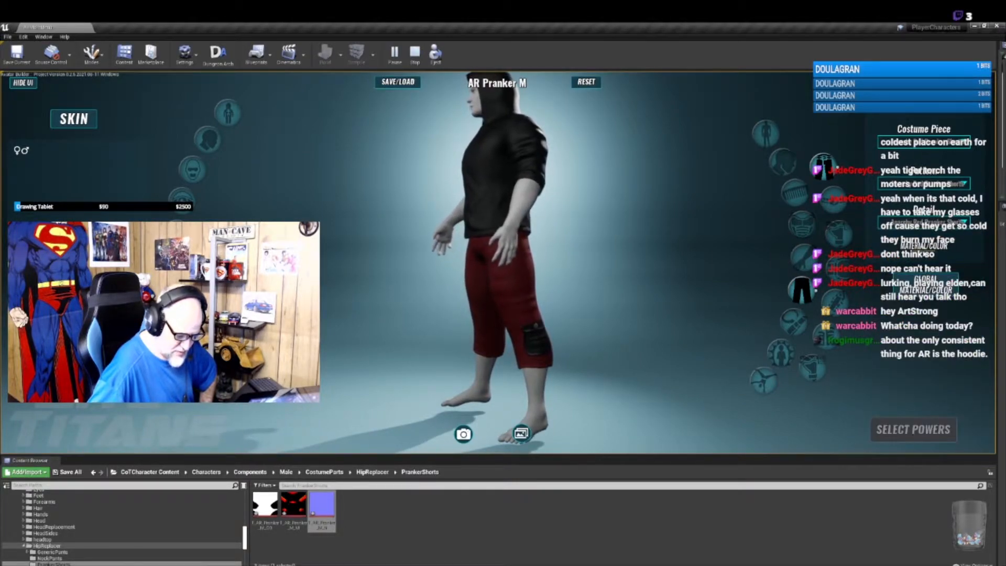
click(923, 270)
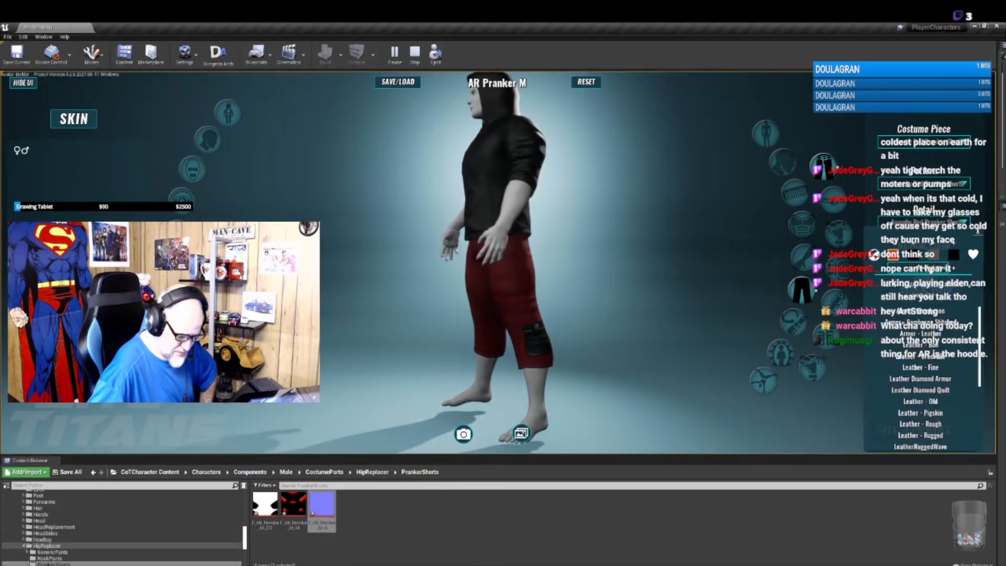
scroll(914, 293, up, 5)
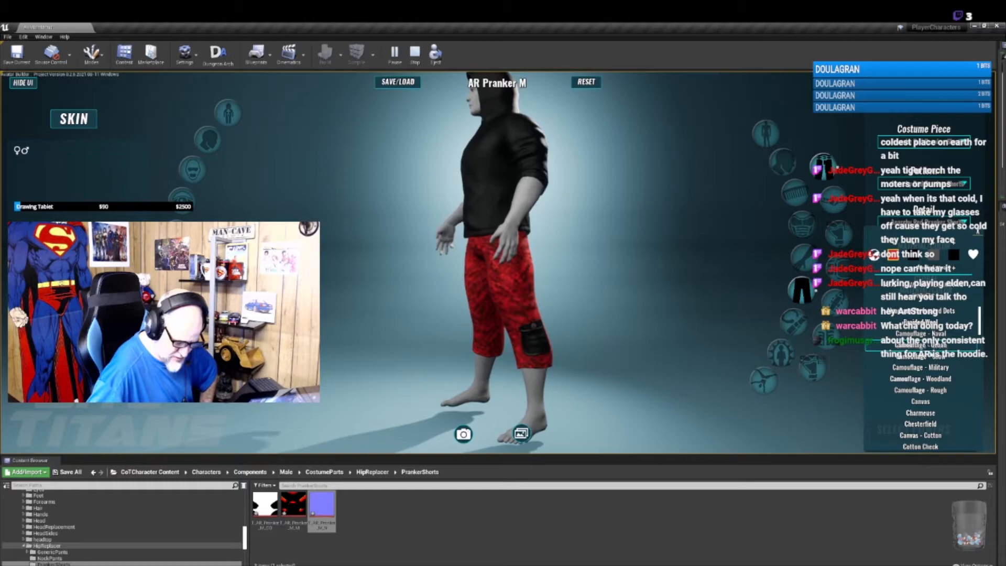
scroll(921, 366, down, 2)
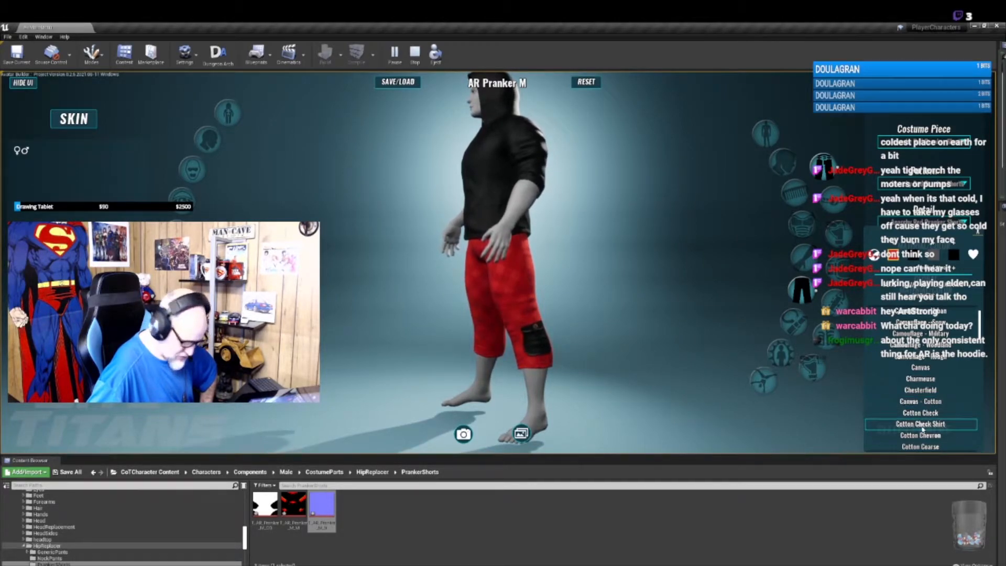
scroll(923, 438, down, 2)
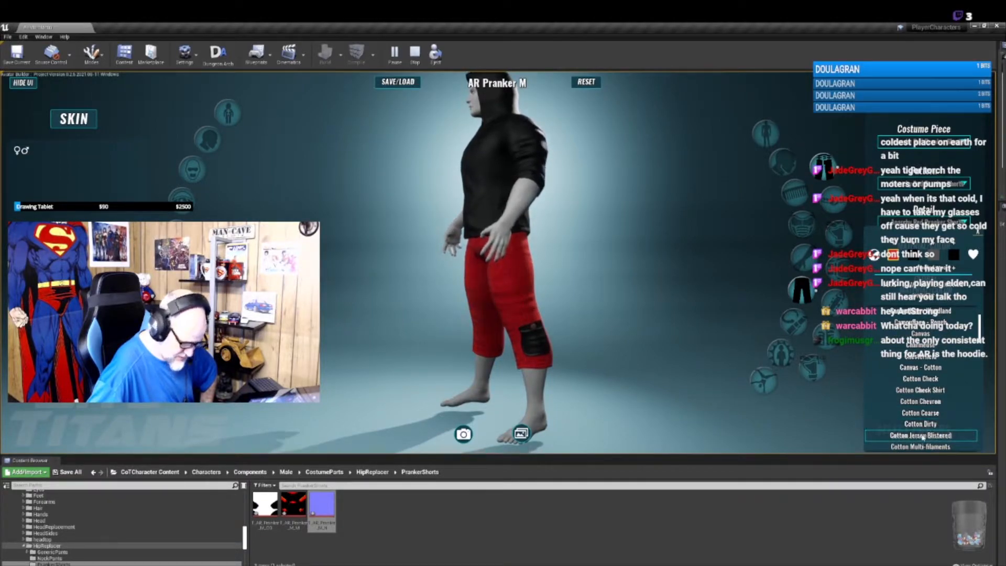
scroll(922, 439, down, 3)
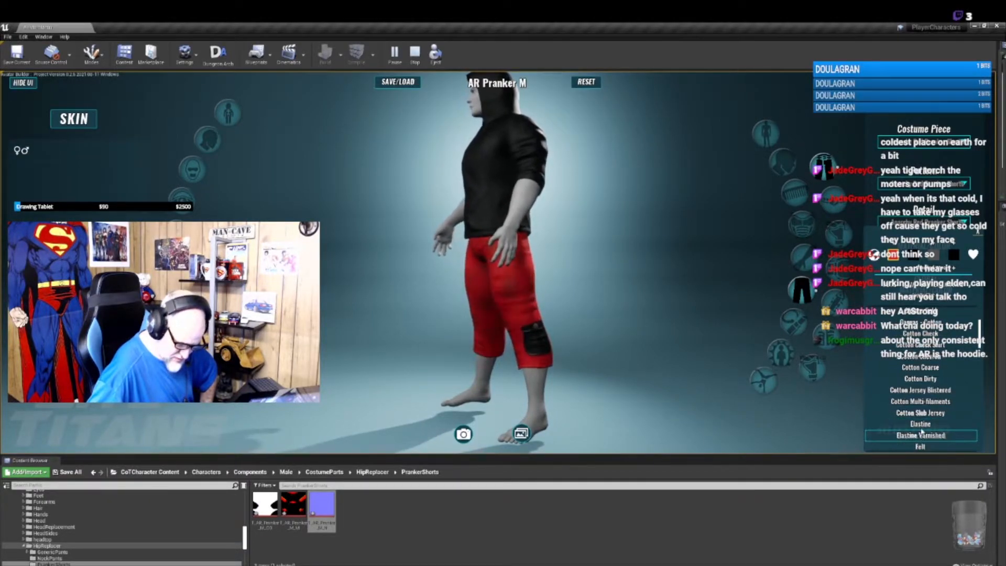
scroll(923, 431, down, 3)
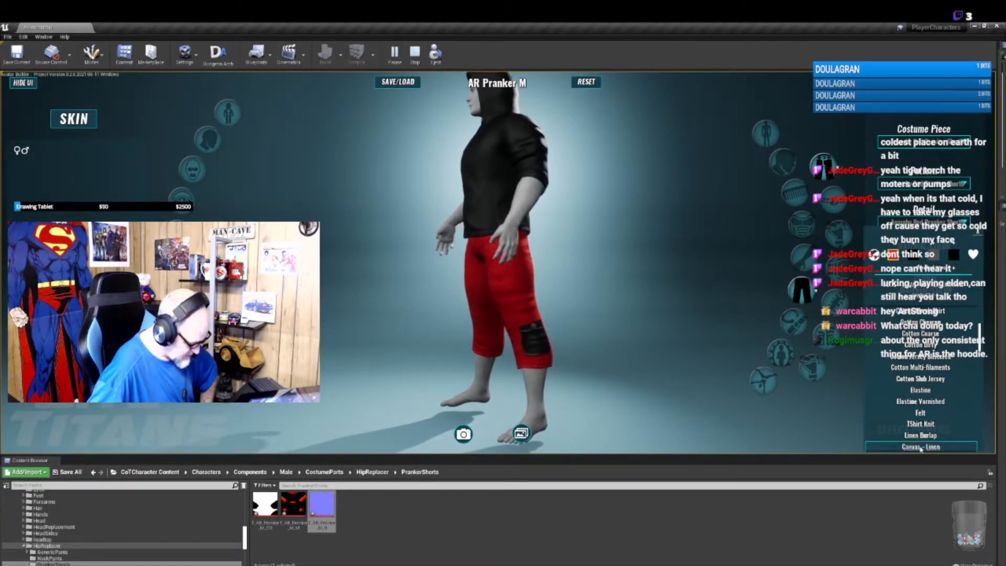
scroll(921, 446, down, 3)
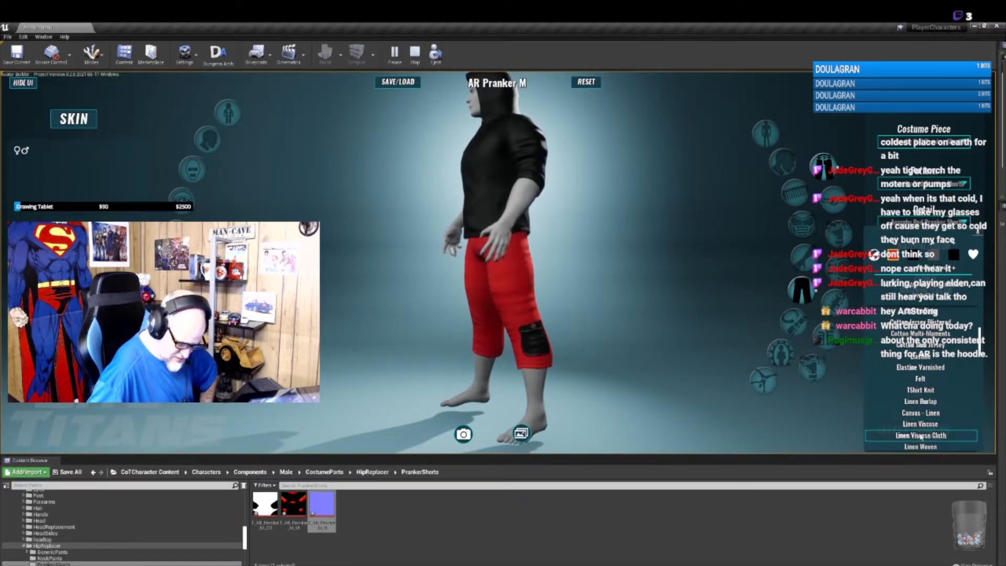
scroll(921, 435, down, 6)
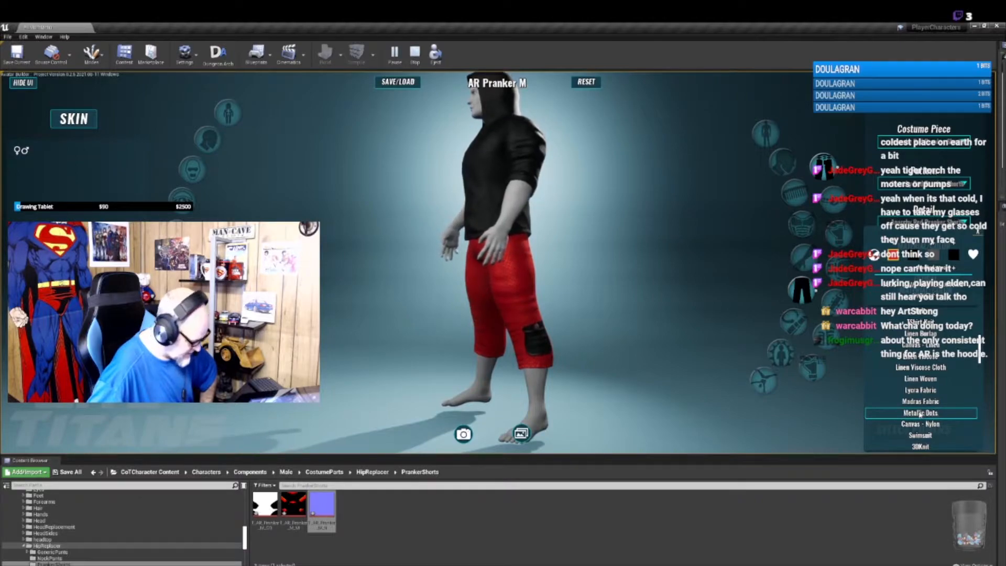
scroll(921, 426, down, 3)
- Compare the remaining fabrics and choose the Canvas material for the main area of the shorts
click(921, 424)
click(921, 435)
click(921, 447)
scroll(920, 445, up, 5)
click(919, 413)
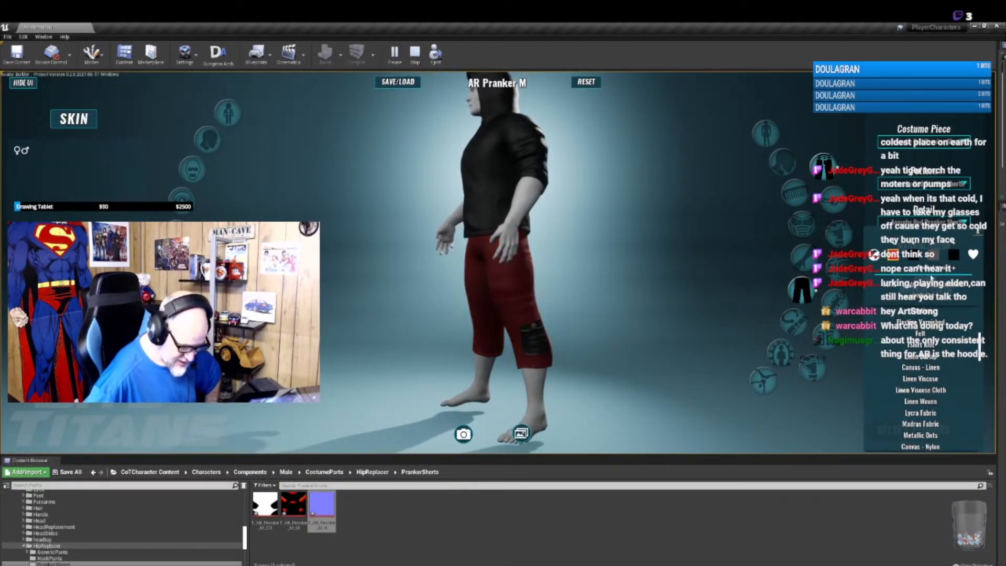
scroll(920, 367, up, 5)
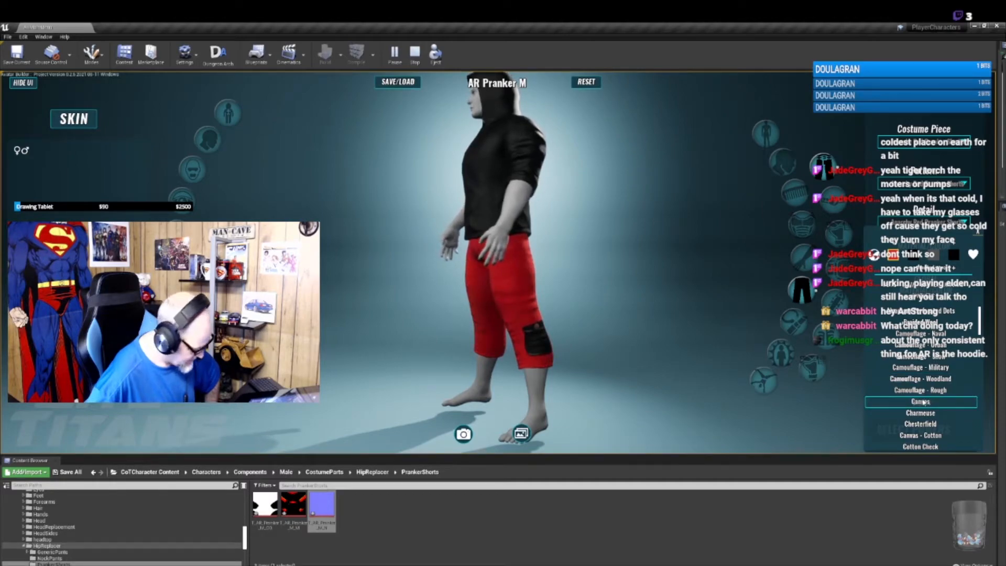
- Recolour the shorts pale yellow and give their knee patches the Canvas - Cotton material in golden yellow
click(893, 256)
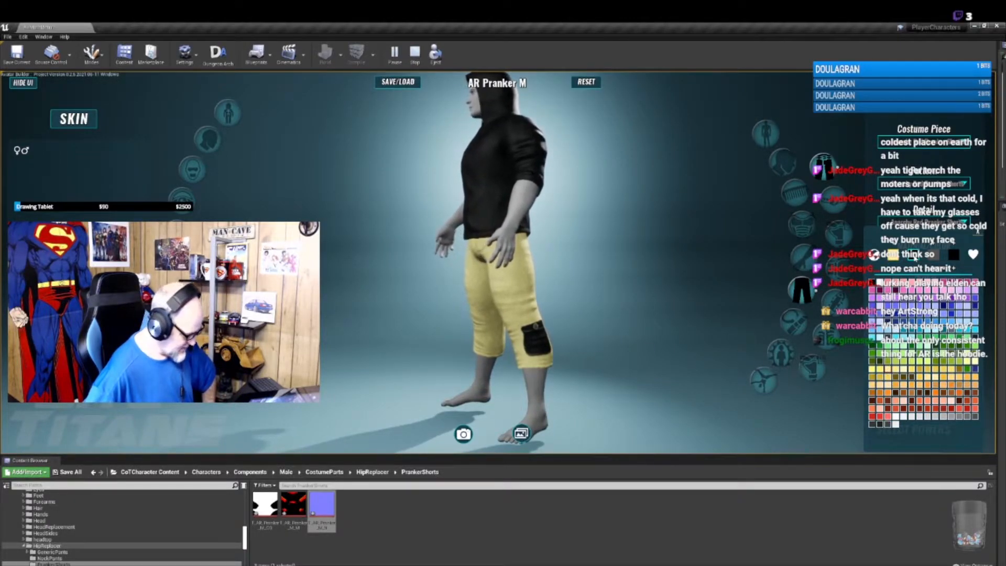
click(925, 269)
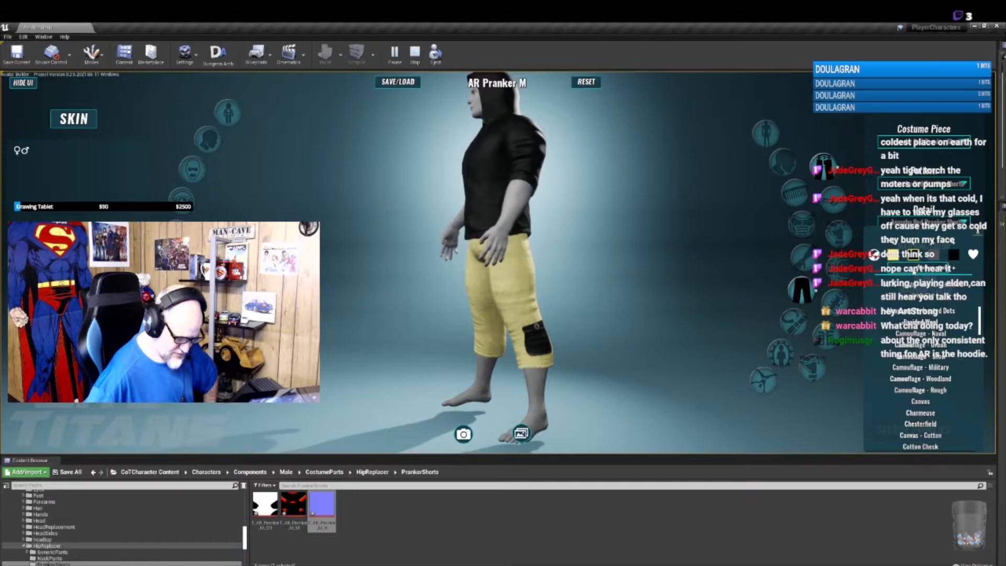
click(921, 425)
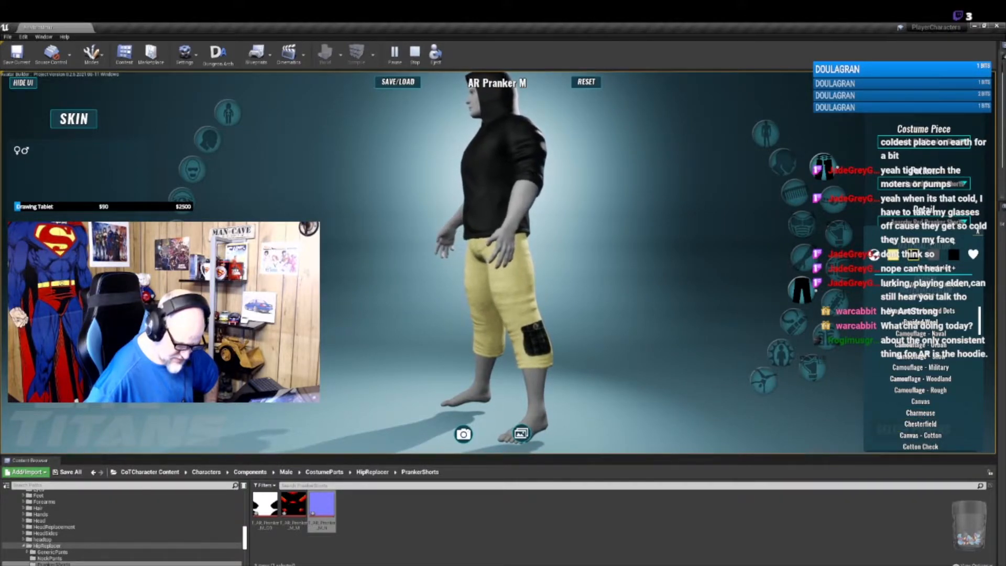
click(933, 437)
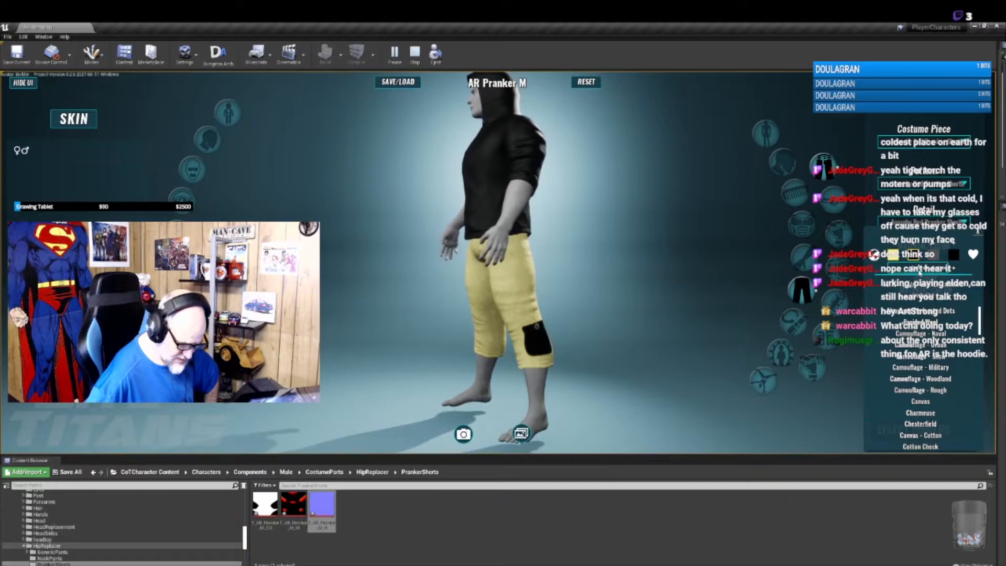
click(920, 273)
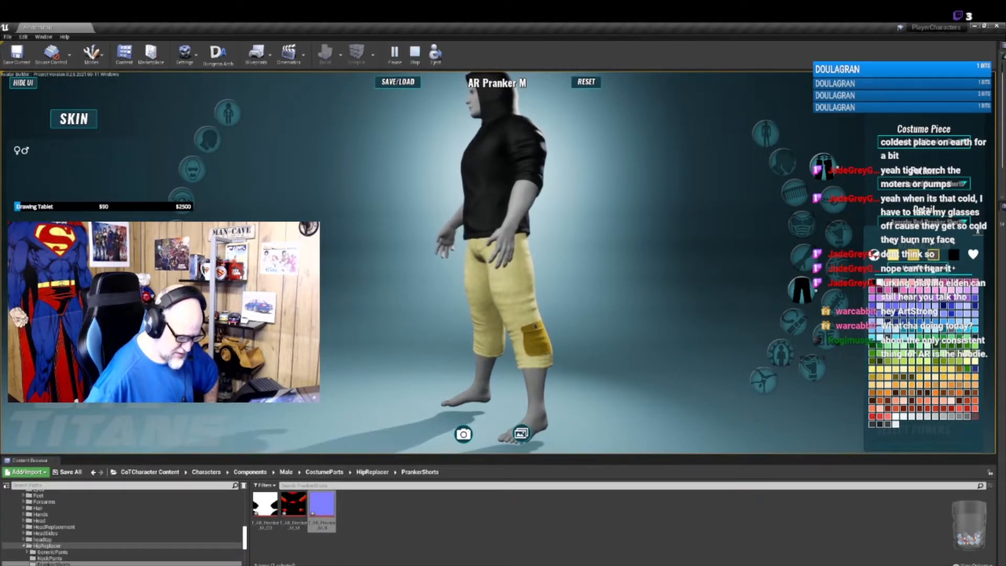
- Browse the metal materials for the shorts' third colour area, colour it light grey and view the whole costume
click(934, 268)
scroll(894, 287, up, 3)
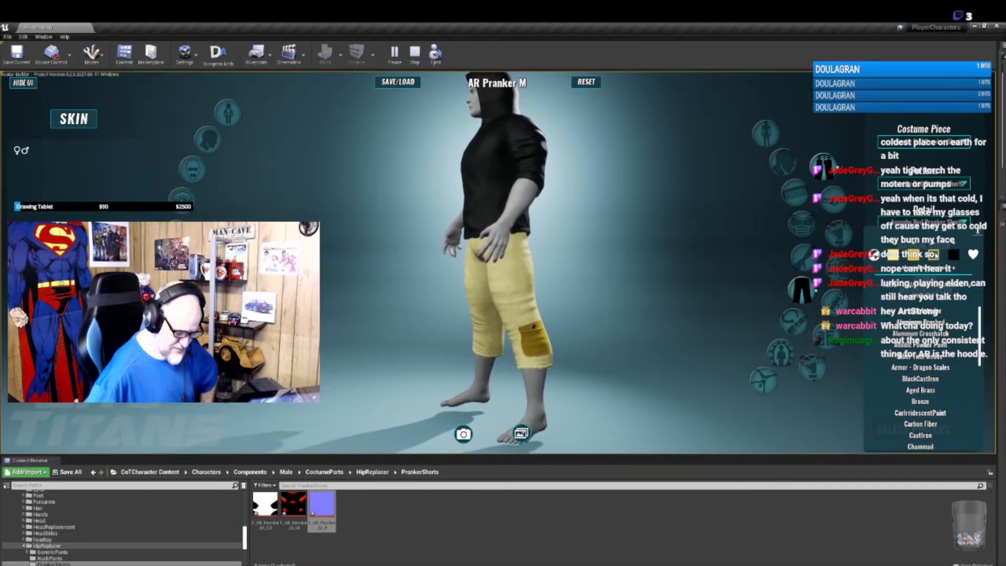
click(933, 255)
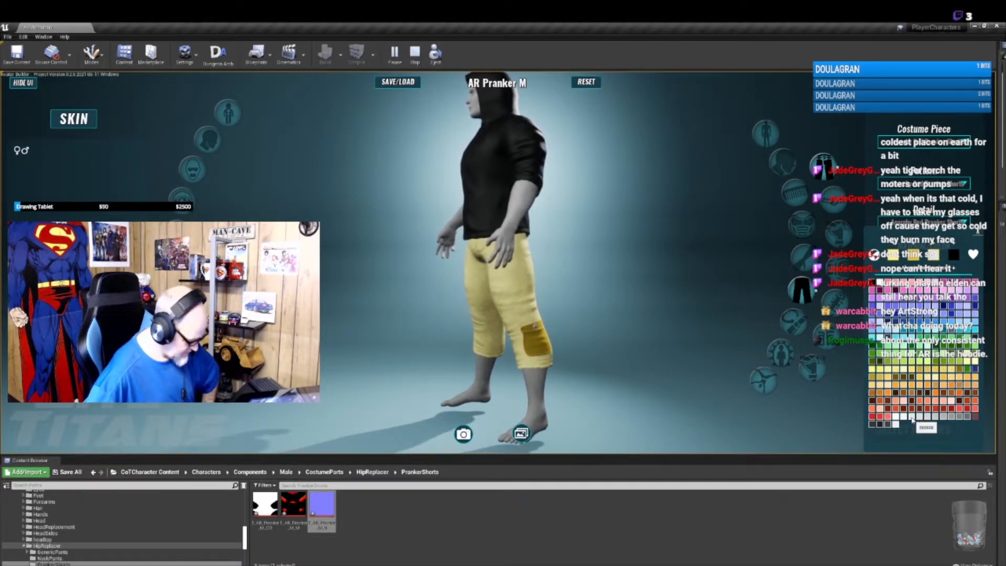
drag(626, 320, 729, 344)
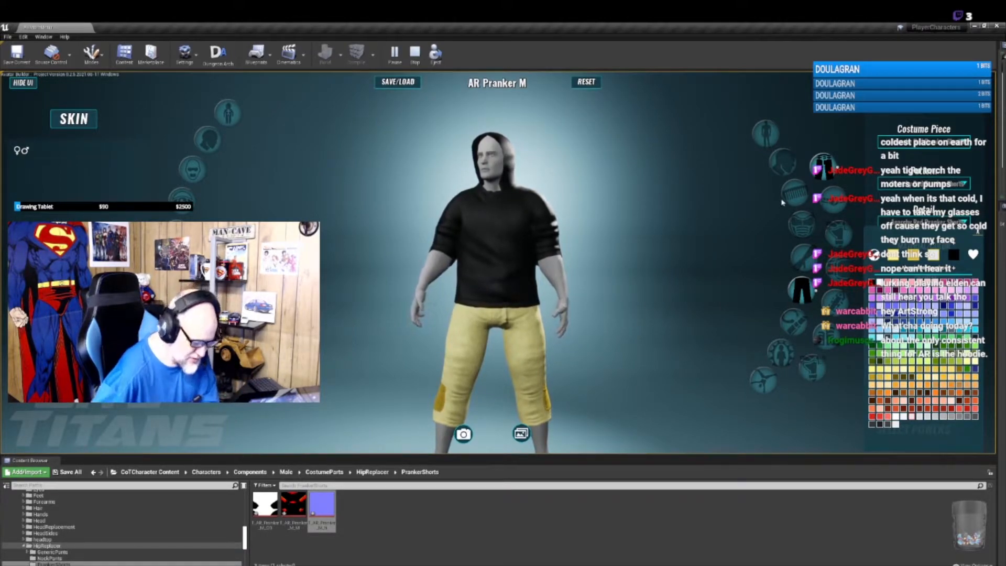
- Add a black cloth mask over the lower half of the character's face
click(776, 163)
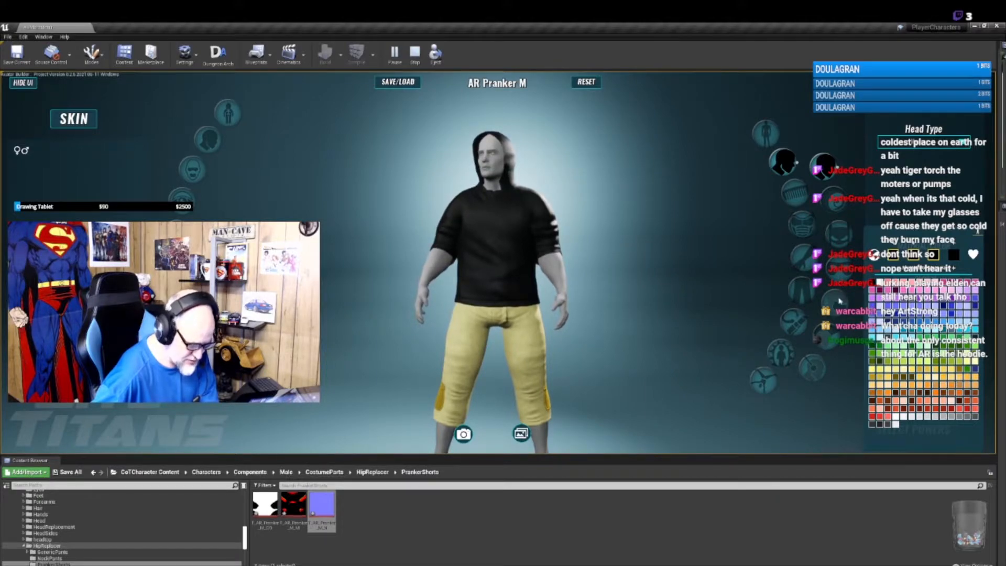
click(839, 302)
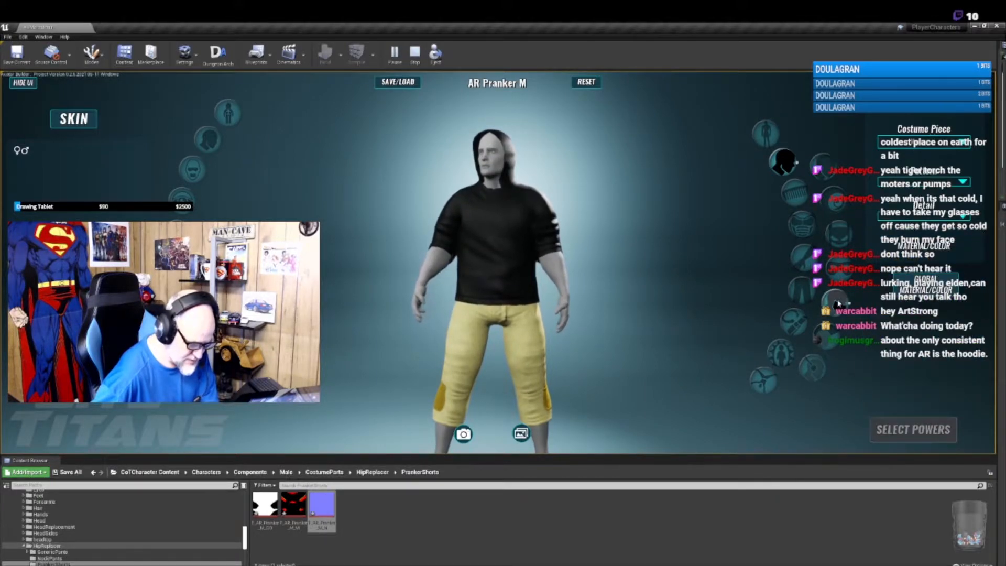
click(910, 145)
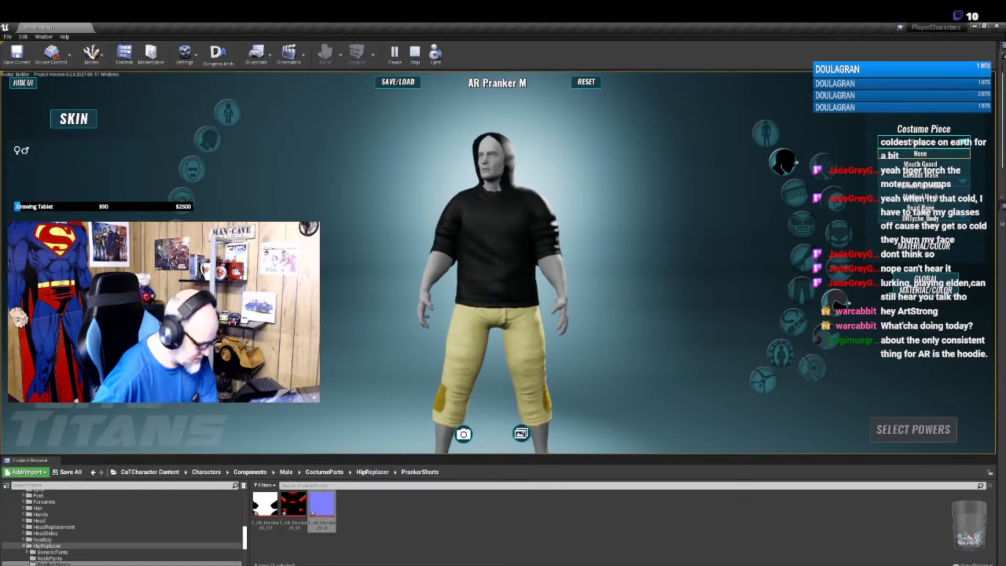
click(920, 208)
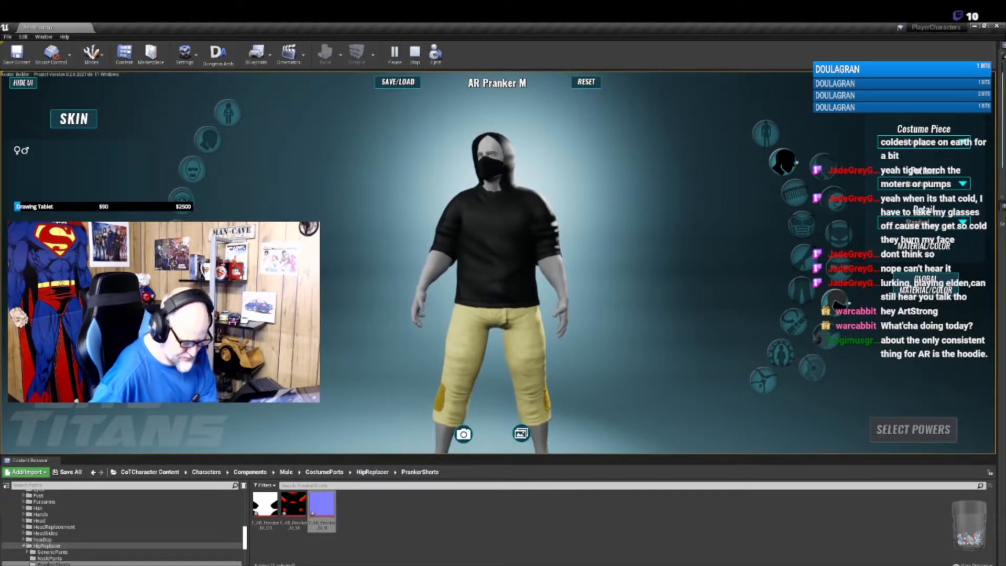
- Colour the face mask's areas red-orange, green and white, and check it from an angle
click(921, 250)
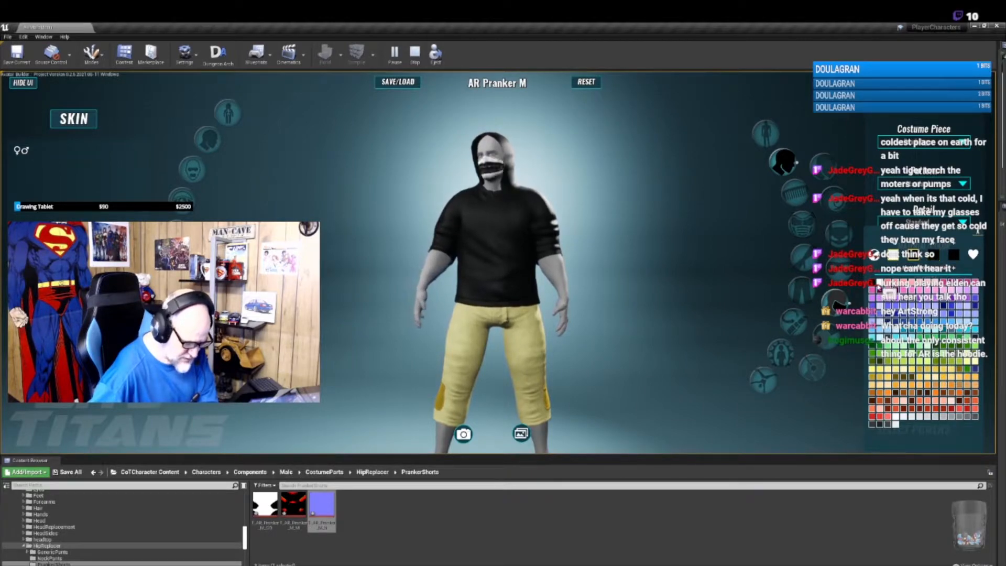
click(880, 357)
click(873, 408)
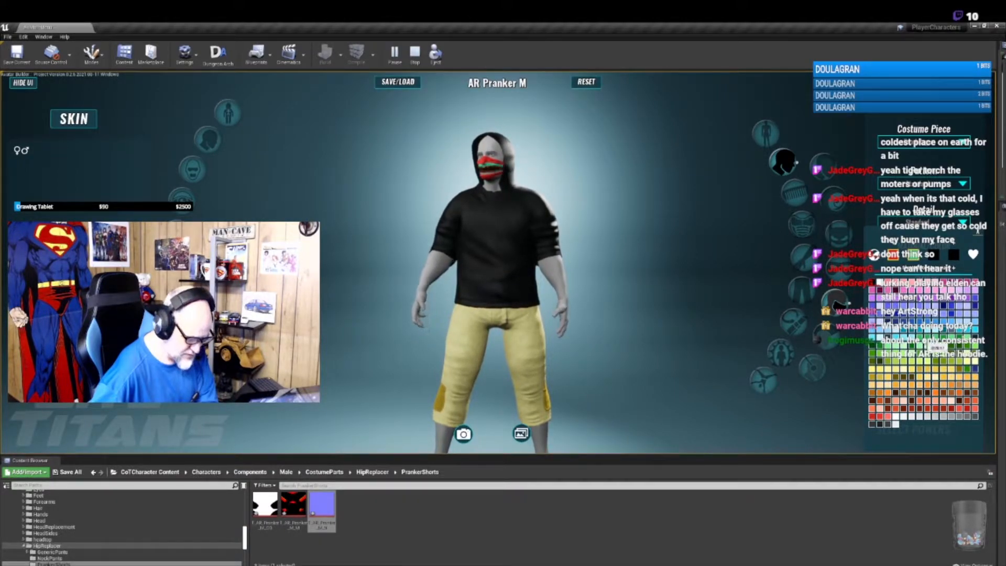
click(930, 343)
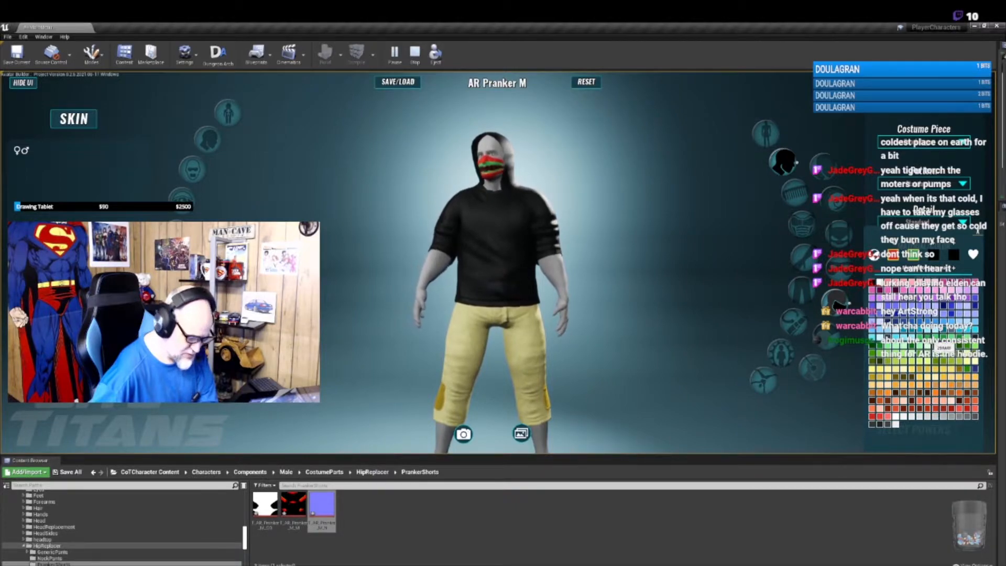
click(933, 255)
click(880, 282)
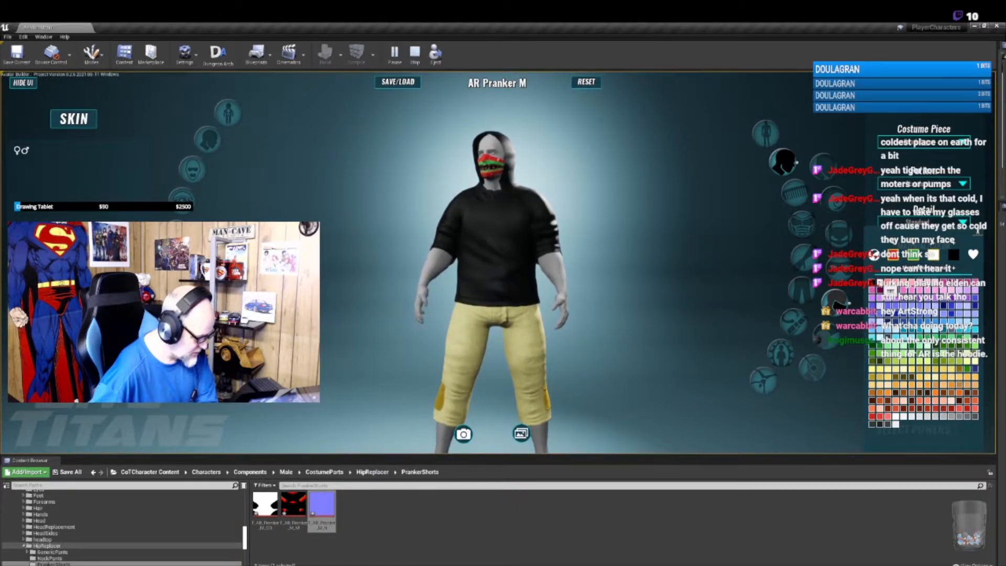
drag(674, 256, 639, 215)
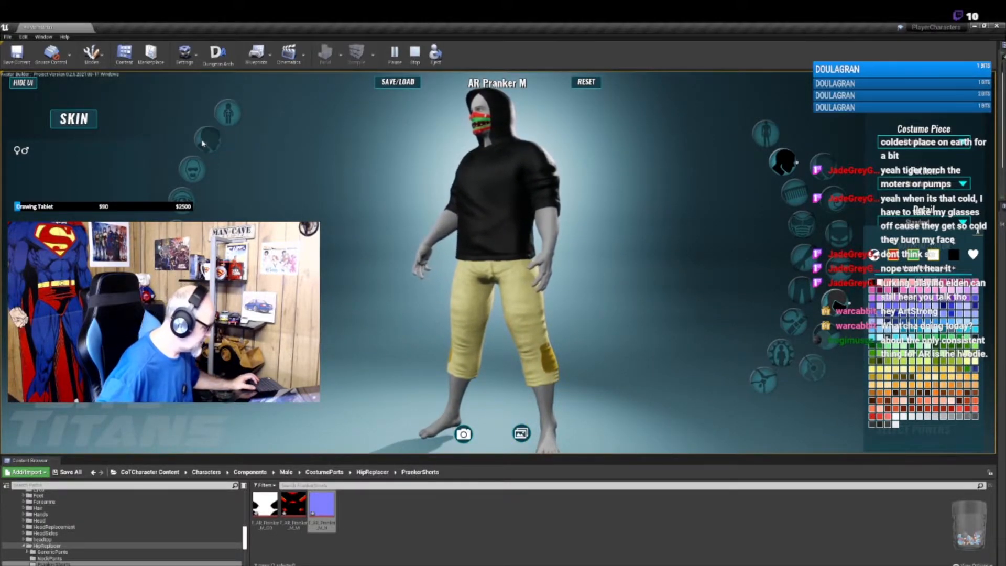
- Give the character's basic skin a tan brown tone
click(86, 122)
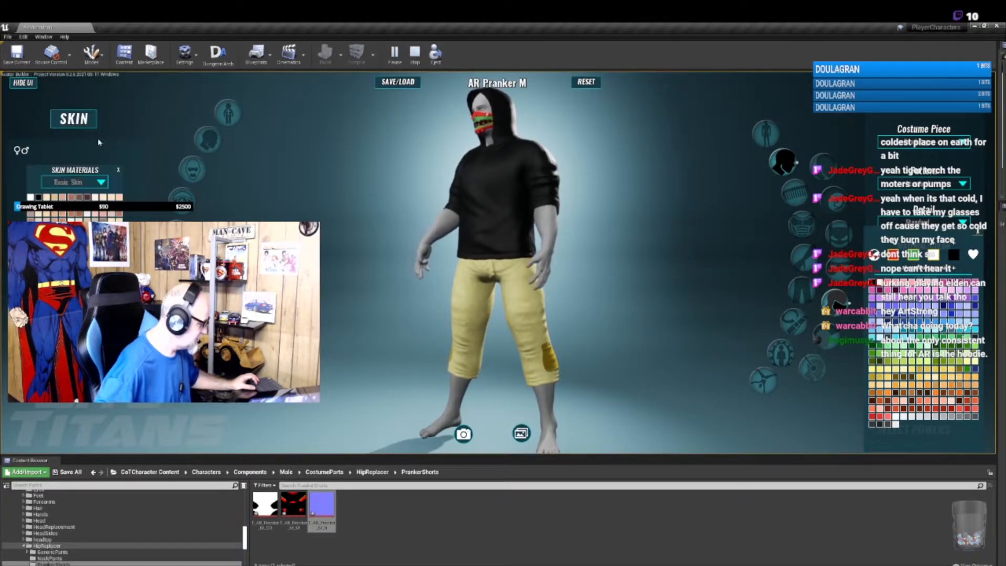
click(61, 214)
click(62, 216)
click(71, 214)
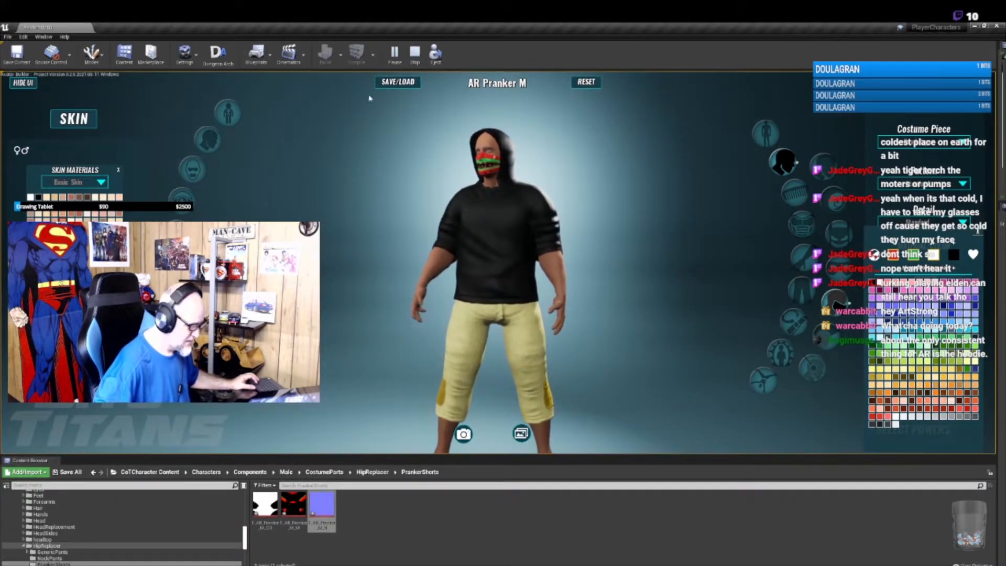
- Save the AR Pranker M character and turn it to view the costume
click(398, 82)
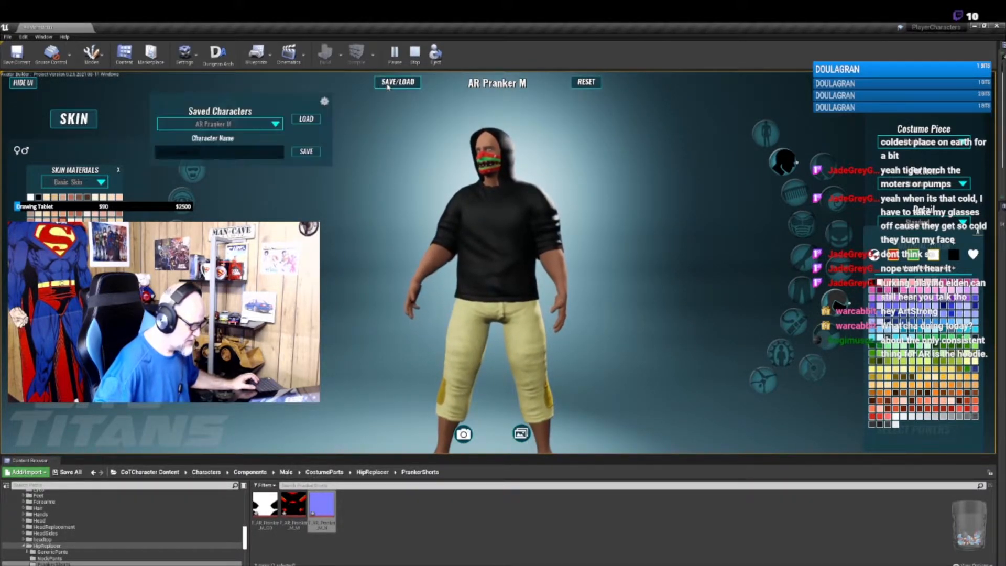
click(314, 163)
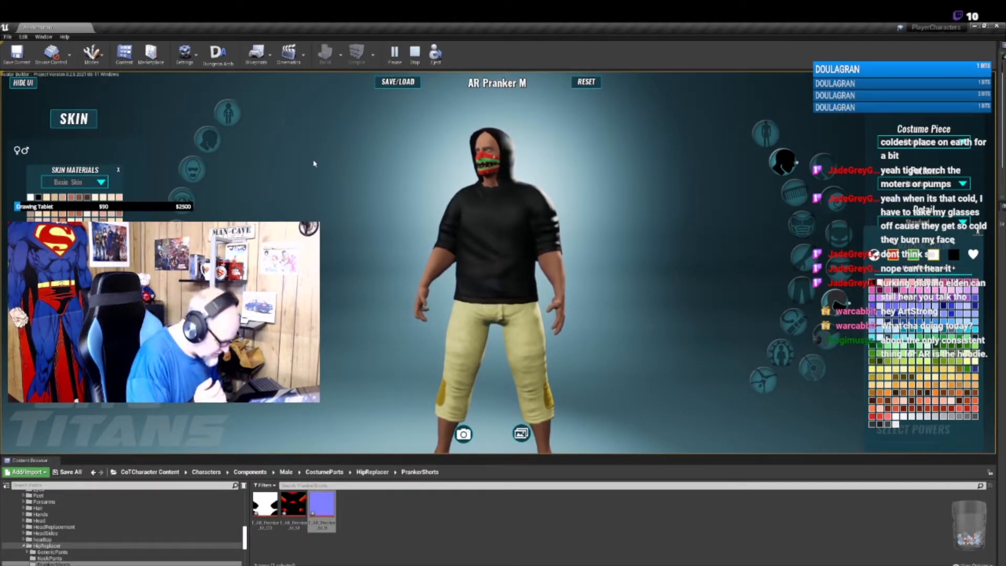
drag(586, 313, 702, 262)
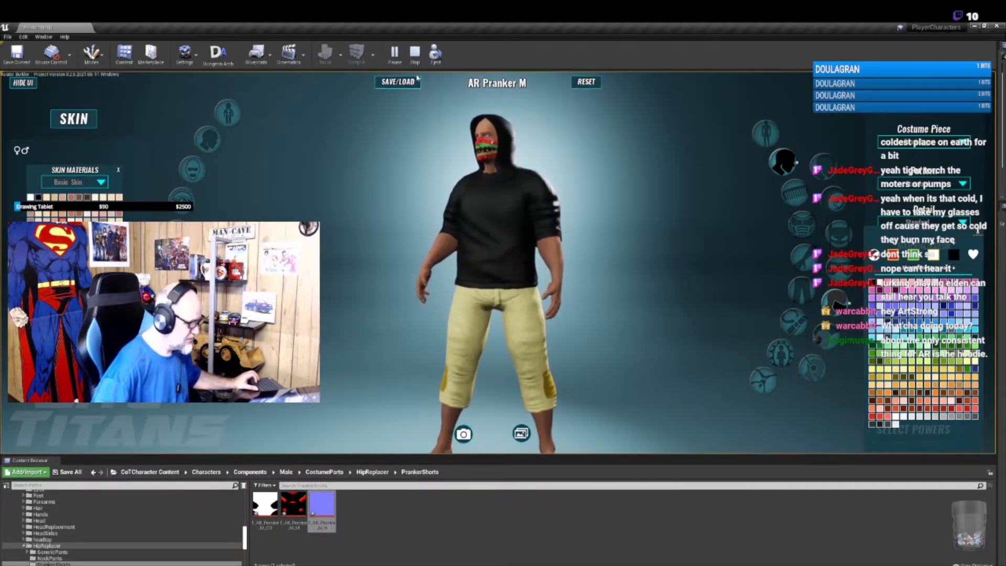
- Stop the play session and close the Unreal Editor
click(414, 51)
click(996, 26)
click(540, 376)
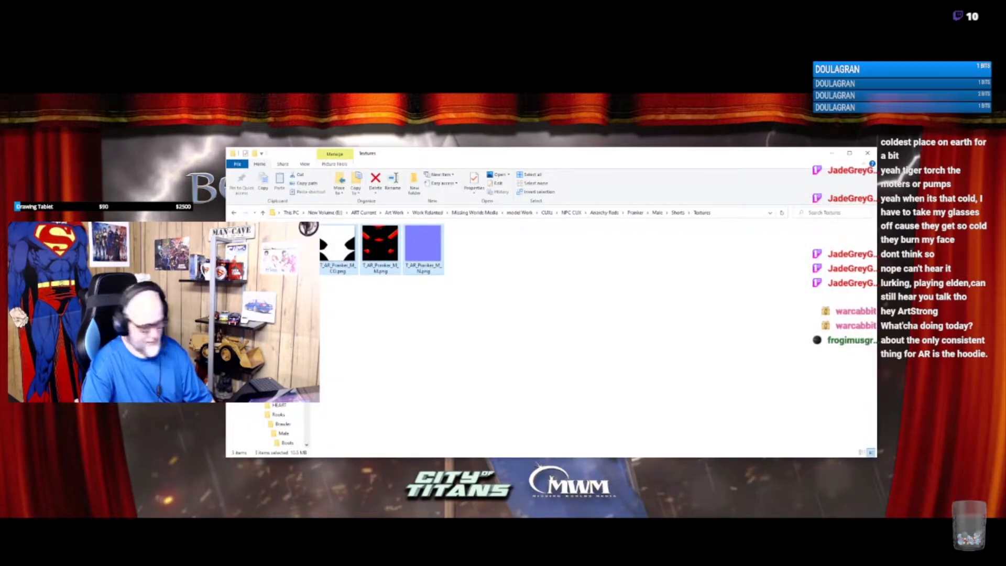
- Browse the Anarchy Rads folder in File Explorer down to the second character's Male folder
click(577, 215)
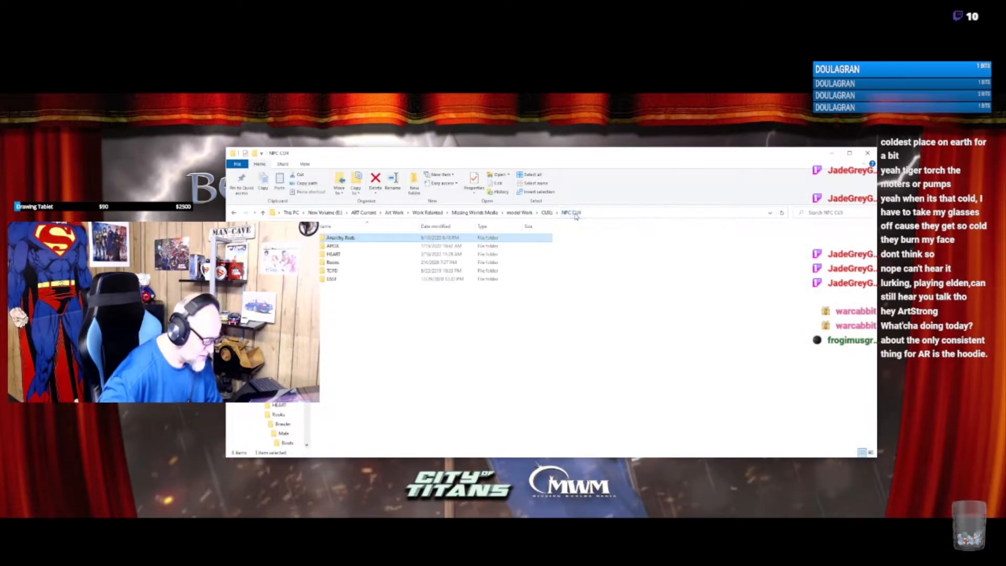
double_click(343, 245)
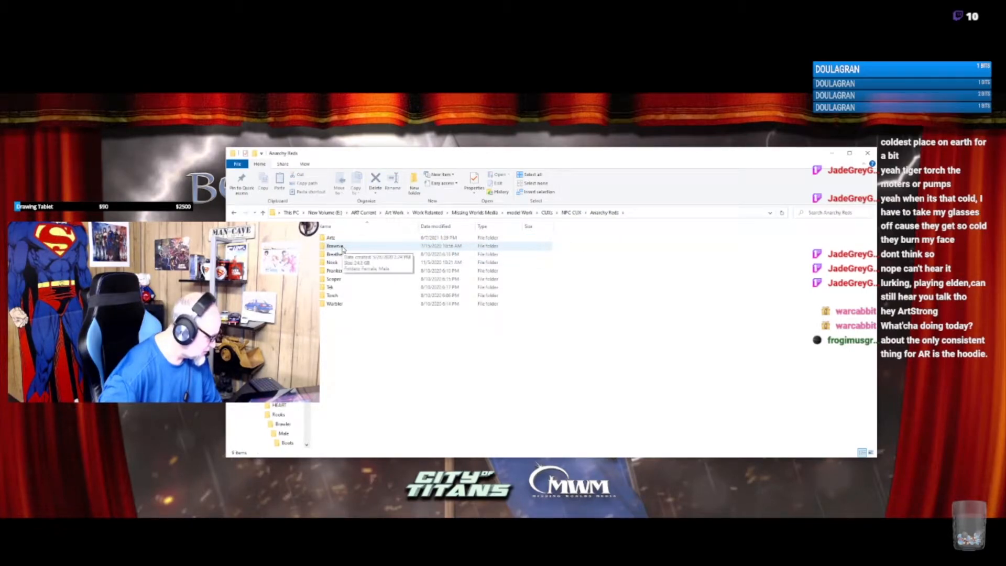
double_click(343, 247)
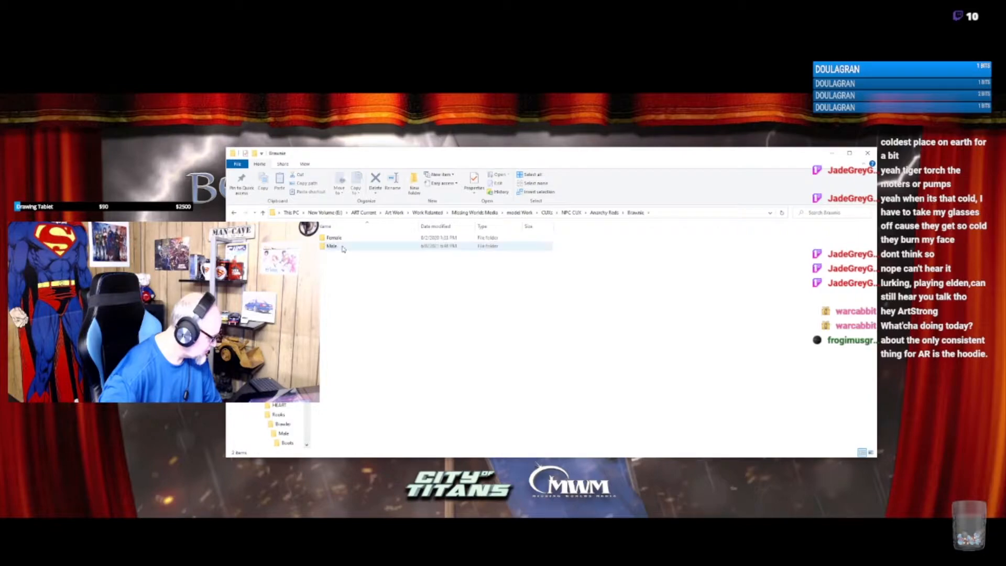
double_click(343, 246)
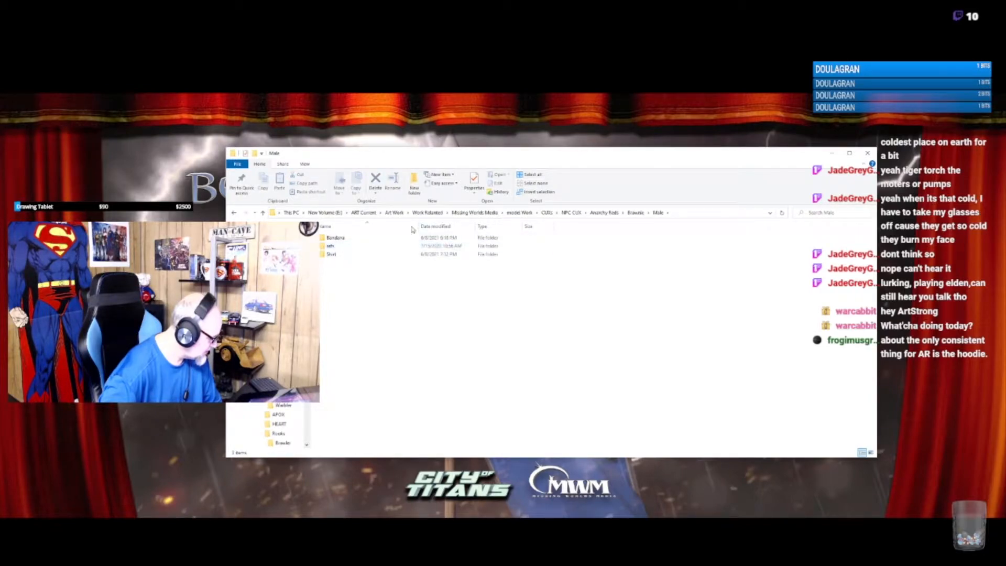
- Open the Brawler.jpg reference image from the male Brawler folder under NPC CUX > Rooks
click(571, 212)
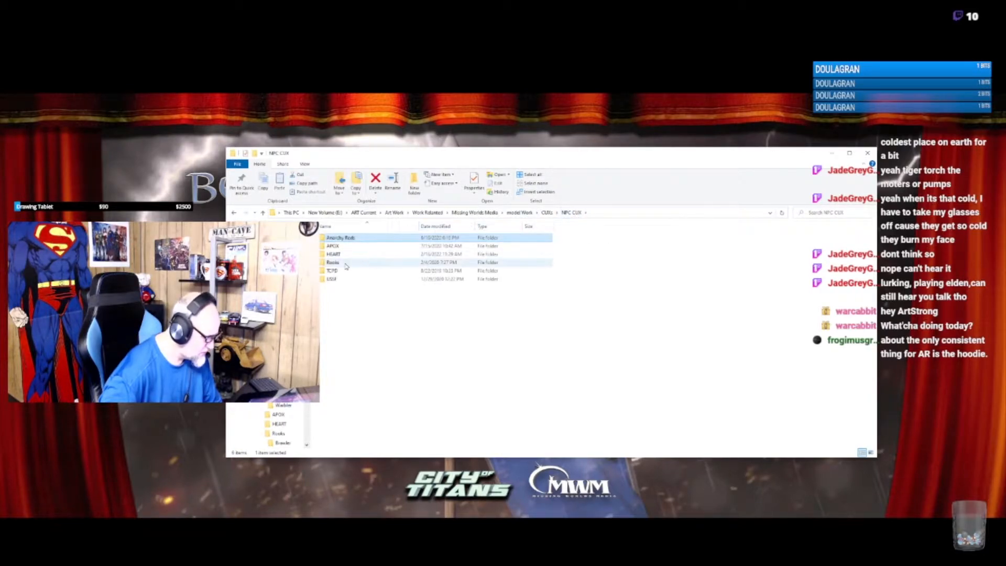
double_click(338, 262)
double_click(349, 240)
double_click(349, 240)
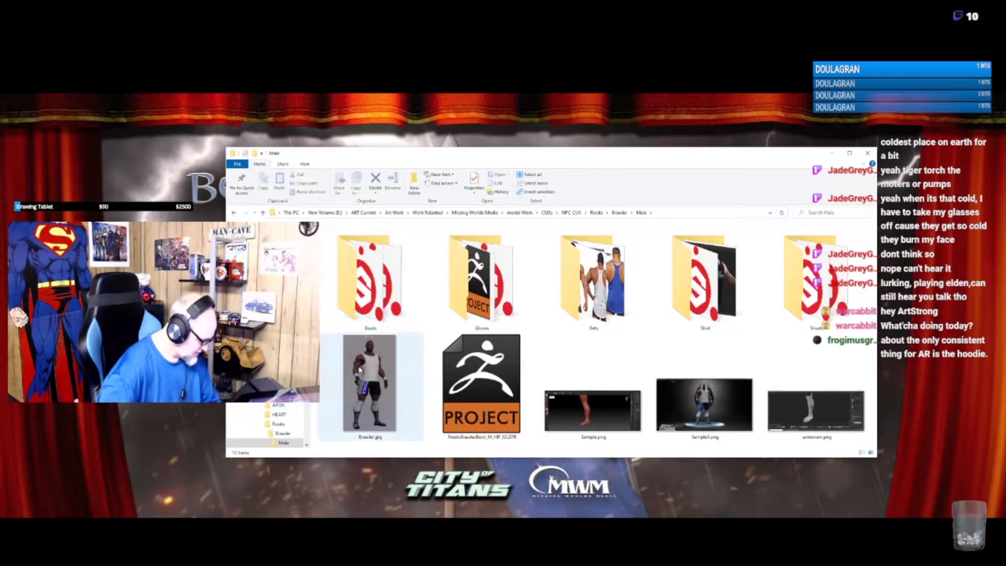
right_click(359, 372)
click(395, 116)
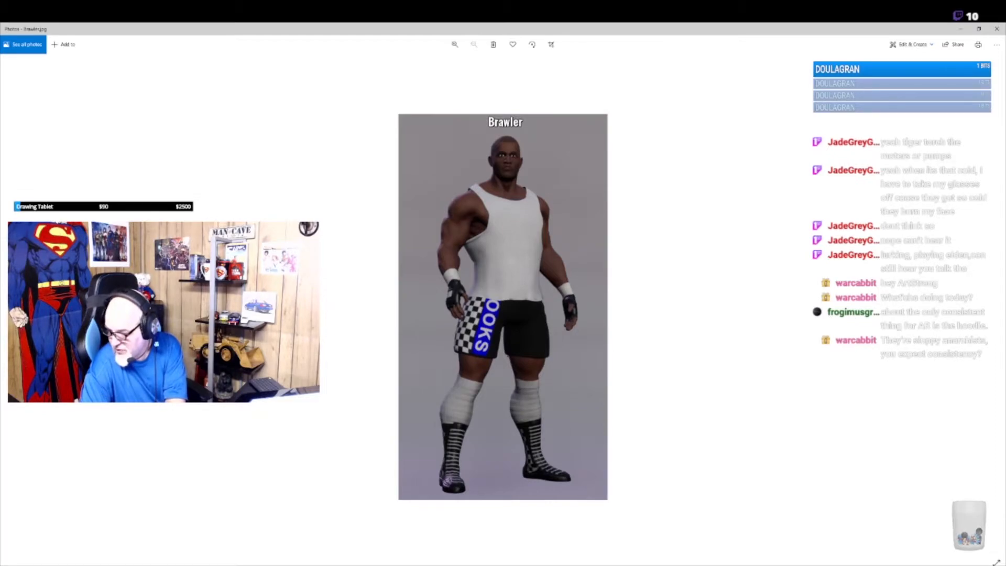
- Return to File Explorer and open the Pranker M concept drawing from Anarchy Rads > Pranker > Male > Refs
key(alt+Tab)
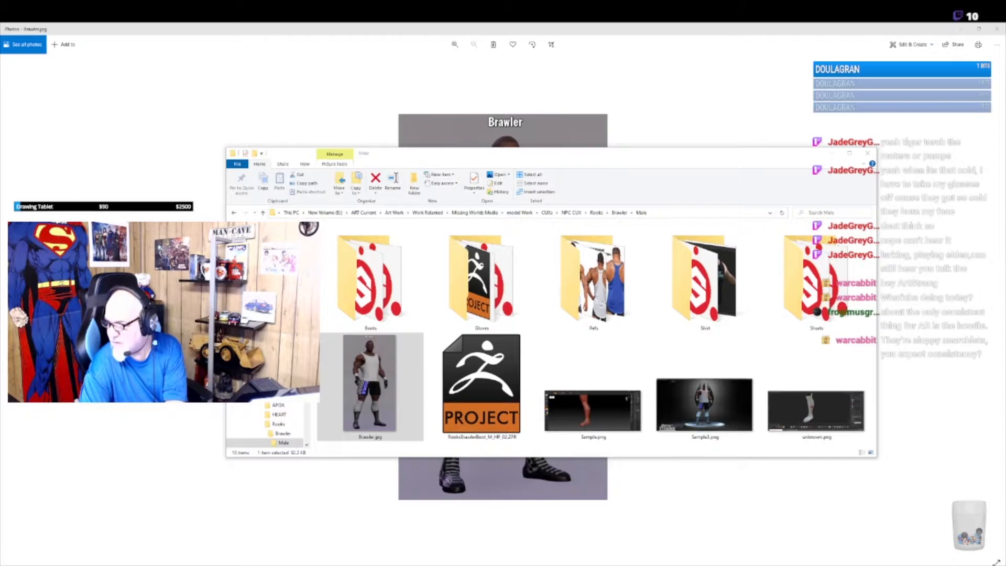
key(alt+Tab)
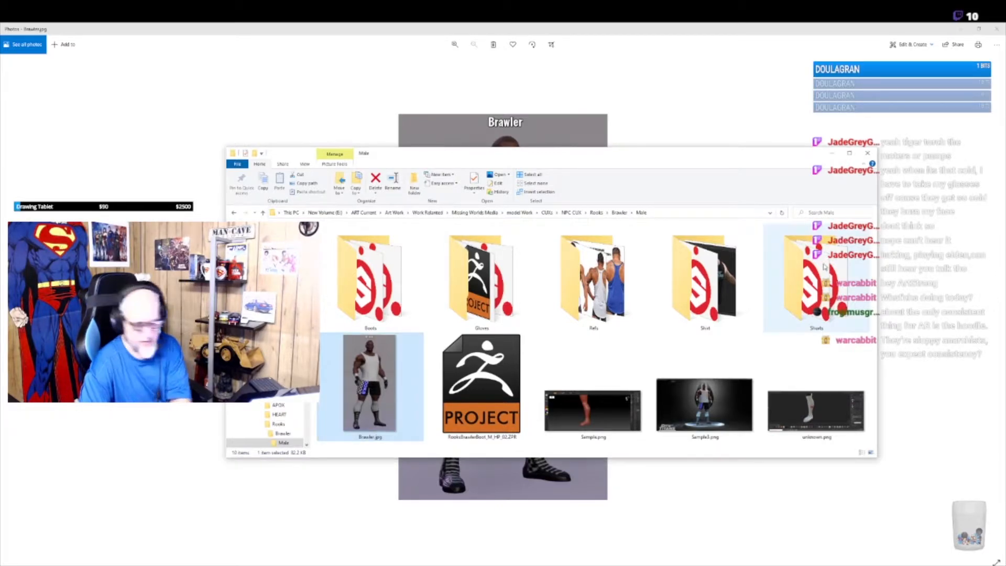
click(547, 212)
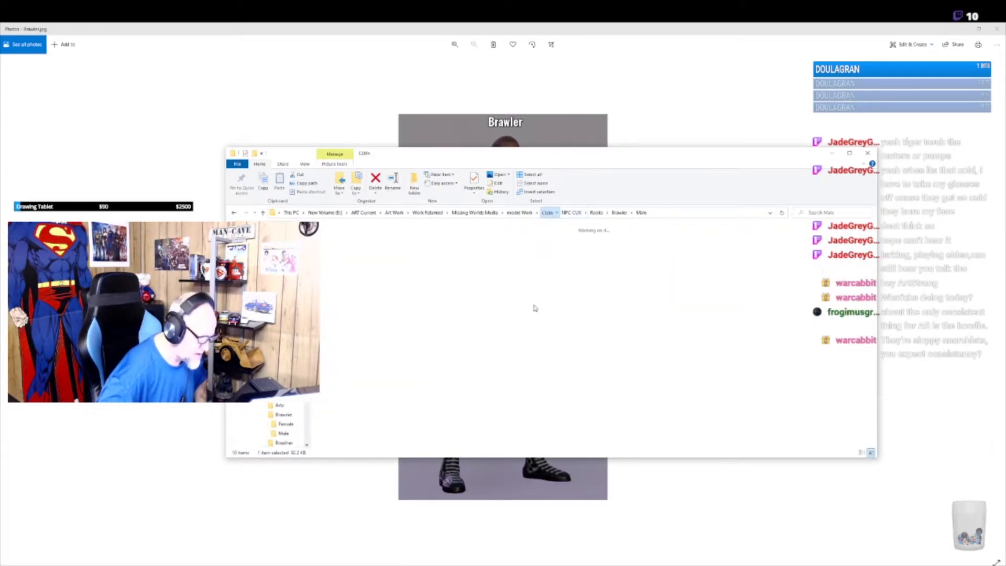
double_click(472, 302)
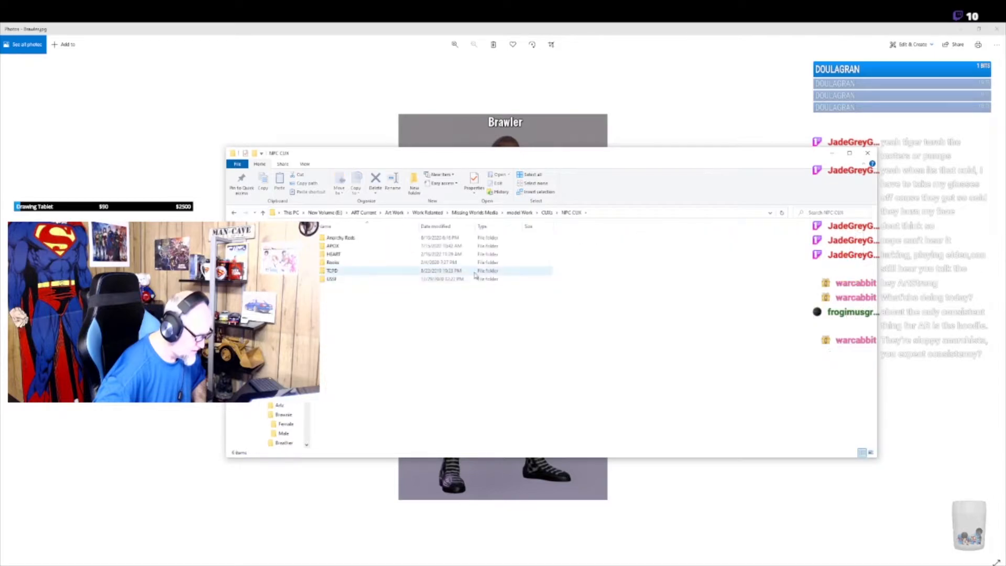
double_click(344, 243)
double_click(338, 270)
click(340, 246)
double_click(341, 246)
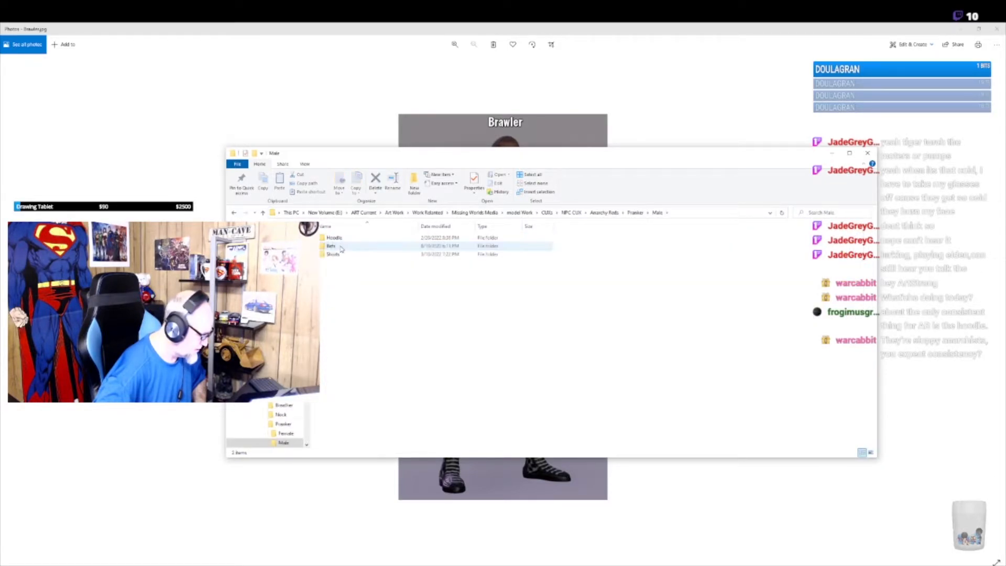
double_click(342, 247)
right_click(342, 244)
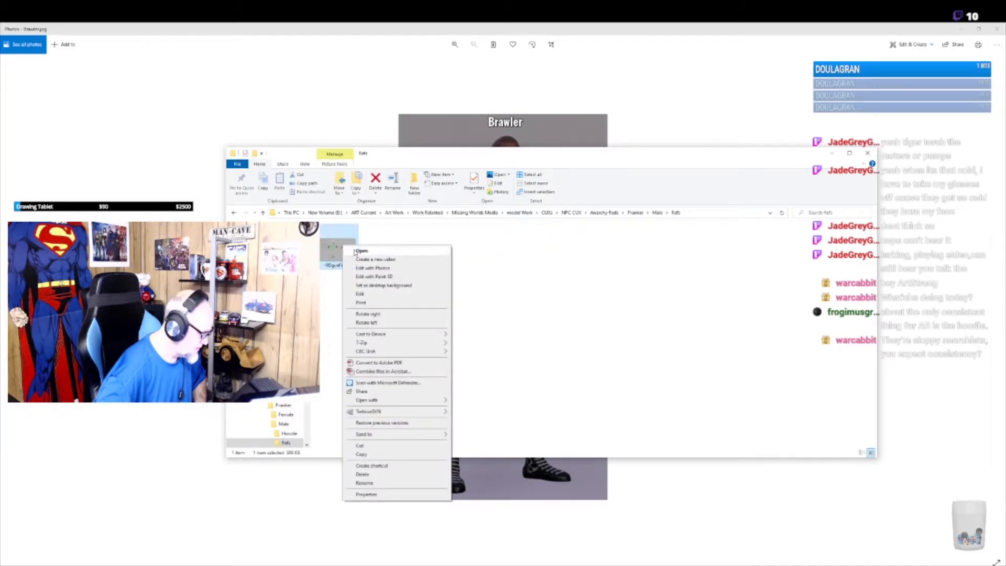
click(354, 254)
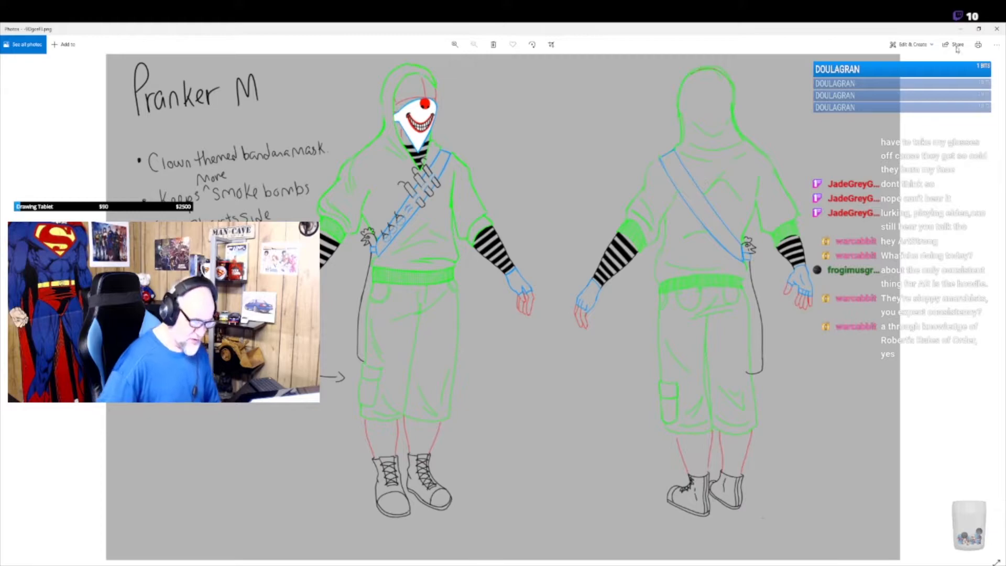
- Minimise the Pranker M drawing and the File Explorer window, and close the Brawler image
click(962, 28)
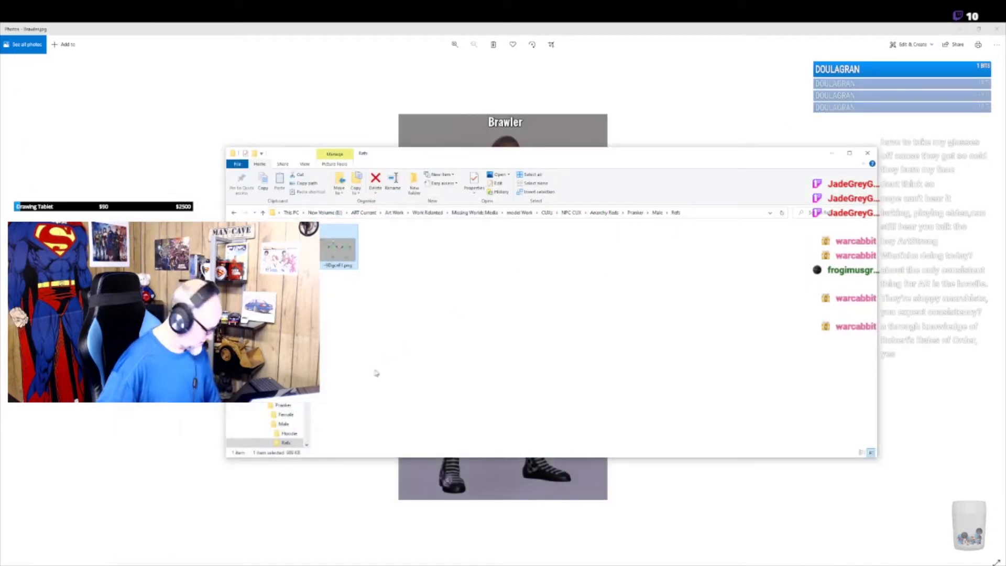
click(832, 155)
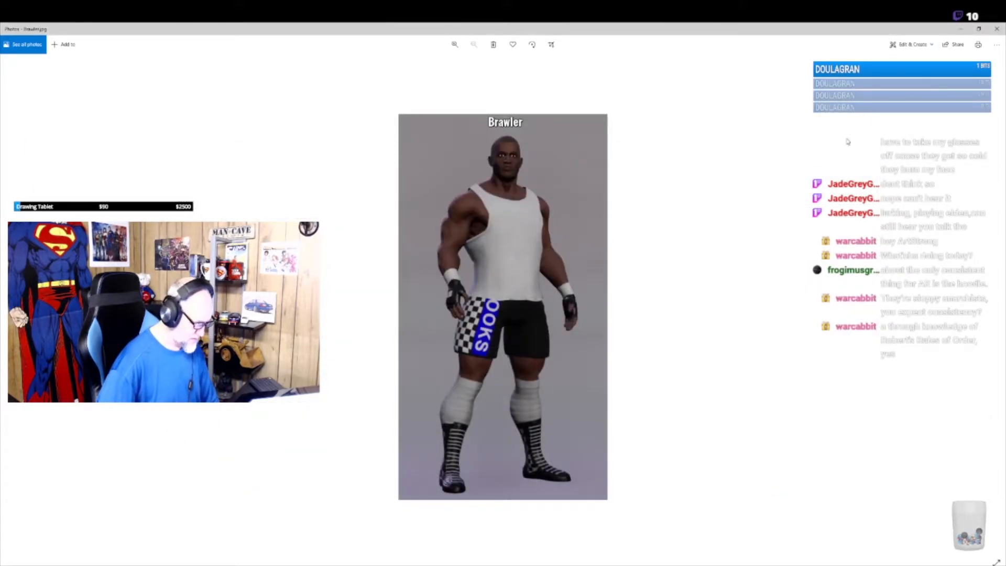
click(997, 30)
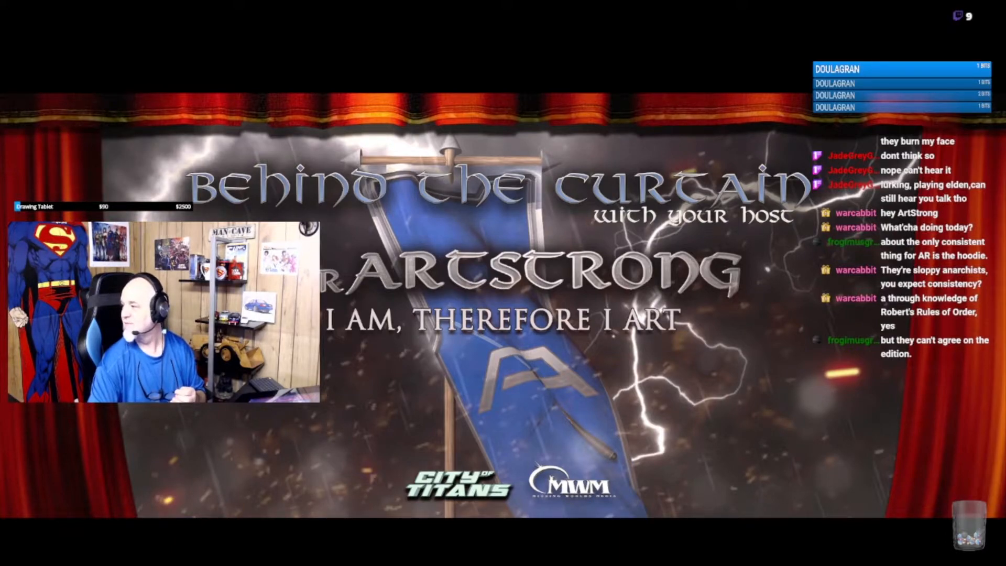
- Bring ZBrush into view full size and import Male_15.fbx from the character meshes' Synapse folder under CUXs with the default FBX options
drag(1005, 68, 399, 124)
click(629, 127)
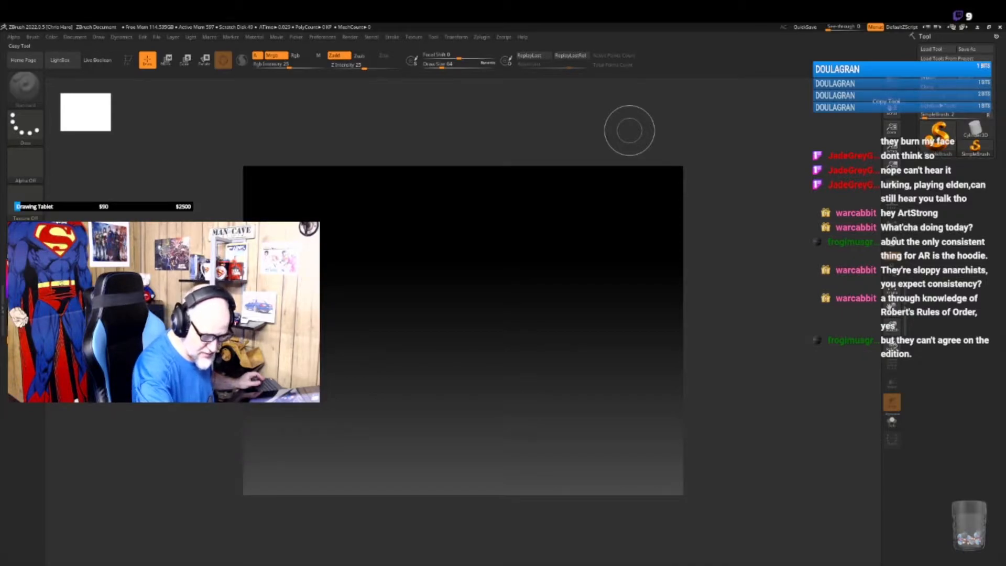
click(931, 77)
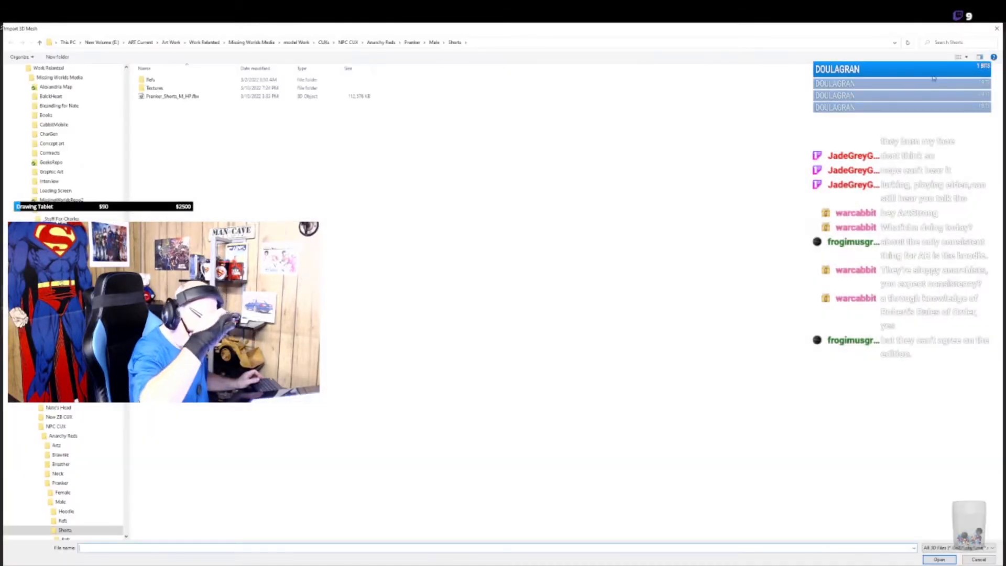
click(324, 42)
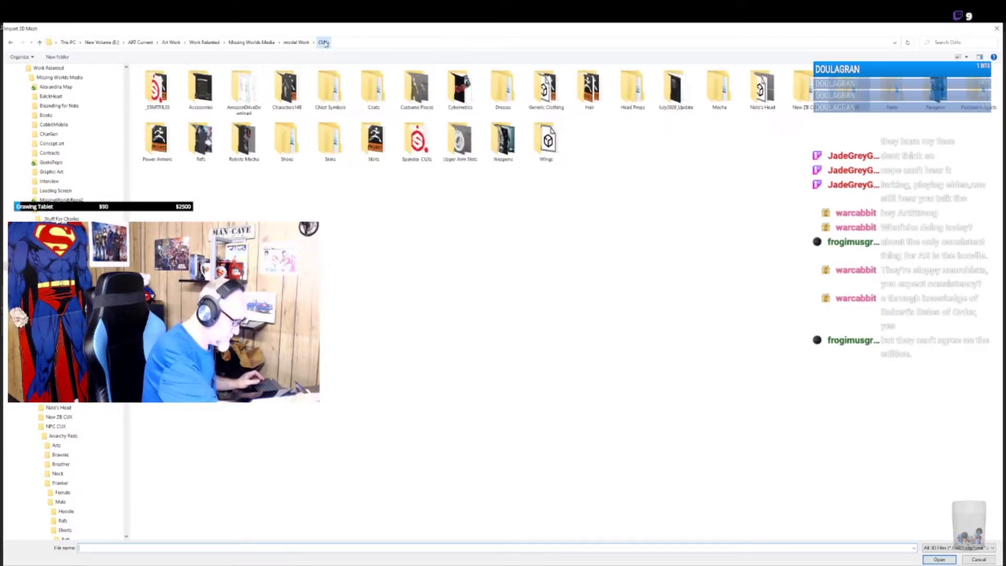
double_click(287, 86)
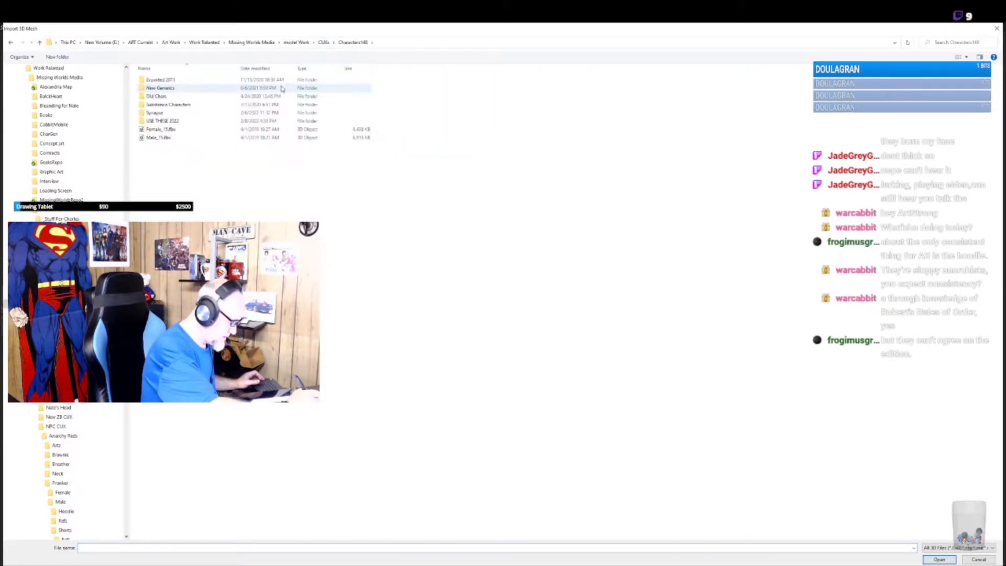
click(172, 114)
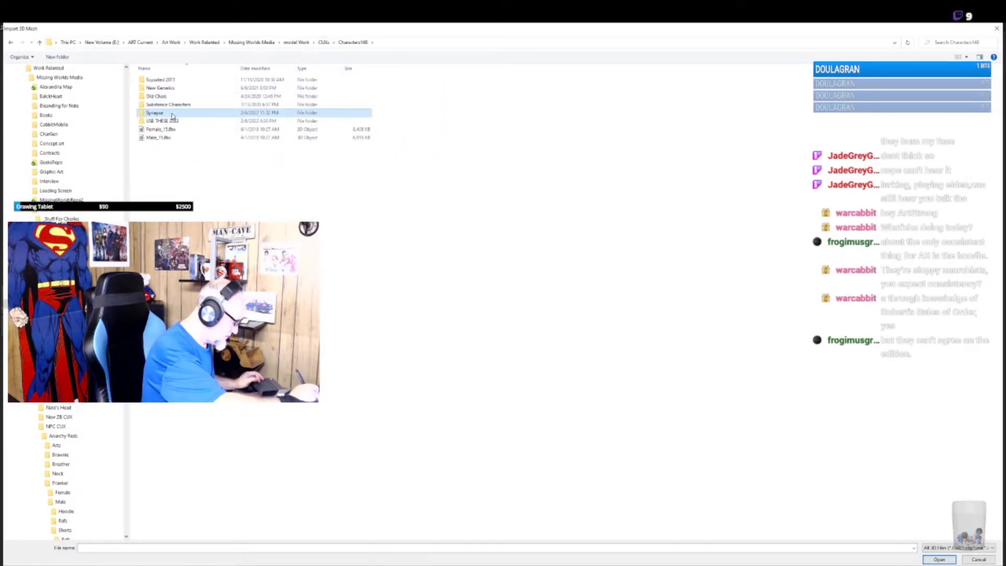
double_click(172, 114)
click(171, 88)
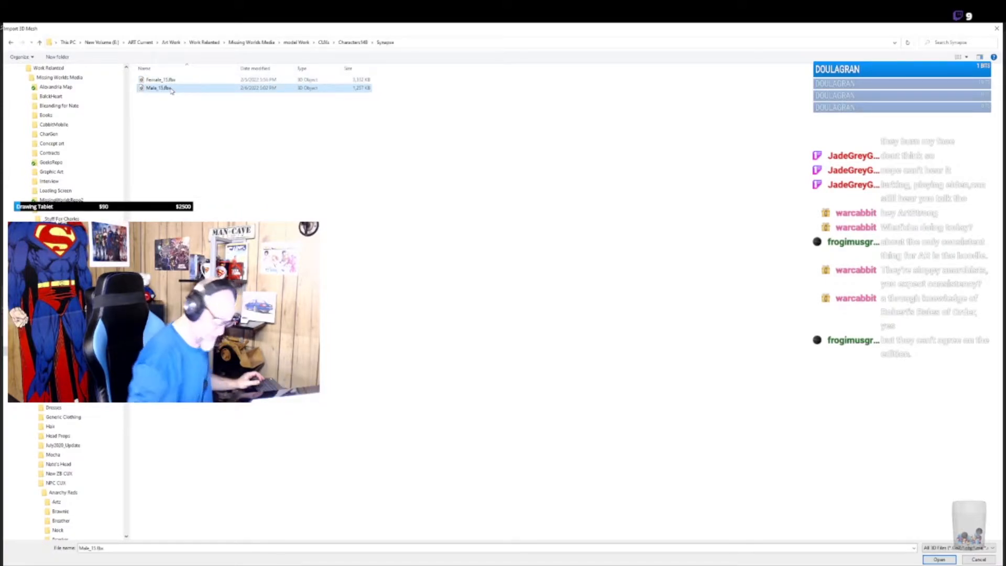
click(940, 559)
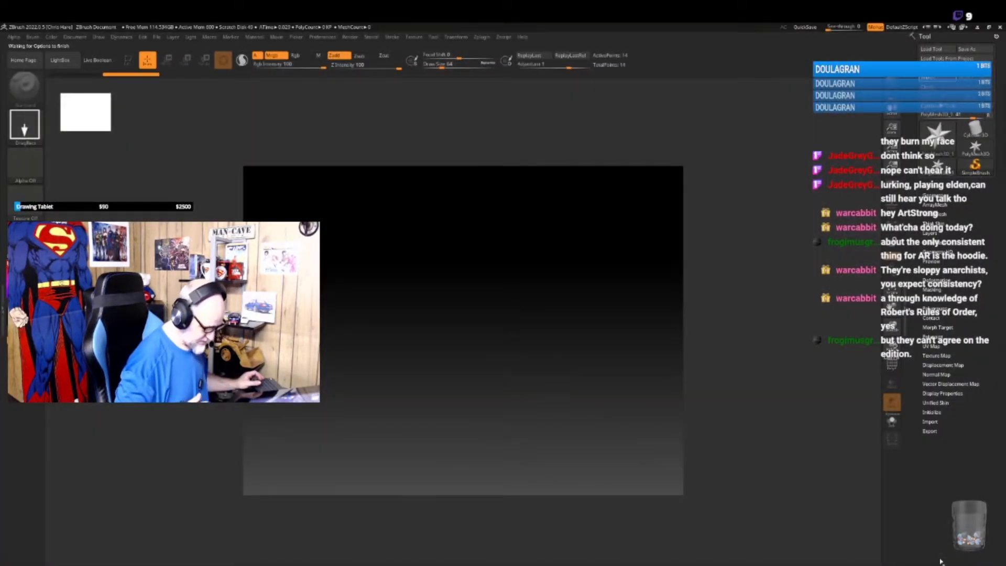
click(485, 391)
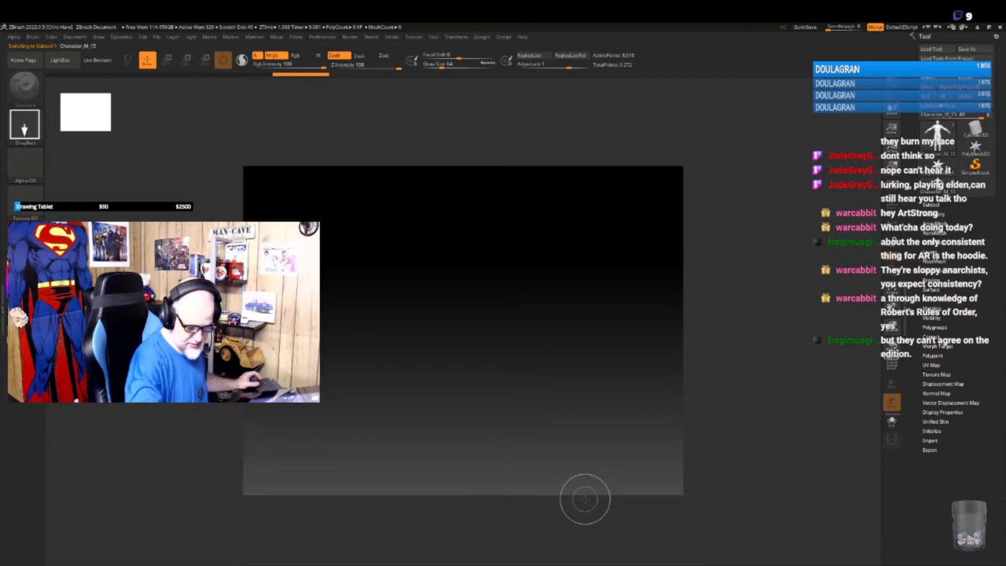
- Switch to the star-shaped PolyMesh3D tool, and close ZBrush without saving the project
click(938, 167)
click(938, 167)
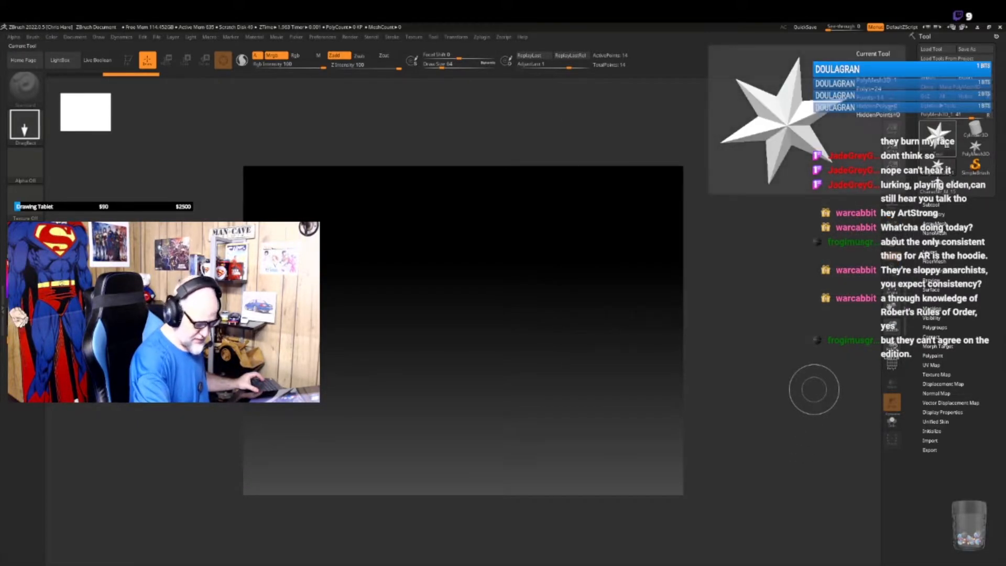
click(999, 27)
click(526, 328)
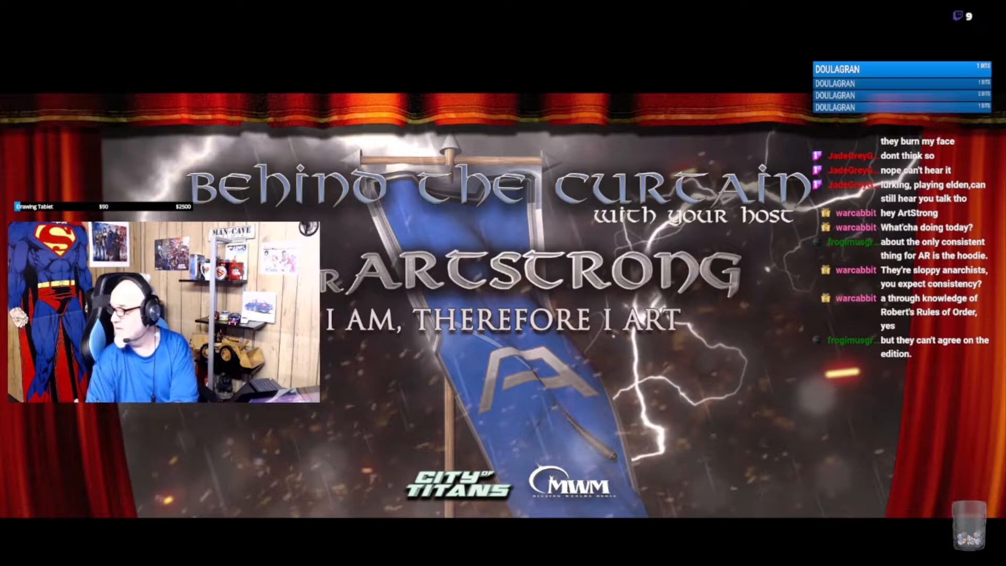
- Bring the restarted ZBrush into view full size, draw a Sphereinder3D primitive on the canvas and enter Edit mode
drag(1005, 50, 389, 60)
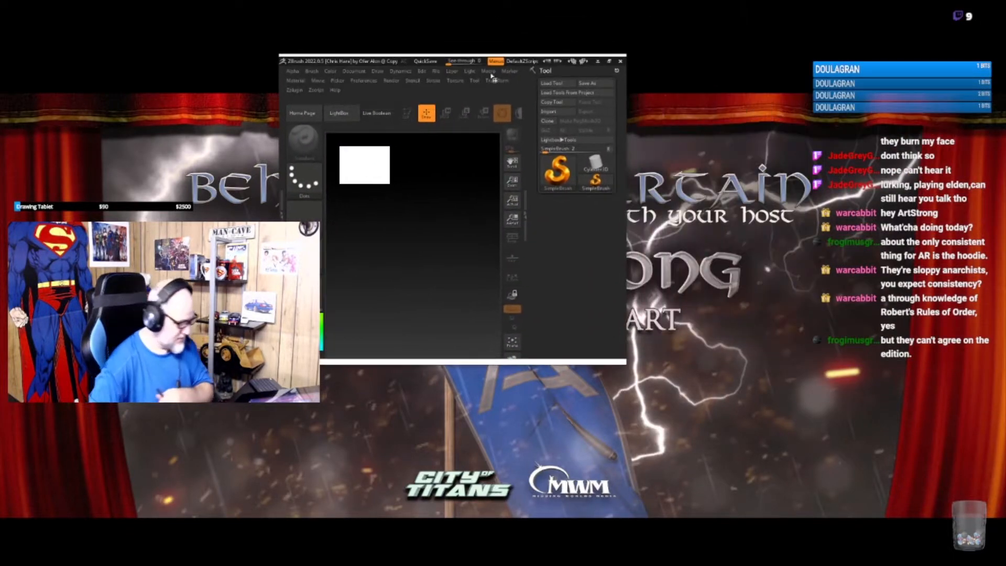
click(610, 62)
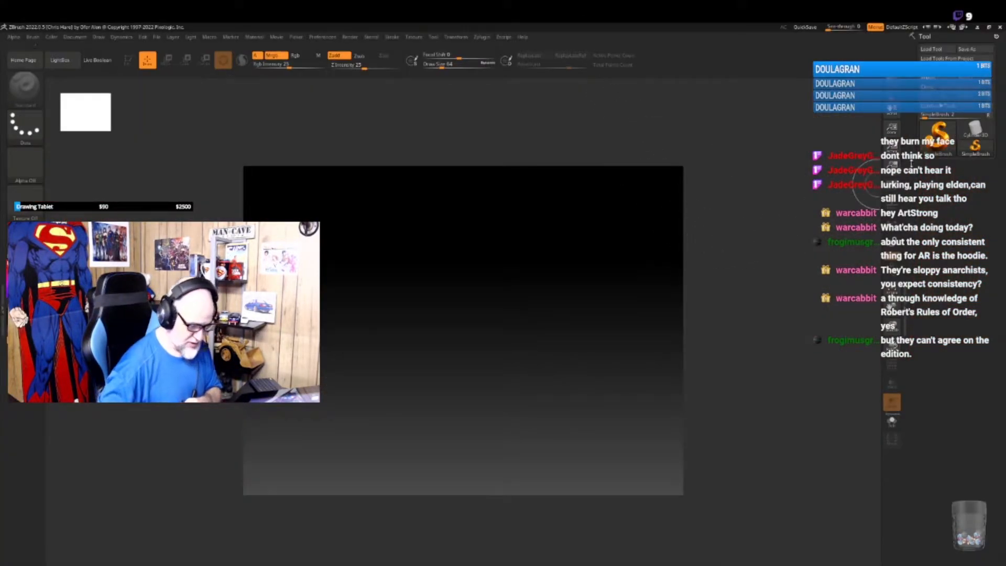
click(937, 139)
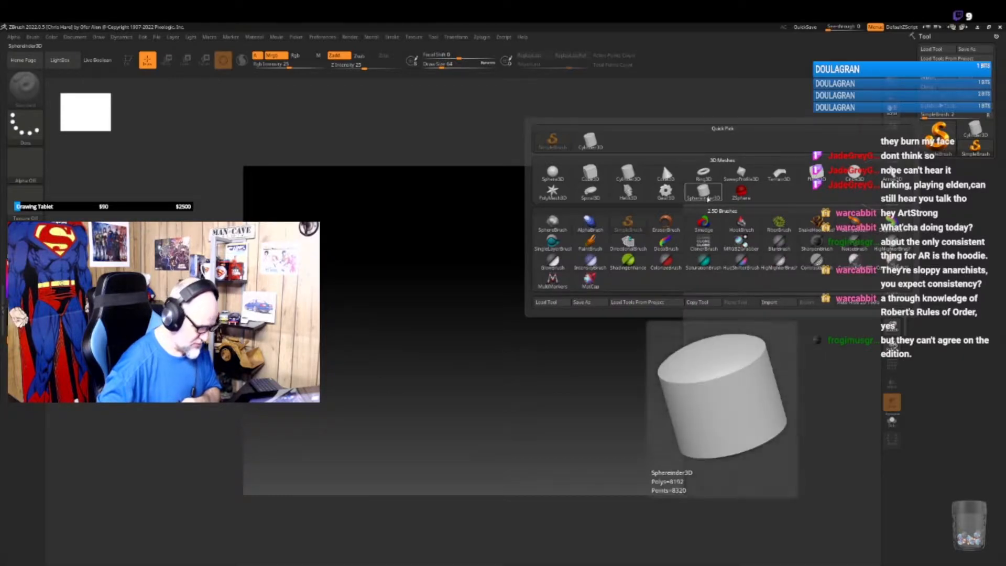
click(703, 190)
mouse_move(481, 305)
mouse_down()
mouse_move(498, 386)
mouse_move(519, 387)
mouse_up()
key(t)
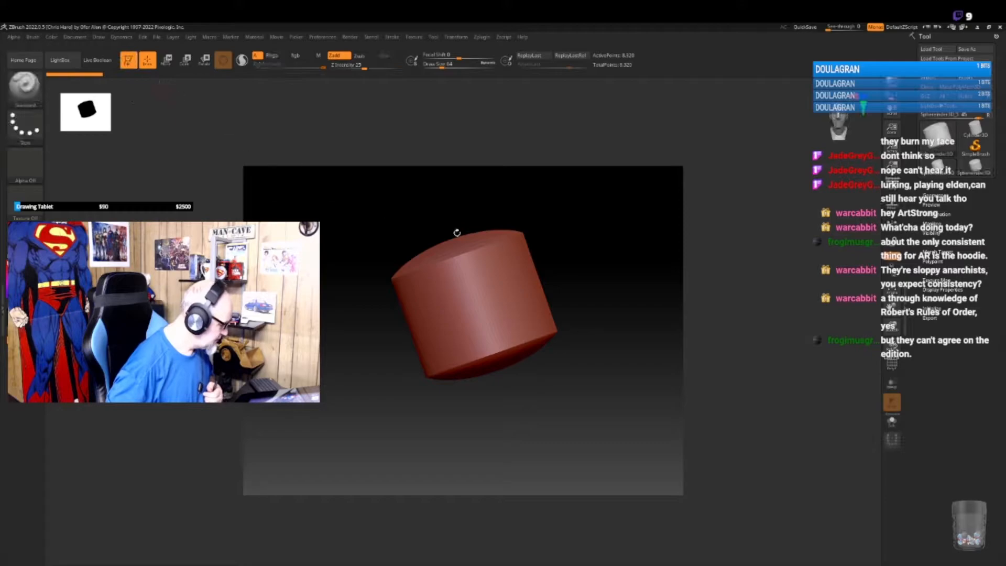
- Import Male_15.fbx from the Synapse folder with the default FBX options and select its EyeR_M subtool
click(930, 78)
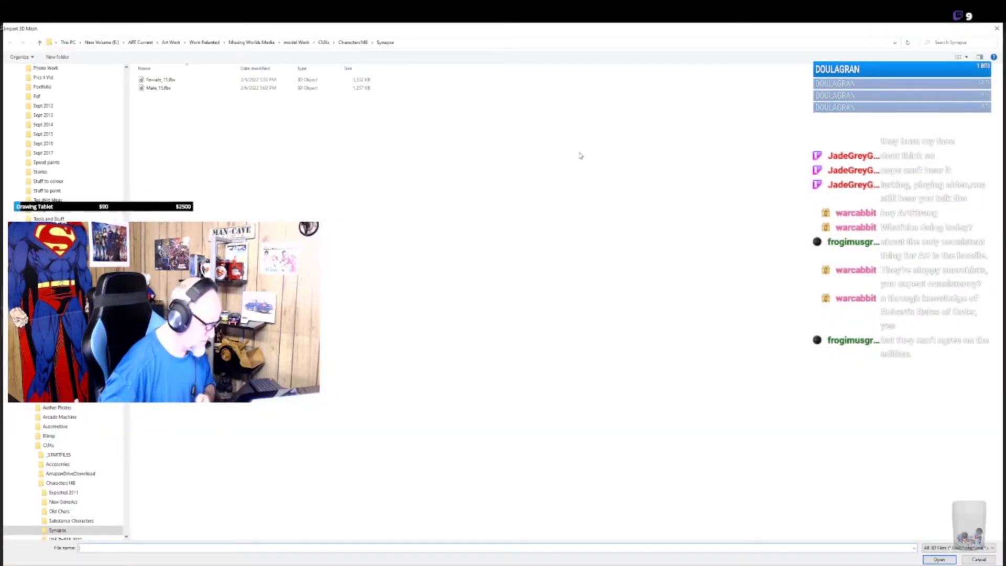
click(192, 88)
click(939, 559)
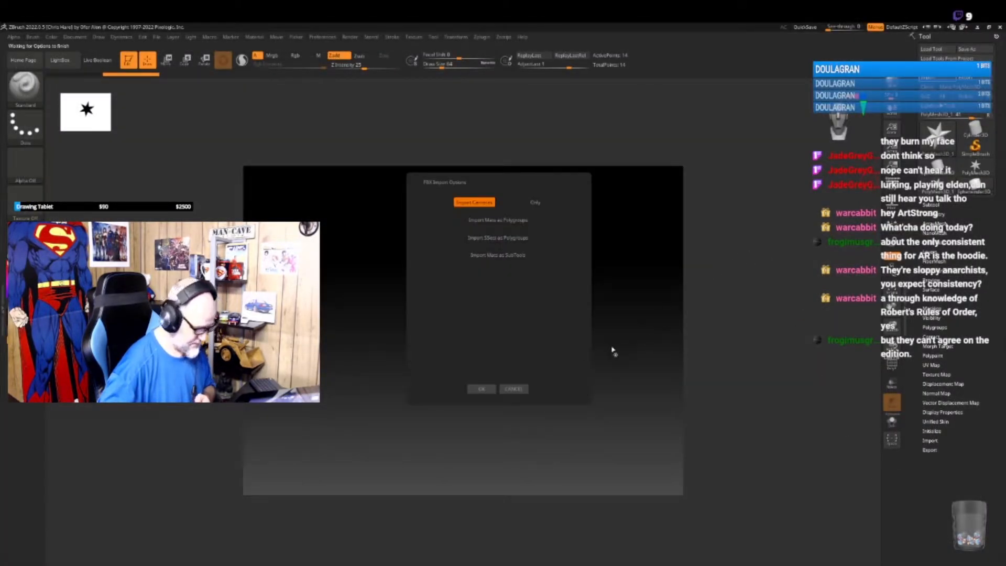
click(481, 388)
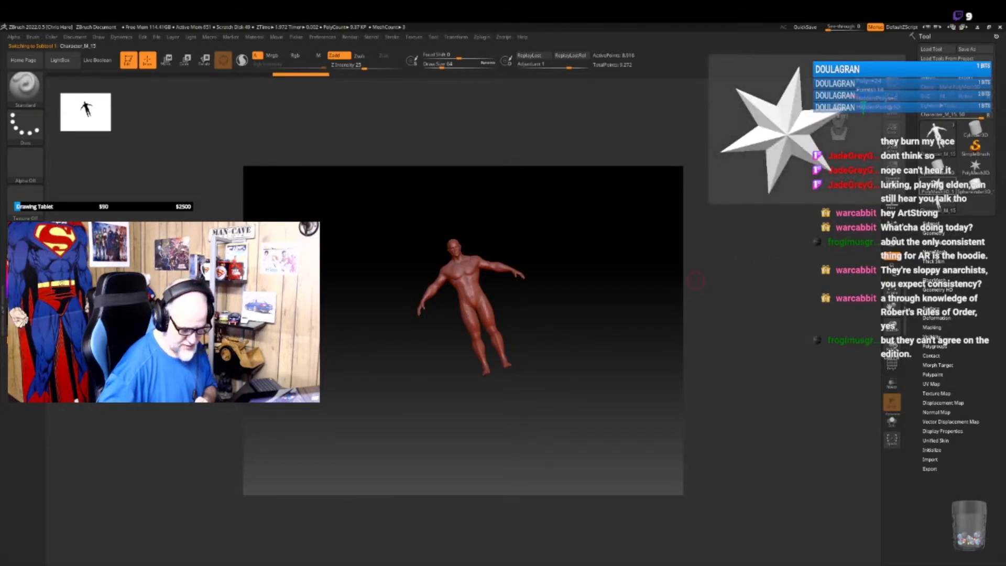
click(937, 204)
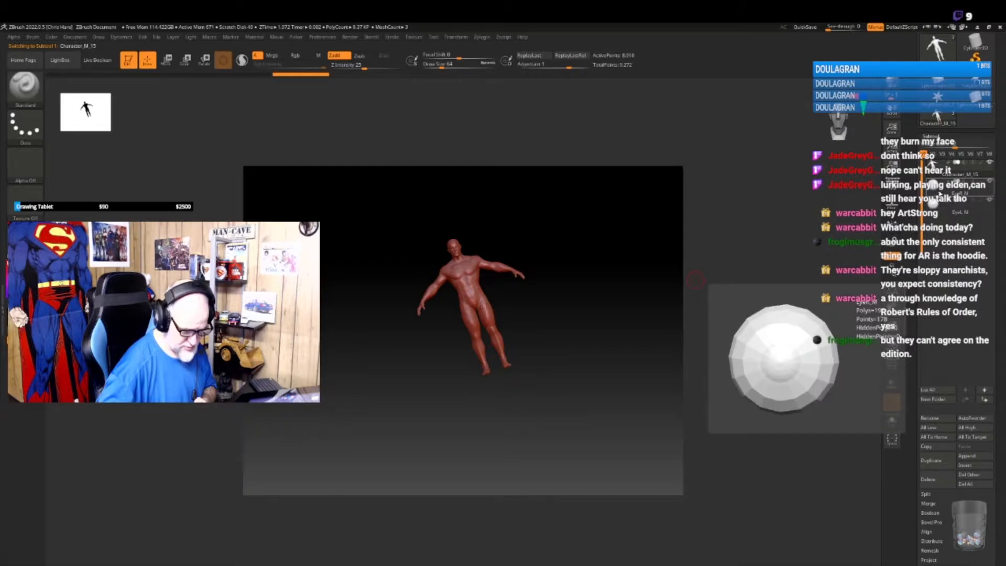
click(935, 194)
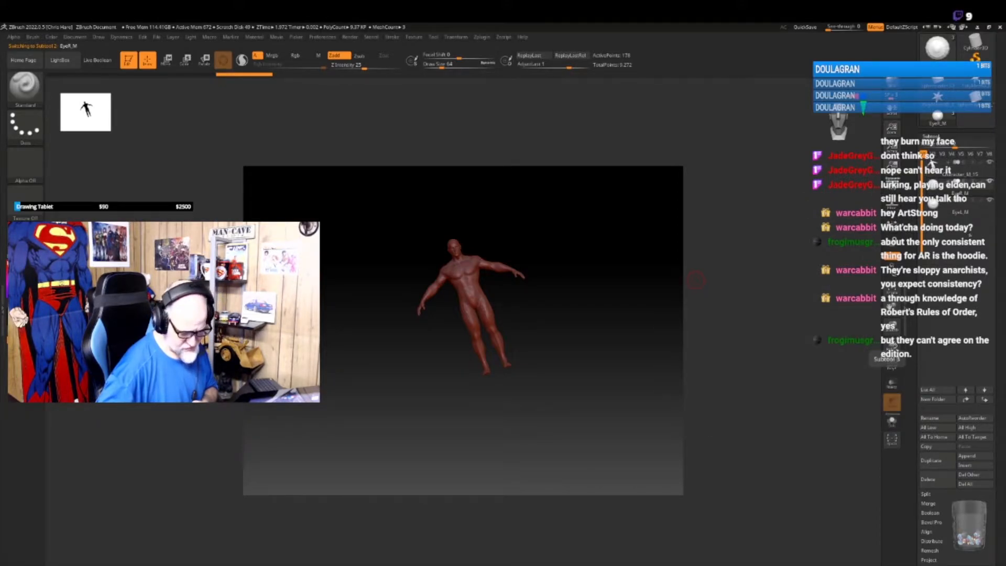
- Switch back to the Sphereinder3D tool and append the PolyMesh3D star to it as a subtool
click(974, 41)
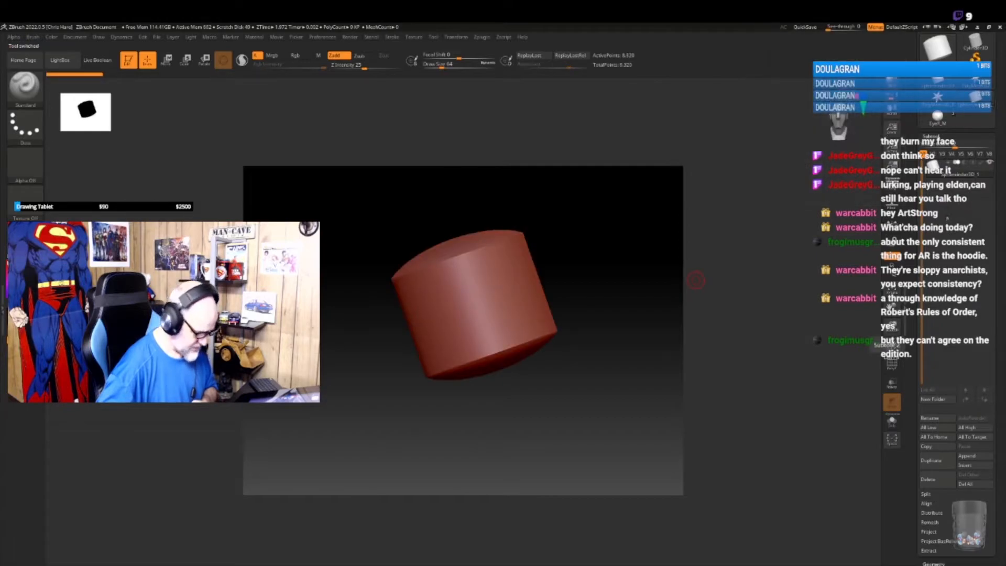
key(F1)
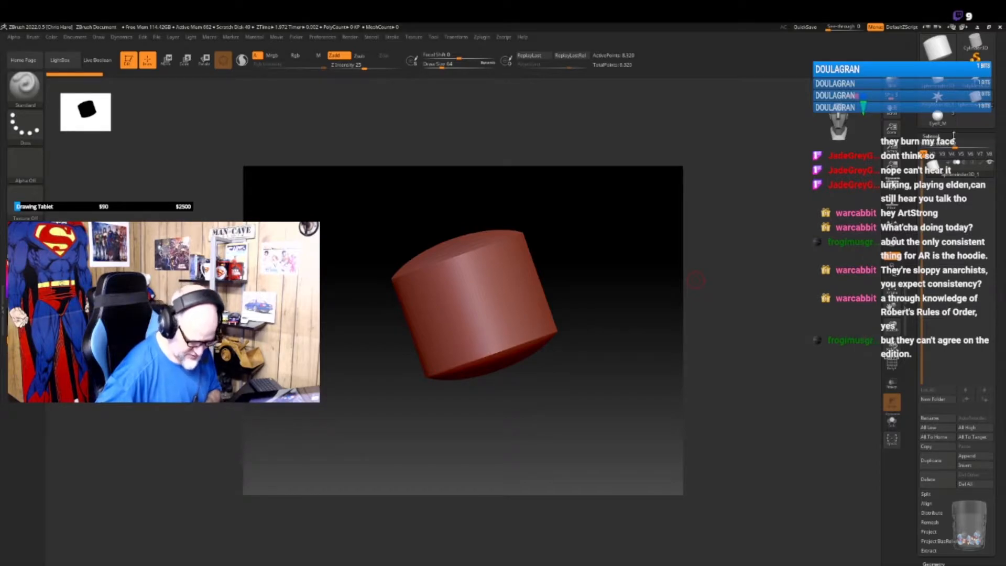
click(940, 86)
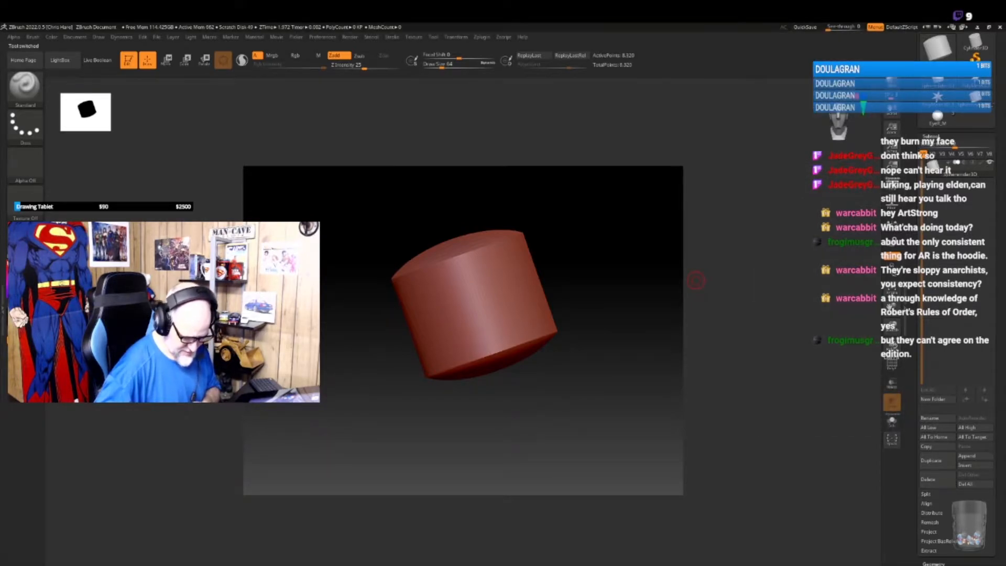
click(967, 456)
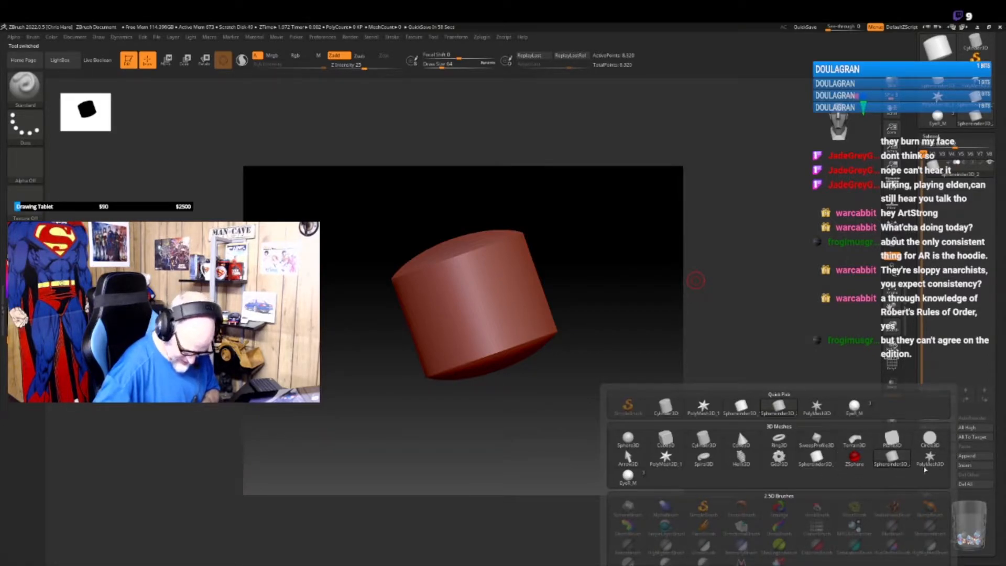
click(927, 460)
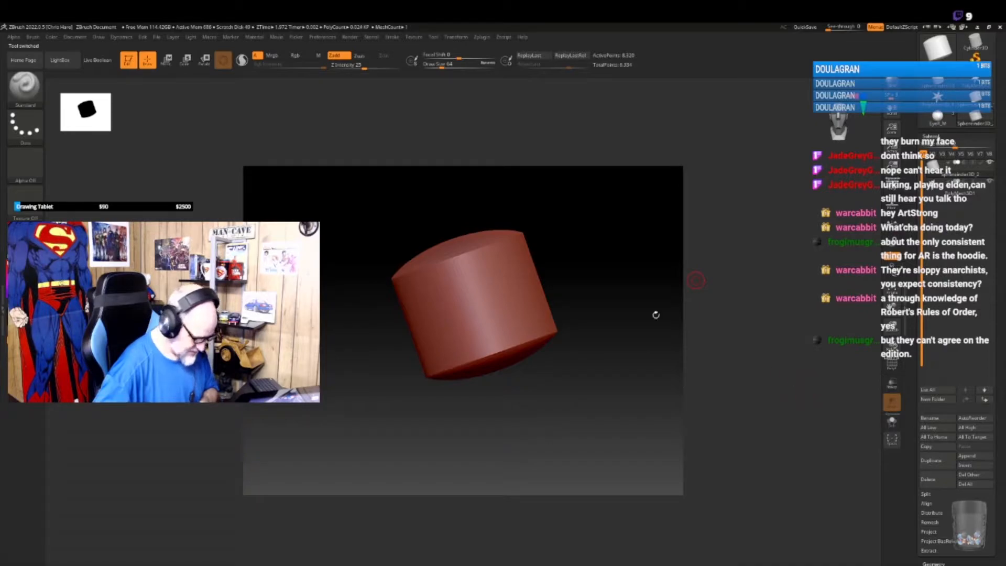
- Try to sculpt on the Sphereinder3D primitive, and close ZBrush without saving the project
click(552, 314)
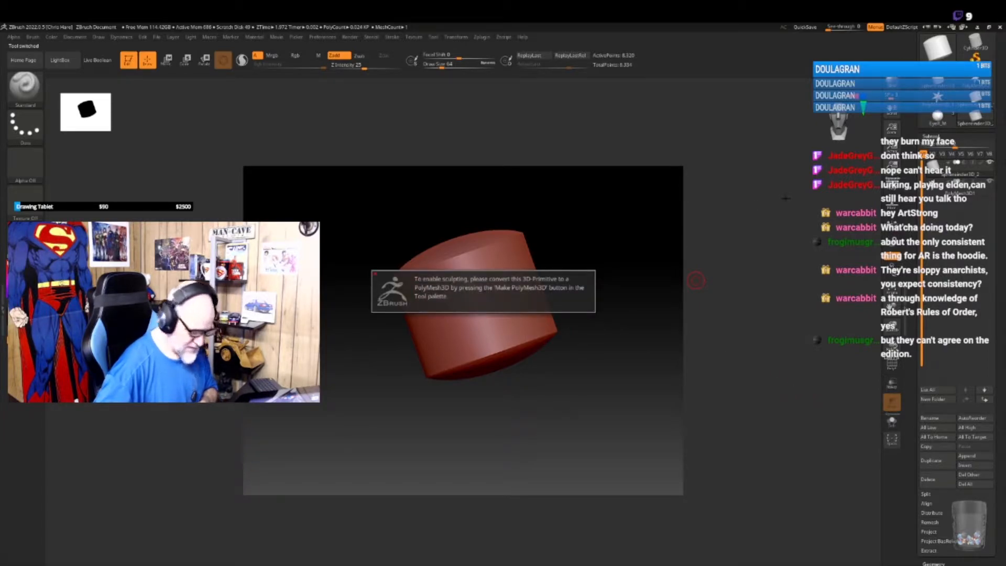
click(1000, 28)
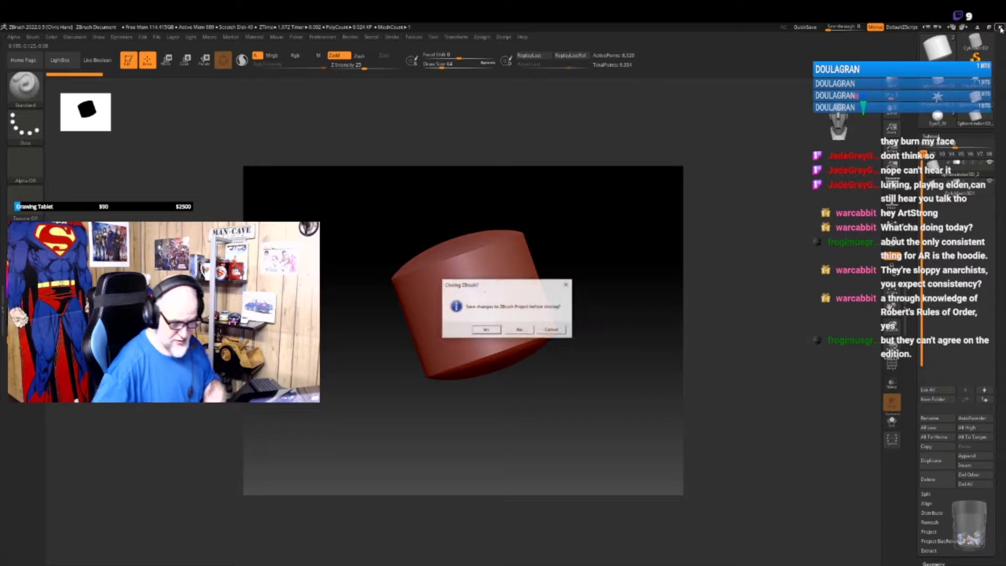
click(520, 329)
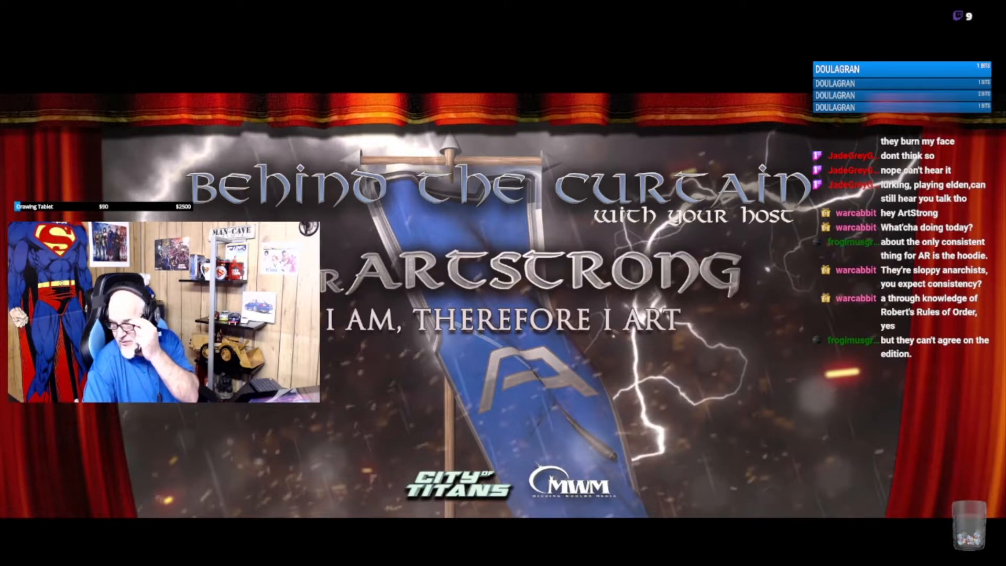
- Switch to File Explorer and browse from Pranker's Refs folder to the Male folder under Anarchy Rads > Artz
key(alt+Tab)
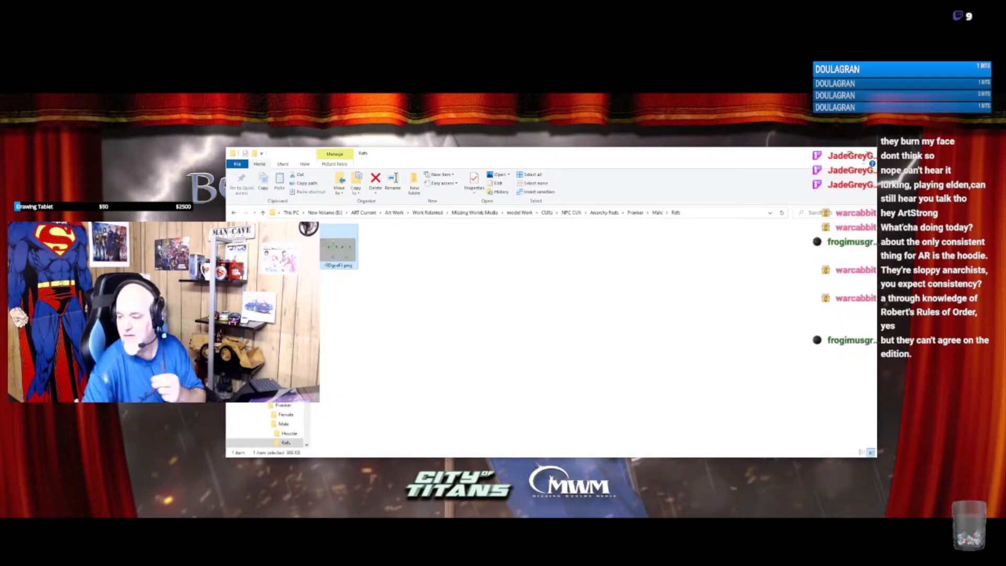
click(657, 213)
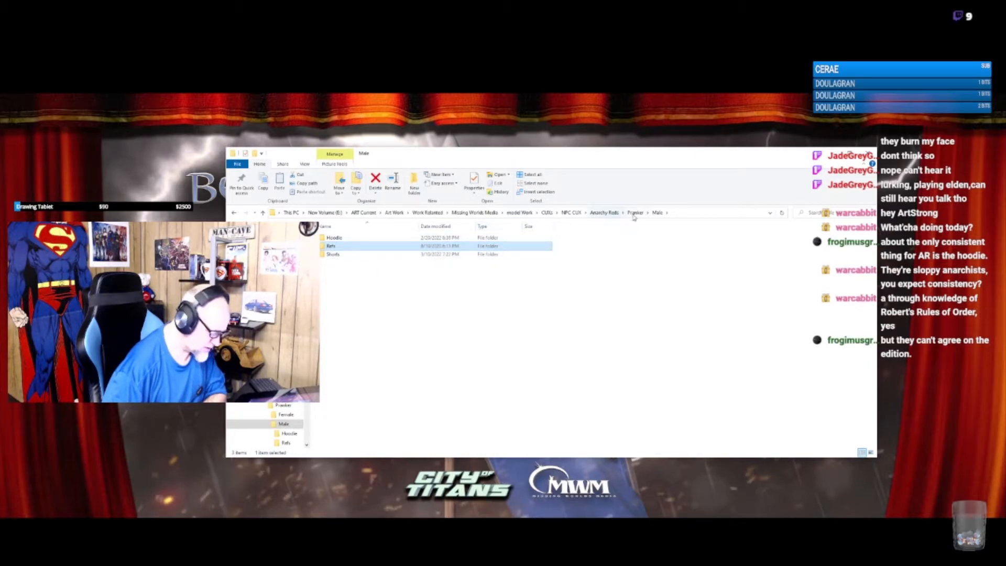
click(605, 212)
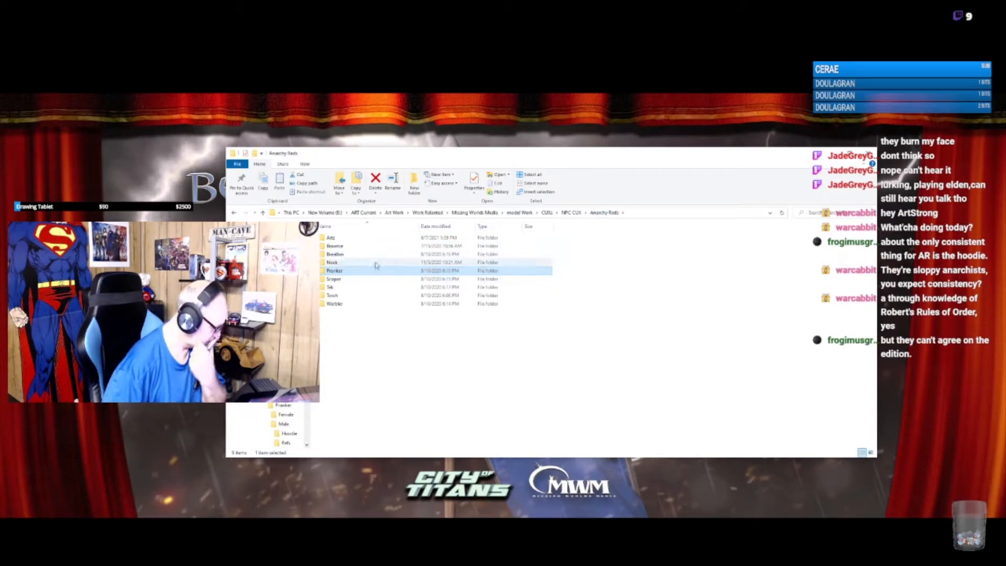
click(352, 241)
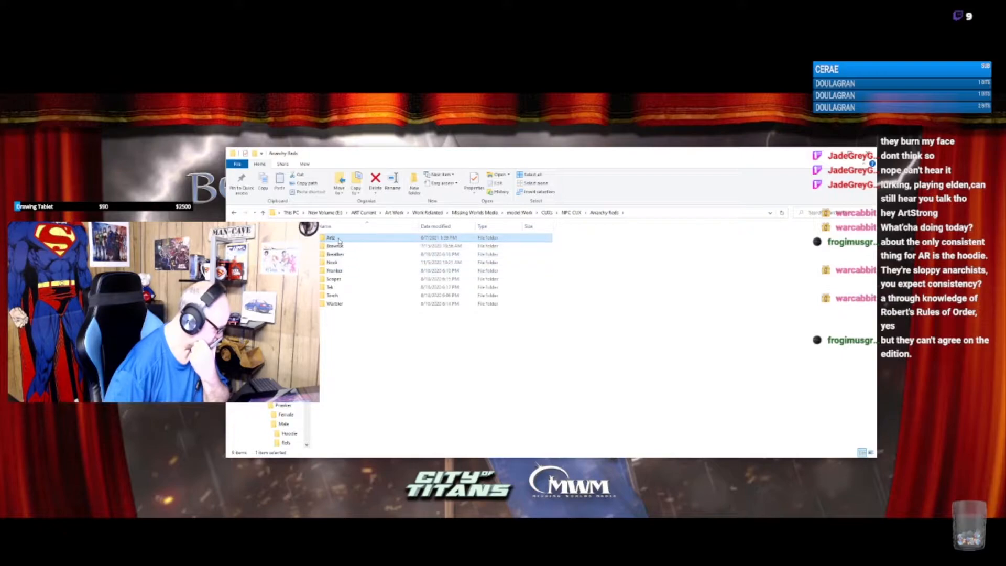
double_click(340, 240)
double_click(336, 245)
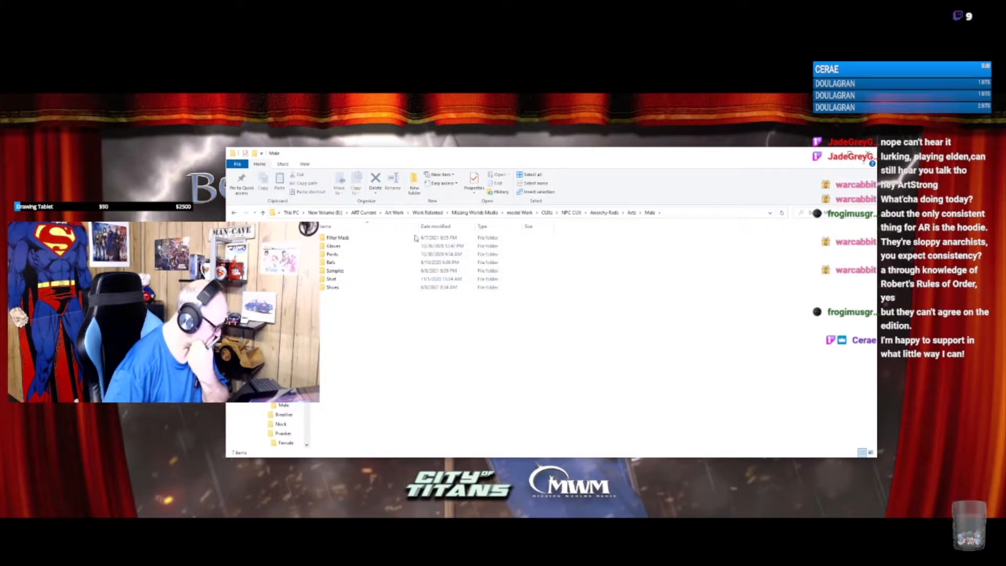
- Go back up through the NPC CUX and model Work folders to the Missing Worlds Media folder
click(572, 212)
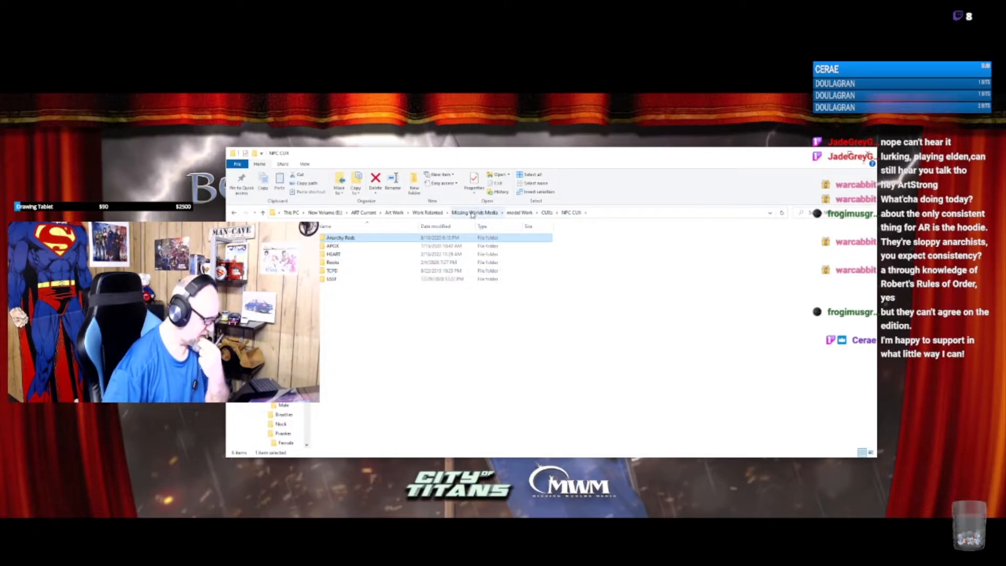
click(520, 213)
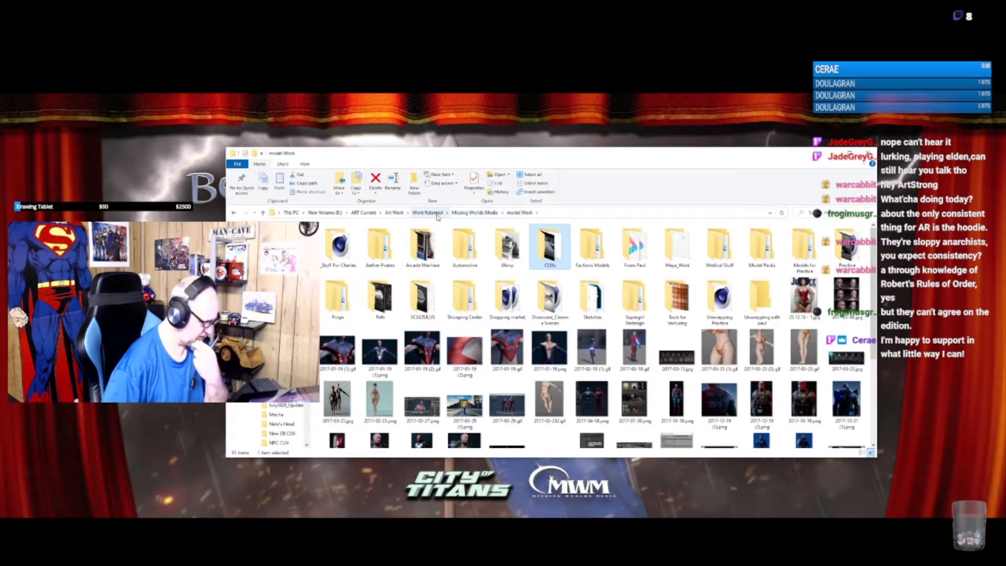
click(471, 212)
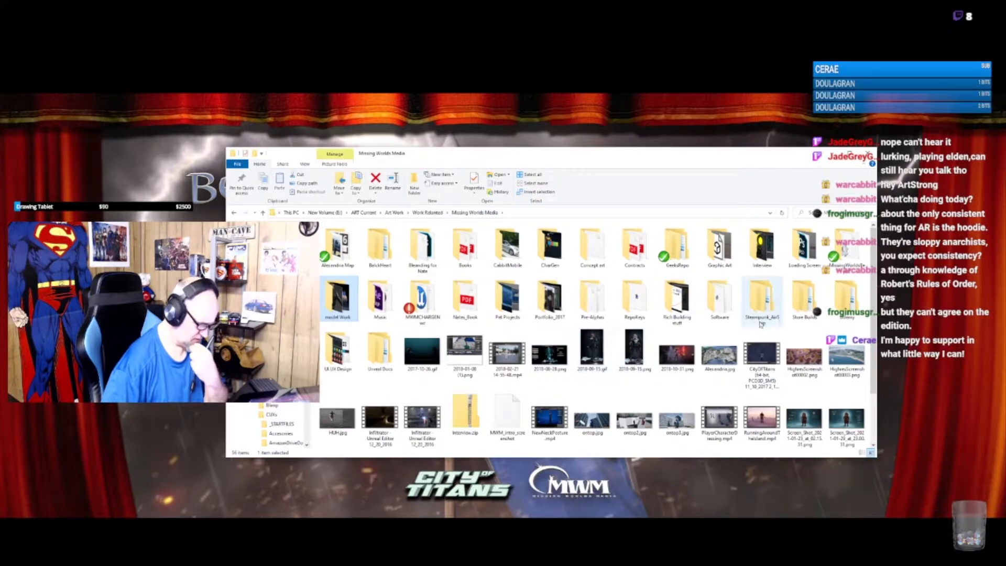
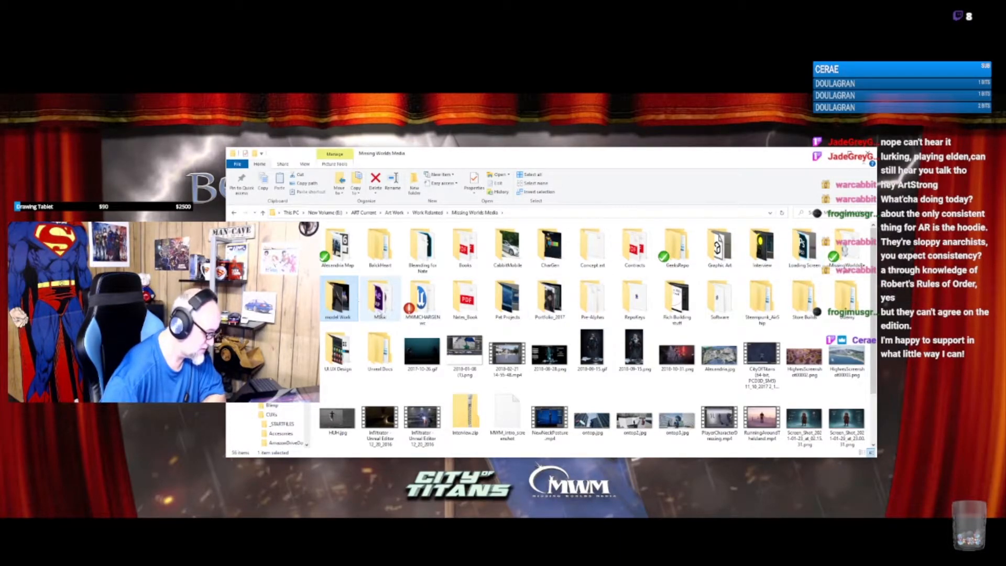
- Browse through model Work to Personal Projects > Titan Armor, open Titan_Armor.ZPR in ZBrush full screen, and look over the armored figure
double_click(338, 298)
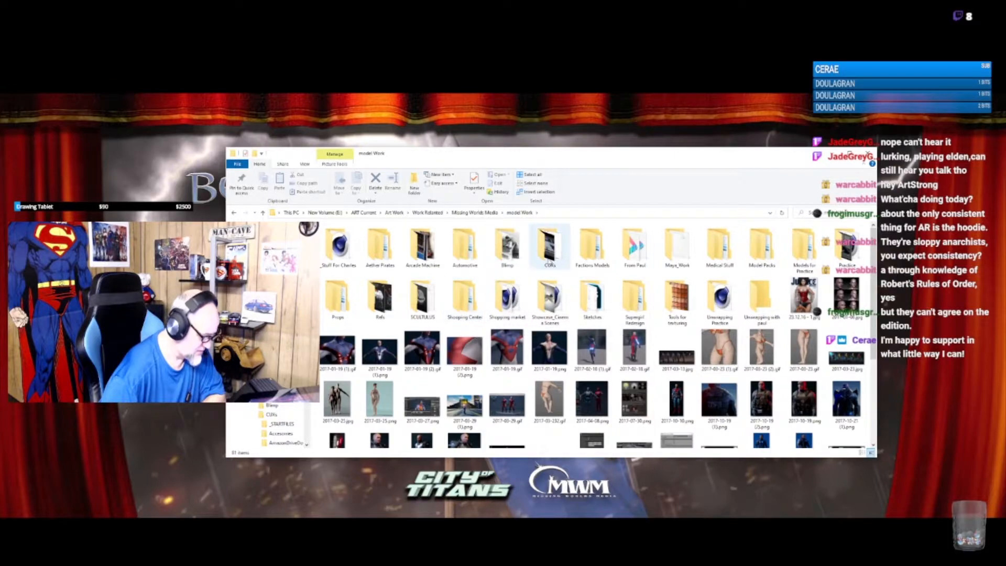
double_click(549, 247)
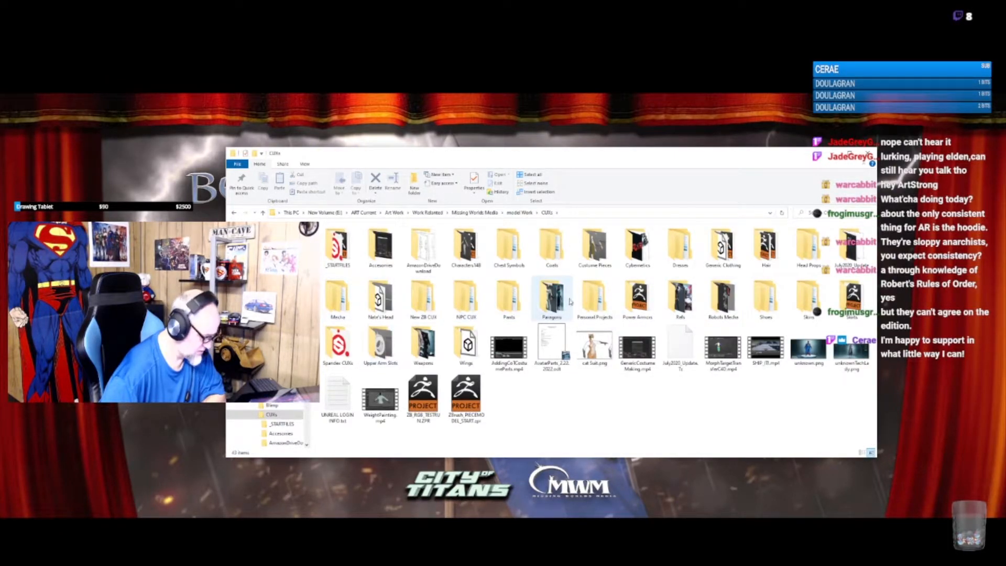
double_click(594, 298)
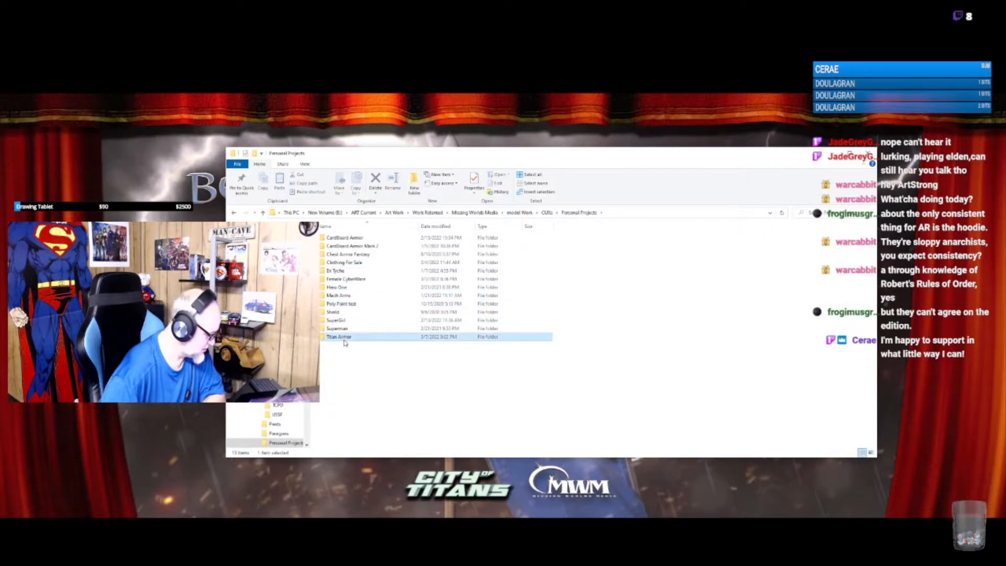
double_click(339, 336)
click(509, 249)
double_click(510, 250)
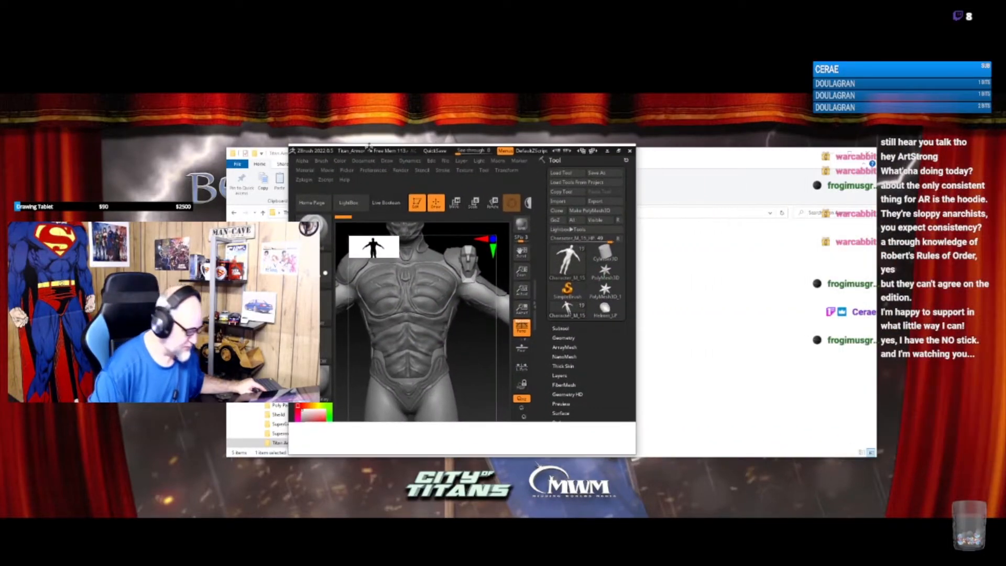
click(623, 152)
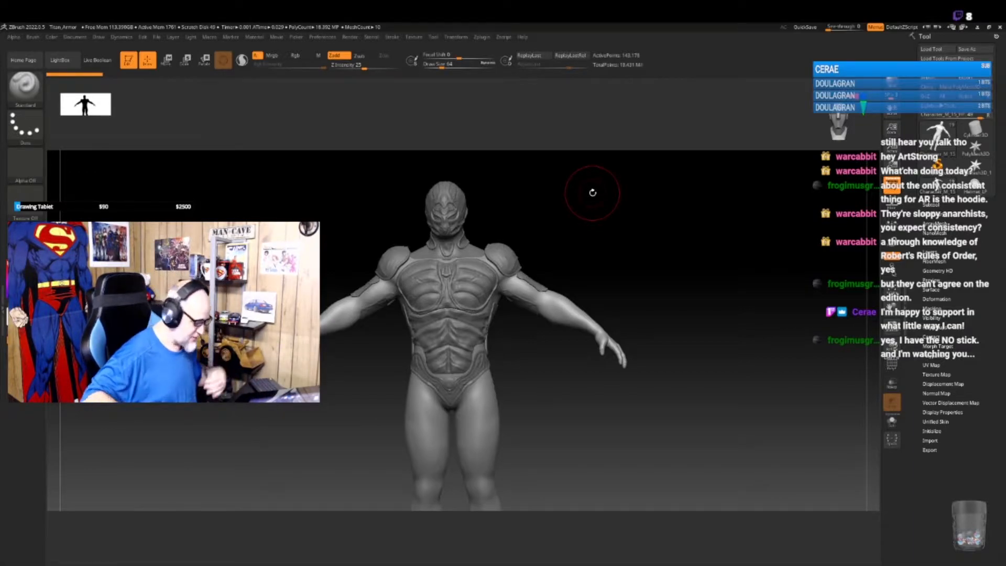
mouse_move(626, 406)
mouse_down()
mouse_move(591, 409)
mouse_move(614, 400)
mouse_move(621, 411)
mouse_move(570, 423)
mouse_move(611, 422)
mouse_move(541, 400)
mouse_up()
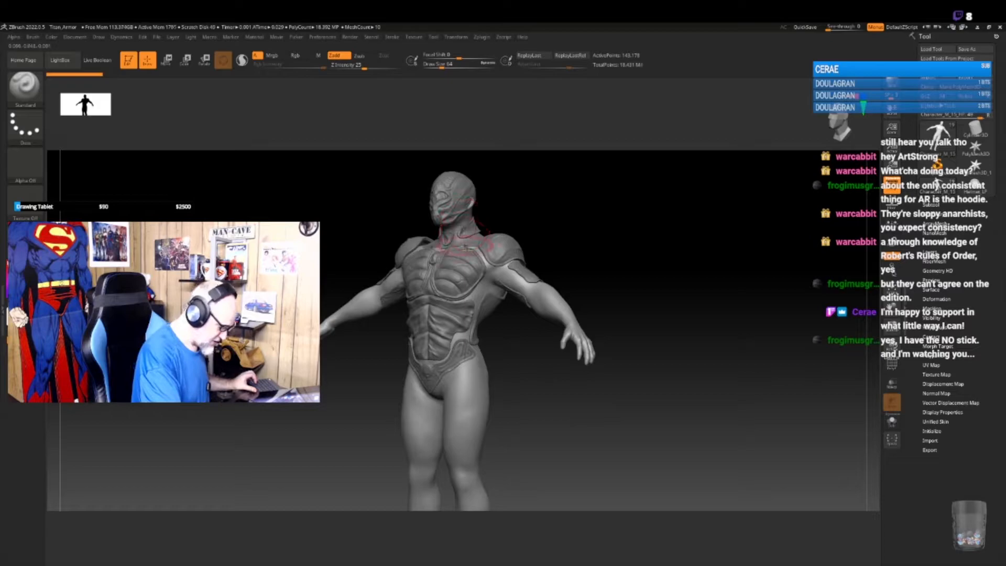
mouse_move(516, 353)
mouse_down()
mouse_move(536, 402)
mouse_move(548, 400)
mouse_move(529, 361)
mouse_up()
alt+drag(548, 416, 551, 394)
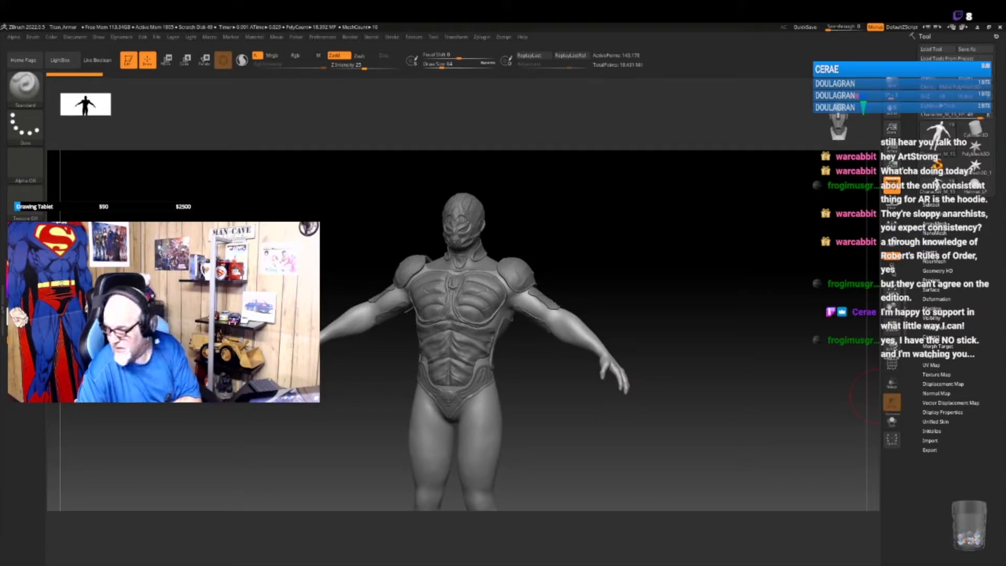
- View the Guyver Dark Hero cover image enlarged from Titan Armor's Refs folder, and return to the ZBrush model
key(alt+Tab)
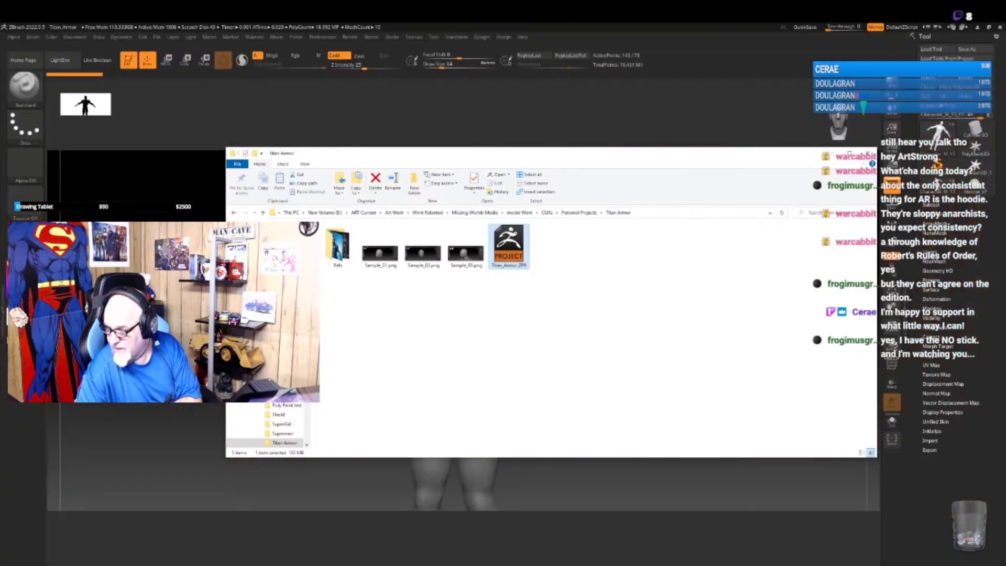
double_click(338, 246)
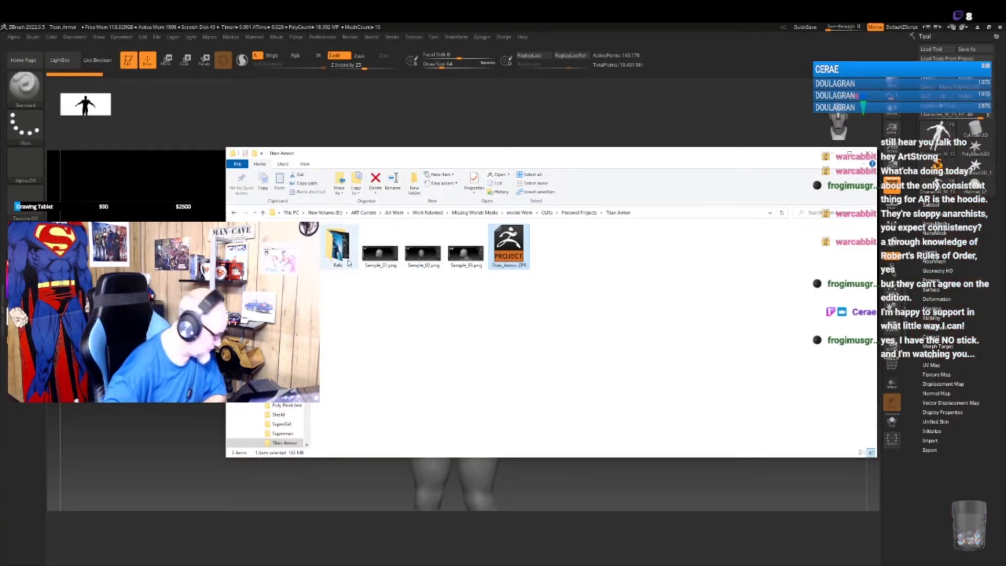
right_click(345, 251)
click(361, 255)
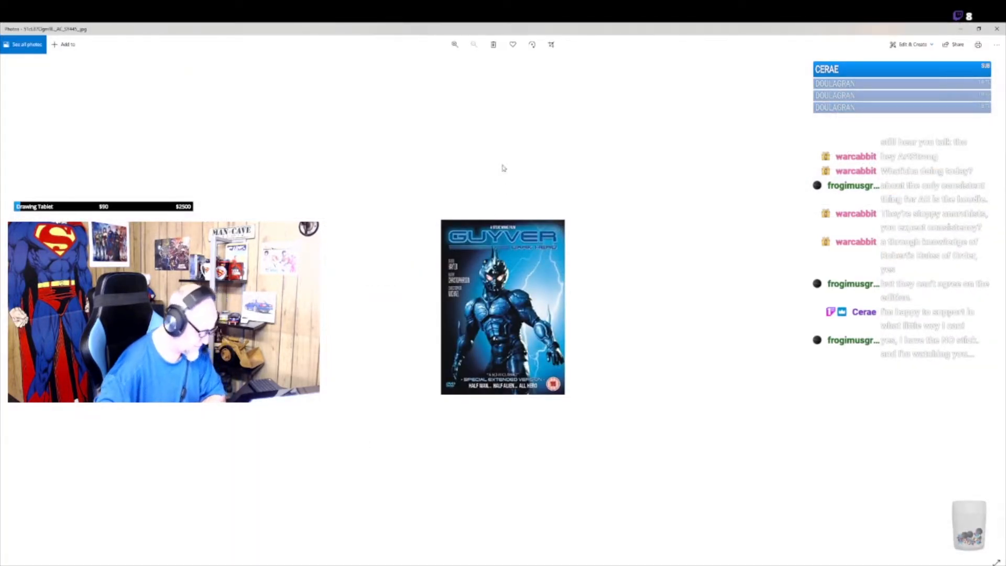
click(455, 46)
click(455, 46)
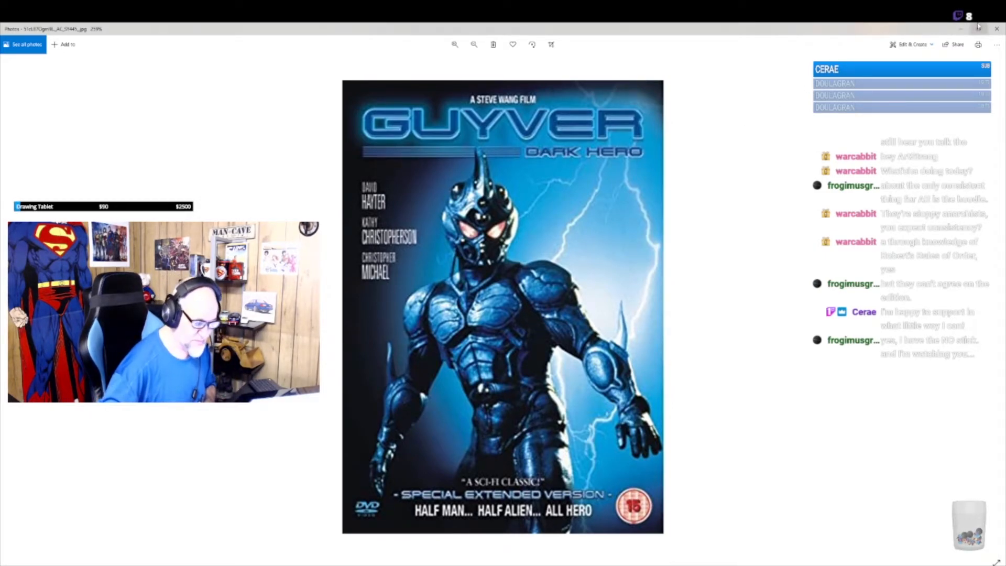
click(1002, 30)
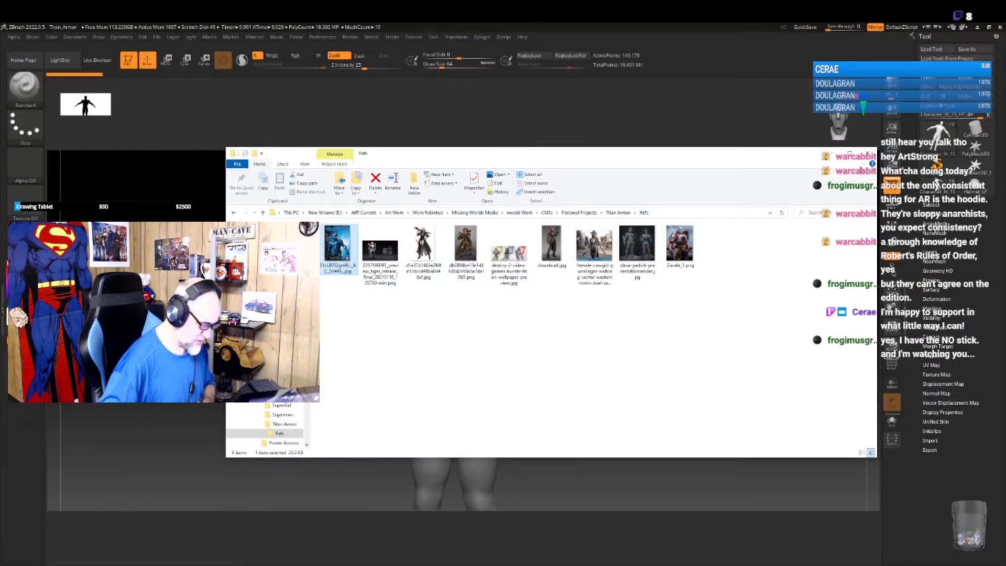
click(831, 153)
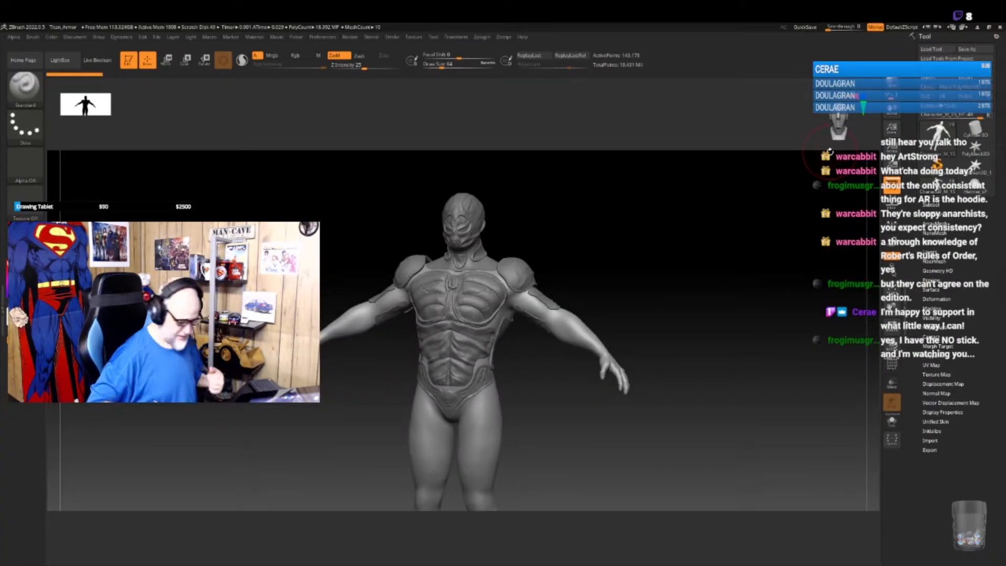
- Start saving the project to a new location, browsing to the Male folder under NPC CUX > Anarchy Rads > Pranker
drag(596, 449, 624, 432)
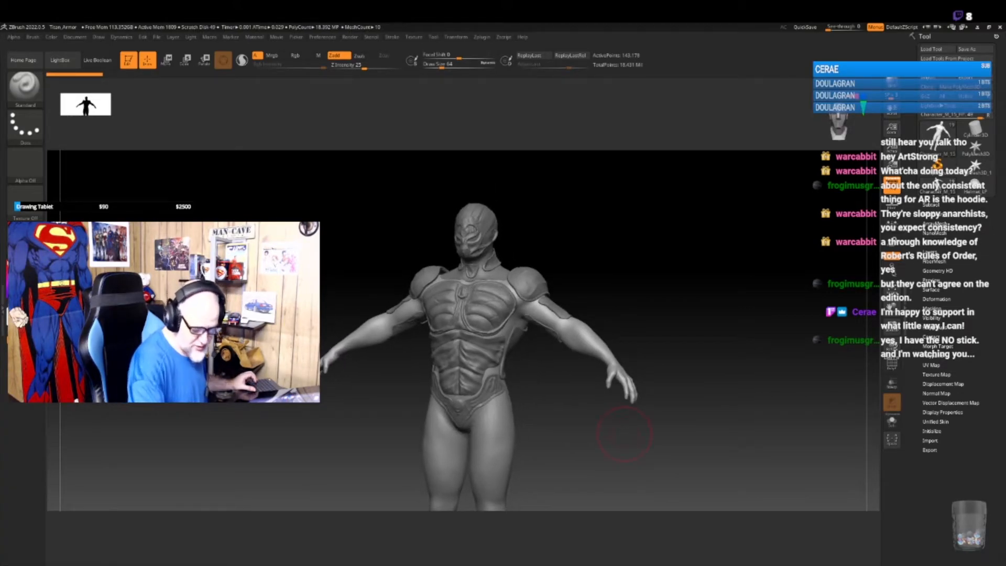
mouse_move(1002, 195)
mouse_down()
mouse_move(1004, 207)
mouse_move(1000, 199)
mouse_up()
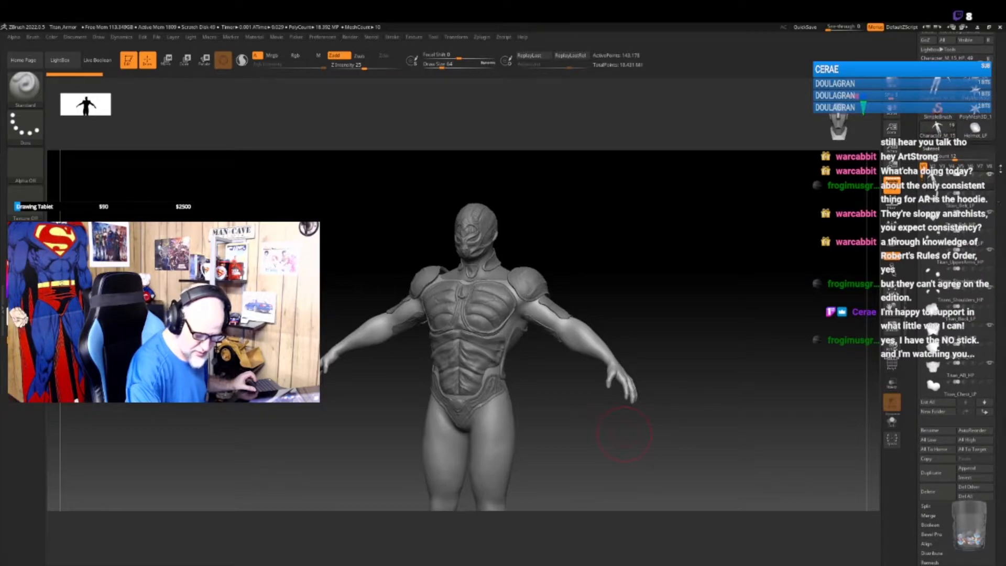
key(ctrl)
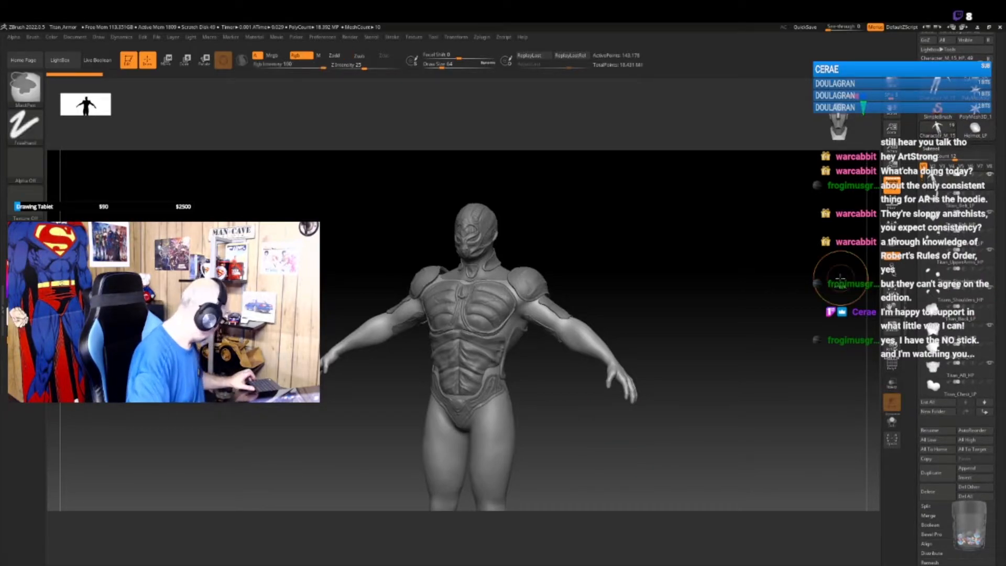
key(ctrl+s)
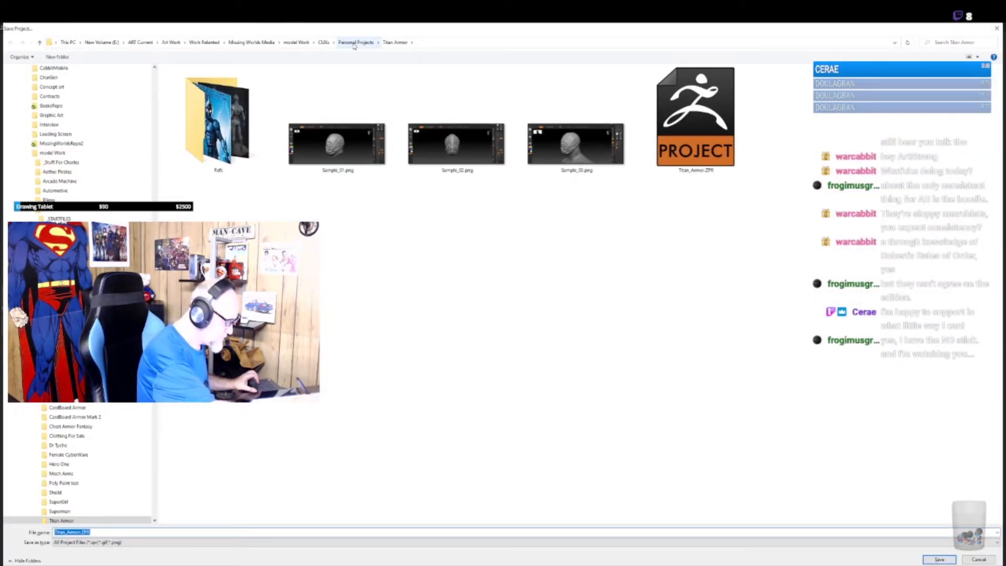
click(323, 42)
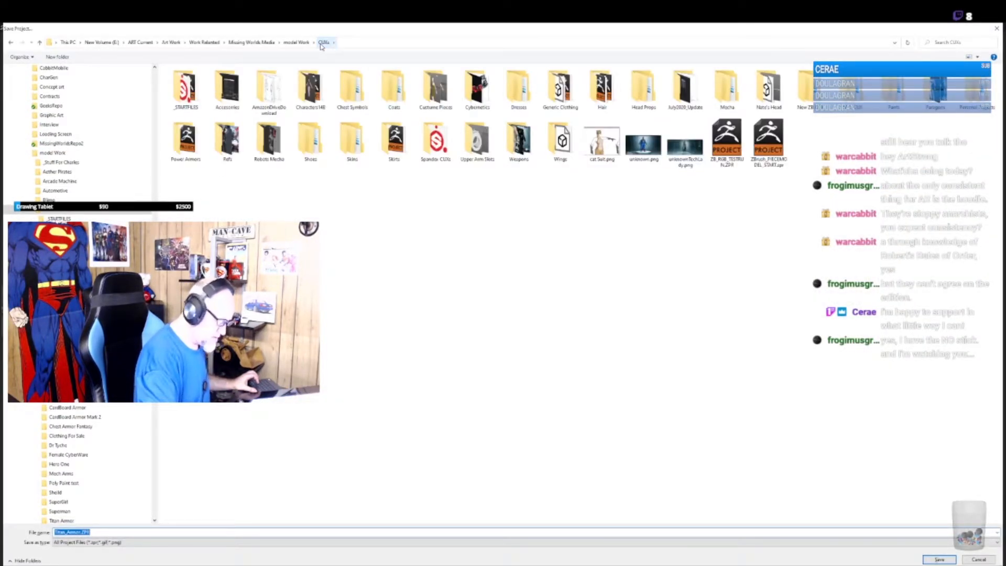
click(833, 113)
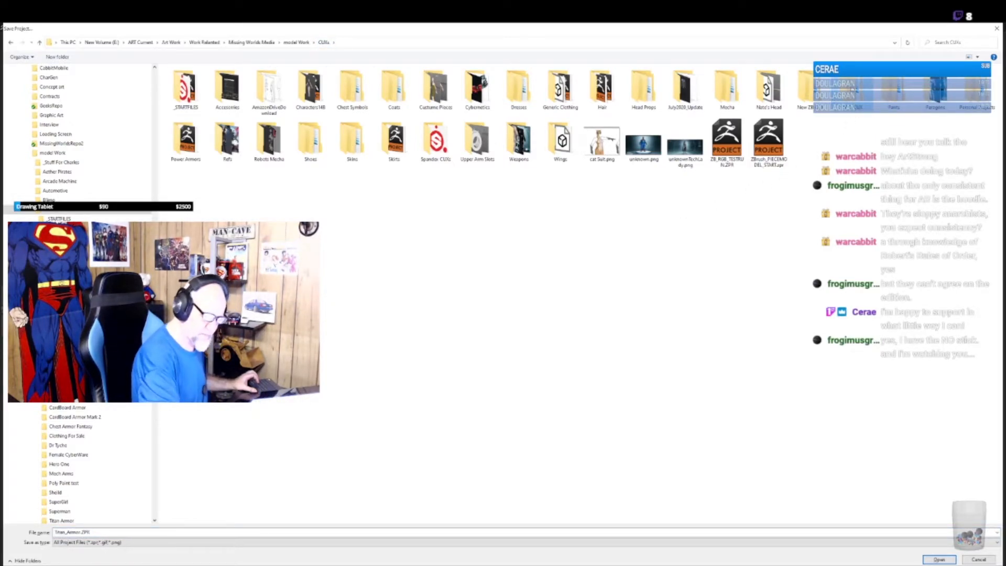
key(Return)
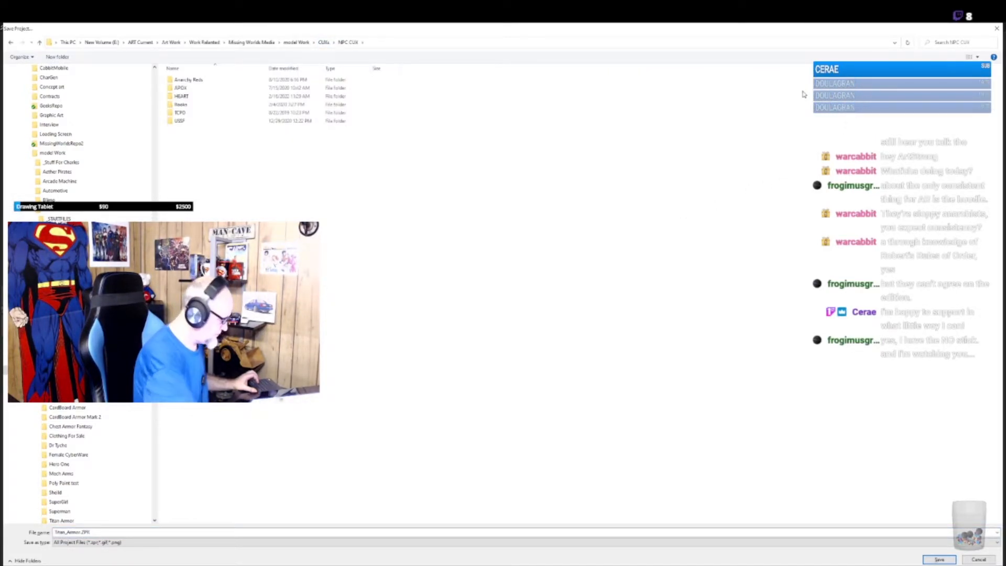
double_click(189, 80)
double_click(182, 113)
double_click(186, 88)
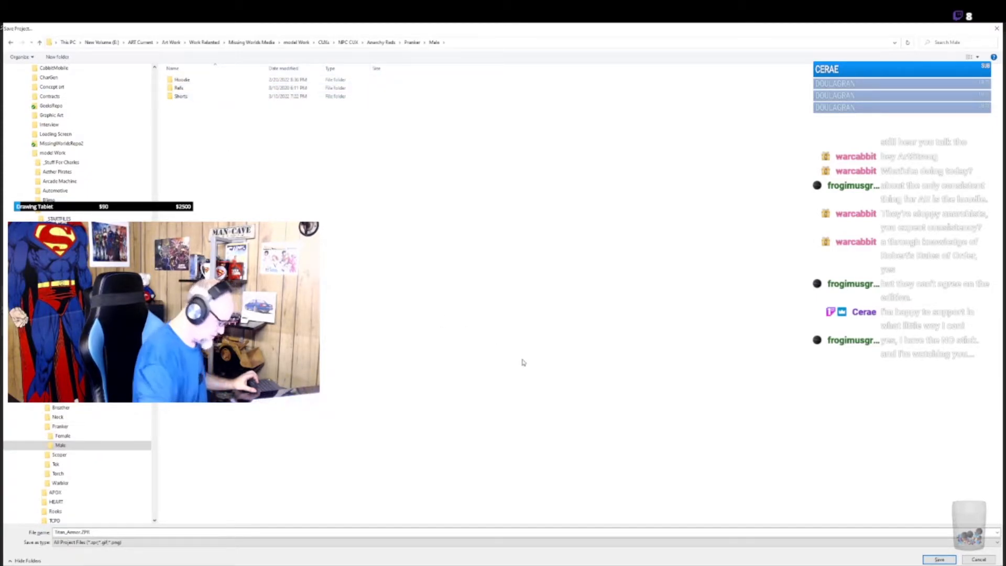
- Create a Boots folder inside the Male folder and save the project in it as AR_Pranker_Boots
click(52, 57)
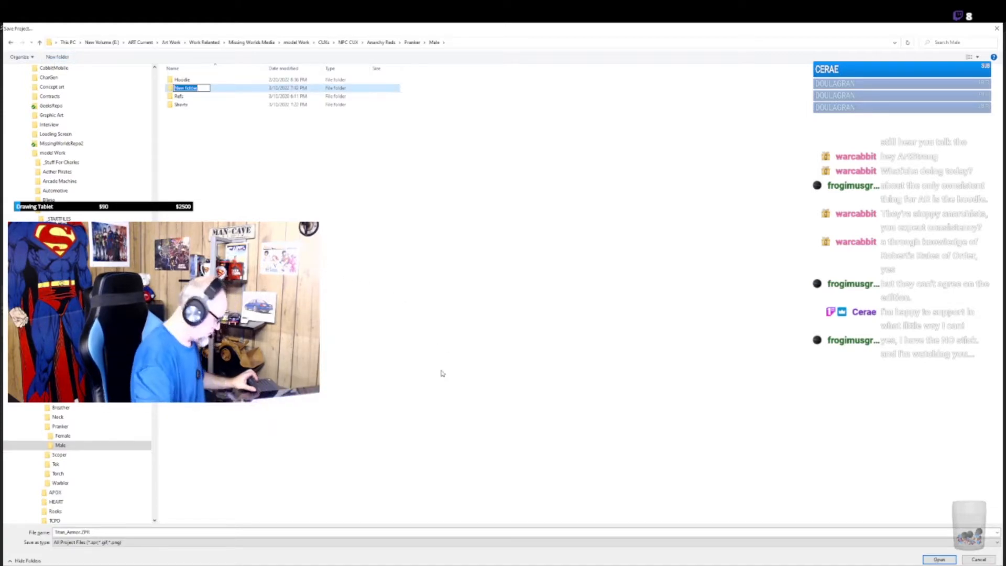
text(Boots)
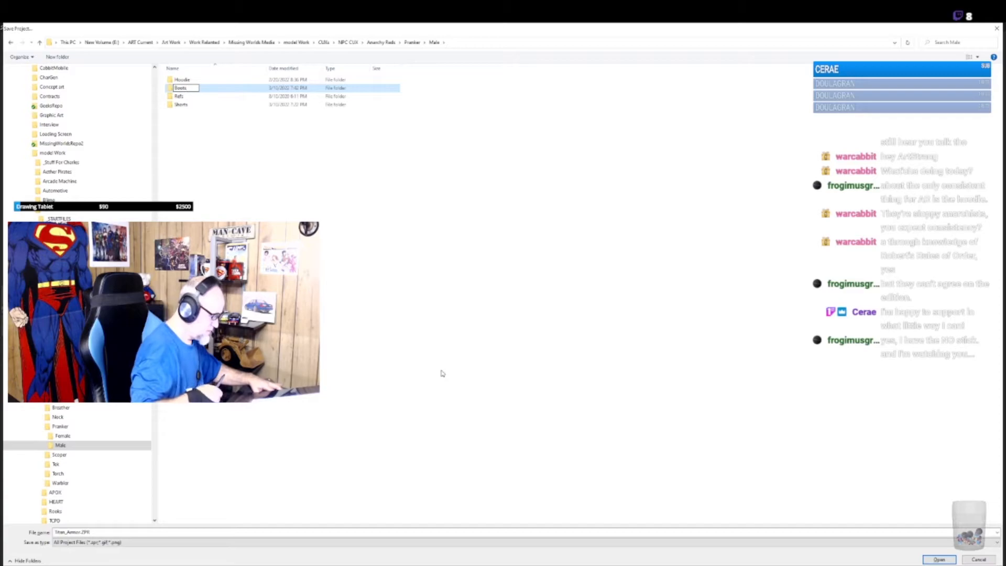
key(Return)
double_click(184, 81)
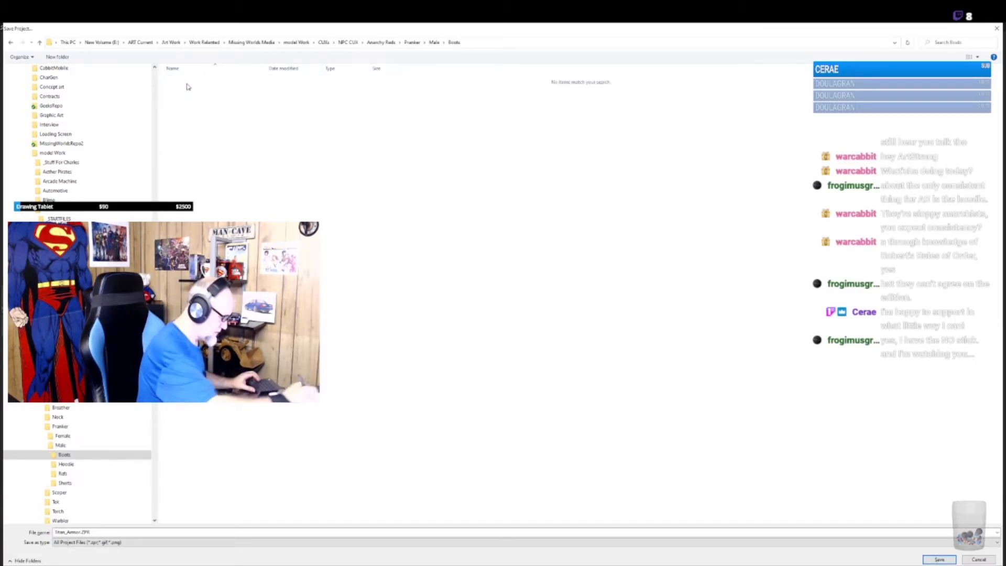
click(134, 533)
text(AR_Pranker_Boots)
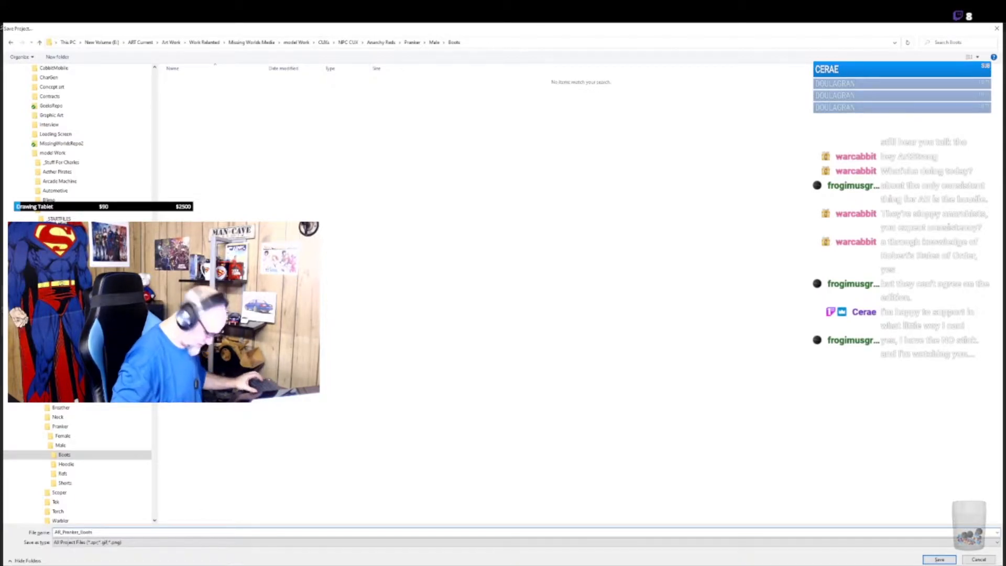
click(939, 560)
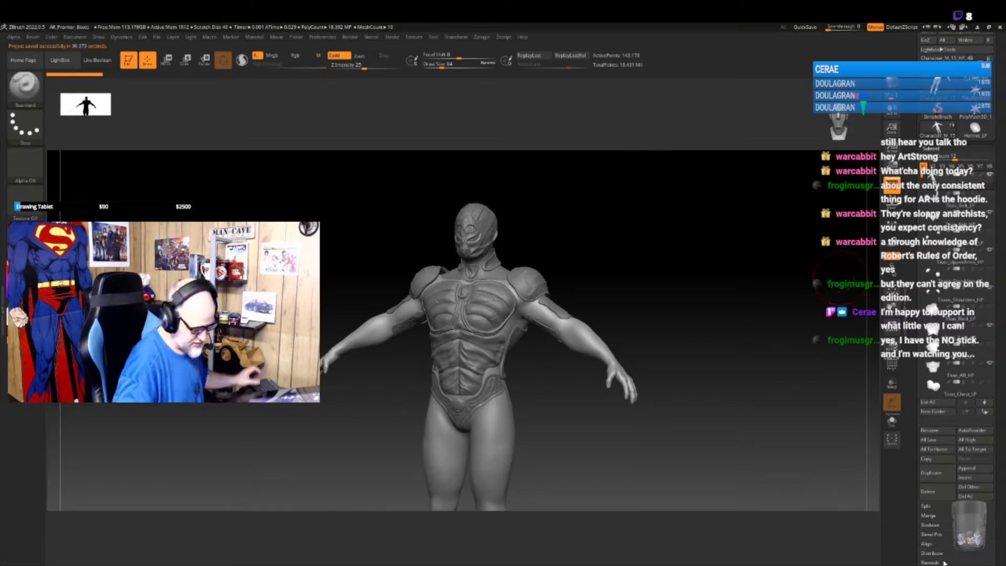
- Delete all the Titan armor subtools, starting with the belt, leaving only the male base body
click(947, 200)
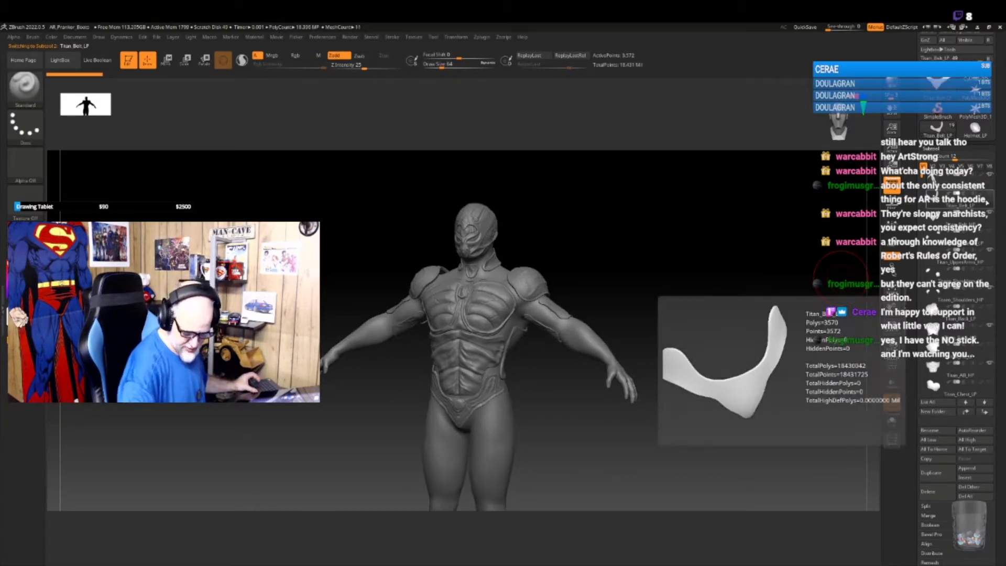
click(938, 496)
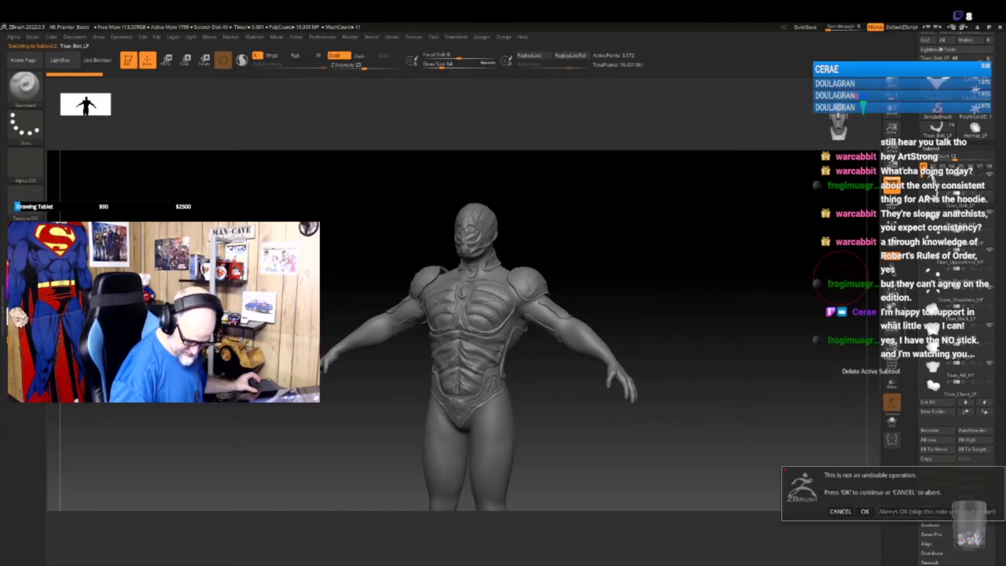
click(866, 512)
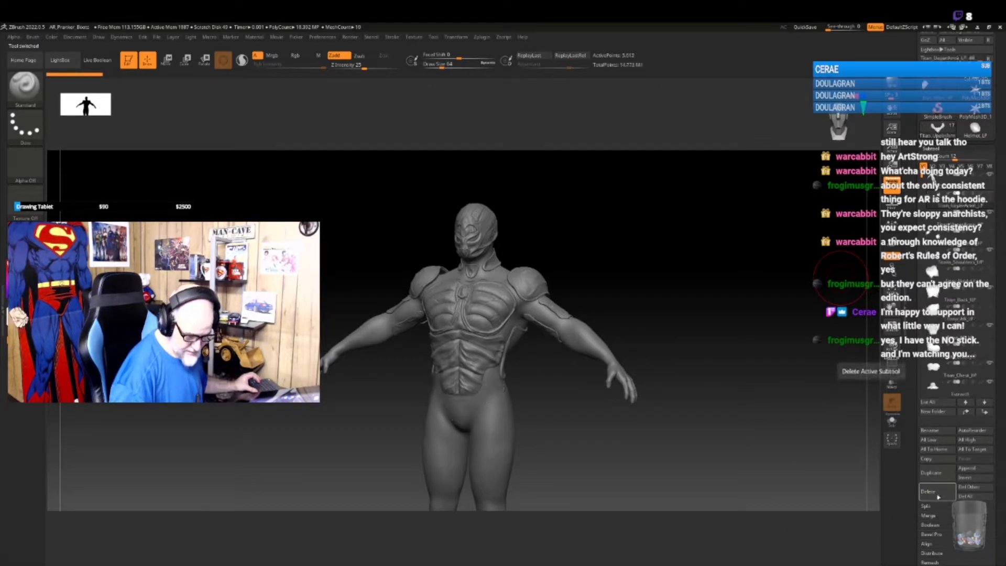
click(938, 492)
click(938, 492)
click(938, 492)
click(938, 492)
click(938, 491)
click(938, 492)
click(939, 492)
click(939, 492)
click(938, 492)
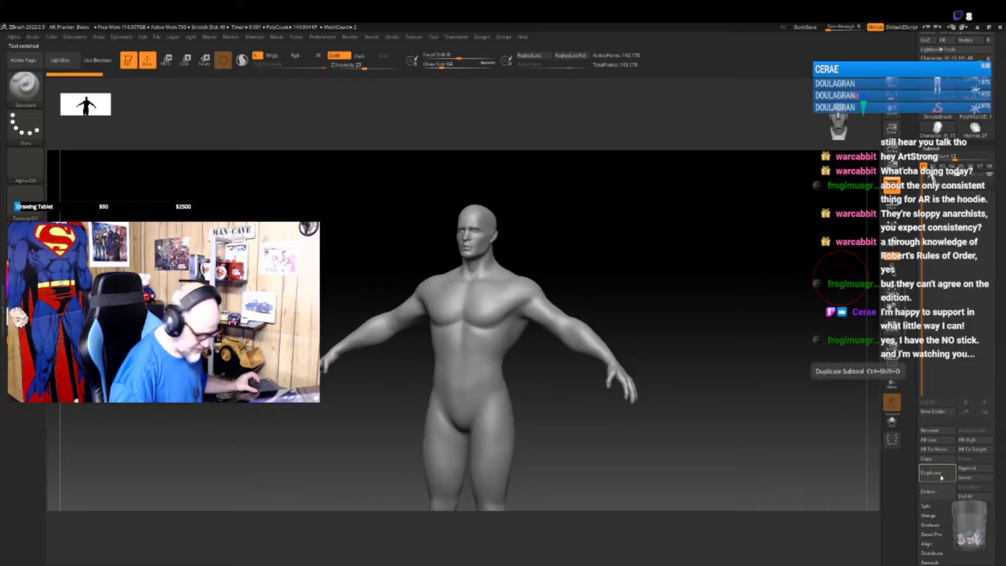
- Import MaleGenericBoots.fbx from the Generic Clothing folder under CUXs as a 3D mesh, accepting the import options
drag(573, 456, 588, 406)
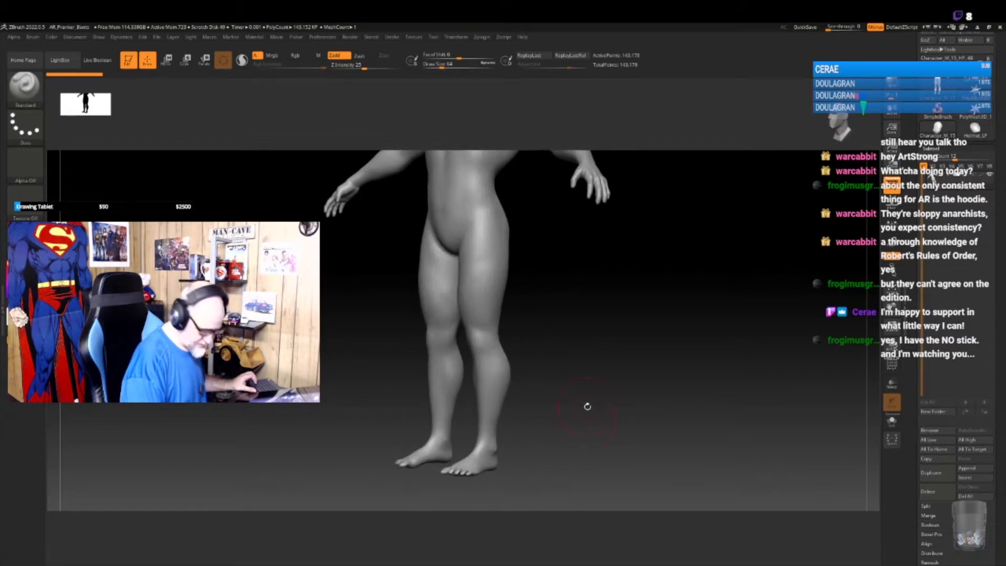
scroll(999, 310, up, 3)
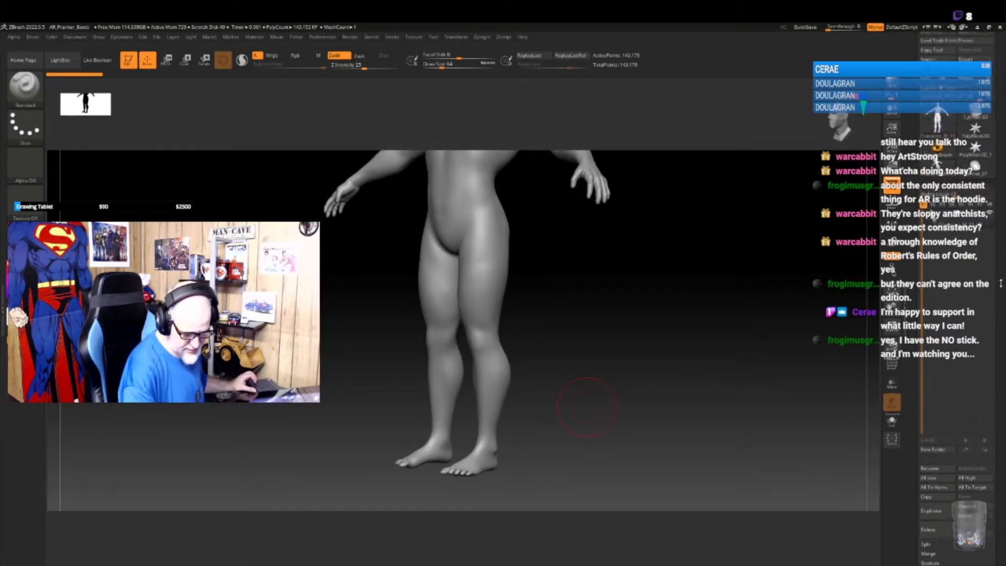
click(932, 77)
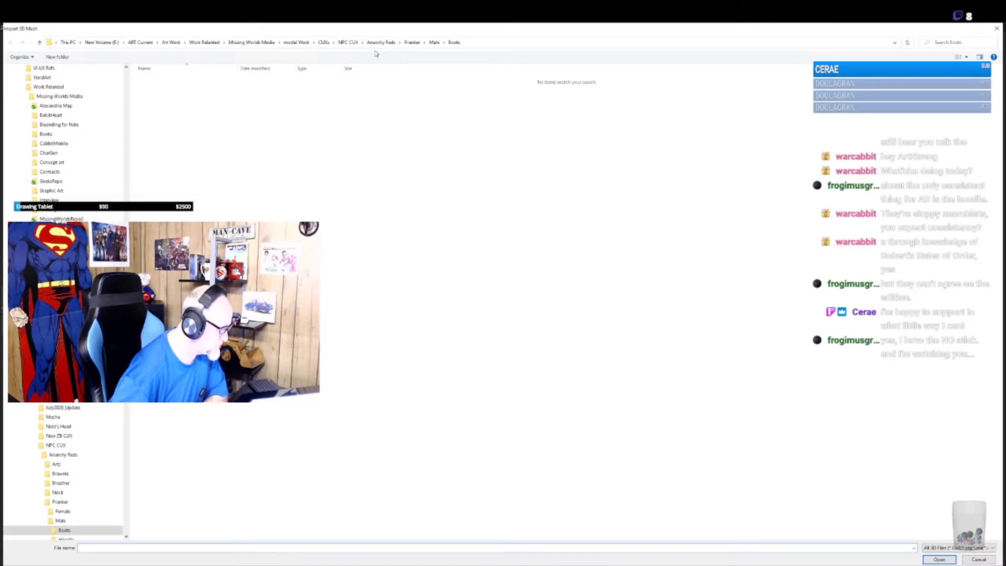
click(347, 42)
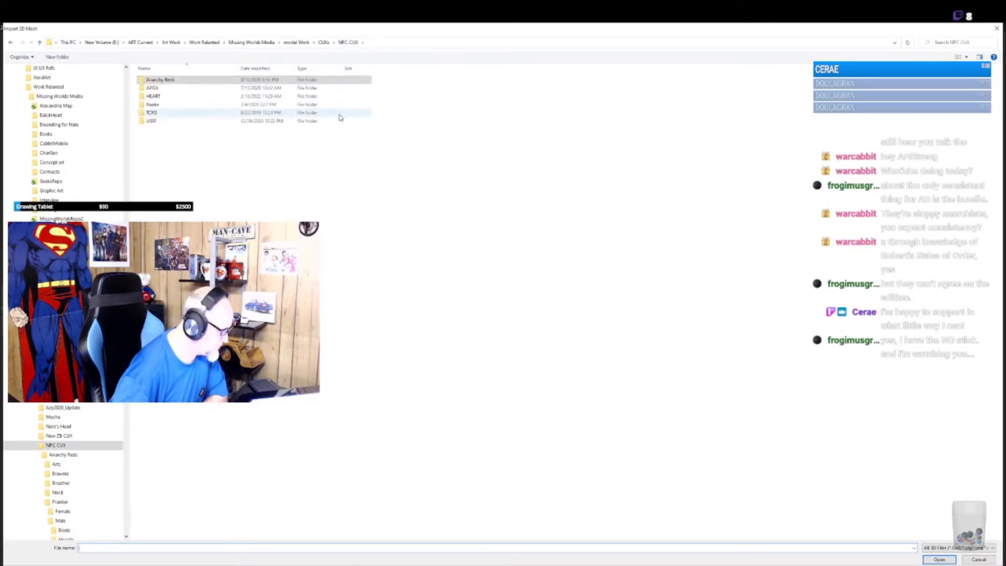
click(323, 42)
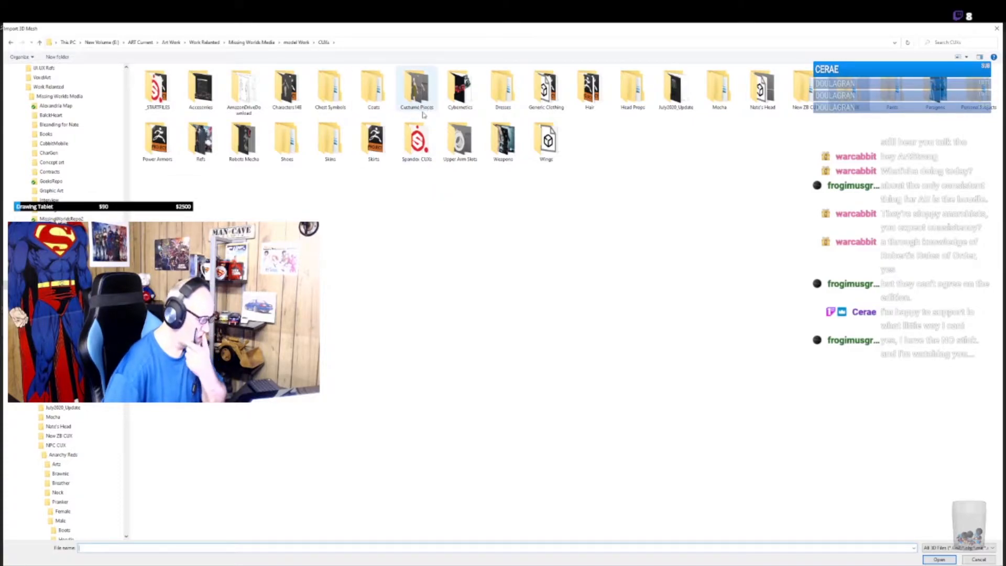
double_click(545, 94)
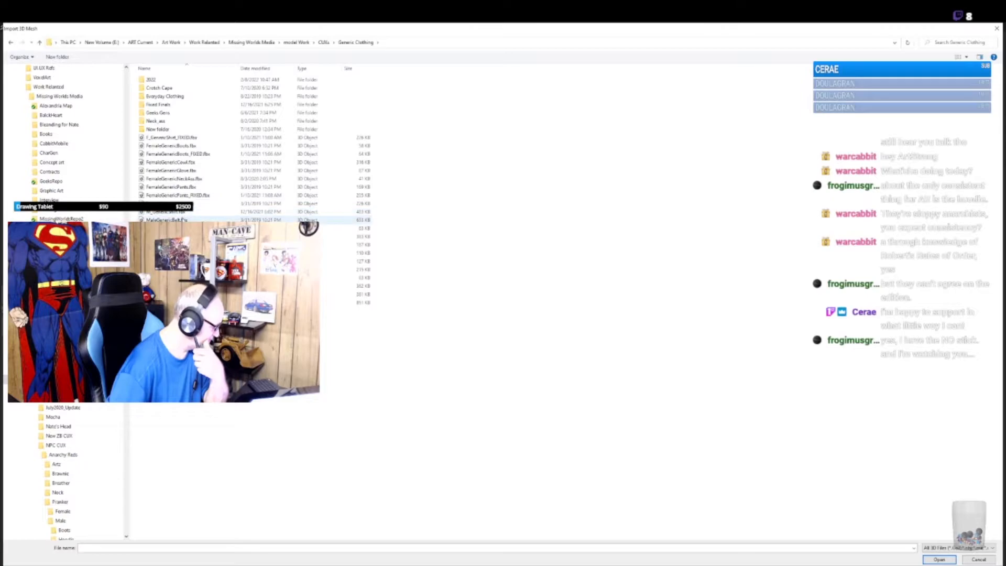
click(361, 228)
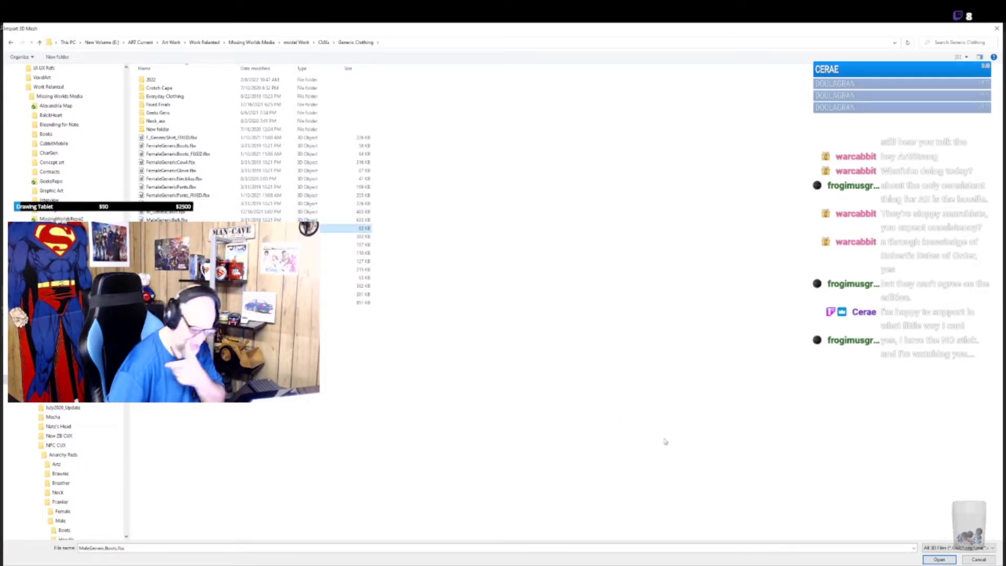
click(940, 560)
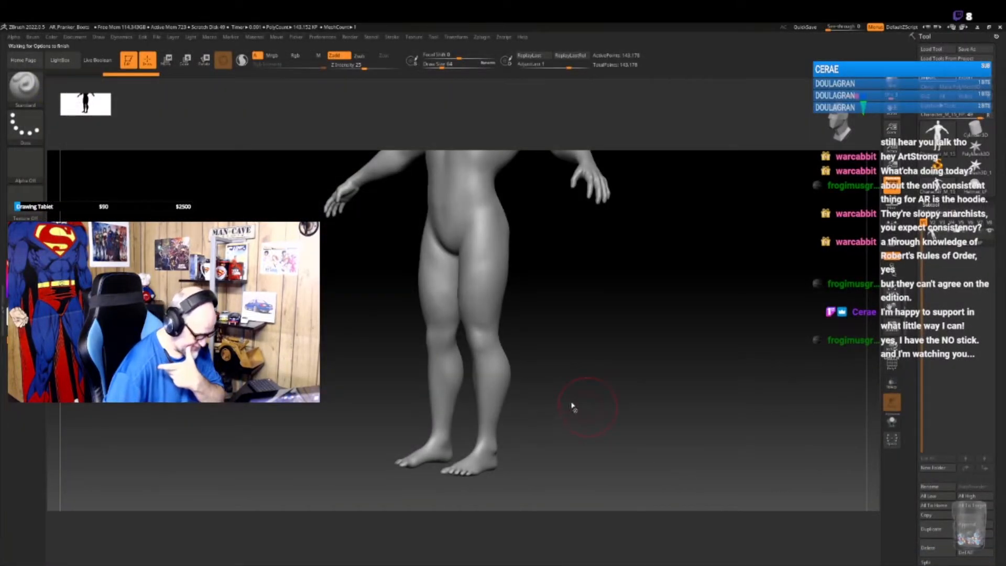
click(487, 391)
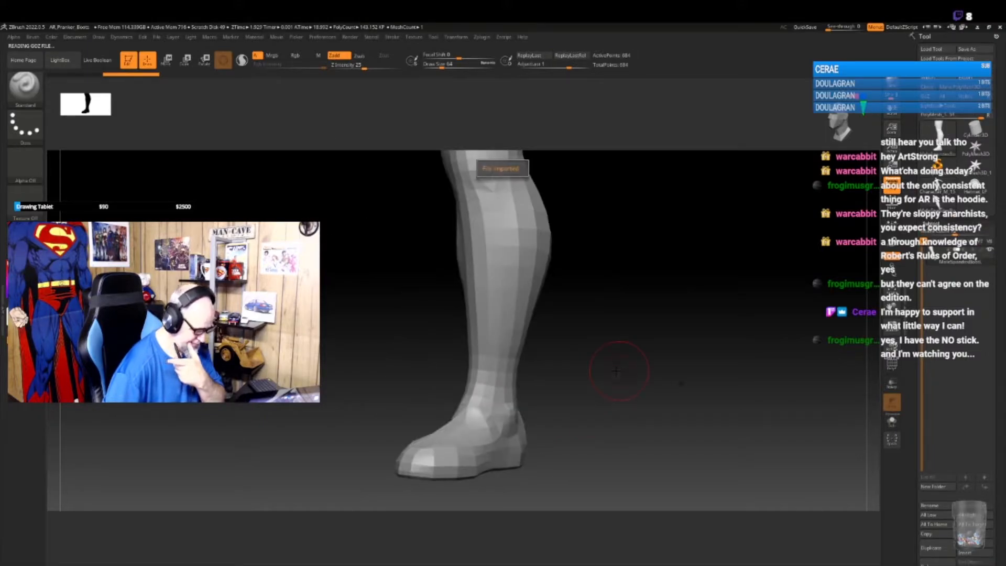
- Switch back to the male body tool and append the imported boot mesh to it as a subtool
click(938, 195)
click(938, 195)
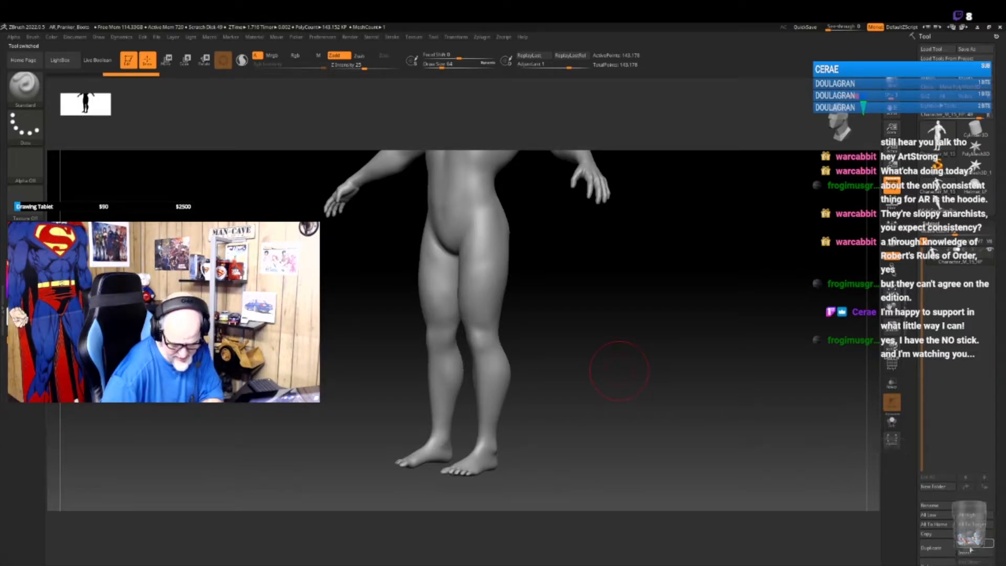
click(969, 529)
click(665, 477)
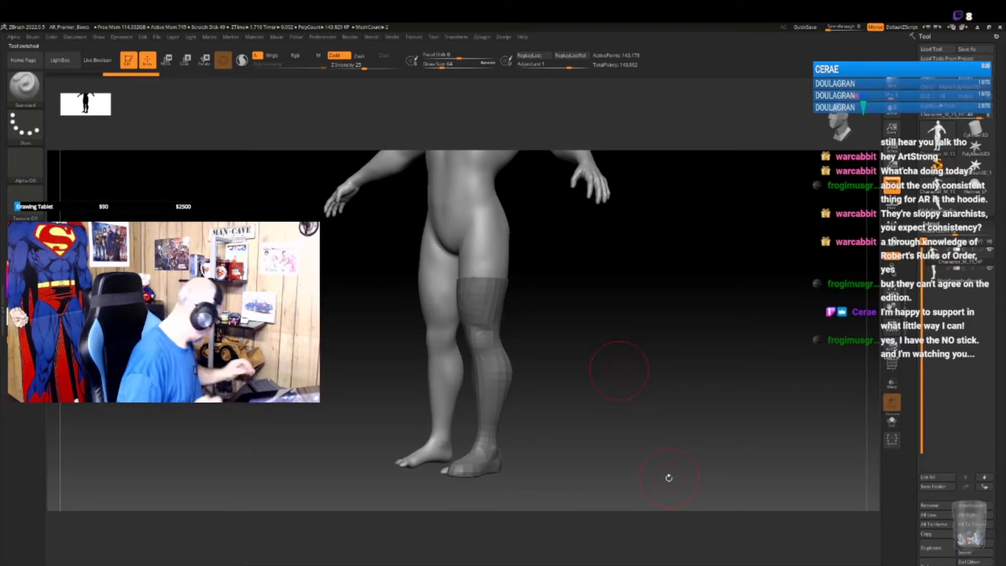
mouse_move(669, 478)
mouse_down()
mouse_move(571, 392)
mouse_move(589, 395)
mouse_move(582, 411)
mouse_move(606, 416)
mouse_move(606, 426)
mouse_move(608, 418)
mouse_move(596, 420)
mouse_move(595, 398)
mouse_move(600, 426)
mouse_move(606, 416)
mouse_move(577, 434)
mouse_move(658, 418)
mouse_up()
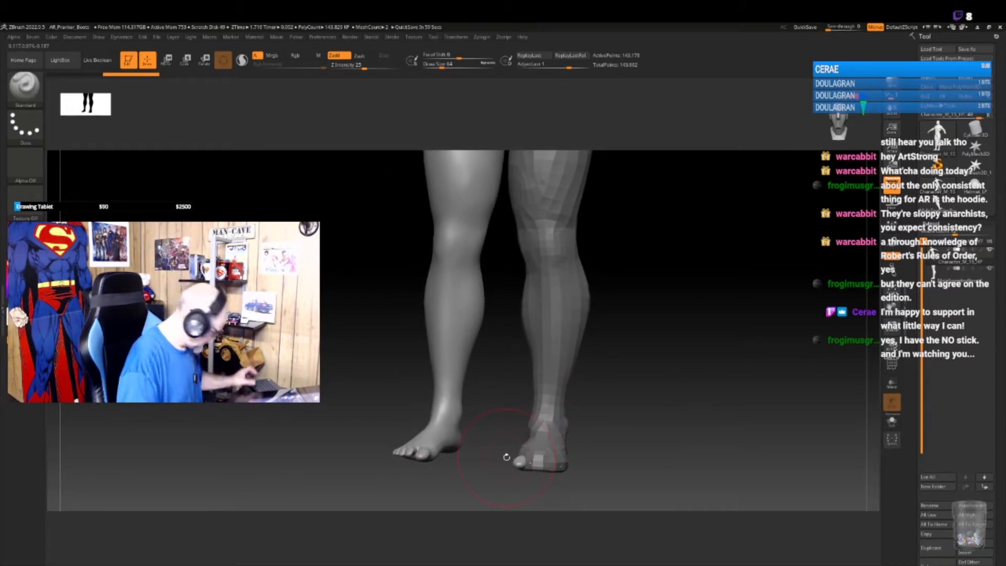
drag(627, 424, 613, 394)
alt+drag(609, 338, 620, 407)
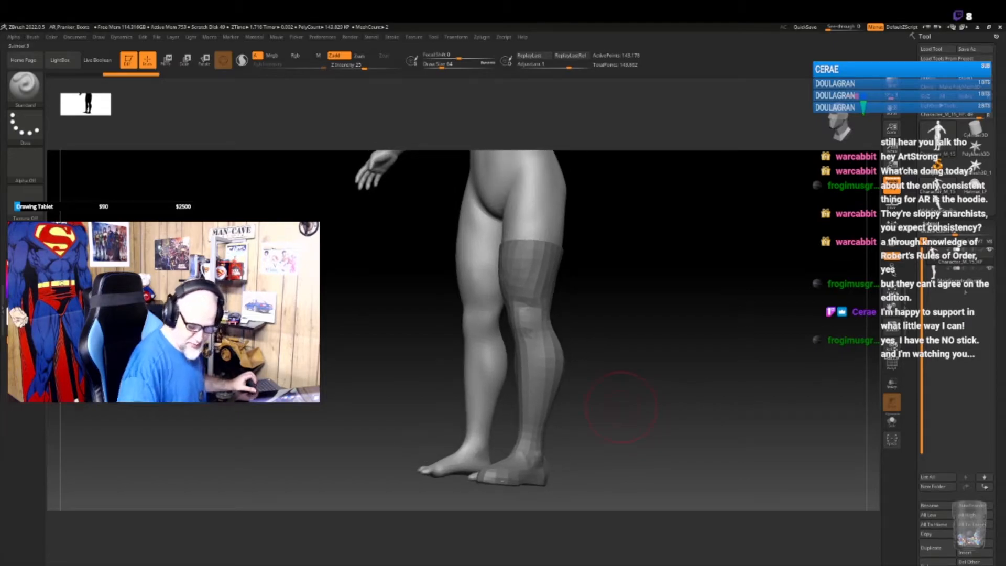
- Select the appended boot subtool and duplicate it
click(974, 276)
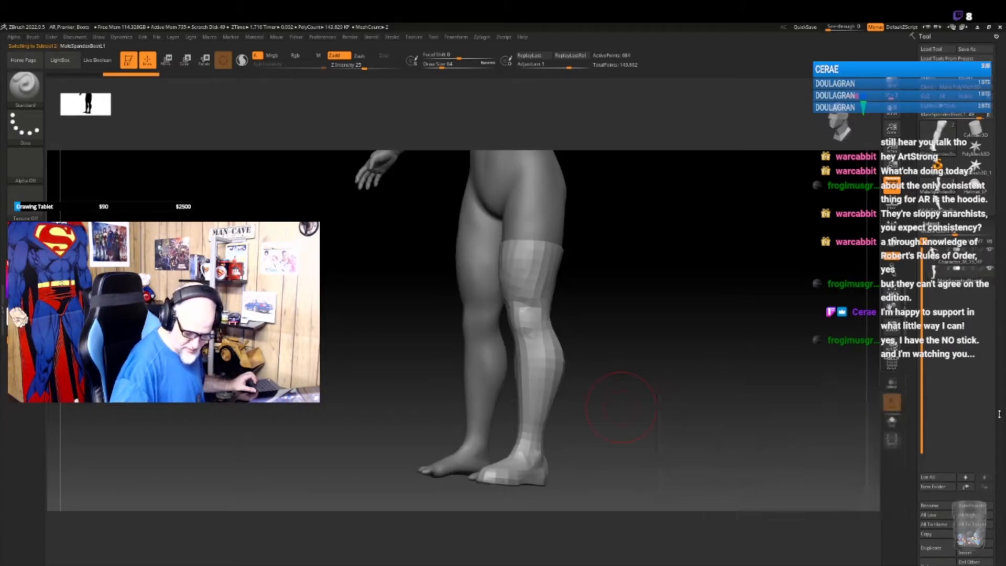
drag(1004, 414, 995, 374)
drag(1003, 425, 996, 423)
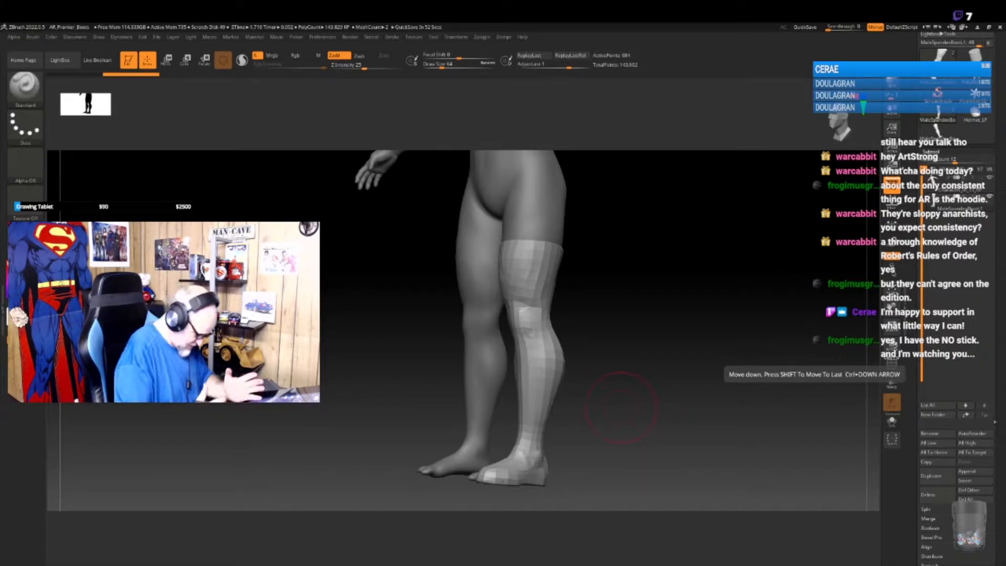
drag(606, 445, 628, 441)
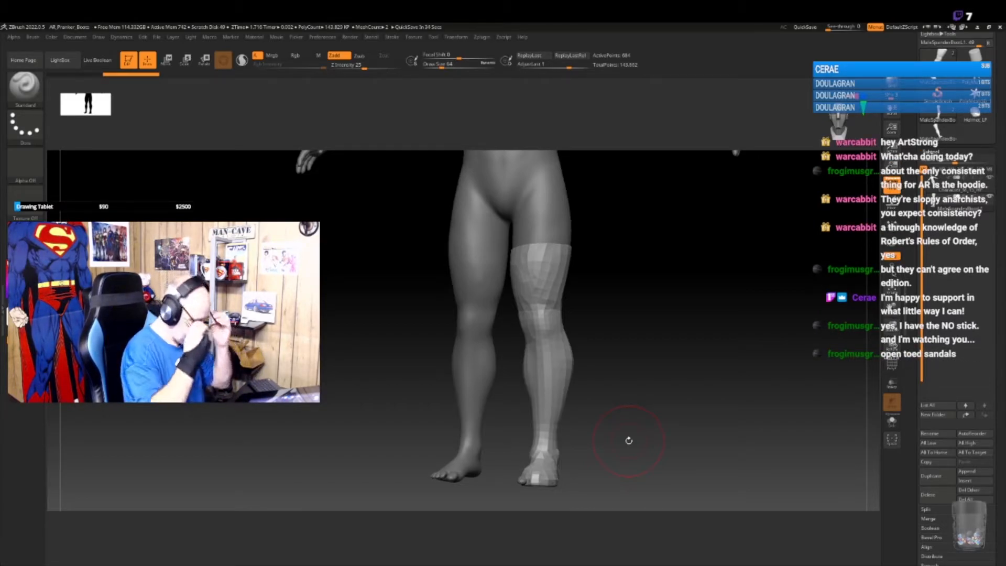
mouse_move(658, 406)
mouse_down()
mouse_move(647, 415)
mouse_move(656, 416)
mouse_up()
key(Down)
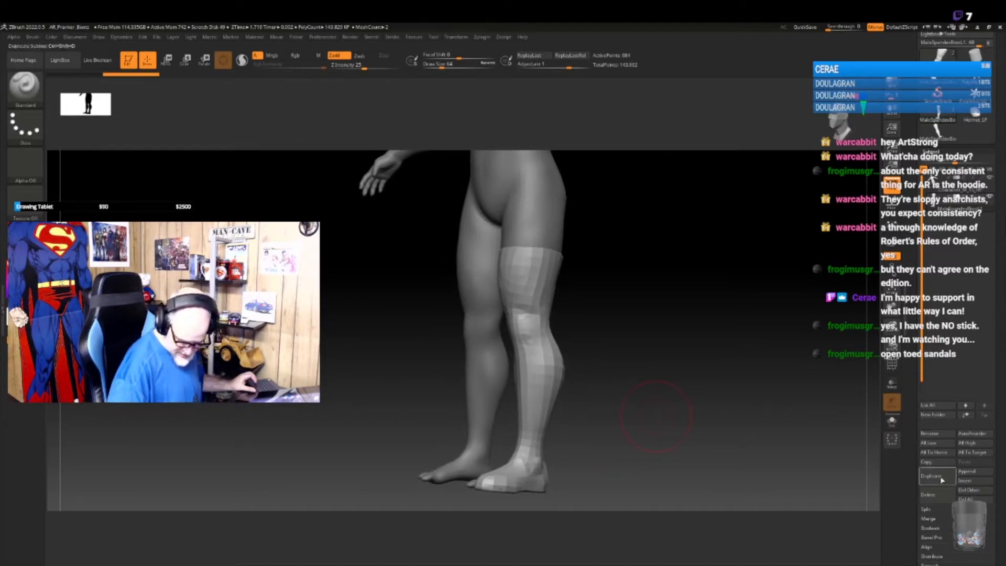
- Rename the duplicated boot subtool as AR_Pranker_M_Boots_HP
click(930, 433)
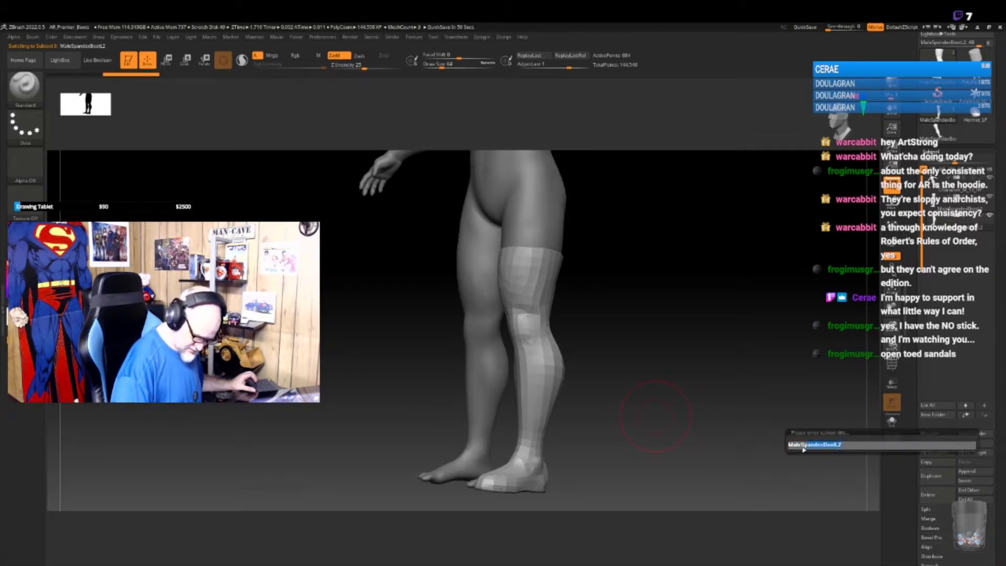
text(AR_)
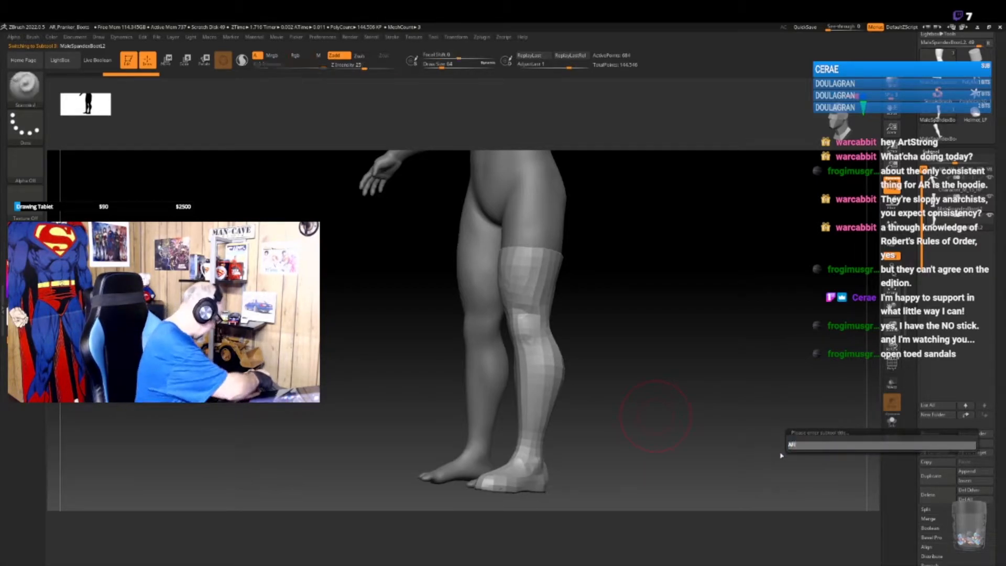
text(P)
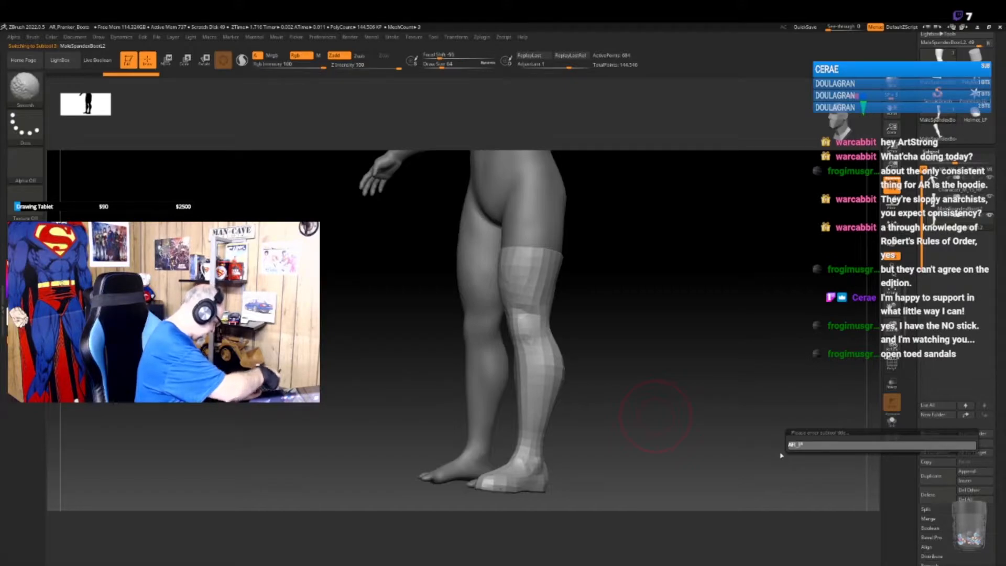
text(vanker)
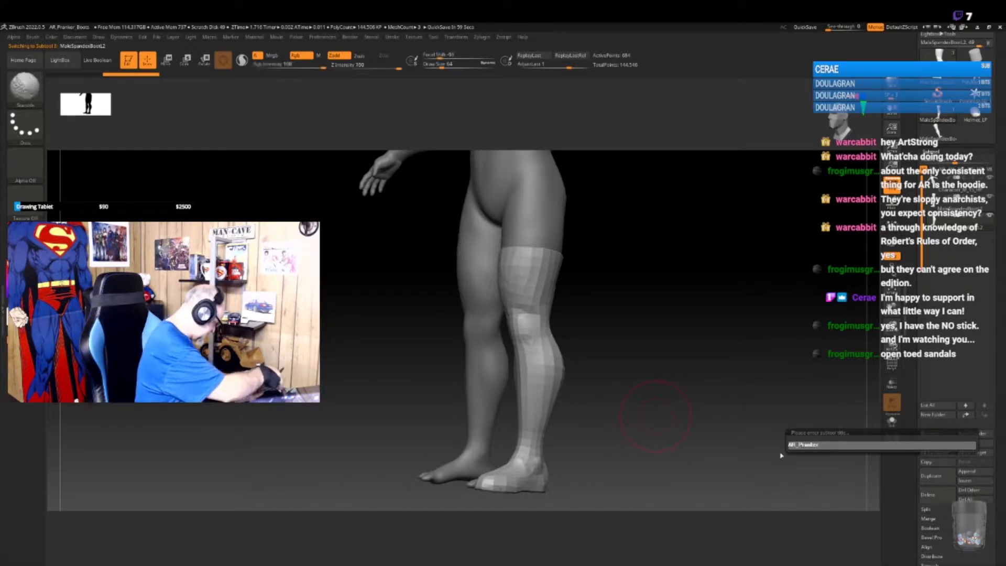
text(_M_)
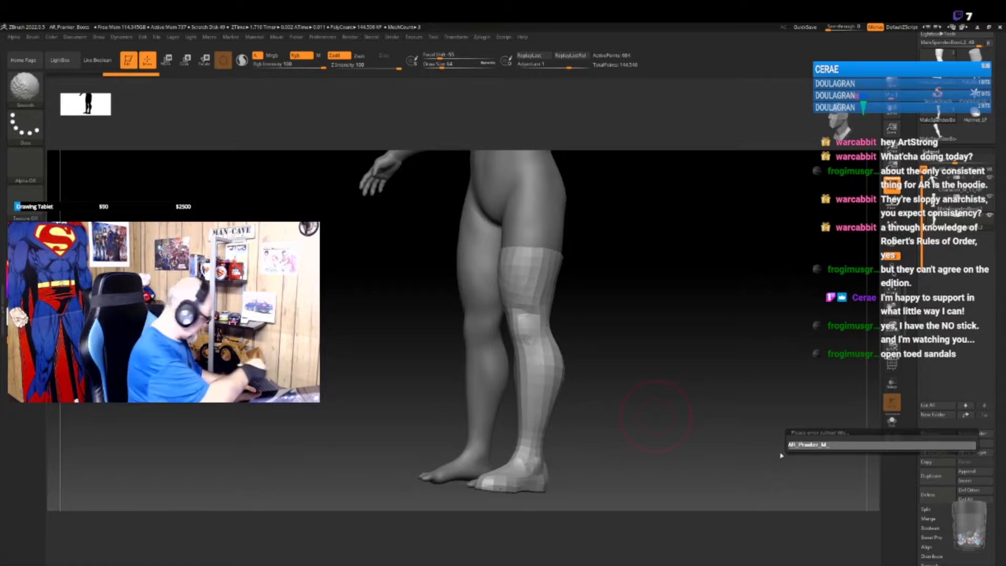
text(Boot)
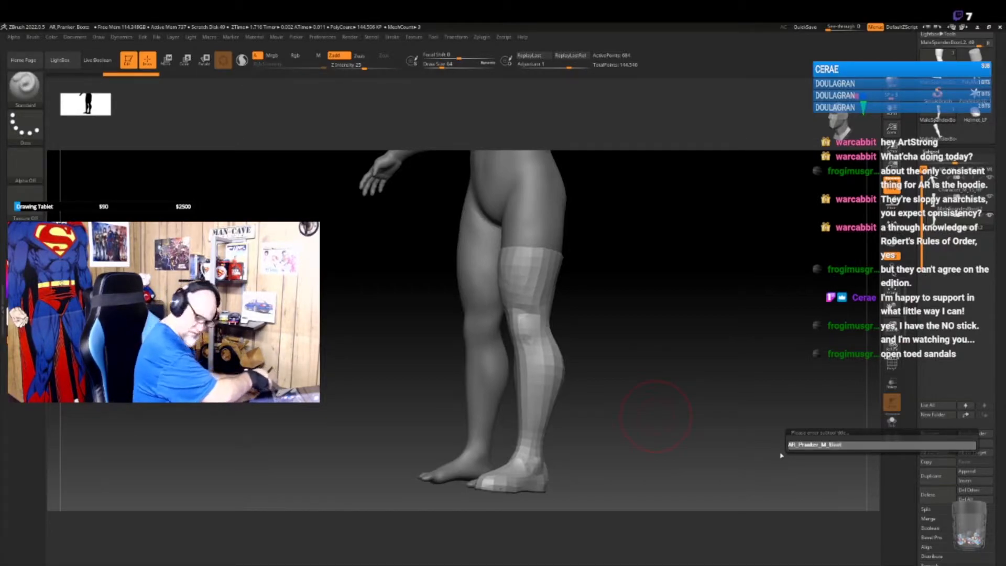
text(s_)
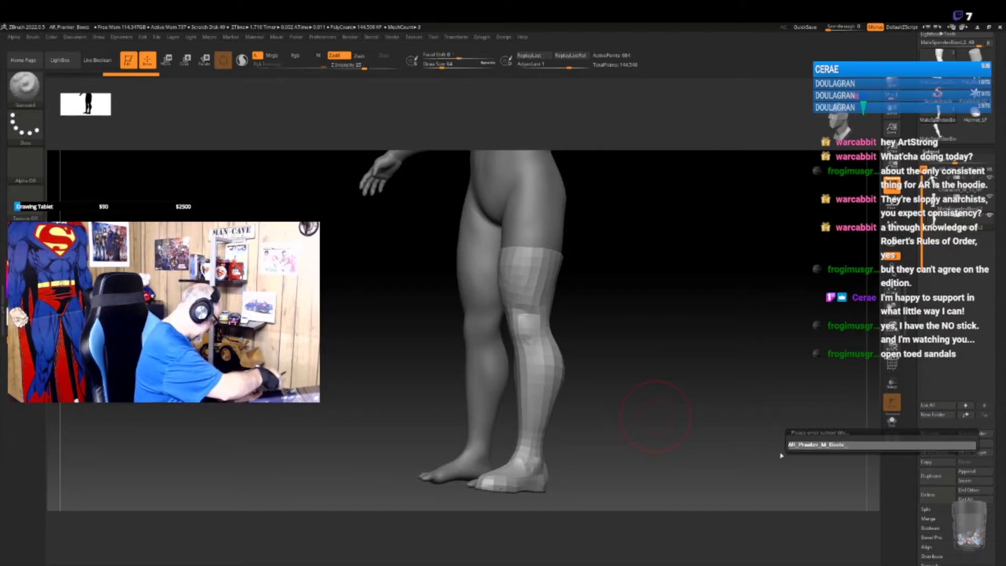
text(II)
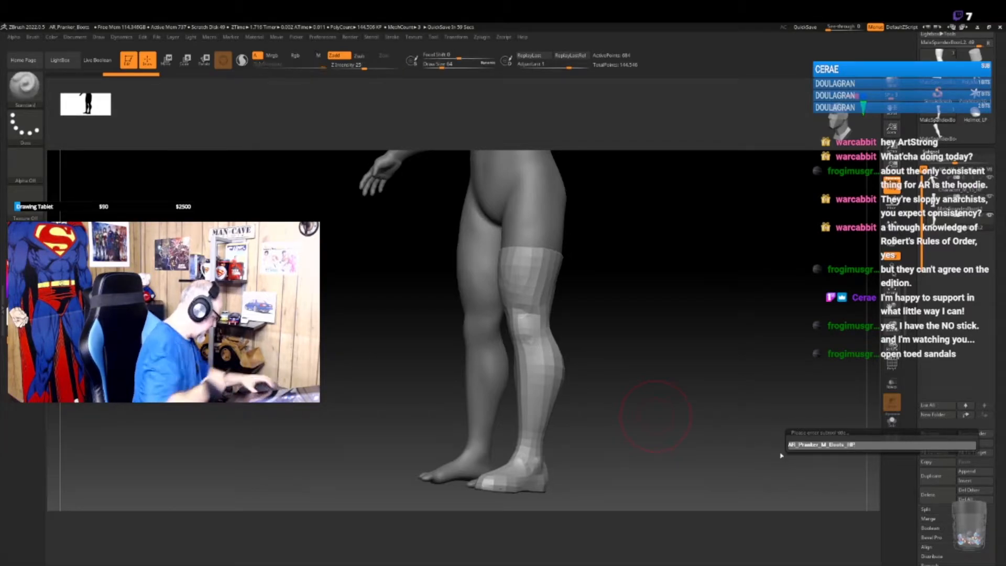
key(Return)
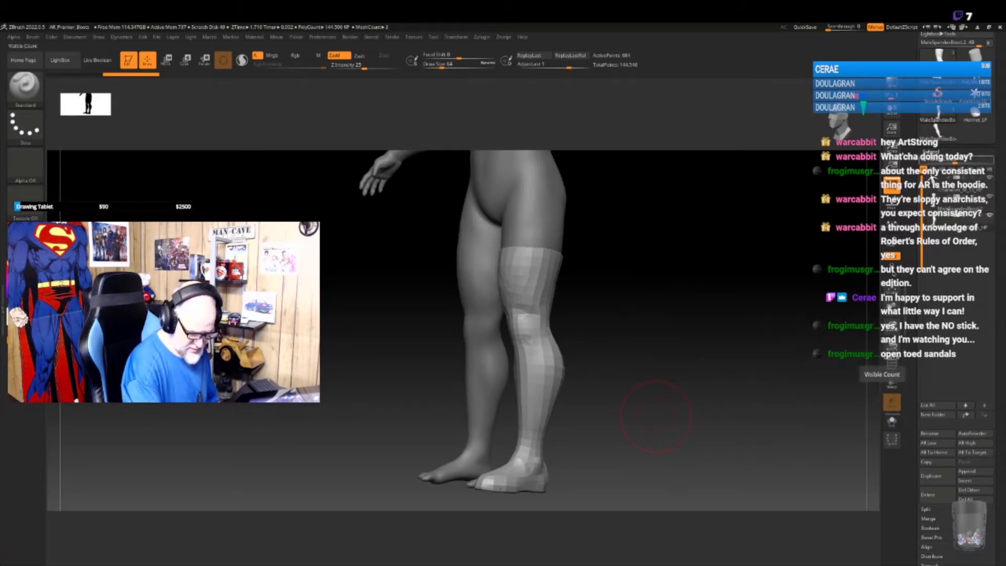
- Subdivide the AR_Pranker_M_Boots_HP mesh repeatedly, up to about 2.77 million polygons
click(932, 153)
click(940, 225)
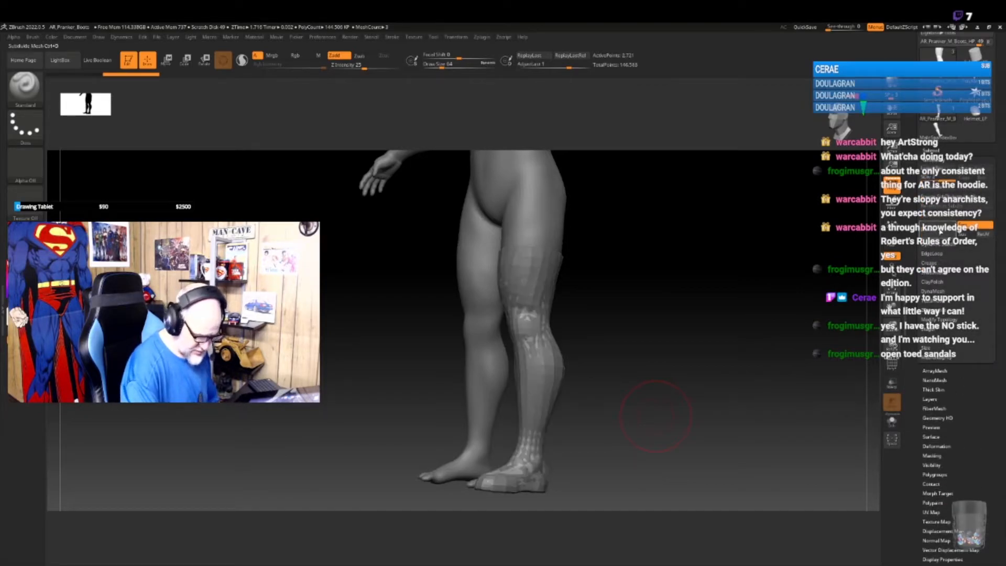
click(941, 233)
click(941, 233)
click(940, 233)
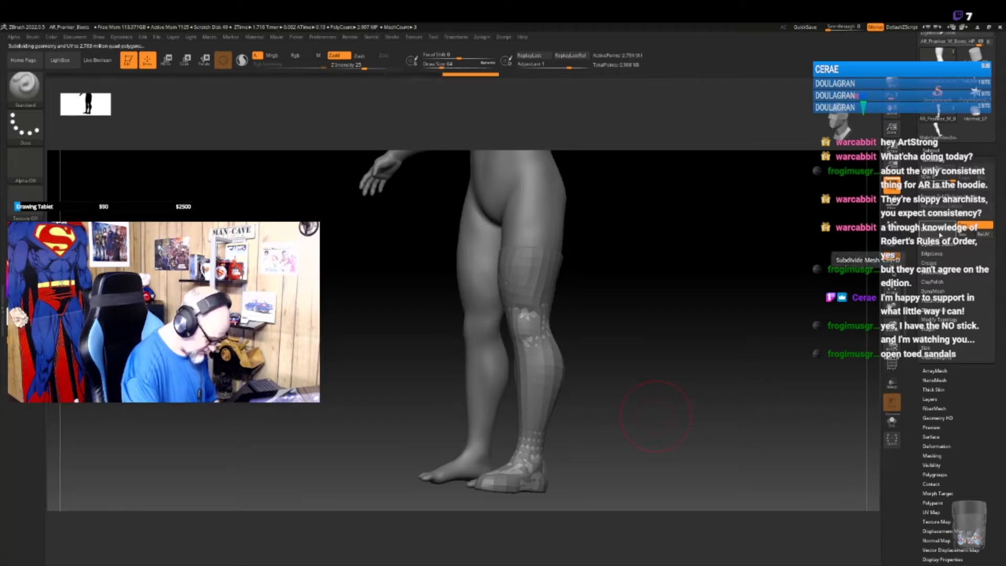
- Hide the male body subtool and inspect the subdivided boot's shape from the knee down to the foot
mouse_move(640, 431)
alt+mouse_down()
mouse_move(636, 403)
mouse_move(666, 425)
mouse_move(643, 416)
alt+mouse_up()
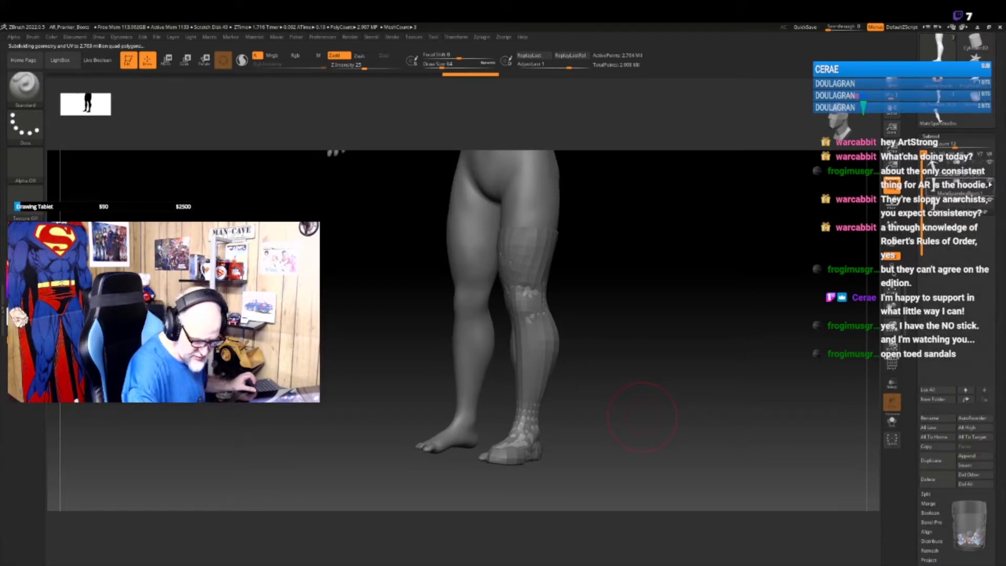
mouse_move(641, 412)
mouse_down()
mouse_move(624, 411)
mouse_move(654, 435)
mouse_move(613, 356)
mouse_move(609, 409)
mouse_move(593, 434)
mouse_move(617, 408)
mouse_move(548, 402)
mouse_move(622, 399)
mouse_move(619, 414)
mouse_up()
click(990, 163)
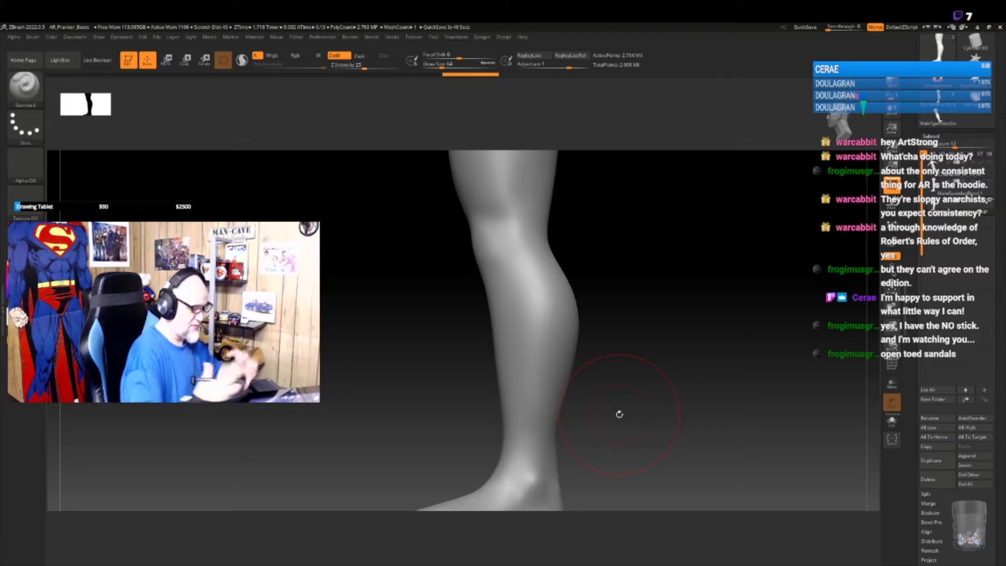
drag(620, 414, 642, 395)
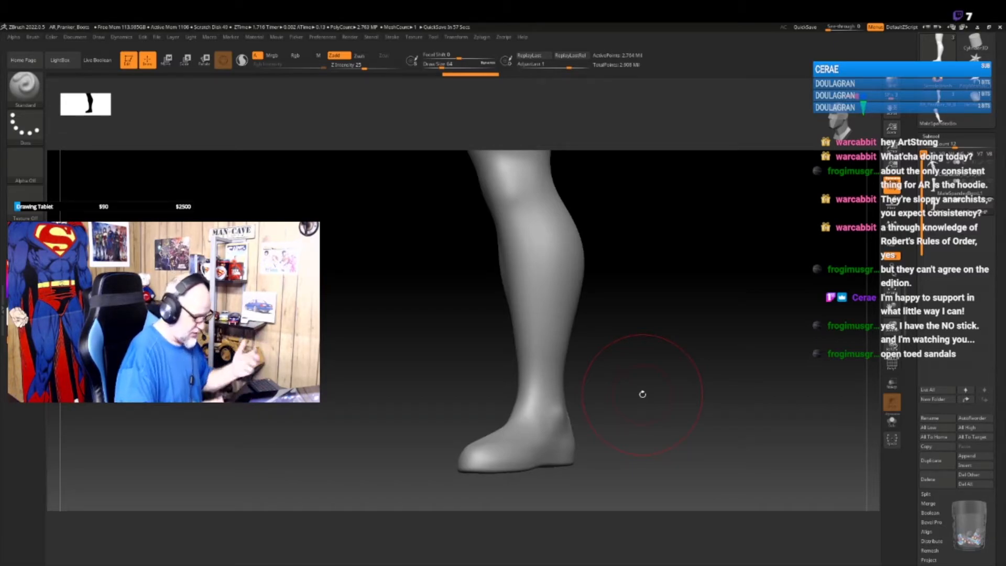
drag(646, 394, 610, 414)
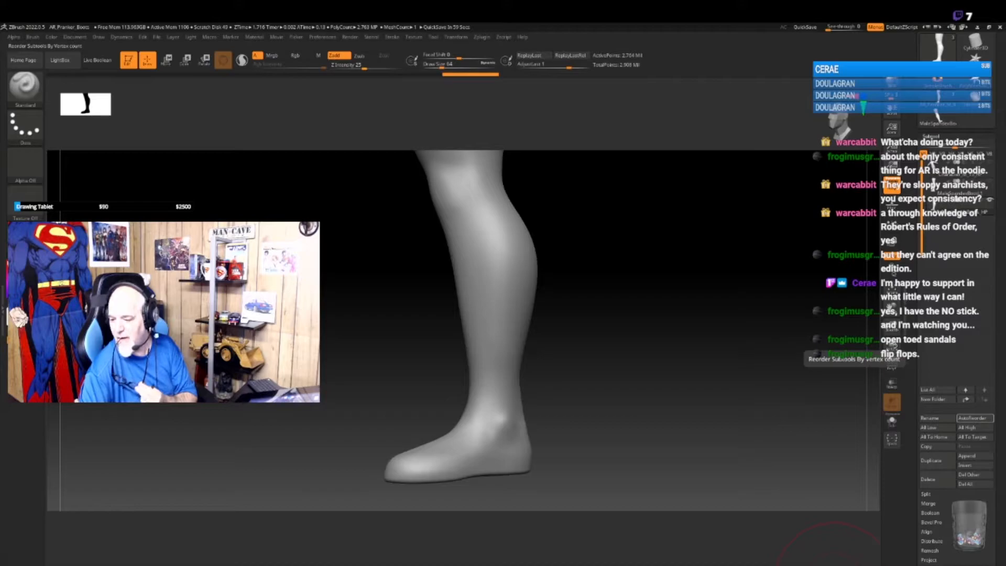
- Switch to File Explorer and browse the CUUs reference folders for footwear, viewing the gold heeled shoes image in the Shoes Refs folder
key(alt+Tab)
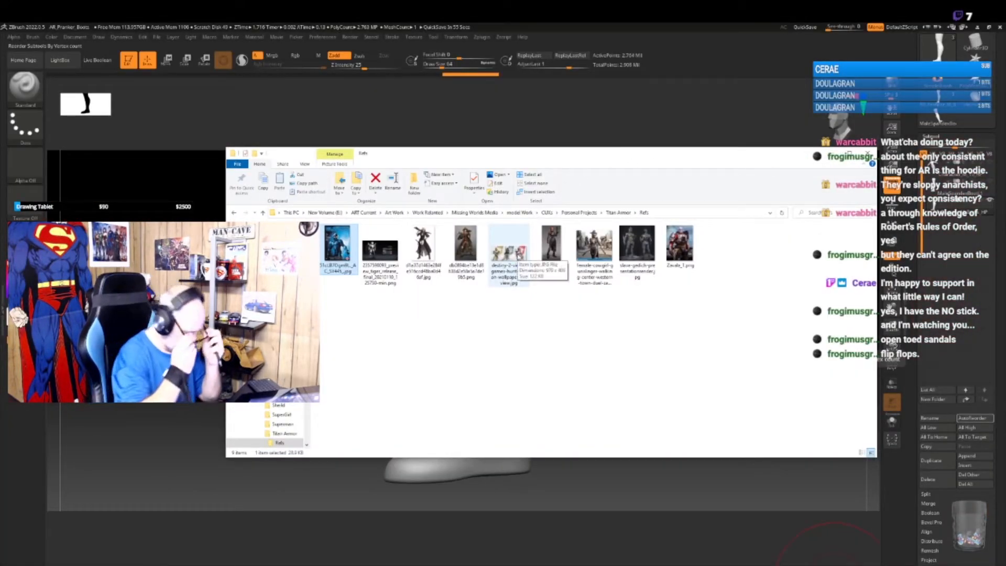
click(548, 213)
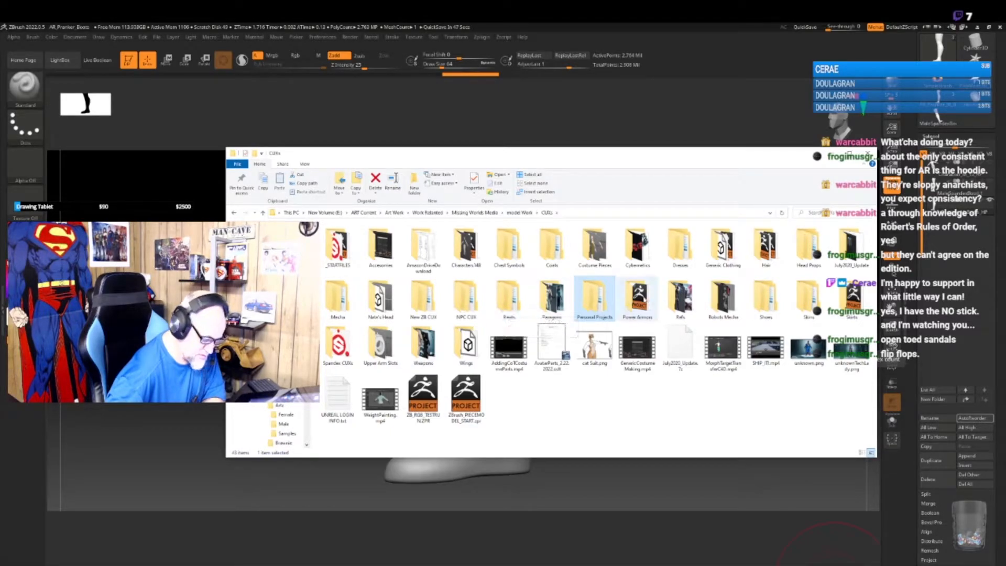
double_click(680, 297)
click(548, 214)
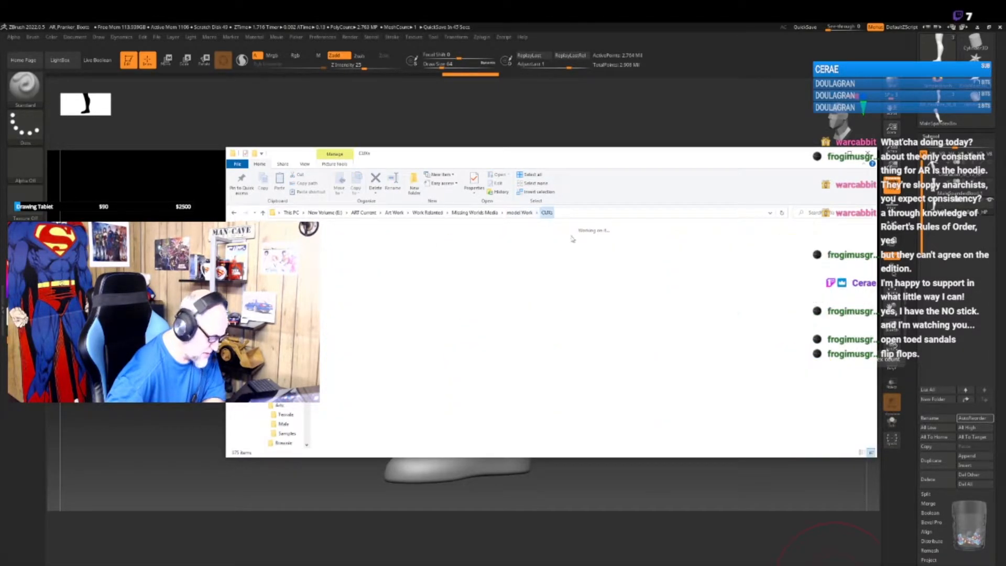
double_click(770, 308)
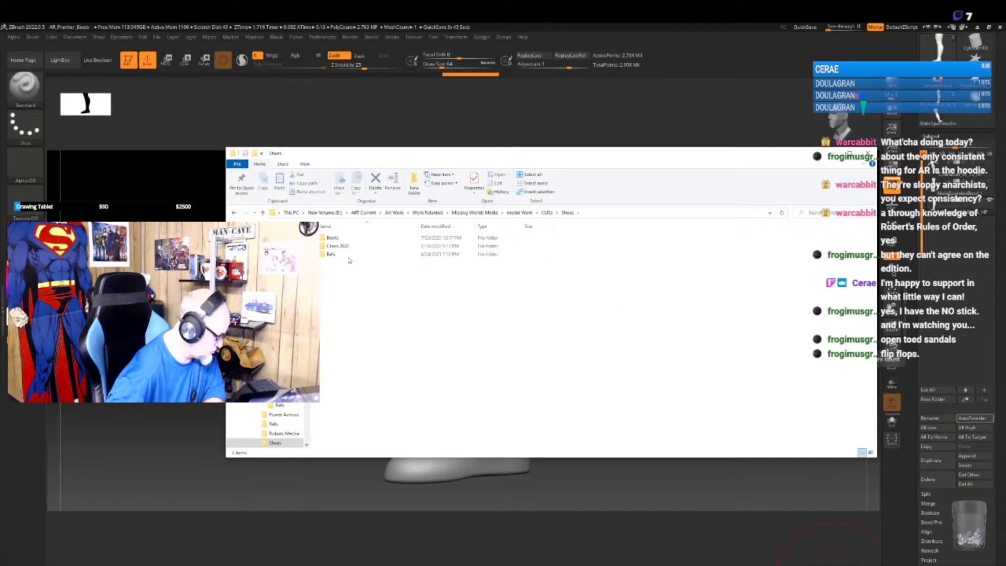
double_click(338, 255)
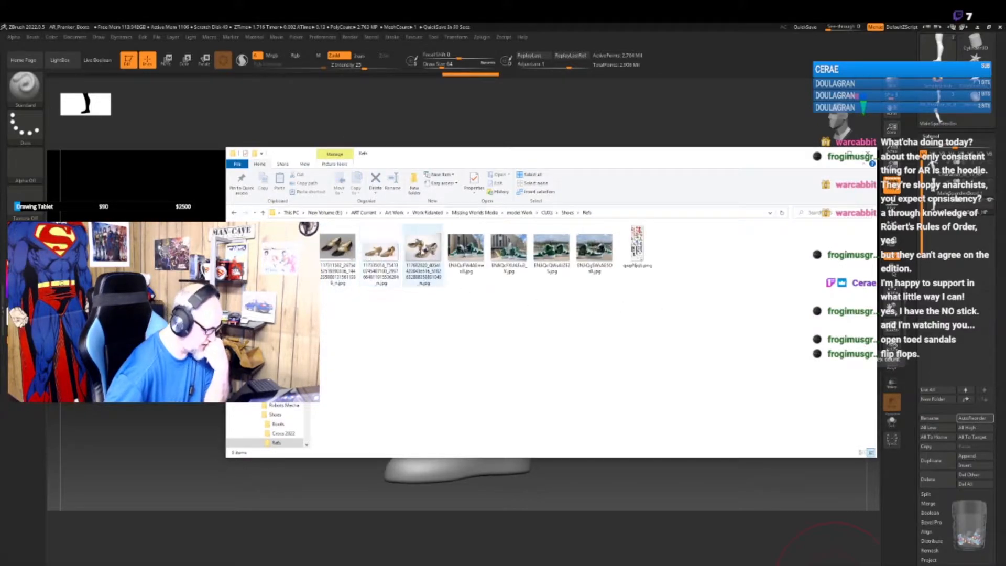
right_click(424, 252)
click(429, 257)
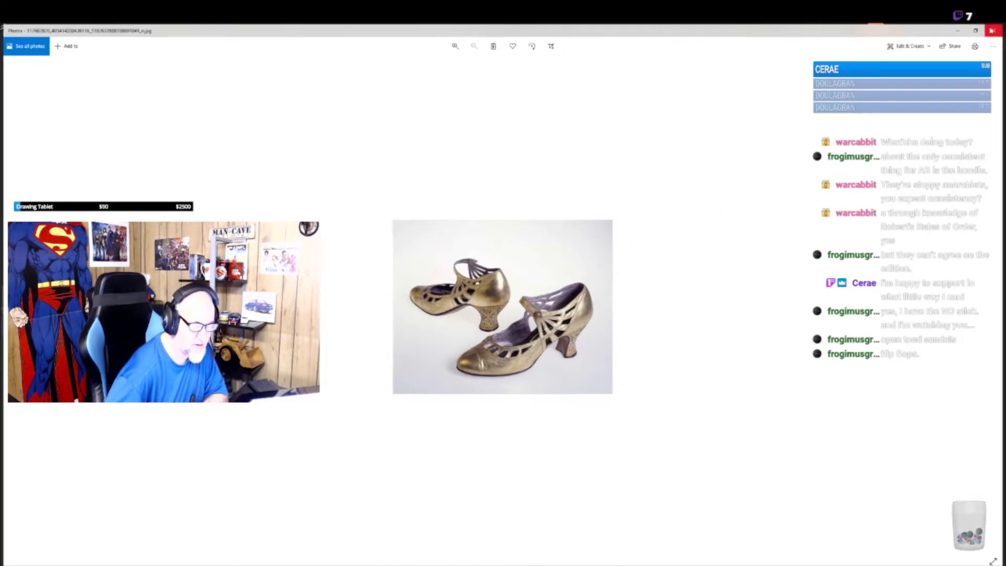
click(997, 29)
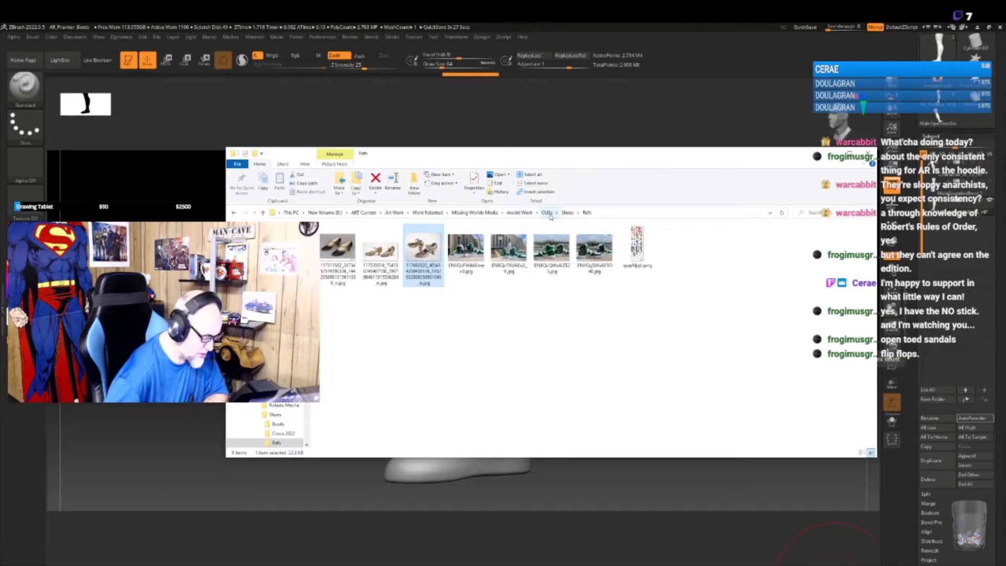
- Look through the Boots and Refs subfolders of the Shoes folder for boot references and close File Explorer
click(547, 213)
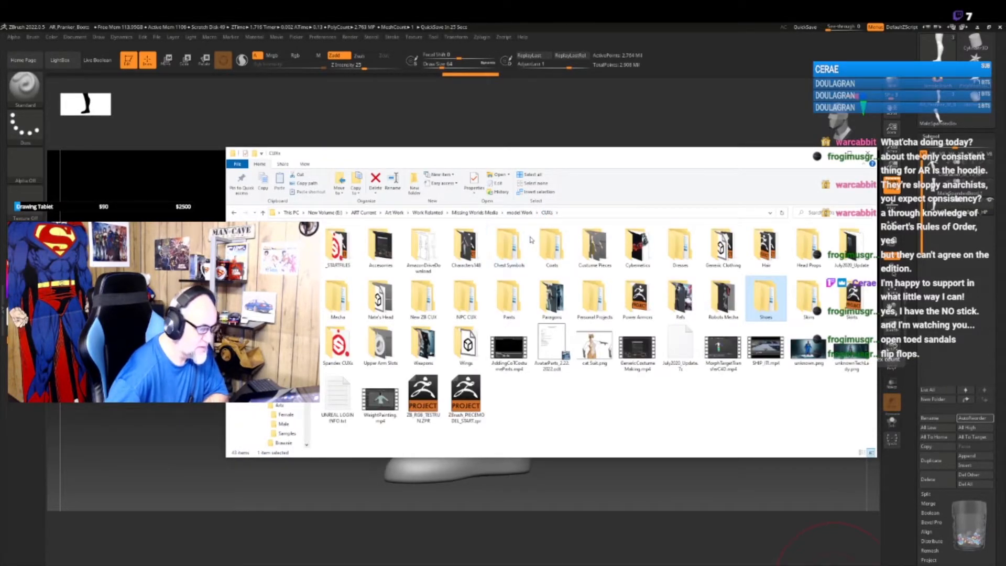
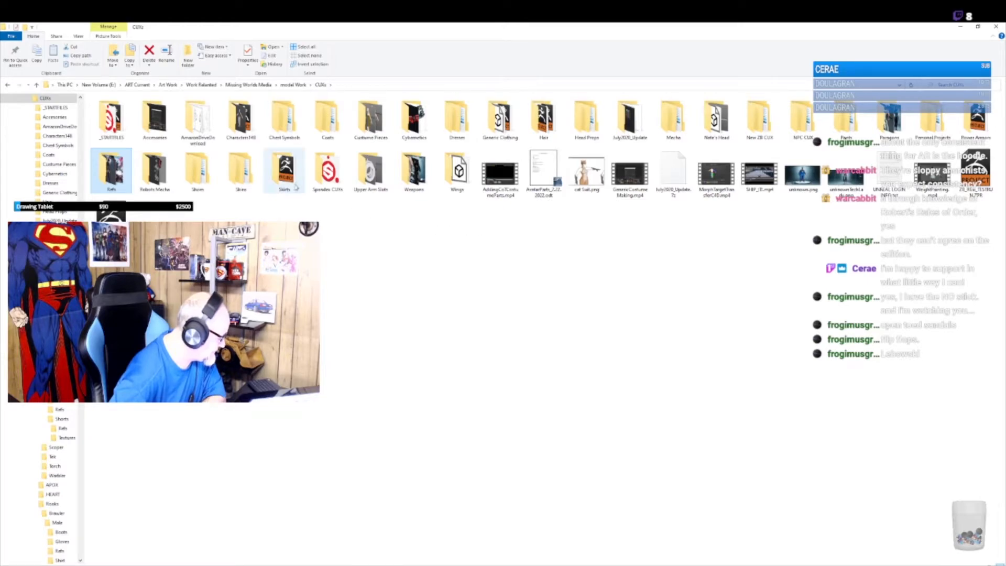
double_click(207, 175)
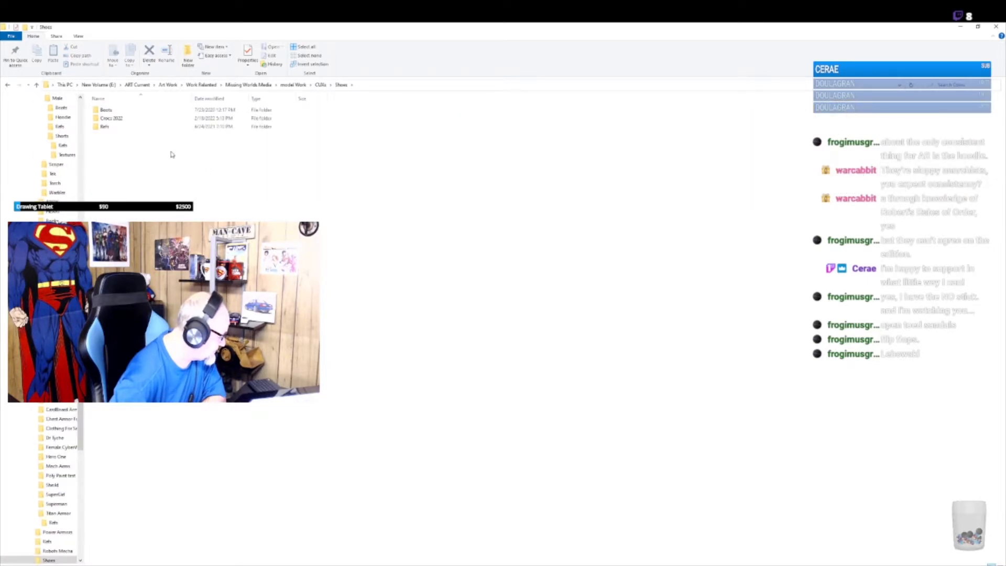
double_click(108, 109)
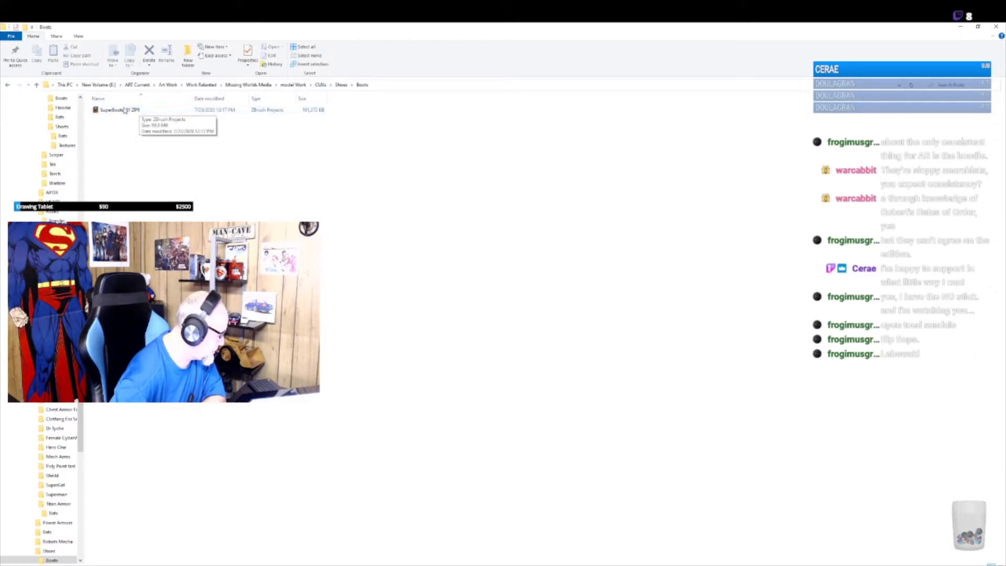
click(340, 88)
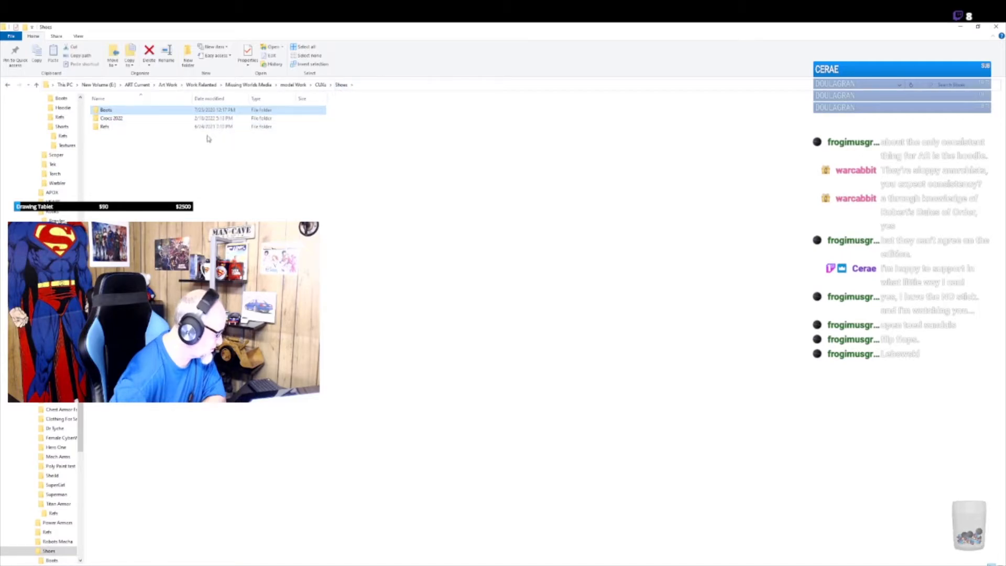
double_click(125, 127)
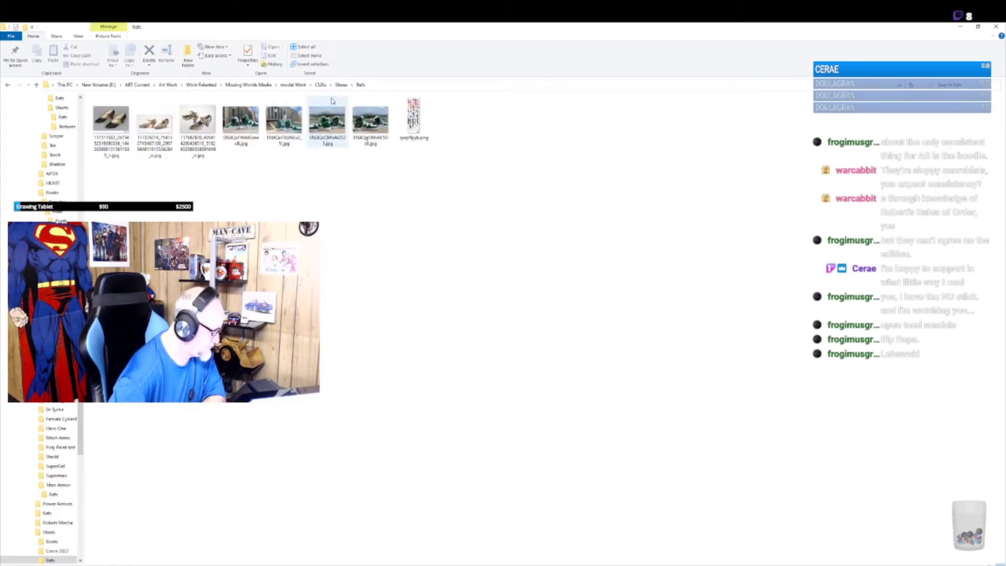
click(320, 85)
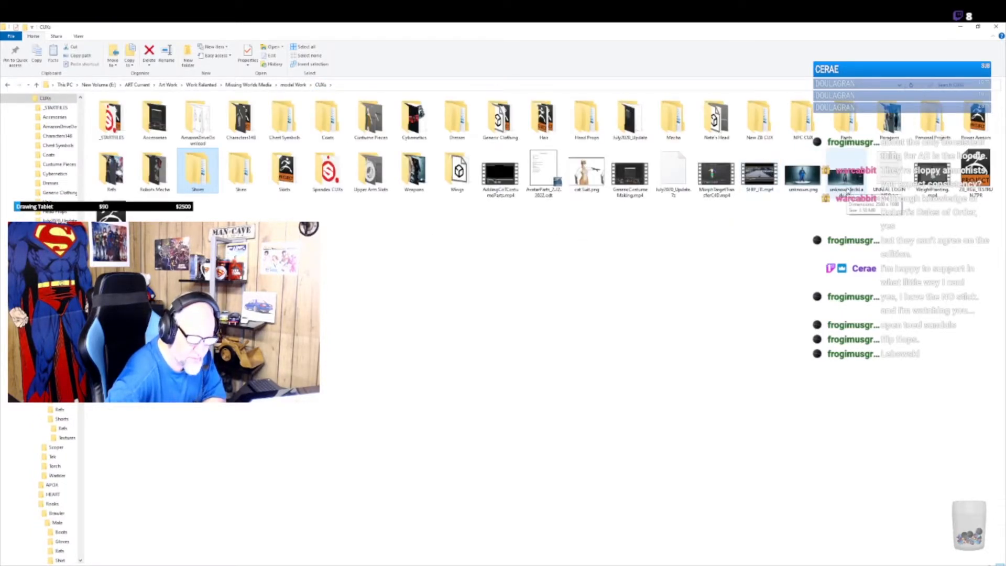
click(996, 26)
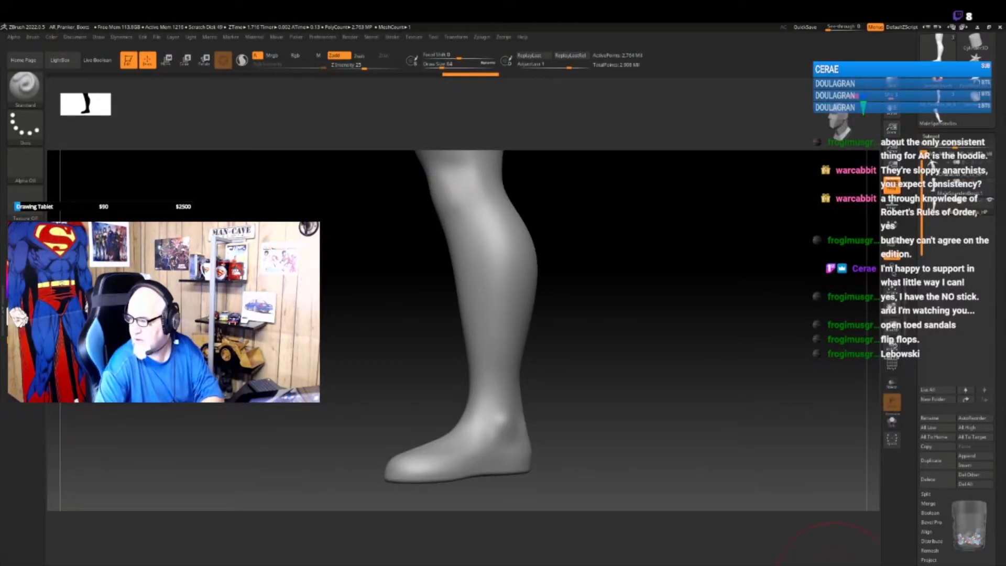
- Switch to the Chrome browser and search Google for "mens work boots"
drag(1005, 120, 501, 120)
double_click(501, 120)
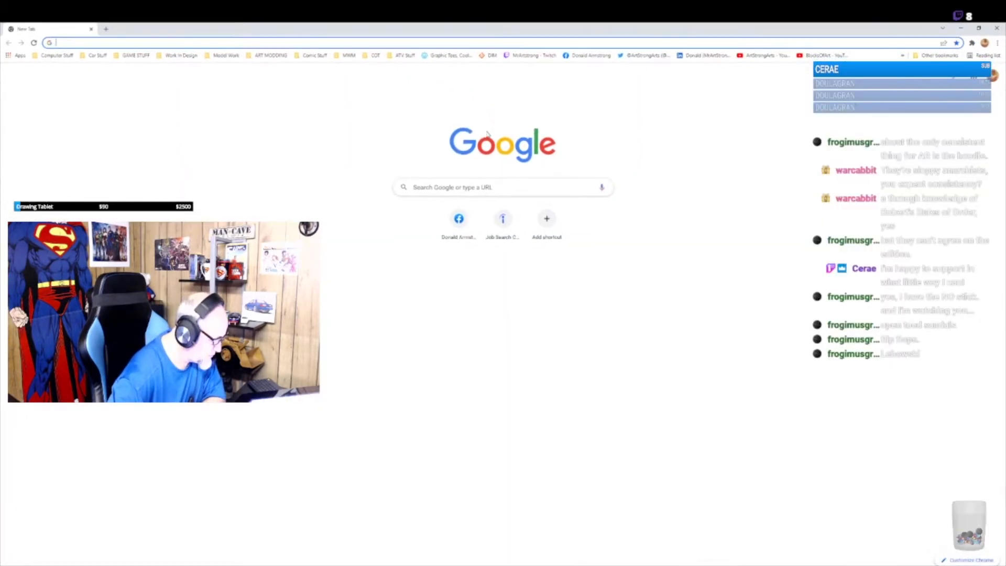
click(490, 185)
text(work)
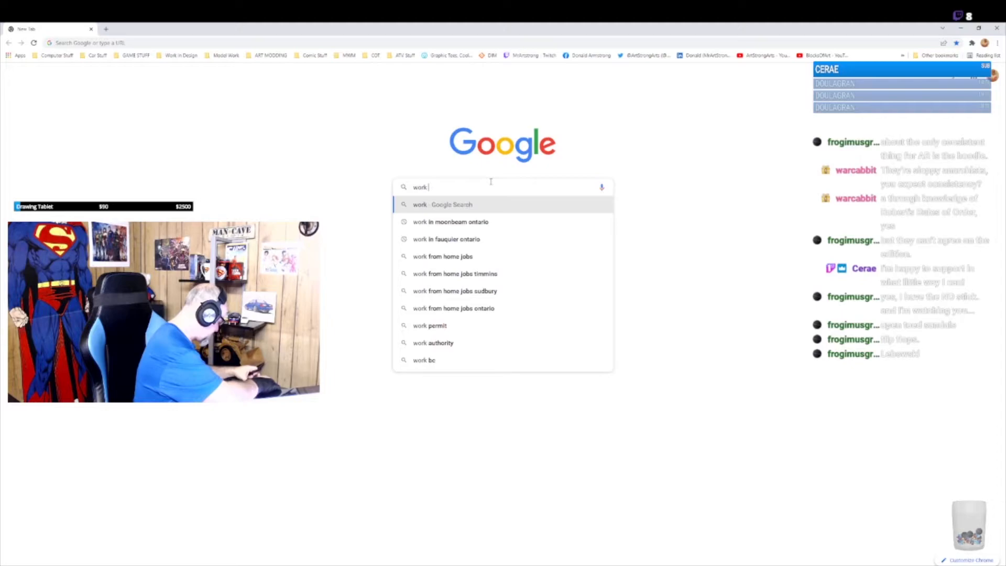
text( boots)
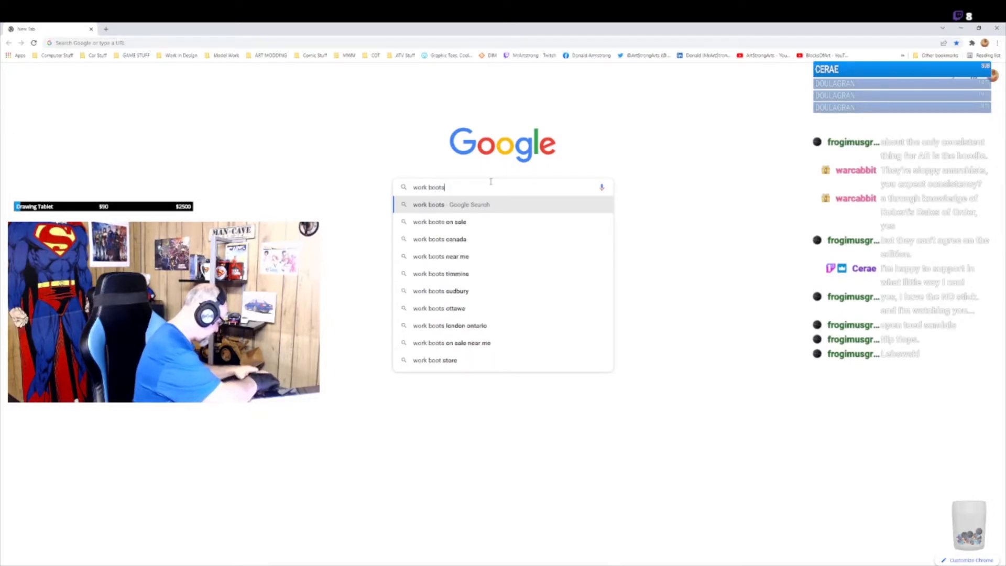
key(Left)
key(Left)
key(Left)
key(Left)
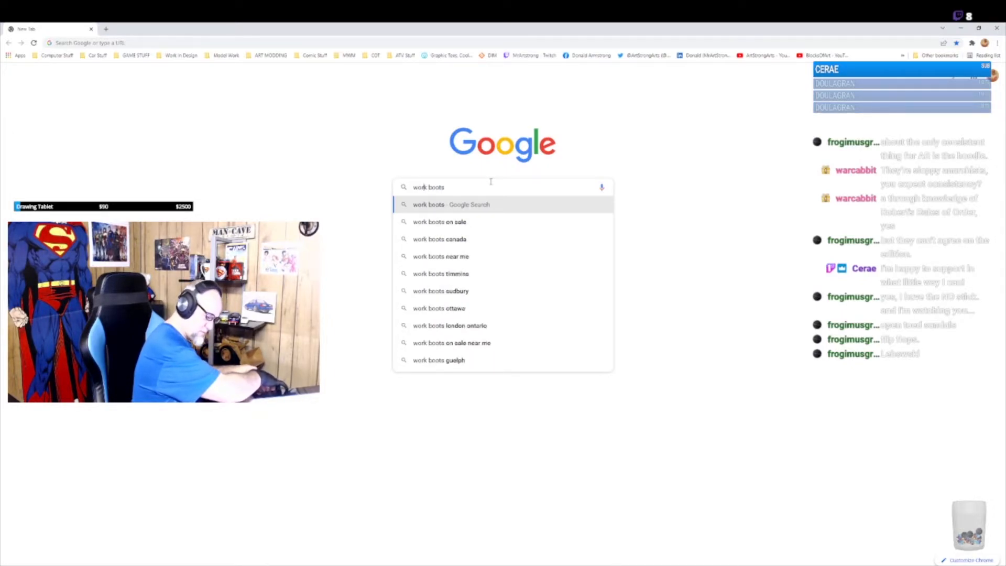
text(mens)
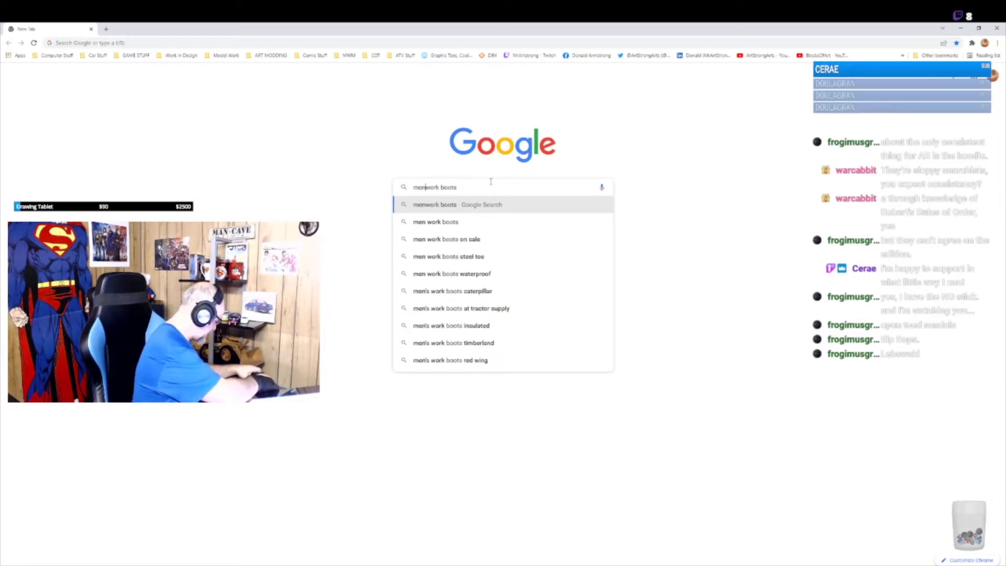
key(Return)
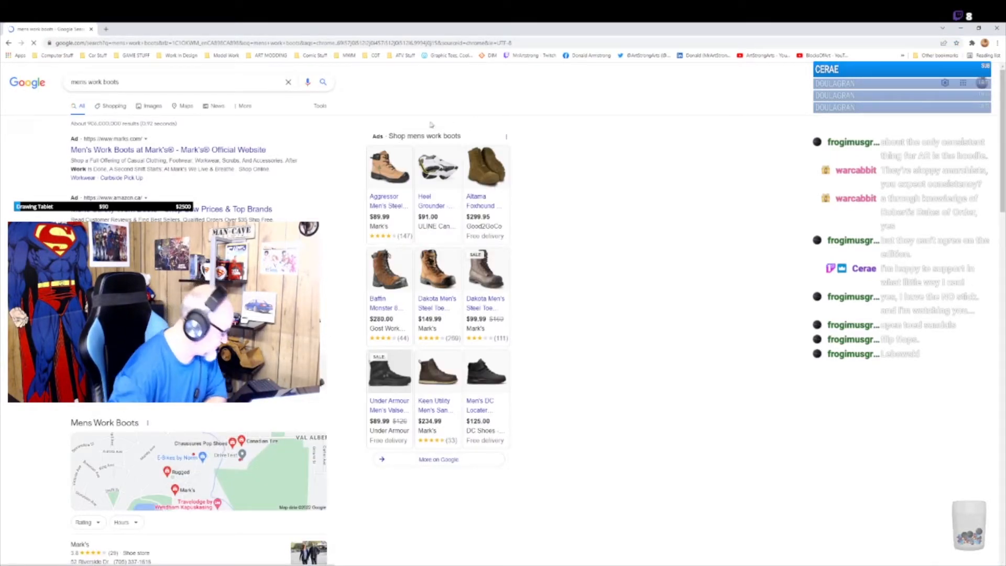
- Open the Kodak McKinney boot photo from the image results and move the browser window to the other monitor
click(149, 108)
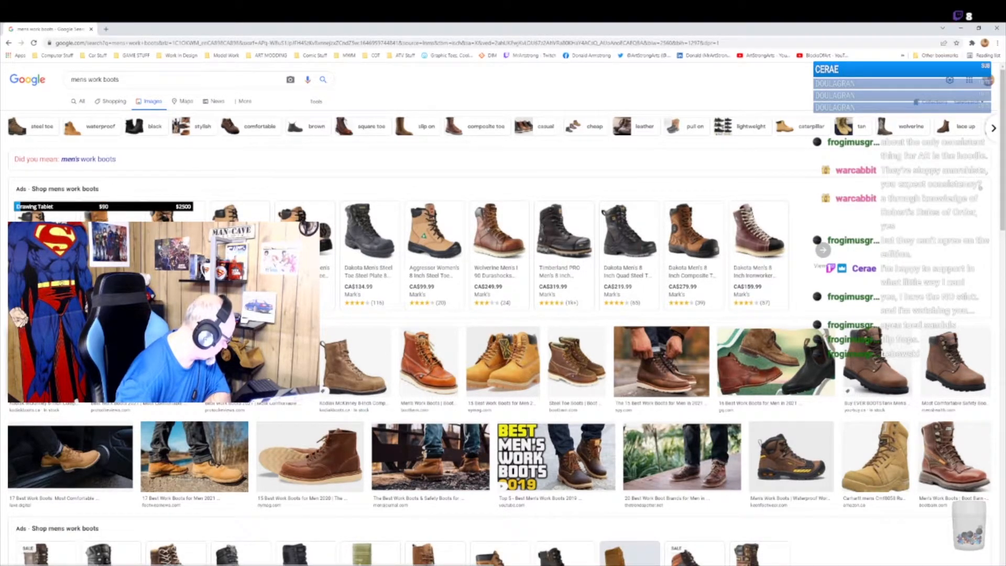
click(45, 362)
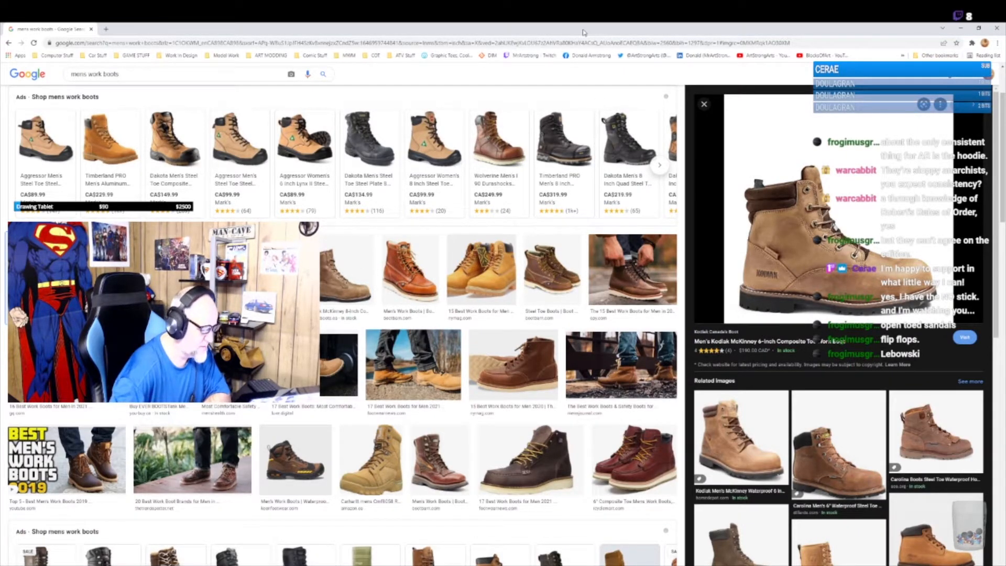
drag(581, 32, 1005, 121)
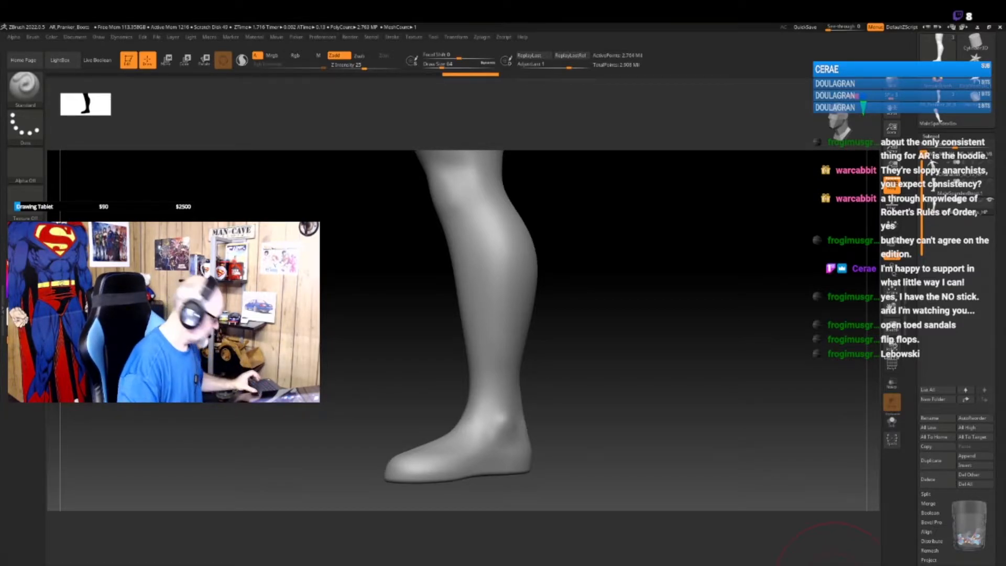
- Choose a Stitch brush for detailing the high-poly boot mesh in ZBrush
drag(617, 444, 627, 398)
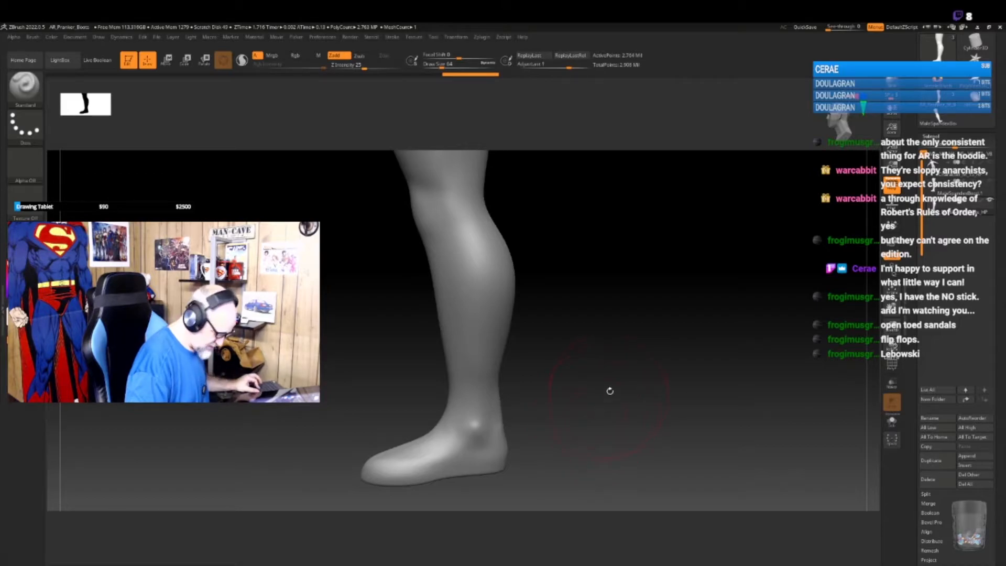
drag(622, 375, 597, 419)
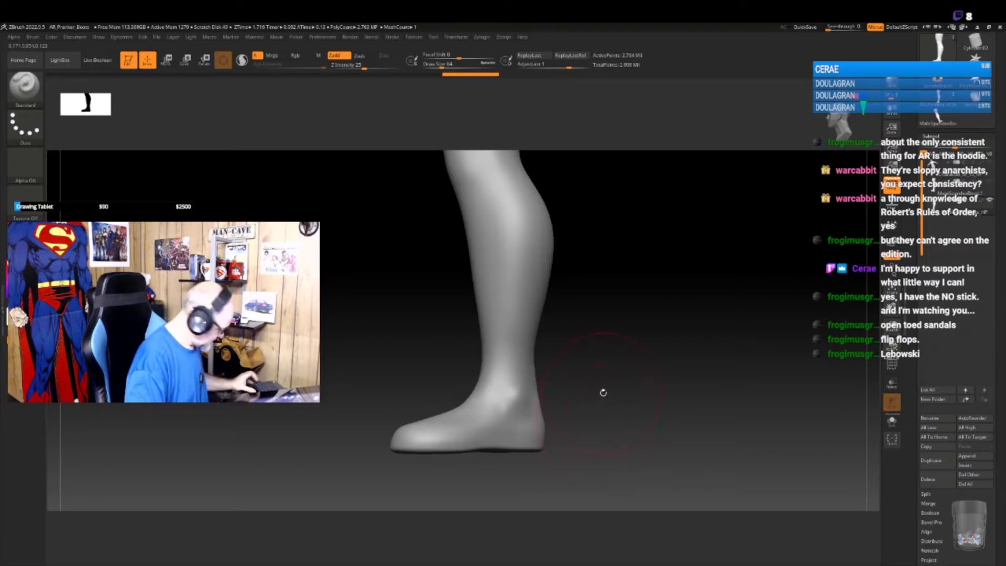
mouse_move(598, 407)
mouse_down()
mouse_move(598, 424)
mouse_move(595, 398)
mouse_up()
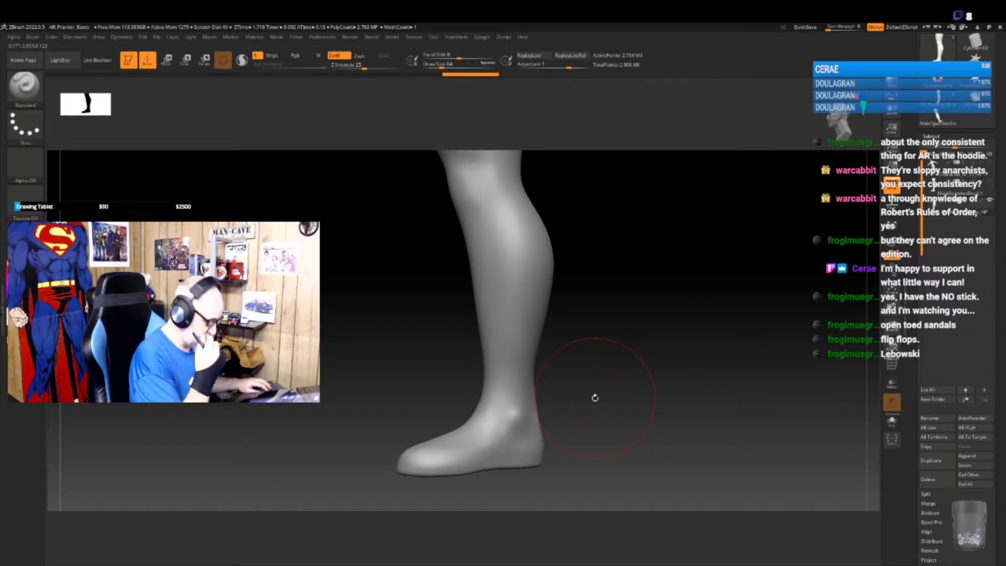
key(b)
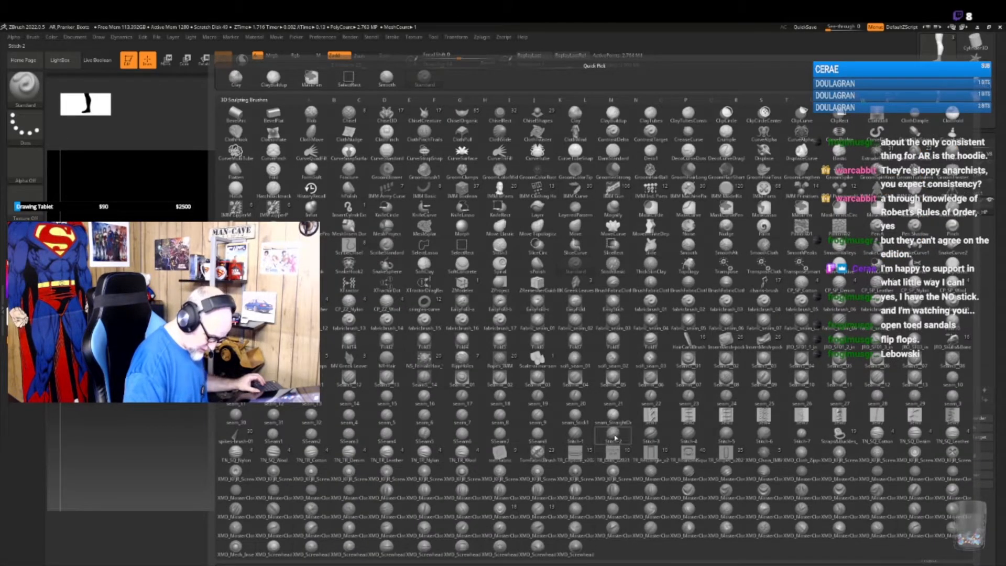
mouse_move(616, 438)
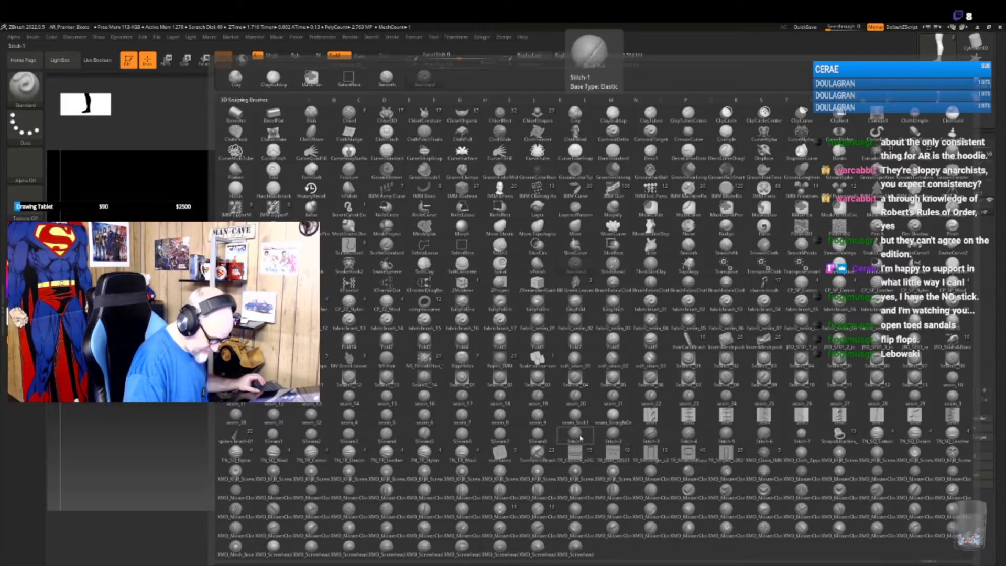
click(614, 437)
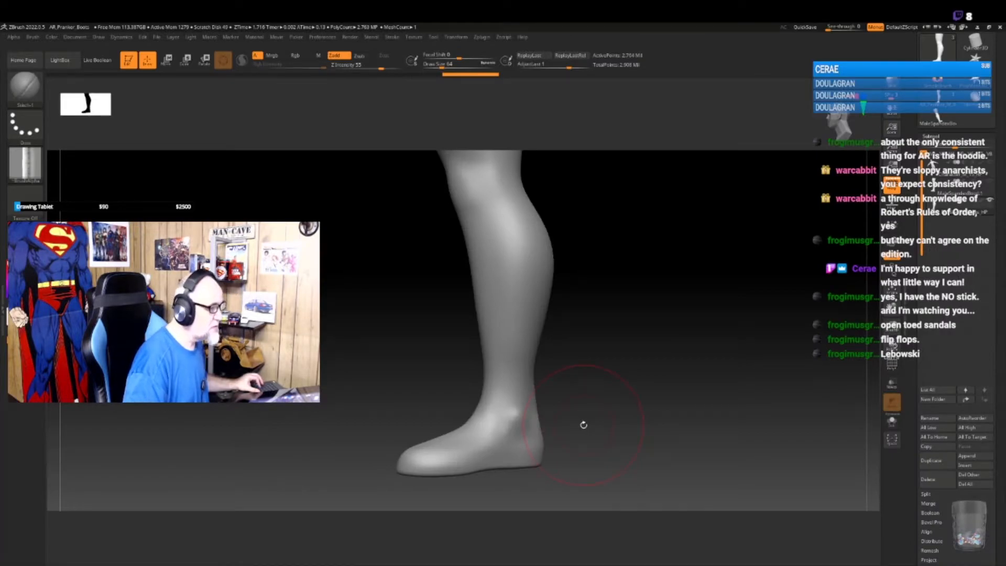
- Try a stitch stroke down the side of the ankle, undo it, and reduce the brush draw size to 24
drag(634, 384, 631, 385)
drag(505, 368, 496, 416)
key(ctrl+z)
key(bracketleft)
key(bracketleft)
key(bracketleft)
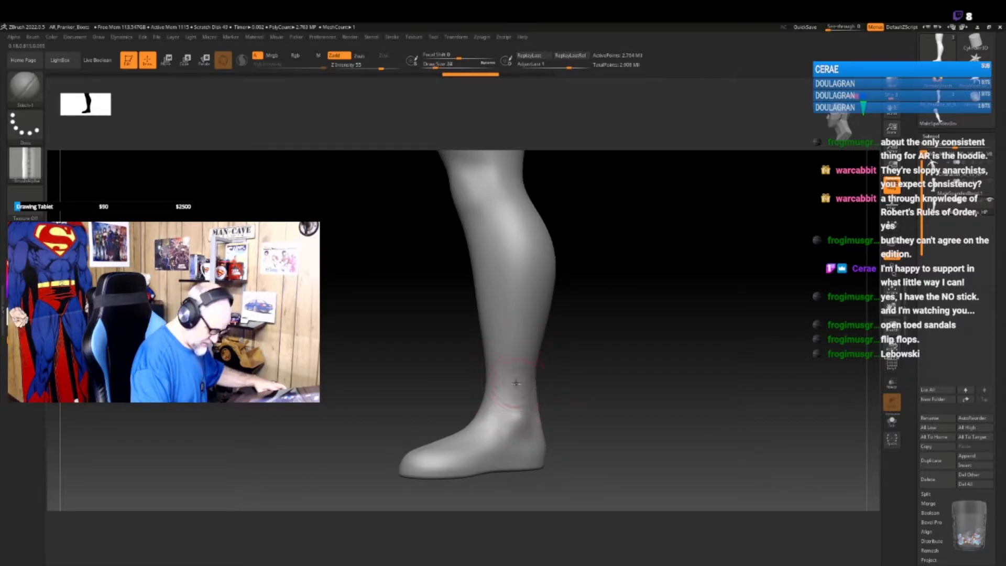
- Try a stitch stroke down the front of the ankle and undo it
mouse_move(561, 398)
mouse_down()
mouse_move(573, 384)
mouse_move(598, 384)
mouse_move(611, 407)
mouse_move(557, 399)
mouse_up()
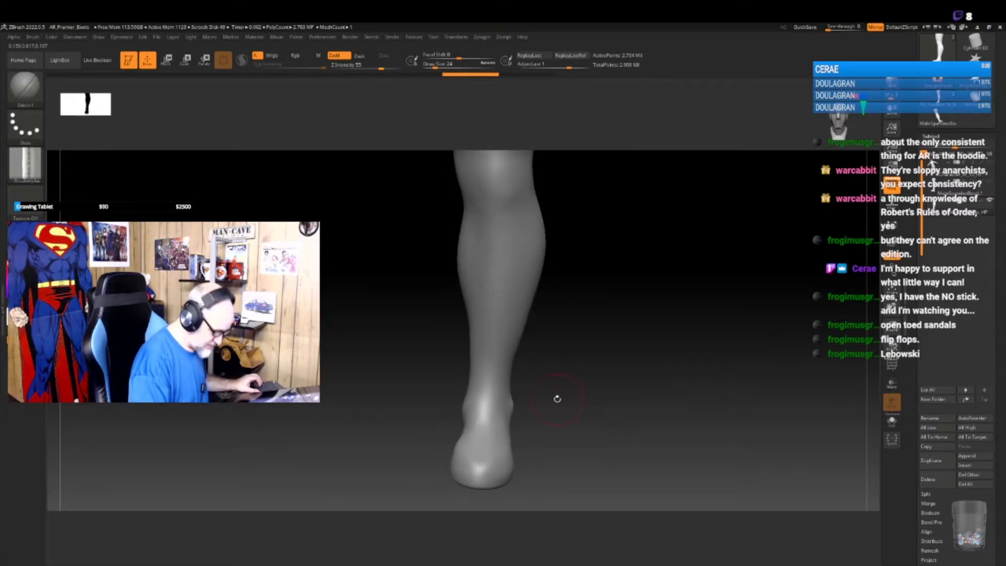
drag(498, 373, 495, 428)
key(ctrl)
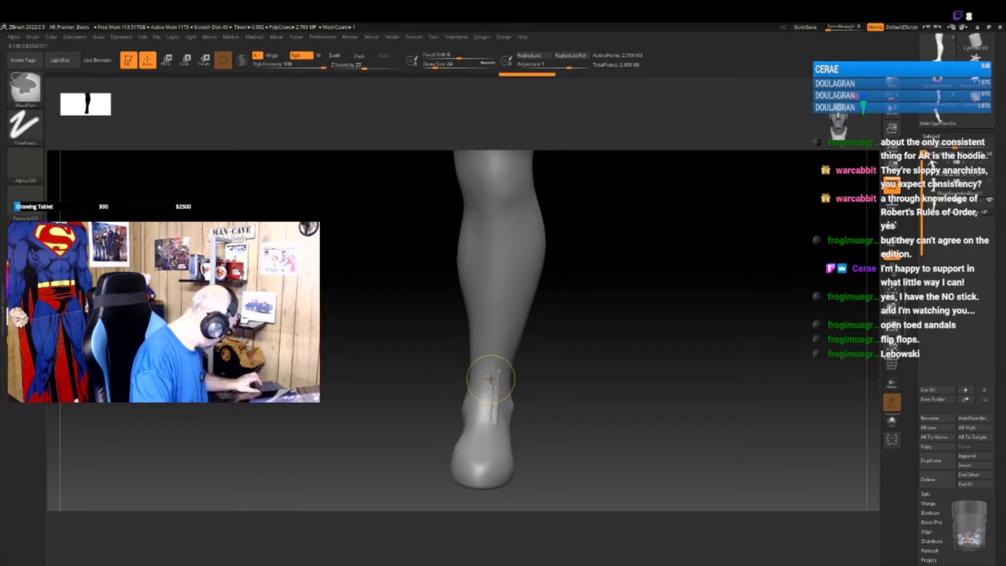
key(ctrl+z)
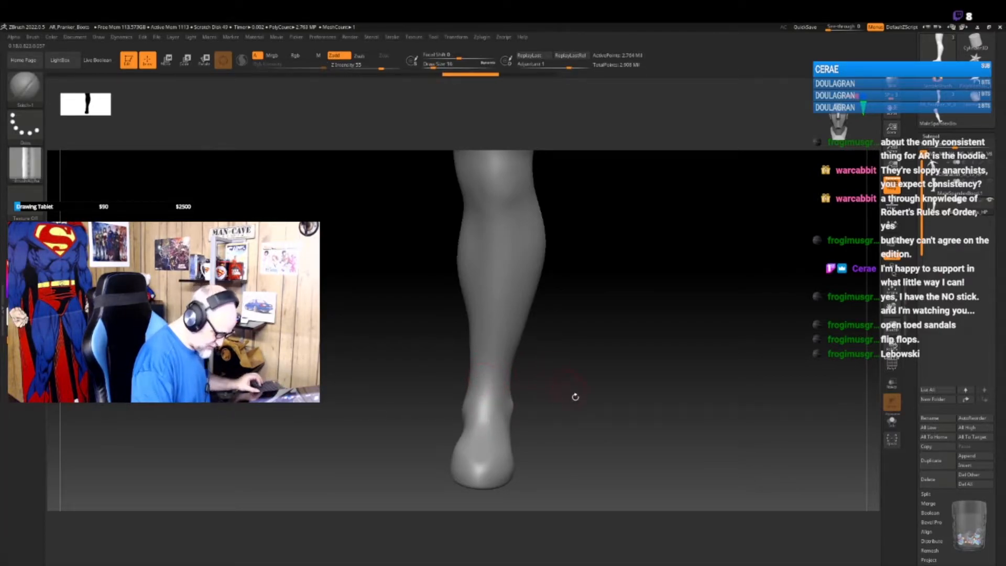
drag(580, 404, 579, 400)
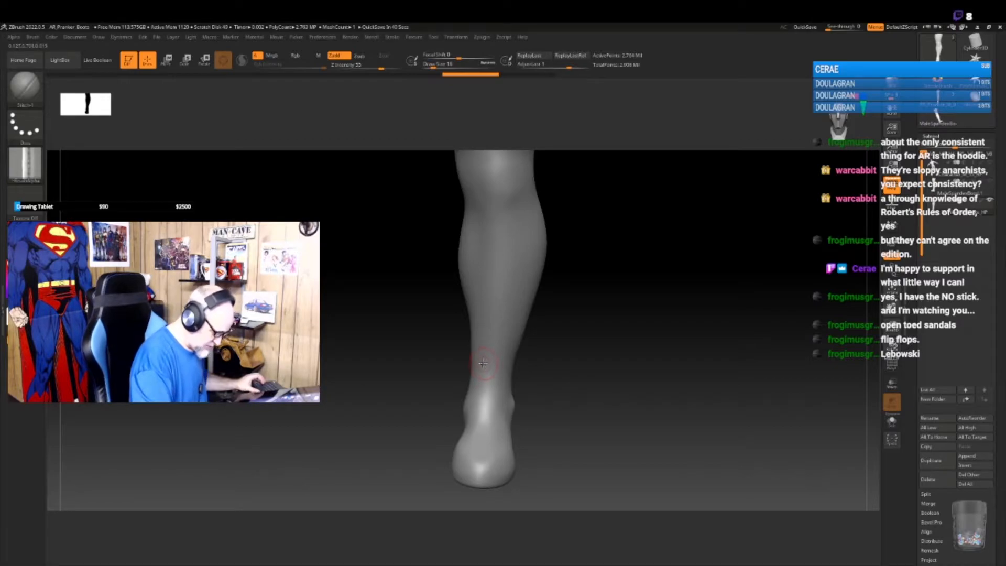
- Try stitch strokes along one edge of the boot's front opening and undo them
drag(482, 374, 480, 422)
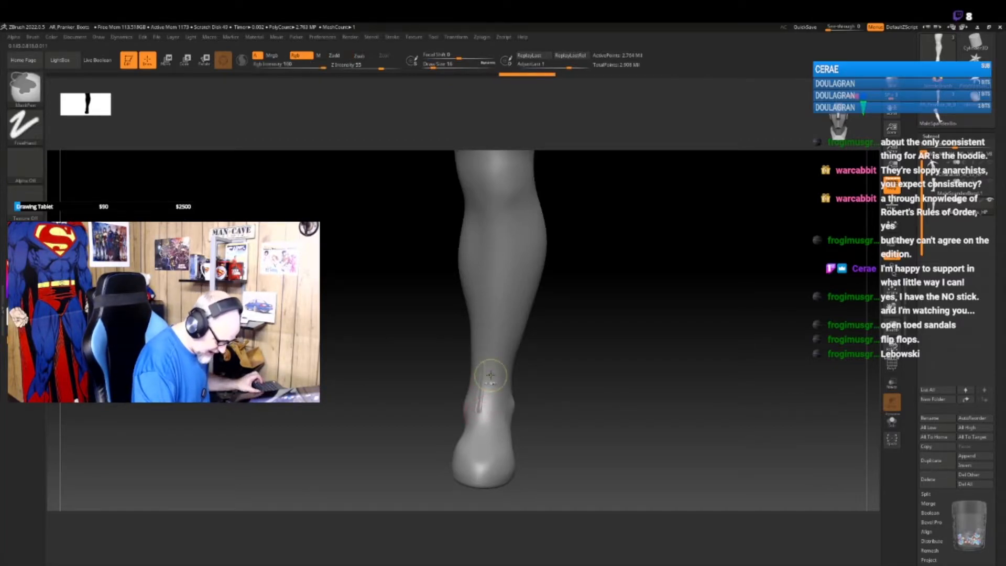
key(ctrl+z)
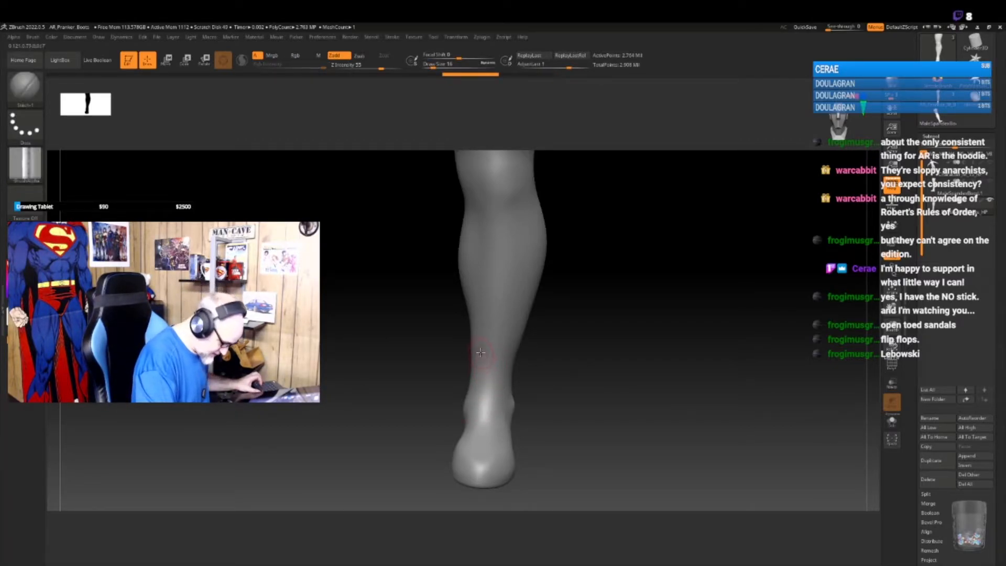
mouse_move(479, 396)
mouse_down()
mouse_move(477, 423)
mouse_move(606, 409)
mouse_move(606, 422)
mouse_move(589, 426)
mouse_up()
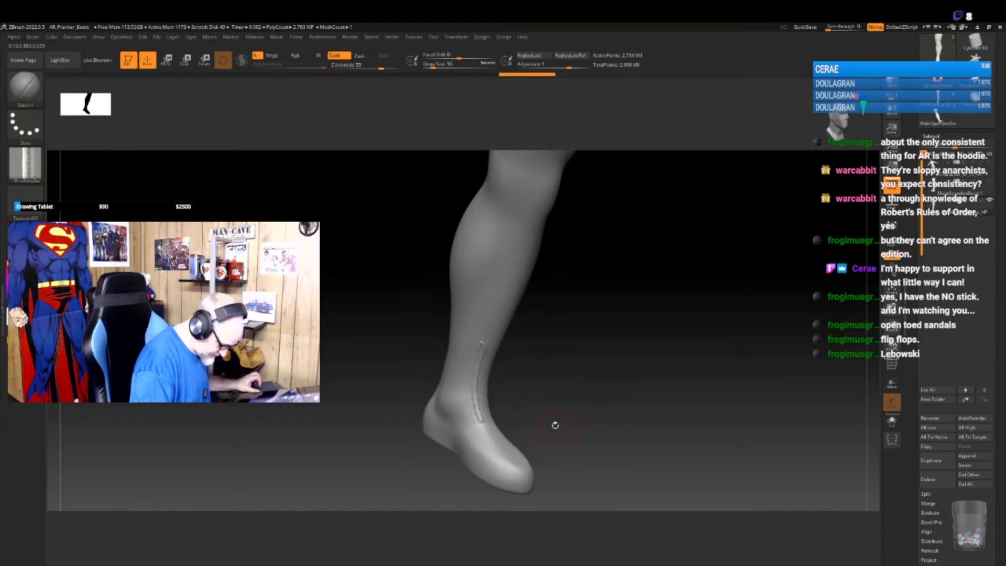
key(ctrl+z)
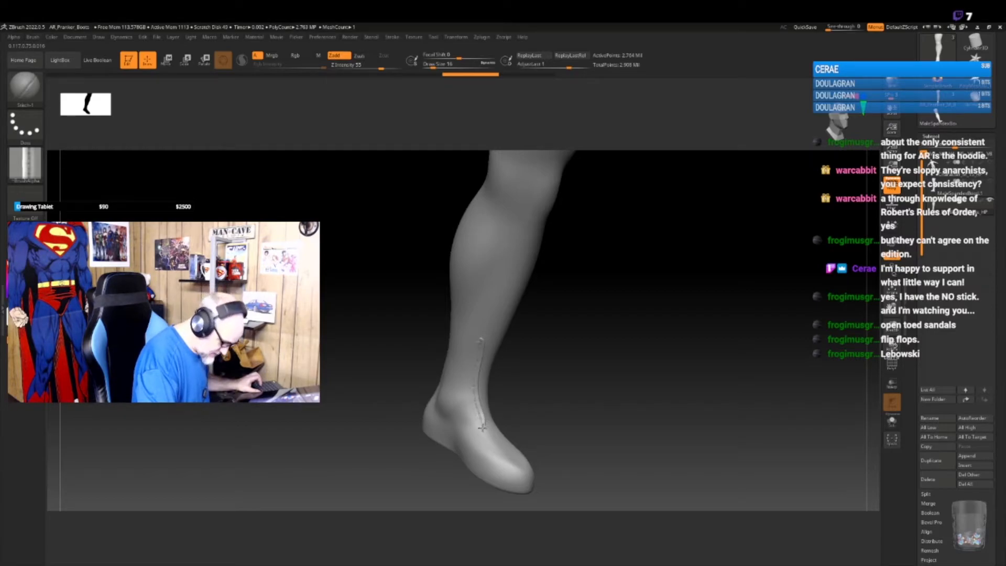
- Stitch two vertical seams down the front of the ankle, curving outward at the instep
drag(471, 432, 470, 432)
drag(626, 378, 554, 378)
key(ctrl+z)
key(ctrl+z)
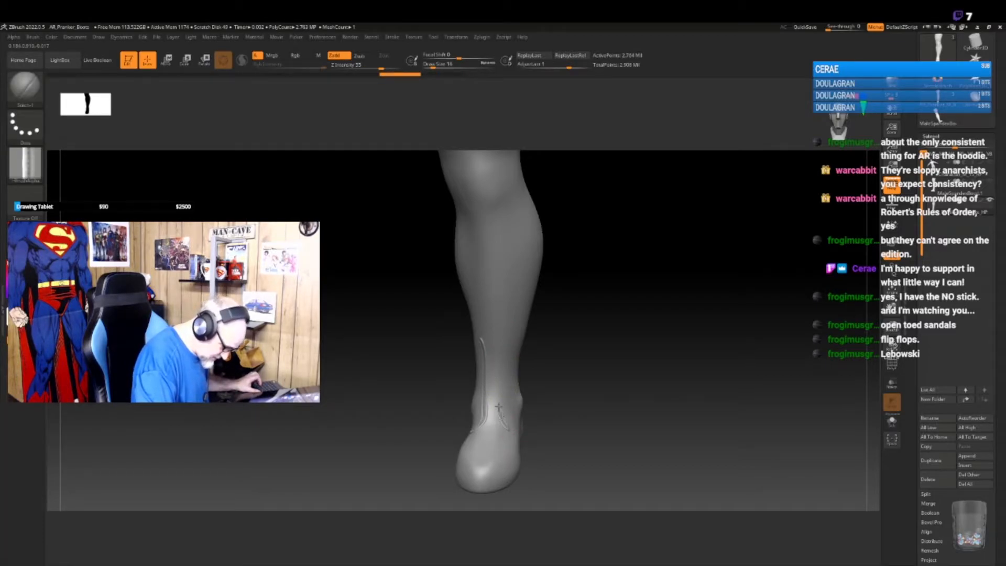
click(504, 341)
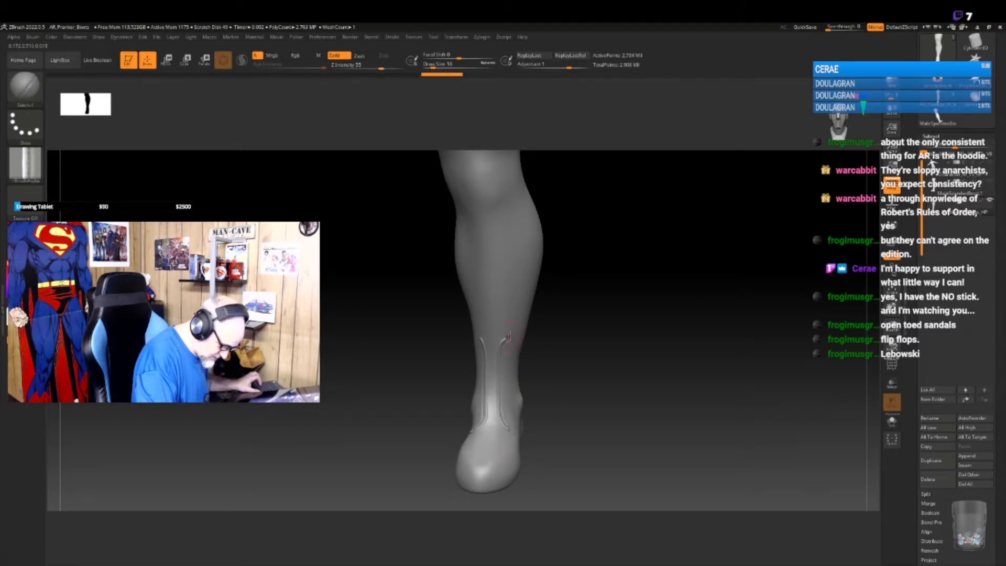
- Stitch seams from the base of both front ankle lines back across each side of the foot toward the sole
mouse_move(568, 420)
mouse_down()
mouse_move(633, 400)
mouse_move(586, 382)
mouse_move(578, 399)
mouse_up()
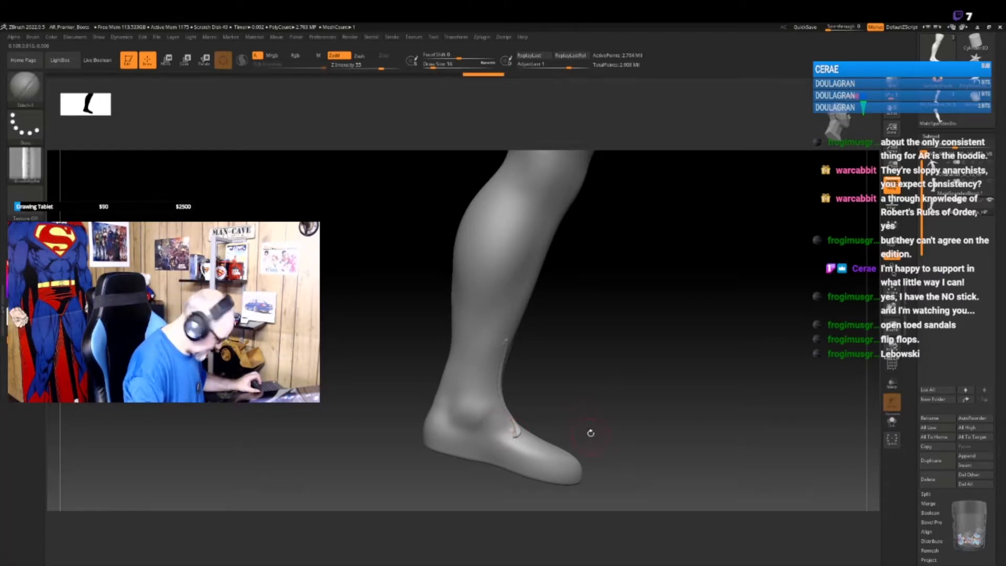
mouse_move(594, 416)
mouse_down()
mouse_move(599, 371)
mouse_move(595, 393)
mouse_up()
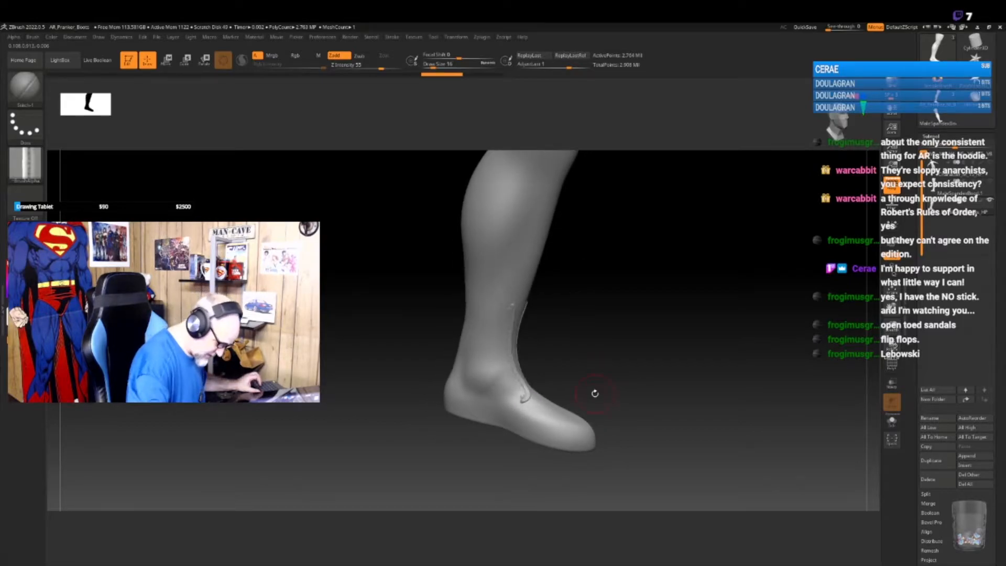
drag(511, 400, 510, 400)
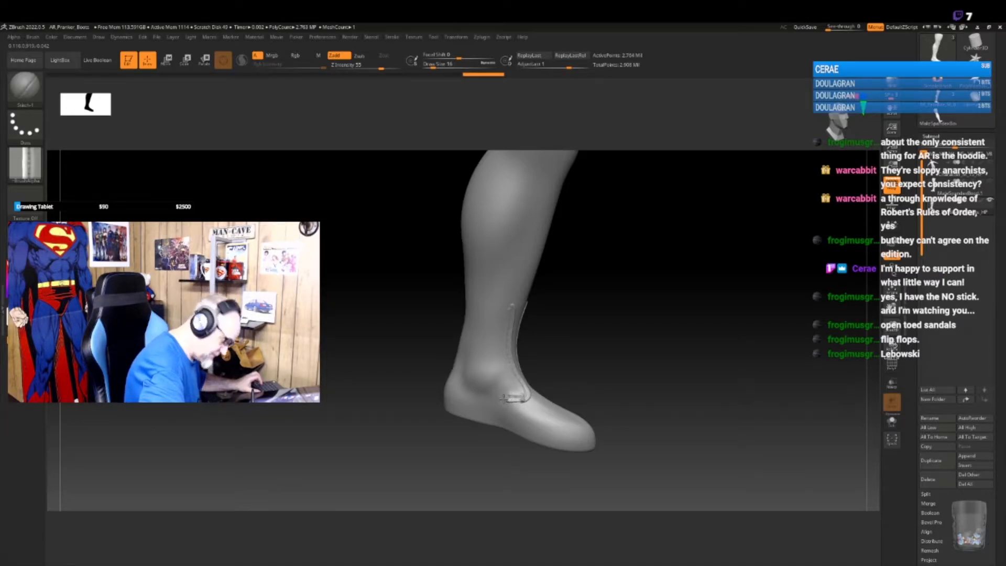
drag(491, 397, 468, 414)
mouse_move(623, 419)
mouse_down()
mouse_move(633, 406)
mouse_move(627, 382)
mouse_move(645, 404)
mouse_move(672, 387)
mouse_move(640, 384)
mouse_move(647, 406)
mouse_up()
drag(501, 385, 498, 391)
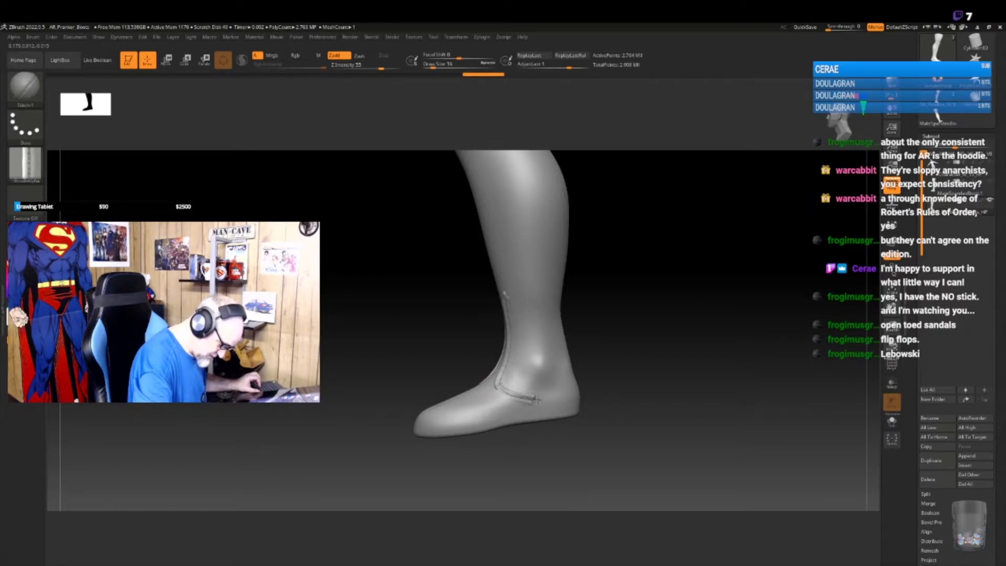
mouse_move(632, 407)
mouse_down()
mouse_move(646, 413)
mouse_move(624, 400)
mouse_up()
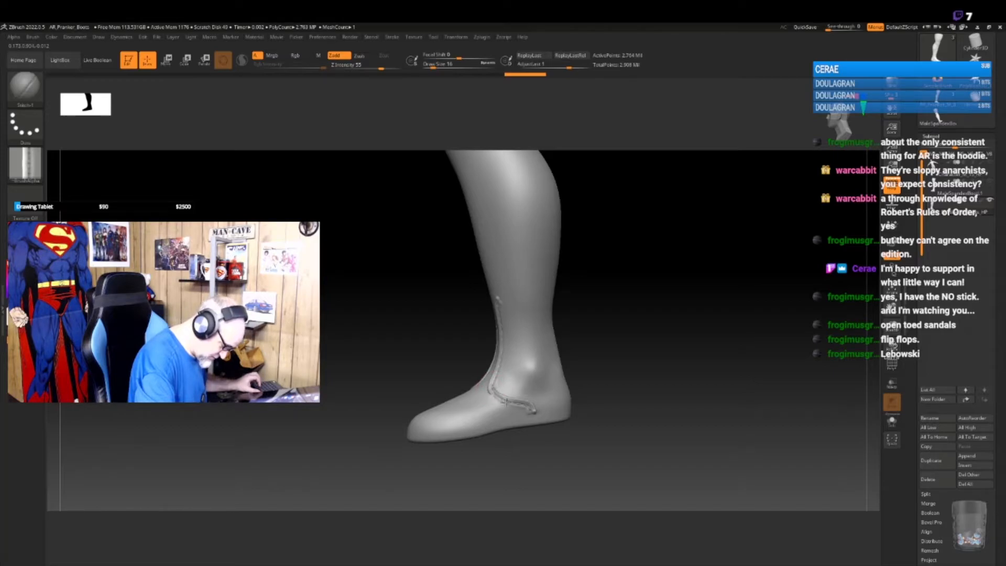
drag(650, 435, 570, 442)
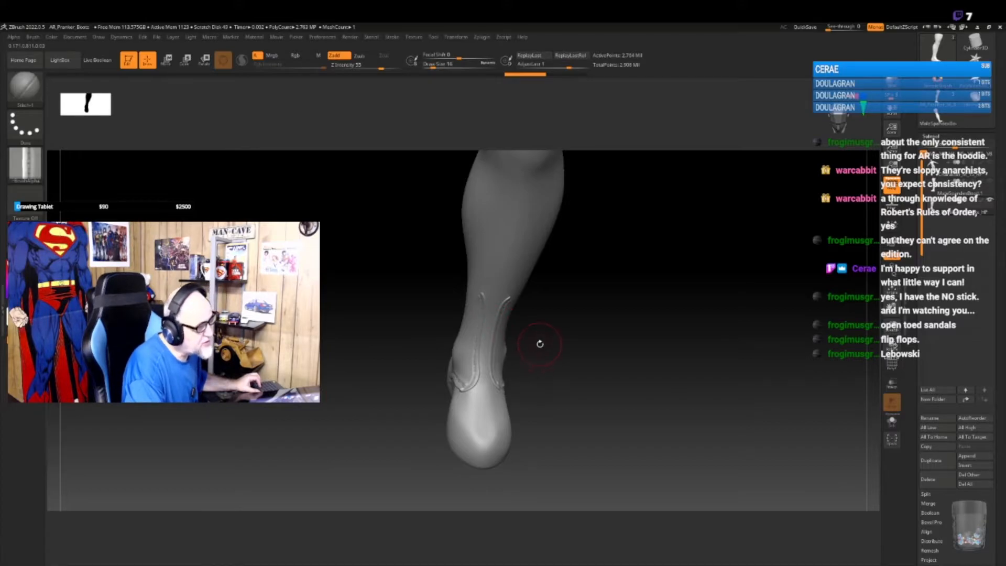
- Stitch a long seam just above the sole along both sides of the boot, from heel to toe
mouse_move(540, 343)
mouse_down()
mouse_move(537, 382)
mouse_move(508, 319)
mouse_move(603, 359)
mouse_move(614, 386)
mouse_move(588, 386)
mouse_move(566, 362)
mouse_move(537, 419)
mouse_move(525, 384)
mouse_up()
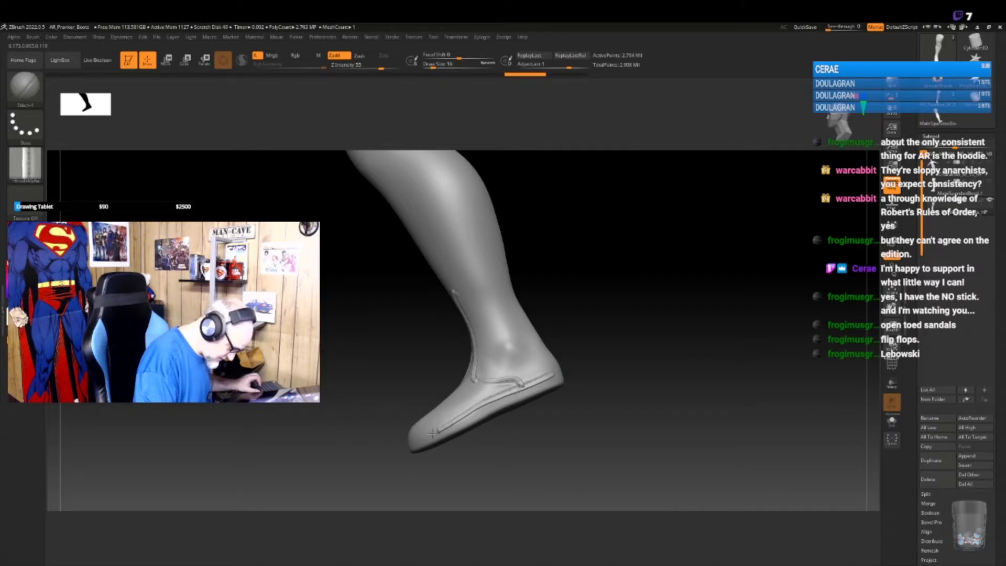
drag(627, 375, 578, 371)
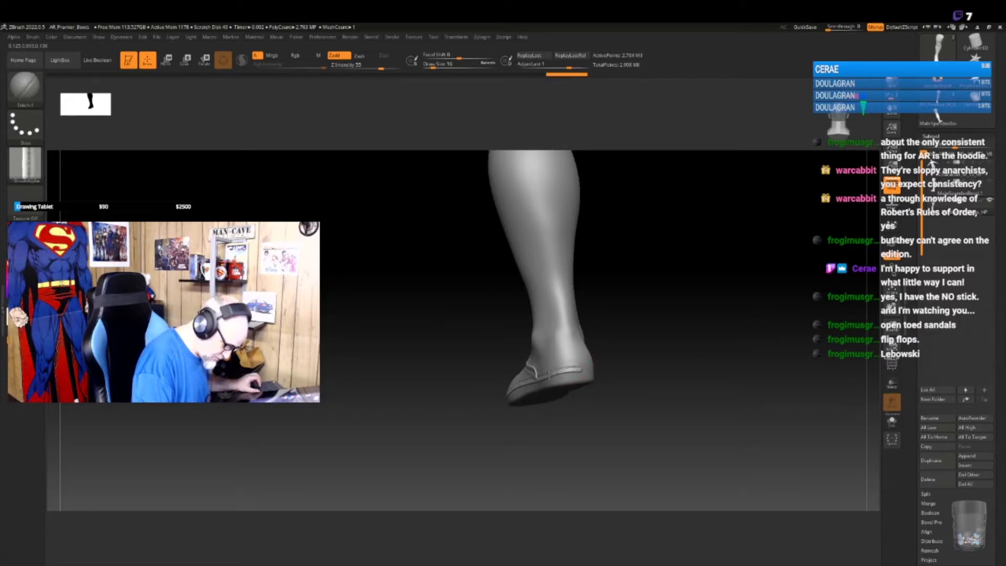
drag(650, 366, 515, 451)
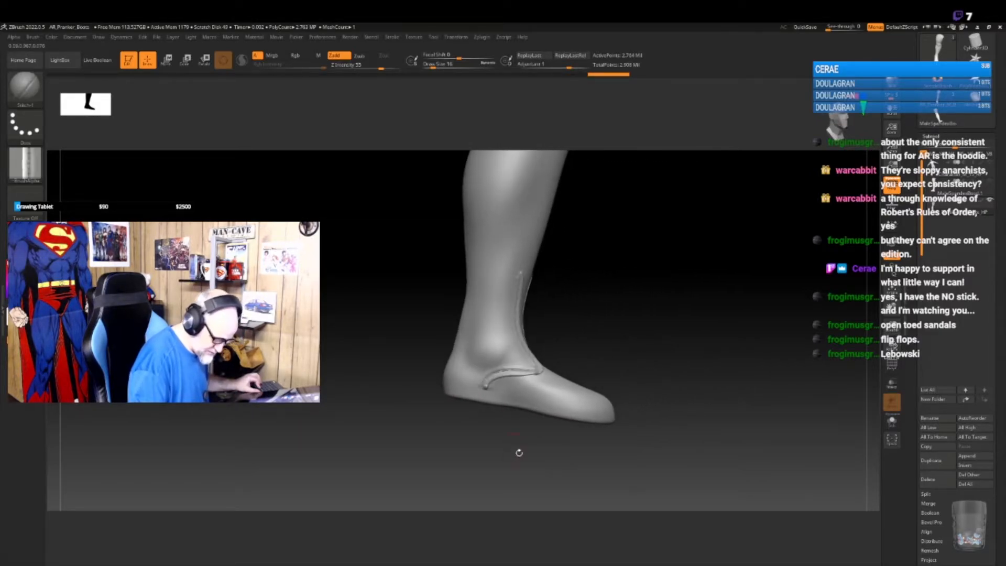
drag(598, 408, 549, 400)
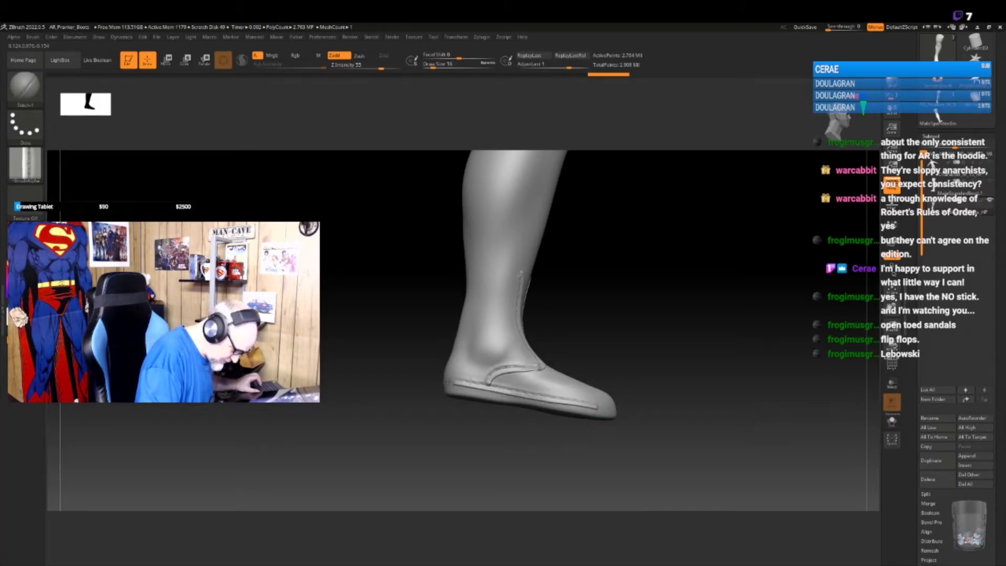
- Continue the sole-edge stitching around the heel and the toe to connect both side seams
drag(625, 350, 641, 390)
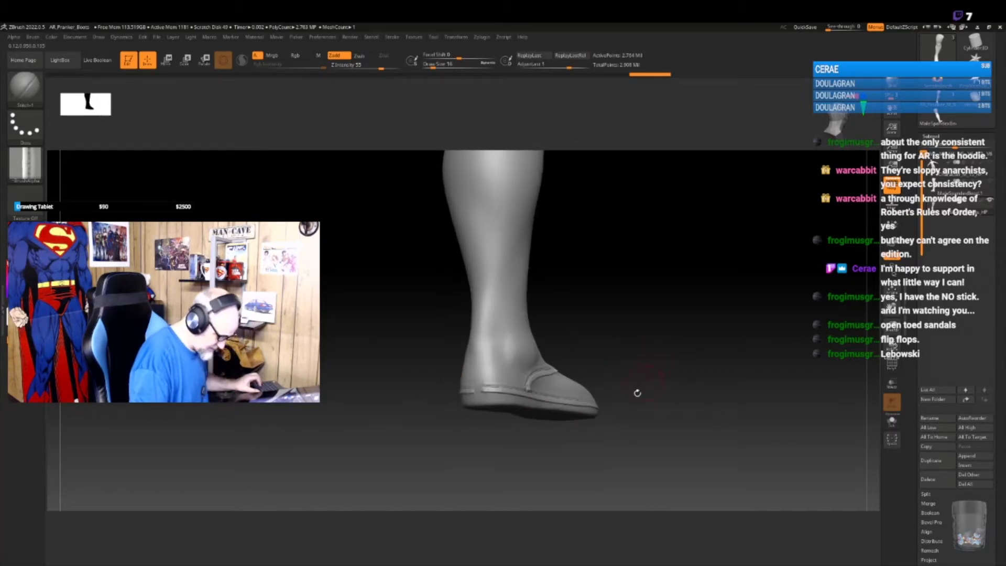
mouse_move(543, 421)
mouse_down()
mouse_move(552, 414)
mouse_move(516, 399)
mouse_up()
mouse_move(618, 385)
mouse_down()
mouse_move(807, 403)
mouse_move(628, 409)
mouse_up()
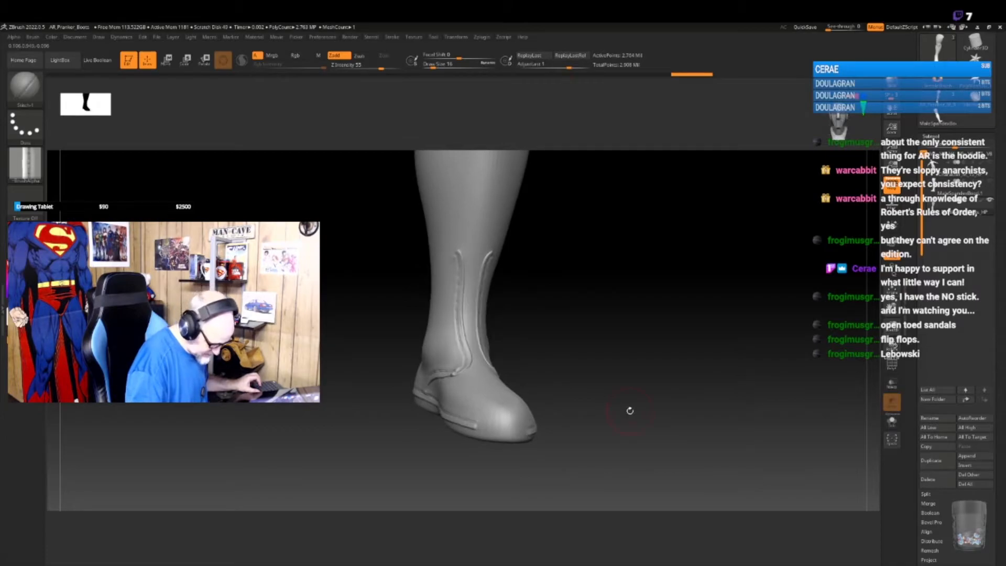
drag(518, 432, 456, 421)
mouse_move(652, 398)
mouse_down()
mouse_move(591, 384)
mouse_move(658, 440)
mouse_move(662, 420)
mouse_up()
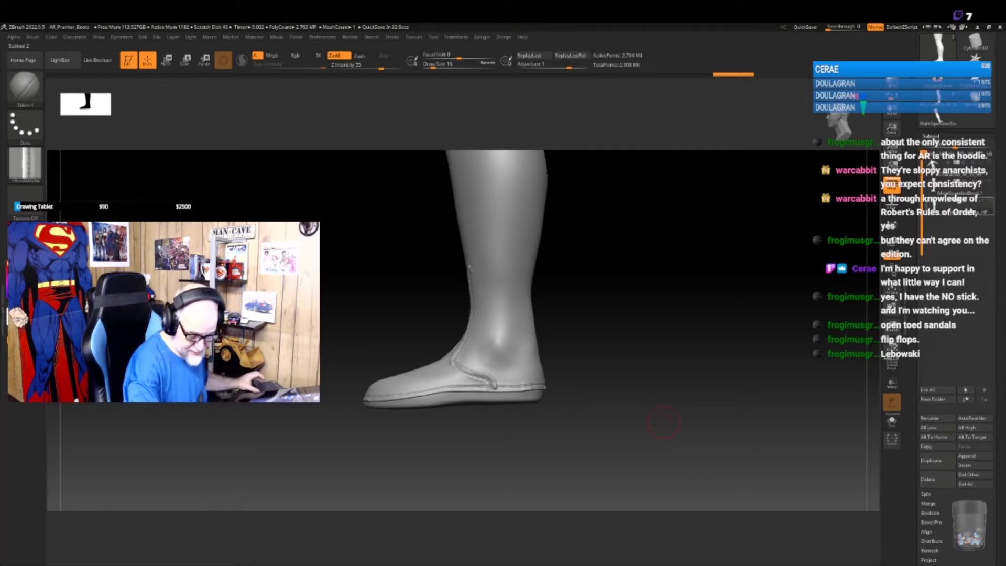
- Delete the stitched high-poly boot subtool and the low-poly boot subtool, keeping the base body
click(942, 481)
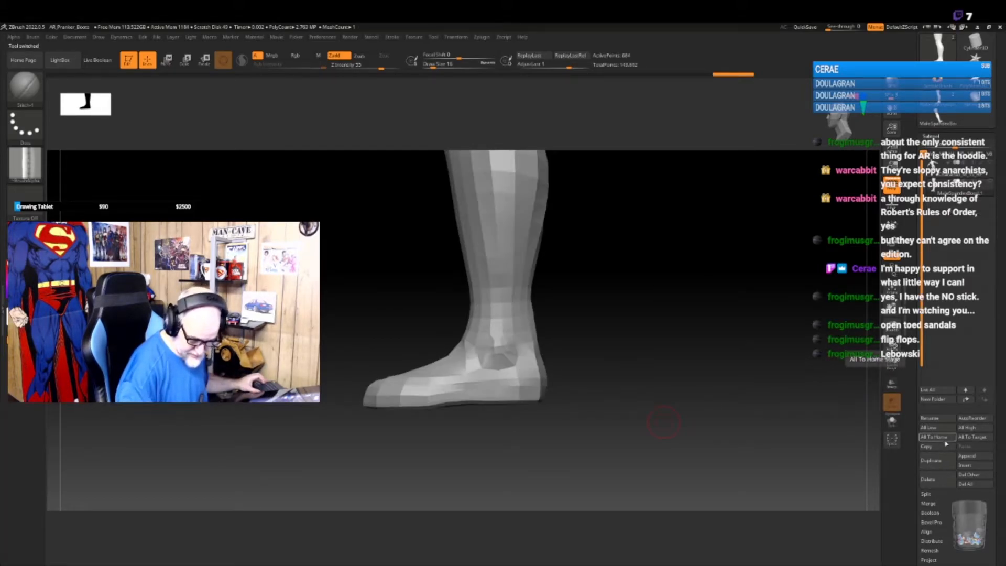
click(939, 481)
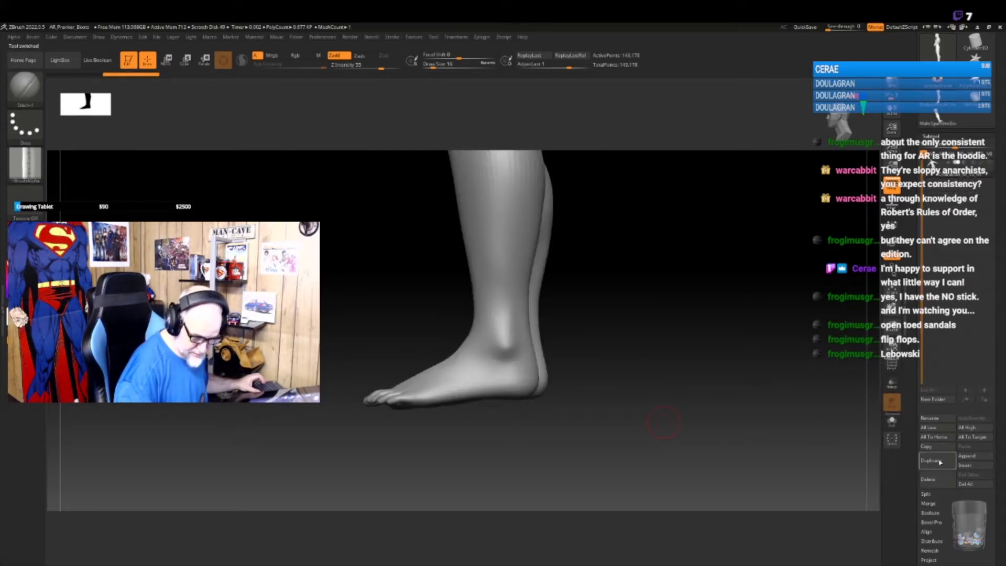
- Paint a symmetrical mask down the front of both lower legs and ankles with a draw size of 32
alt+drag(613, 421, 630, 393)
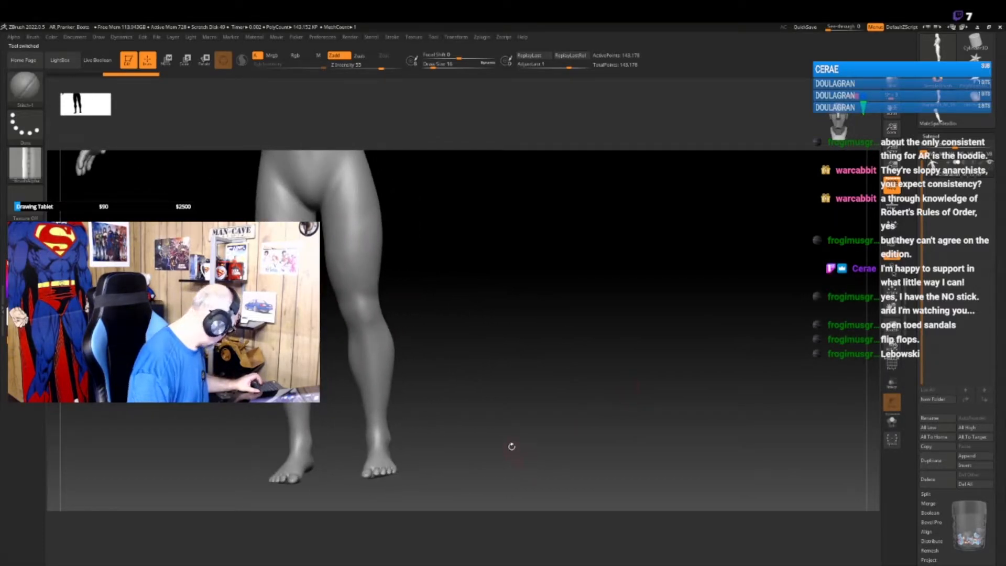
mouse_move(511, 416)
mouse_down()
mouse_move(618, 429)
mouse_move(609, 403)
mouse_move(630, 394)
mouse_move(601, 437)
mouse_up()
key(b)
key(s)
key(t)
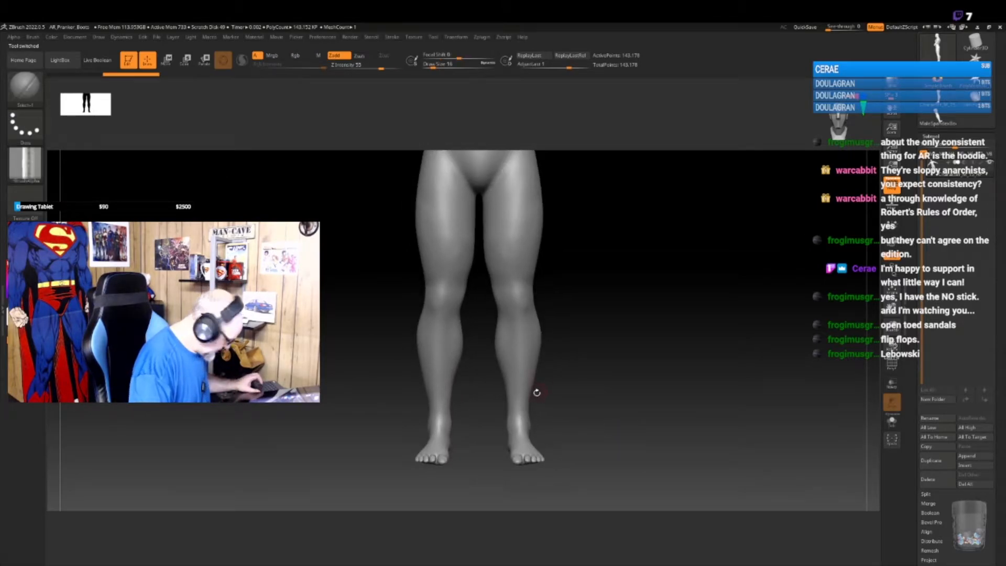
key(bracketright)
ctrl+drag(524, 402, 521, 413)
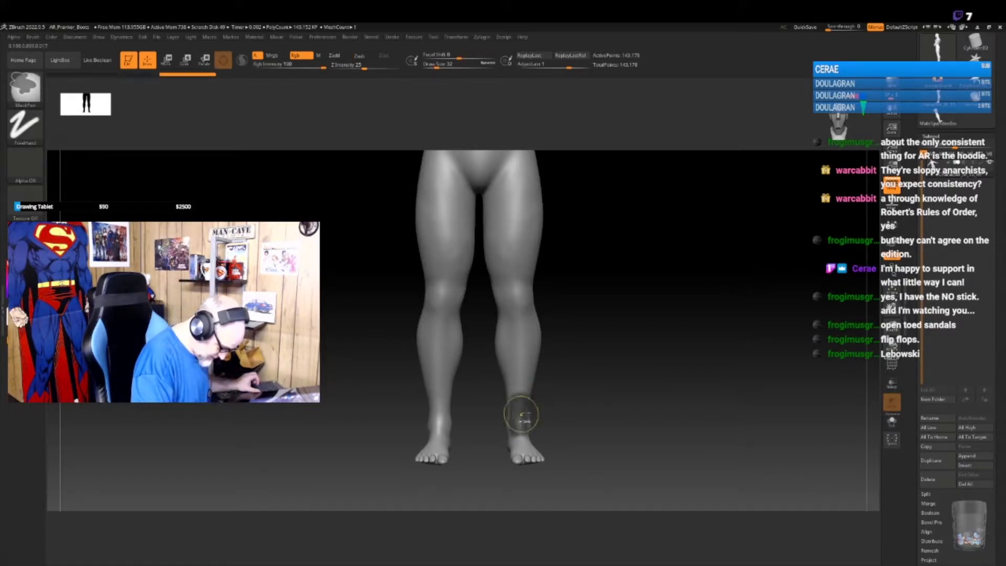
ctrl+click(575, 398)
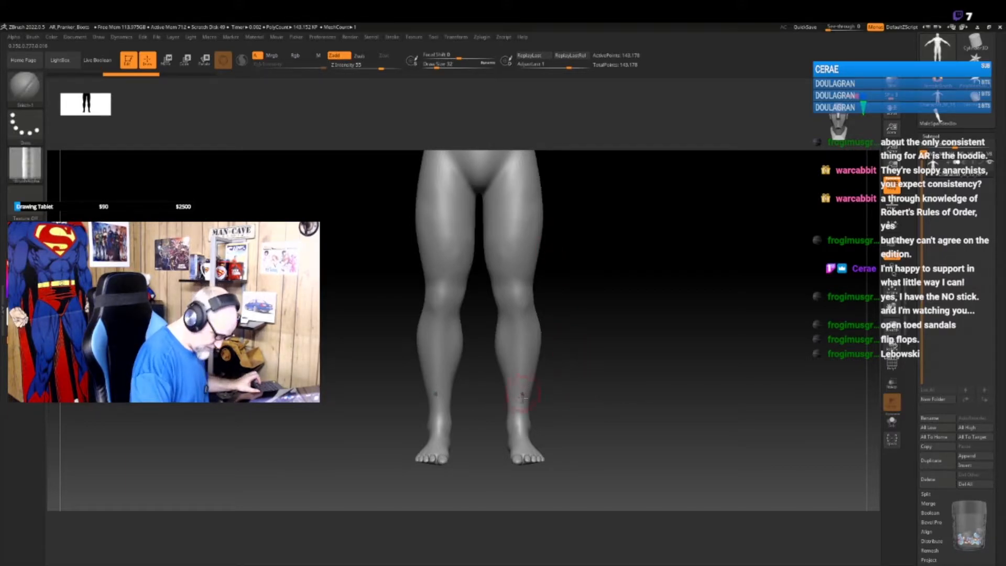
ctrl+drag(519, 405, 521, 443)
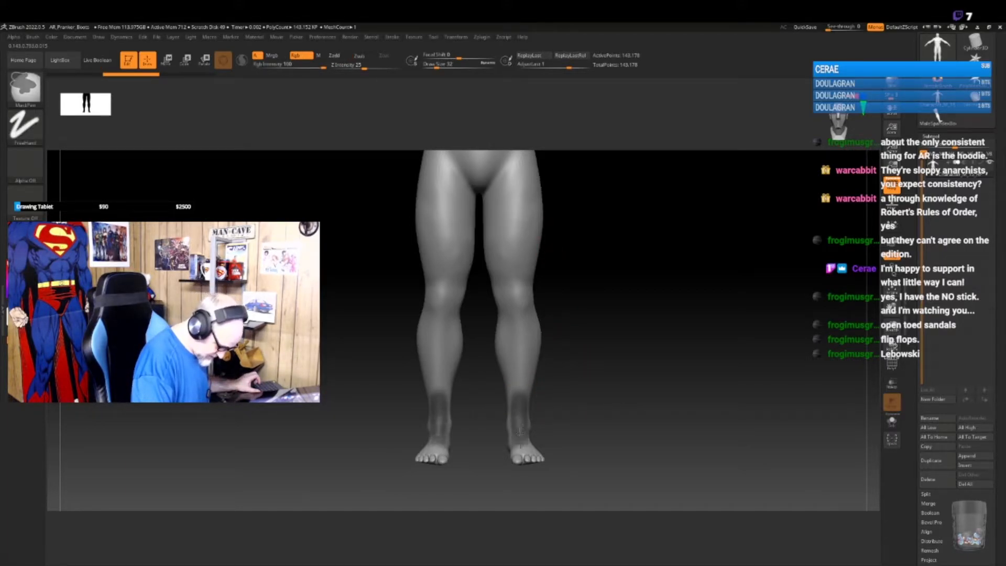
- Extend the mask around the sides and backs of both ankles and over the heels
right_drag(521, 427, 512, 395)
ctrl+drag(505, 401, 509, 432)
drag(566, 393, 631, 396)
mouse_move(518, 395)
ctrl+mouse_down()
mouse_move(511, 406)
mouse_move(575, 419)
mouse_move(524, 404)
mouse_move(511, 429)
mouse_move(519, 435)
mouse_move(489, 449)
mouse_move(528, 448)
ctrl+mouse_up()
mouse_move(581, 411)
mouse_down()
mouse_move(556, 414)
mouse_move(548, 451)
mouse_up()
drag(602, 469, 560, 449)
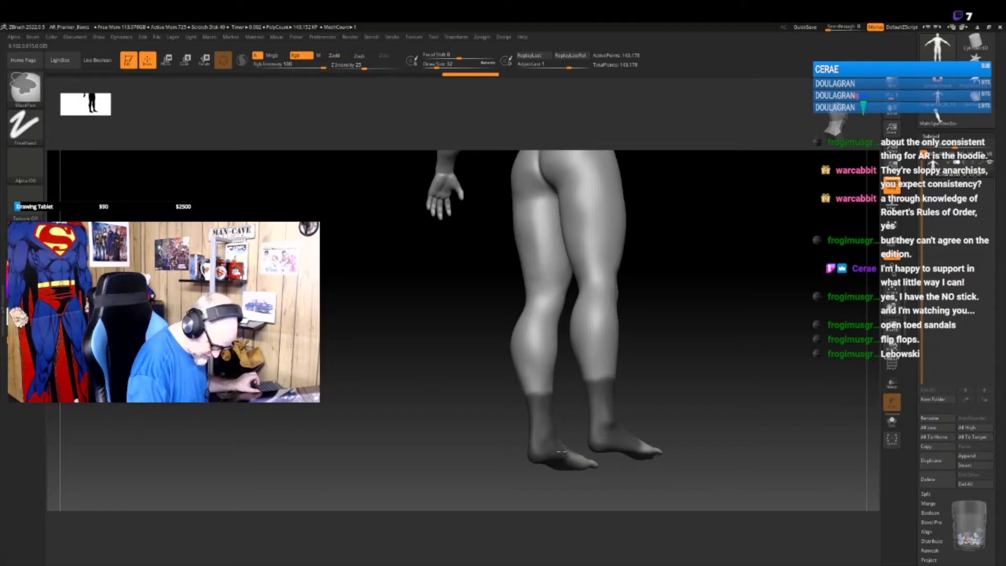
- Continue the mask over both feet to the base of the toes, leaving the toes unmasked
mouse_move(661, 390)
mouse_down()
mouse_move(590, 419)
mouse_move(573, 456)
mouse_up()
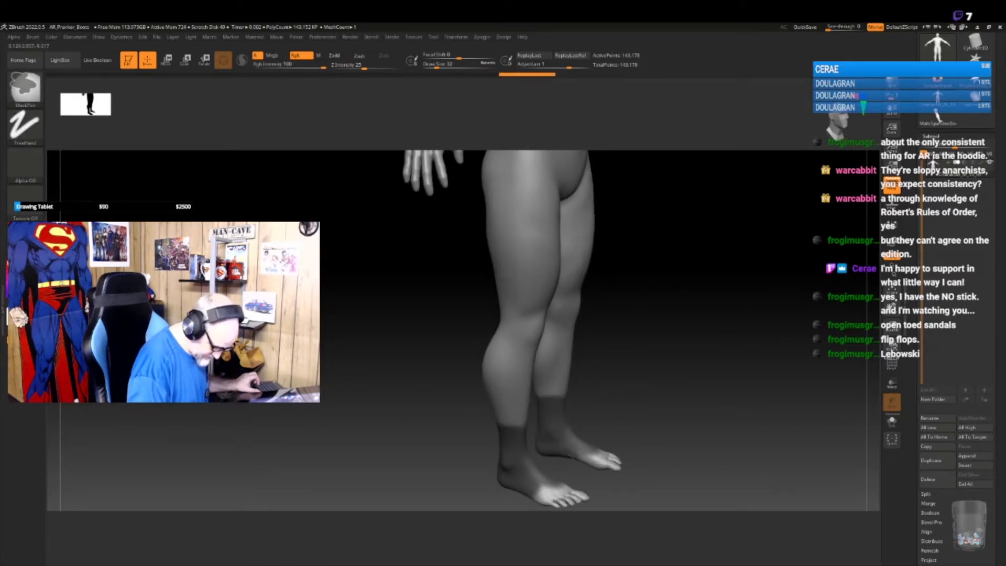
drag(639, 407, 666, 357)
drag(665, 442, 658, 393)
mouse_move(583, 461)
ctrl+mouse_down()
mouse_move(574, 447)
mouse_move(547, 451)
mouse_move(589, 451)
mouse_move(592, 464)
ctrl+mouse_up()
drag(694, 389, 689, 411)
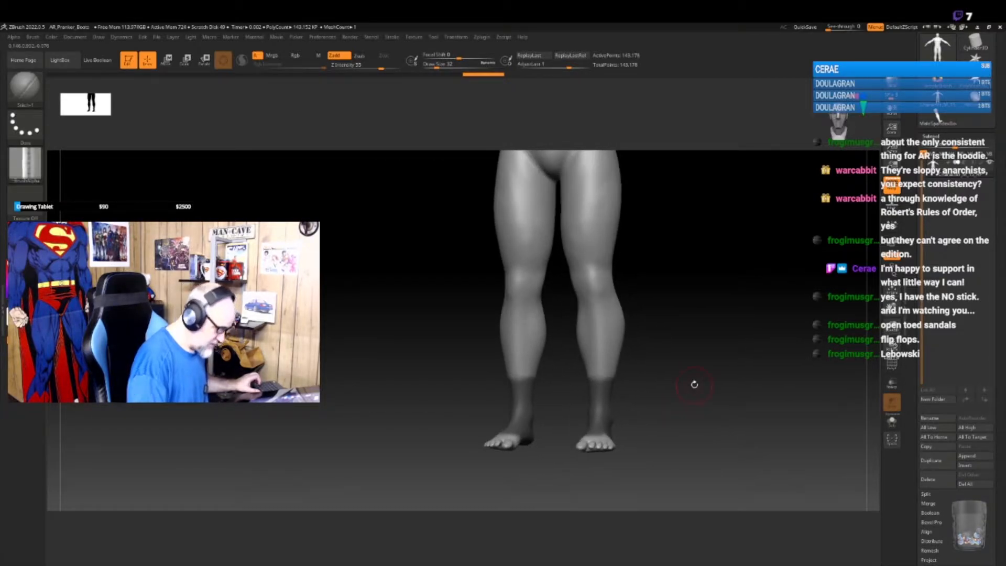
- Extract the masked ankle and foot areas as a separate subtool with the Extract plugin
click(482, 38)
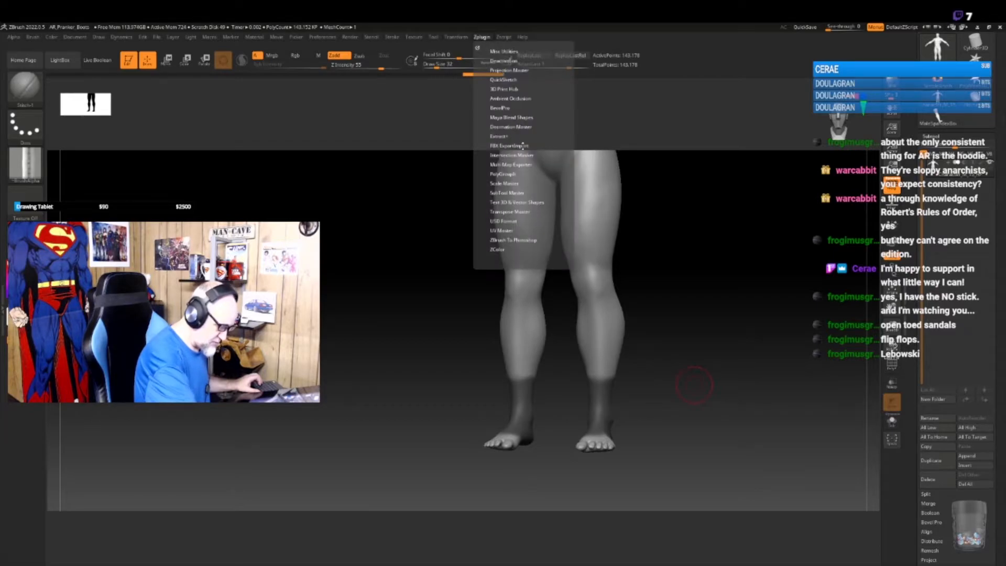
click(503, 138)
click(543, 146)
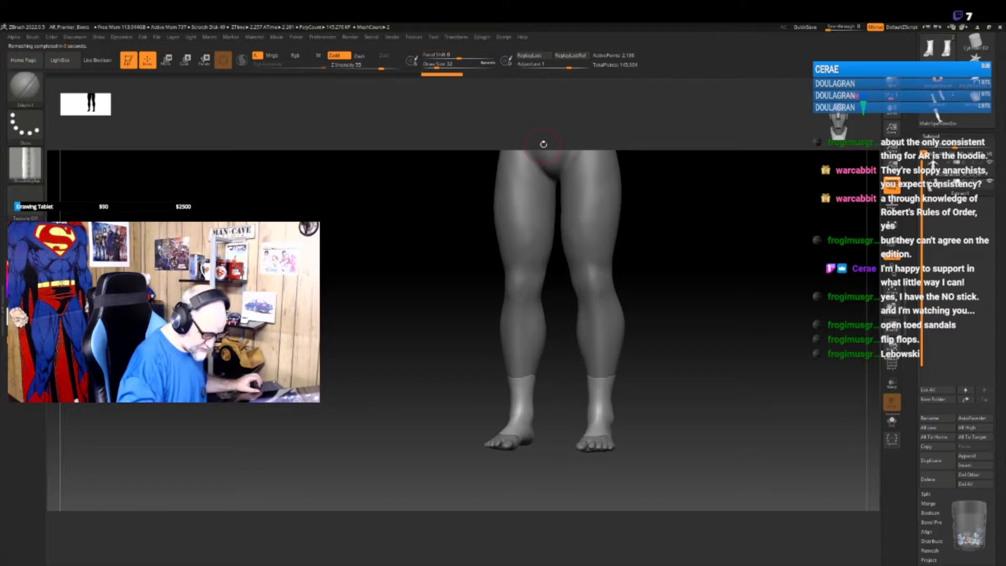
drag(543, 144, 659, 397)
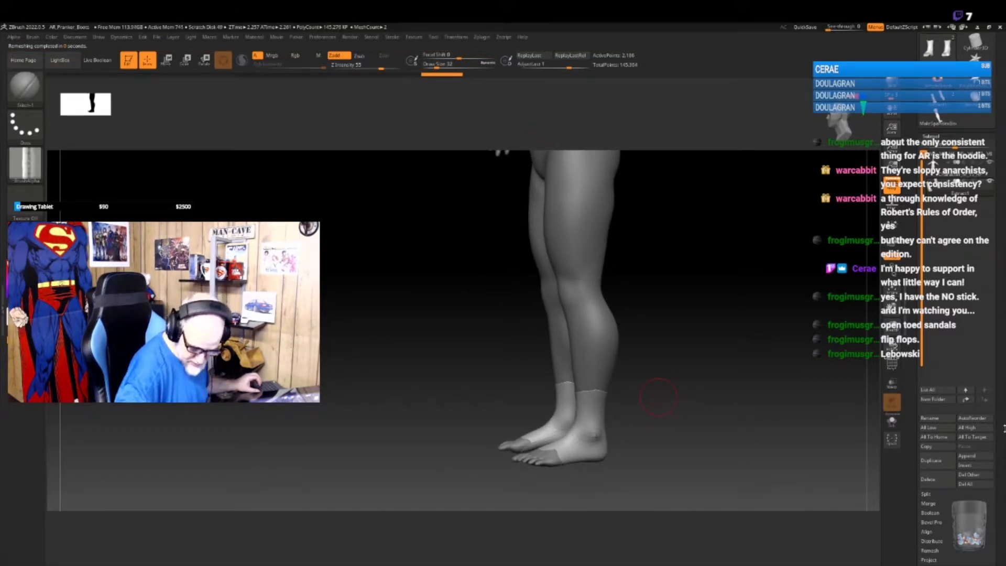
- Smooth the extracted foot shells with a Polish deformation
scroll(999, 363, down, 3)
drag(1004, 490, 1000, 369)
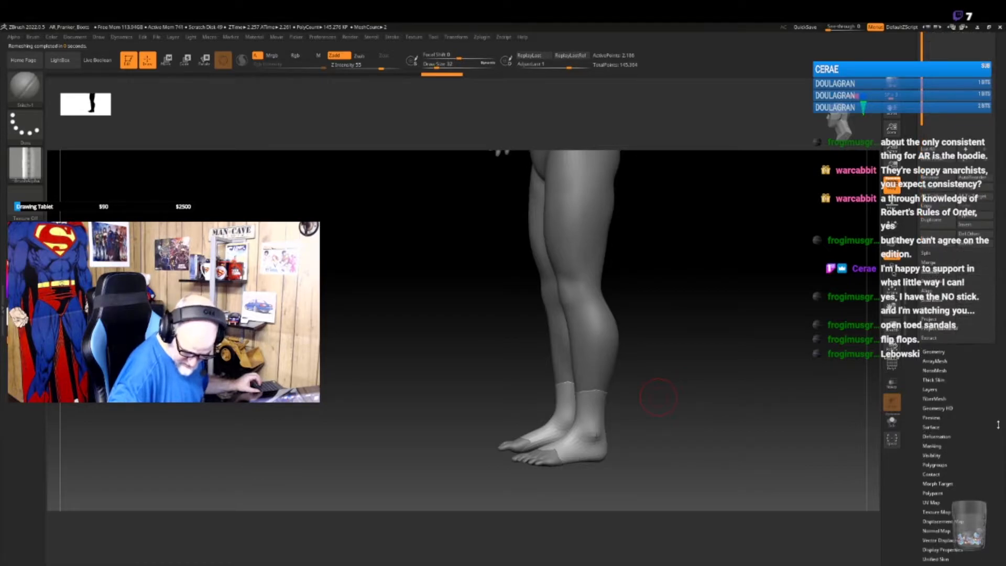
click(944, 433)
drag(927, 168, 998, 170)
- Pull the foot shells outward over the ankle bones and cuff edges with the Move brush at draw size 40
alt+drag(679, 404, 656, 418)
key(b)
key(m)
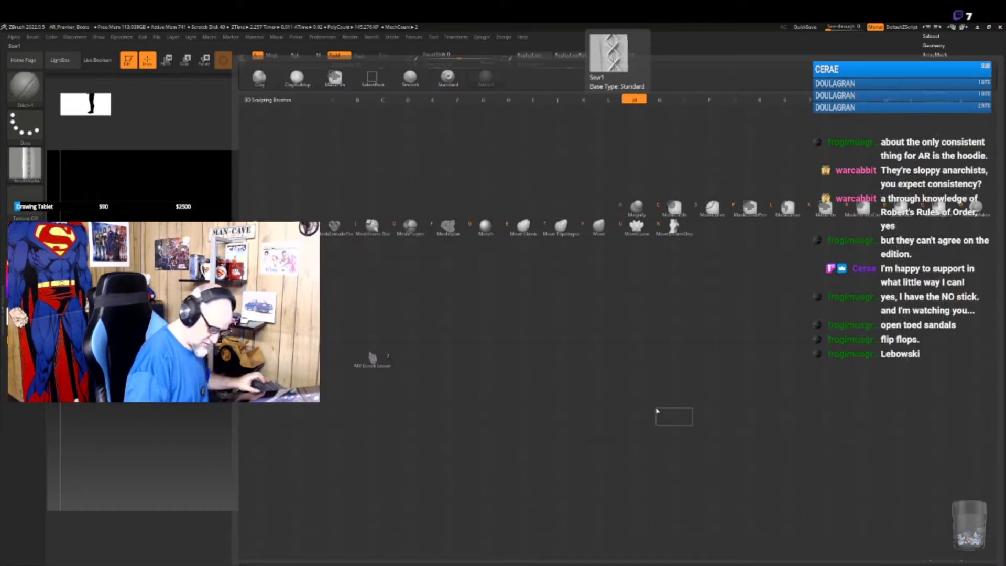
key(v)
key(bracketright)
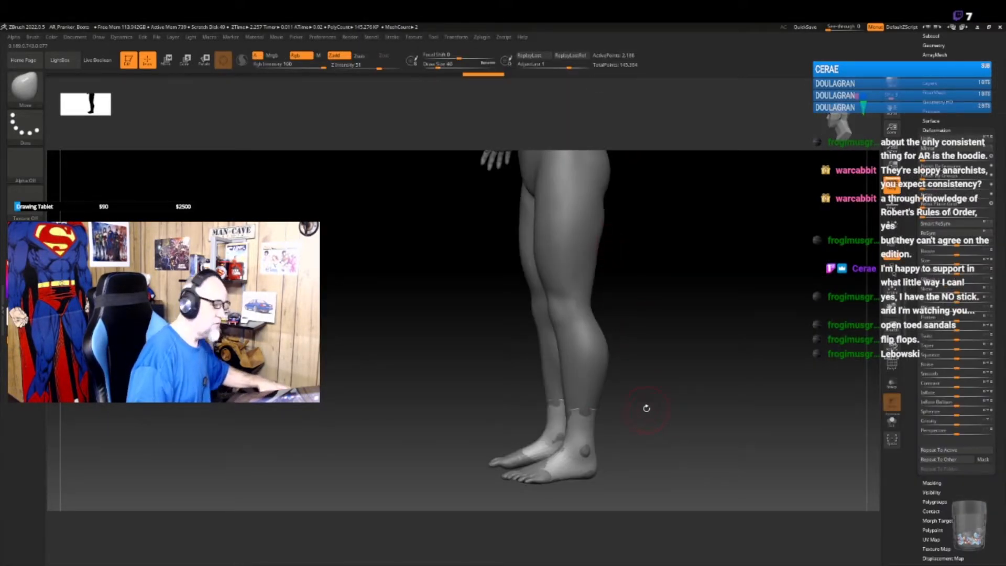
drag(640, 414, 574, 424)
drag(655, 418, 629, 434)
mouse_move(585, 468)
mouse_down()
mouse_move(663, 458)
mouse_move(640, 419)
mouse_move(620, 437)
mouse_move(534, 440)
mouse_up()
key(ctrl+z)
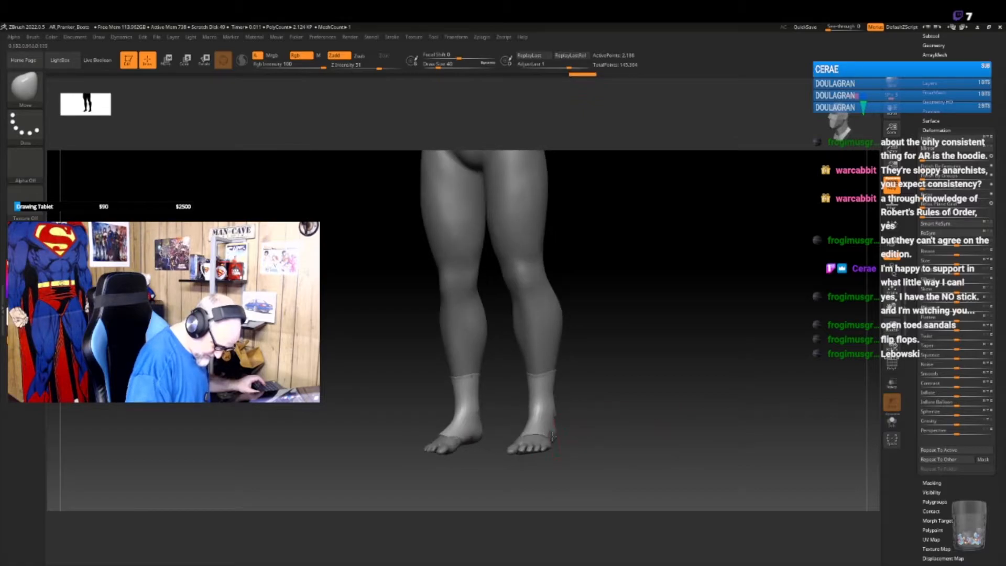
- Move the shell surface clear of the skin around the heels, backs of the ankles and cuffs
mouse_move(557, 420)
mouse_down()
mouse_move(569, 415)
mouse_move(572, 431)
mouse_move(616, 414)
mouse_move(613, 406)
mouse_move(571, 416)
mouse_move(577, 439)
mouse_move(589, 414)
mouse_move(604, 439)
mouse_move(622, 435)
mouse_move(610, 449)
mouse_move(623, 413)
mouse_up()
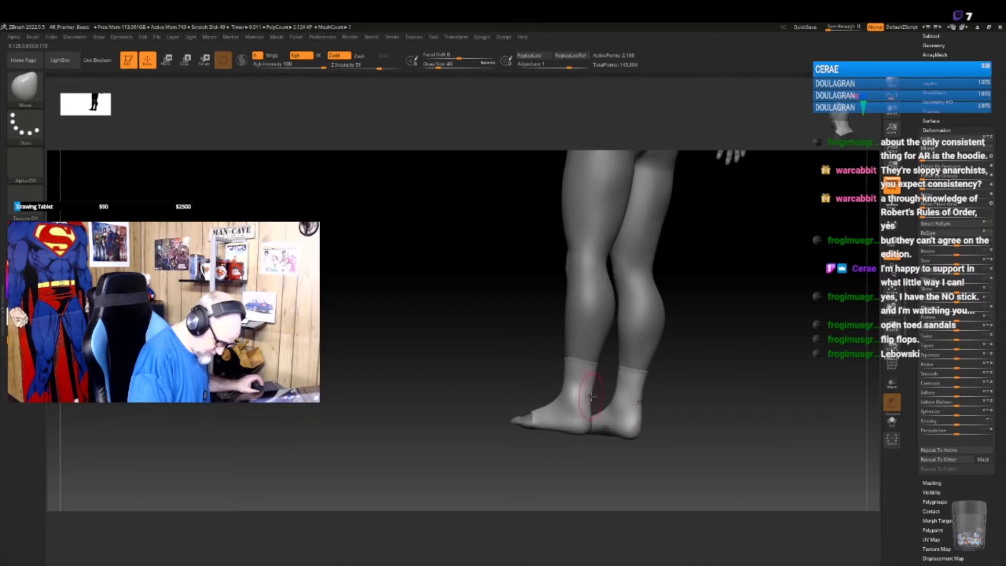
mouse_move(658, 386)
mouse_down()
mouse_move(684, 372)
mouse_move(656, 353)
mouse_move(640, 356)
mouse_move(671, 353)
mouse_up()
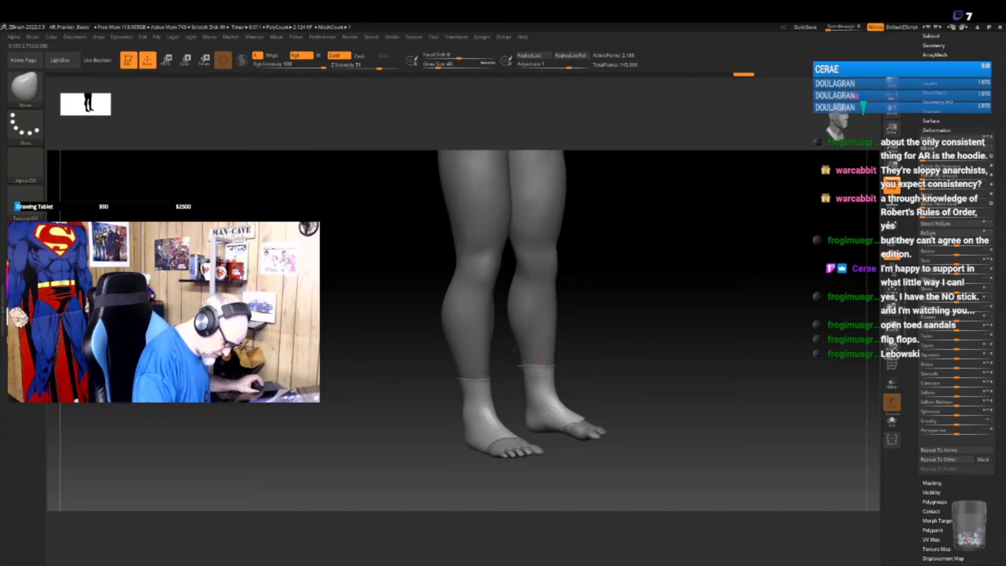
drag(637, 408, 601, 347)
drag(641, 352, 577, 447)
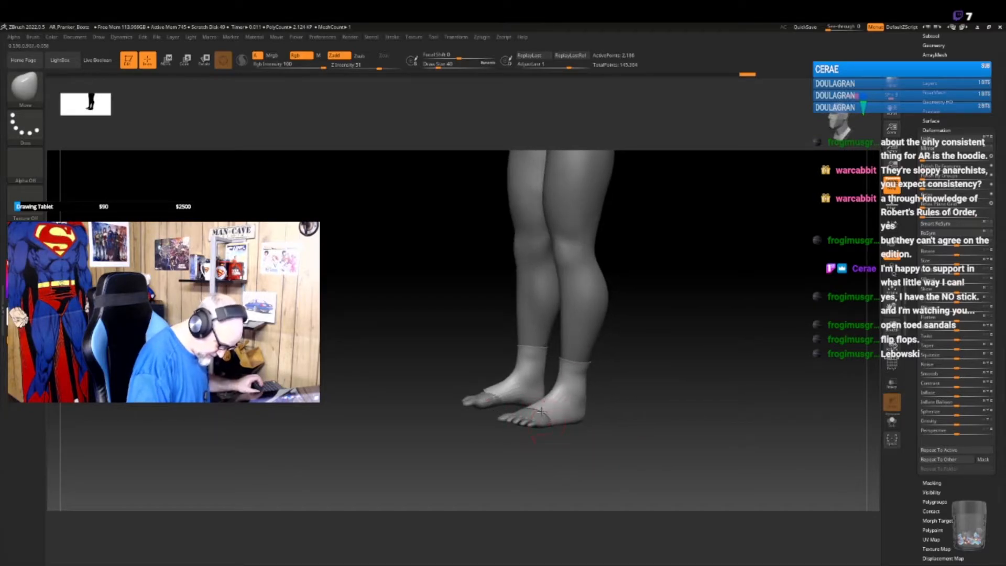
- Adjust the shells along the soles, foot sides and toe openings so they cover the feet
mouse_move(535, 416)
mouse_down()
mouse_move(558, 432)
mouse_move(532, 422)
mouse_move(524, 402)
mouse_up()
mouse_move(557, 446)
mouse_down()
mouse_move(531, 410)
mouse_move(553, 414)
mouse_move(534, 435)
mouse_move(545, 435)
mouse_up()
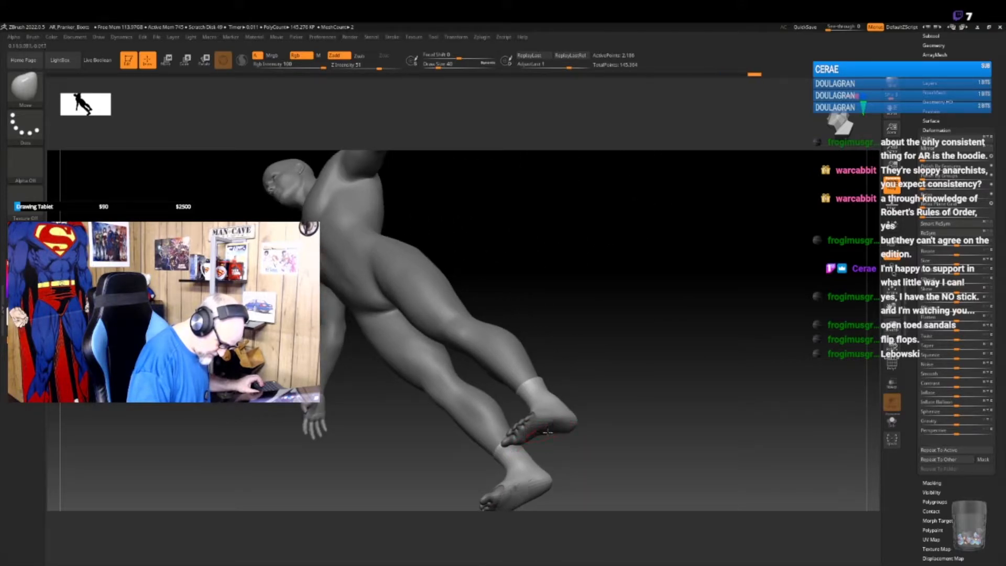
drag(550, 439, 594, 448)
drag(537, 427, 529, 447)
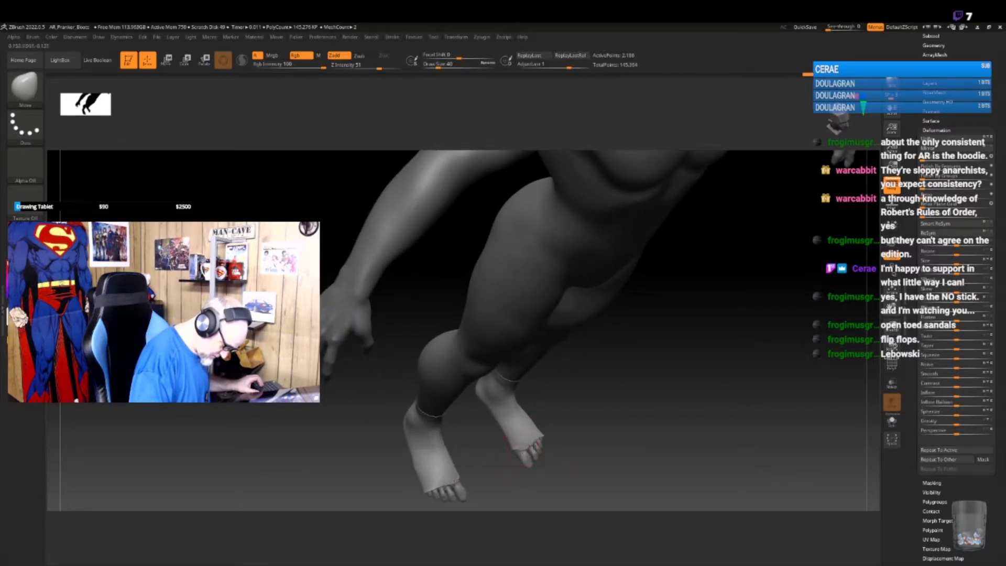
drag(506, 450, 640, 419)
- Retopologize the foot shells with ZRemesher at half the polygon density, keeping groups
click(933, 45)
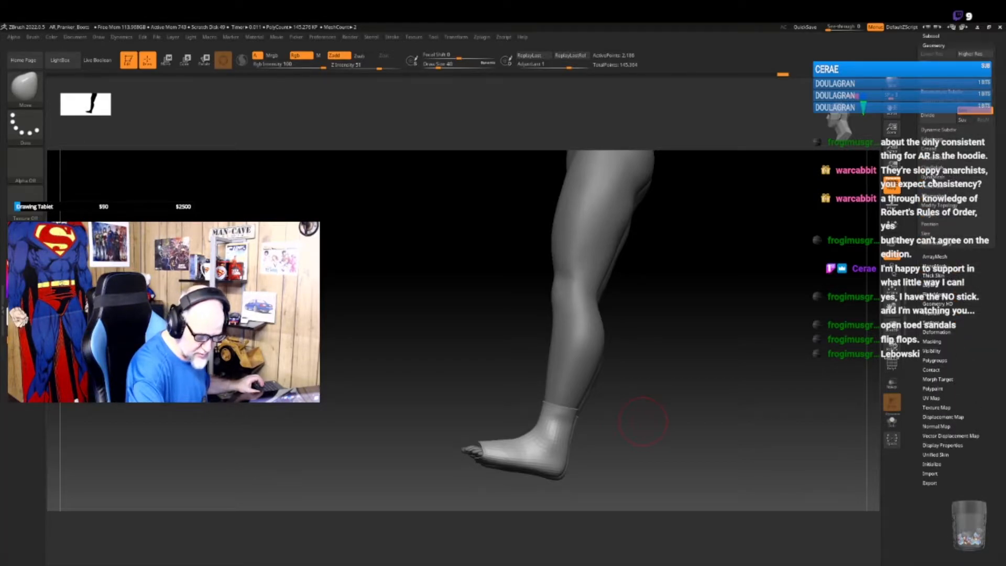
click(933, 196)
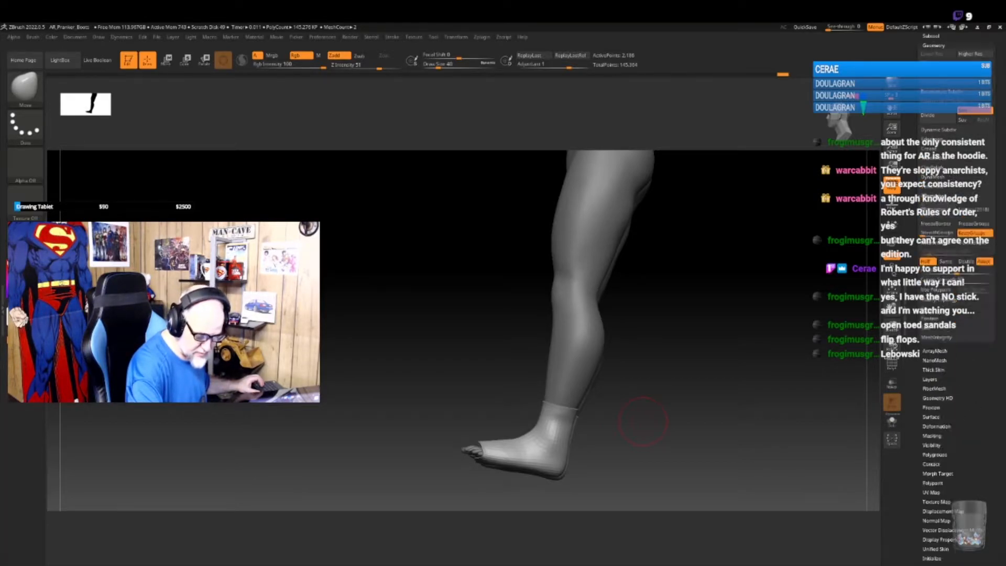
click(938, 223)
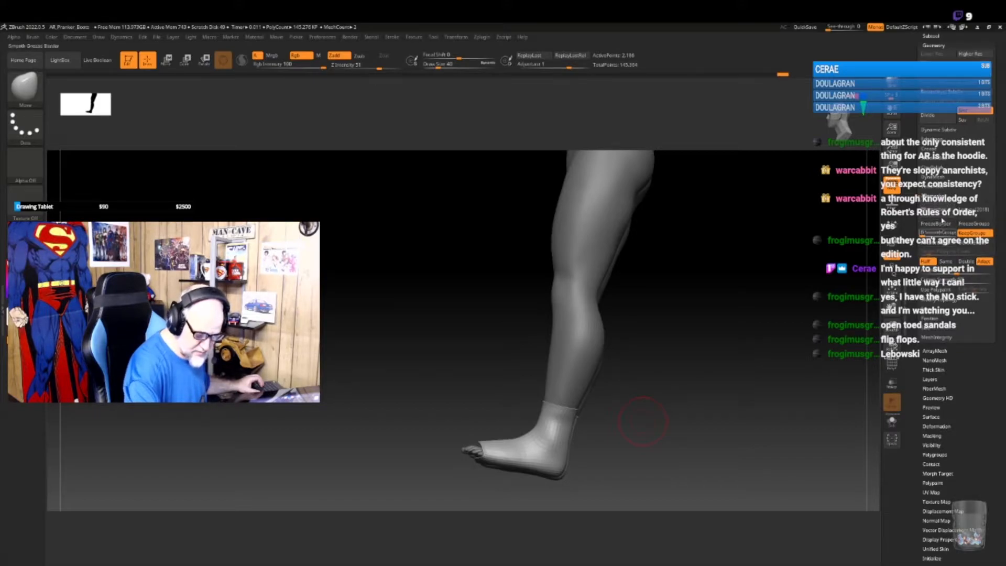
drag(643, 421, 636, 447)
- Activate the ZModeler brush and display the polygon wireframe on the foot shells
key(b)
key(z)
key(m)
alt+drag(614, 425, 511, 427)
key(shift+f)
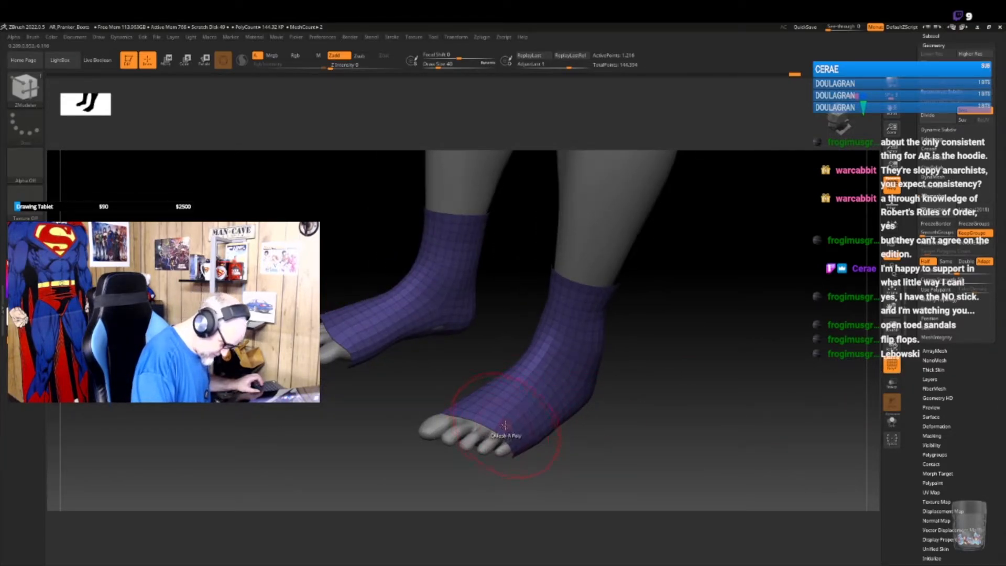
- Close the toe openings of both foot shells with the ZModeler edge action Close
key(space)
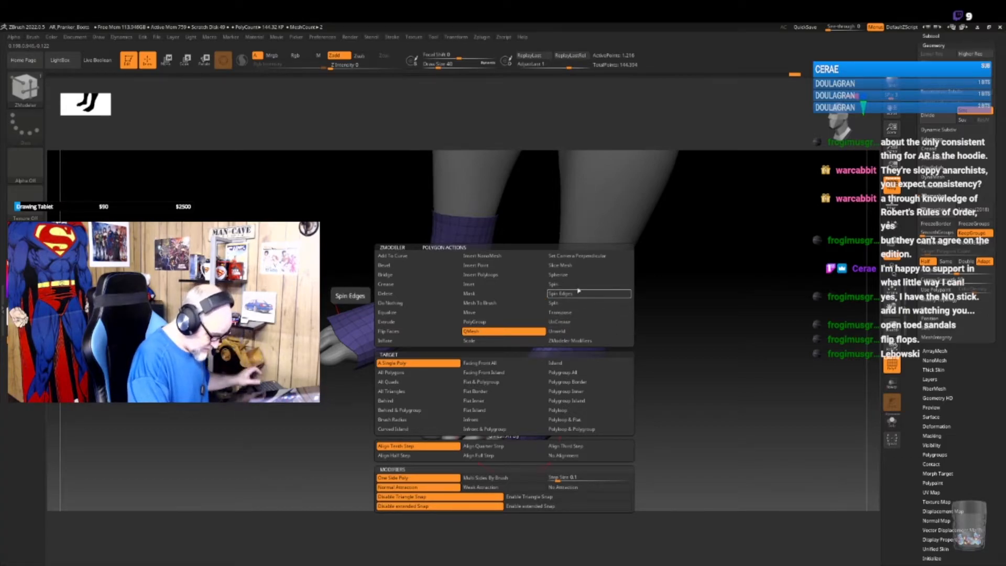
key(space)
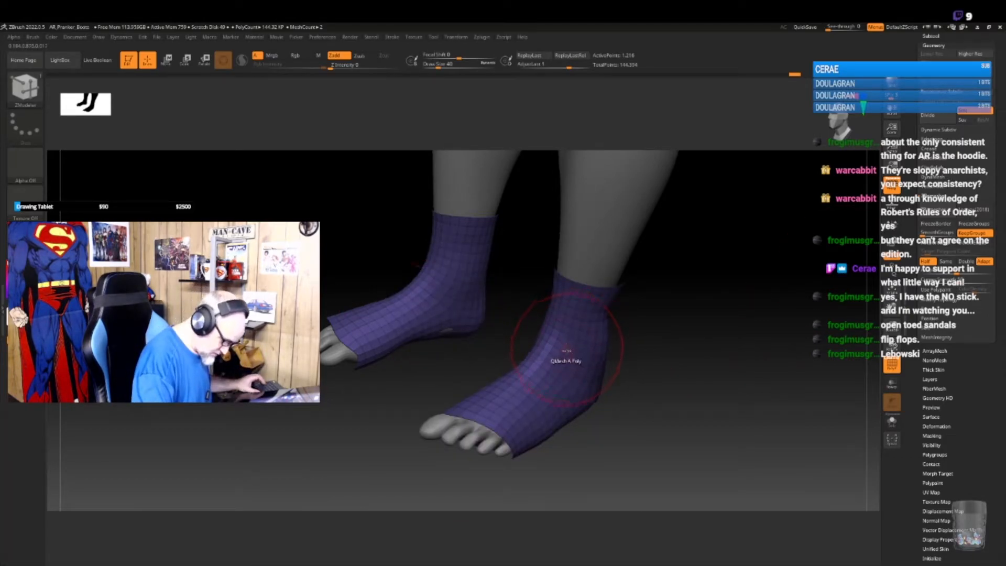
key(space)
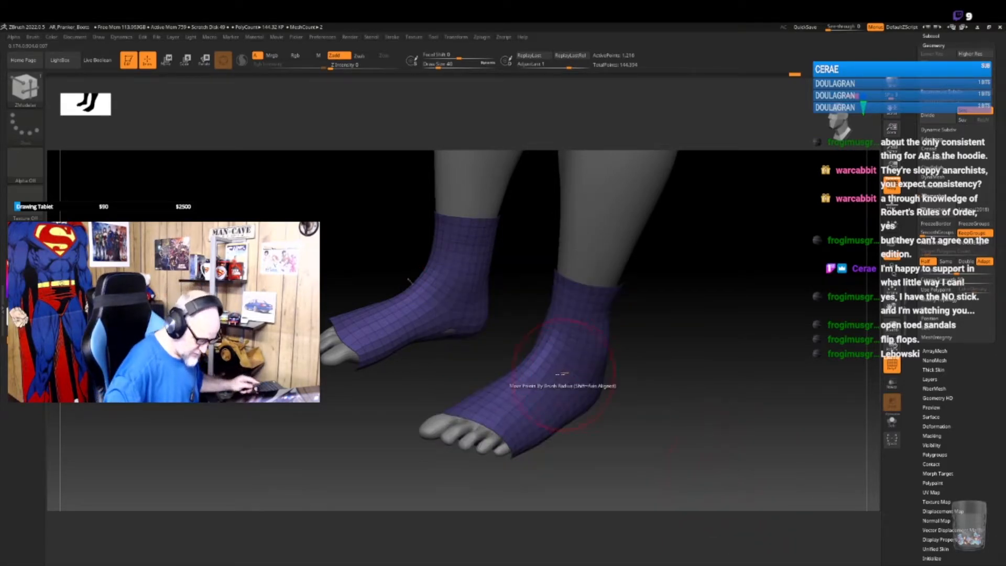
key(space)
click(474, 360)
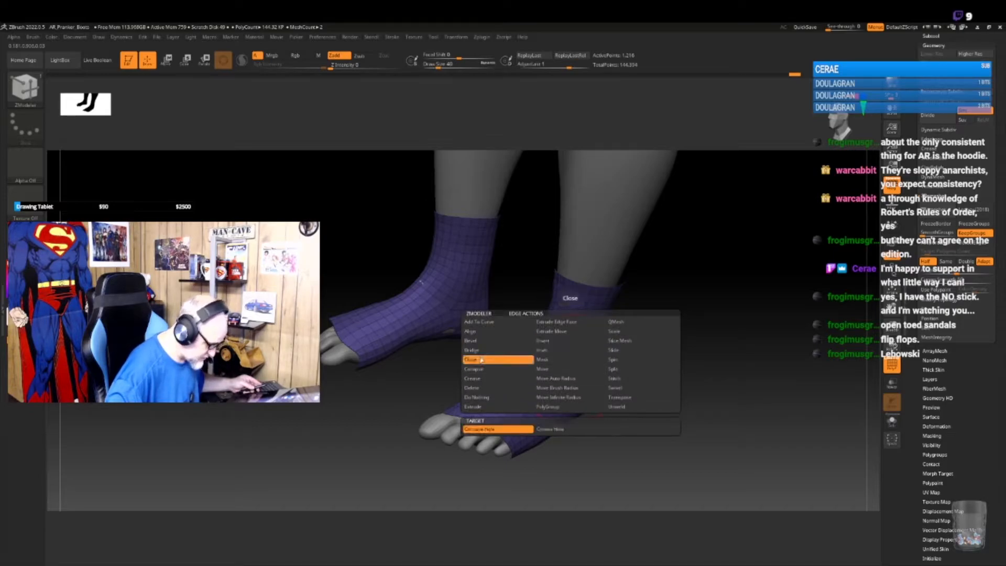
click(496, 431)
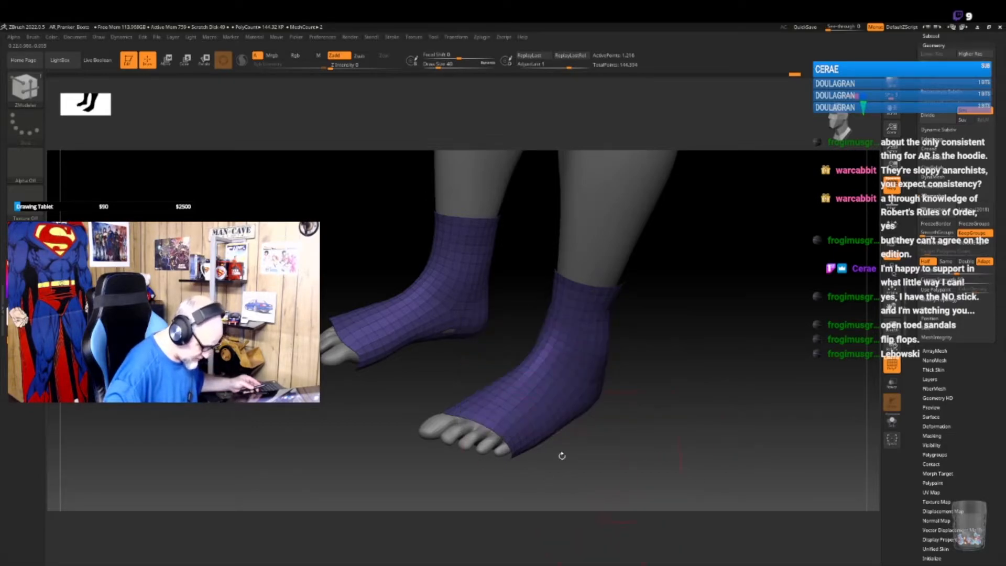
click(499, 435)
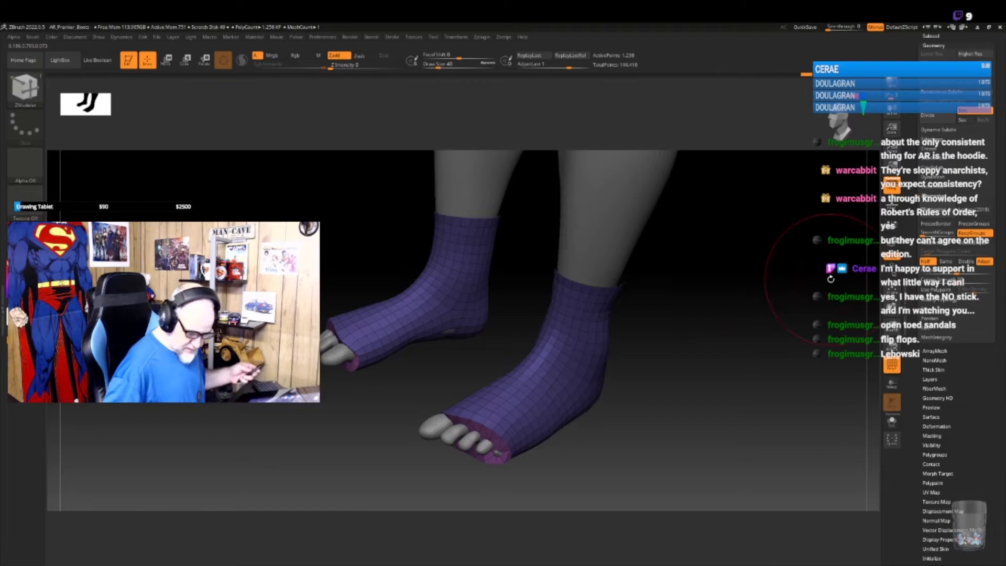
click(931, 35)
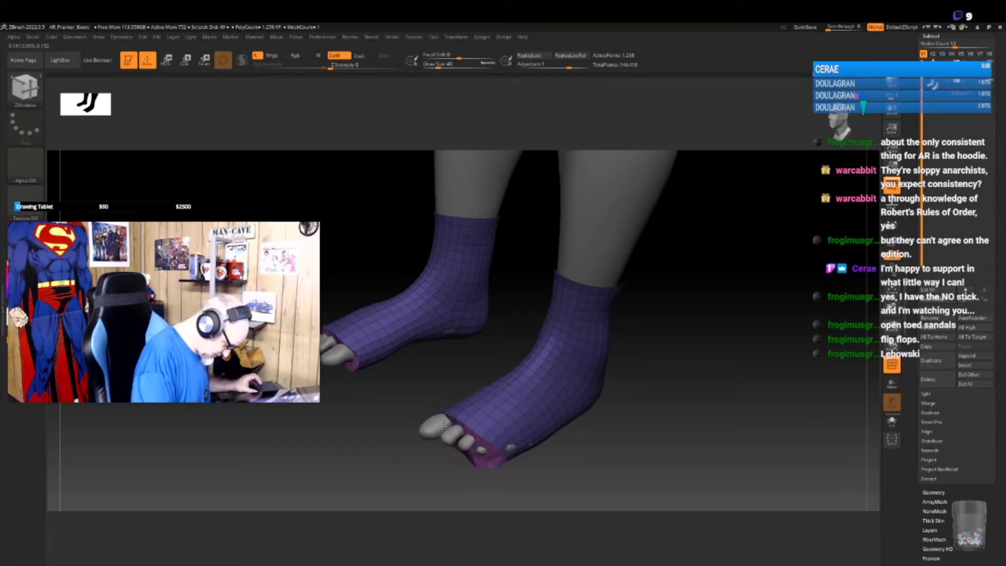
drag(484, 466, 519, 476)
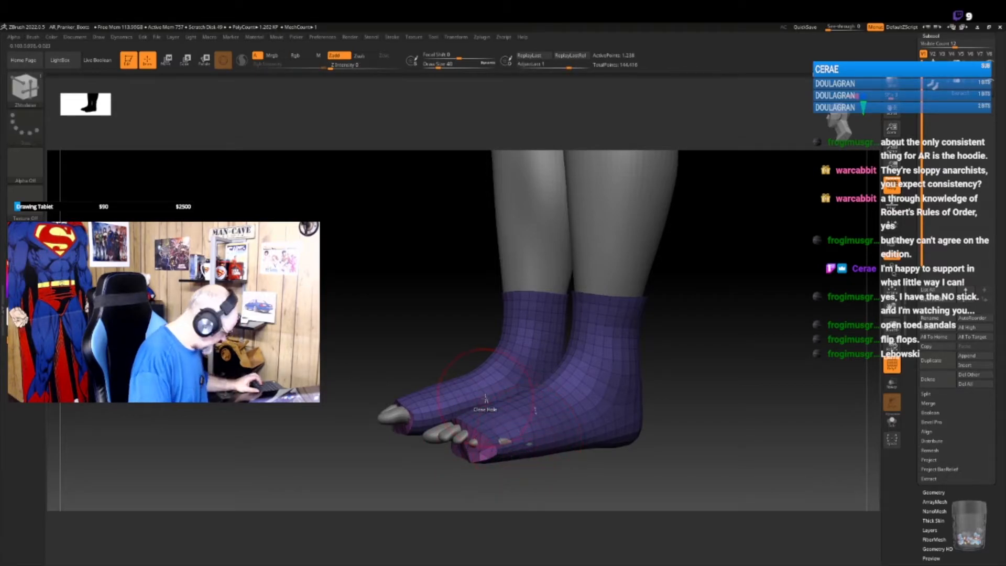
key(ctrl)
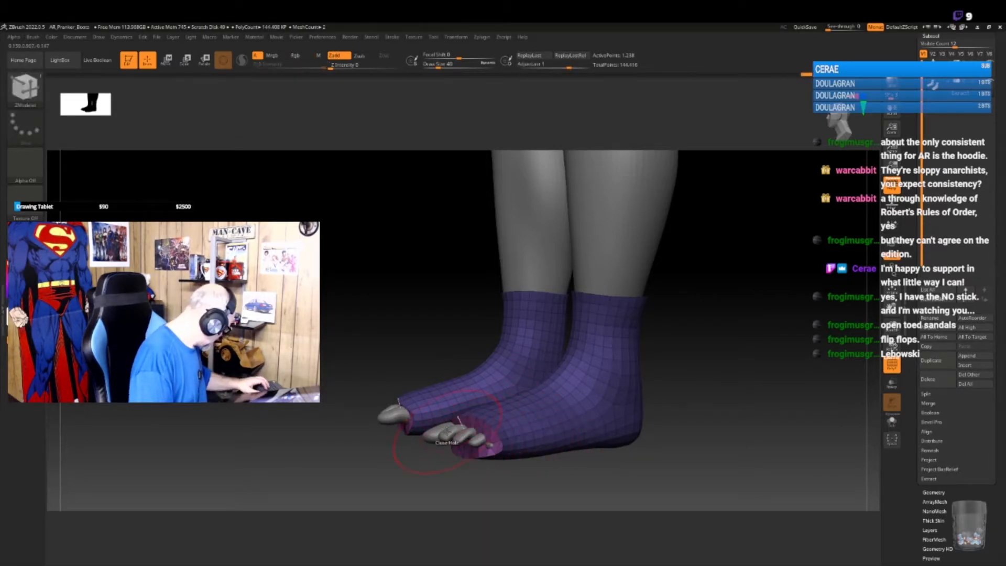
- Pull the closed toe ends of the foot shells outward over the exposed toes with the Move brush
key(b)
key(m)
key(v)
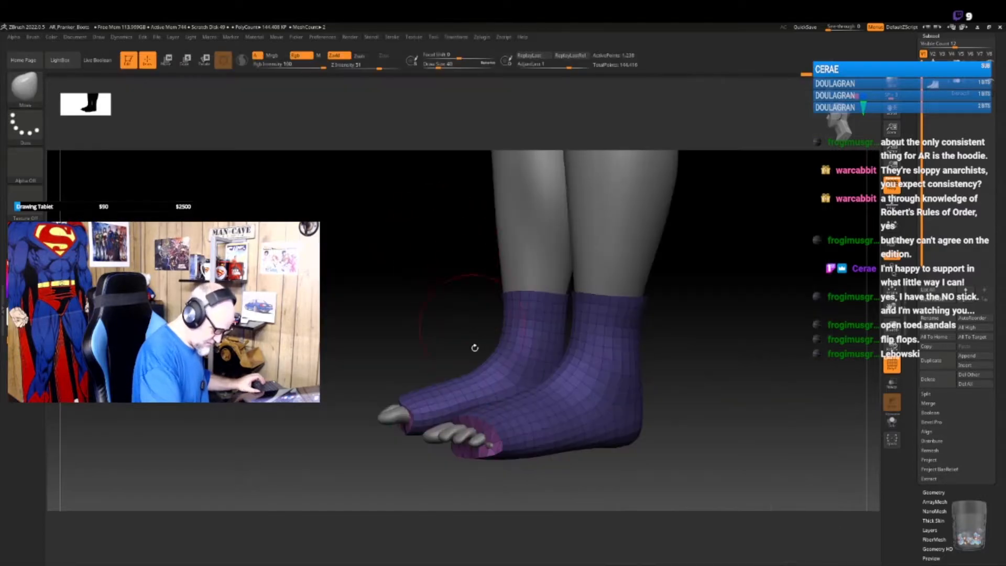
drag(511, 460, 521, 518)
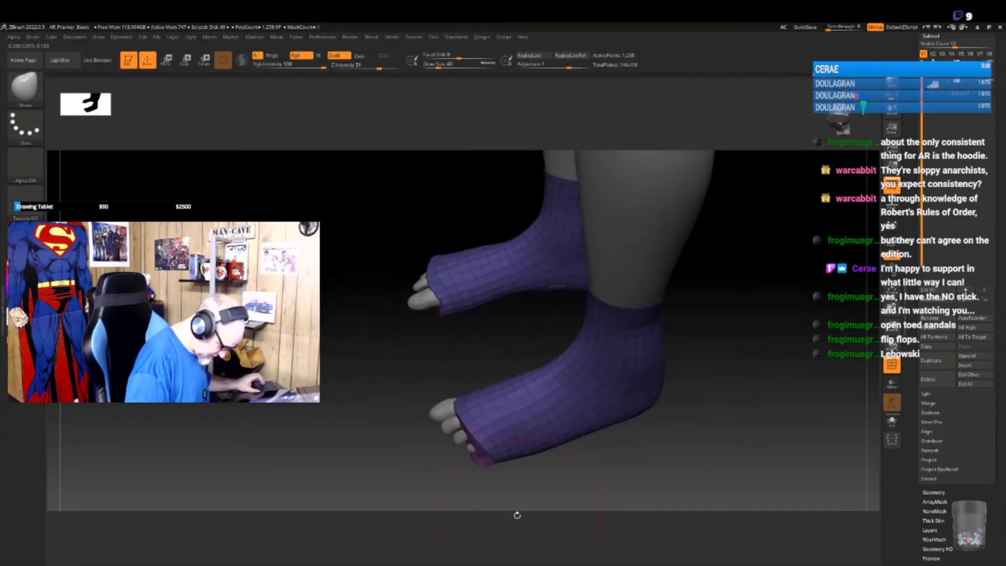
drag(467, 460, 449, 411)
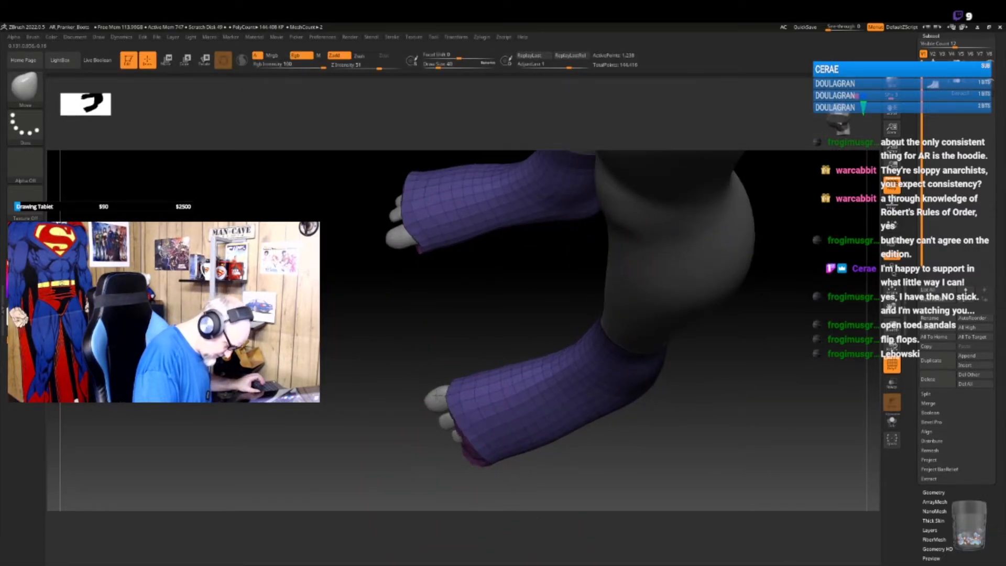
mouse_move(434, 445)
mouse_down()
mouse_move(445, 411)
mouse_move(446, 426)
mouse_move(427, 434)
mouse_up()
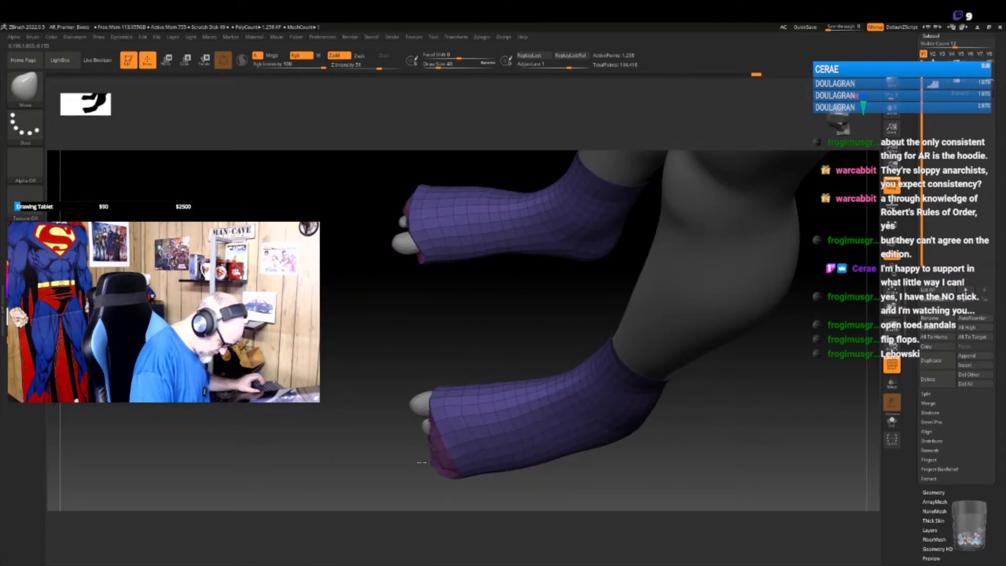
- Extend the underside and sides of the toe caps so the shells fully enclose the toes
mouse_move(458, 348)
mouse_down()
mouse_move(426, 379)
mouse_move(453, 347)
mouse_up()
mouse_move(447, 416)
mouse_down()
mouse_move(463, 412)
mouse_move(458, 452)
mouse_up()
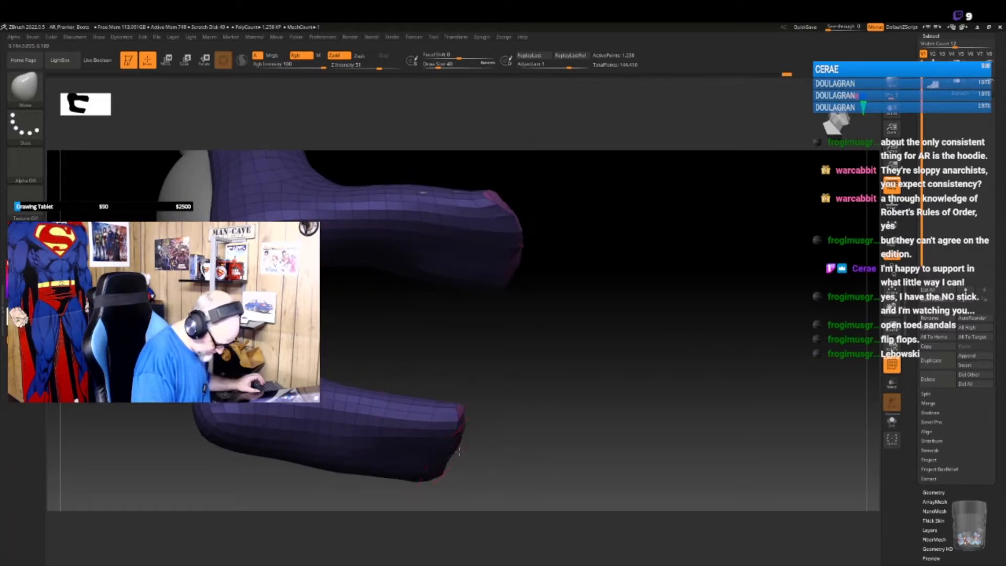
drag(430, 334, 382, 462)
drag(322, 455, 314, 457)
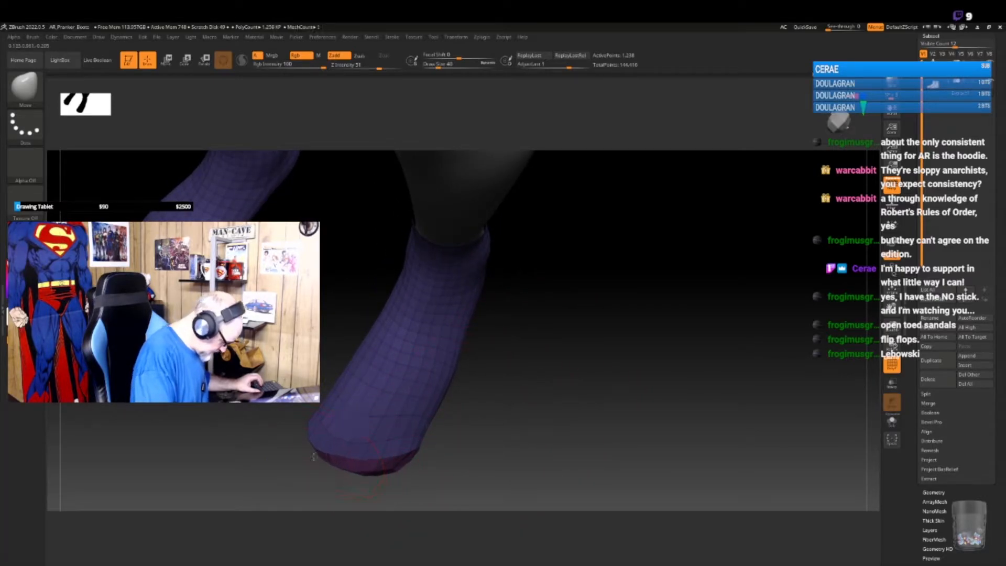
drag(430, 422, 515, 402)
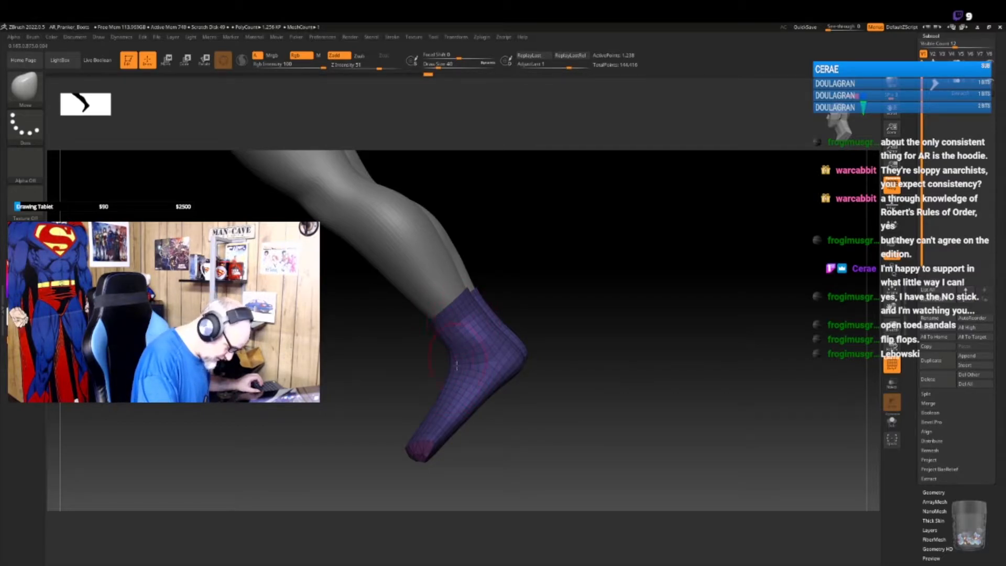
- Refine the outline of the toe caps from the front and side with the Move brush
mouse_move(415, 432)
mouse_down()
mouse_move(504, 438)
mouse_move(419, 430)
mouse_up()
right_drag(443, 417, 467, 437)
right_drag(399, 419, 496, 388)
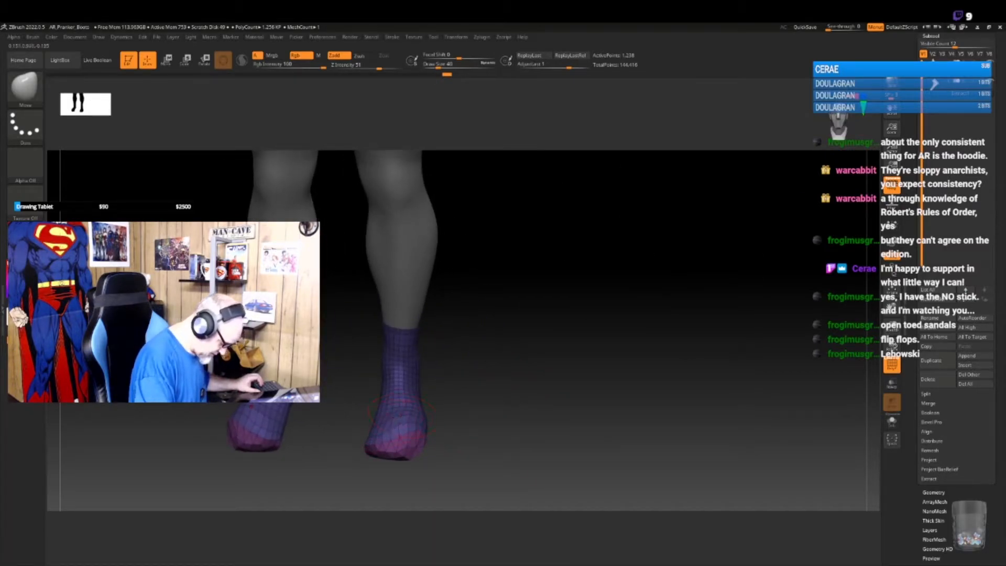
drag(465, 405, 442, 393)
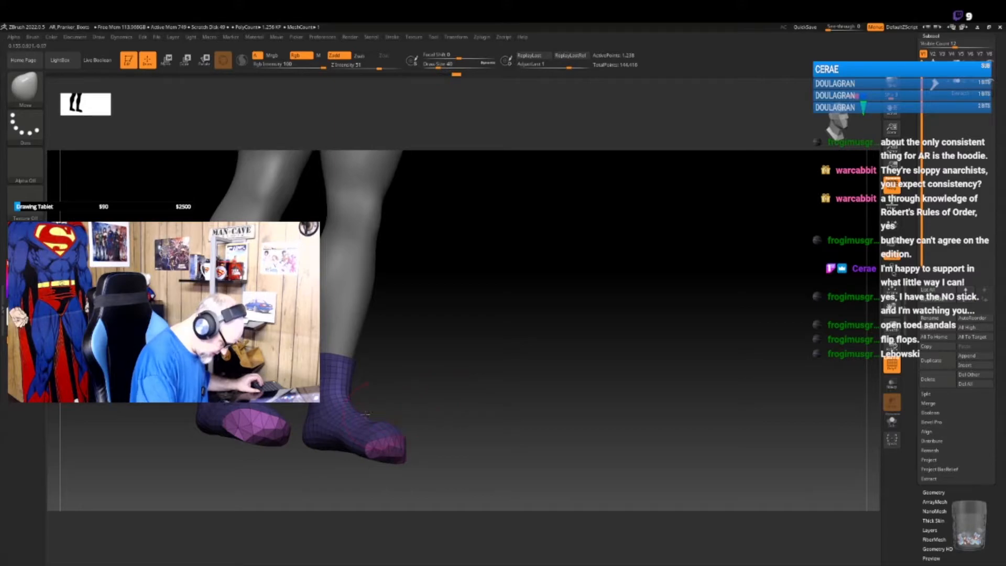
right_drag(391, 446, 436, 388)
right_drag(523, 352, 430, 331)
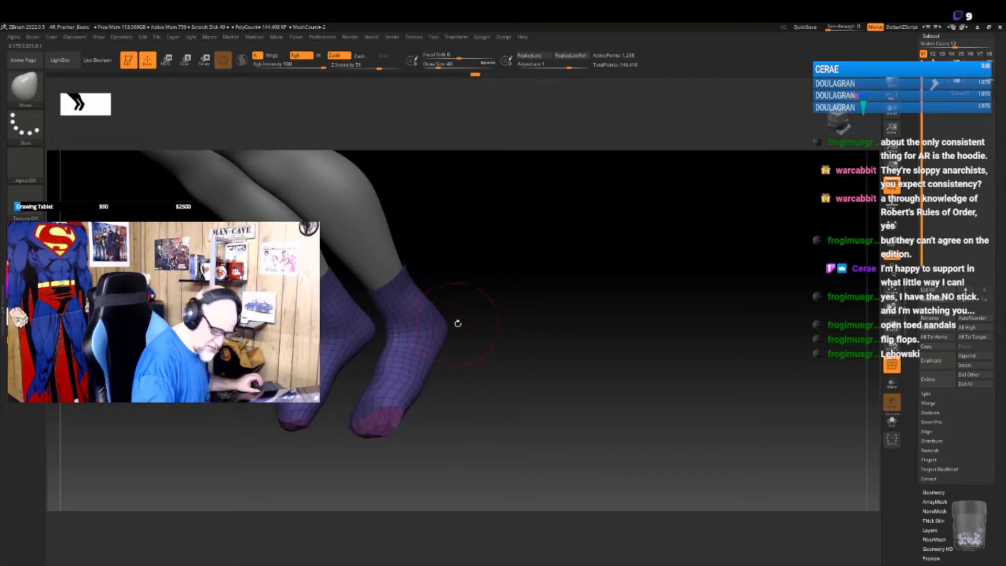
- Retopologize the closed foot shells with ZRemesher at half the polygon density, keeping groups
click(932, 36)
click(933, 46)
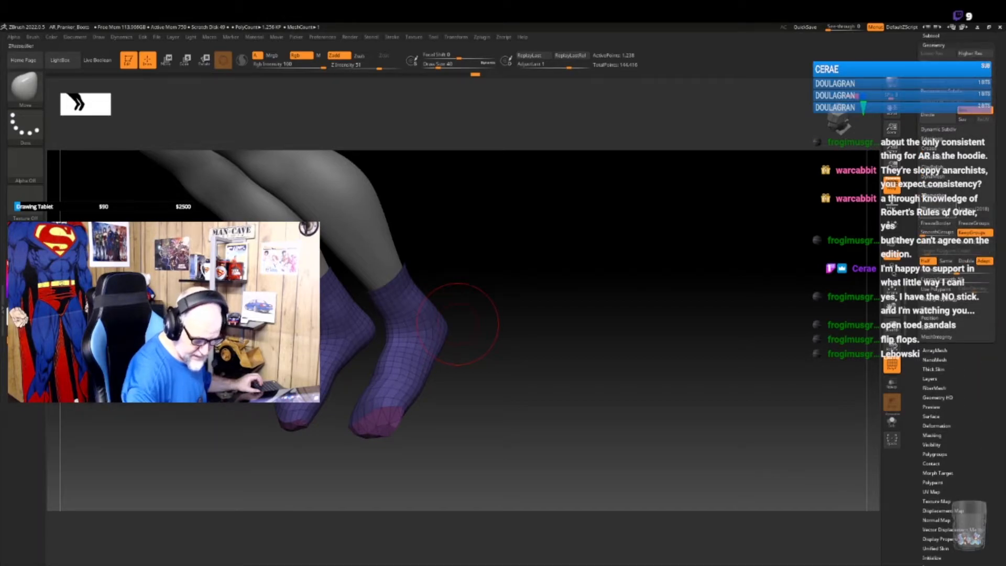
click(948, 213)
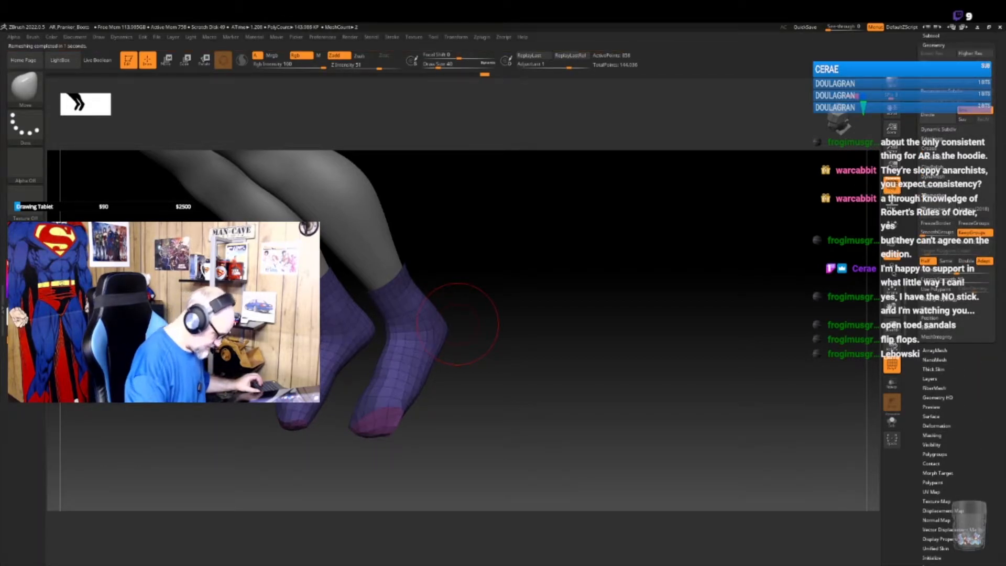
- Adjust the edges of the remeshed toe caps with the Move brush, reducing its draw size to 20
mouse_move(545, 374)
mouse_down()
mouse_move(545, 402)
mouse_move(557, 401)
mouse_move(546, 393)
mouse_up()
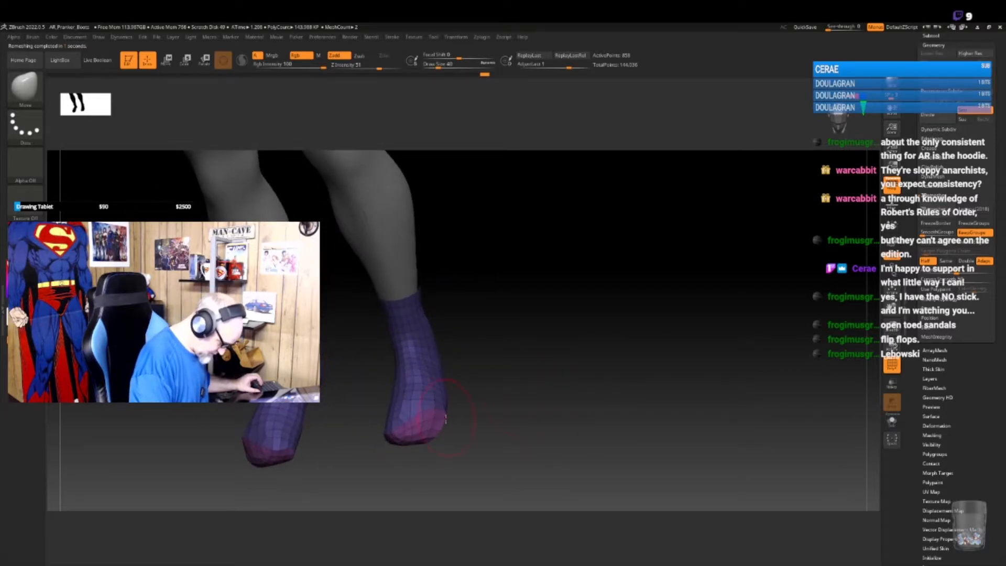
mouse_move(442, 414)
mouse_down()
mouse_move(477, 408)
mouse_move(452, 411)
mouse_up()
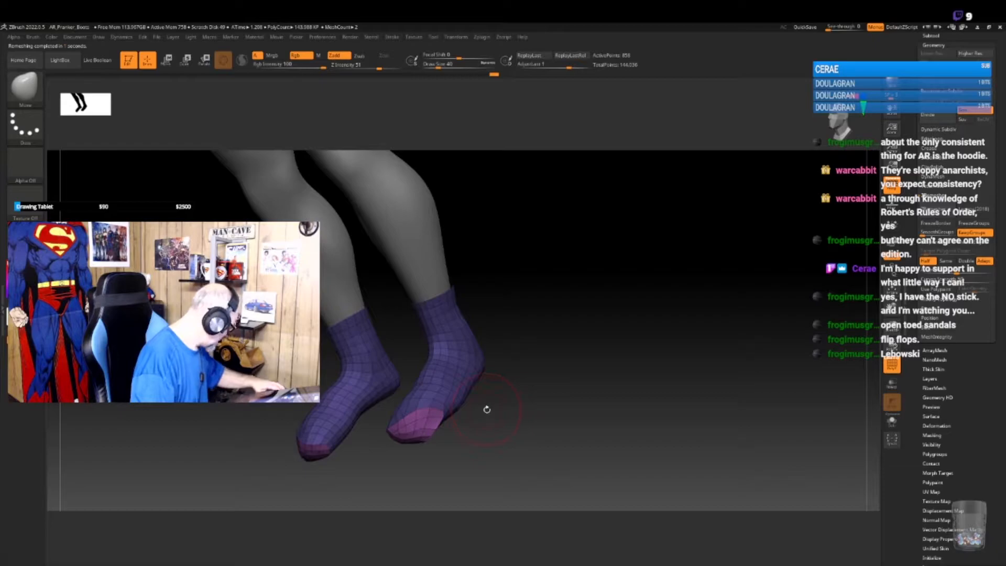
drag(501, 426, 498, 364)
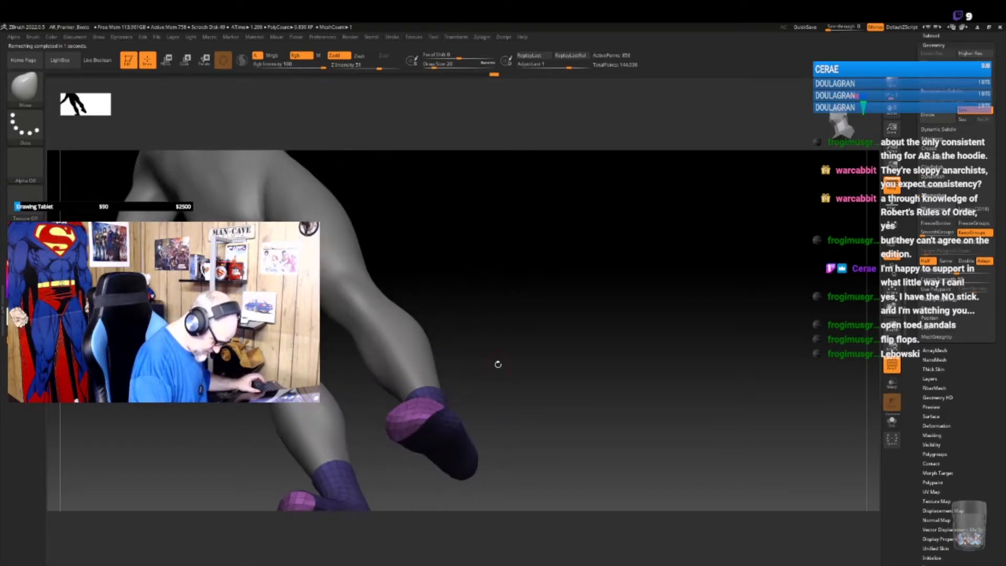
drag(591, 376, 620, 388)
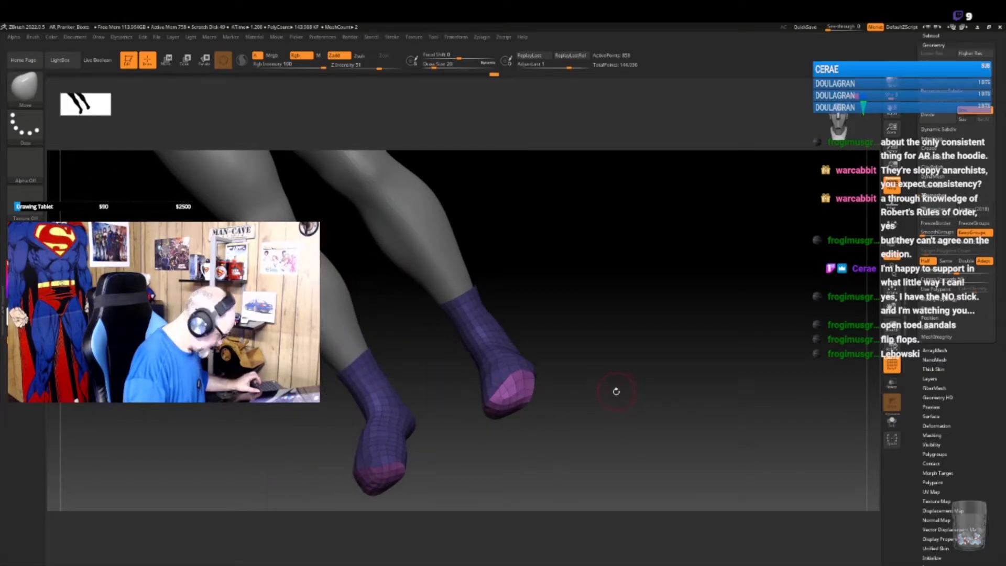
- Mask the complete foot shells and turn them into a single polygroup with Group Masked Clear Mask
key(shift+f)
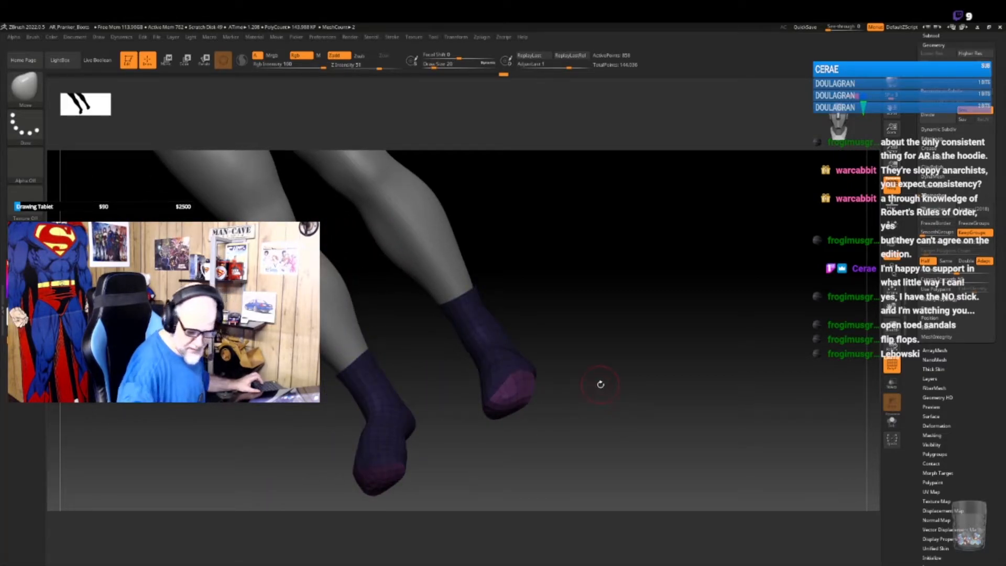
click(933, 45)
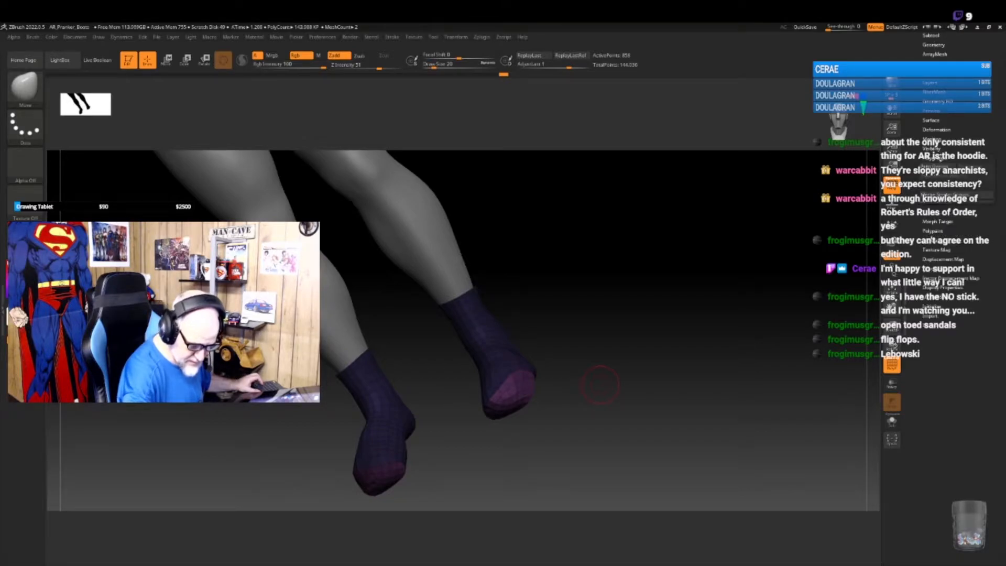
click(932, 158)
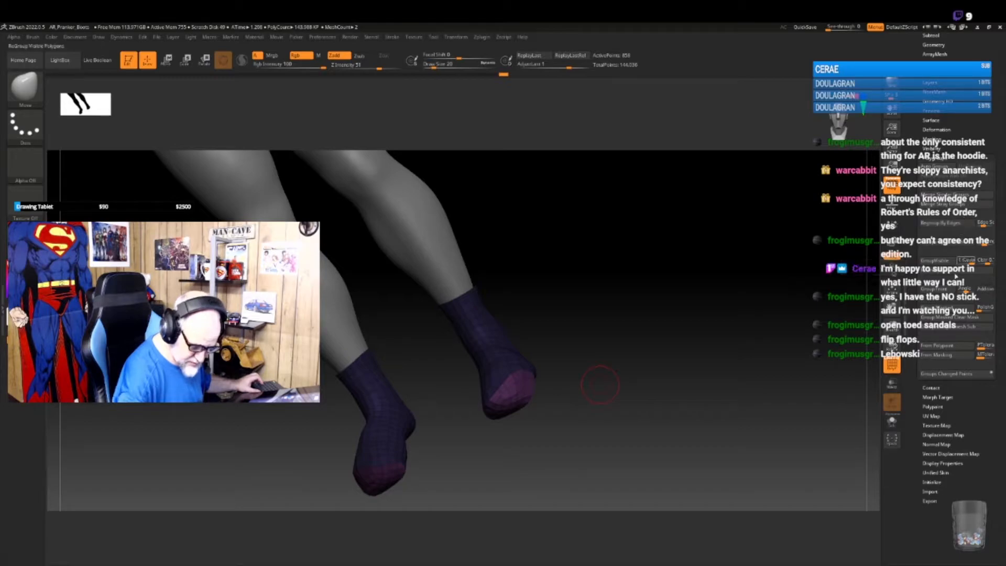
click(944, 316)
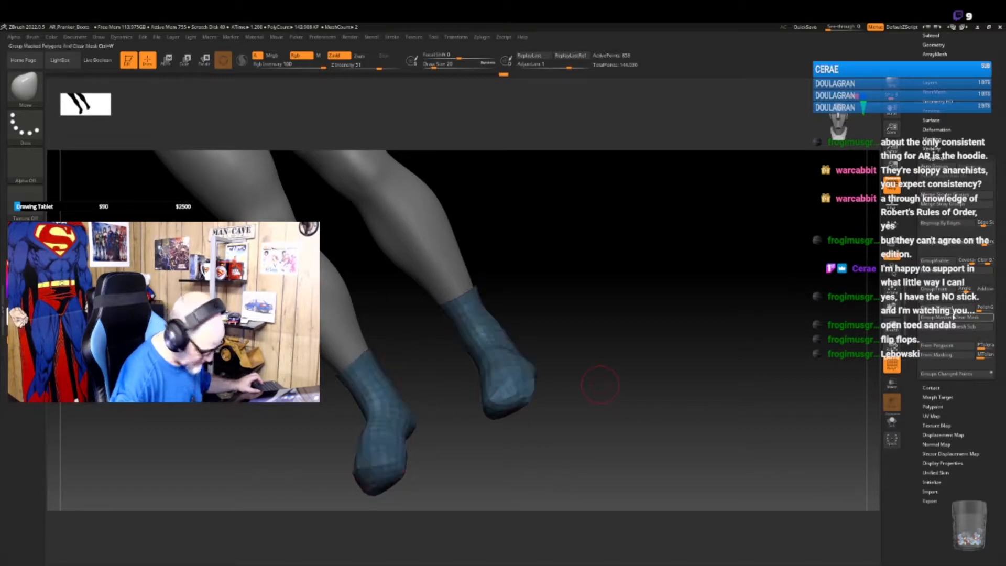
- Shape the ankles and the inner and outer sides of both foot shells with the Move brush
mouse_move(587, 366)
mouse_down()
mouse_move(579, 412)
mouse_move(541, 402)
mouse_move(540, 411)
mouse_move(538, 396)
mouse_move(528, 414)
mouse_move(580, 395)
mouse_move(546, 411)
mouse_move(650, 408)
mouse_move(574, 370)
mouse_up()
drag(575, 373, 578, 373)
mouse_move(623, 376)
mouse_down()
mouse_move(640, 358)
mouse_move(640, 371)
mouse_move(619, 359)
mouse_up()
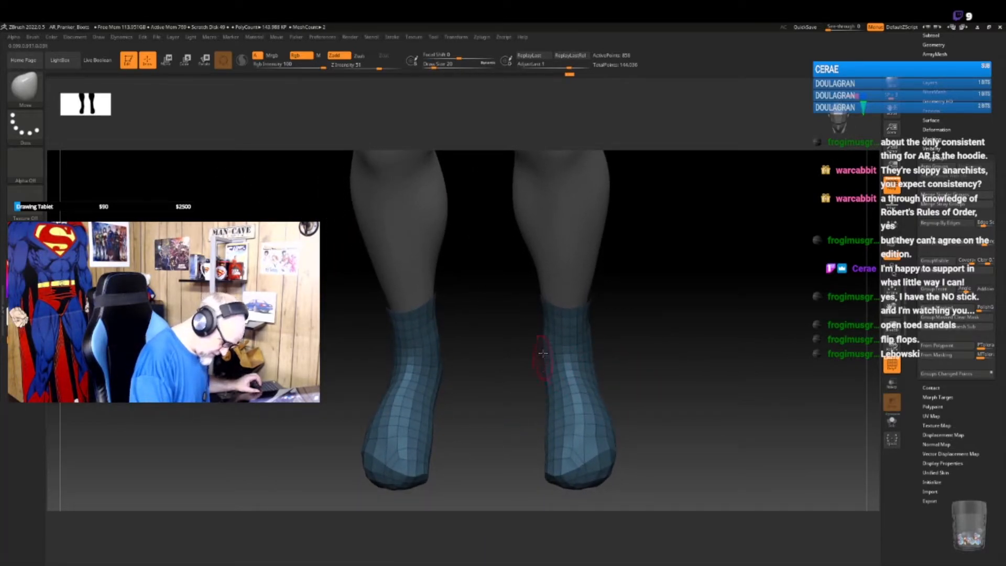
mouse_move(543, 338)
mouse_down()
mouse_move(631, 341)
mouse_move(645, 353)
mouse_move(680, 341)
mouse_move(667, 392)
mouse_move(561, 430)
mouse_up()
drag(621, 407, 566, 414)
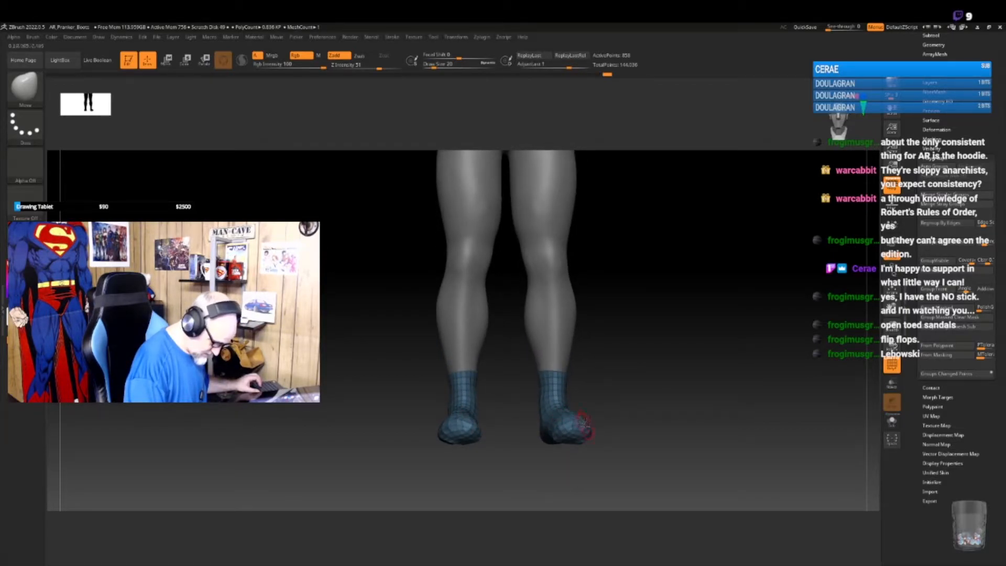
- Reshape the toe tips and the front edge of the soles in side view
mouse_move(602, 433)
mouse_down()
mouse_move(627, 435)
mouse_move(644, 420)
mouse_move(649, 439)
mouse_move(588, 416)
mouse_move(613, 411)
mouse_move(603, 421)
mouse_up()
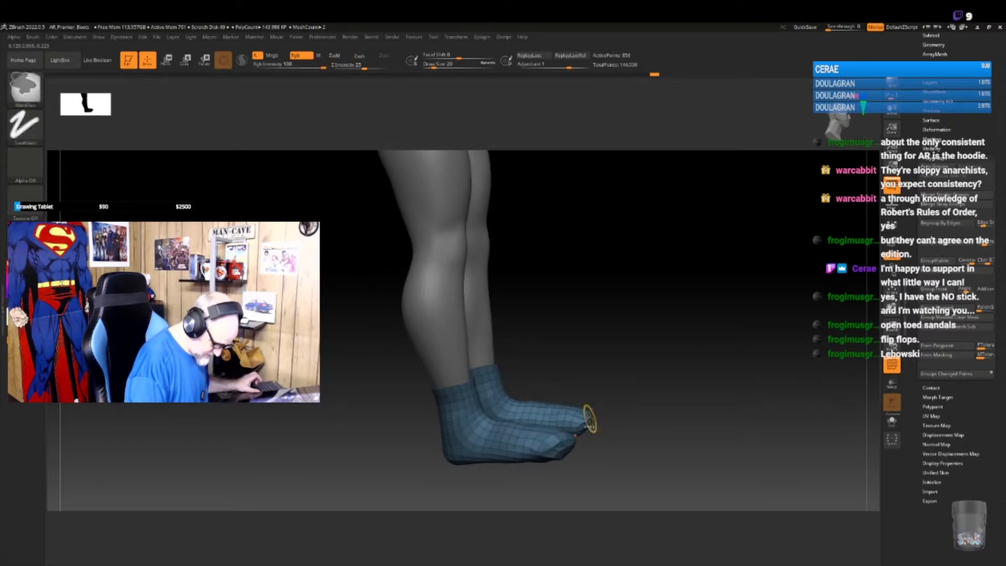
mouse_move(609, 417)
mouse_down()
mouse_move(667, 418)
mouse_move(653, 414)
mouse_move(596, 444)
mouse_up()
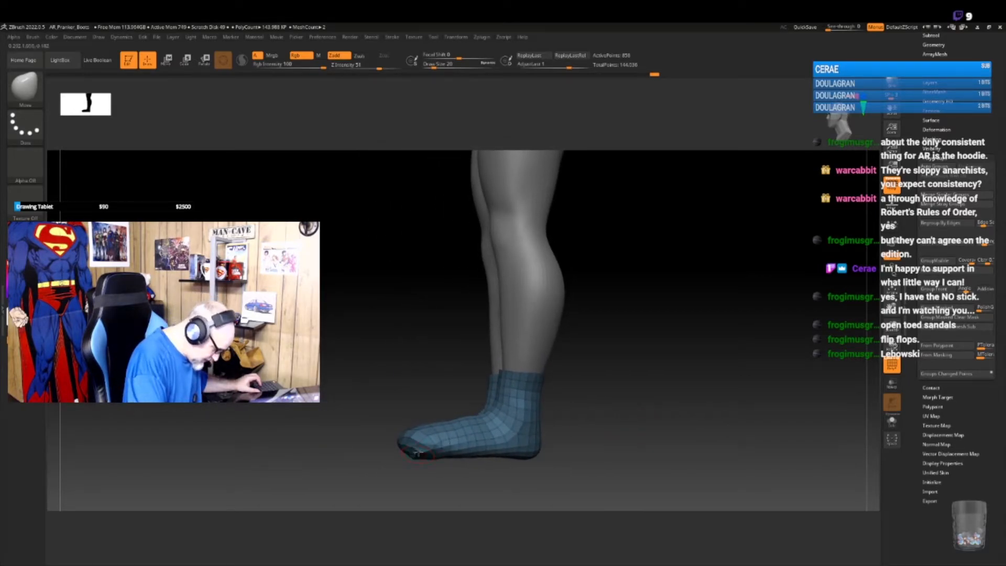
drag(430, 468, 418, 457)
drag(625, 379, 628, 416)
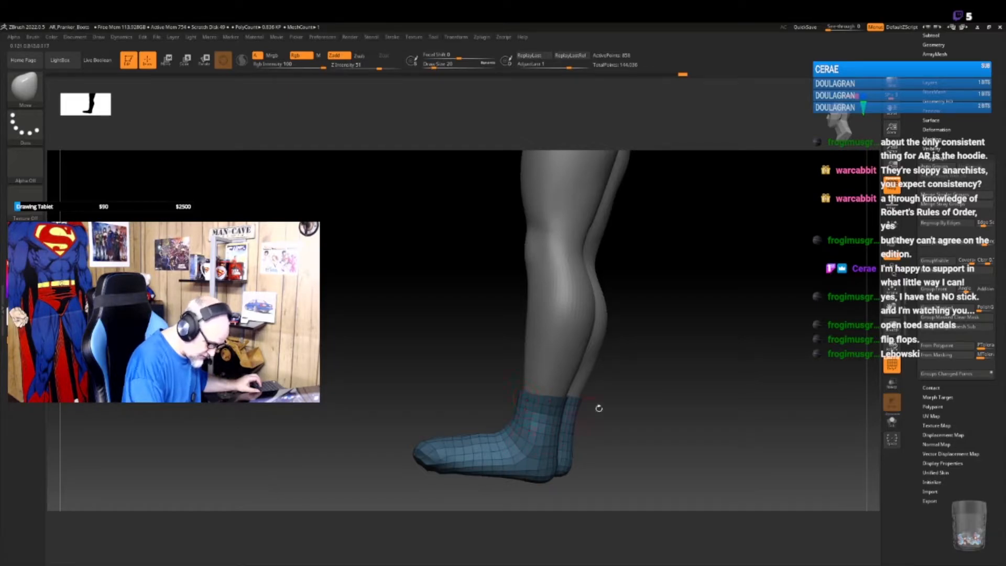
- Enlarge the Move brush and fill out the front of the ankles and the insteps of both shells
drag(591, 411, 602, 398)
key(])
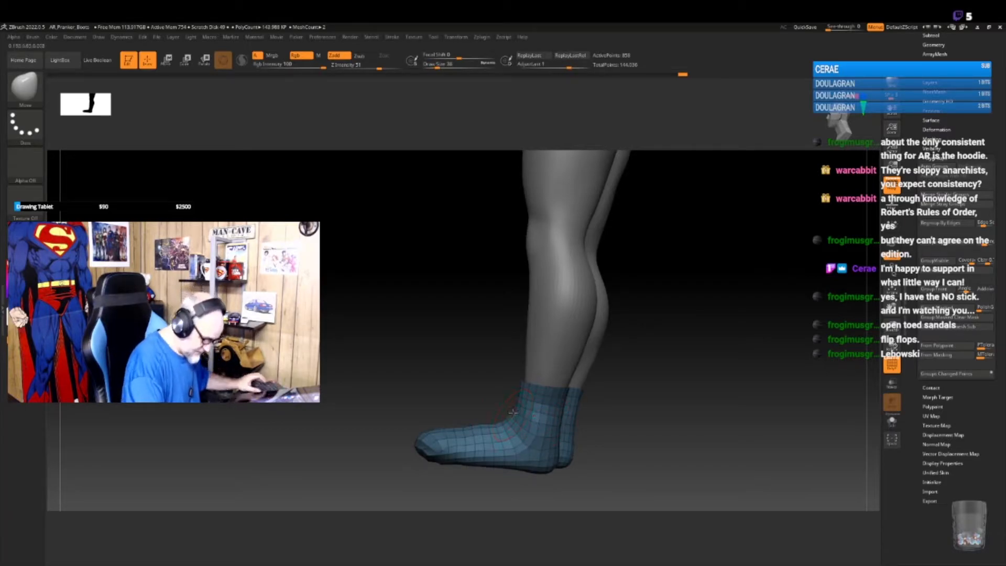
key(])
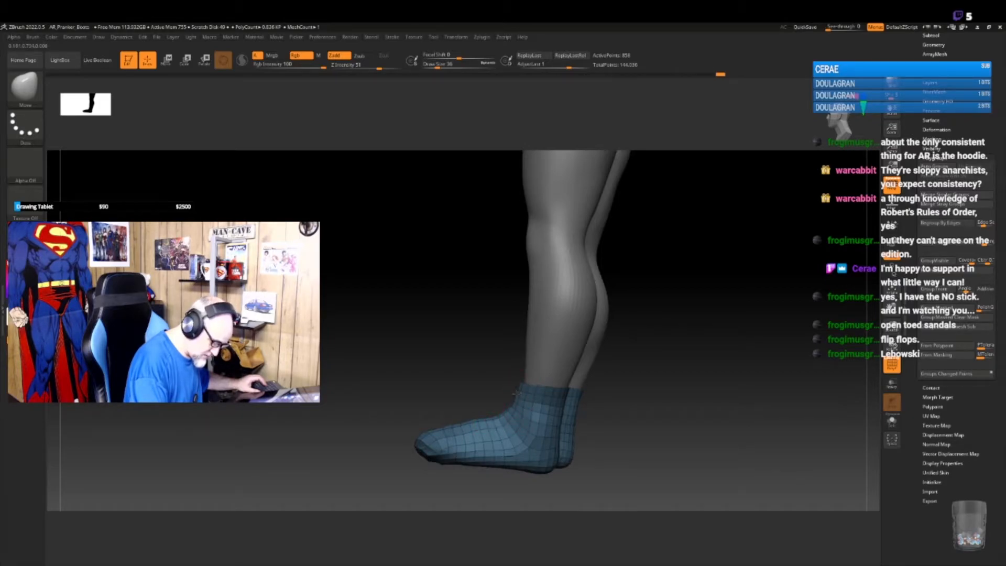
mouse_move(581, 463)
mouse_down()
mouse_move(634, 477)
mouse_move(493, 429)
mouse_move(535, 419)
mouse_up()
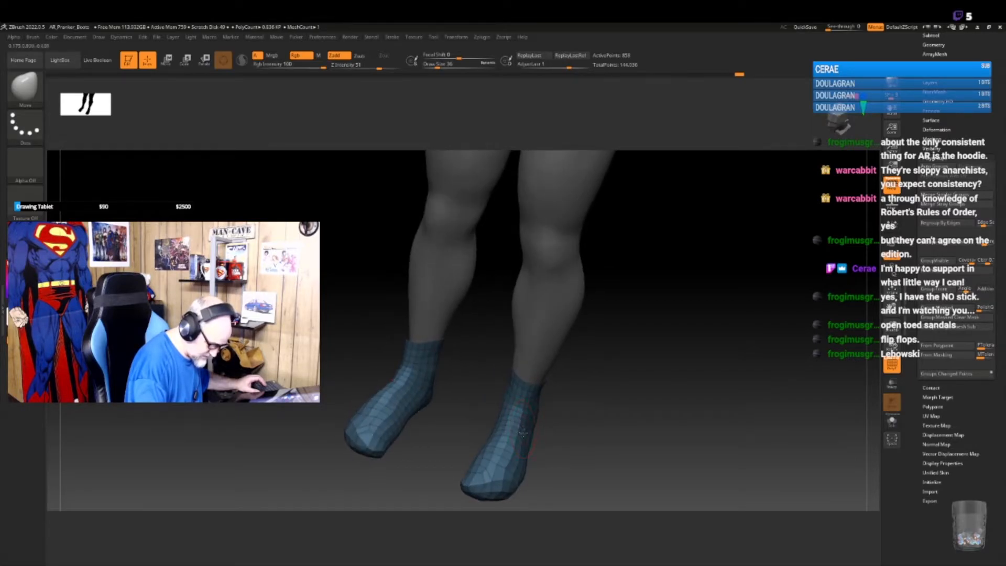
drag(521, 423, 558, 436)
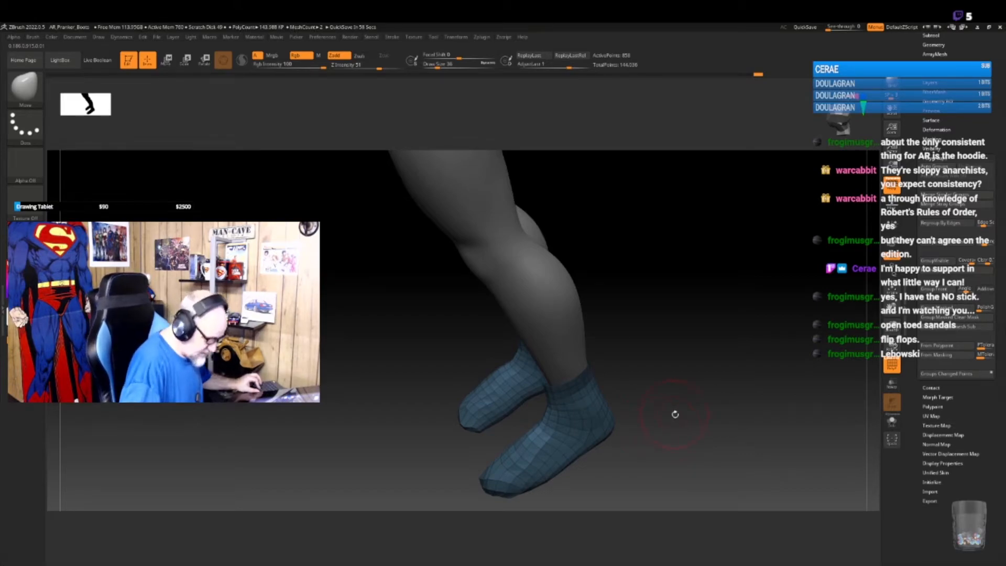
- Widen and even out the sides of the ankles and forefeet on both boot shells
drag(672, 427, 647, 414)
mouse_move(561, 377)
mouse_down()
mouse_move(550, 390)
mouse_move(557, 403)
mouse_move(586, 395)
mouse_up()
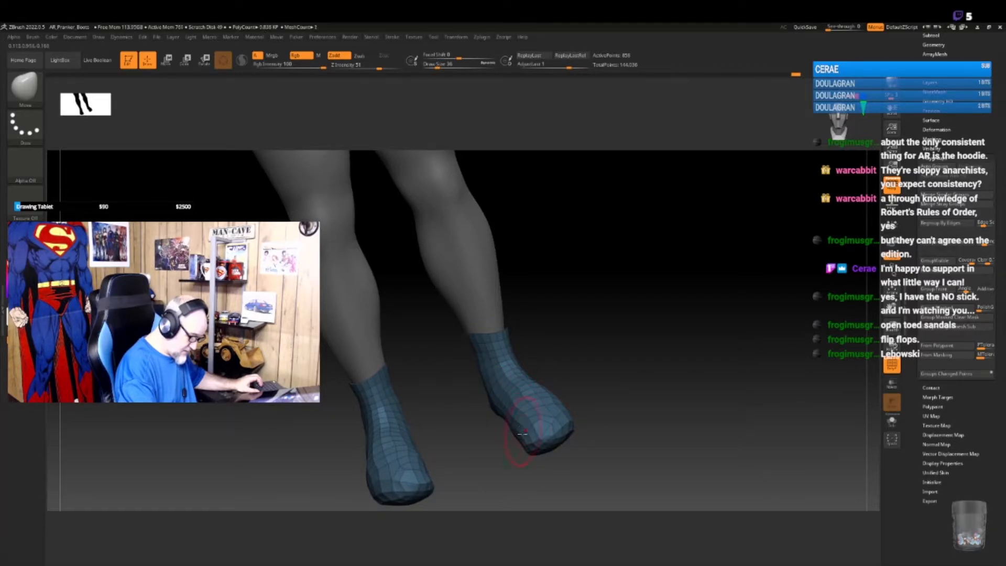
drag(519, 438, 510, 430)
drag(625, 411, 575, 396)
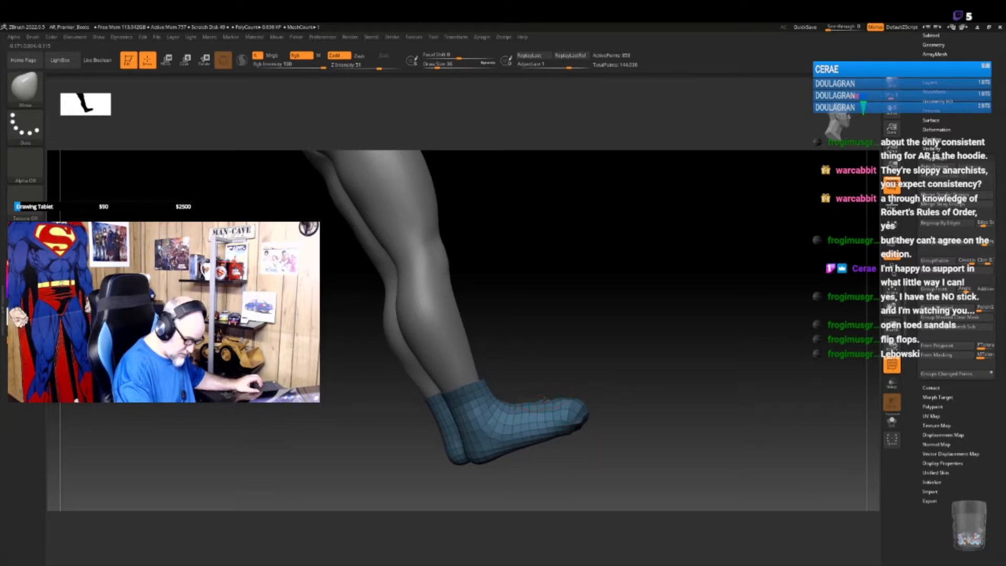
- Raise the tops of the toe ends into a rounder toe box and adjust the back of the heels
mouse_move(606, 372)
mouse_down()
mouse_move(558, 399)
mouse_move(607, 395)
mouse_up()
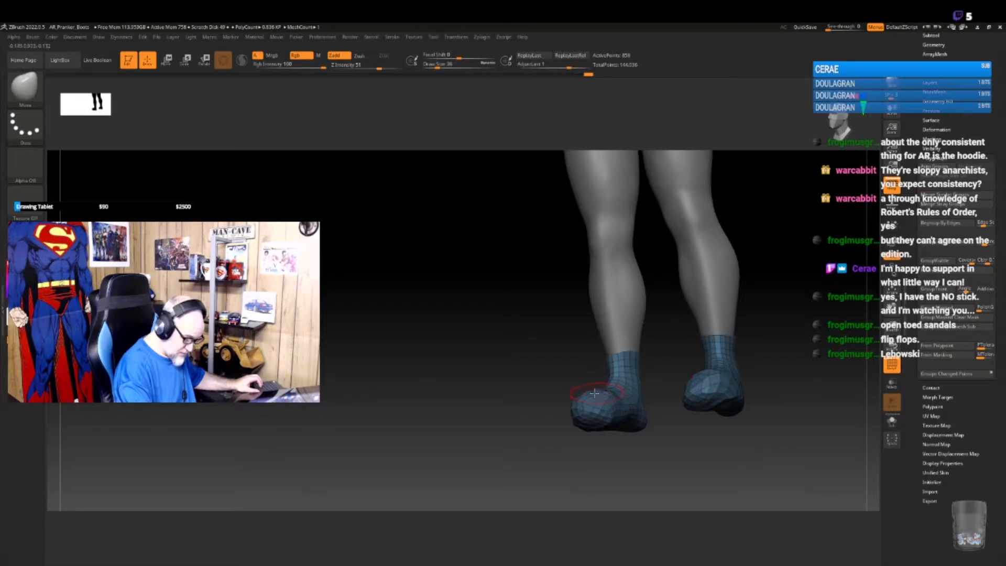
drag(661, 375, 556, 414)
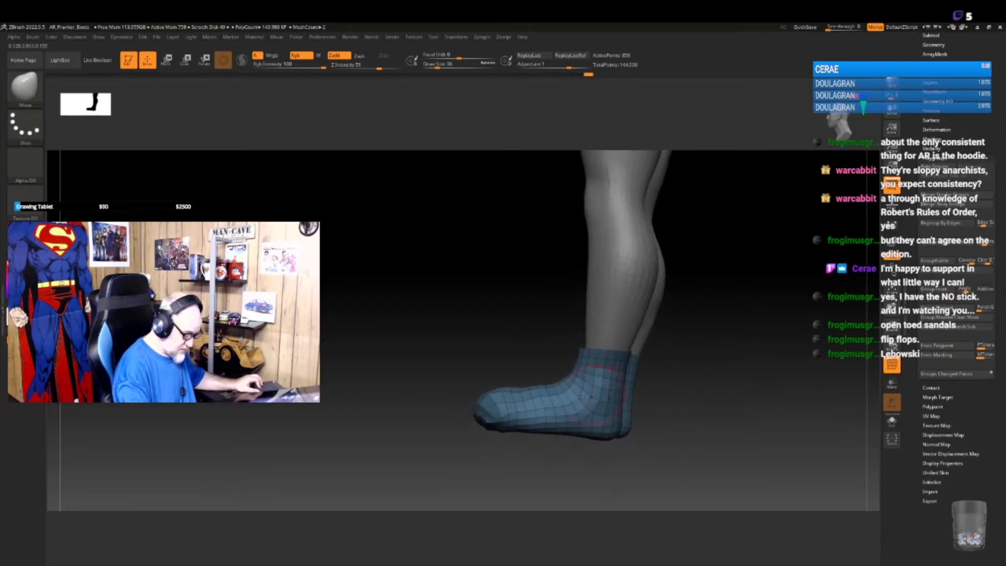
drag(676, 388, 691, 383)
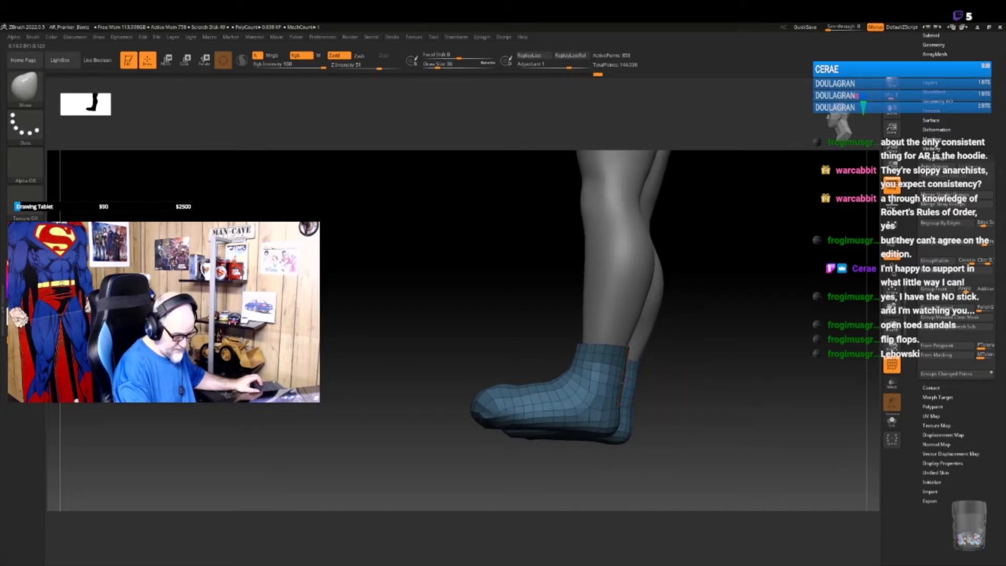
click(621, 402)
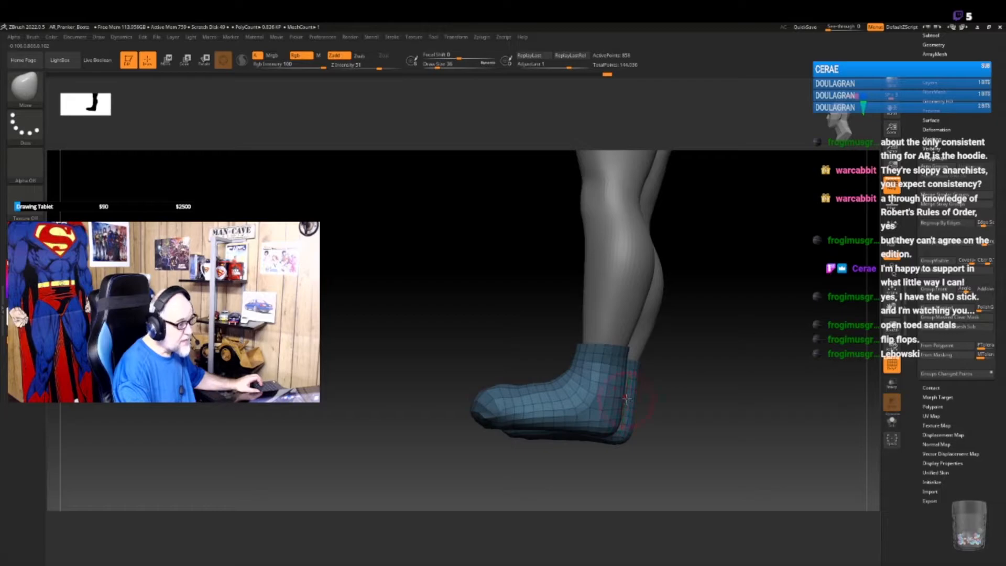
- Straighten the back of the boot shafts and refine the undersides of the heels and toes with the Move brush
click(626, 362)
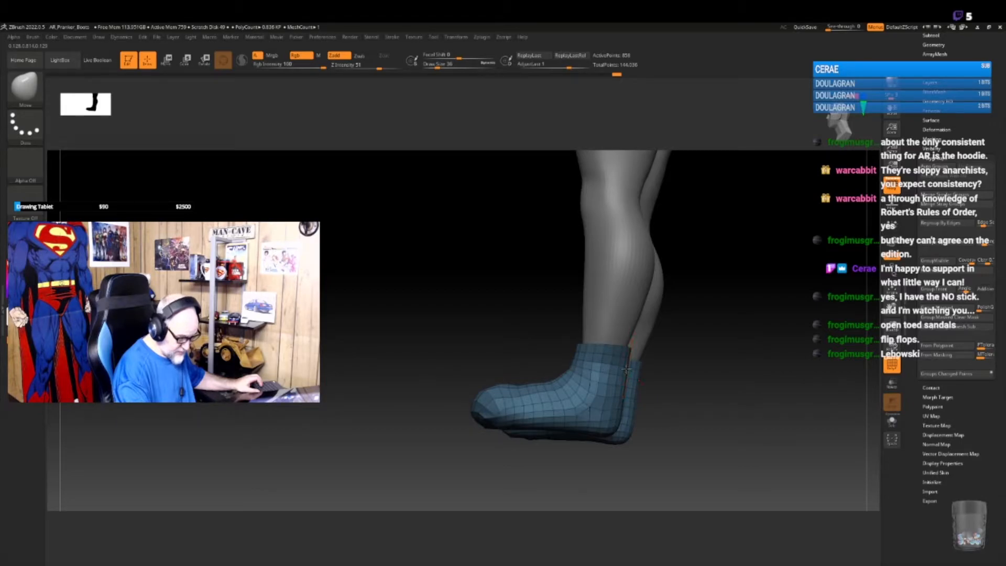
mouse_move(659, 395)
mouse_down()
mouse_move(682, 370)
mouse_move(683, 344)
mouse_move(669, 355)
mouse_move(678, 371)
mouse_move(680, 362)
mouse_move(647, 355)
mouse_move(613, 383)
mouse_move(667, 460)
mouse_move(668, 363)
mouse_up()
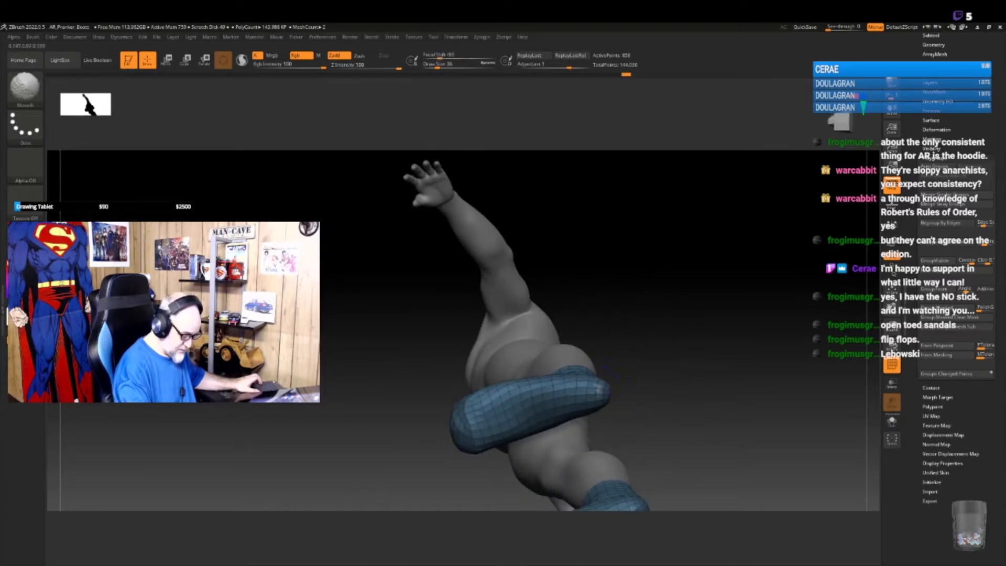
key(b)
key(m)
key(v)
right_drag(585, 394, 599, 391)
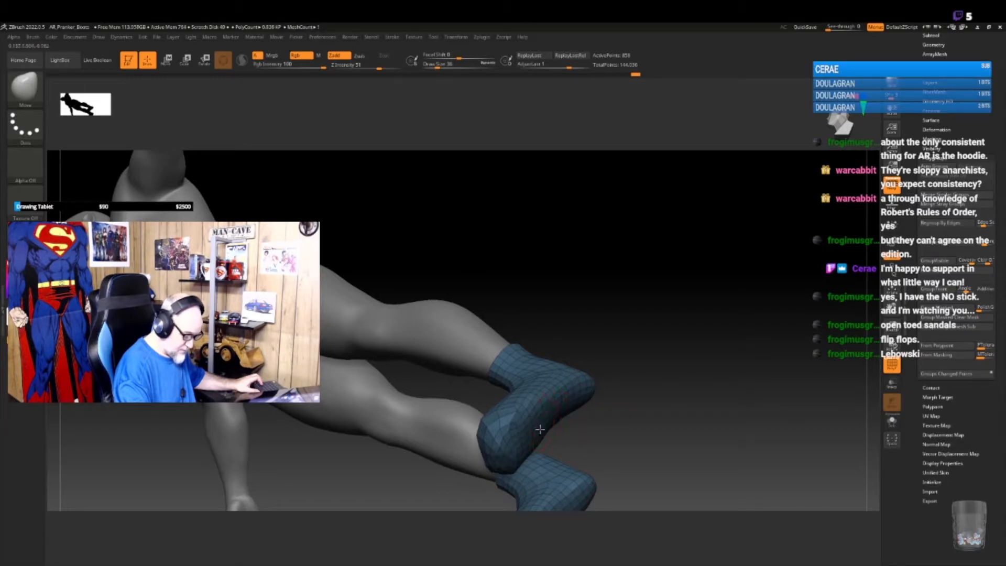
drag(522, 438, 521, 444)
mouse_move(625, 371)
mouse_down()
mouse_move(642, 404)
mouse_move(579, 397)
mouse_move(611, 355)
mouse_move(606, 387)
mouse_move(564, 399)
mouse_move(528, 393)
mouse_up()
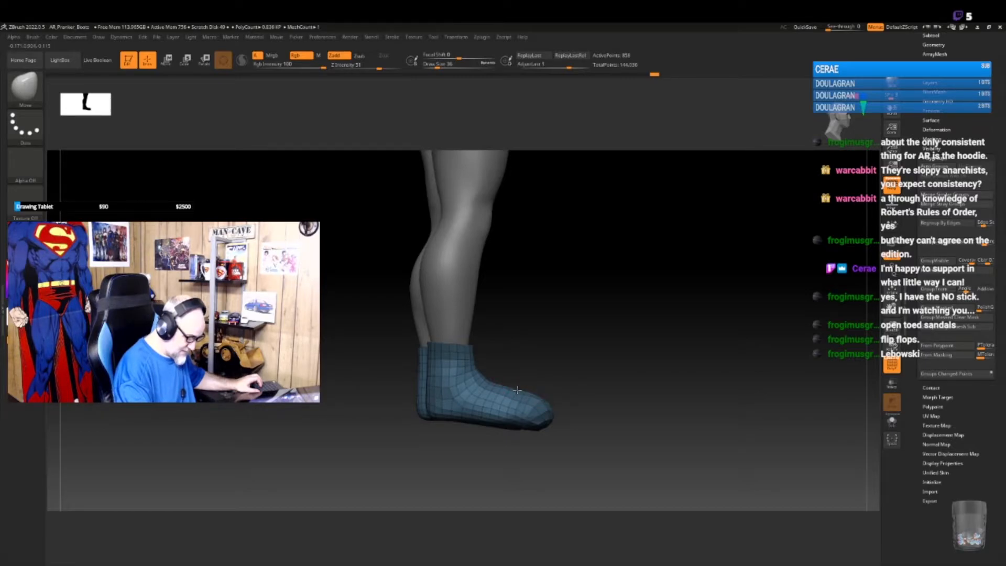
drag(617, 366, 651, 358)
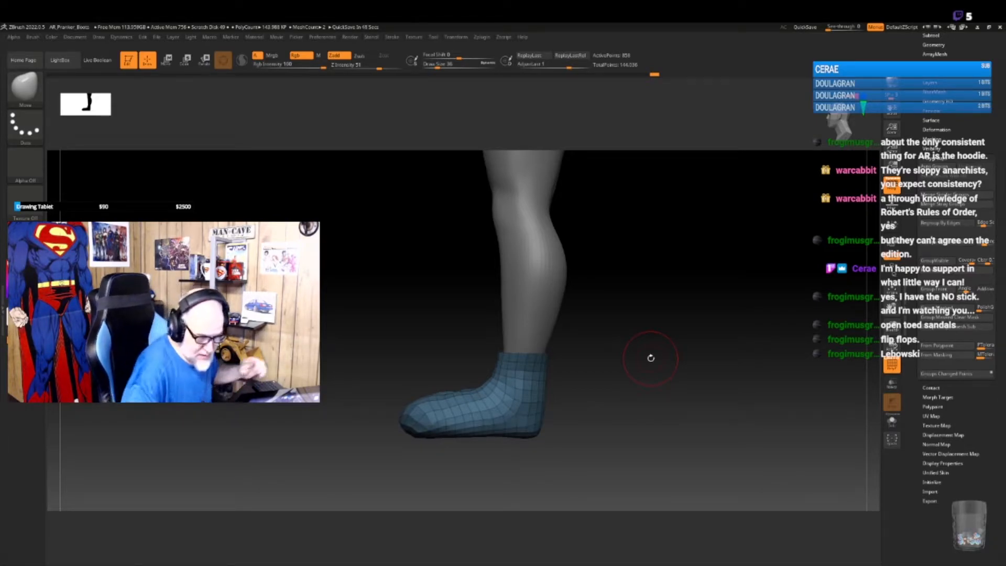
- Rename the boots subtool as AR_Boots_Pranker_LP
click(931, 35)
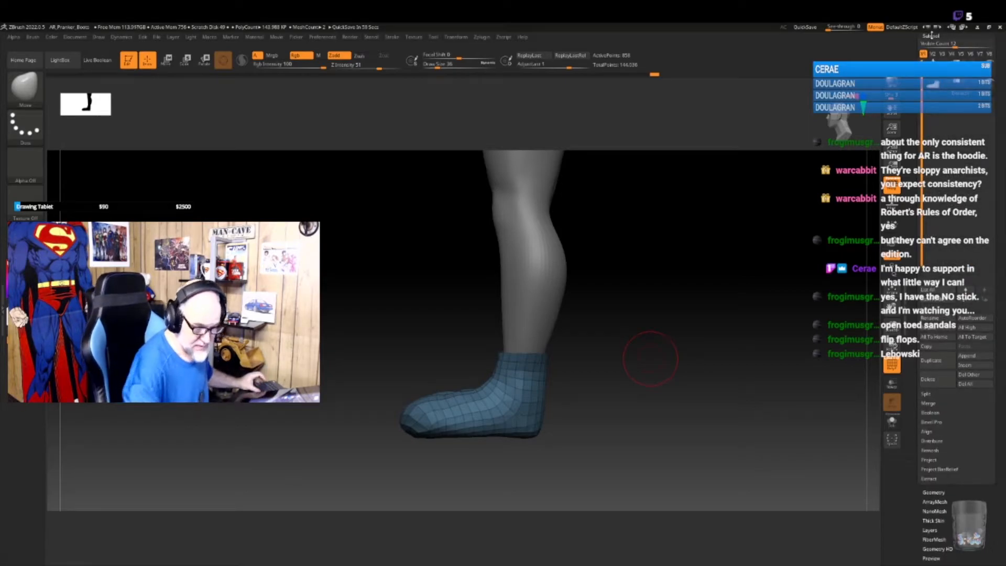
click(930, 318)
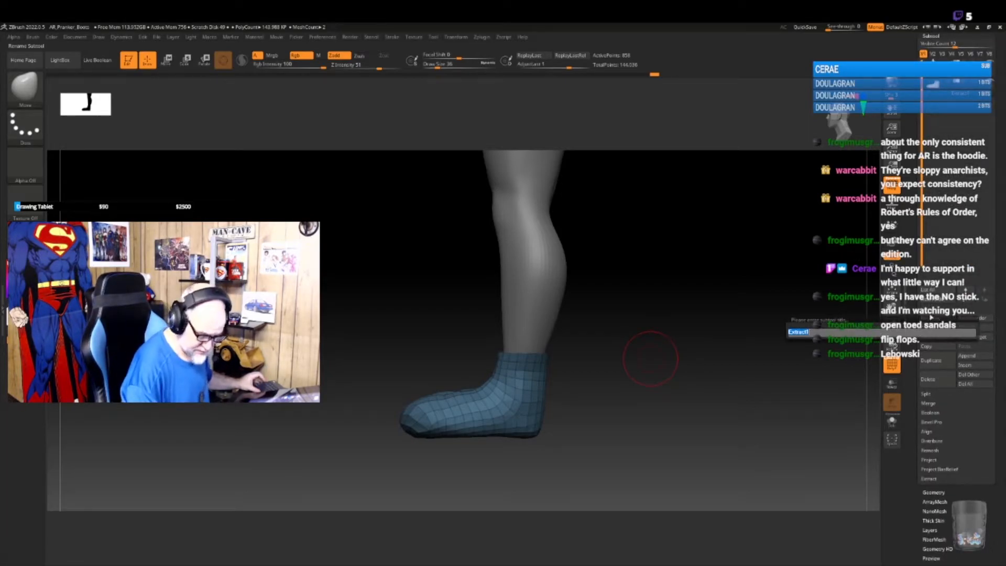
key(shift)
text(AR)
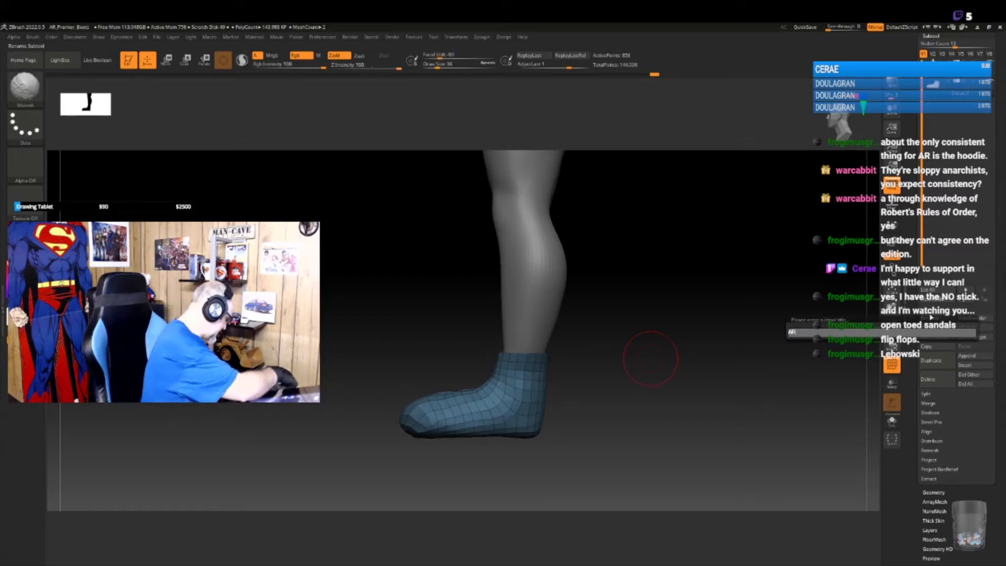
text(_Boo)
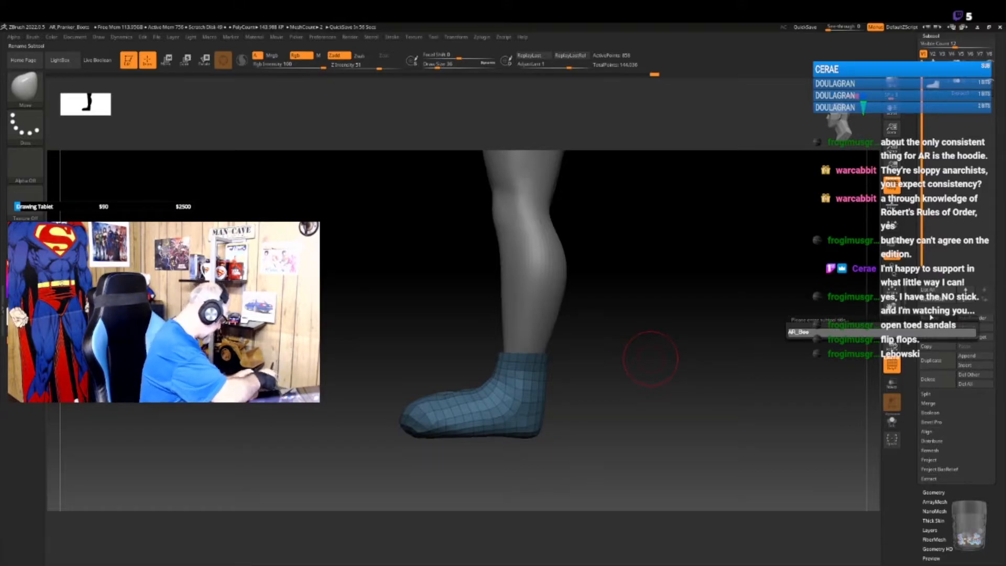
text(ts_)
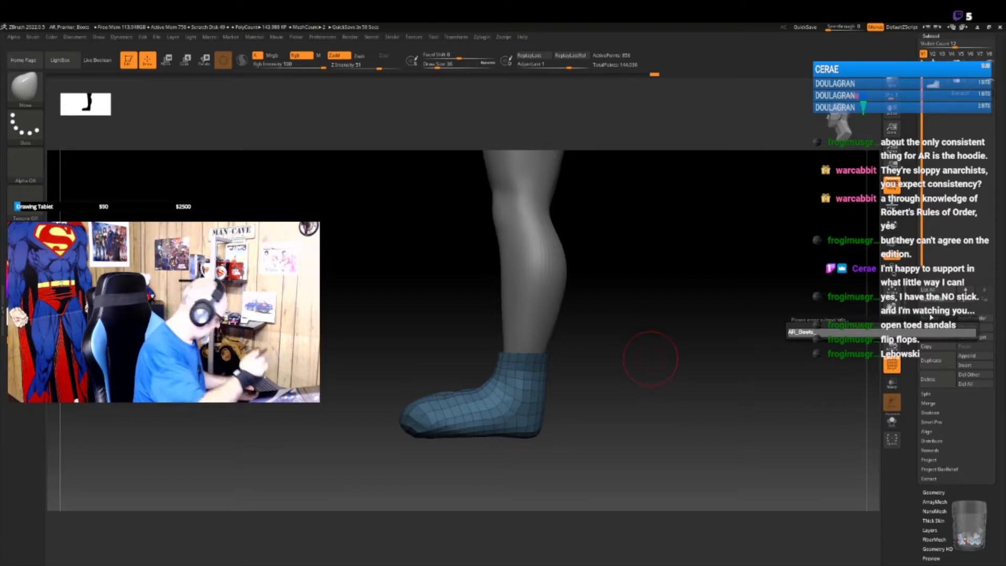
text(R)
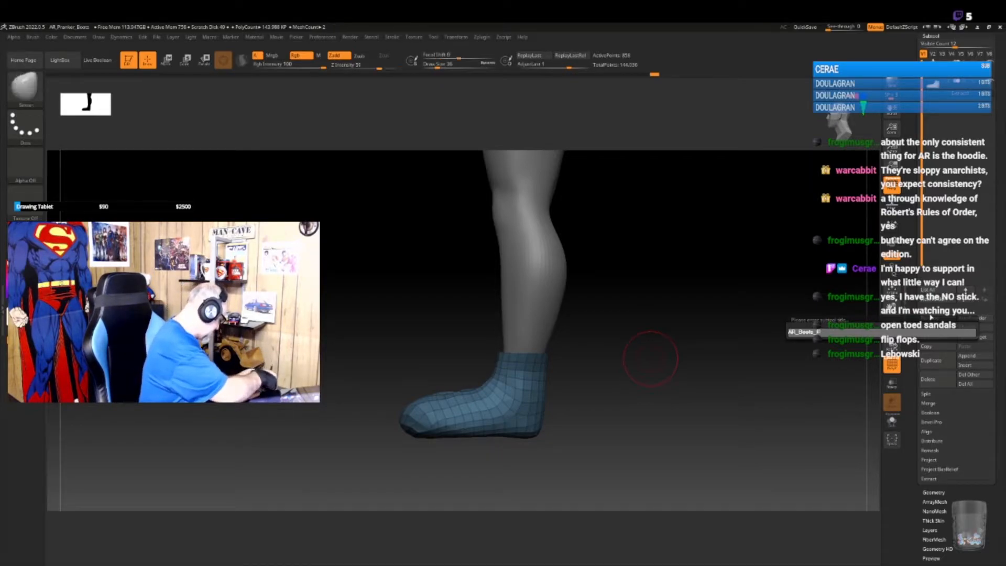
text(ranker_LP)
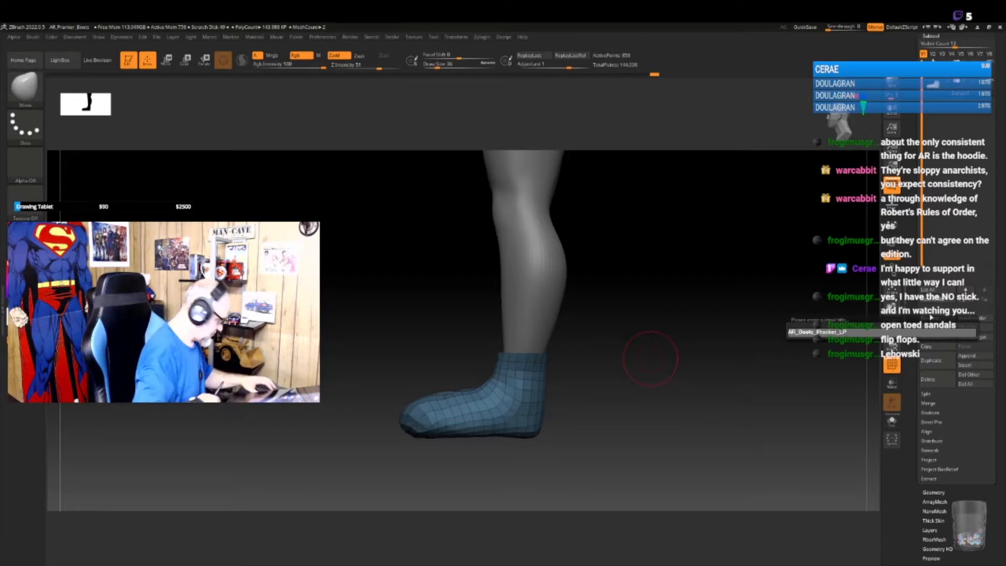
key(Return)
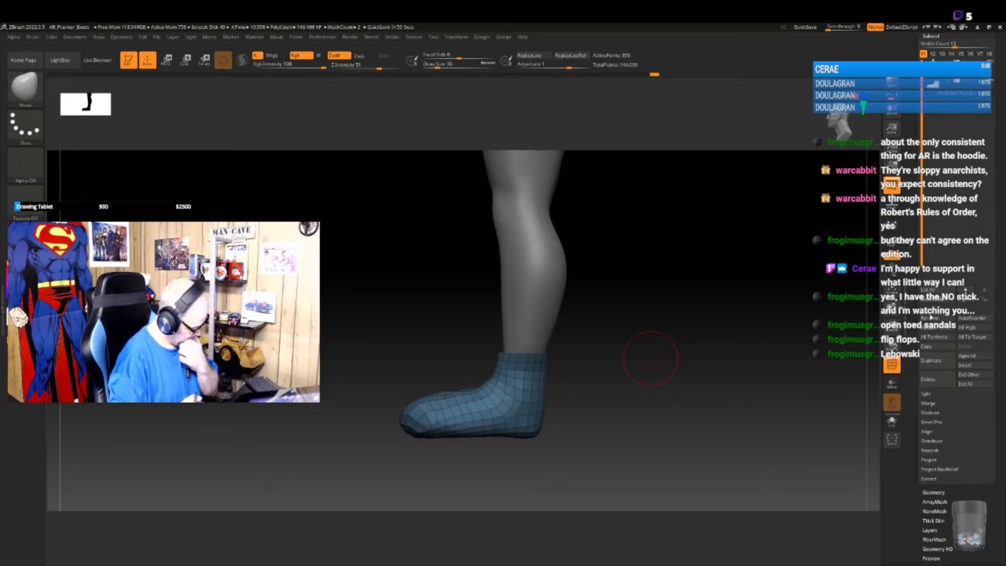
- Adjust the front of the cuffs and reshape the edges of the toe ends on both boots
ctrl+shift+click(625, 419)
mouse_move(624, 419)
mouse_down()
mouse_move(647, 415)
mouse_move(647, 388)
mouse_move(633, 407)
mouse_move(624, 400)
mouse_up()
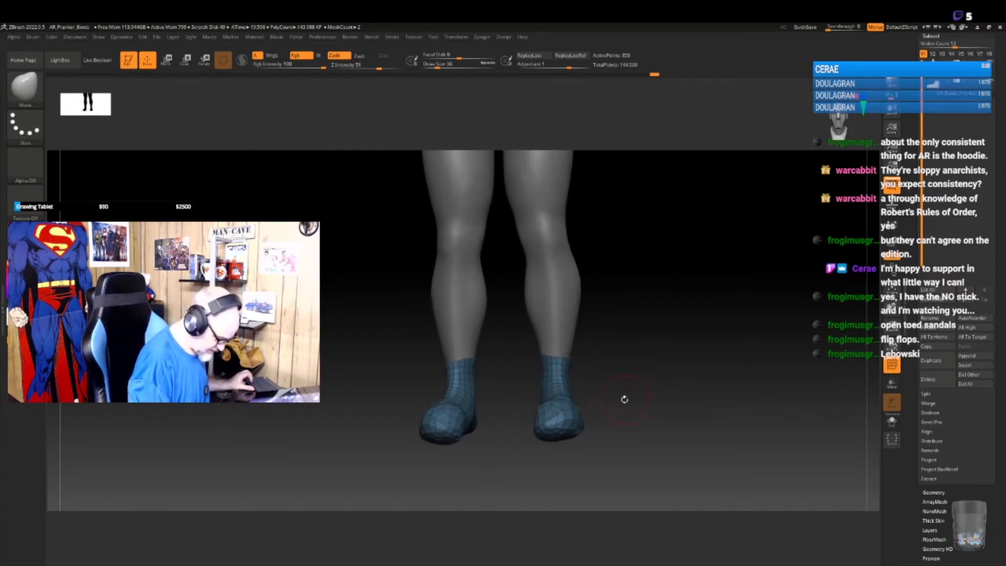
alt+click(541, 362)
mouse_move(631, 360)
mouse_down()
mouse_move(621, 361)
mouse_move(624, 375)
mouse_up()
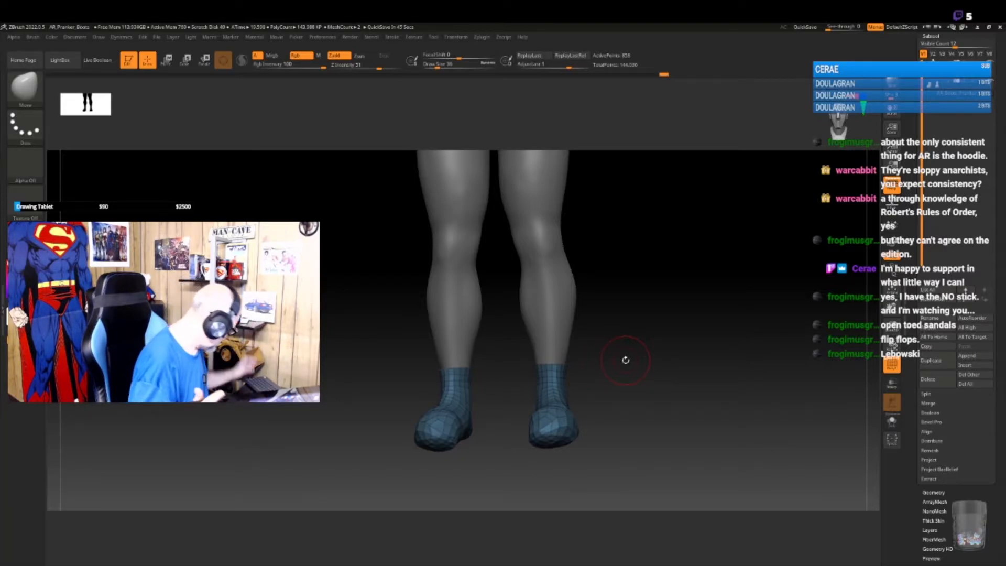
drag(625, 358, 598, 470)
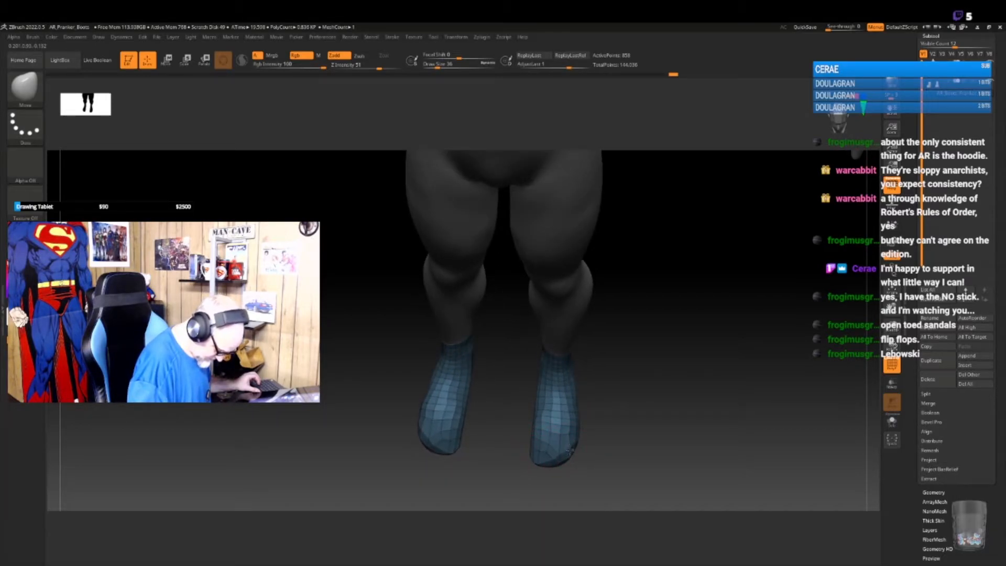
mouse_move(619, 429)
mouse_down()
mouse_move(613, 418)
mouse_move(656, 413)
mouse_move(680, 436)
mouse_move(630, 425)
mouse_move(632, 411)
mouse_move(518, 418)
mouse_up()
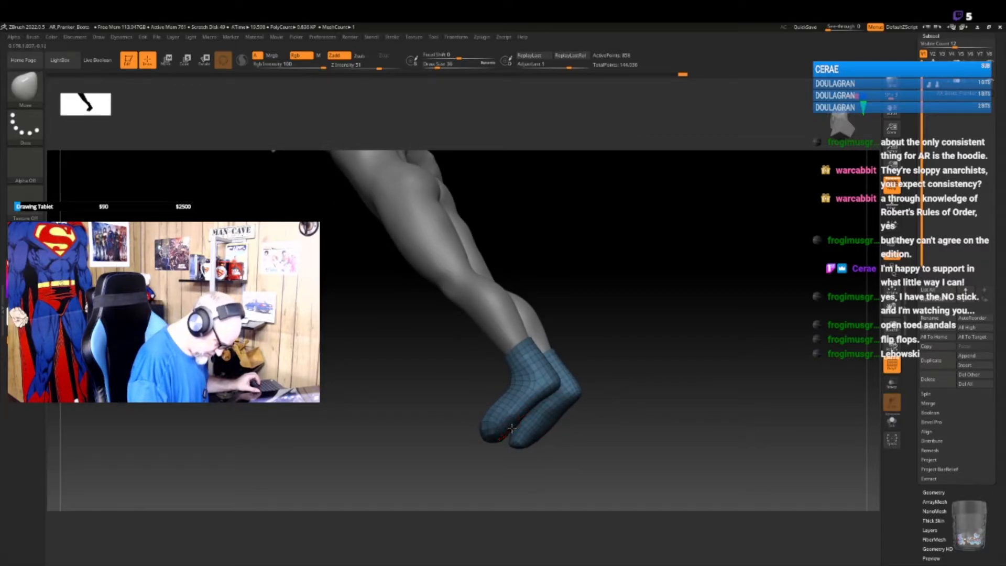
drag(602, 413, 531, 420)
- Even out the outer sides of the cuffs and ankles from behind on both boots
mouse_move(588, 405)
mouse_down()
mouse_move(579, 427)
mouse_move(636, 388)
mouse_move(714, 376)
mouse_move(683, 407)
mouse_move(713, 399)
mouse_move(692, 391)
mouse_up()
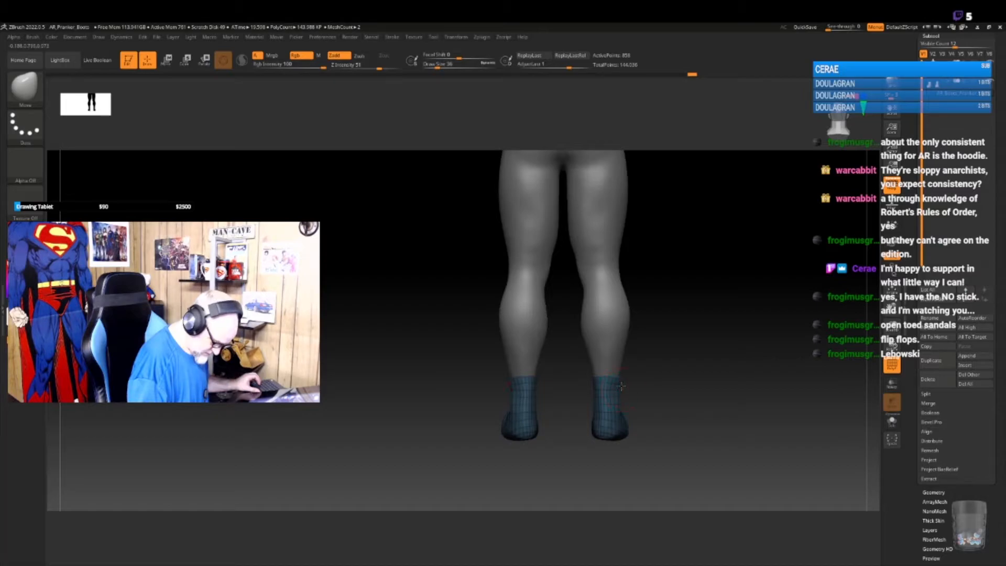
alt+click(623, 394)
drag(622, 403, 623, 403)
mouse_move(641, 400)
mouse_down()
mouse_move(715, 380)
mouse_move(710, 393)
mouse_move(664, 398)
mouse_up()
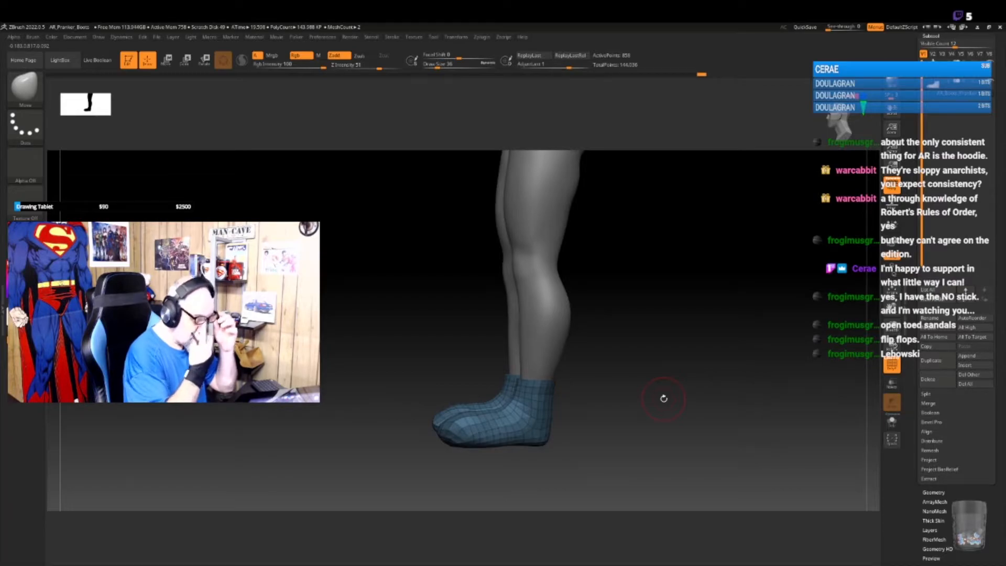
- Duplicate the low-poly boots subtool and rename the copy as AR_Boots_Pranker_HP
click(932, 361)
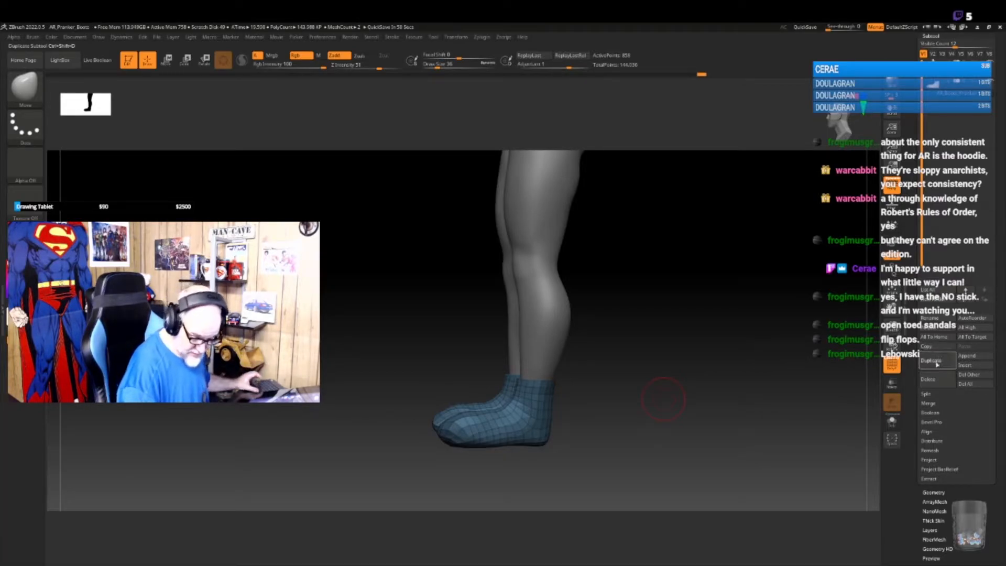
click(930, 317)
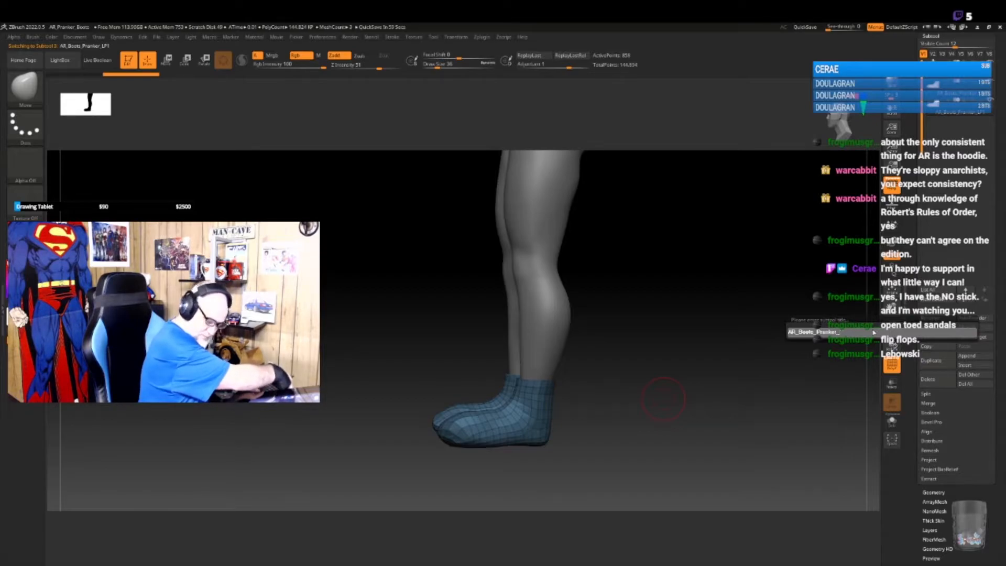
text(HP)
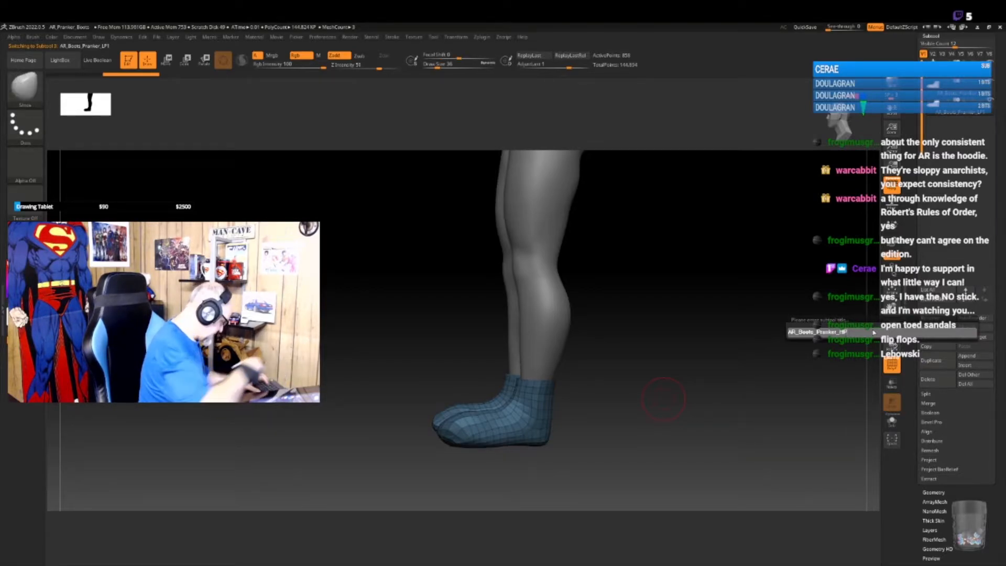
key(Return)
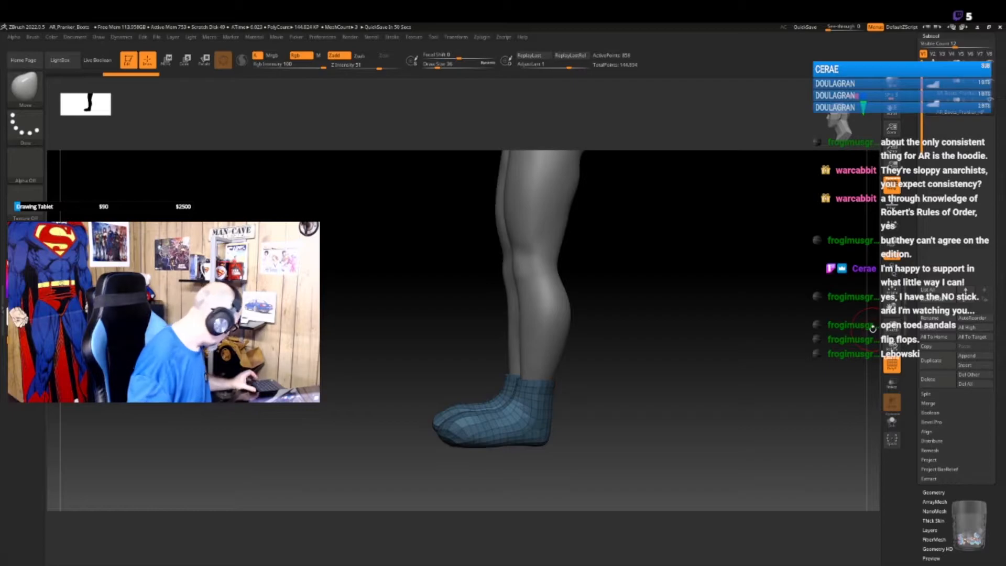
- Subdivide the HP boots once and hide the LP boots subtool
mouse_move(633, 422)
mouse_down()
mouse_move(632, 433)
mouse_move(670, 426)
mouse_move(655, 441)
mouse_move(634, 432)
mouse_up()
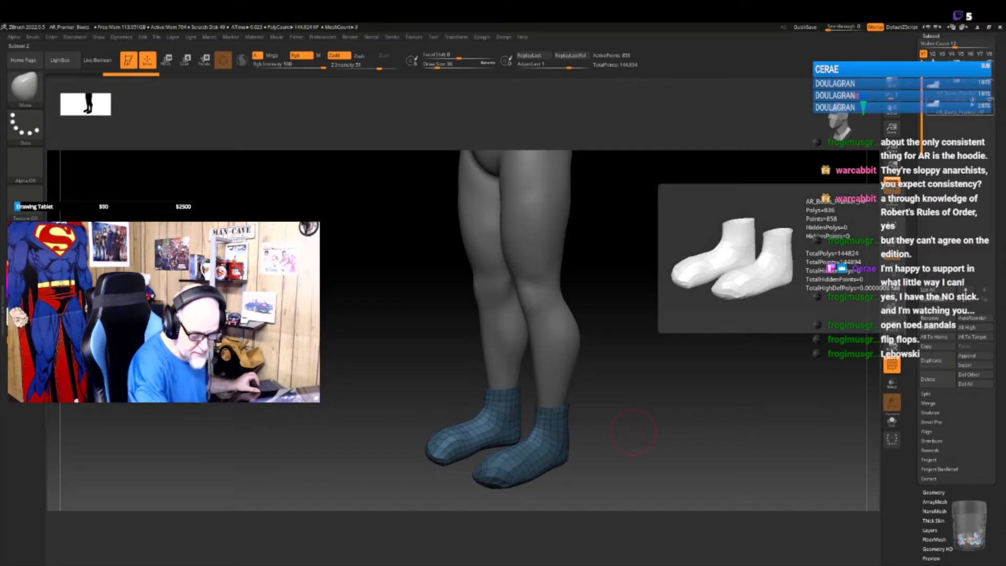
mouse_move(973, 111)
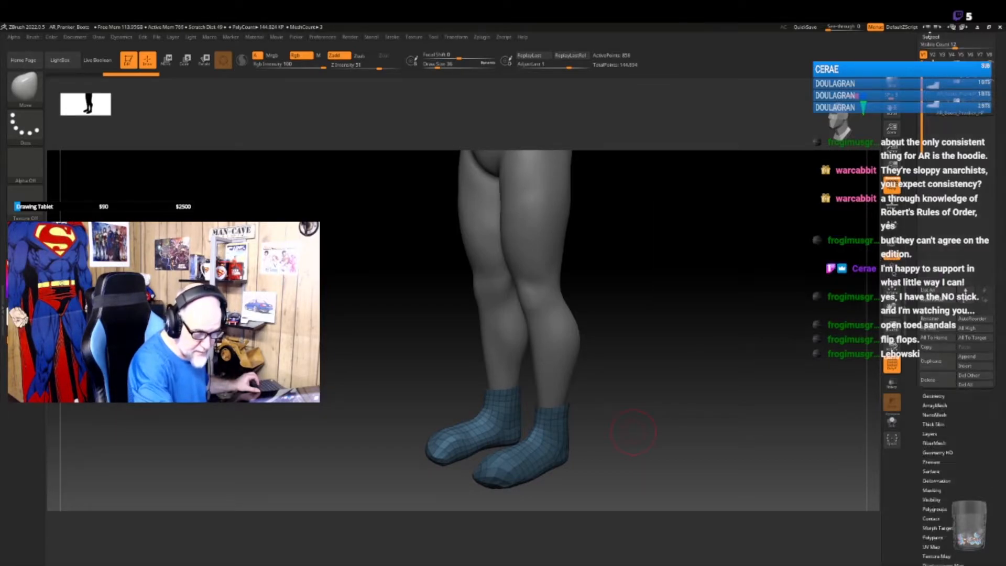
click(932, 36)
click(933, 46)
key(ctrl+d)
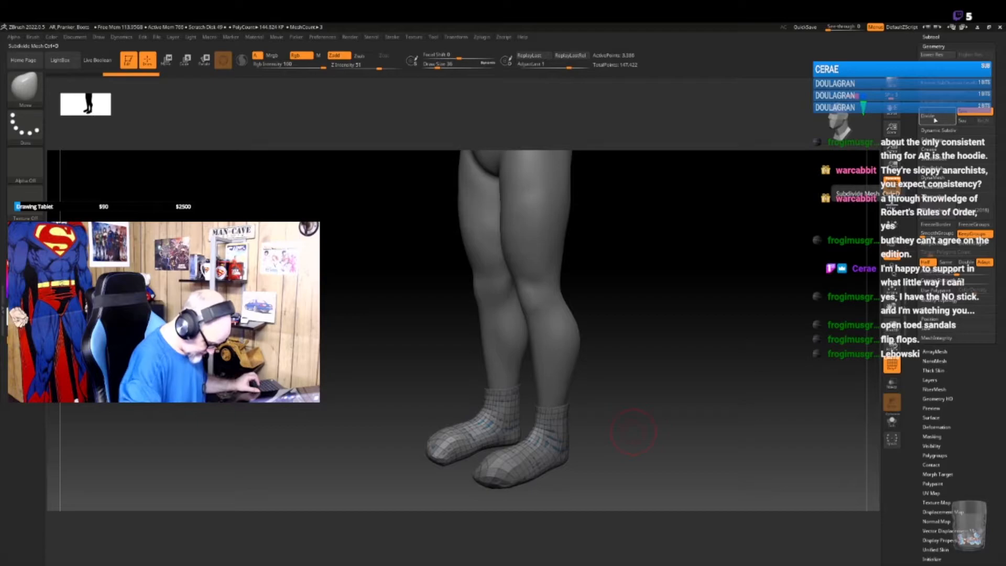
click(932, 36)
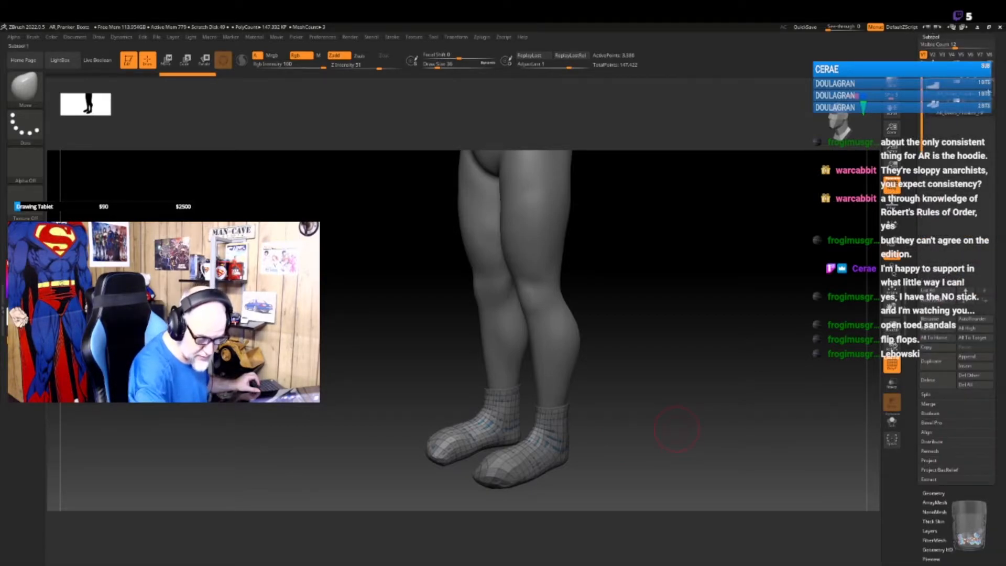
click(991, 95)
mouse_move(987, 101)
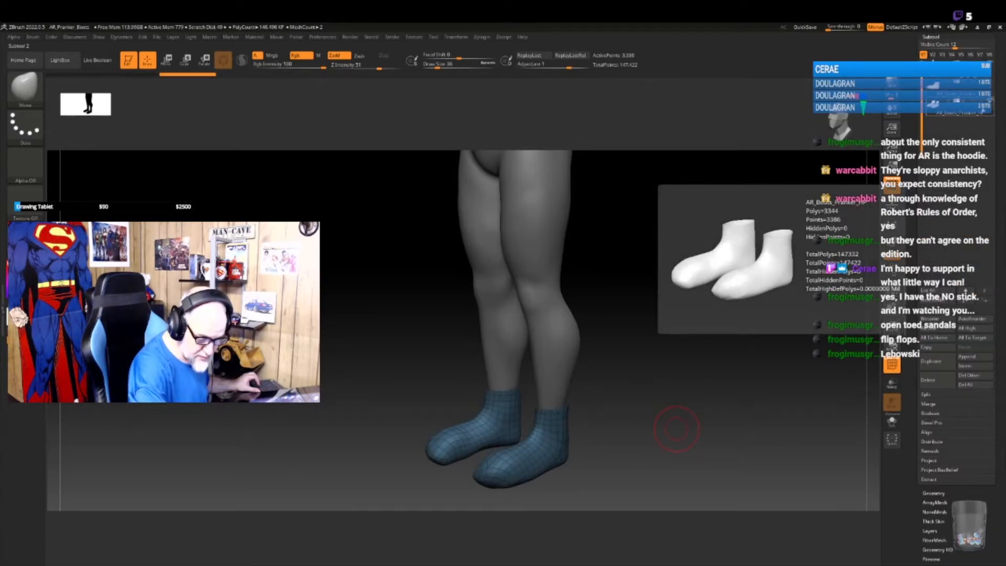
- Turn off the wireframe display and subdivide the HP boots a second time
click(931, 37)
alt+drag(674, 428, 643, 394)
key(shift+f)
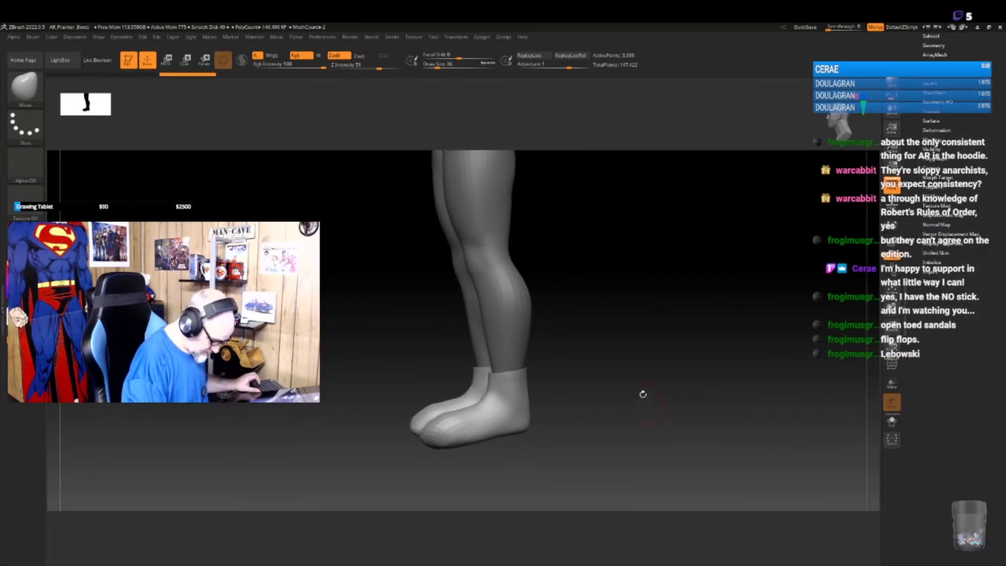
click(934, 46)
click(932, 116)
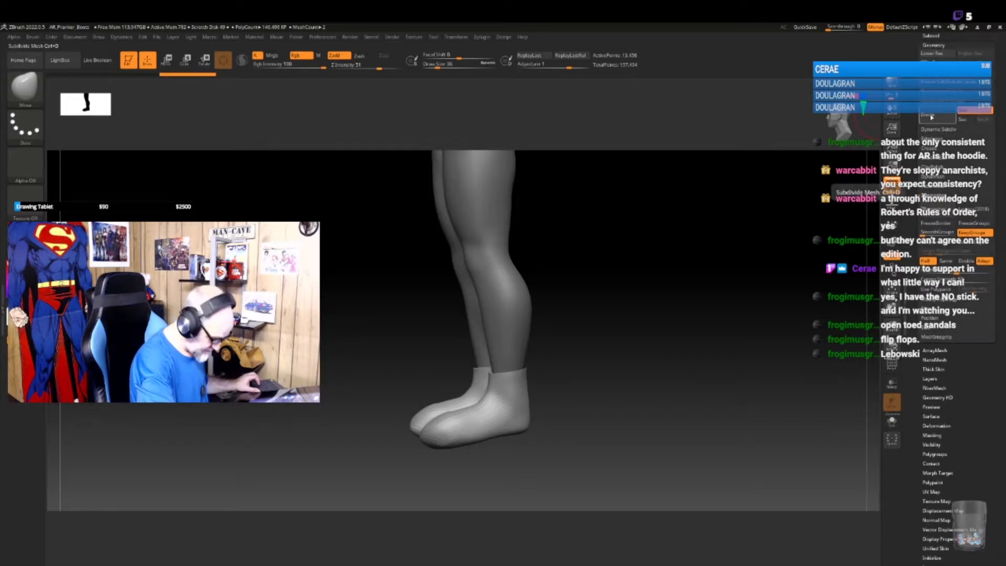
- Switch to a carving brush and try a vertical crease down the front of both ankles
mouse_move(617, 418)
mouse_down()
mouse_move(606, 407)
mouse_move(531, 422)
mouse_move(545, 429)
mouse_move(636, 416)
mouse_move(652, 426)
mouse_move(589, 424)
mouse_move(623, 407)
mouse_up()
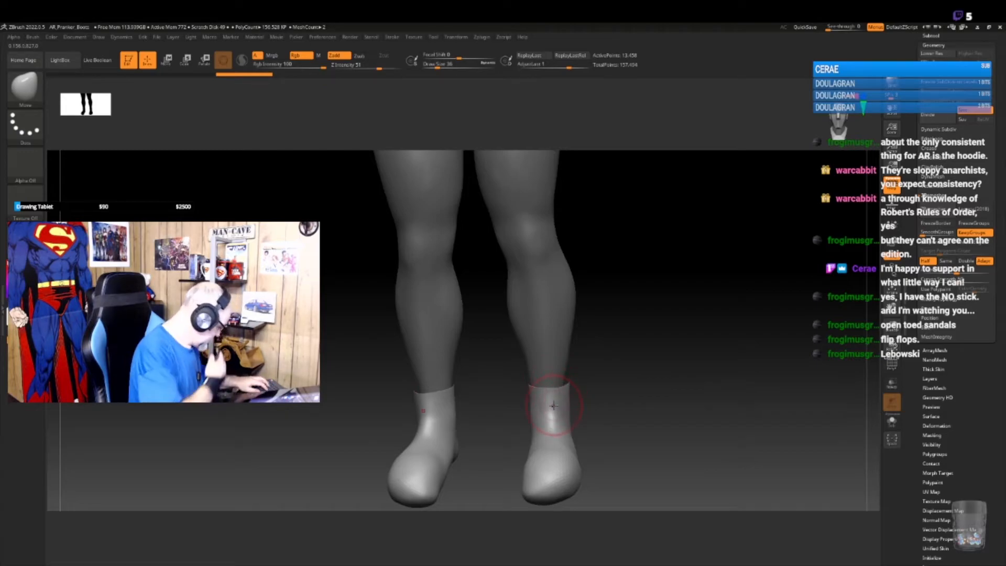
key(b)
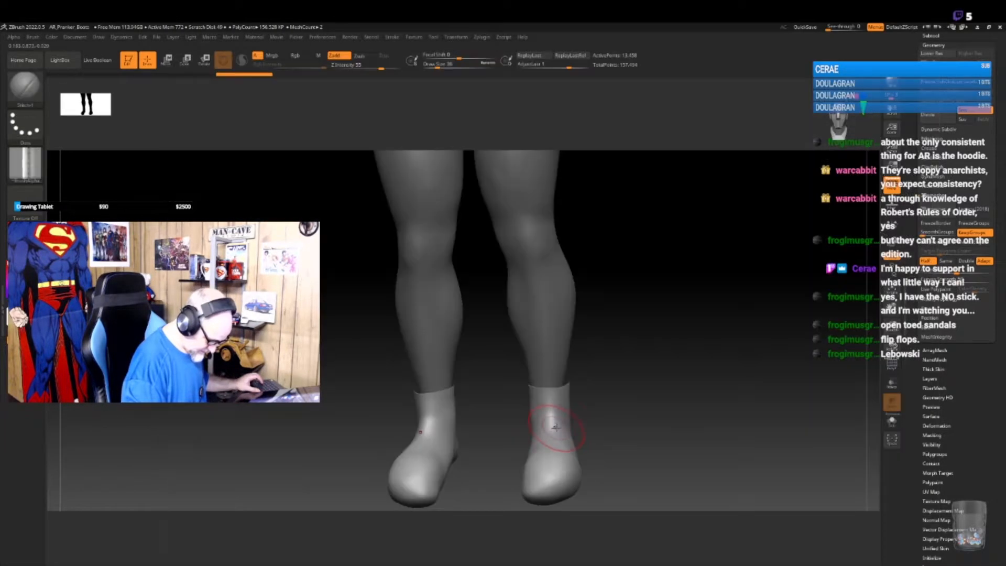
click(562, 438)
drag(555, 399, 556, 440)
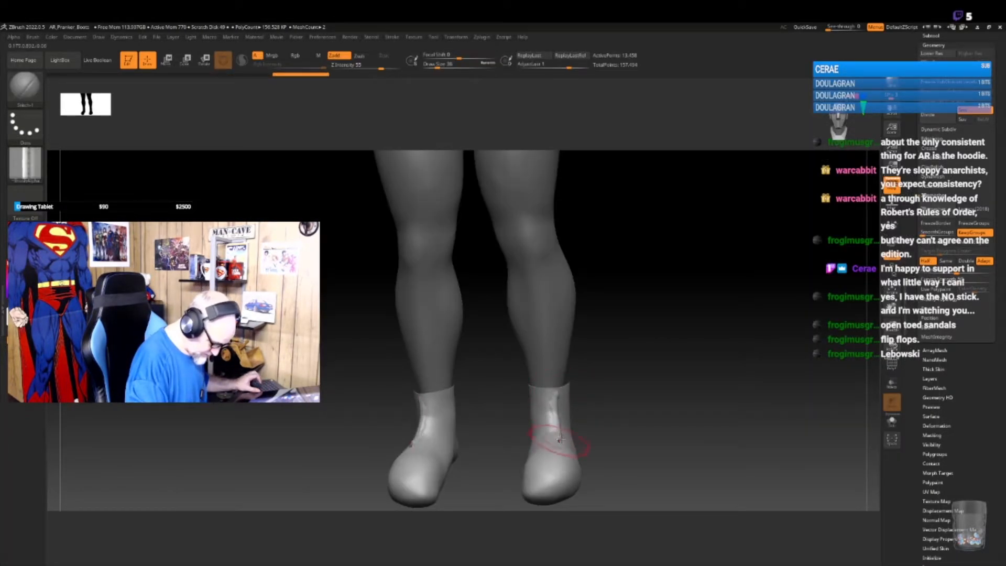
- Reduce the brush size to 12 and subdivide the HP boots a third time
key(bracketleft)
key(bracketleft)
key(bracketleft)
key(bracketleft)
key(bracketleft)
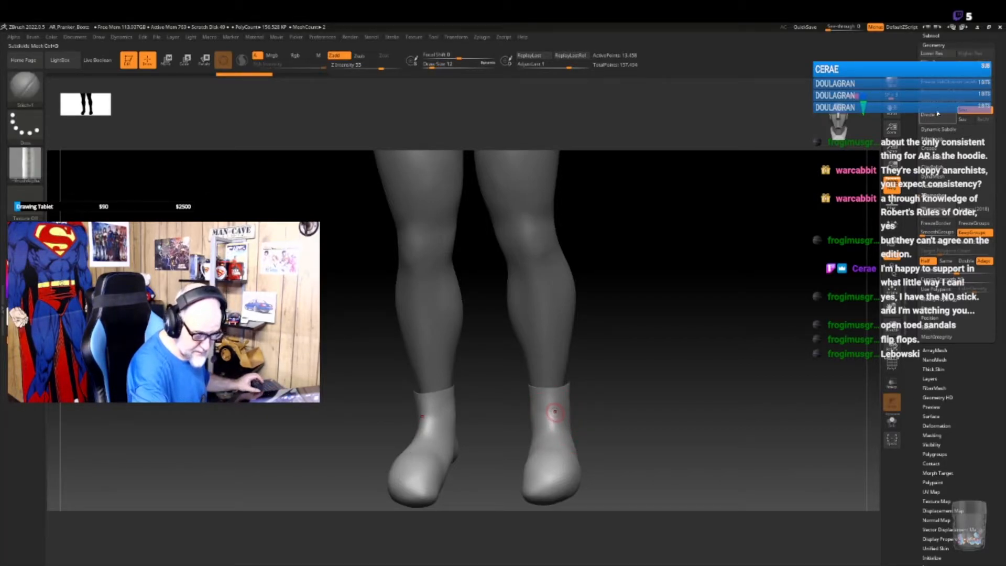
key(ctrl+d)
alt+drag(634, 401, 636, 390)
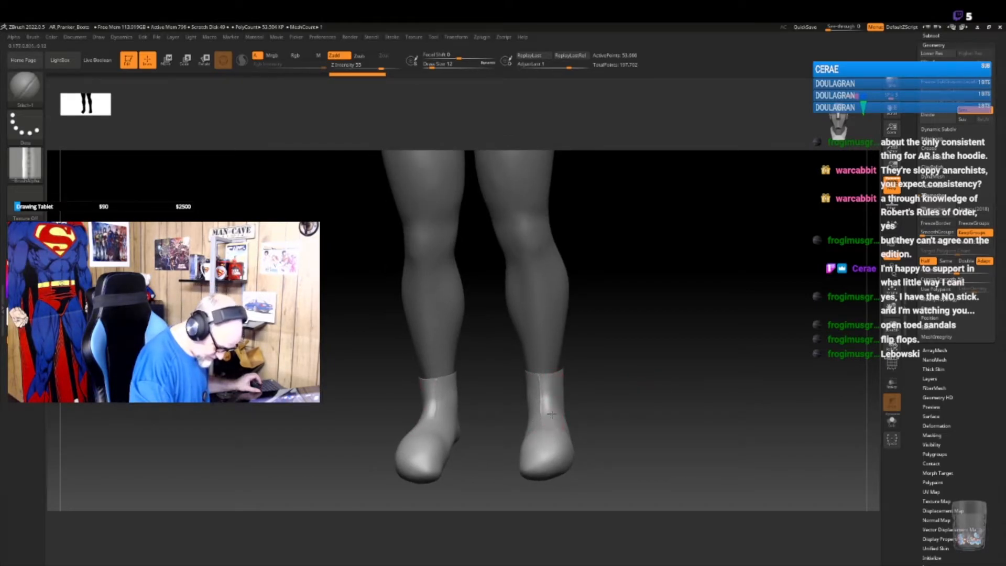
- Subdivide the HP boots further so the mesh can hold fine carved detail
drag(624, 375, 629, 386)
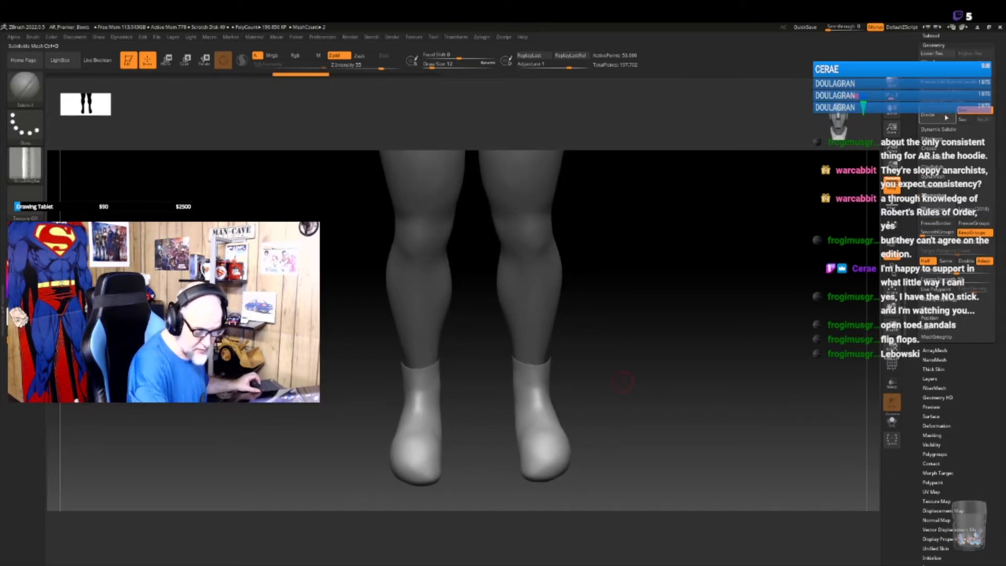
click(936, 115)
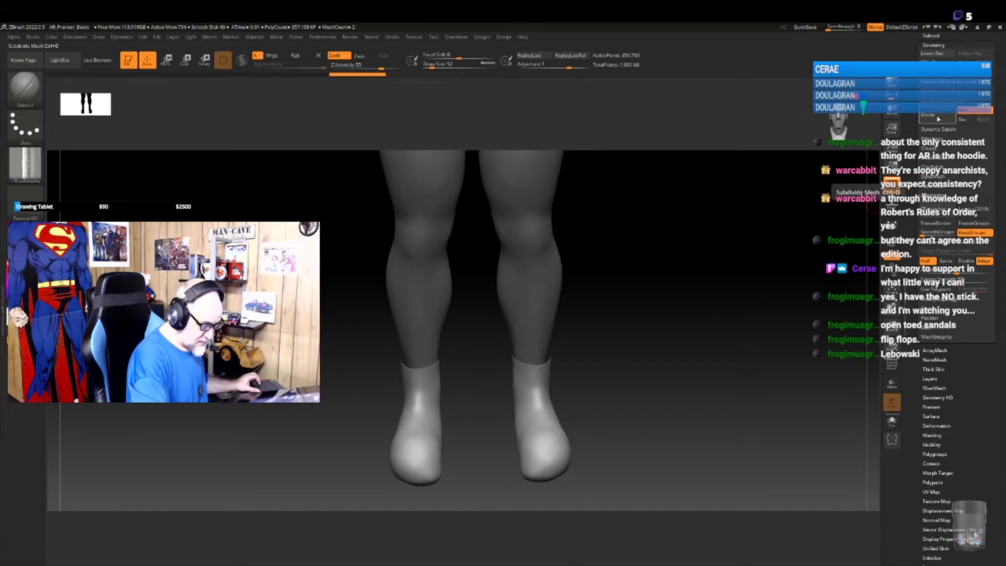
drag(638, 418, 620, 373)
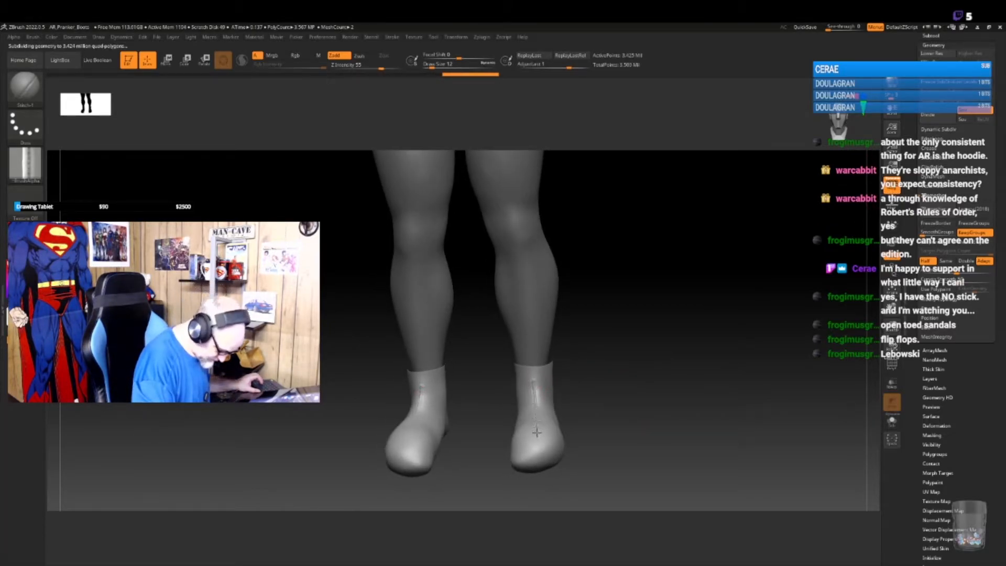
- Try carving tongue seam lines down the front of both boots, and undo the stroke across the cuffs
drag(622, 399, 538, 376)
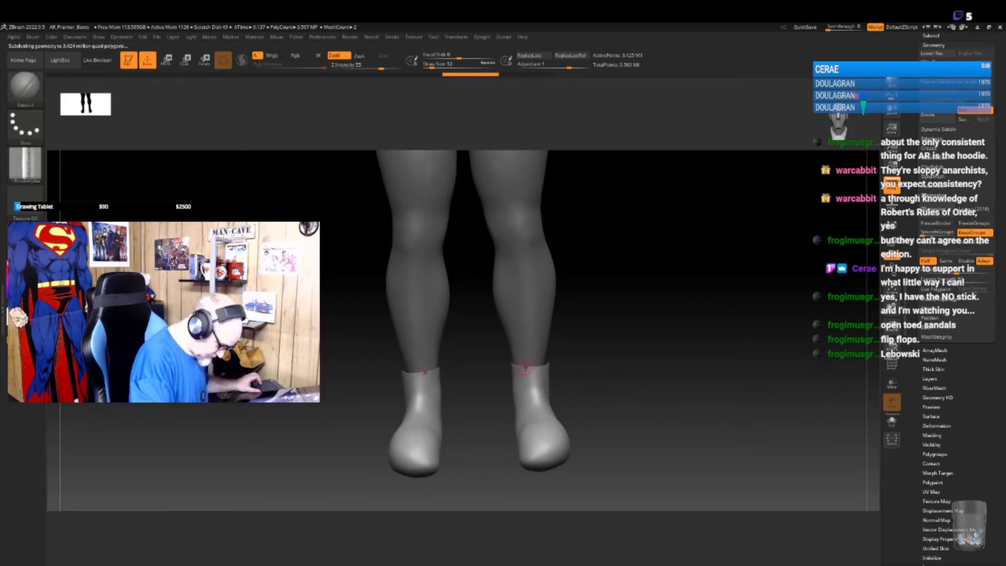
drag(593, 360, 614, 347)
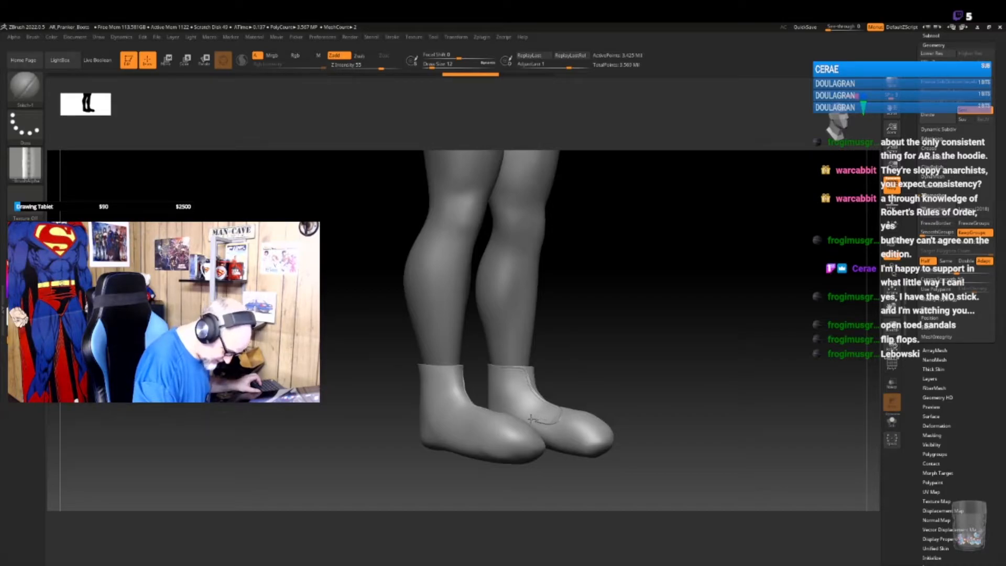
drag(623, 403, 613, 421)
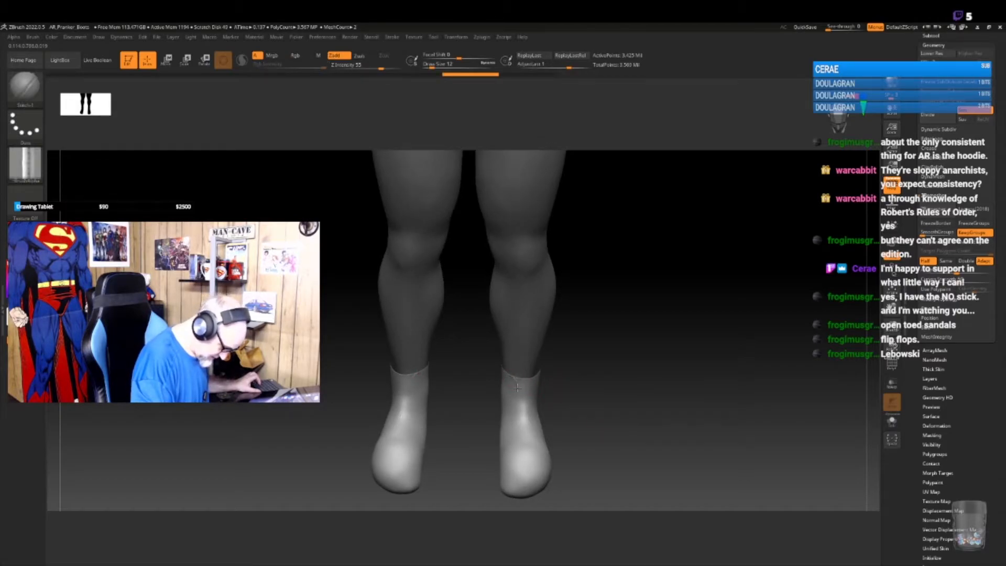
drag(516, 440, 516, 441)
drag(576, 386, 529, 381)
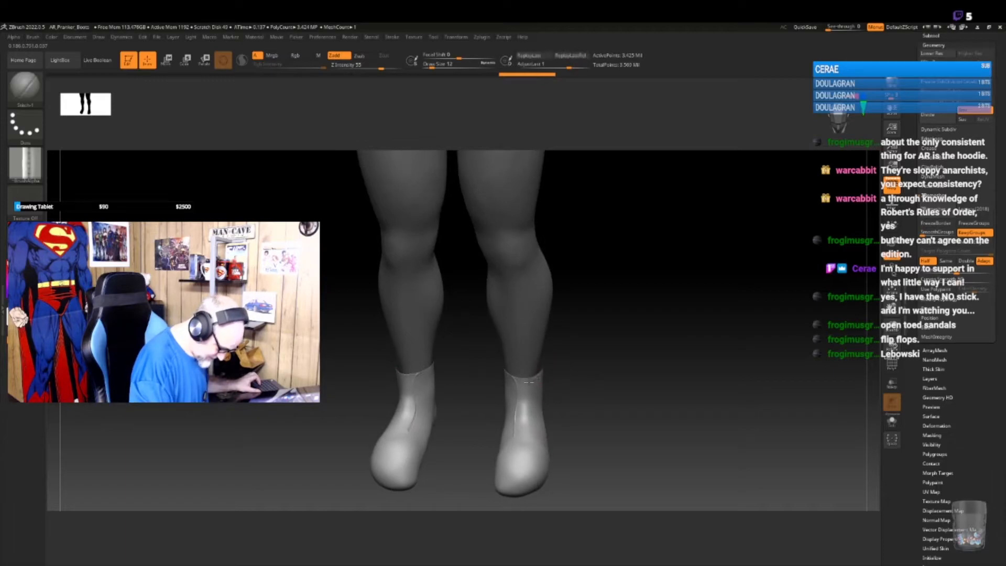
key(ctrl+z)
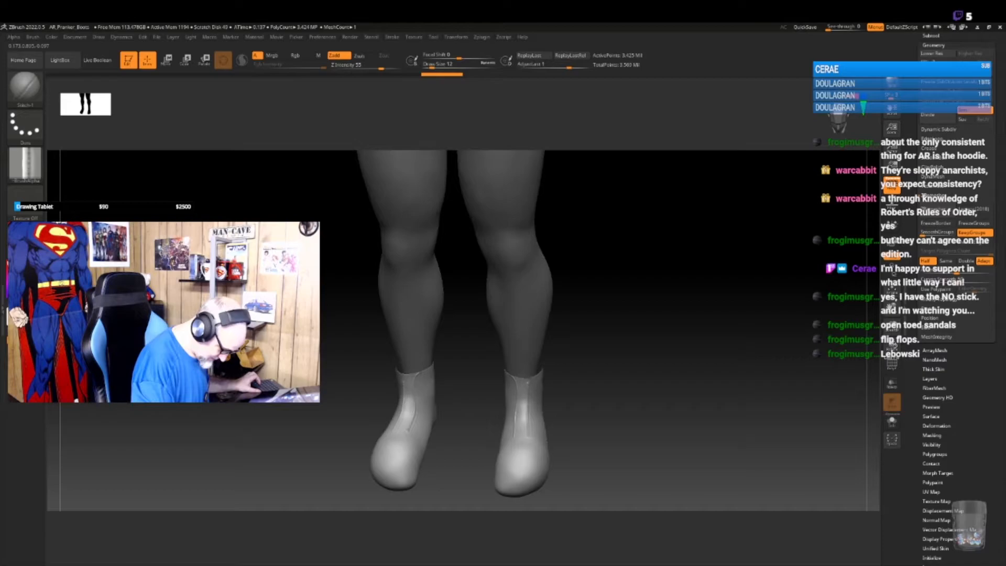
- Try carving a pair of vertical seams along the front of both boots, check them from the side and undo the carving
mouse_move(609, 426)
mouse_down()
mouse_move(595, 400)
mouse_move(603, 449)
mouse_up()
mouse_move(506, 401)
mouse_down()
mouse_move(557, 416)
mouse_move(508, 393)
mouse_up()
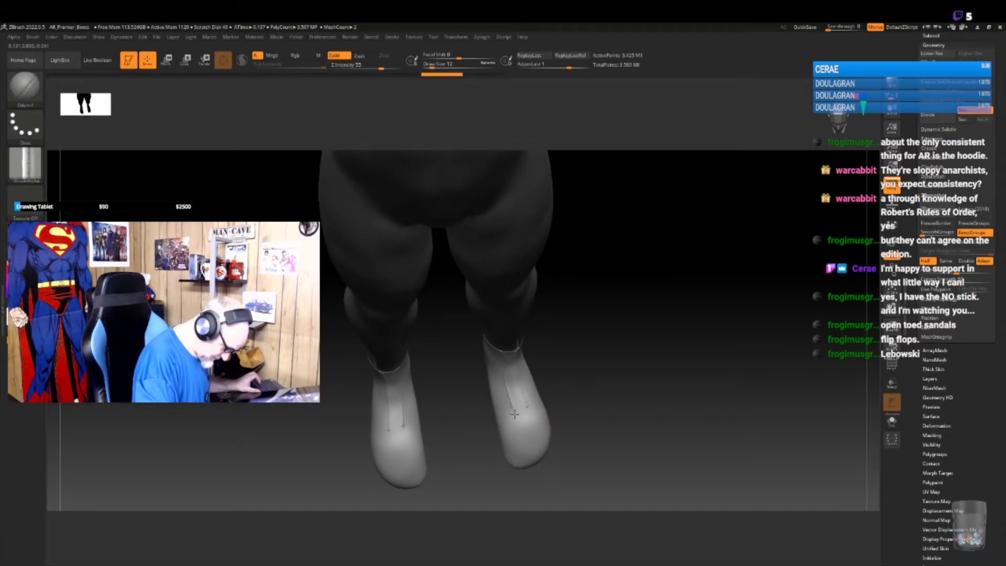
mouse_move(515, 415)
mouse_down()
mouse_move(601, 382)
mouse_move(656, 396)
mouse_move(633, 390)
mouse_up()
key(ctrl)
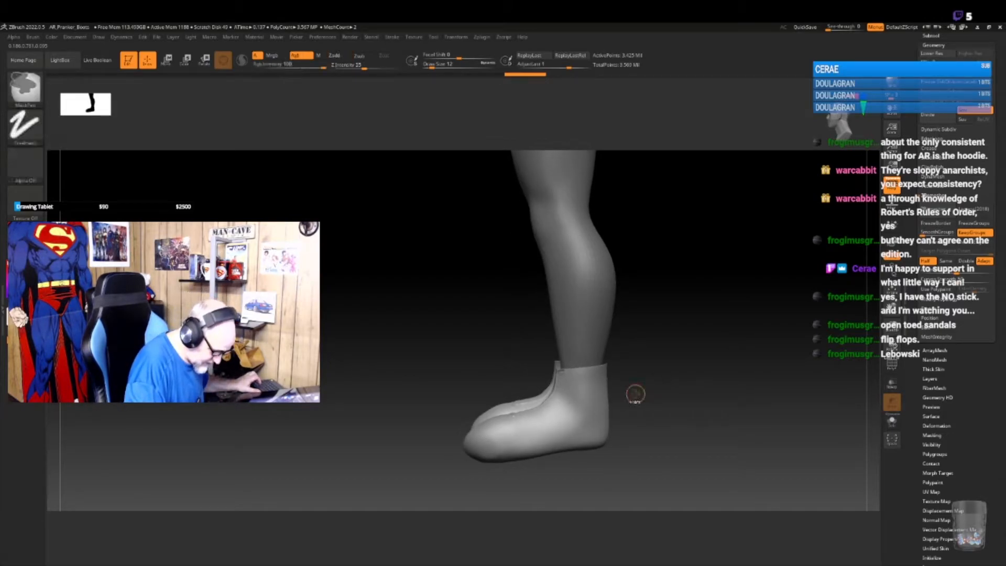
drag(636, 395, 665, 393)
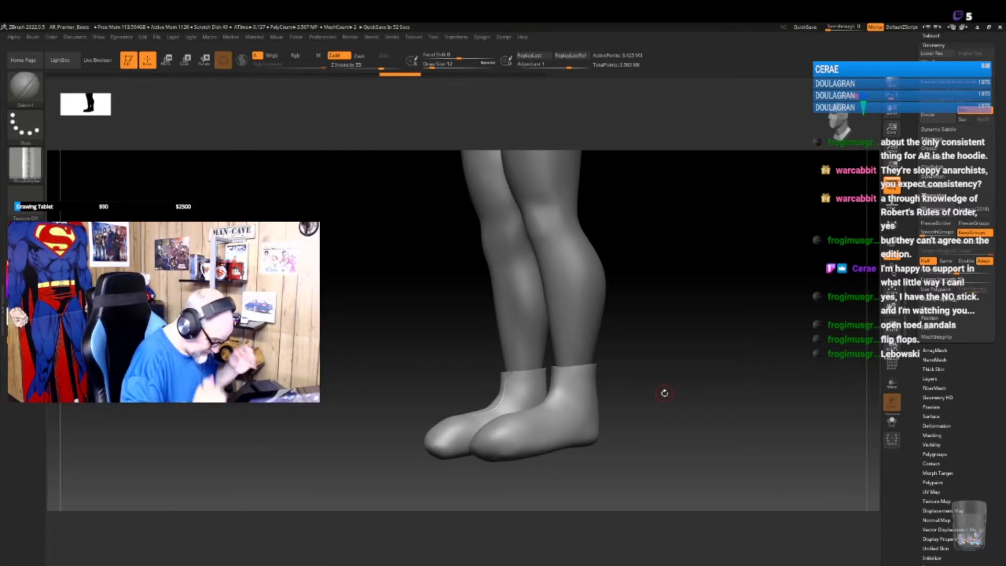
mouse_move(645, 430)
mouse_down()
mouse_move(663, 433)
mouse_move(664, 414)
mouse_move(616, 443)
mouse_up()
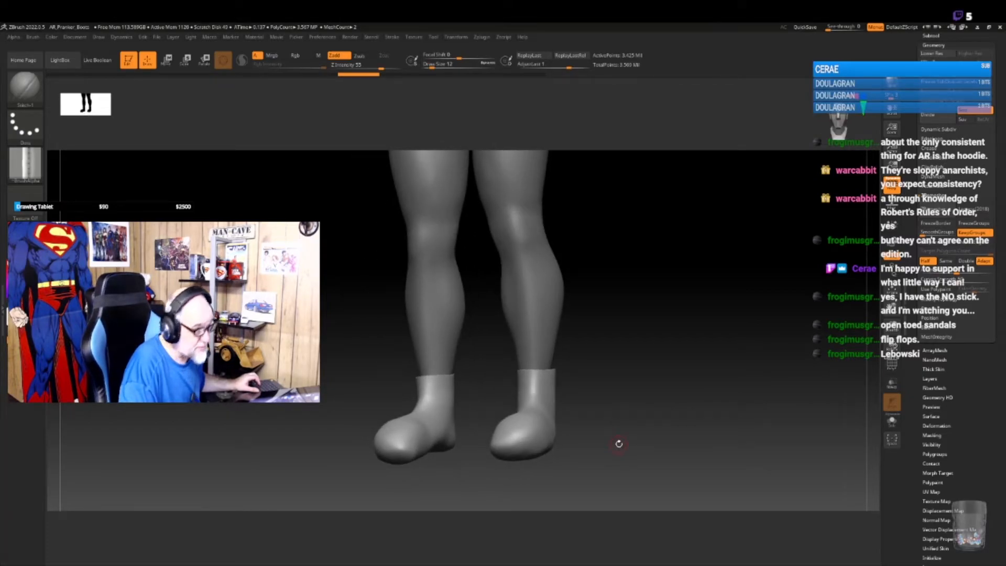
- Save the project over the existing AR_Pranker_Boots.ZPR file
key(ctrl+s)
click(233, 81)
click(939, 560)
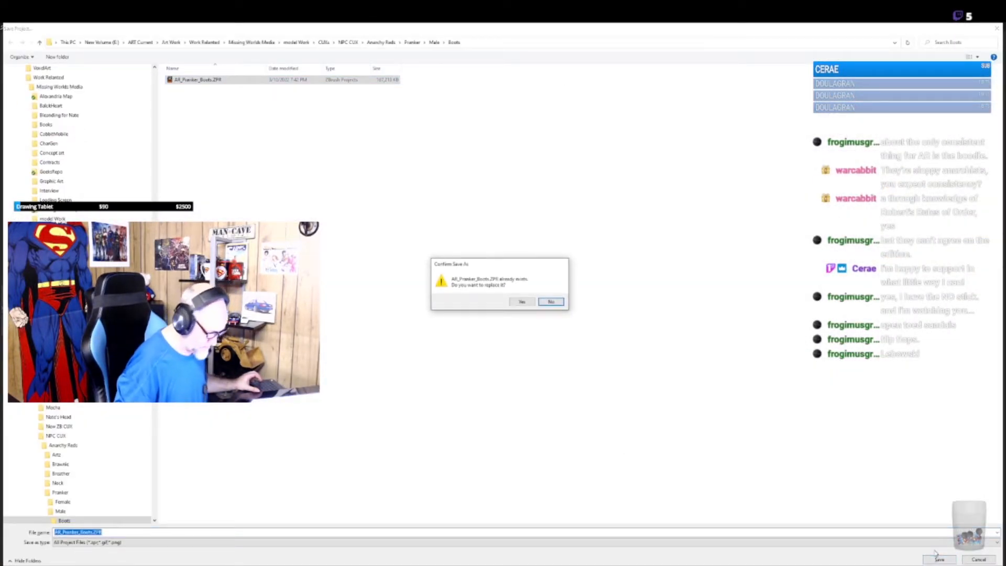
click(526, 302)
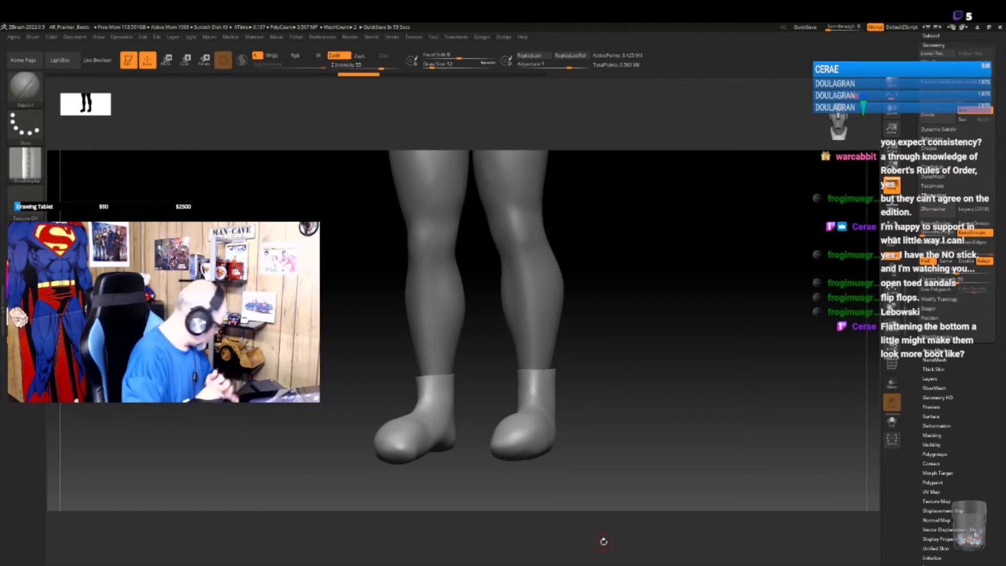
- Try flattening the soles of both boots with the Flatten brush at size 32
mouse_move(606, 524)
mouse_down()
mouse_move(606, 444)
mouse_move(590, 395)
mouse_up()
shift+drag(519, 361, 507, 355)
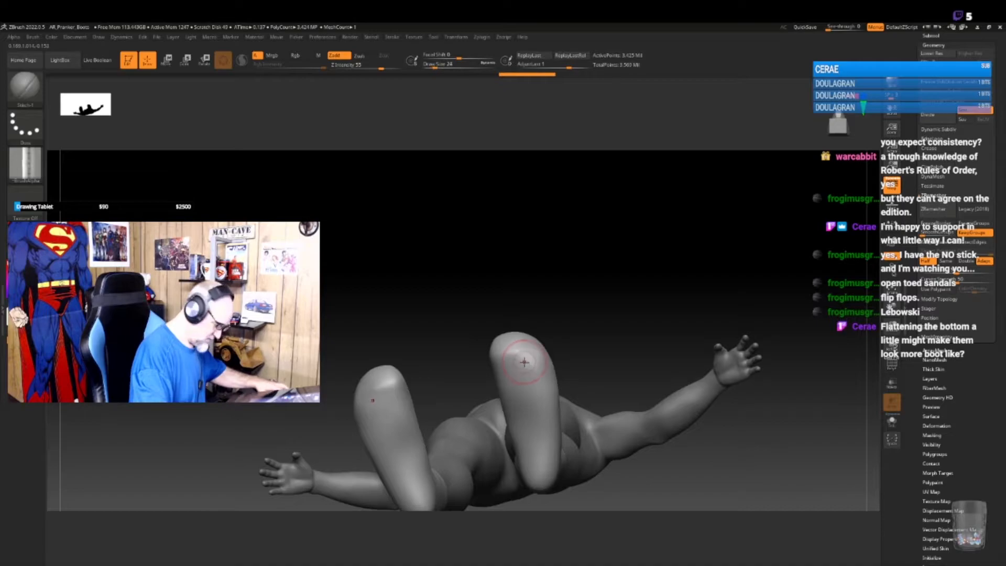
key(b)
key(f)
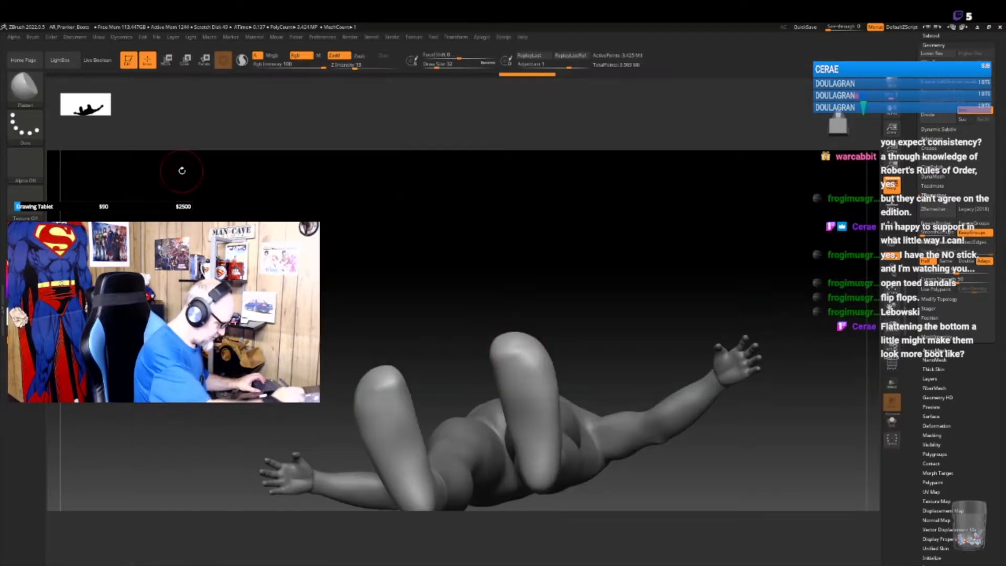
key(a)
mouse_move(517, 372)
mouse_down()
mouse_move(499, 346)
mouse_move(518, 351)
mouse_move(534, 472)
mouse_move(553, 441)
mouse_move(552, 392)
mouse_move(529, 387)
mouse_move(531, 372)
mouse_up()
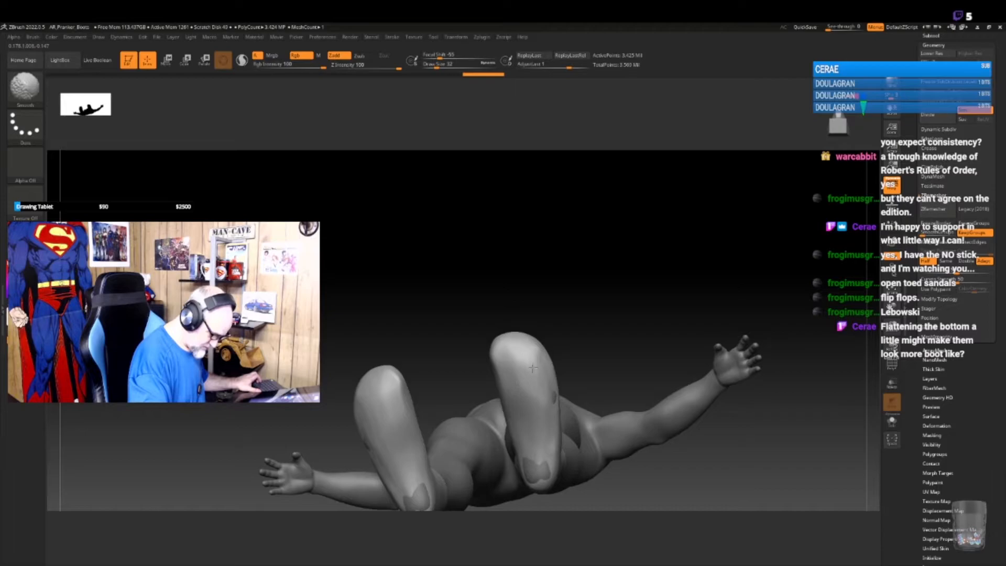
mouse_move(620, 353)
mouse_down()
mouse_move(626, 453)
mouse_move(631, 414)
mouse_move(672, 415)
mouse_move(650, 408)
mouse_move(680, 401)
mouse_move(647, 427)
mouse_up()
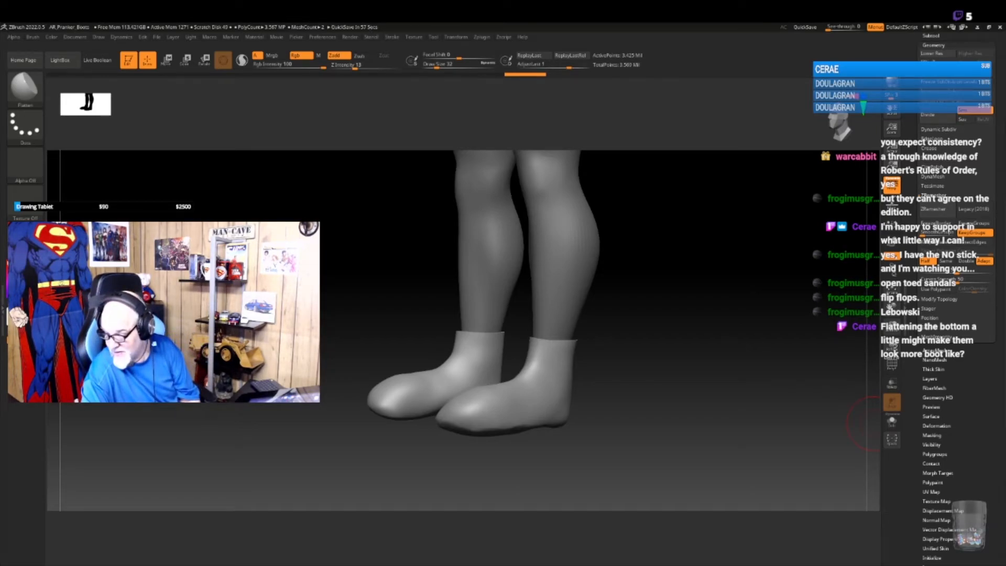
- Open the recent Titan_Armor project from File Explorer without saving the changes to the boots project
key(super+e)
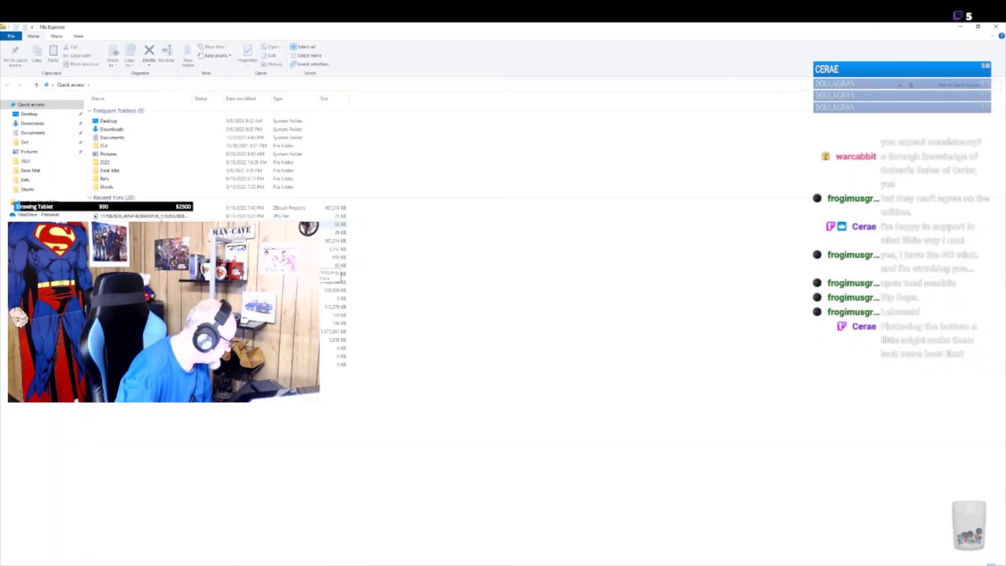
double_click(157, 241)
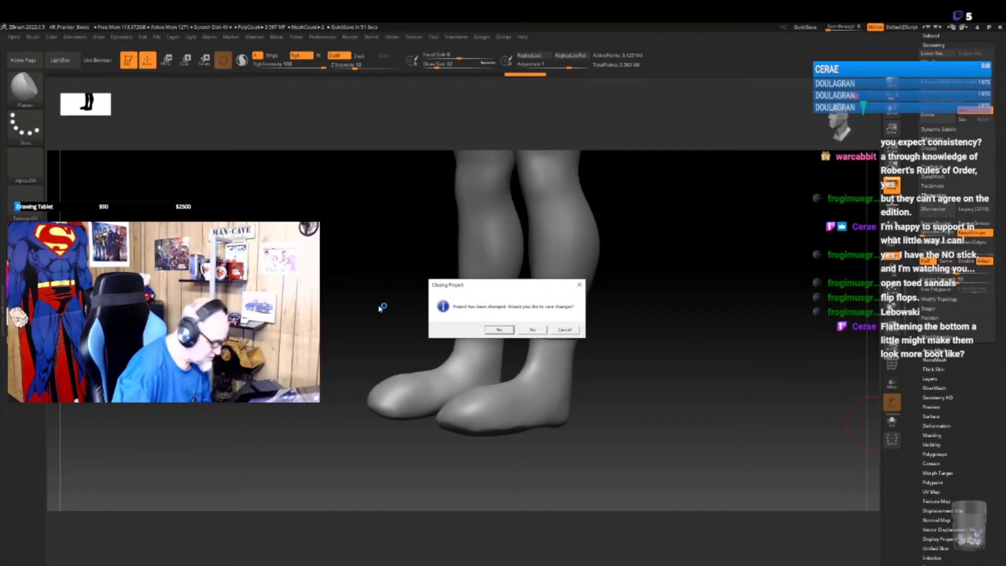
click(532, 330)
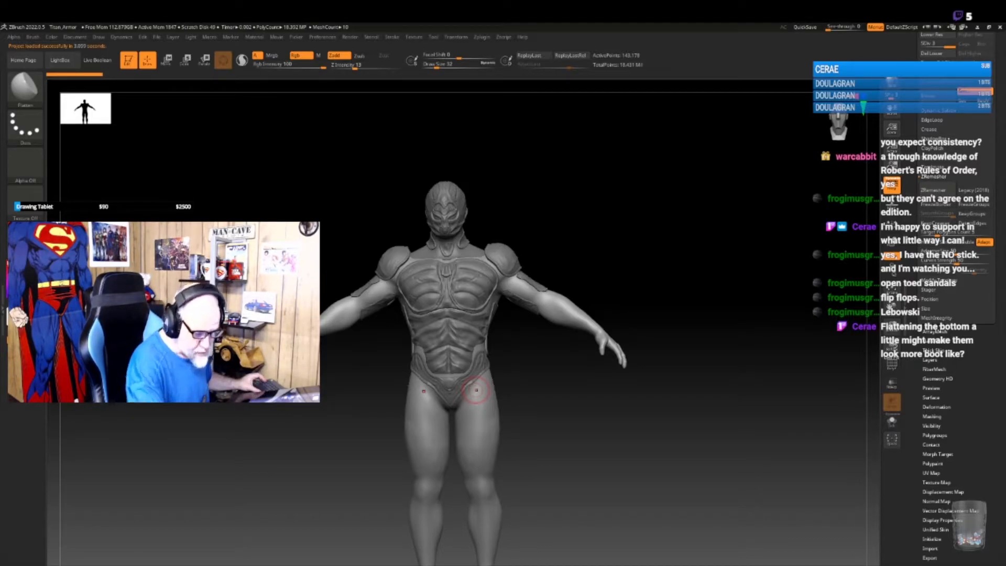
- Delete the Titan_Belt_LP and Titan_Belt_HP subtools and select the Character_M_15_HP body
drag(972, 54, 972, 249)
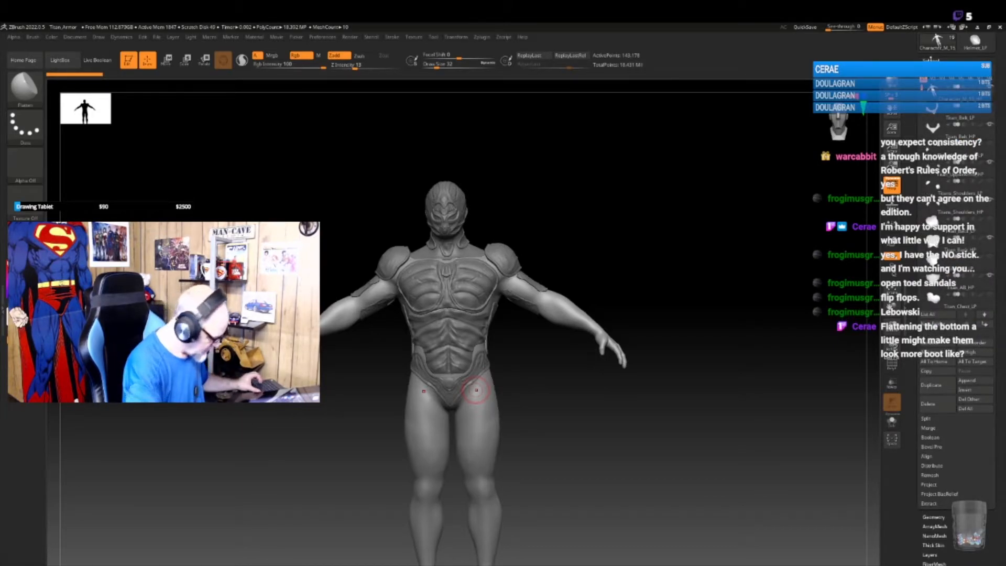
drag(582, 429, 561, 435)
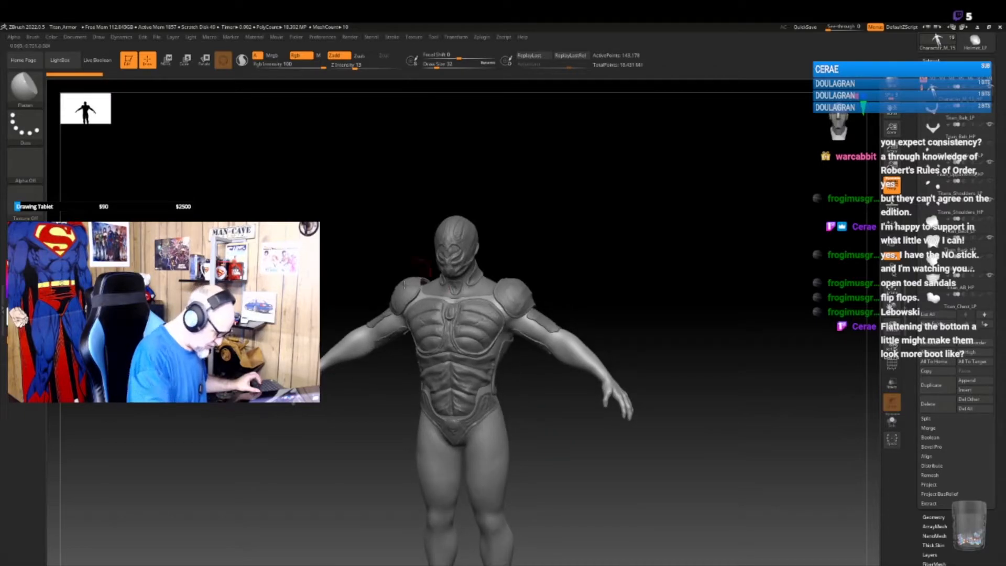
mouse_move(538, 398)
mouse_down()
mouse_move(576, 400)
mouse_move(540, 399)
mouse_up()
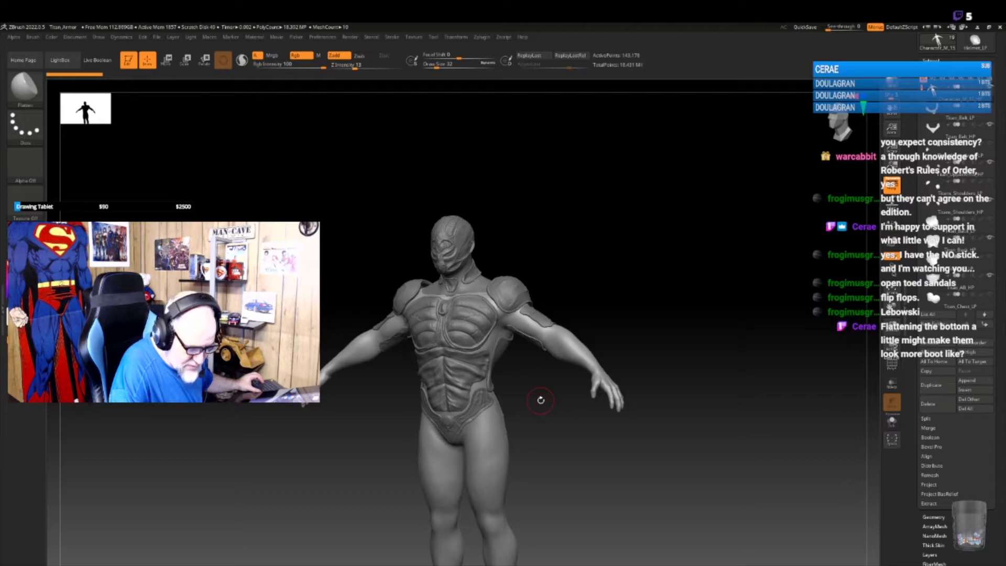
click(981, 118)
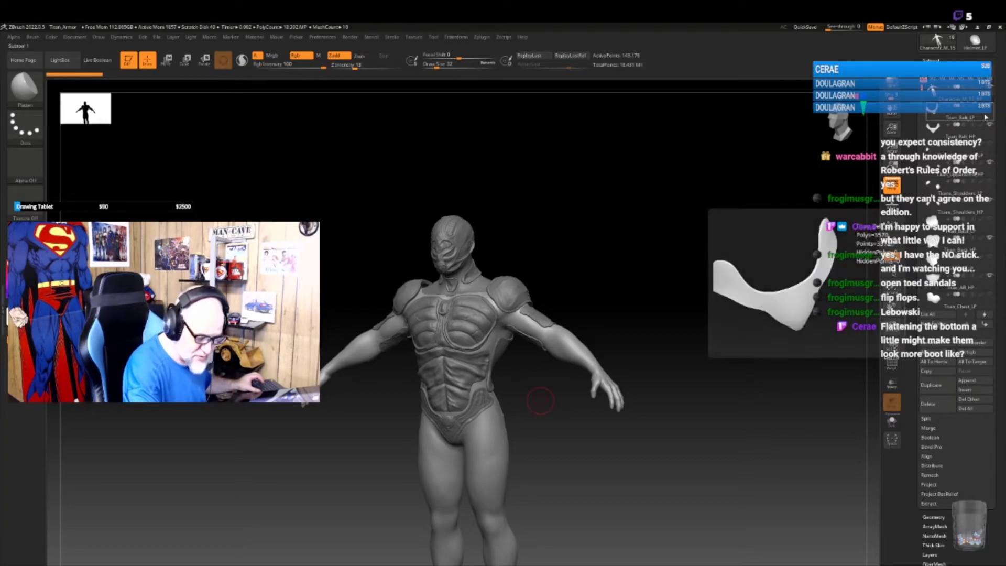
click(941, 404)
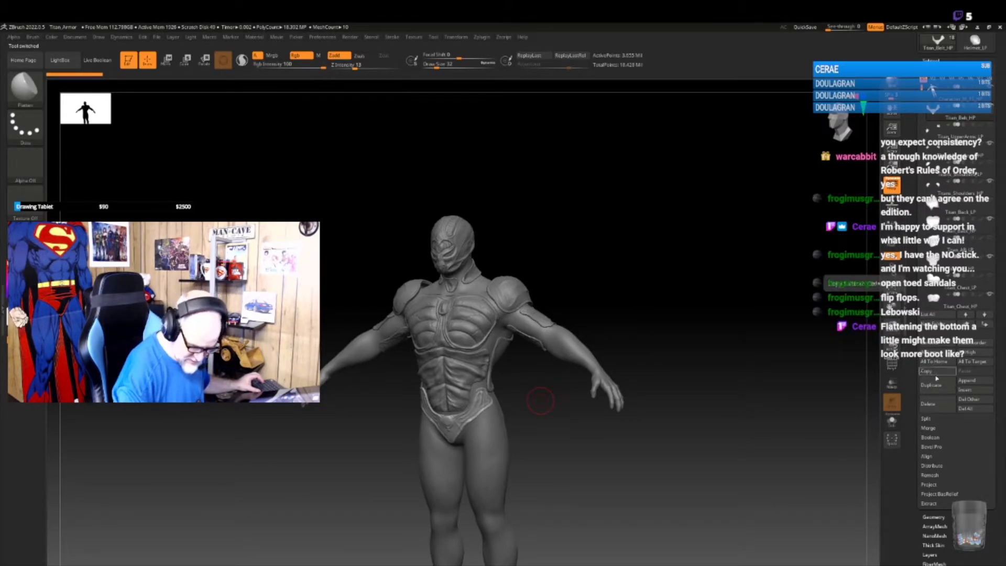
click(938, 404)
click(944, 87)
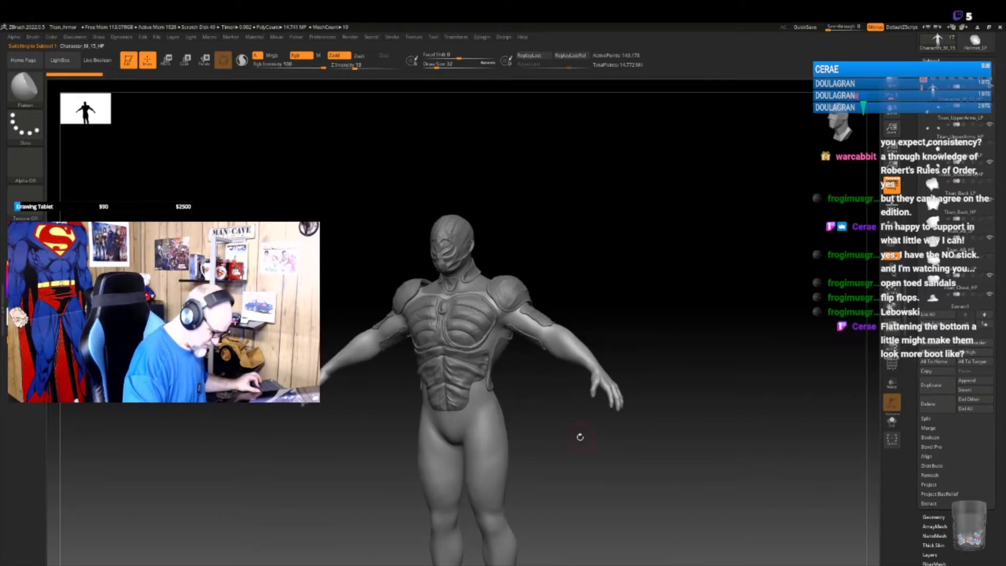
mouse_move(610, 395)
alt+mouse_down()
mouse_move(612, 422)
mouse_move(615, 411)
mouse_move(602, 420)
mouse_move(608, 402)
alt+mouse_up()
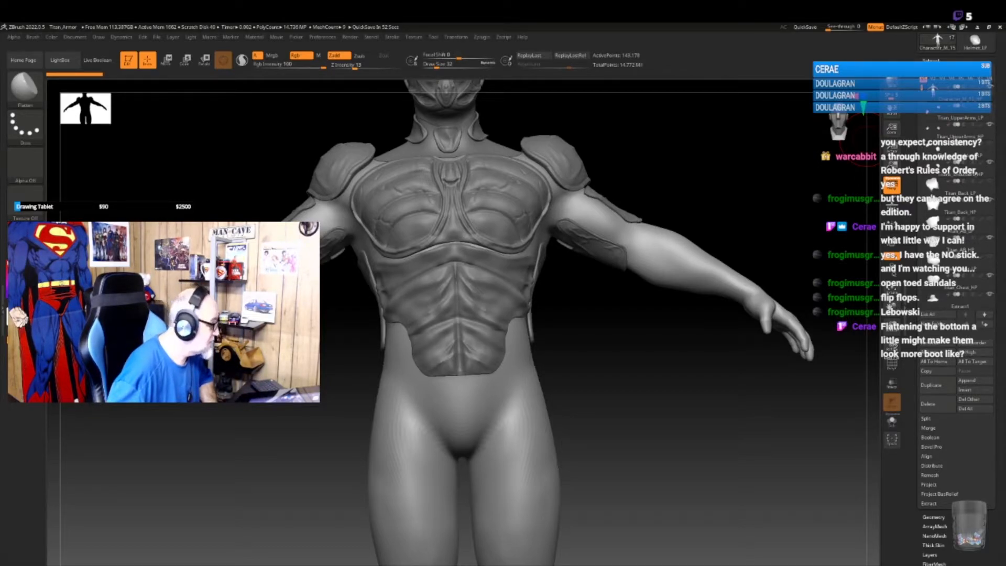
- Switch to File Explorer and open the Refs folder inside the Titan Armor project folder
key(super+e)
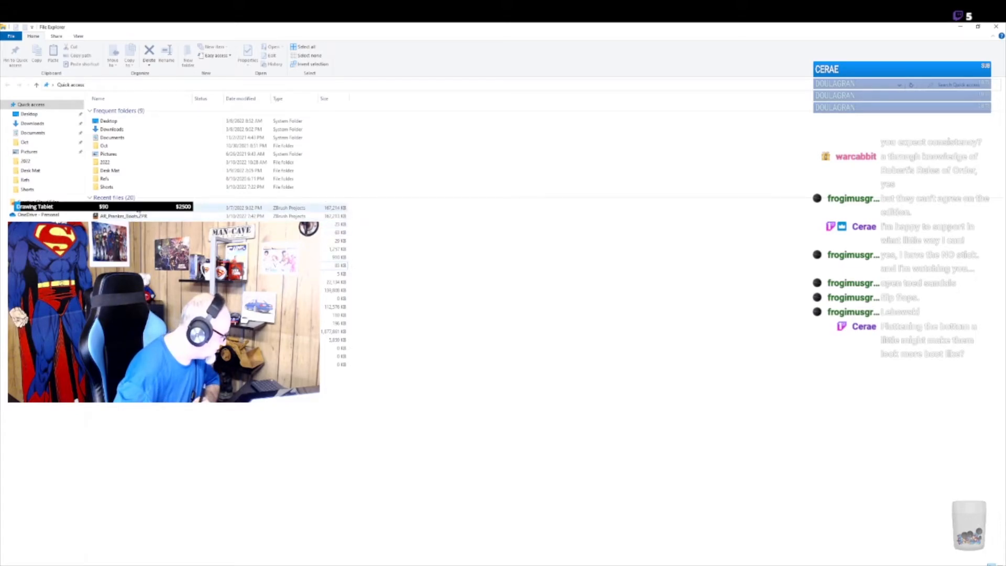
right_click(137, 206)
right_click(138, 209)
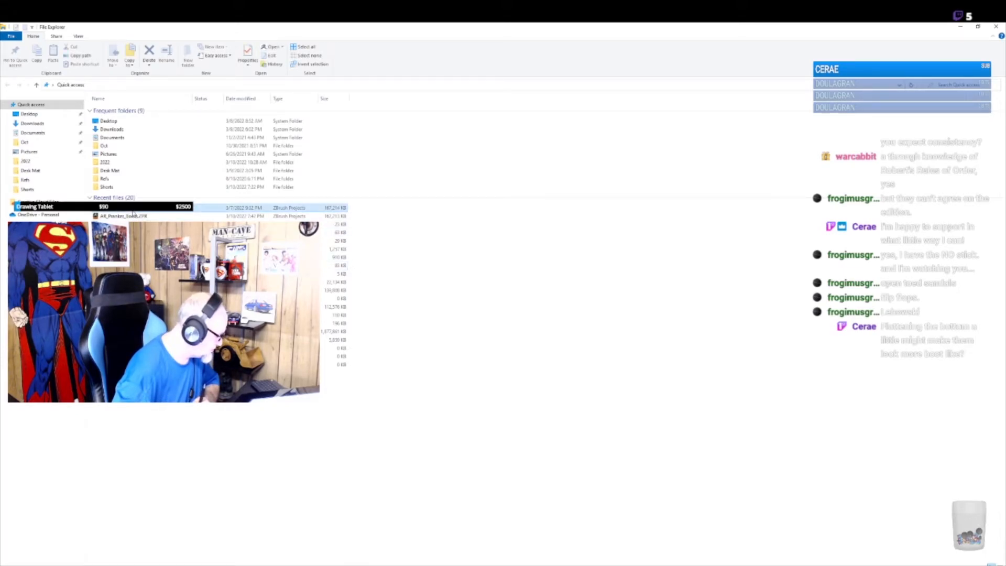
click(167, 222)
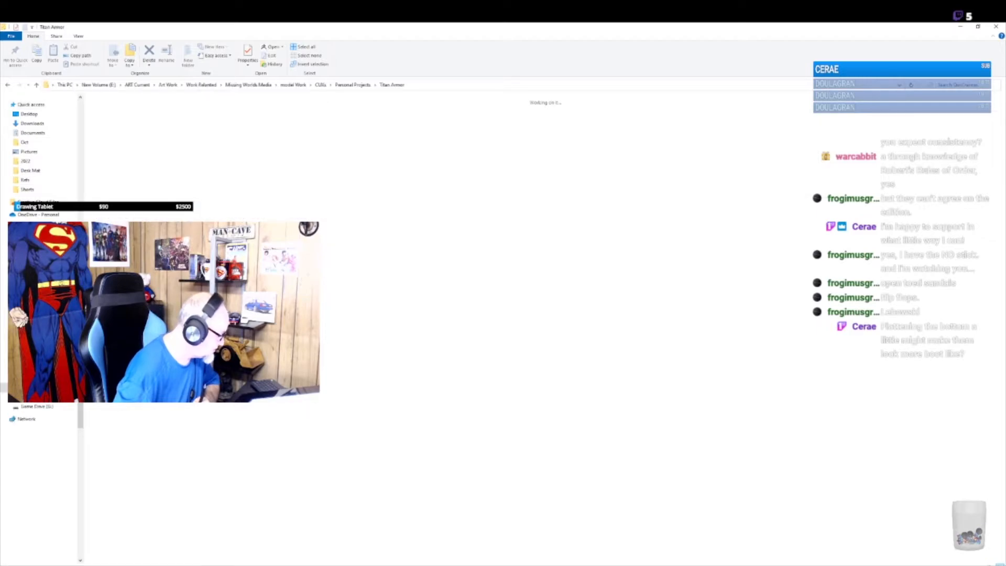
click(112, 119)
double_click(109, 120)
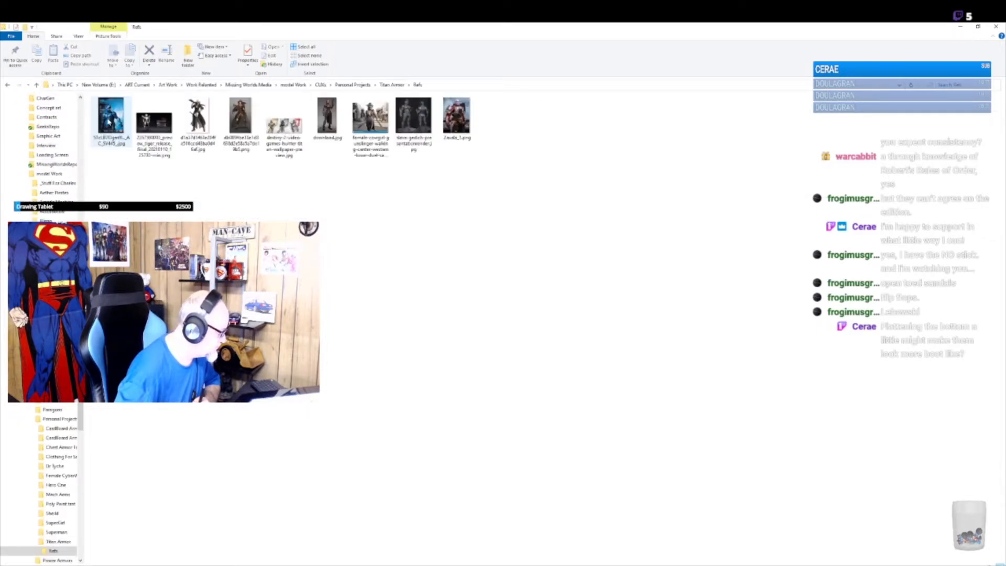
- Open the Guyver front and back render in Photos, restore its window down and move it to another monitor
right_click(115, 121)
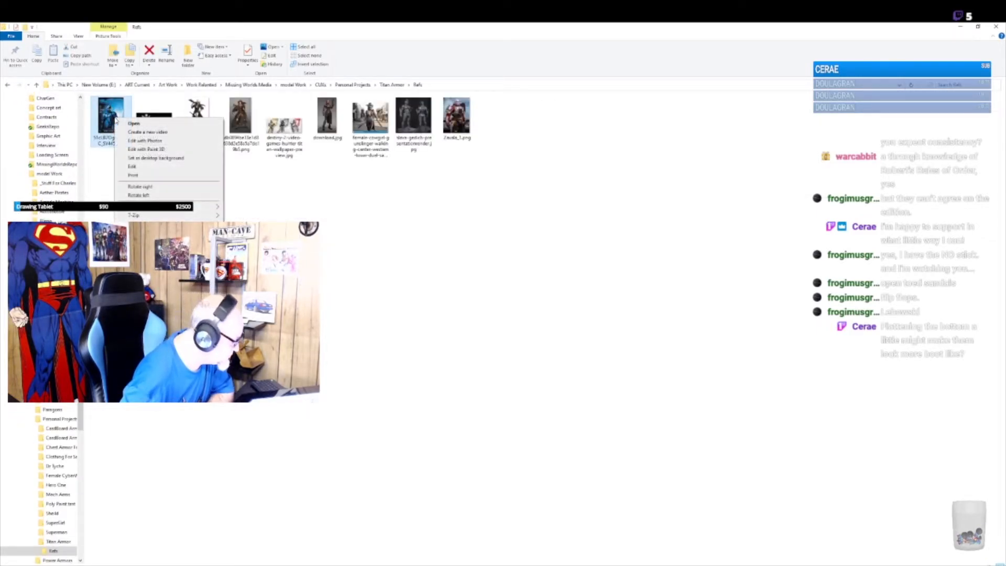
click(413, 120)
right_click(405, 124)
click(420, 129)
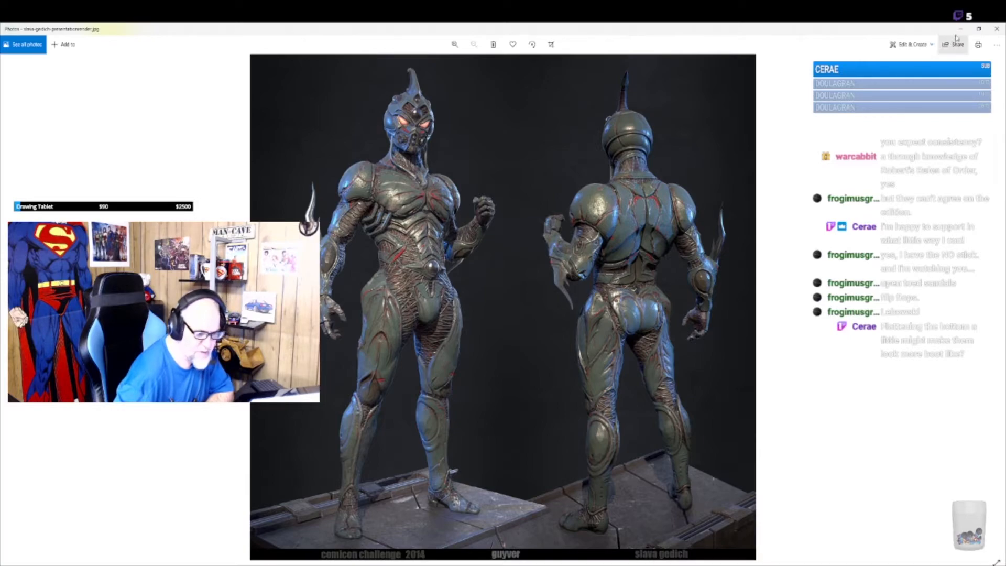
click(979, 28)
drag(585, 73, 1005, 142)
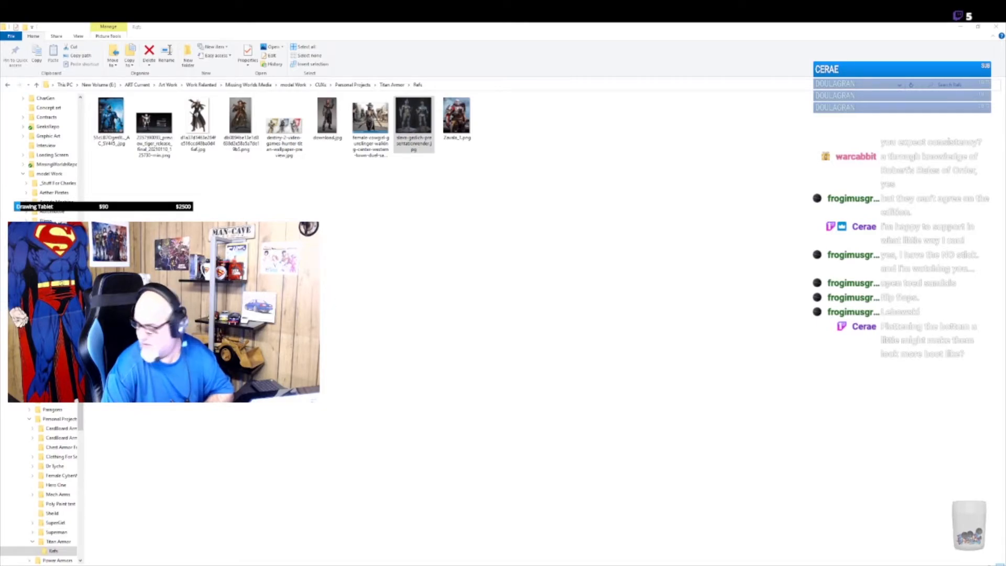
- Close the Refs folder window and return to ZBrush
click(481, 409)
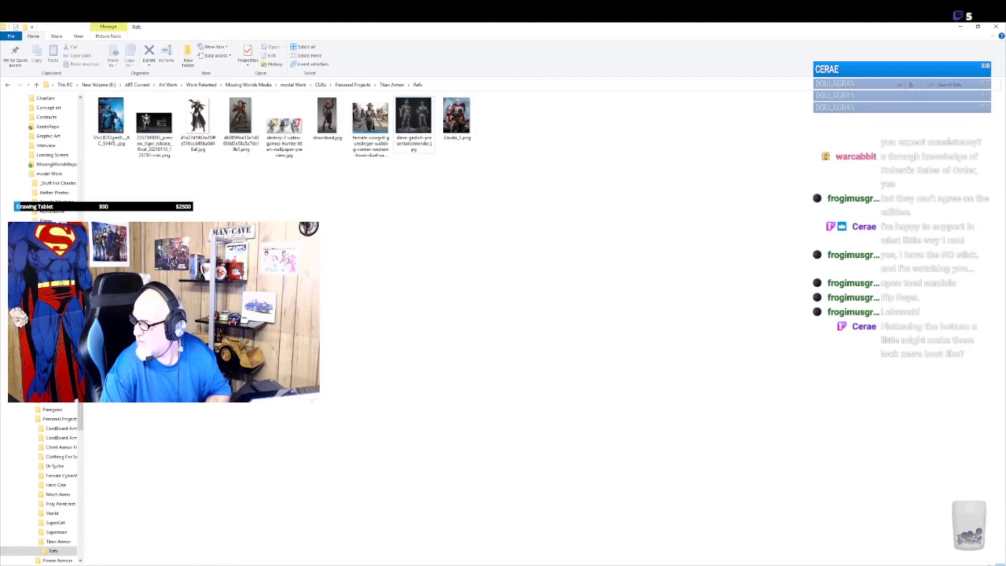
mouse_move(1005, 141)
mouse_down()
mouse_move(629, 117)
mouse_move(317, 116)
mouse_move(417, 126)
mouse_move(357, 110)
mouse_move(1, 122)
mouse_move(724, 153)
mouse_move(1005, 136)
mouse_up()
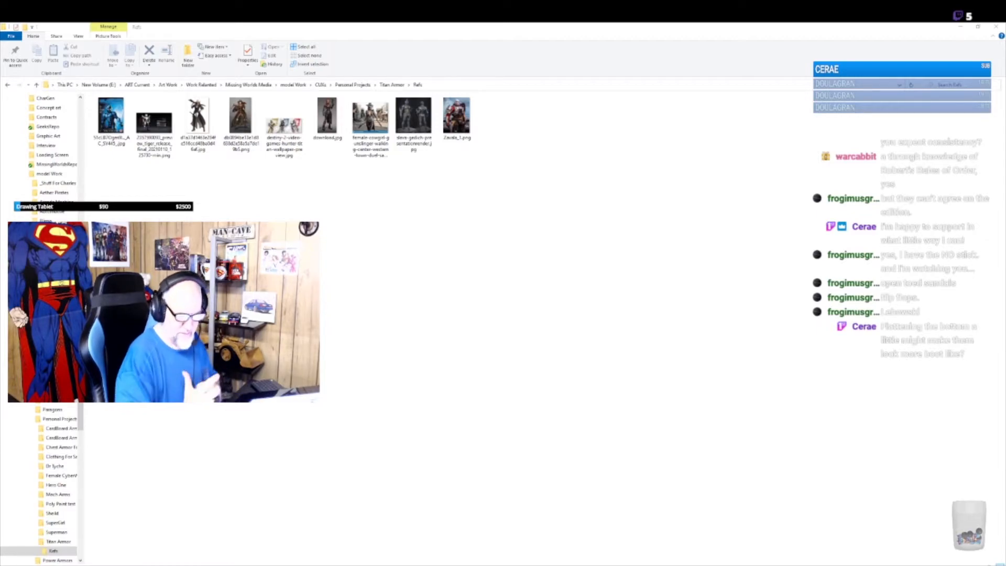
click(996, 27)
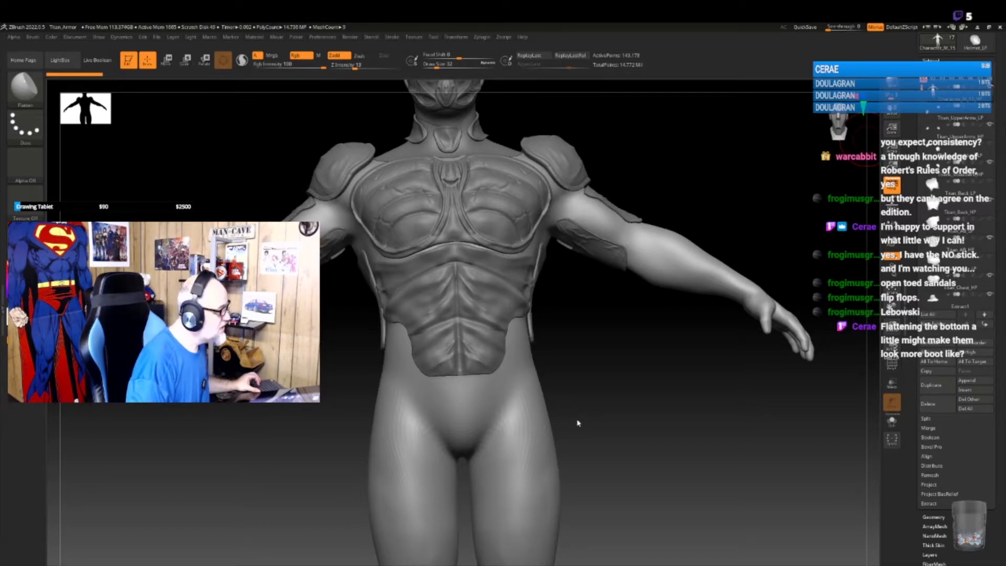
- Reduce the brush draw size to 9 and mask the outline of a belt plate across the body's lower abdomen
drag(585, 445, 593, 428)
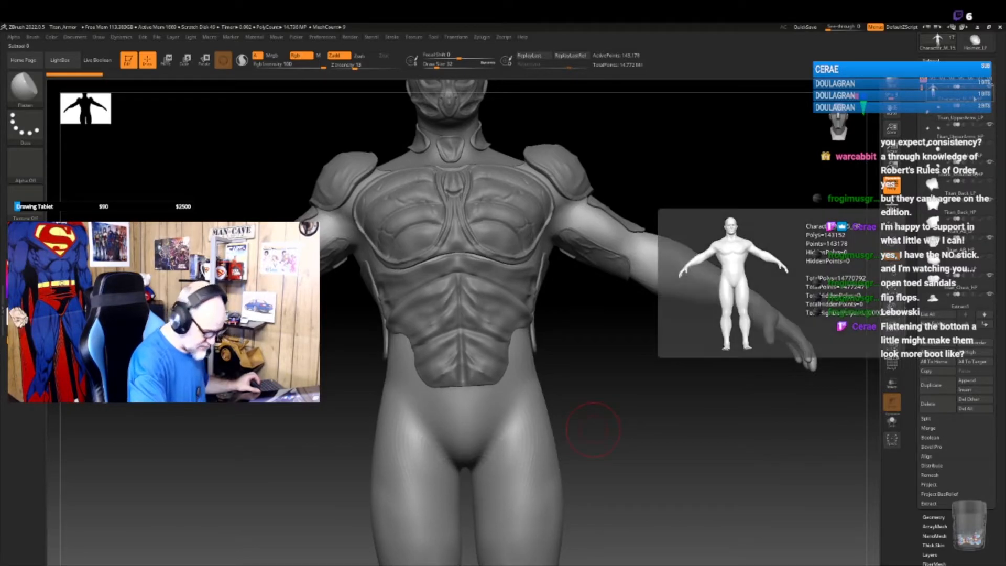
key(bracketleft)
key(bracketleft)
key(bracketleft)
key(bracketleft)
key(bracketleft)
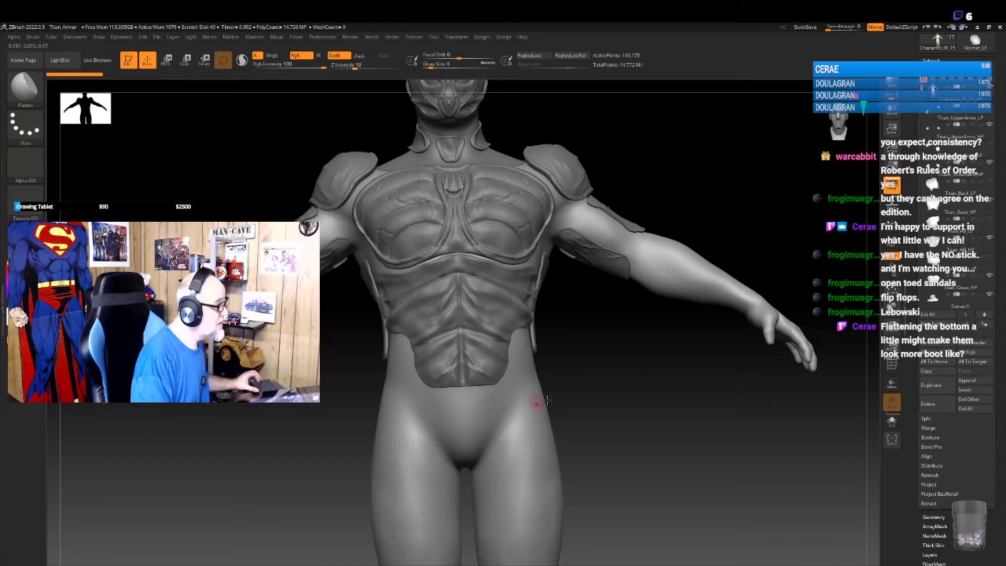
key(ctrl)
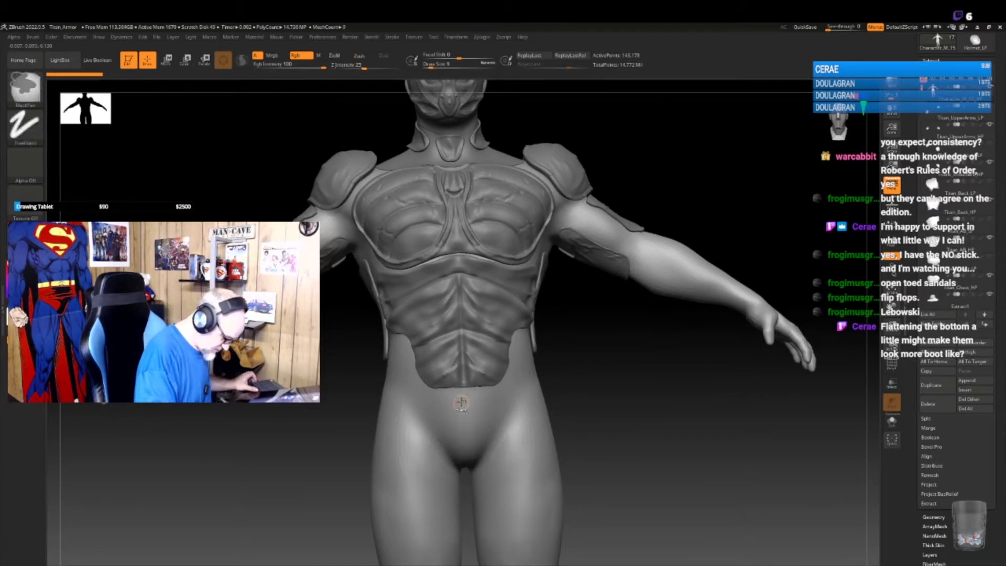
ctrl+drag(461, 398, 458, 400)
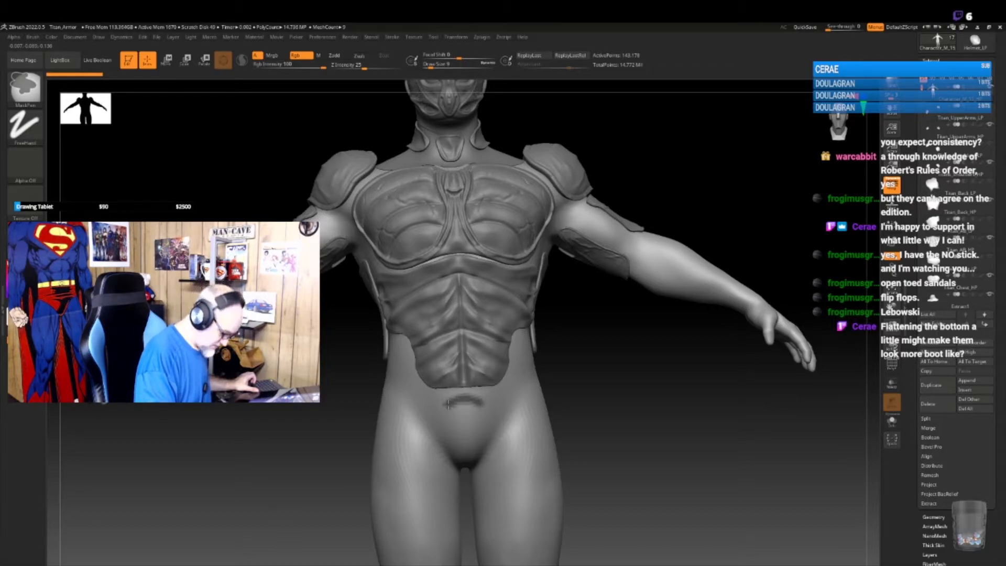
mouse_move(429, 404)
ctrl+mouse_down()
mouse_move(412, 407)
mouse_move(487, 415)
mouse_move(434, 417)
mouse_move(488, 407)
mouse_move(438, 406)
ctrl+mouse_up()
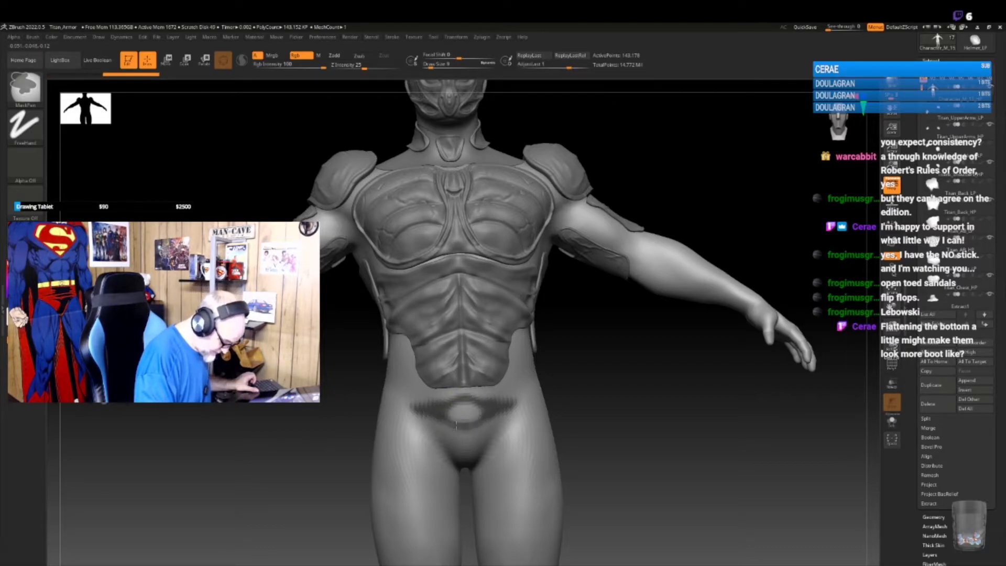
- Fill in the centre of the belt mask and extend its pointed ends toward the hips
ctrl+click(473, 426)
mouse_move(420, 403)
ctrl+mouse_down()
mouse_move(485, 399)
mouse_move(459, 414)
mouse_move(474, 415)
mouse_move(467, 406)
ctrl+mouse_up()
drag(586, 404, 506, 428)
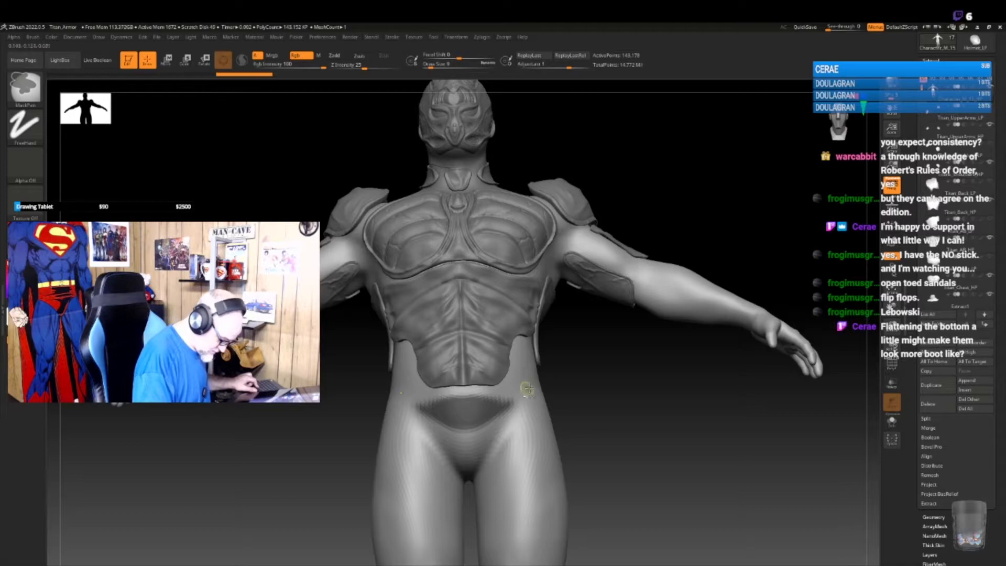
drag(497, 406, 520, 395)
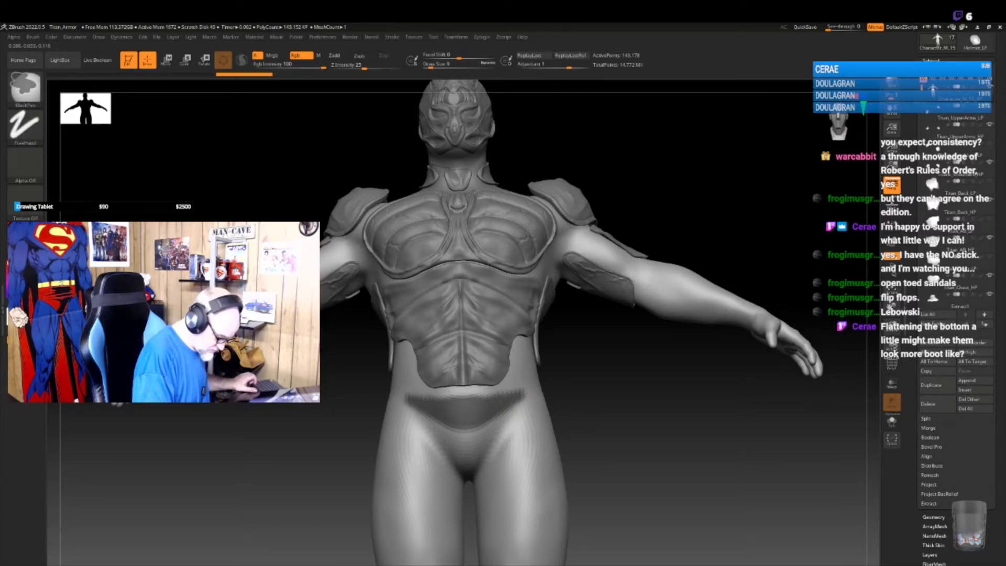
- Extract the masked pelvis area as a separate belt piece with Extract+ Sharp
key(b)
key(f)
key(l)
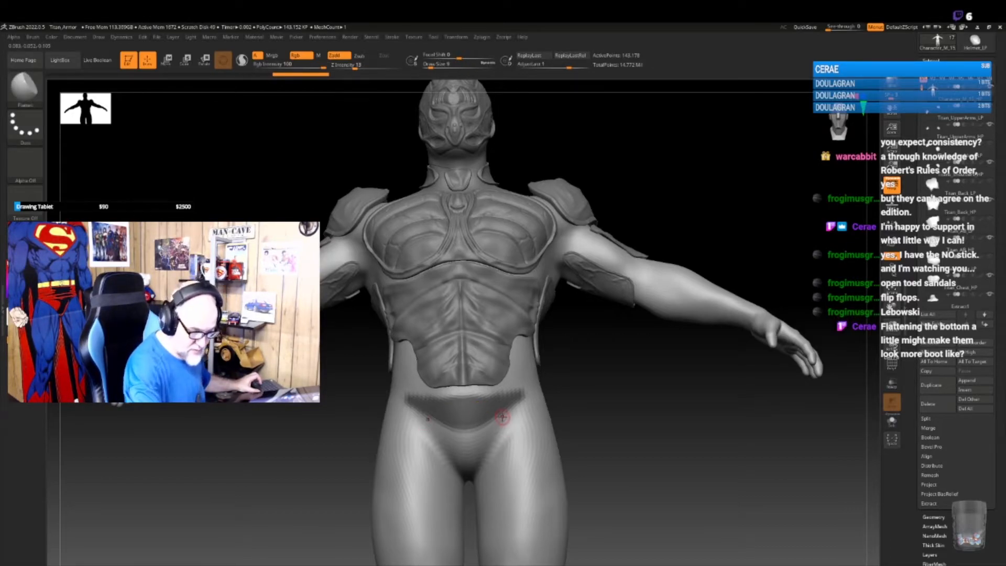
click(482, 37)
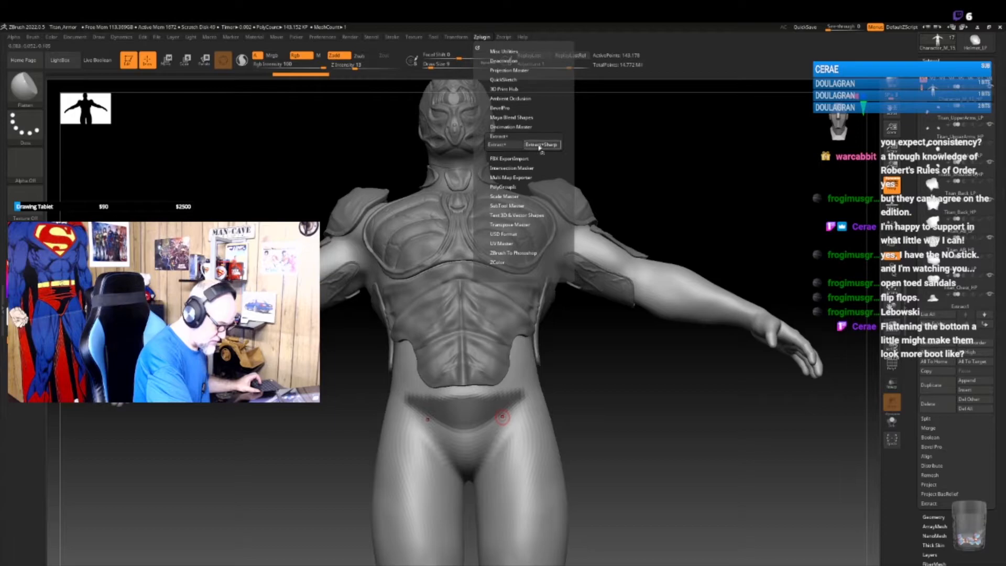
click(540, 145)
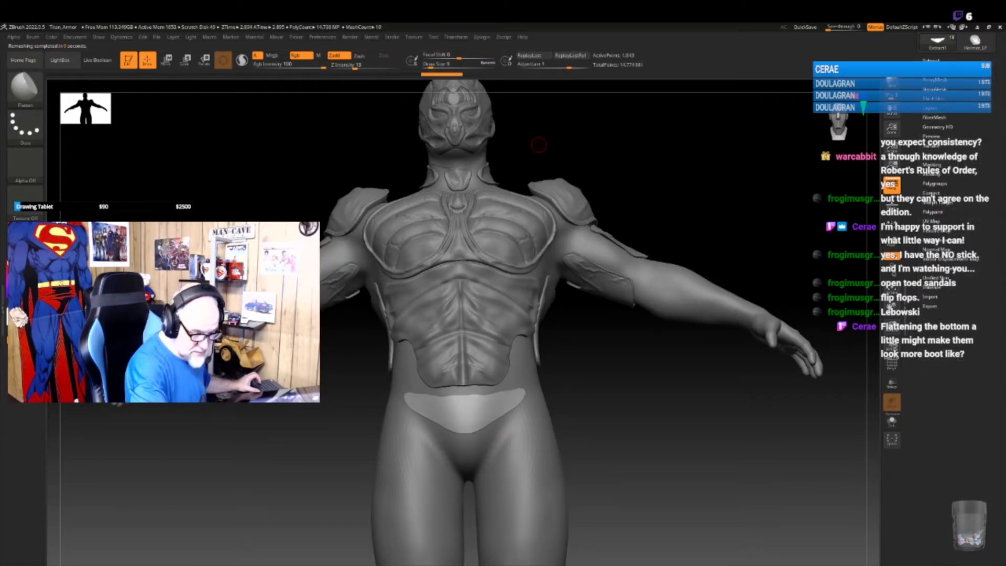
- Subdivide the extracted belt piece five times
click(947, 450)
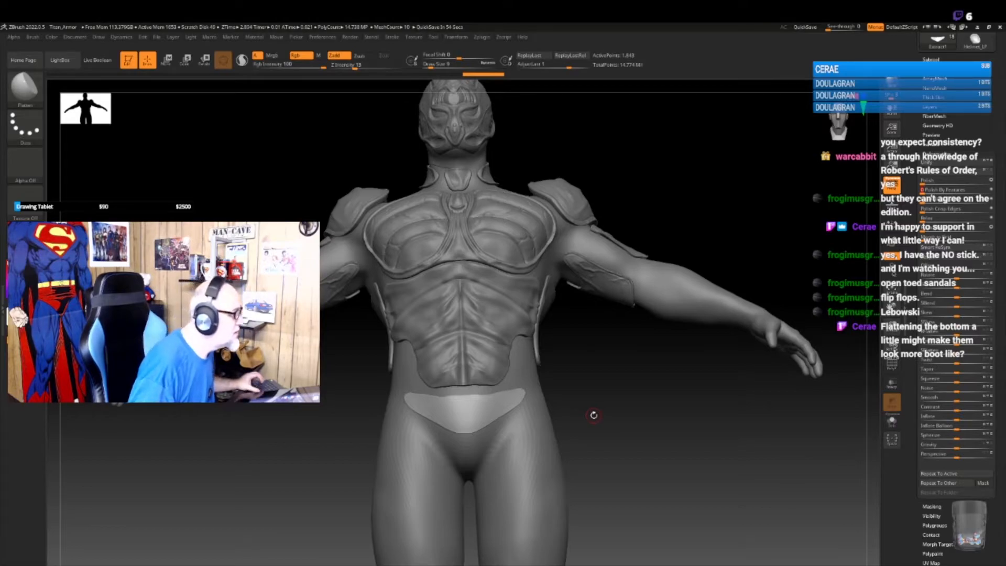
drag(595, 414, 647, 446)
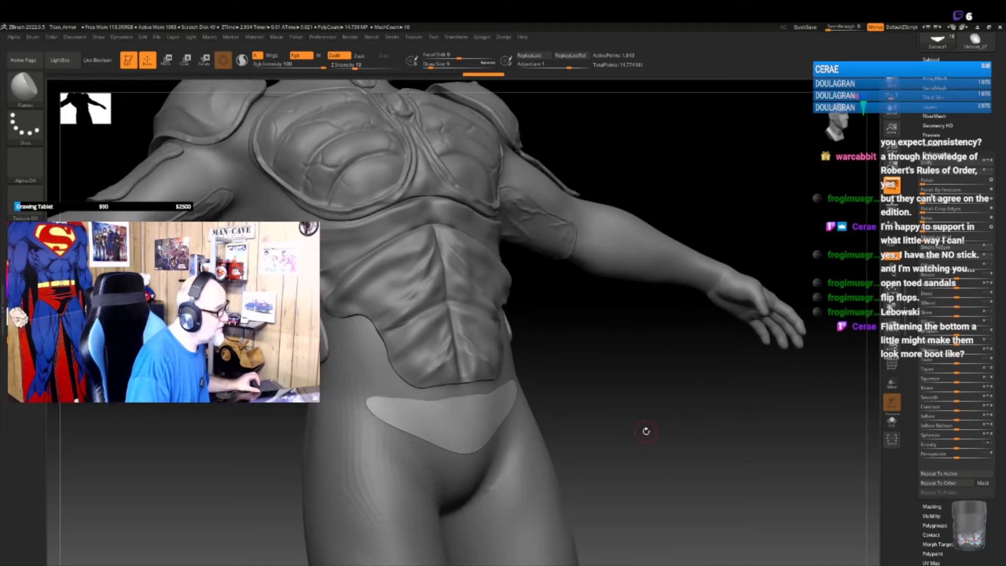
drag(640, 425, 668, 413)
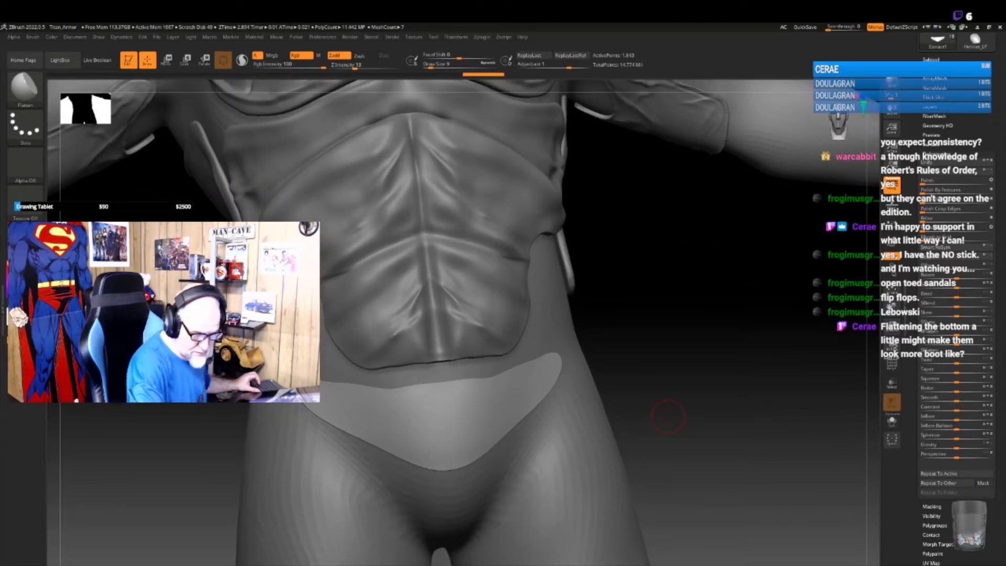
click(932, 69)
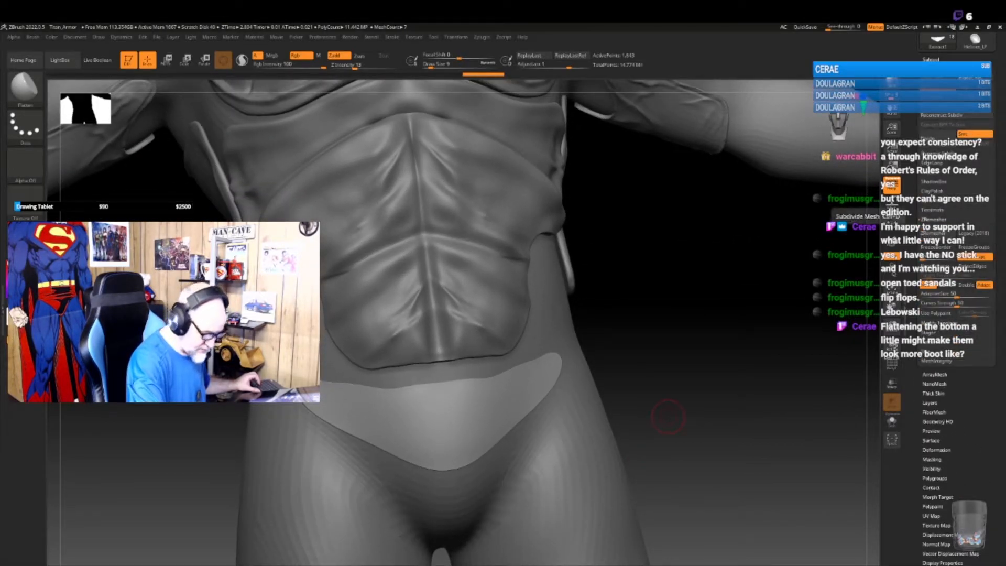
click(942, 144)
click(943, 144)
click(942, 144)
click(943, 144)
click(943, 145)
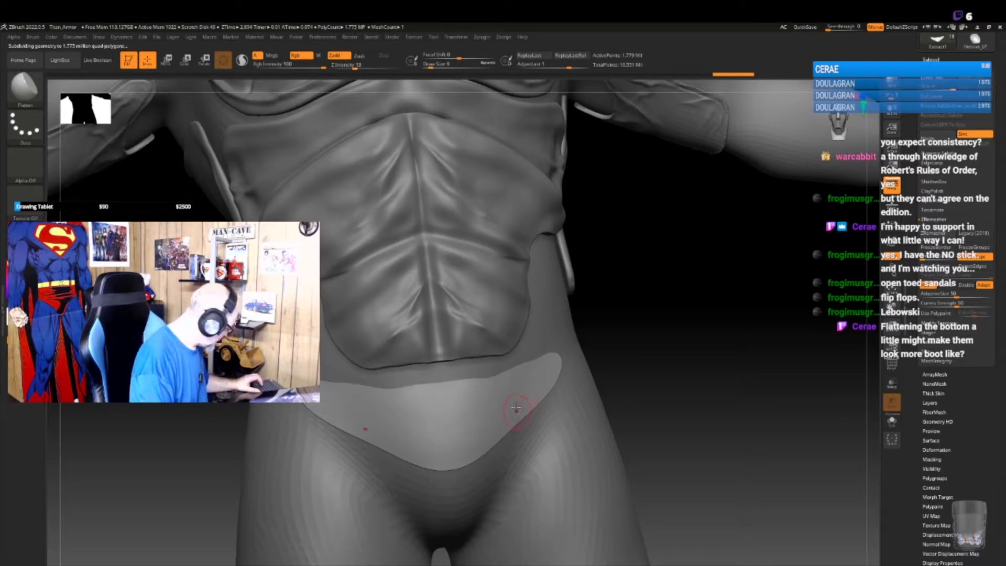
- Try to raise ridges along the wings of the belt piece with the DamStandard brush set to Zadd
key(b)
key(d)
key(s)
mouse_move(545, 381)
mouse_down()
mouse_move(505, 425)
mouse_move(520, 410)
mouse_up()
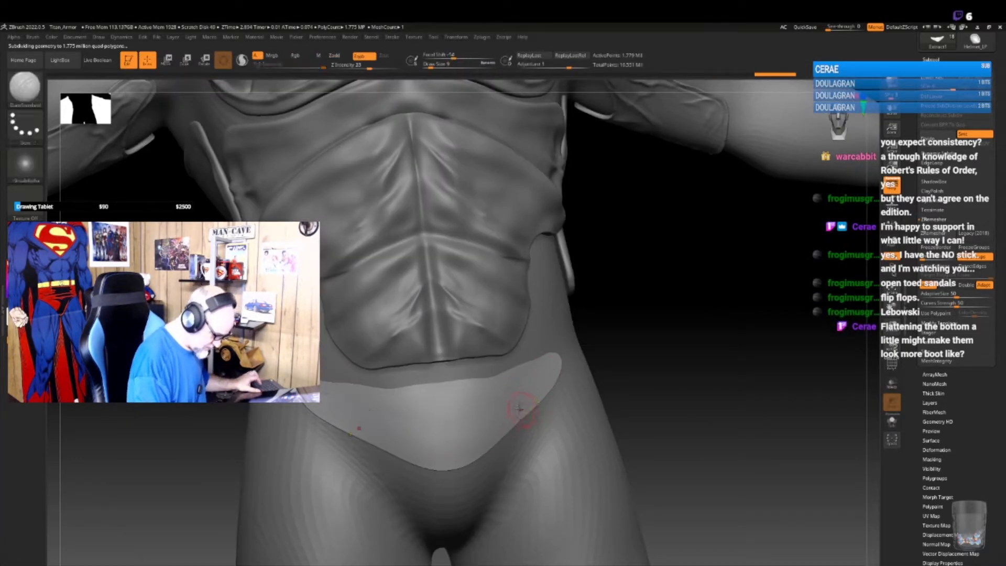
click(338, 55)
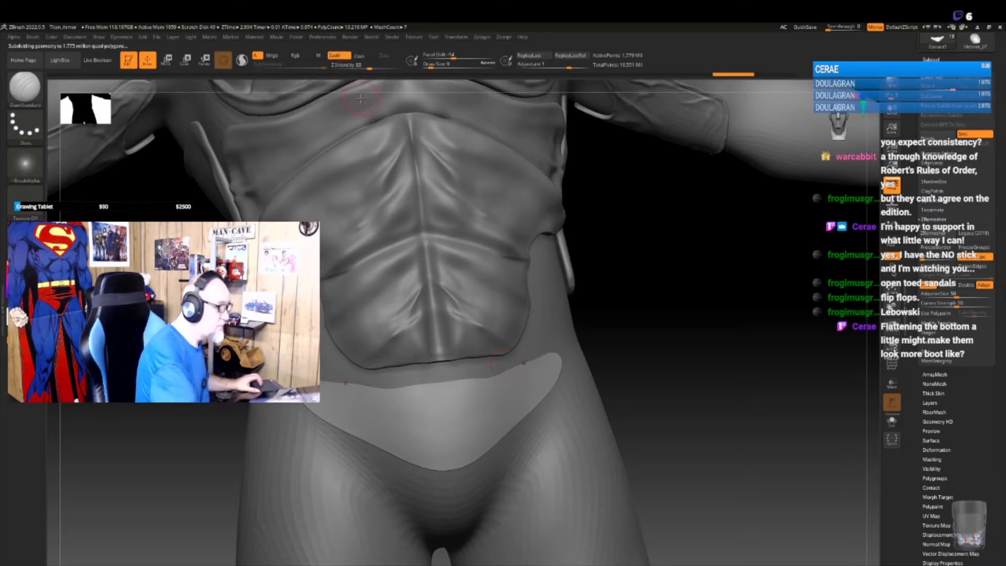
drag(555, 360, 490, 408)
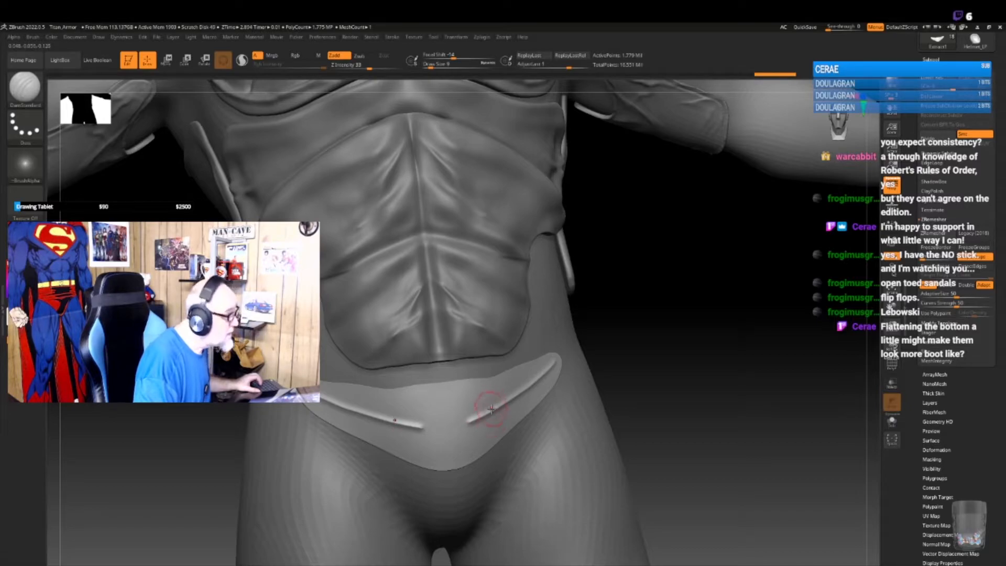
key(ctrl+z)
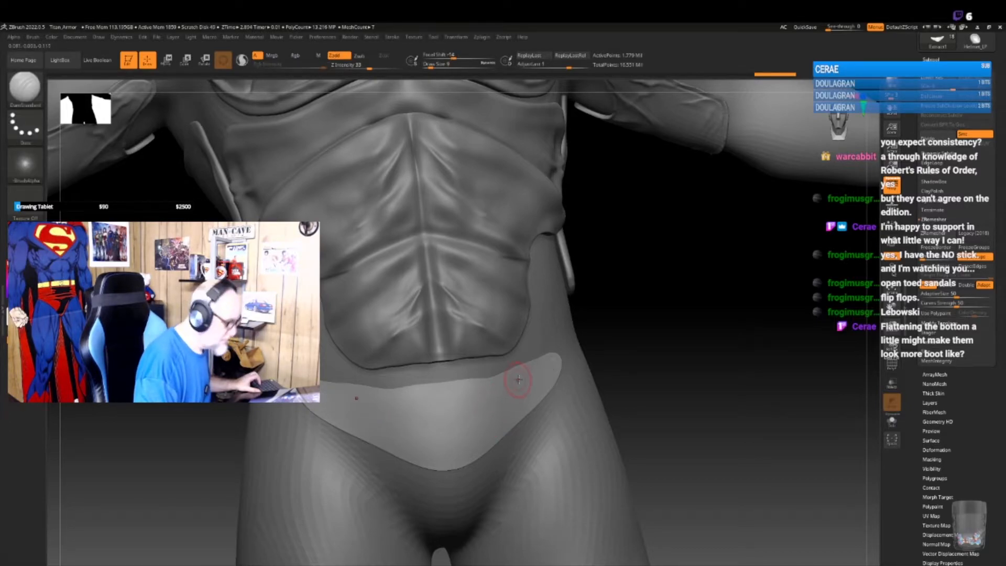
- Select a stitch brush, enlarge its draw size to 22 and try it along the belt piece's upper edge and wings
key(b)
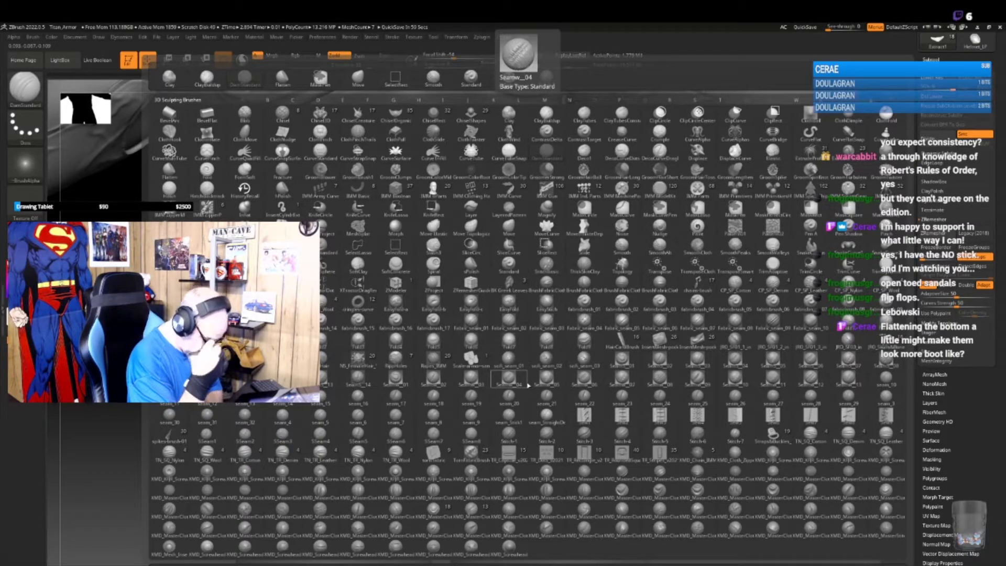
click(526, 383)
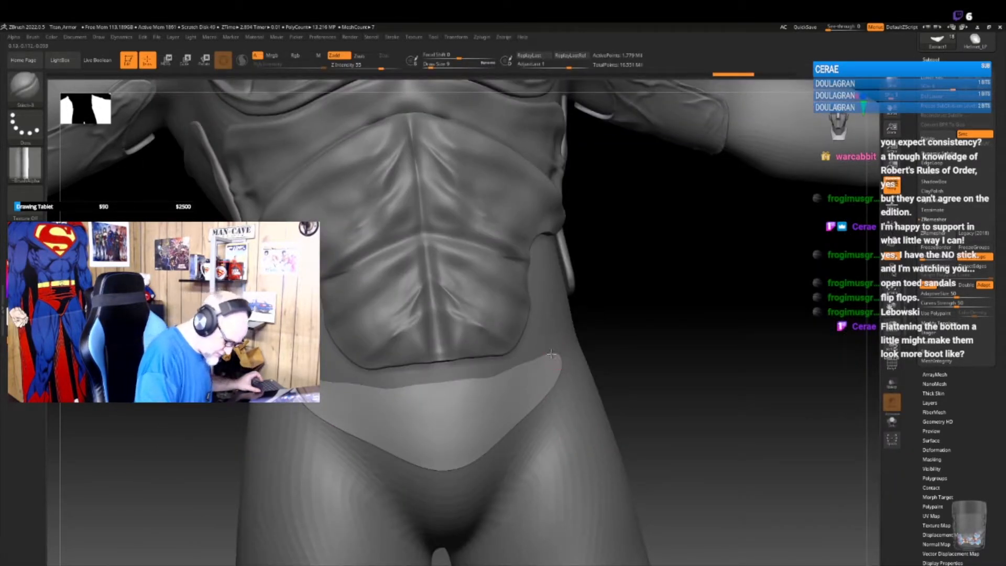
drag(490, 381, 442, 387)
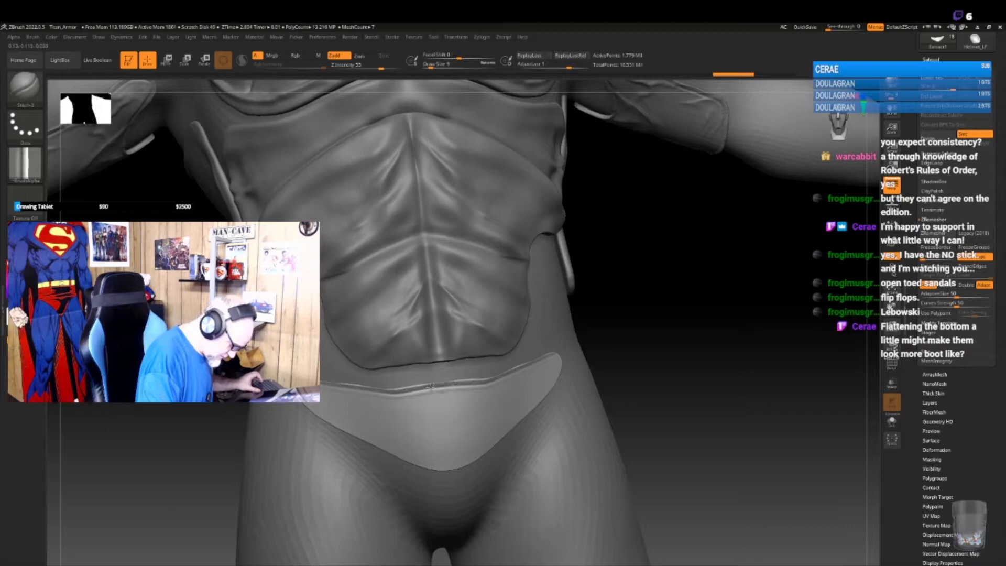
key(ctrl+z)
key(ctrl+z)
key(bracketright)
mouse_move(553, 361)
mouse_down()
mouse_move(501, 390)
mouse_move(443, 403)
mouse_move(483, 407)
mouse_move(563, 358)
mouse_move(442, 416)
mouse_up()
key(ctrl+z)
key(ctrl+z)
key(ctrl+z)
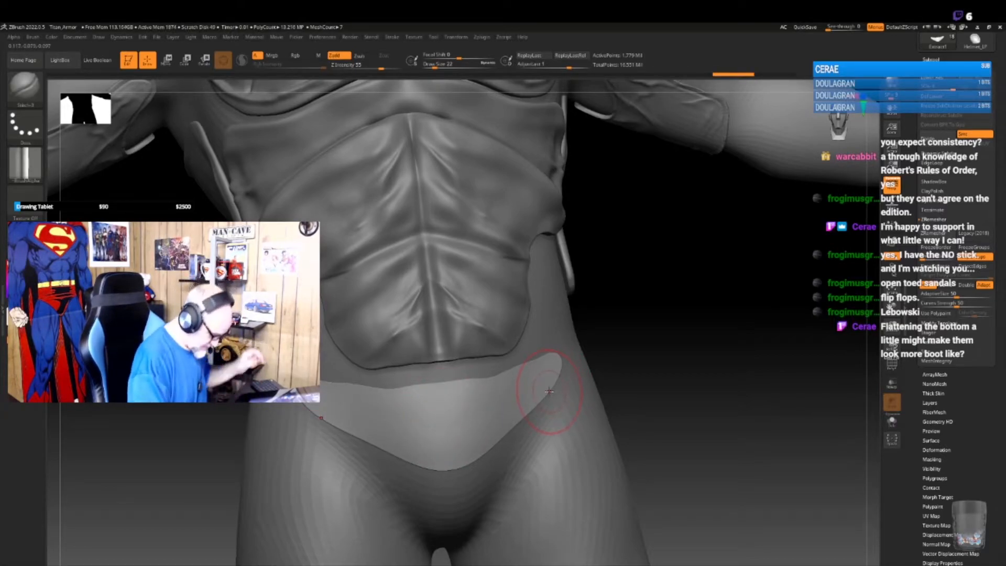
- Sculpt a raised oval ring around the centre of the belt piece with the stitch brush
drag(443, 386, 397, 409)
key(ctrl+z)
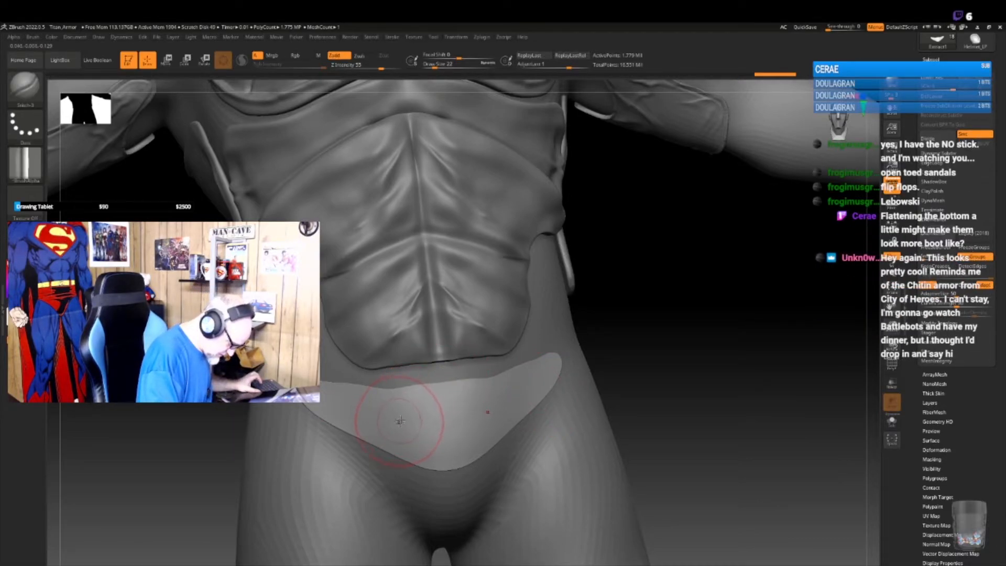
mouse_move(424, 462)
mouse_down()
mouse_move(383, 425)
mouse_move(412, 393)
mouse_move(438, 386)
mouse_up()
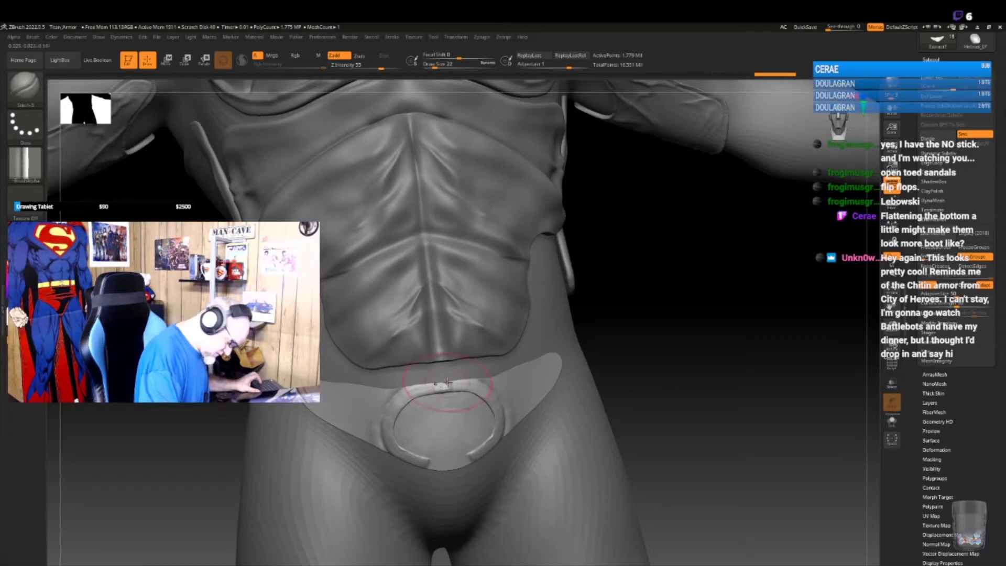
key(ctrl+z)
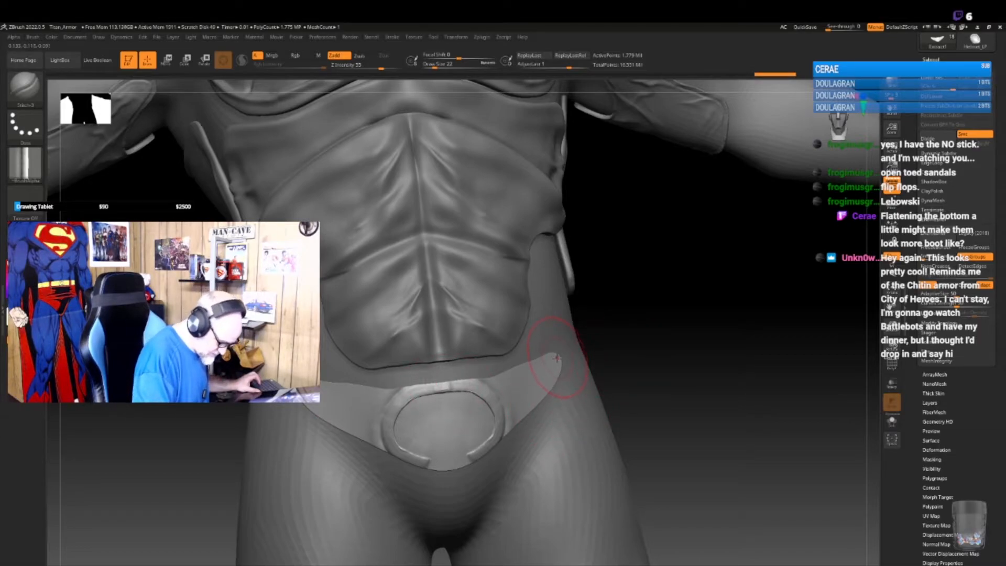
- With the DamStandard brush at focal shift 0, sculpt a raised ridge along the belt piece's wings from the tips to the centre ring
drag(648, 352, 636, 350)
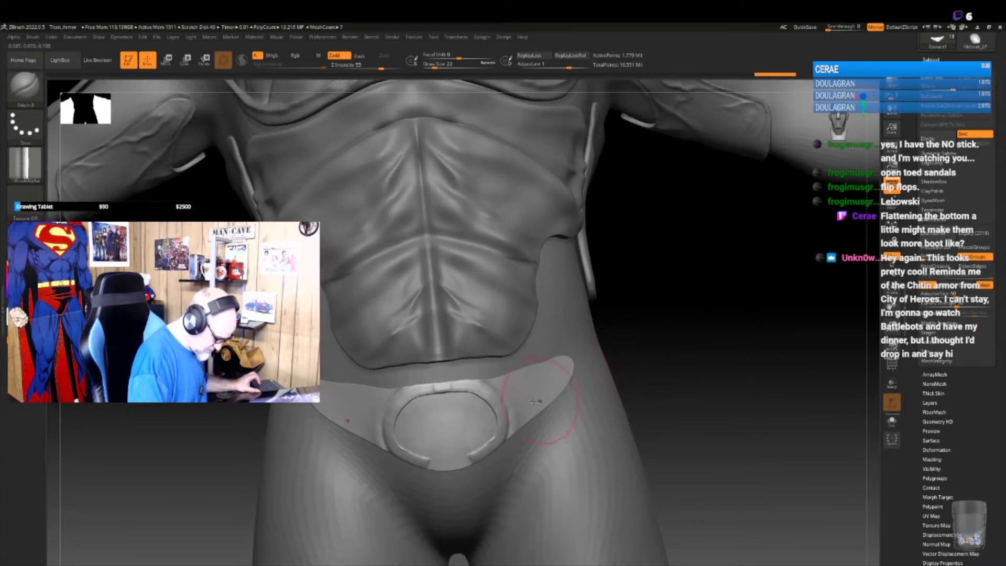
key(b)
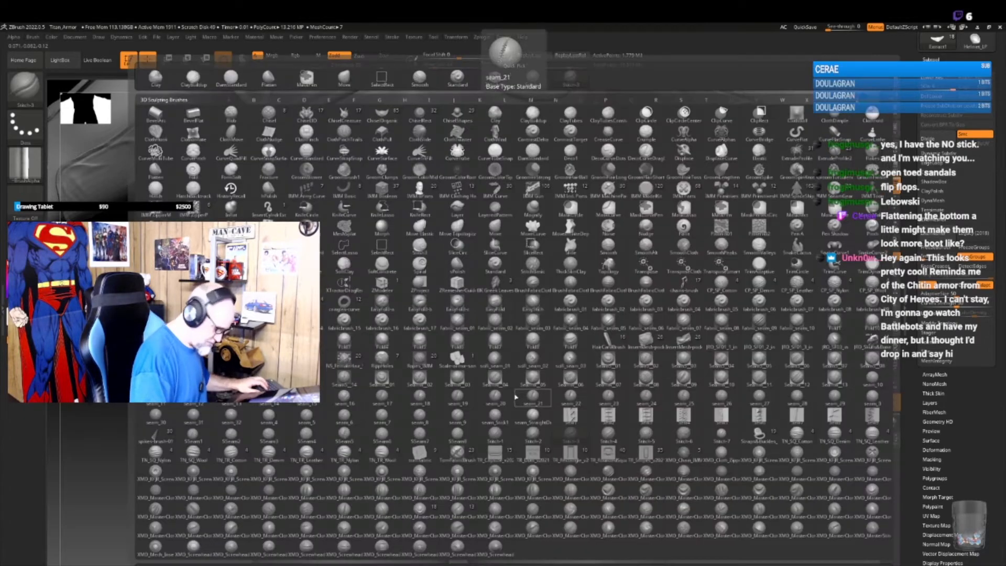
key(d)
key(s)
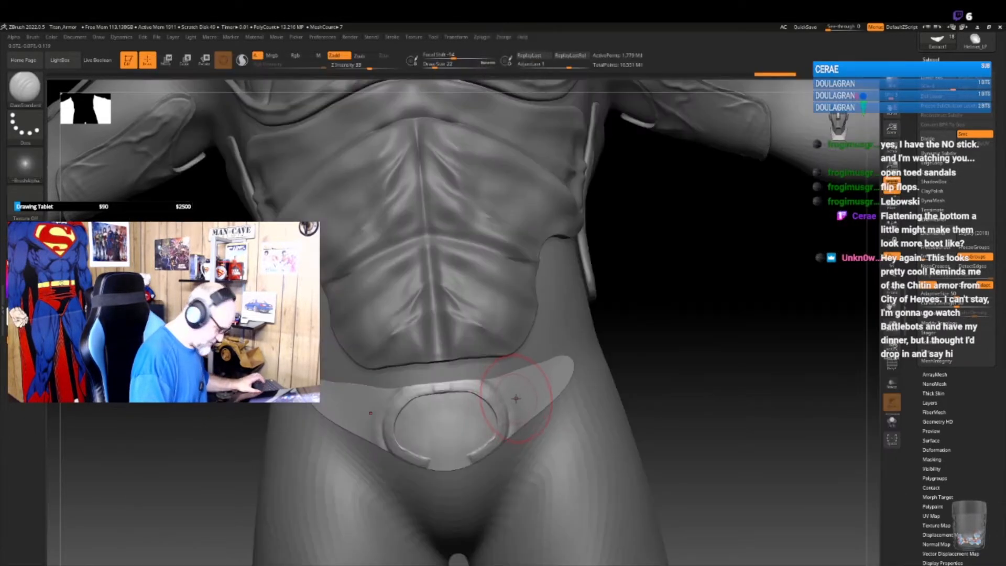
drag(567, 364, 504, 408)
key(ctrl+z)
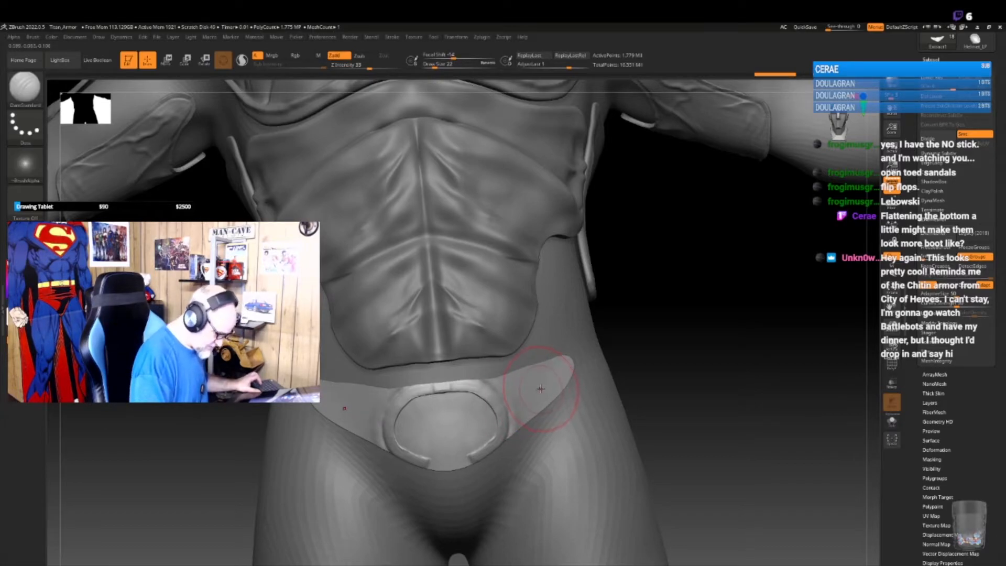
key(space)
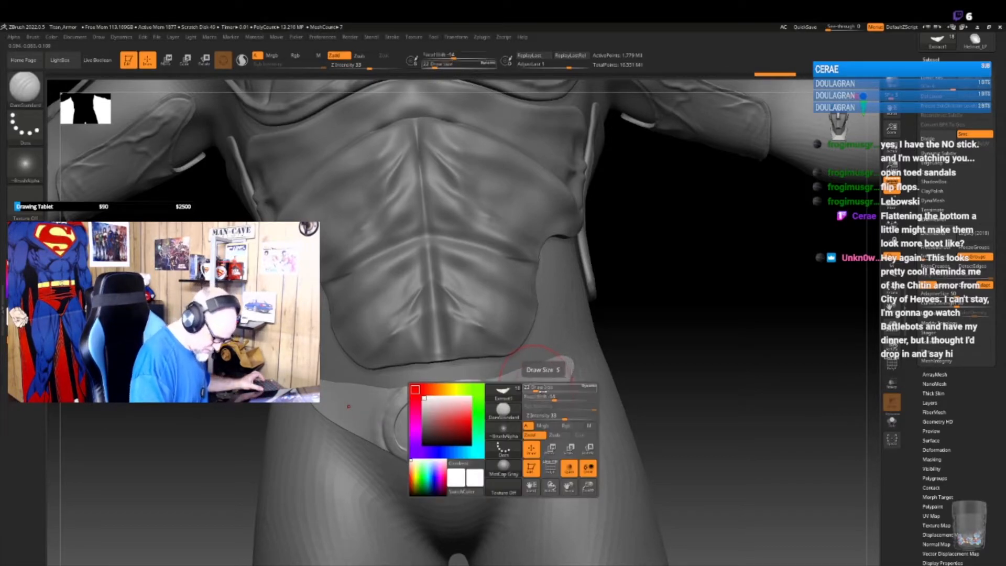
drag(554, 398, 558, 398)
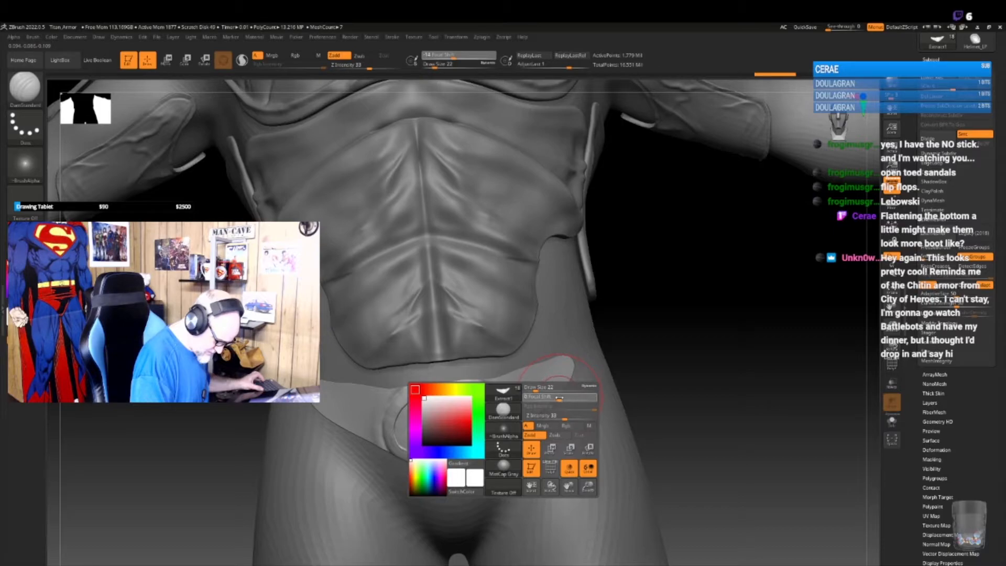
drag(568, 364, 502, 407)
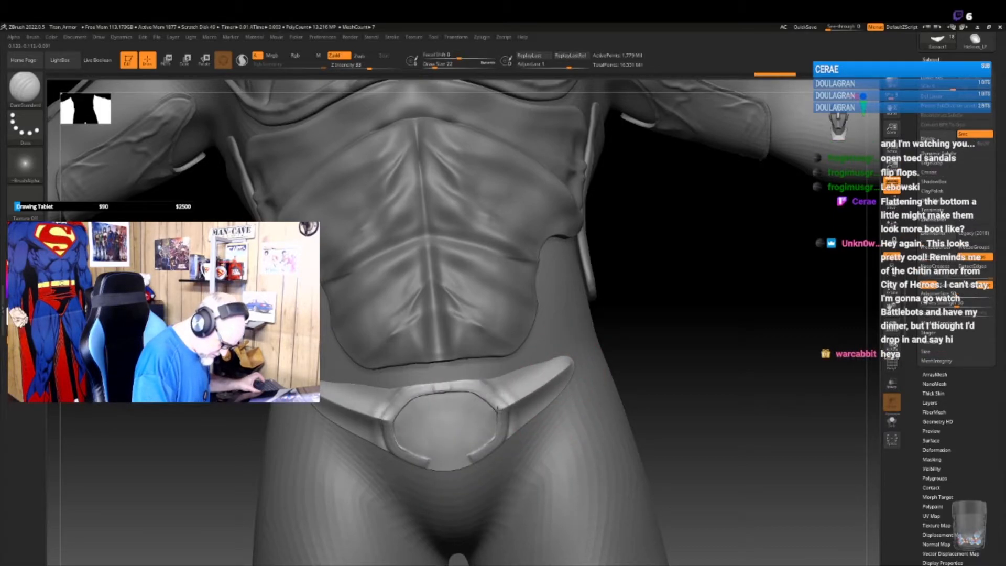
- Touch up the belt piece's wing tips and smooth the ridges running from them towards the centre ring
key(ctrl)
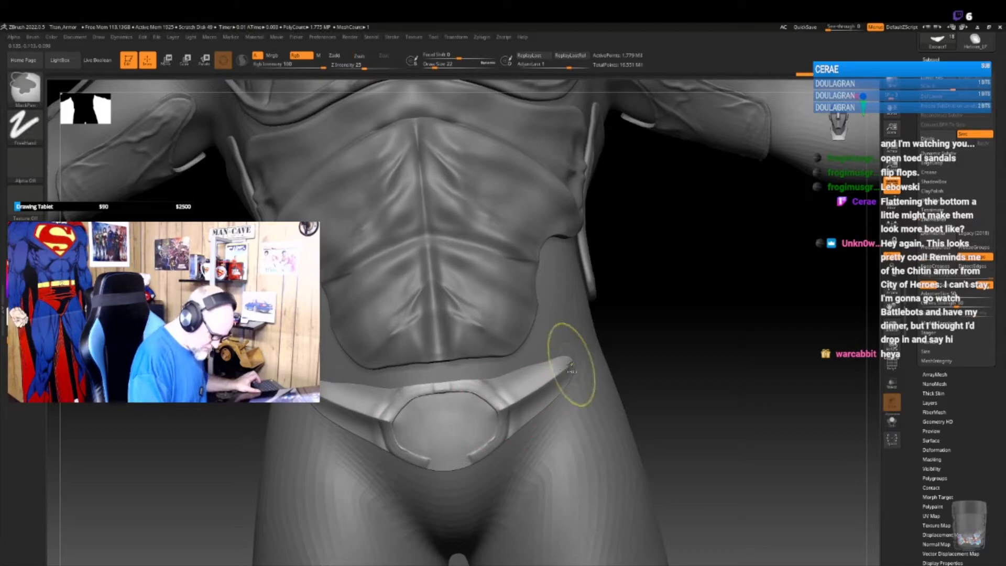
ctrl+drag(642, 334, 659, 357)
drag(570, 363, 568, 369)
key(shift)
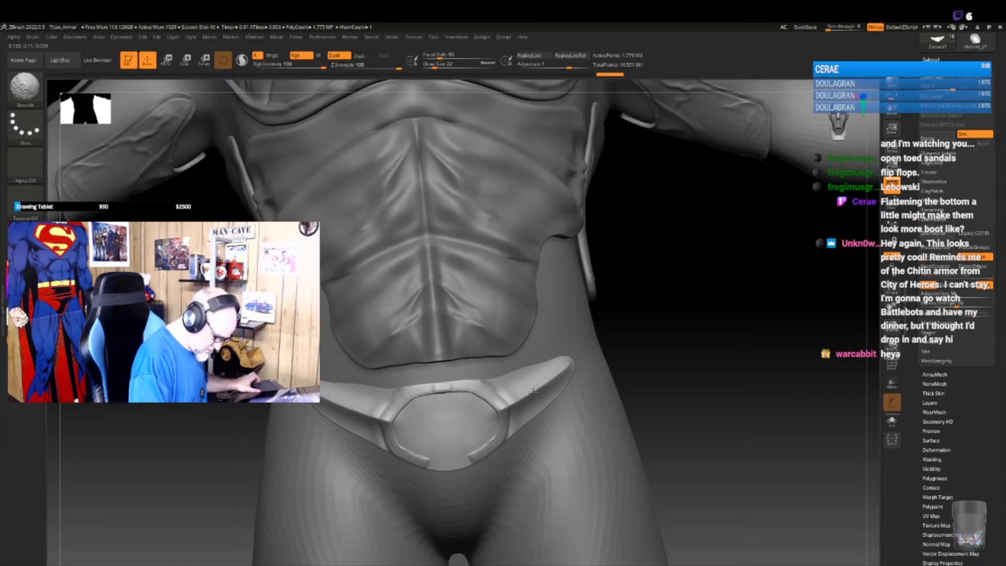
shift+drag(577, 366, 572, 370)
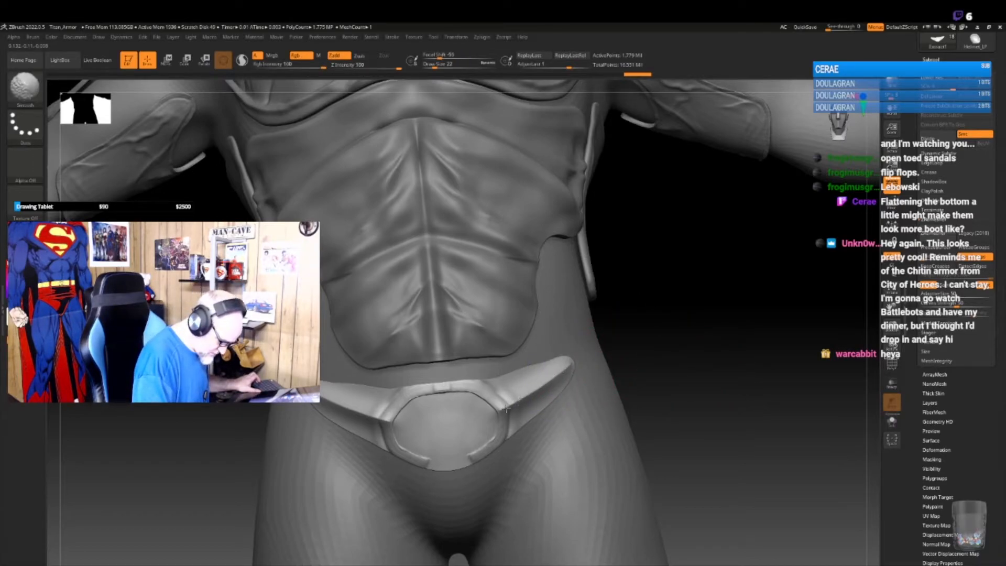
right_drag(511, 401, 566, 376)
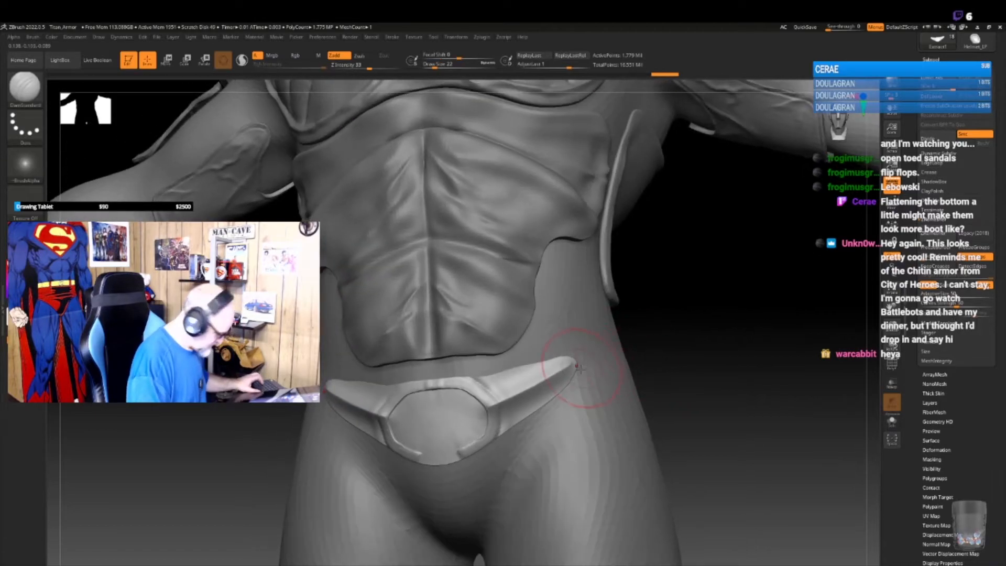
key(shift)
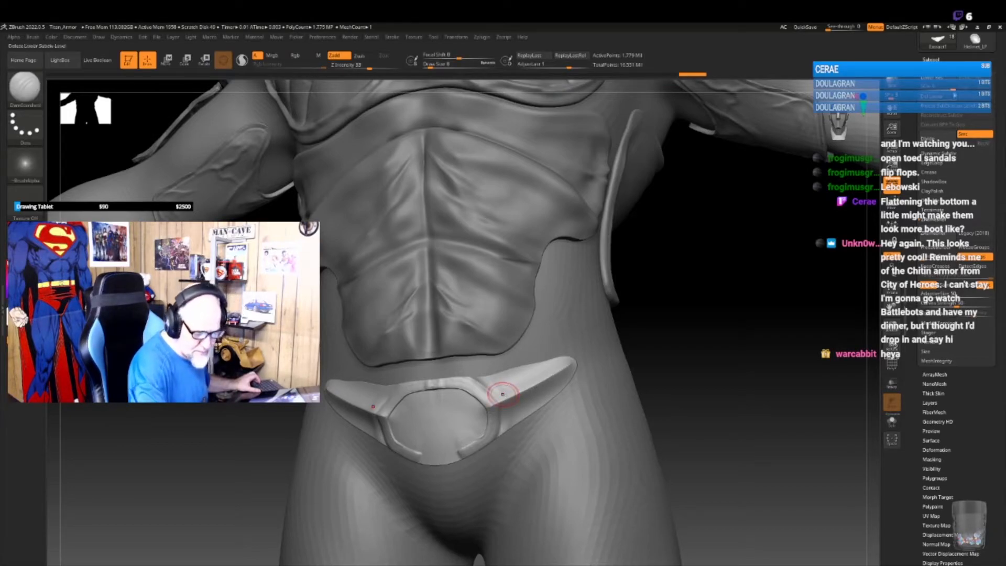
- Smooth the raised oval ring around the belt piece's centre at a lower subdivision level with a smaller brush
key(shift)
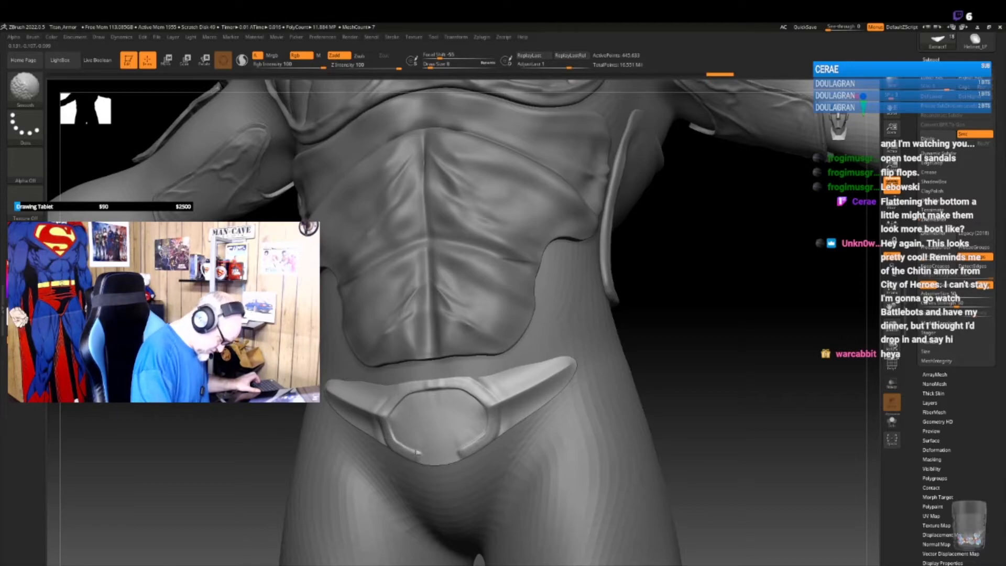
shift+drag(442, 398, 399, 423)
mouse_move(655, 355)
mouse_down()
mouse_move(616, 364)
mouse_move(640, 336)
mouse_move(630, 338)
mouse_up()
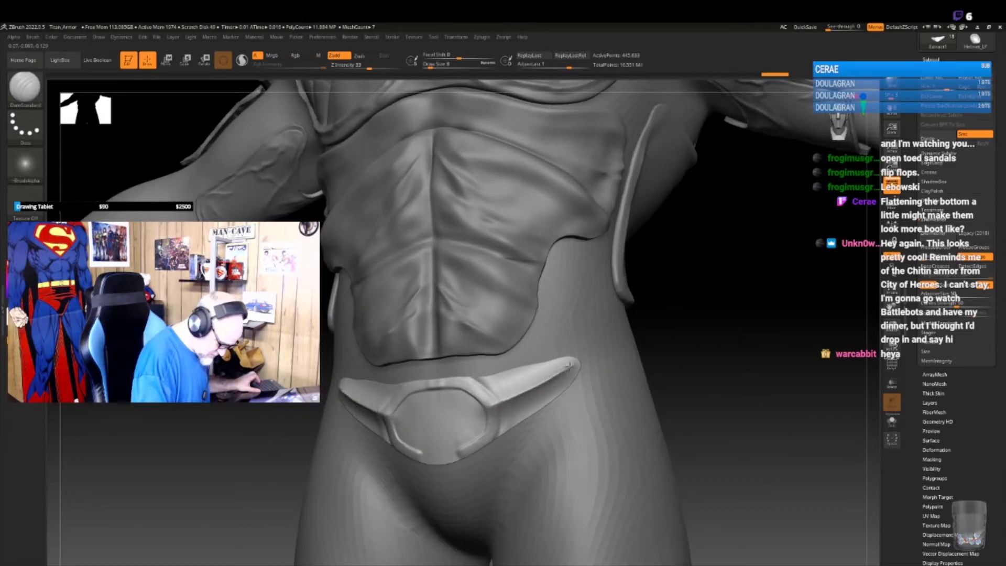
- Sculpt and smooth raised rims along the upper and lower edges of the belt piece's wings
key(shift)
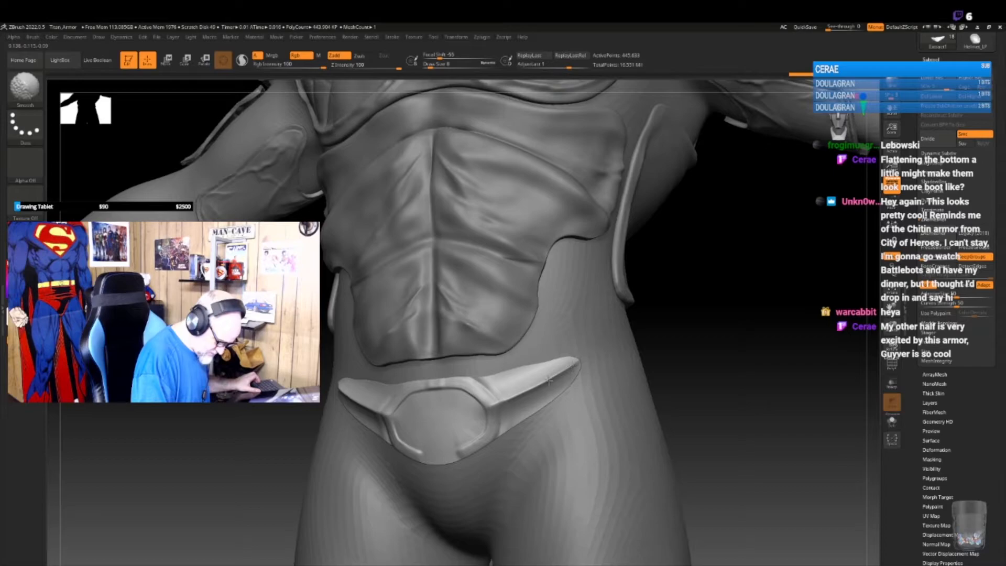
drag(496, 403, 580, 359)
key(shift)
drag(682, 348, 676, 337)
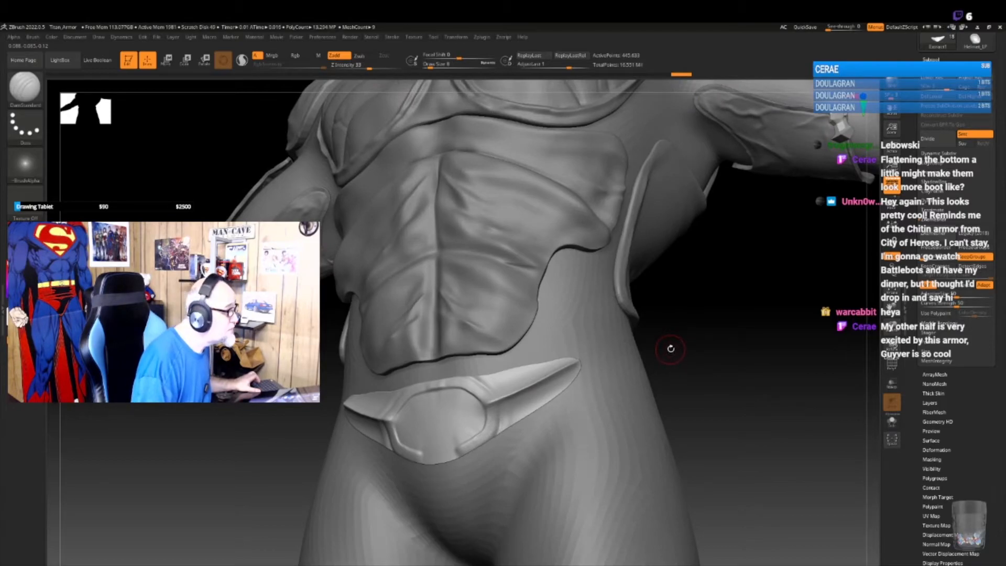
drag(569, 381, 494, 431)
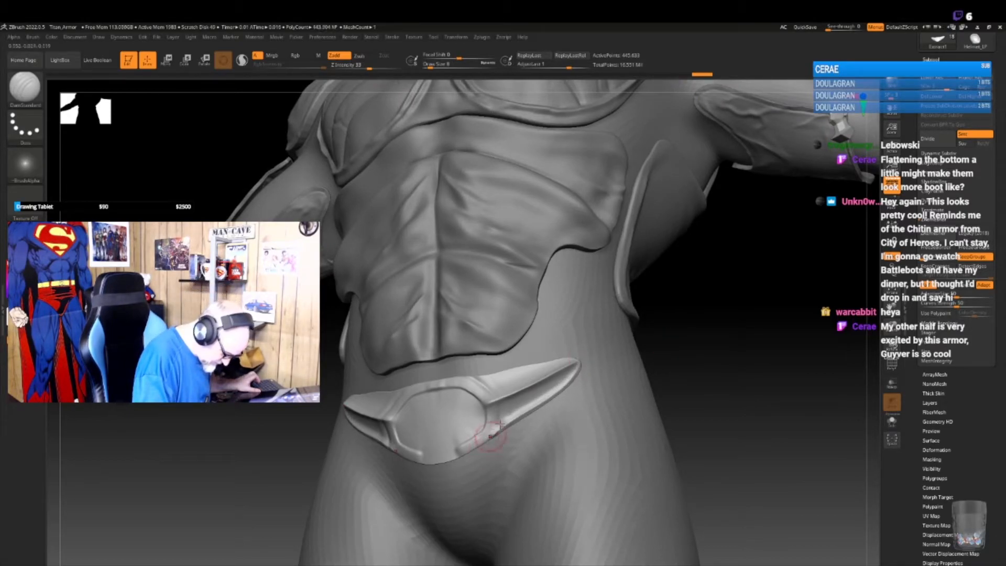
drag(670, 326, 669, 352)
drag(577, 360, 473, 378)
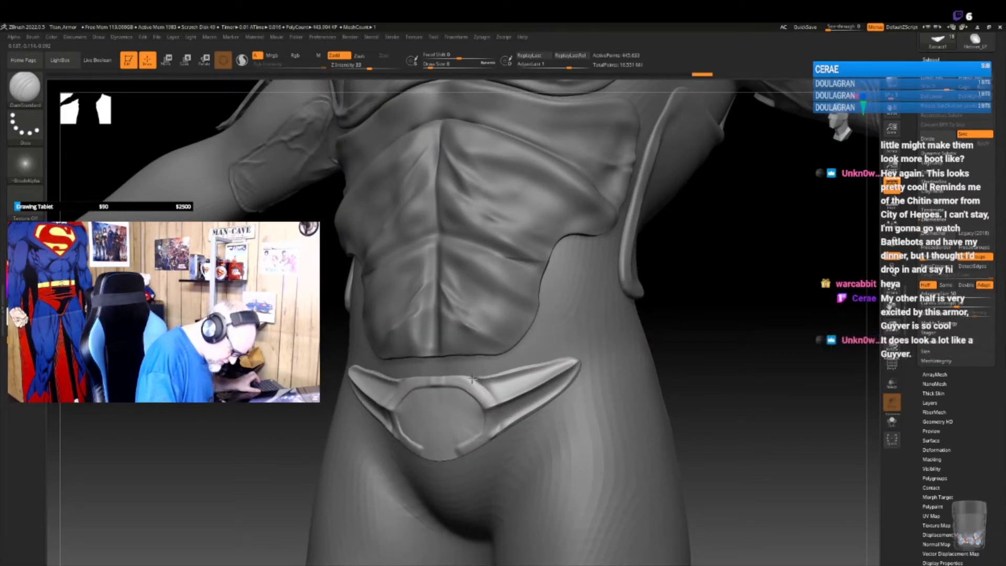
- Reinforce the rim around the belt piece's centre oval down to its lower point and smooth where it meets the wings
drag(696, 362, 649, 382)
mouse_move(470, 380)
mouse_down()
mouse_move(495, 420)
mouse_move(468, 440)
mouse_move(426, 450)
mouse_up()
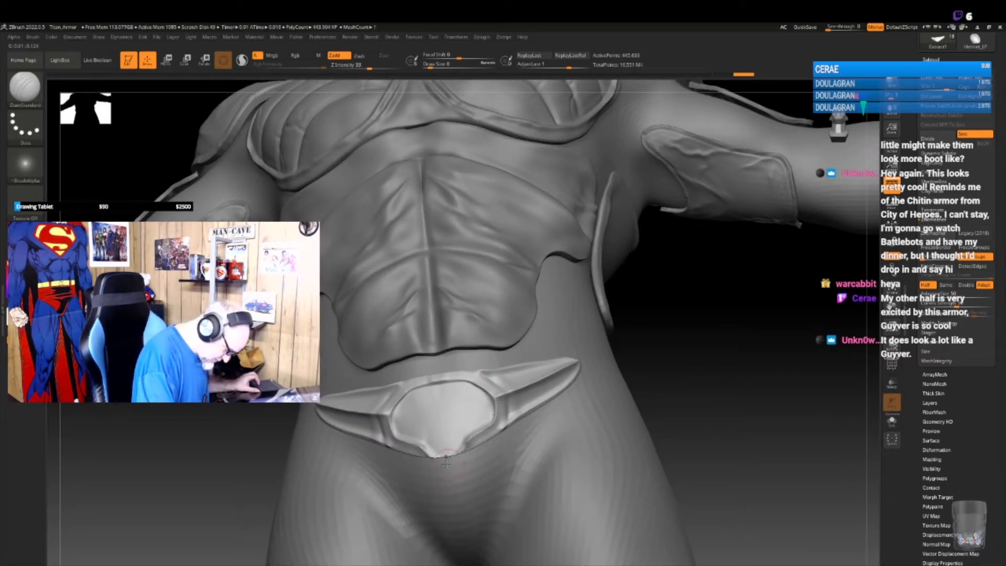
drag(655, 359, 637, 361)
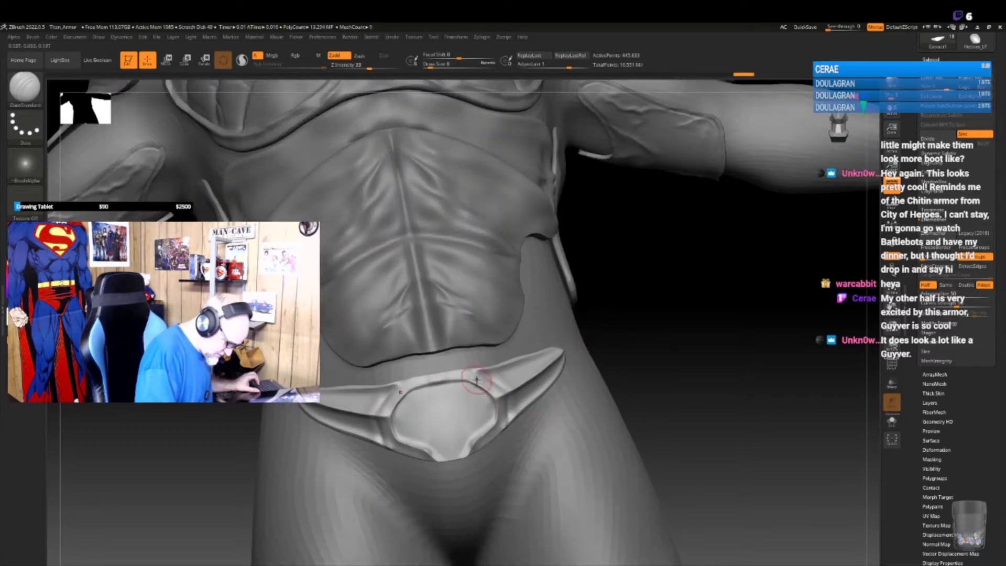
mouse_move(474, 379)
mouse_down()
mouse_move(424, 385)
mouse_move(400, 403)
mouse_move(394, 422)
mouse_move(414, 445)
mouse_up()
mouse_move(663, 381)
mouse_down()
mouse_move(659, 409)
mouse_move(626, 408)
mouse_up()
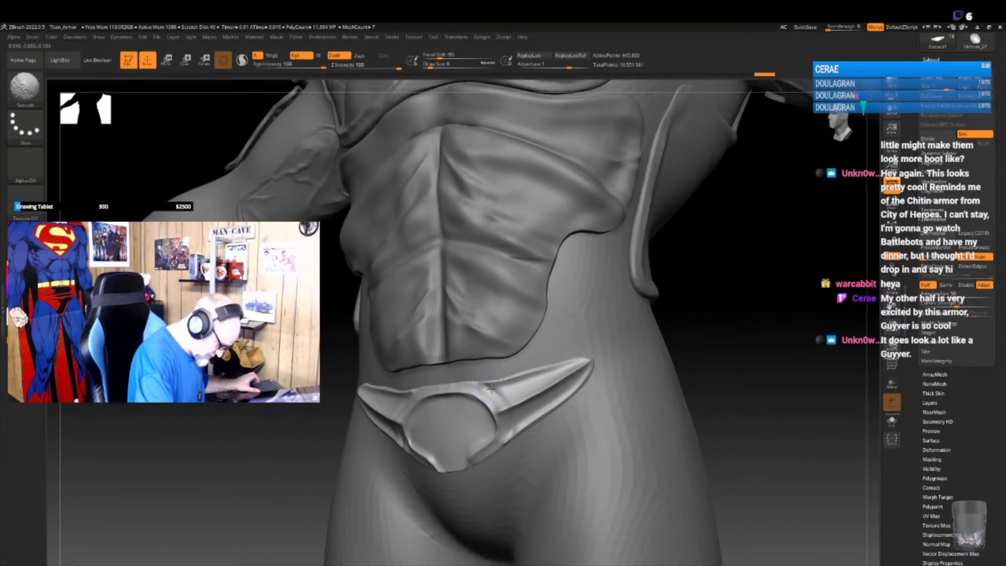
mouse_move(506, 404)
shift+mouse_down()
mouse_move(499, 396)
mouse_move(507, 403)
shift+mouse_up()
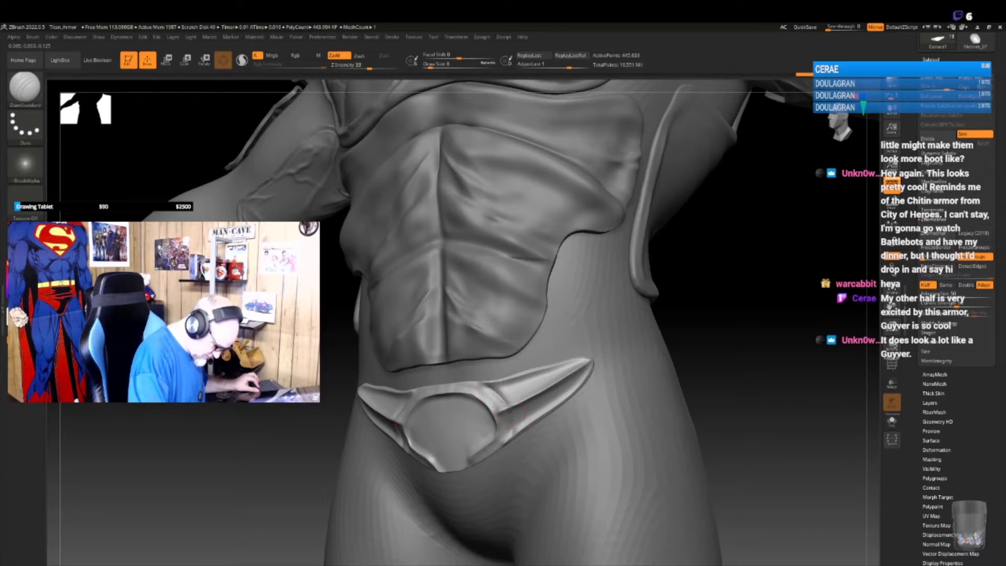
- Examine the whole armor from several angles, checking the helmet, chest, side plates and new belt piece together
drag(715, 379, 702, 317)
drag(703, 316, 694, 336)
mouse_move(648, 430)
mouse_down()
mouse_move(682, 418)
mouse_move(644, 438)
mouse_move(699, 443)
mouse_move(697, 469)
mouse_move(640, 425)
mouse_move(657, 442)
mouse_move(645, 438)
mouse_move(636, 398)
mouse_up()
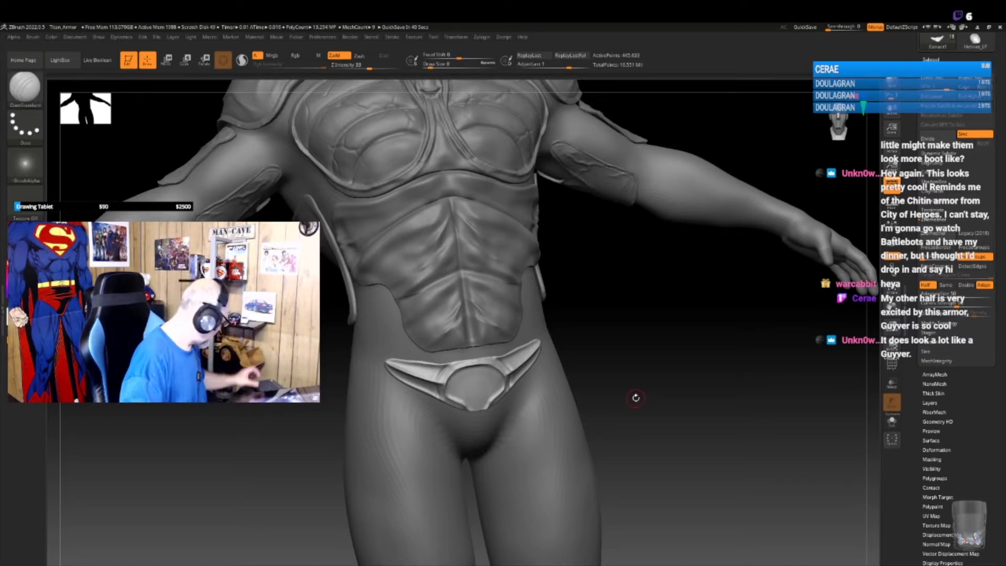
alt+drag(640, 262, 617, 525)
mouse_move(698, 284)
mouse_down()
mouse_move(671, 351)
mouse_move(699, 298)
mouse_up()
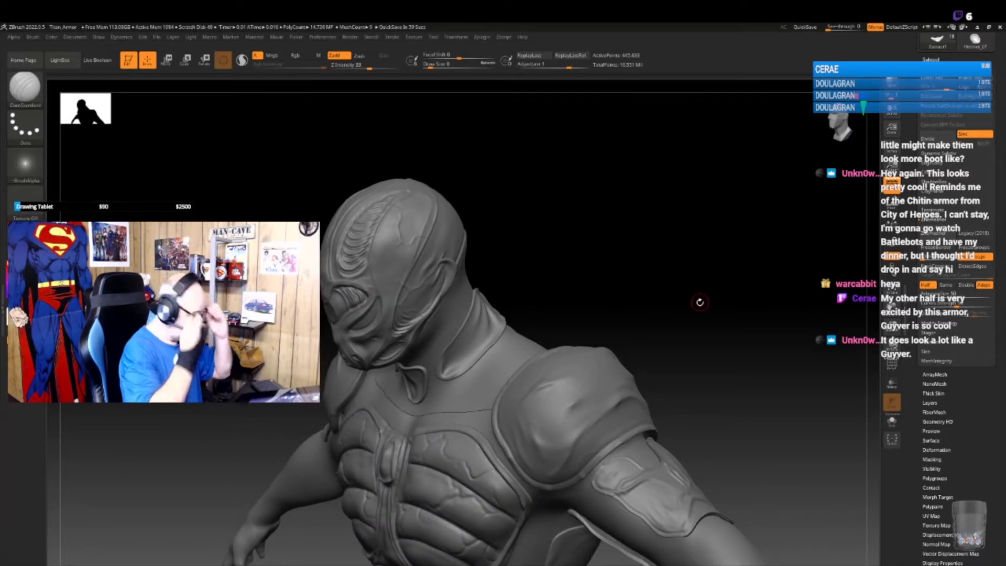
shift+drag(698, 298, 479, 310)
mouse_move(623, 257)
mouse_down()
mouse_move(629, 330)
mouse_move(629, 315)
mouse_move(468, 363)
mouse_up()
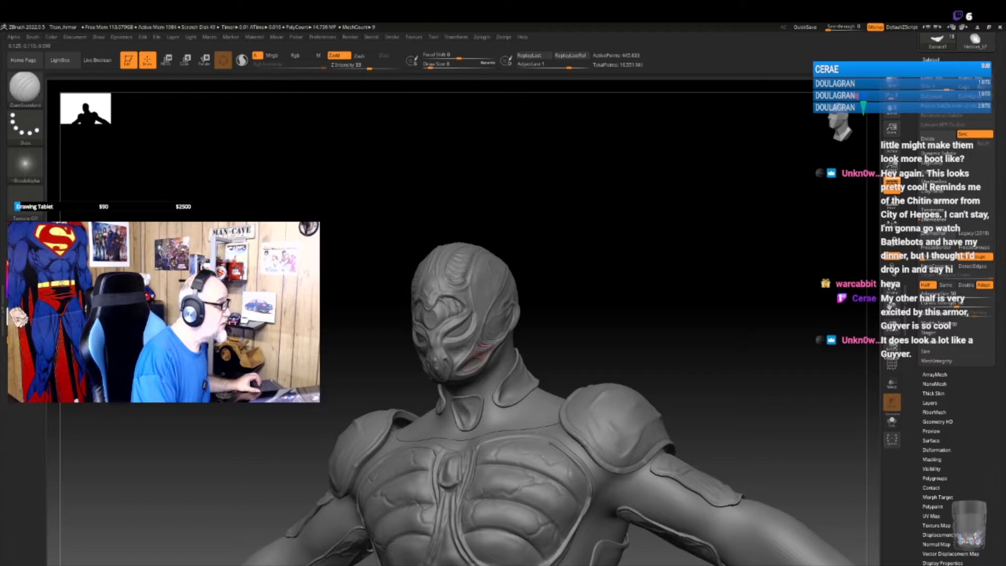
mouse_move(597, 294)
mouse_down()
mouse_move(600, 316)
mouse_move(582, 313)
mouse_move(599, 318)
mouse_up()
drag(575, 285, 574, 309)
alt+drag(608, 377, 614, 270)
mouse_move(645, 514)
alt+mouse_down()
mouse_move(650, 456)
mouse_move(652, 467)
mouse_move(624, 475)
mouse_move(542, 261)
alt+mouse_up()
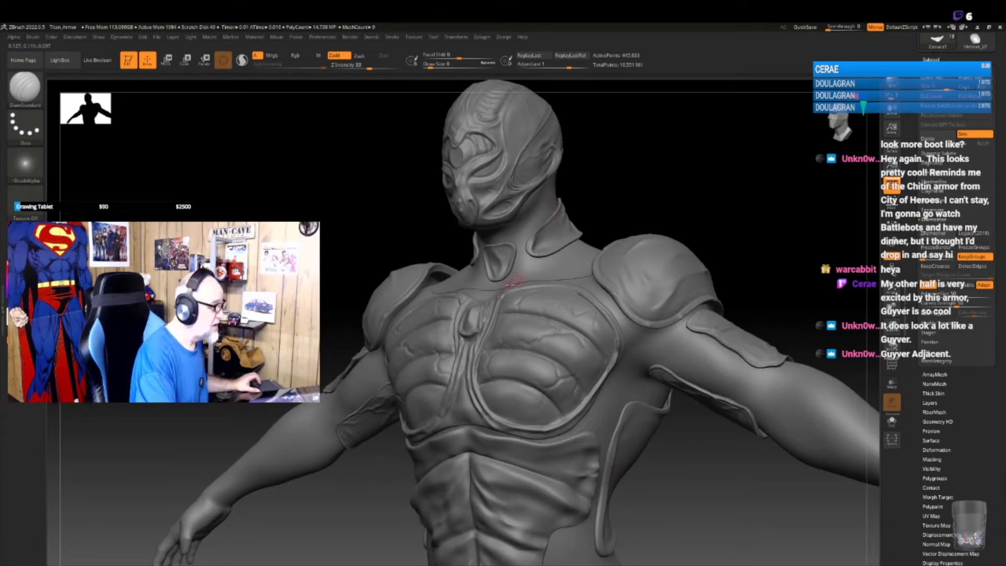
drag(517, 277, 652, 449)
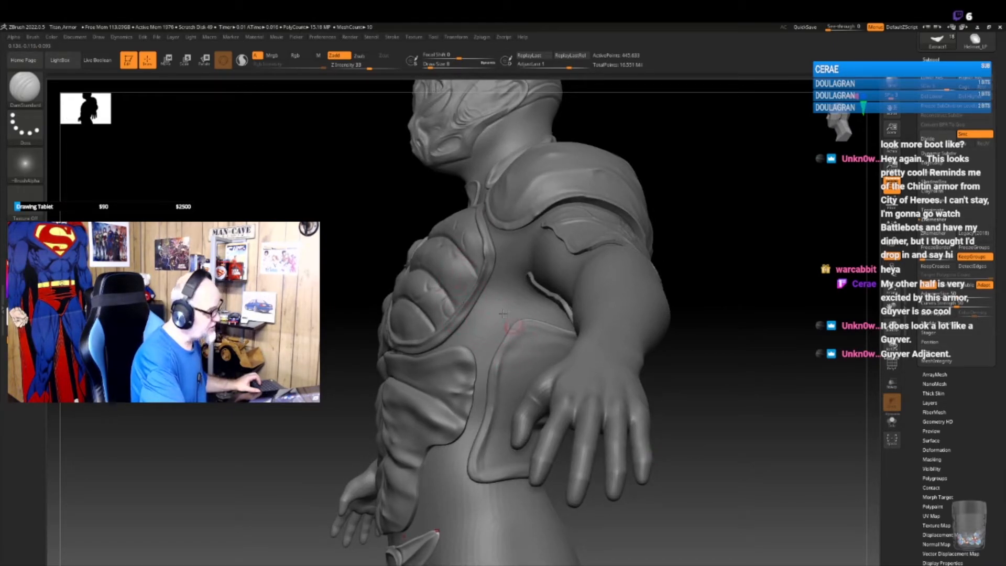
drag(691, 457, 629, 443)
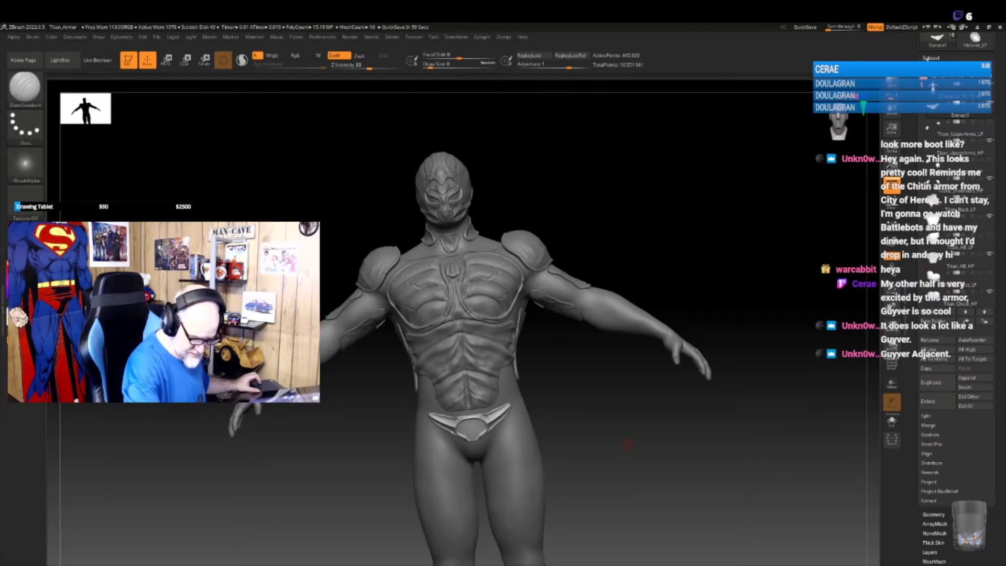
- Rename the extracted belt subtool as Titan_Belt_HP
click(929, 341)
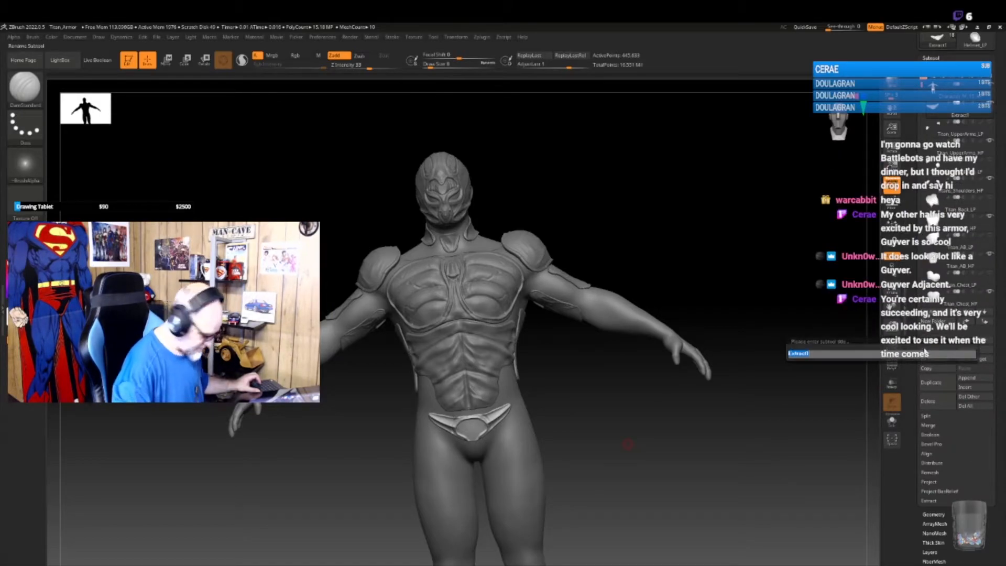
key(shift)
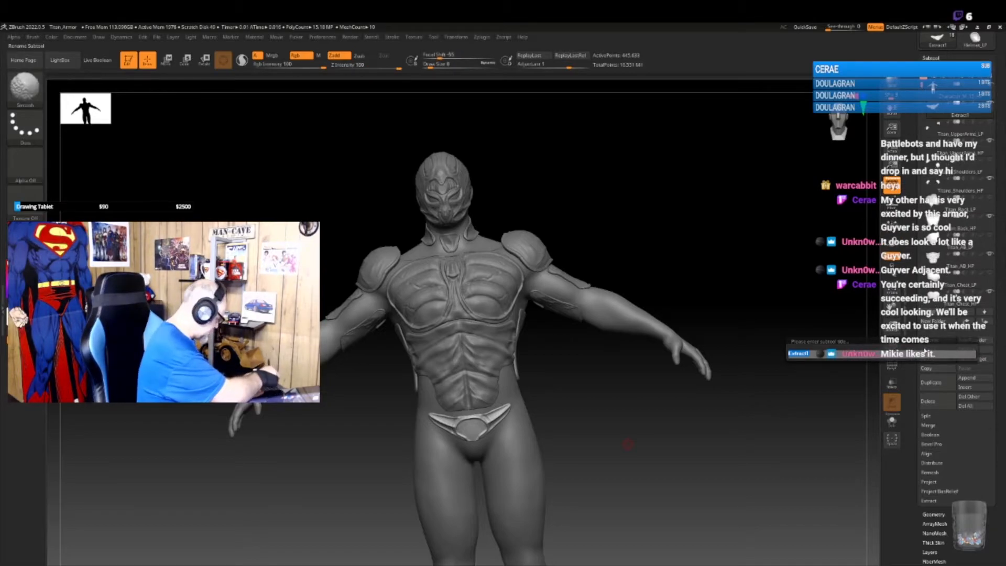
key(BackSpace)
text(Titan_E)
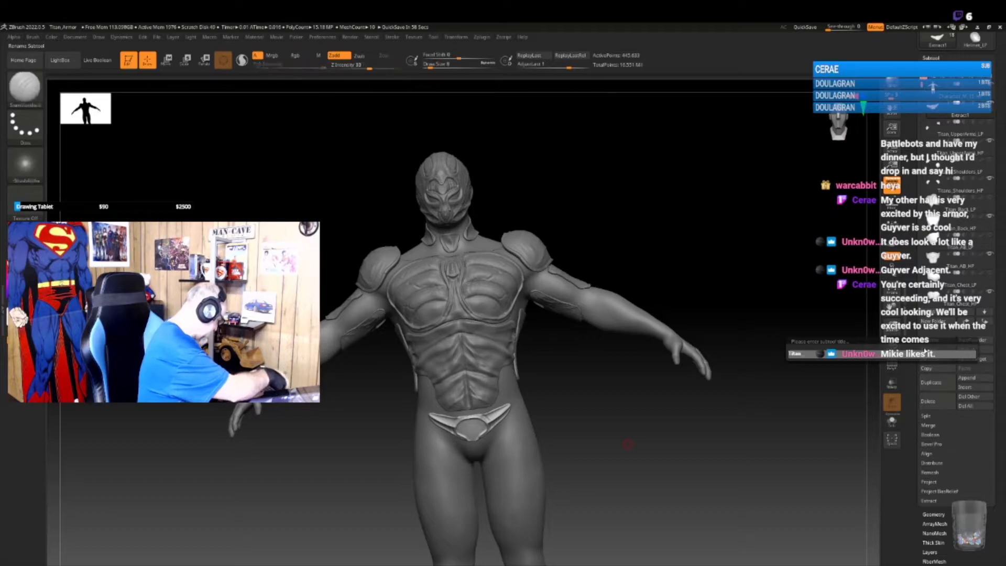
text(l)
text(lt)
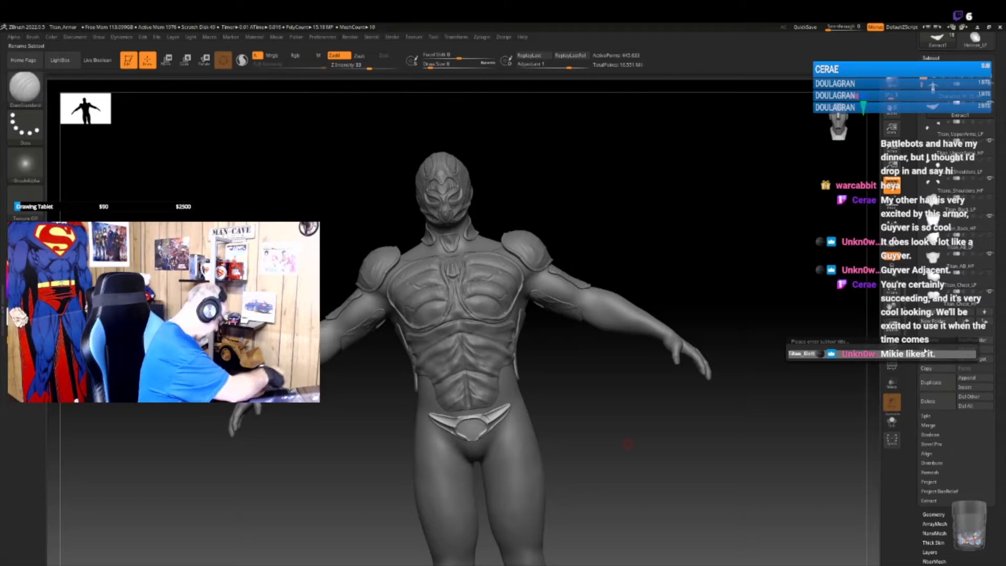
text(_)
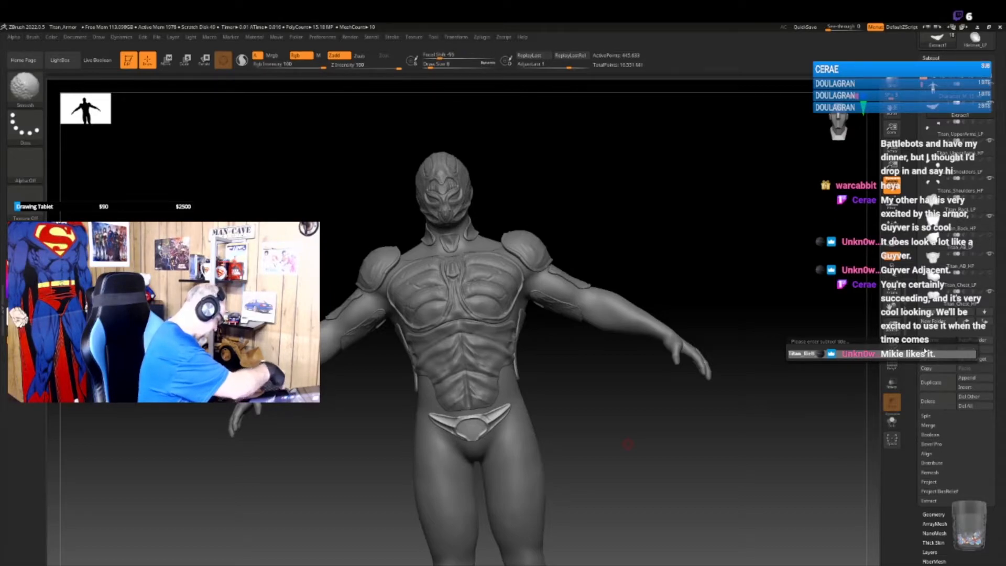
key(Return)
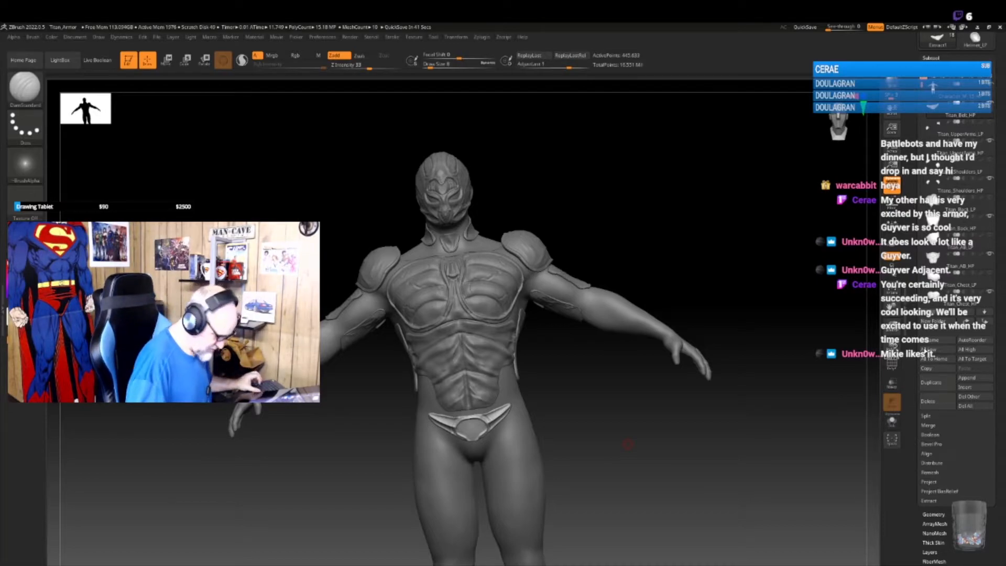
mouse_move(593, 467)
mouse_down()
mouse_move(599, 411)
mouse_move(602, 433)
mouse_move(603, 423)
mouse_move(622, 426)
mouse_move(620, 445)
mouse_move(622, 418)
mouse_move(638, 458)
mouse_up()
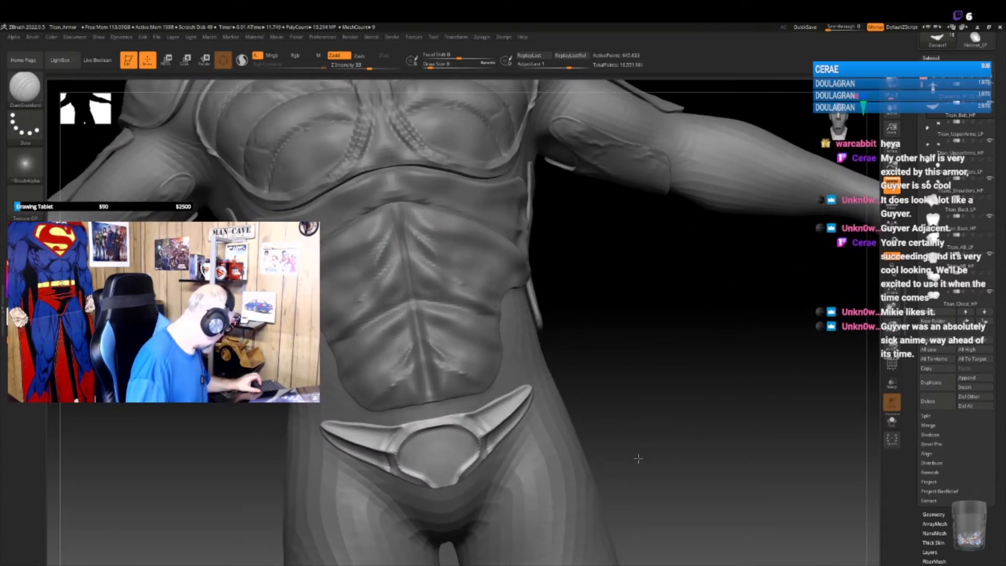
- Build up a small raised dome in the belt piece's centre oval with the ClayTubes brush and smooth it
key(b)
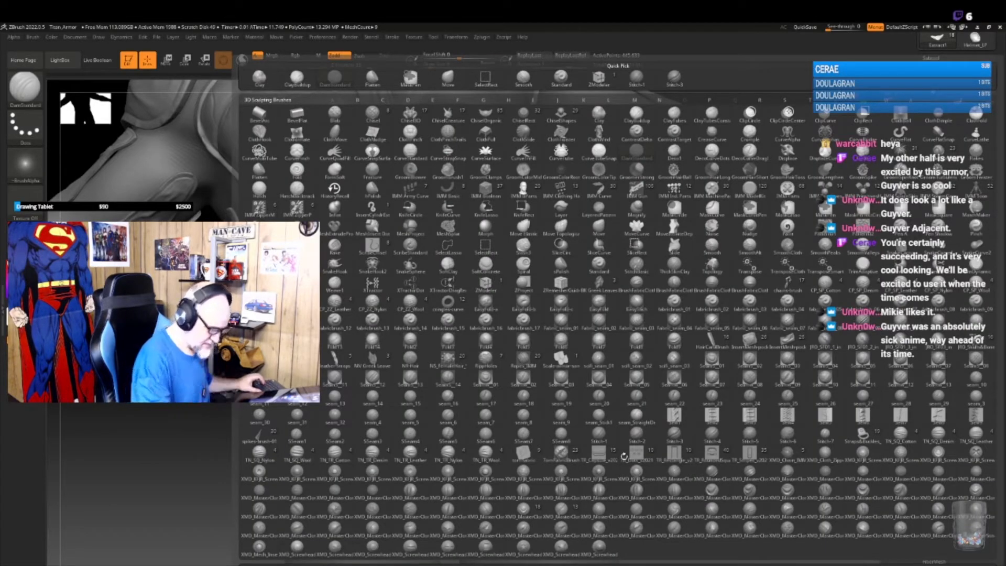
key(c)
key(t)
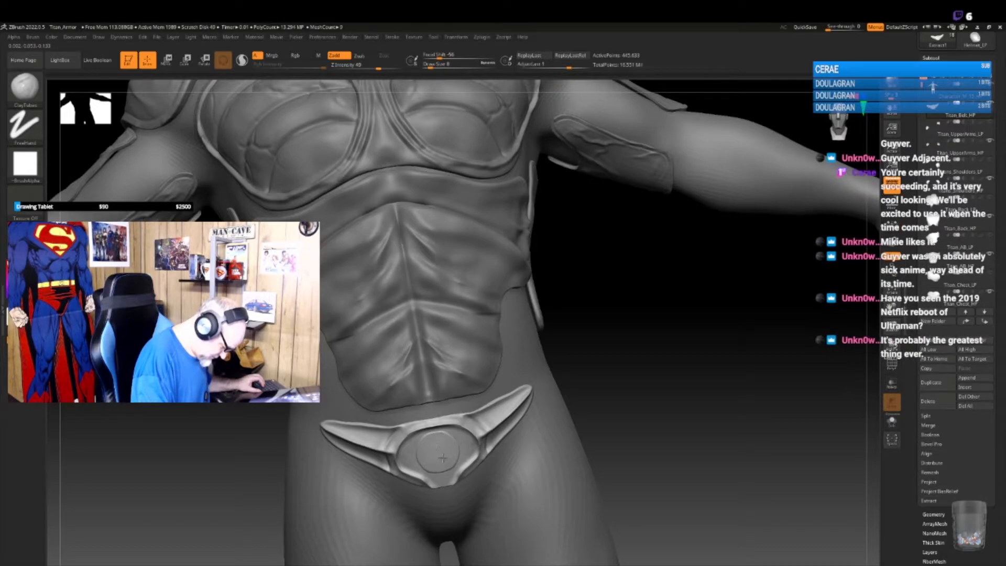
mouse_move(433, 454)
mouse_down()
mouse_move(442, 450)
mouse_move(434, 440)
mouse_up()
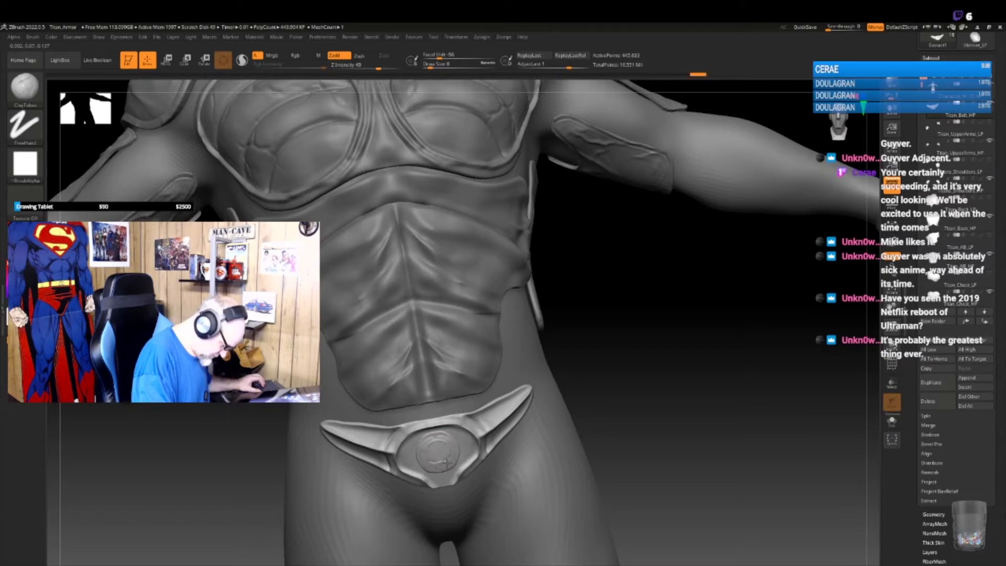
key(ctrl+z)
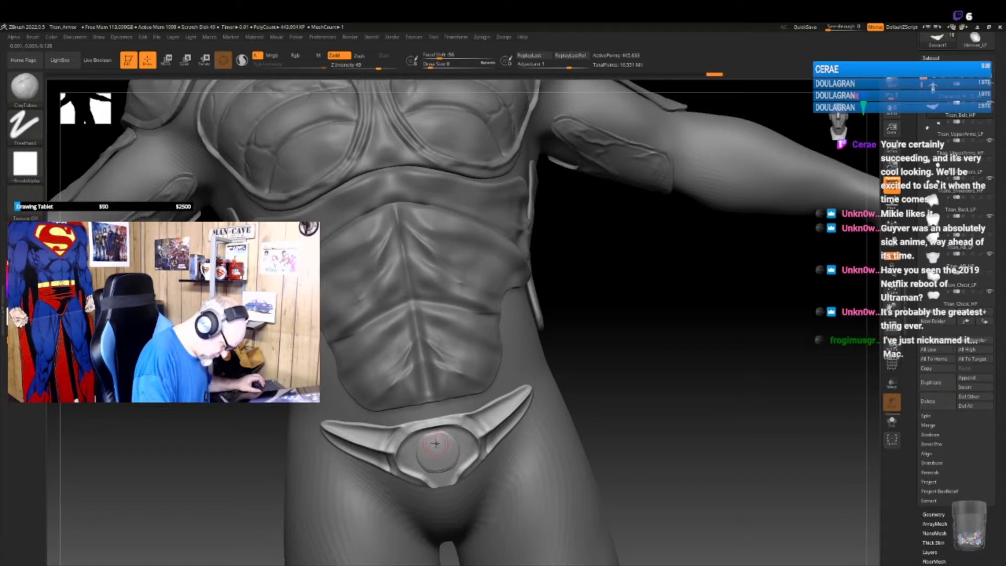
drag(437, 451, 437, 449)
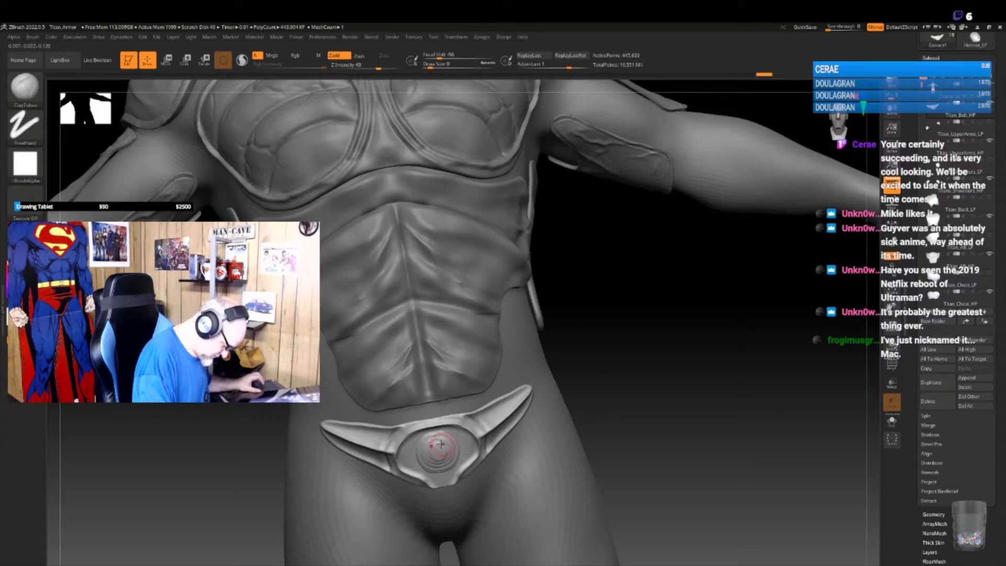
key(shift)
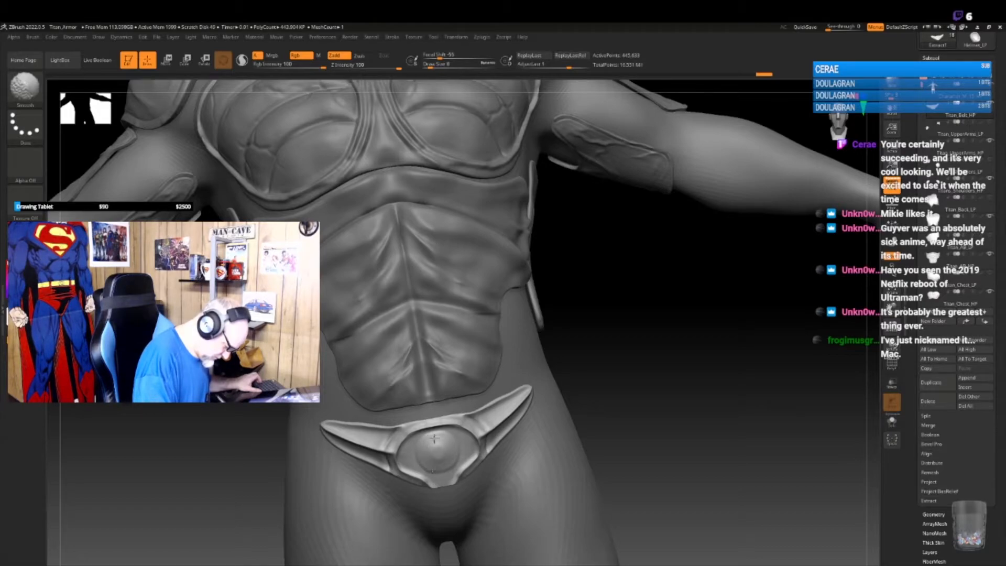
key(shift)
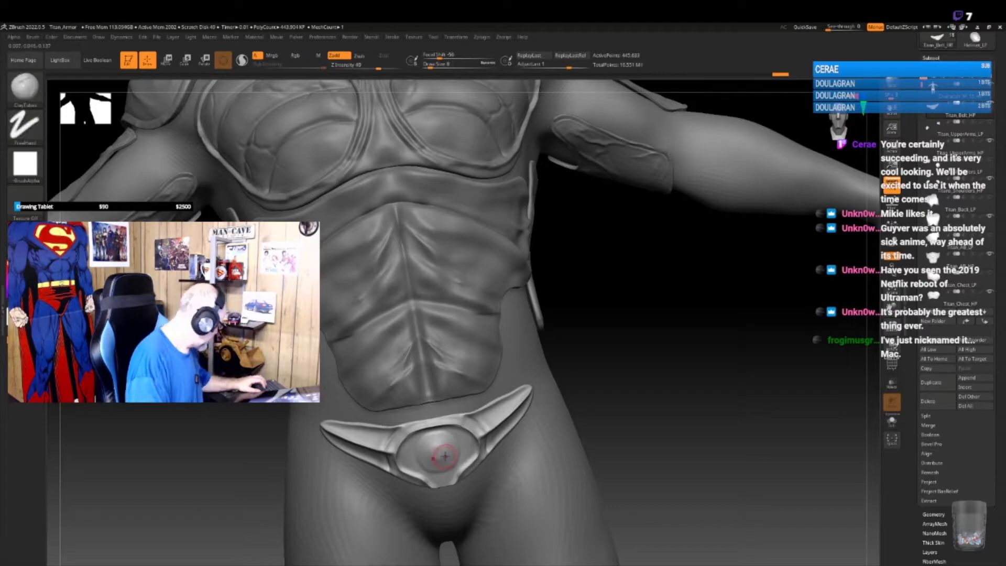
- Refine the dome in the belt's centre oval with the Polish brush and smooth its surface
key(b)
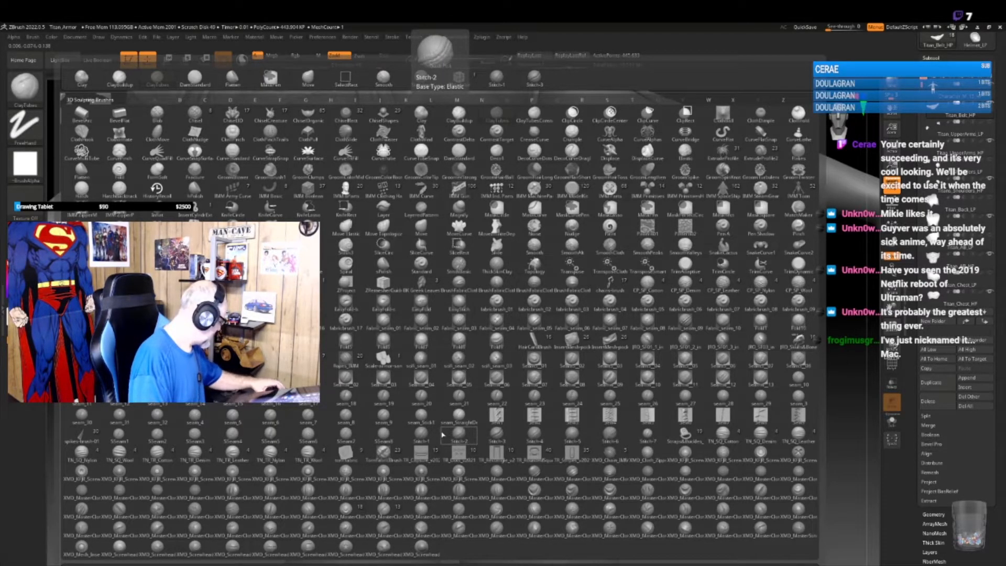
key(p)
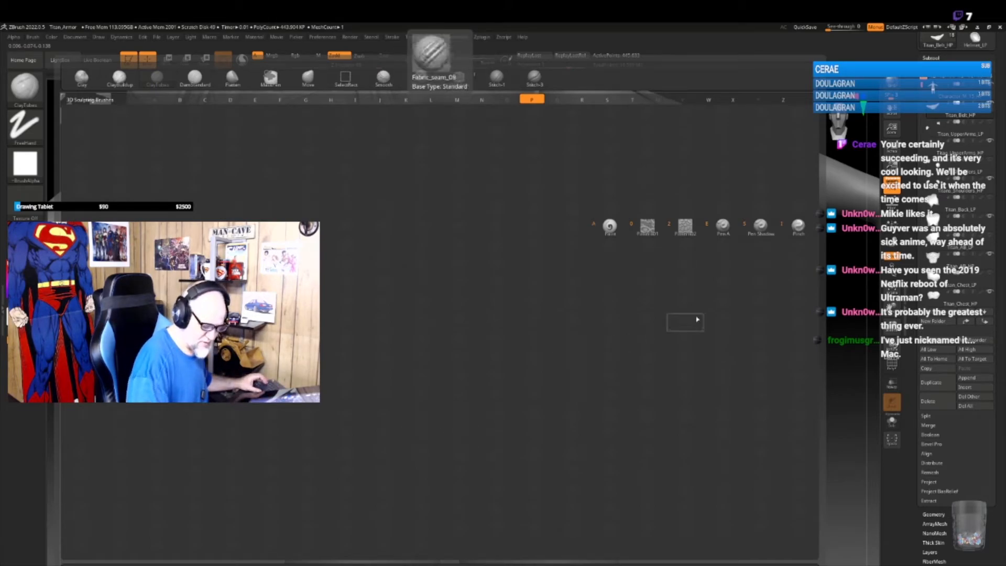
key(o)
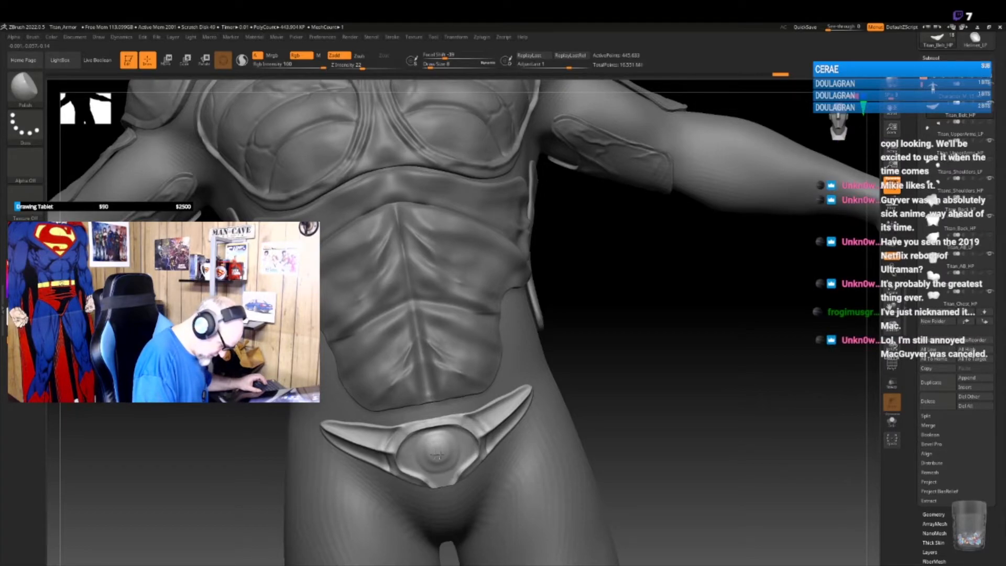
key(shift)
- Undo all the dome sculpting in the belt piece's centre oval
right_drag(443, 445, 606, 431)
drag(606, 432, 663, 410)
key(ctrl)
key(ctrl+z)
key(ctrl+z)
key(ctrl+z)
key(ctrl+z)
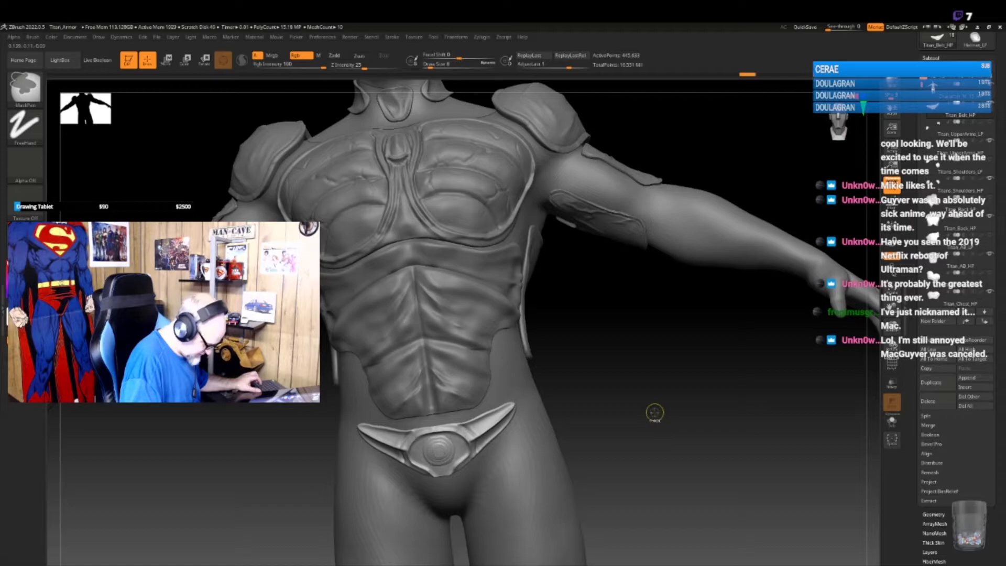
key(ctrl+z)
key(ctrl+z)
key(ctrl+z)
key(ctrl+z)
key(ctrl+z)
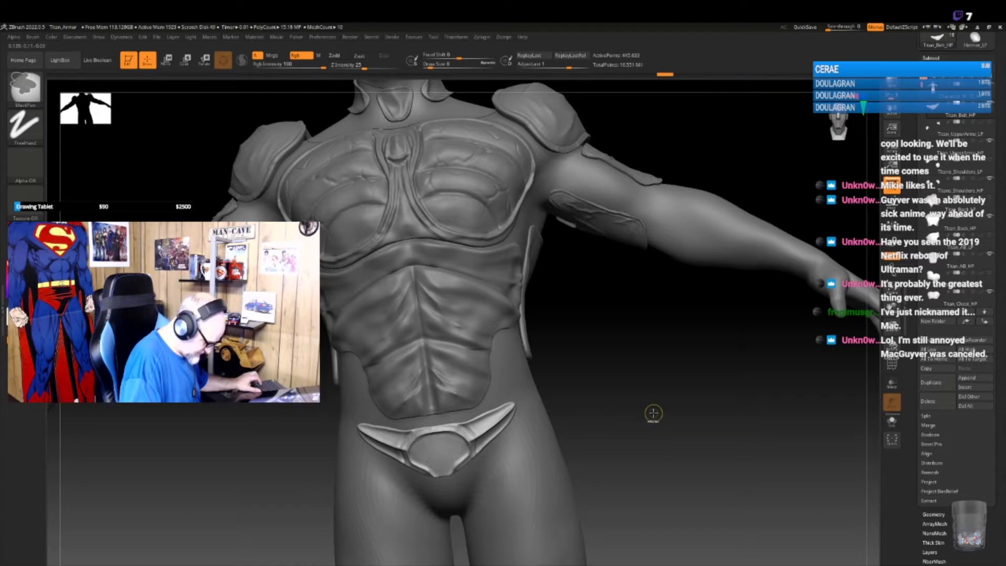
- Select the body subtool and mask the crotch area directly below the belt piece, tapering down between the thighs
drag(626, 434, 625, 442)
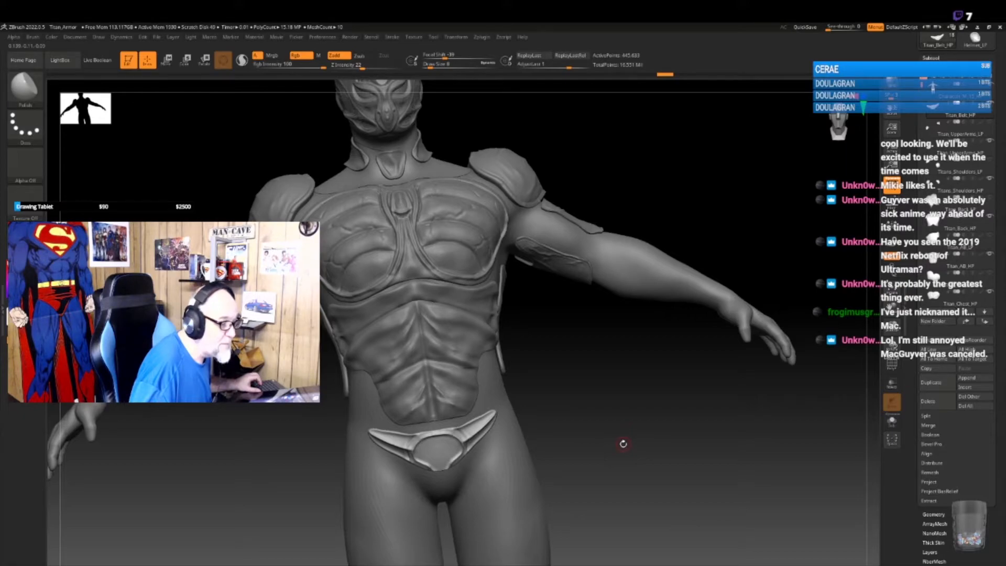
mouse_move(618, 433)
mouse_down()
mouse_move(616, 445)
mouse_move(619, 432)
mouse_up()
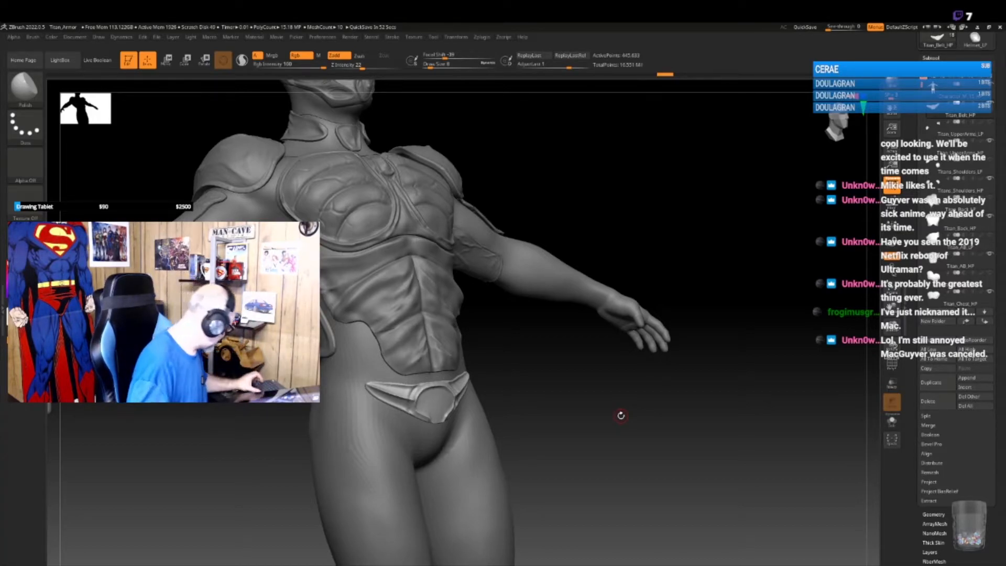
alt+drag(561, 461, 583, 429)
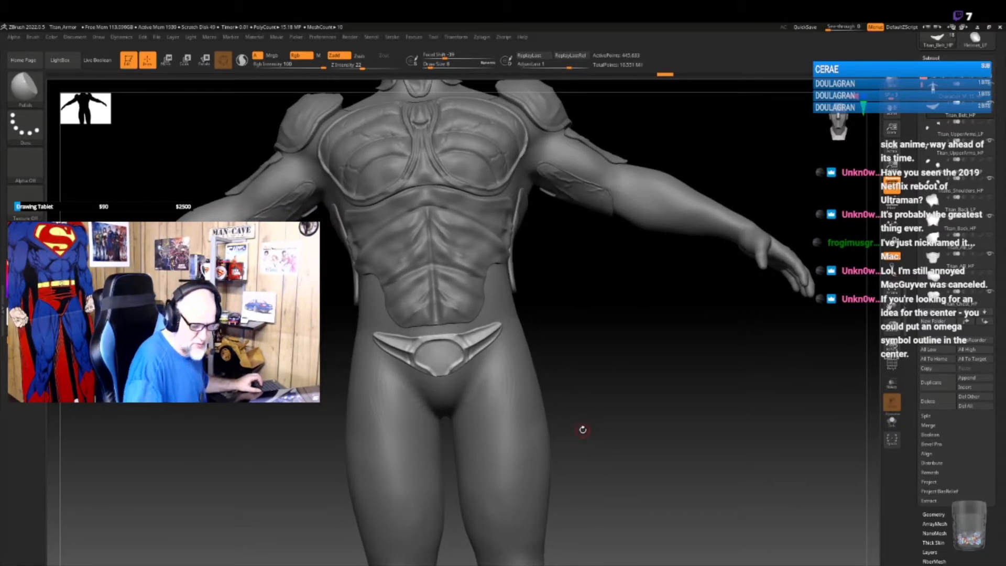
alt+click(586, 430)
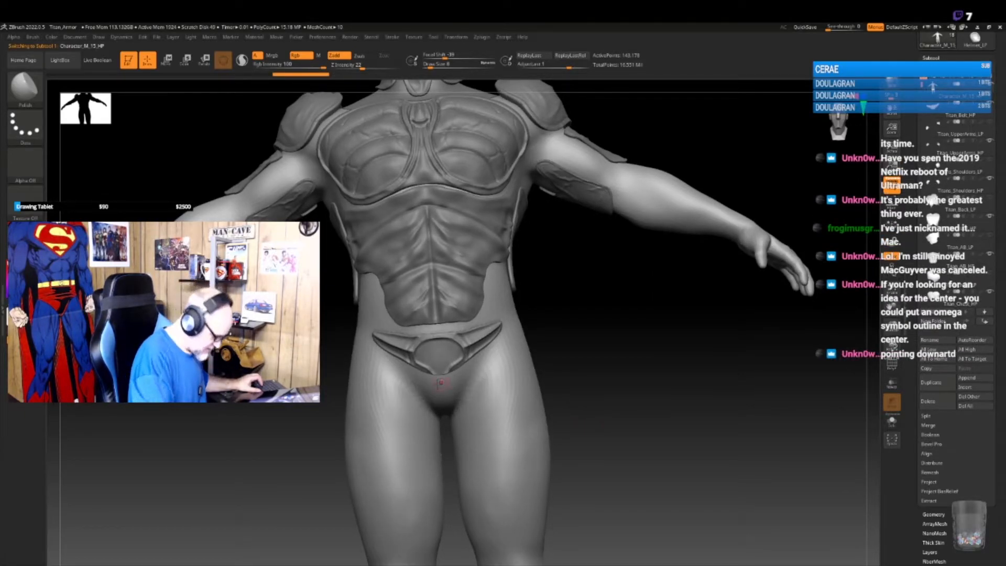
drag(577, 408, 588, 399)
key(ctrl)
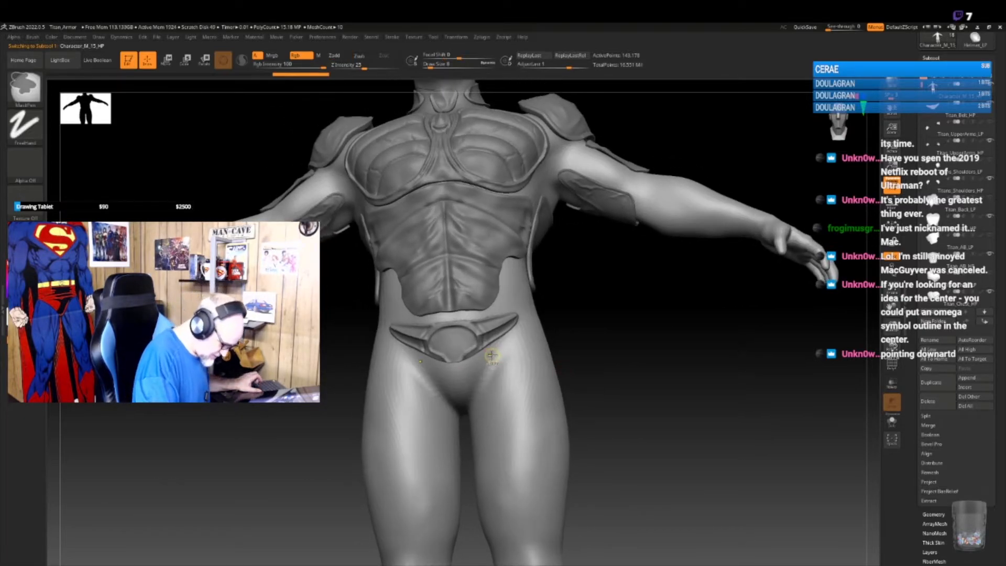
mouse_move(493, 354)
mouse_down()
mouse_move(471, 392)
mouse_move(456, 397)
mouse_up()
mouse_move(490, 357)
mouse_down()
mouse_move(424, 364)
mouse_move(480, 367)
mouse_move(454, 389)
mouse_up()
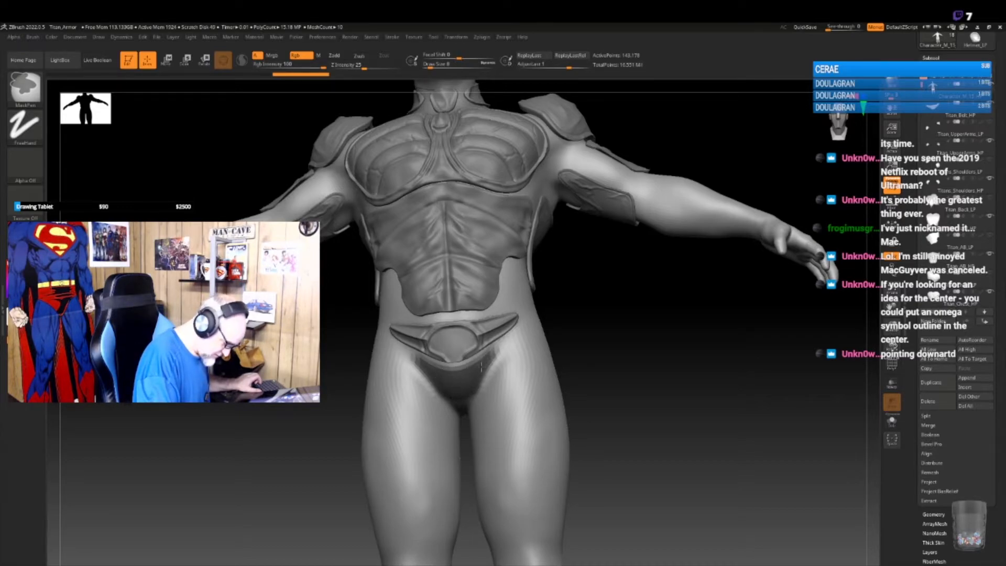
- Extract the masked crotch area with Extract+Sharp, and delete the extracted subtool
click(482, 37)
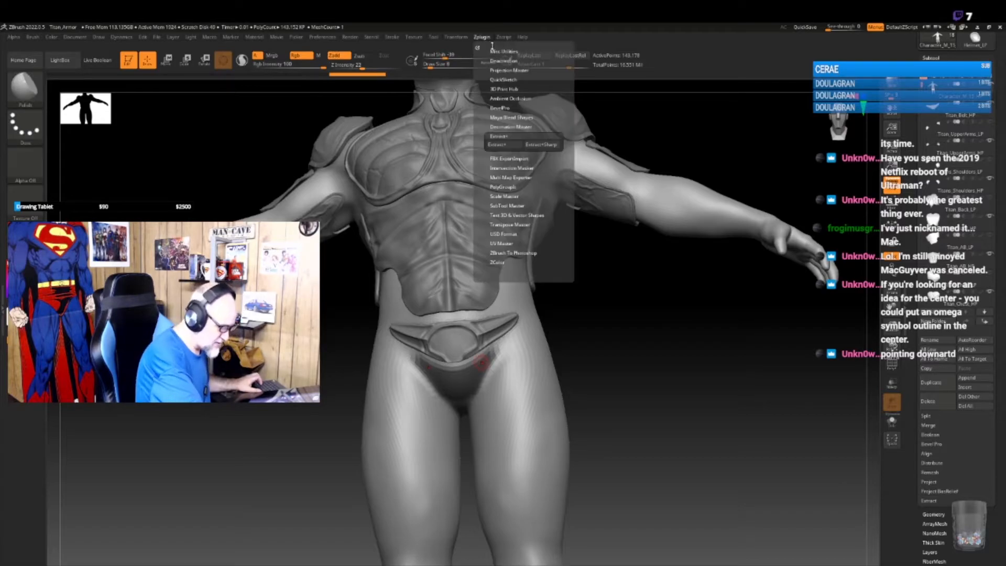
click(537, 149)
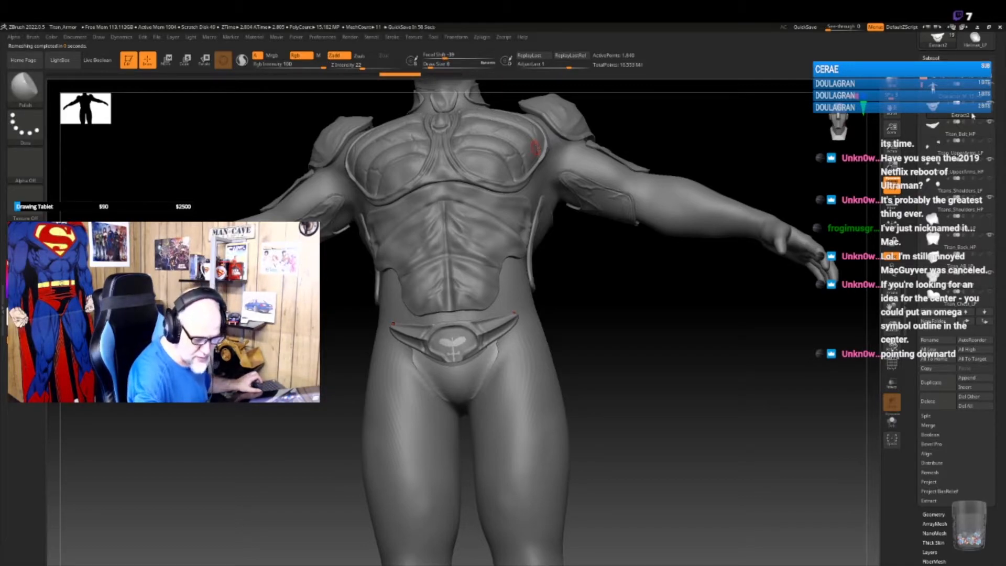
click(945, 401)
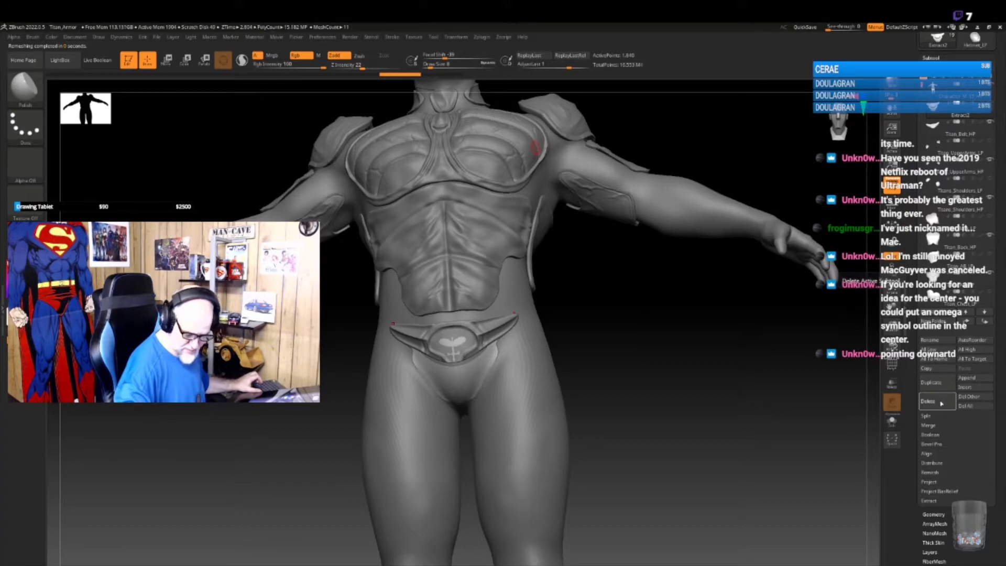
key(ctrl)
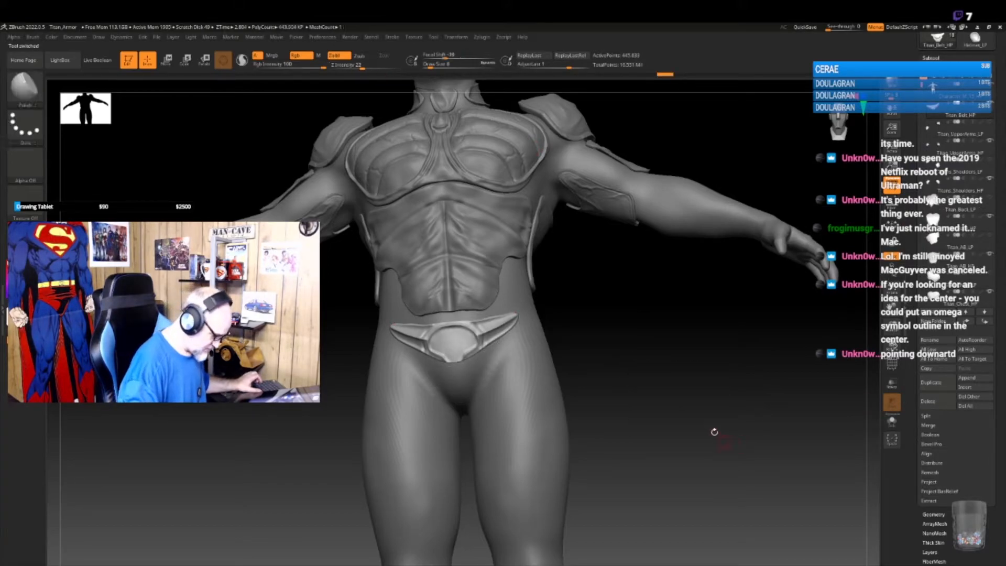
- Reselect the body and extend the crotch mask up along both hip creases beneath the belt's wings
key(ctrl)
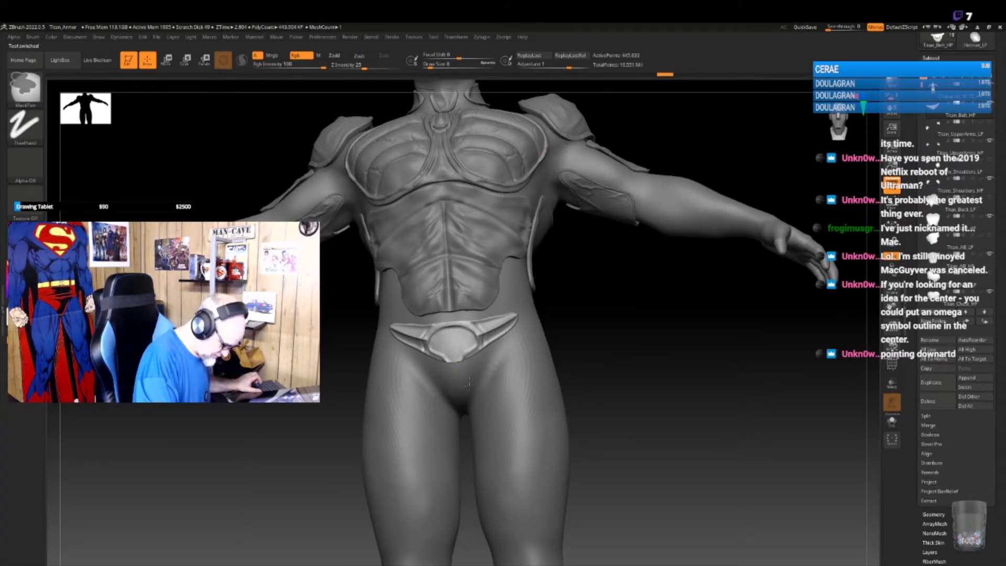
key(ctrl)
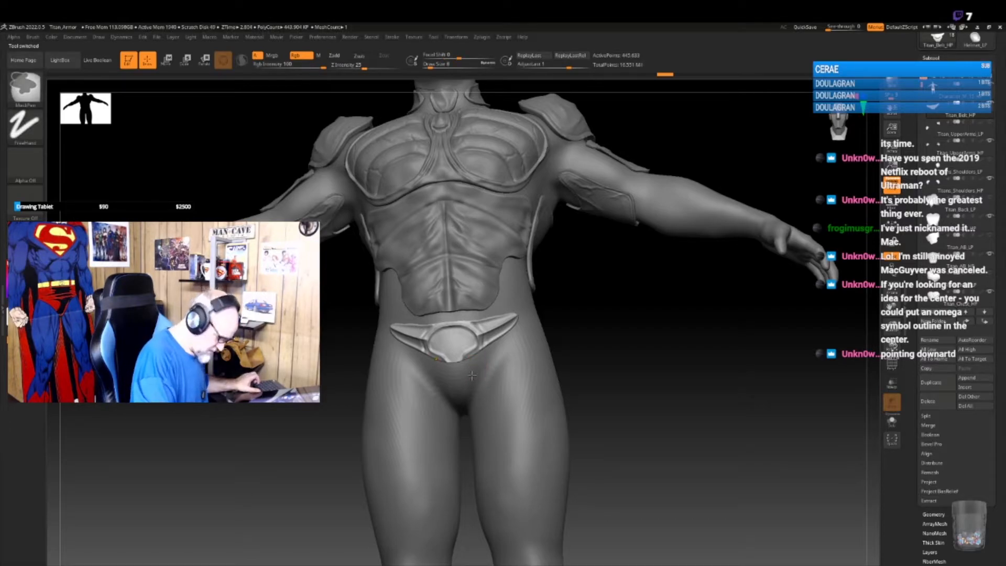
alt+click(476, 381)
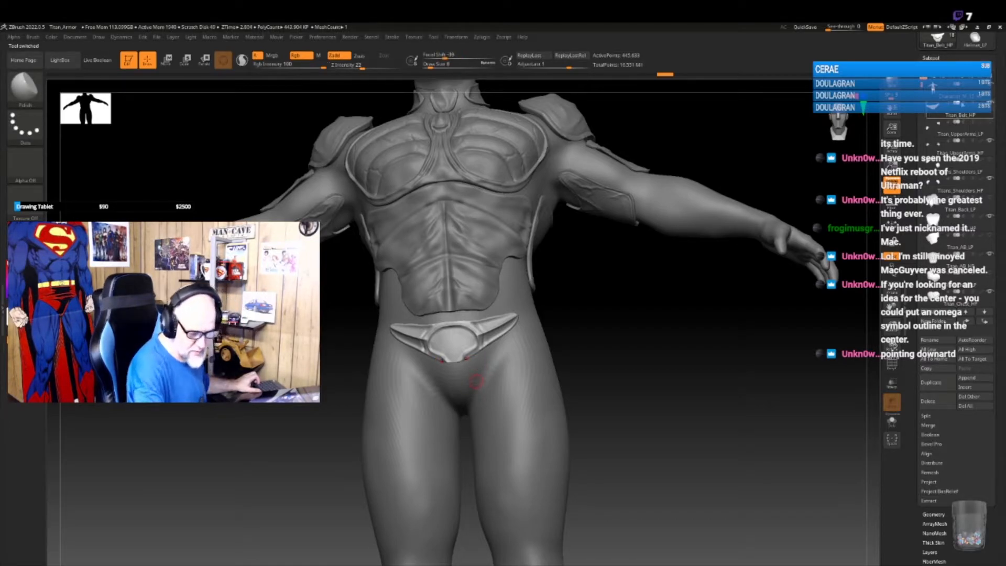
key(ctrl)
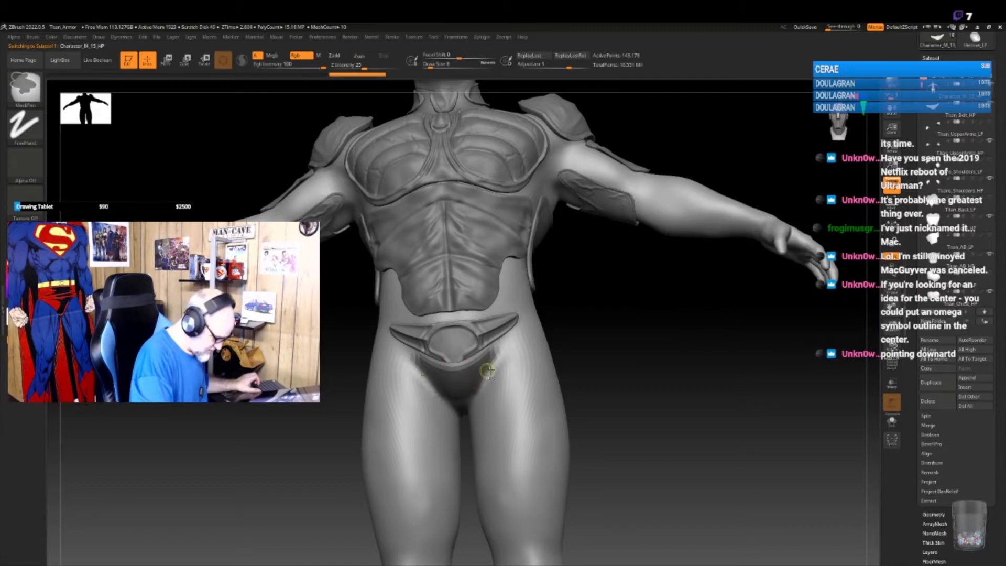
ctrl+drag(689, 366, 645, 359)
mouse_move(489, 359)
ctrl+mouse_down()
mouse_move(458, 392)
mouse_move(511, 343)
ctrl+mouse_up()
drag(593, 347, 588, 320)
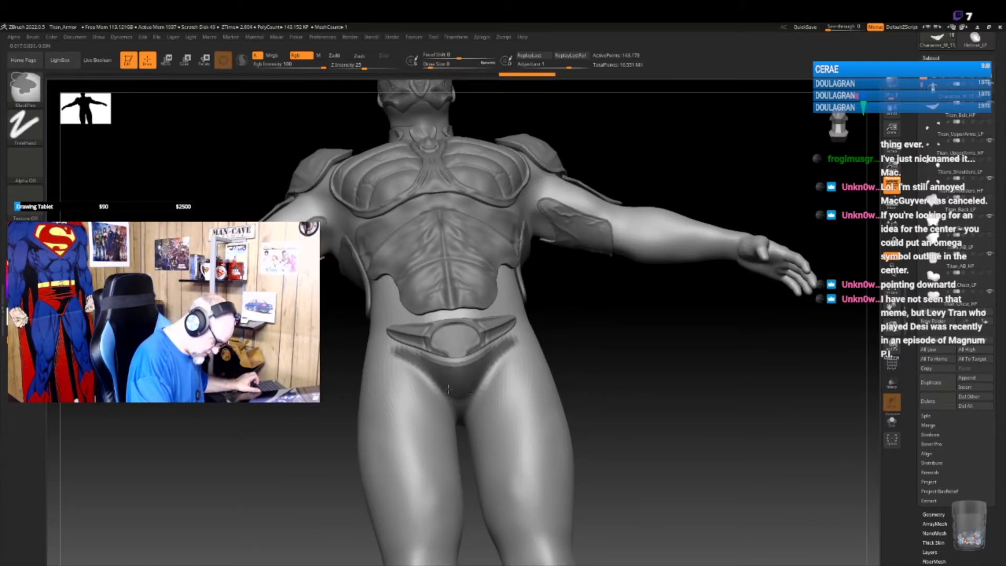
ctrl+click(473, 385)
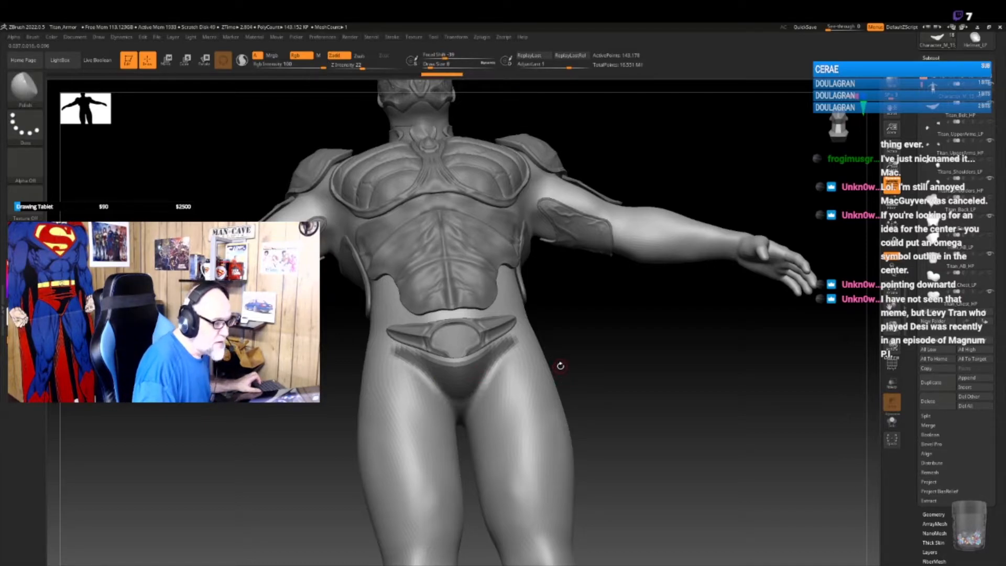
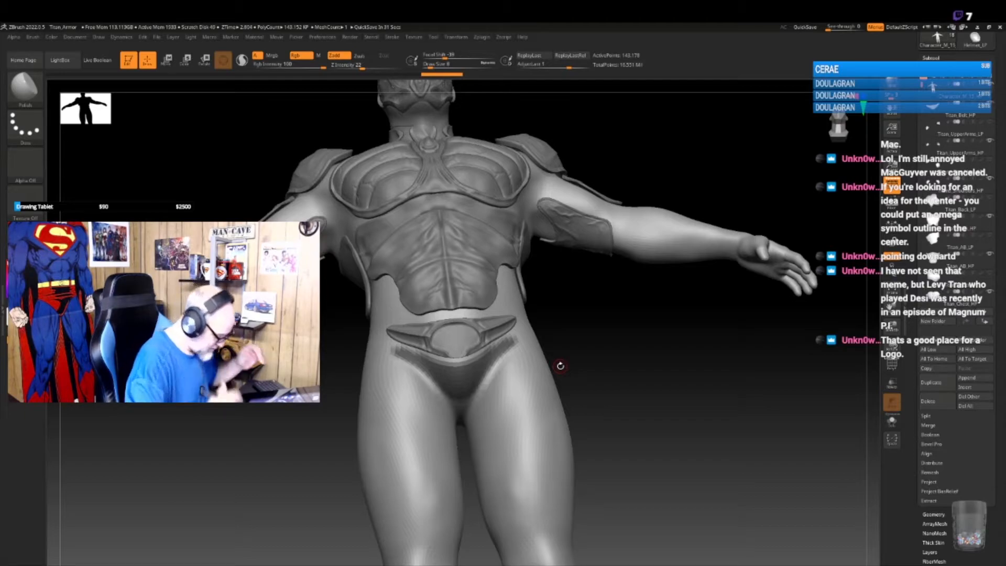
- Extract the extended crotch and hip mask as a new armor piece with Extract+Sharp
mouse_move(611, 384)
mouse_down()
mouse_move(608, 395)
mouse_move(606, 387)
mouse_up()
click(456, 37)
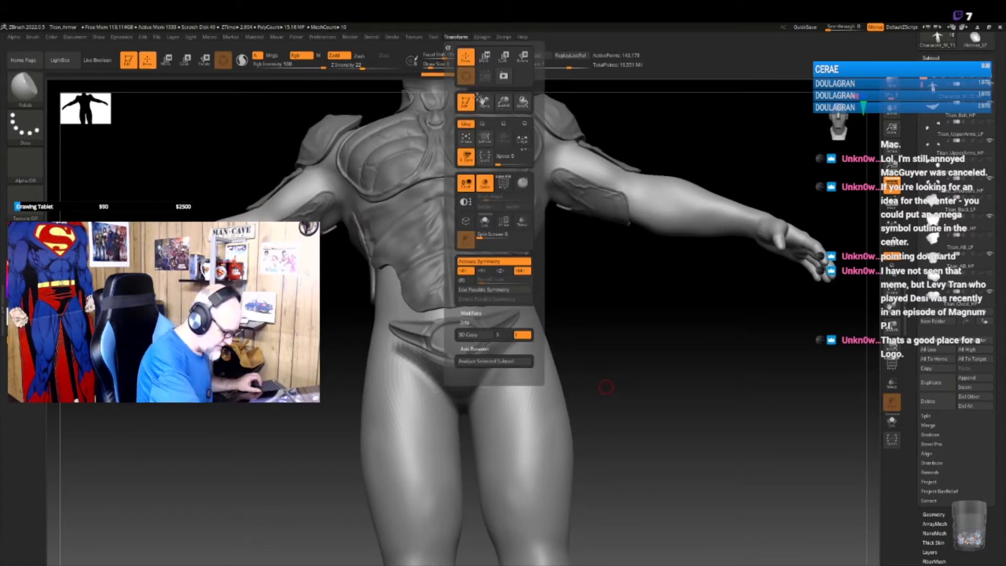
click(481, 37)
click(545, 146)
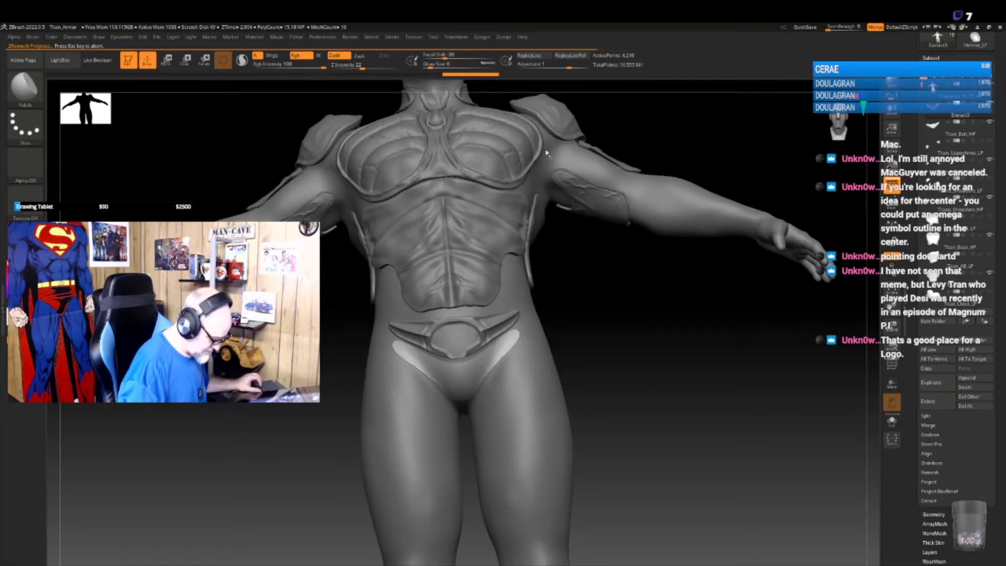
- Try reshaping the extracted piece's upper hip tips with the Move brush, and discard the extracted piece
mouse_move(630, 406)
alt+mouse_down()
mouse_move(631, 436)
mouse_move(667, 402)
mouse_move(656, 407)
alt+mouse_up()
key(b)
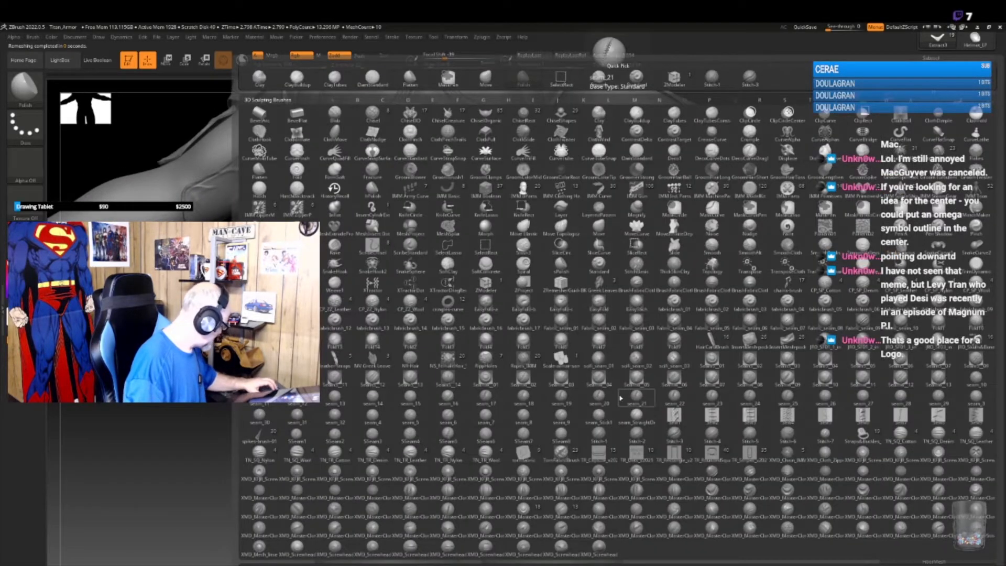
key(m)
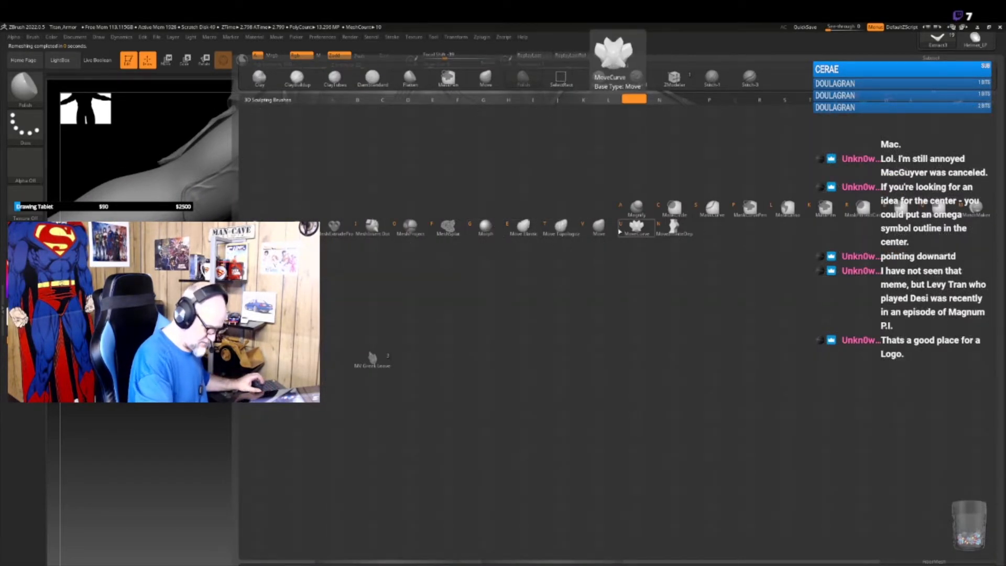
click(599, 225)
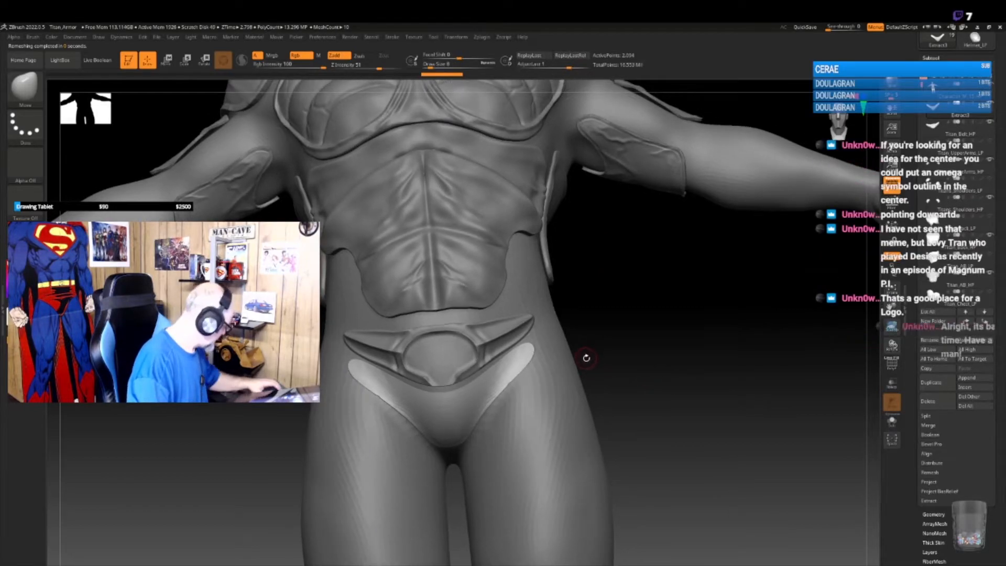
key(bracketright)
key(bracketright)
mouse_move(533, 359)
mouse_down()
mouse_move(518, 351)
mouse_move(502, 375)
mouse_move(539, 337)
mouse_move(513, 380)
mouse_move(475, 386)
mouse_move(506, 385)
mouse_up()
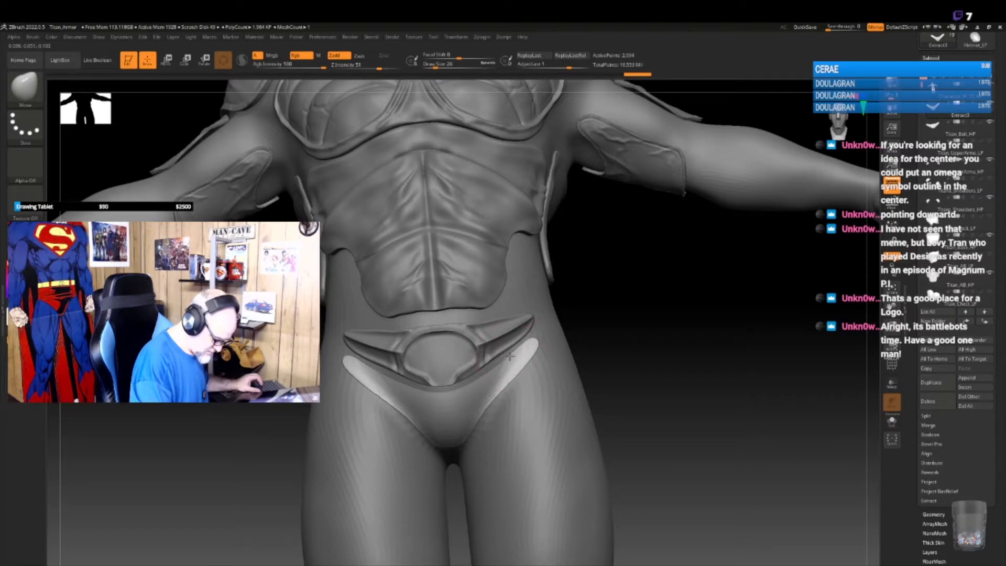
mouse_move(523, 346)
mouse_down()
mouse_move(534, 341)
mouse_move(516, 366)
mouse_up()
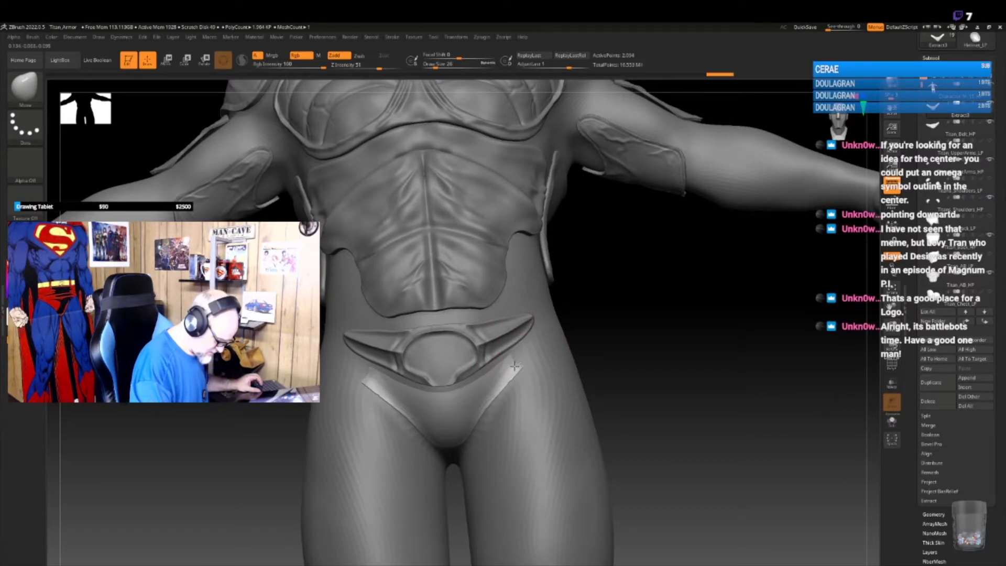
mouse_move(509, 371)
right_down()
mouse_move(589, 352)
mouse_move(530, 372)
right_up()
mouse_move(534, 371)
mouse_down()
mouse_move(539, 364)
mouse_move(506, 343)
mouse_up()
key(ctrl+z)
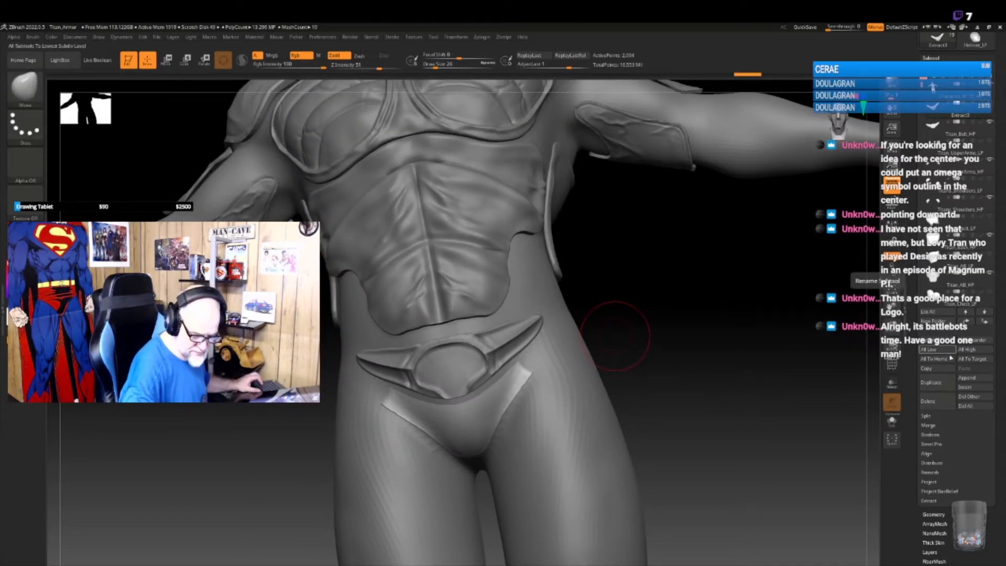
key(ctrl+z)
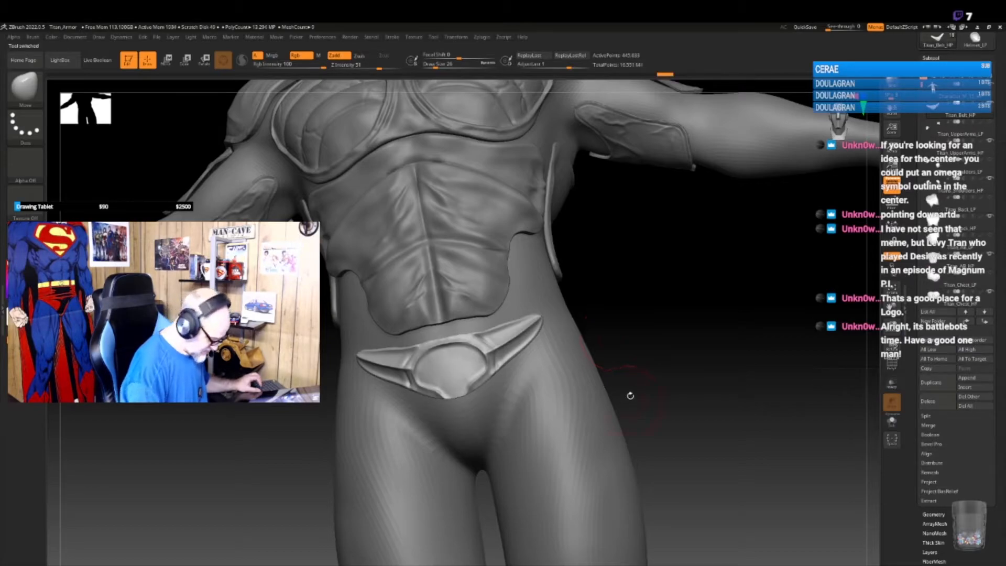
- Select the body subtool and trim the crotch mask back from both hip creases beneath the belt's wings
alt+click(660, 363)
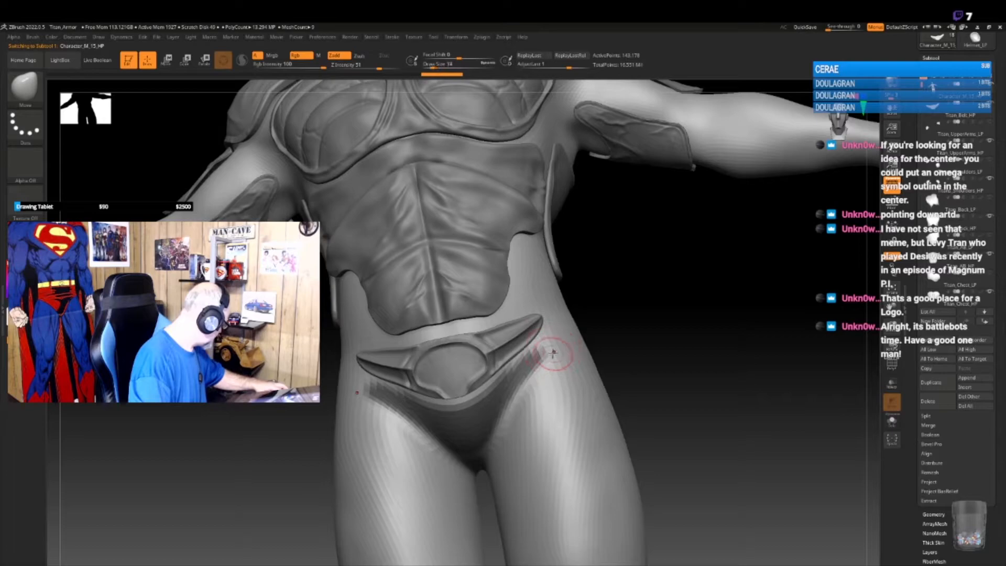
key(ctrl)
ctrl+drag(557, 343, 536, 355)
mouse_move(392, 385)
ctrl+alt+mouse_down()
mouse_move(422, 402)
mouse_move(470, 397)
mouse_move(526, 362)
mouse_move(551, 326)
ctrl+alt+mouse_up()
mouse_move(542, 371)
ctrl+alt+mouse_down()
mouse_move(507, 405)
mouse_move(493, 470)
ctrl+alt+mouse_up()
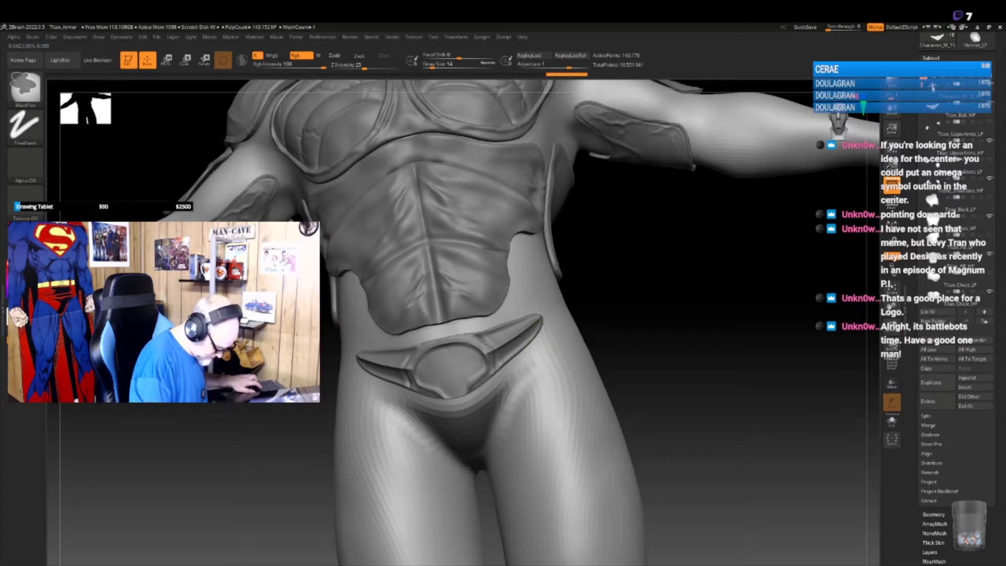
- Extract the trimmed crotch mask as a new armor piece with Extract+Sharp
click(482, 37)
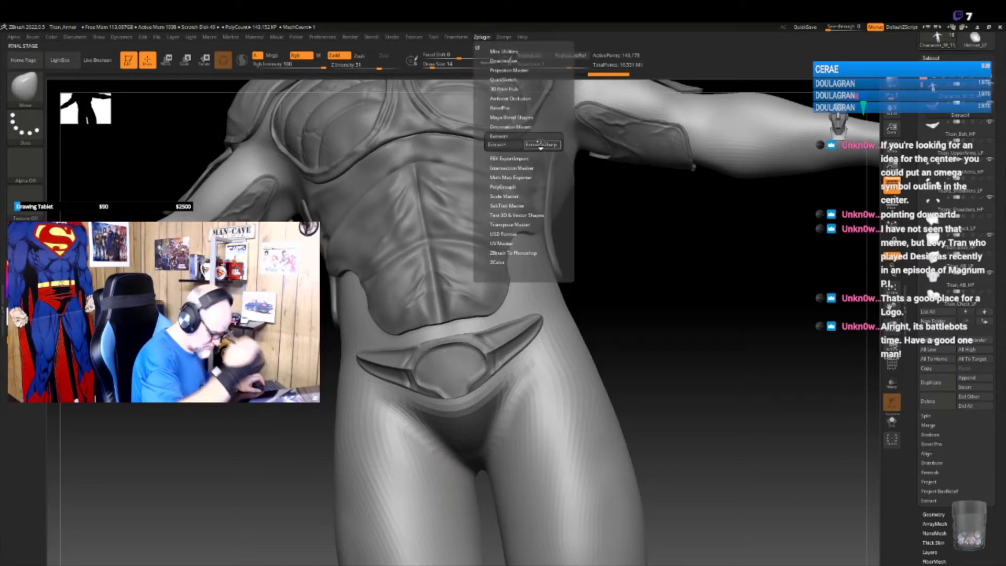
click(541, 145)
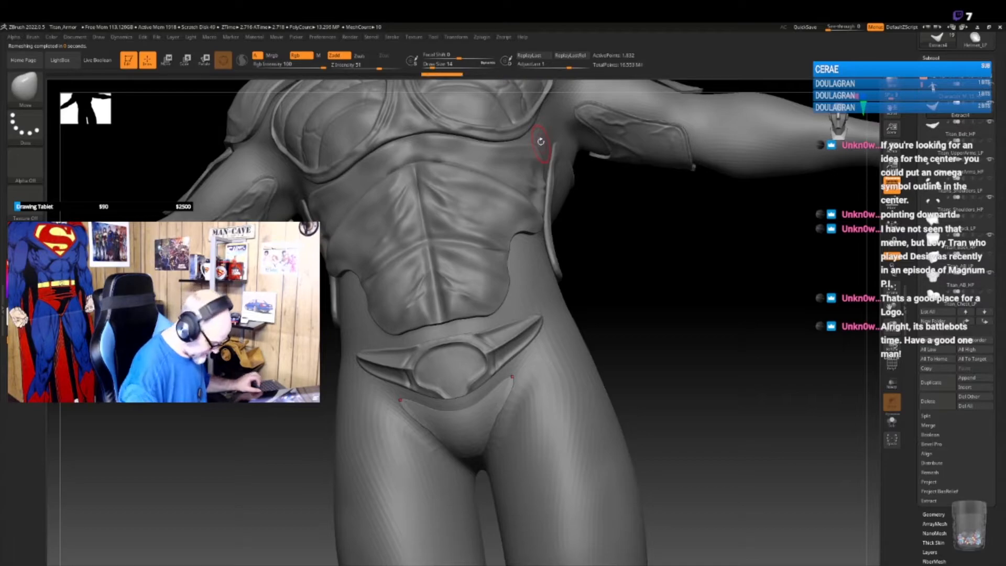
mouse_move(672, 418)
mouse_down()
mouse_move(685, 407)
mouse_move(670, 412)
mouse_up()
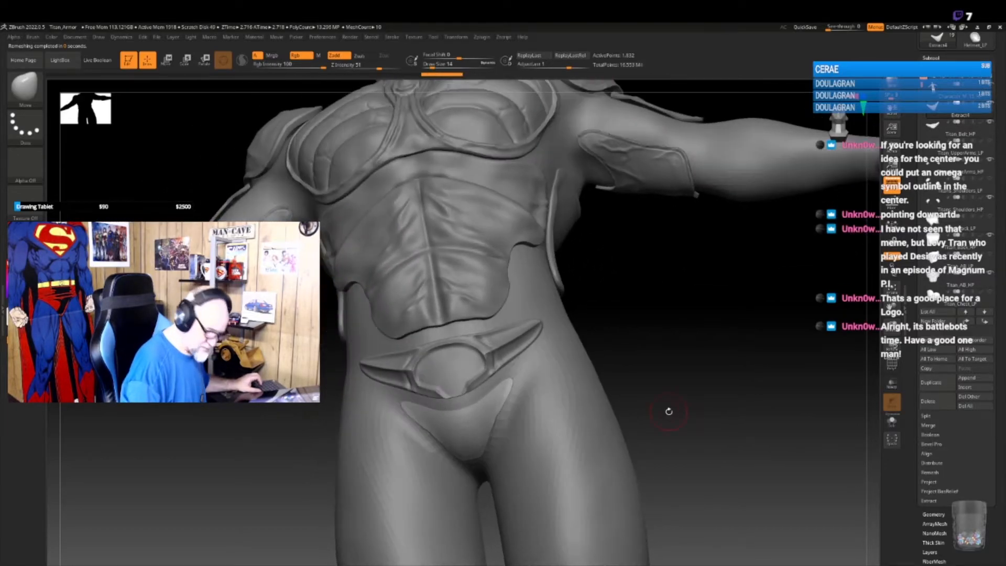
- Smooth the extracted crotch piece with the Polish By Groups deformation
click(931, 58)
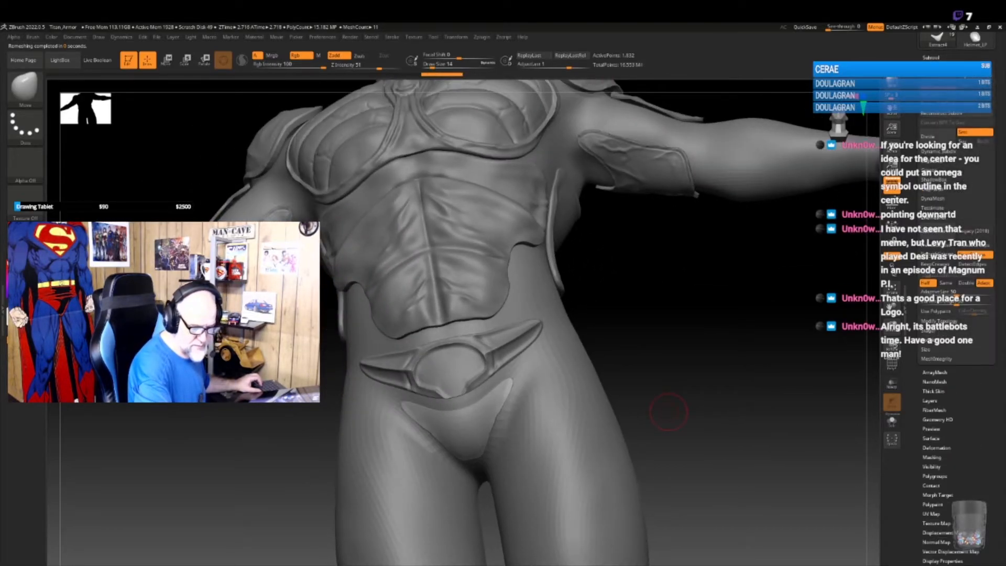
click(936, 152)
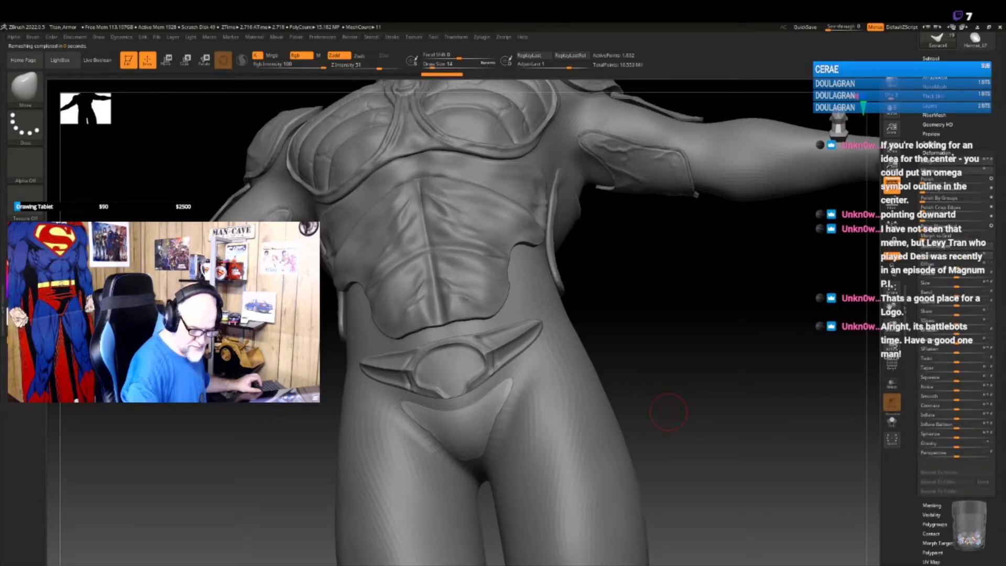
click(956, 199)
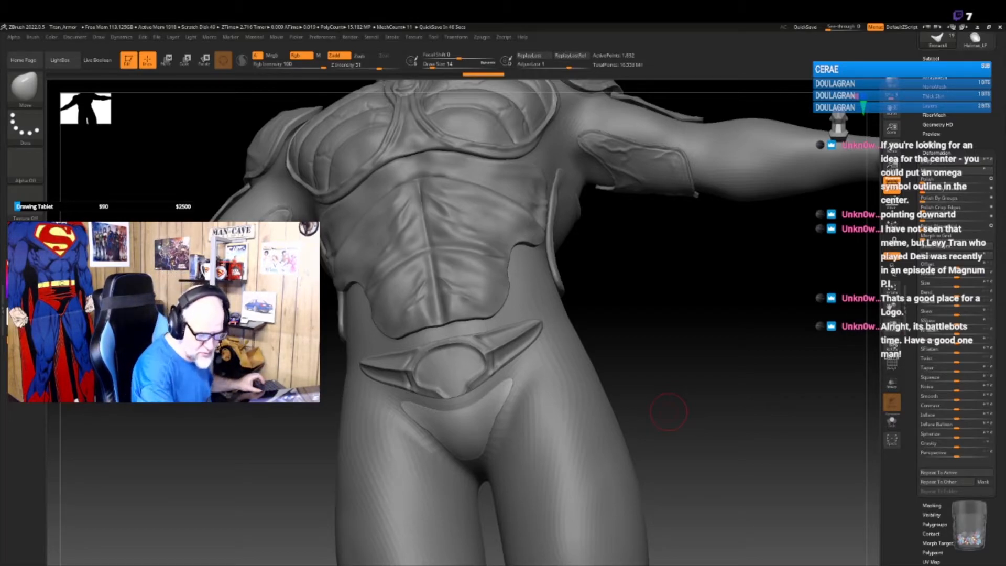
click(933, 69)
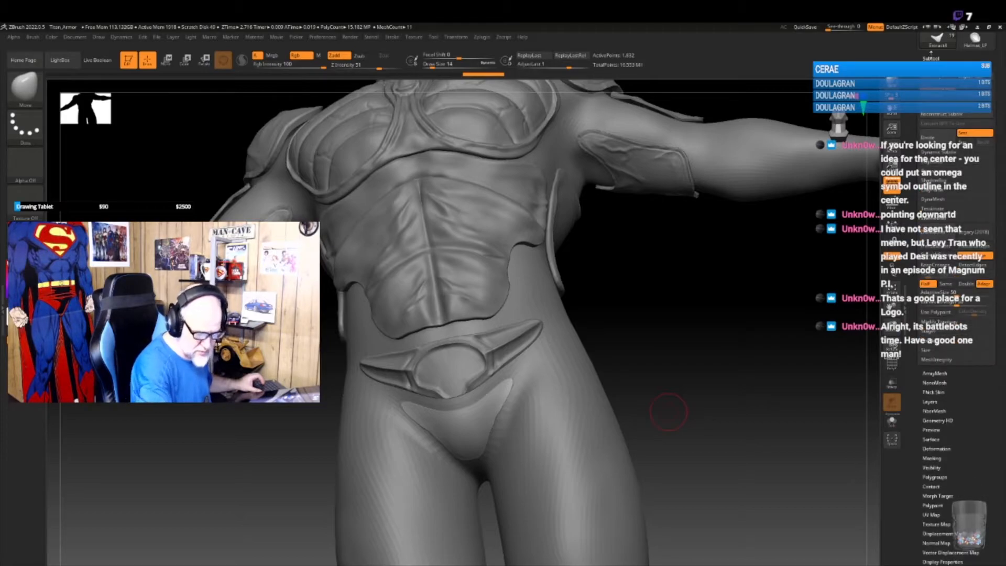
click(931, 59)
- Rename the extracted crotch subtool as Titan_Cod_HP
mouse_move(945, 109)
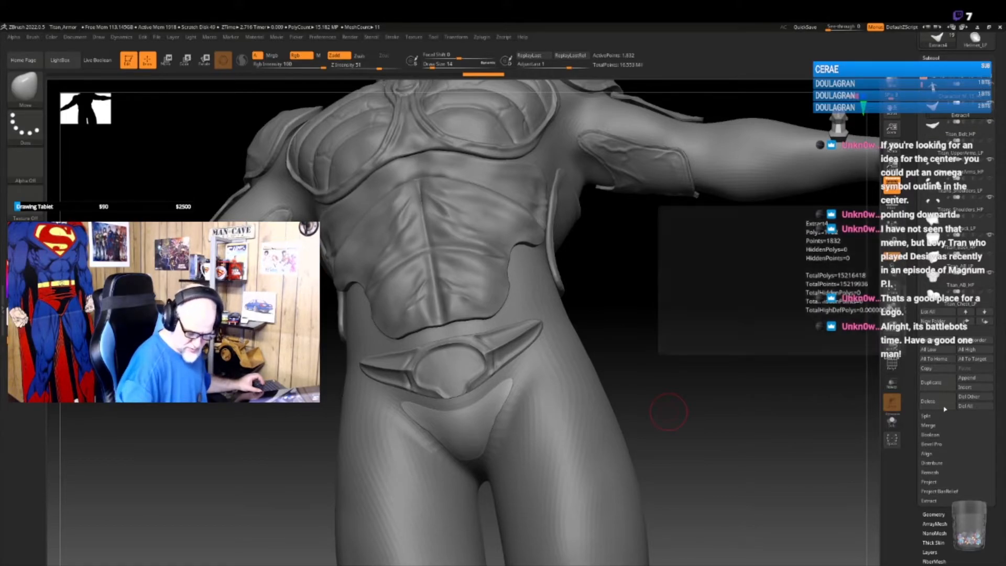
click(937, 341)
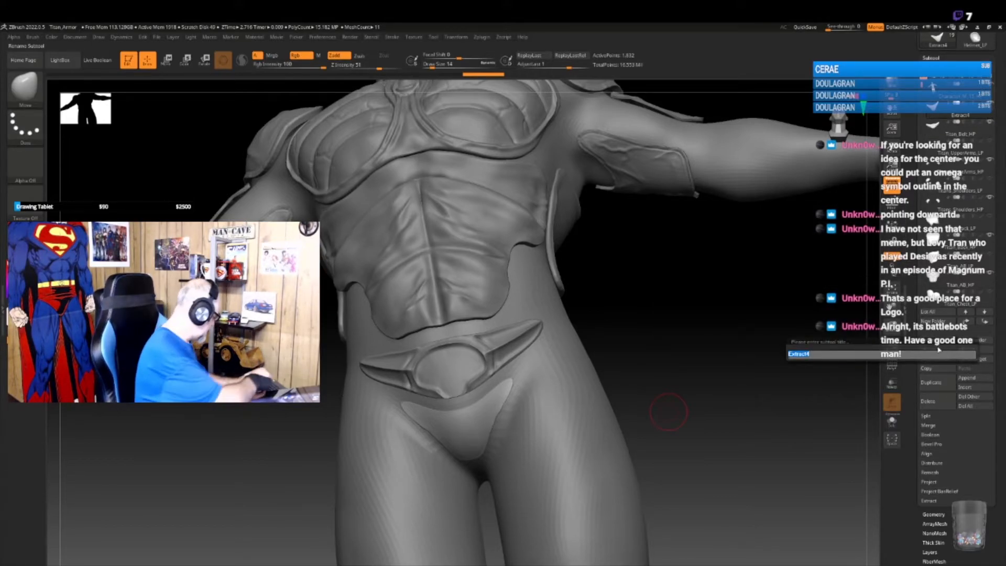
key(BackSpace)
text(Tita)
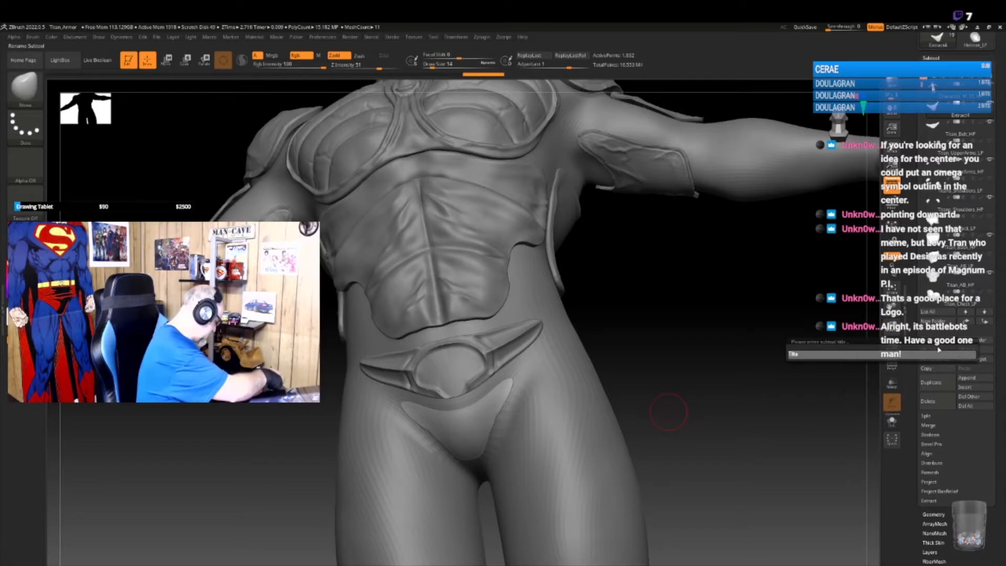
text(n)
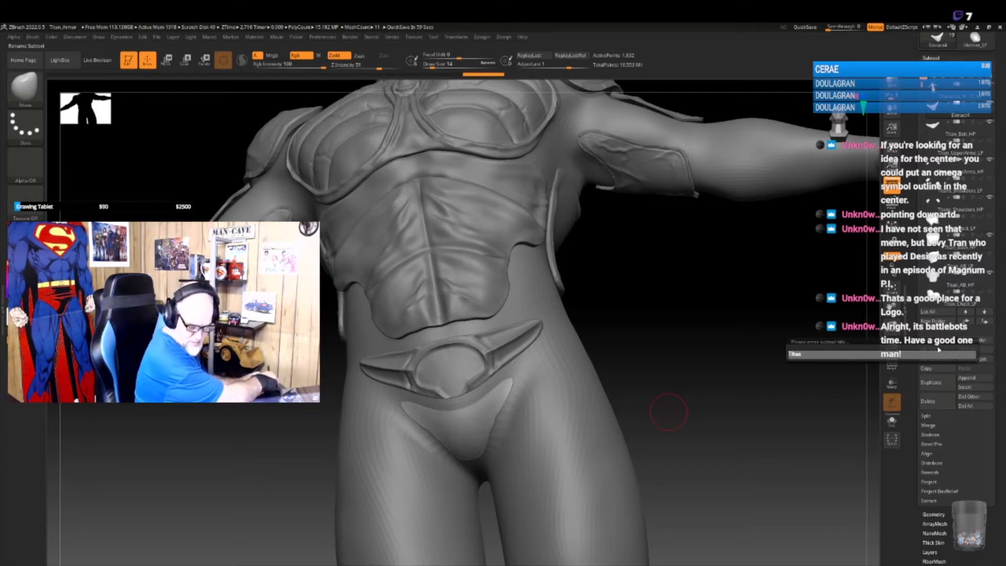
text(_)
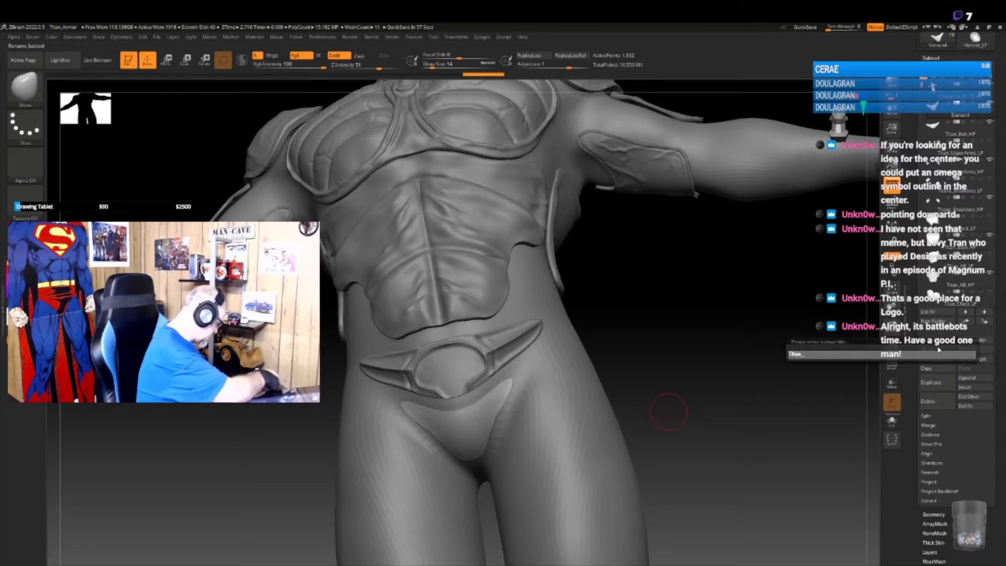
text(Cod_)
key(shift)
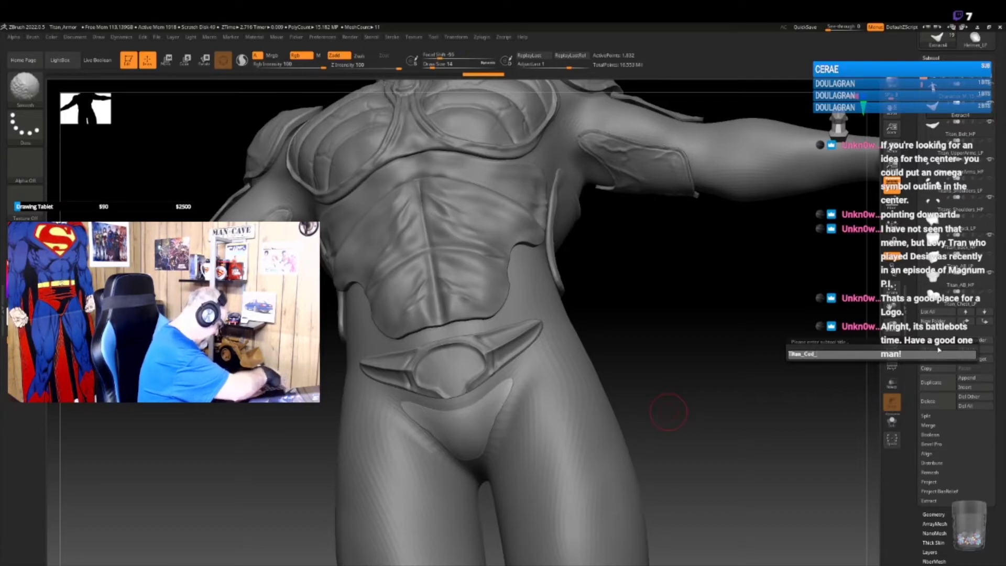
text(HP)
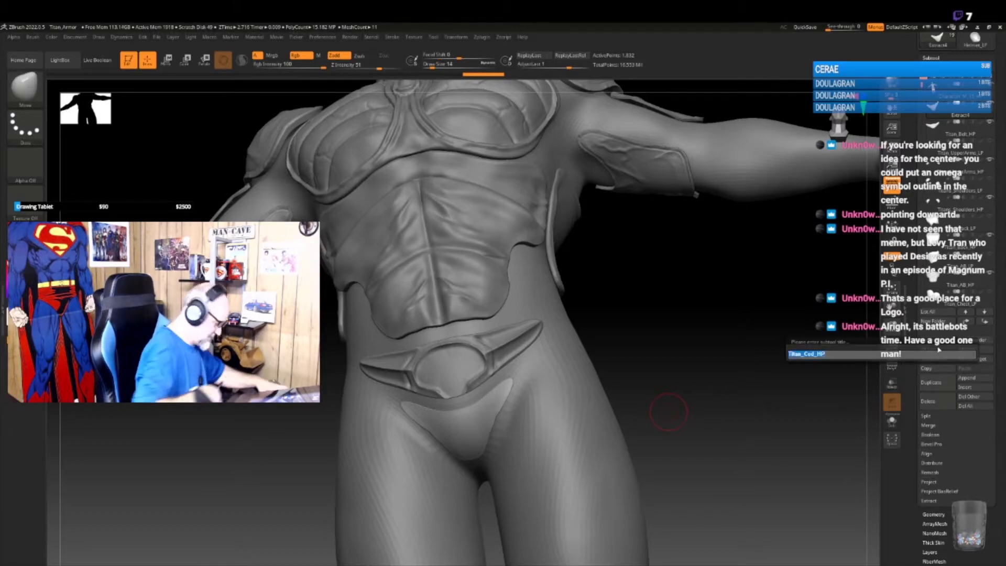
key(Return)
- Subdivide the crotch piece repeatedly up to about 1.76 million polygons
click(934, 514)
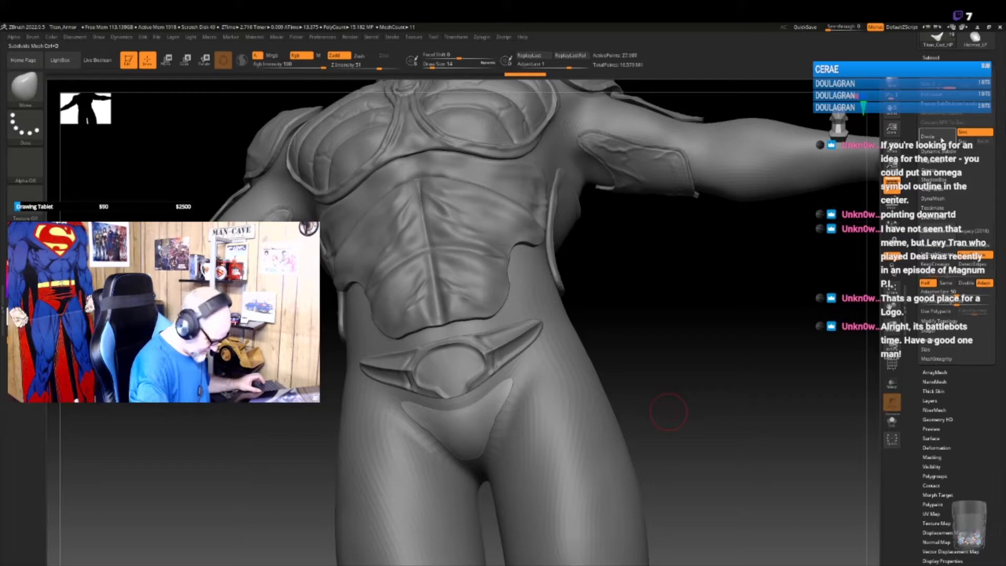
key(ctrl+d)
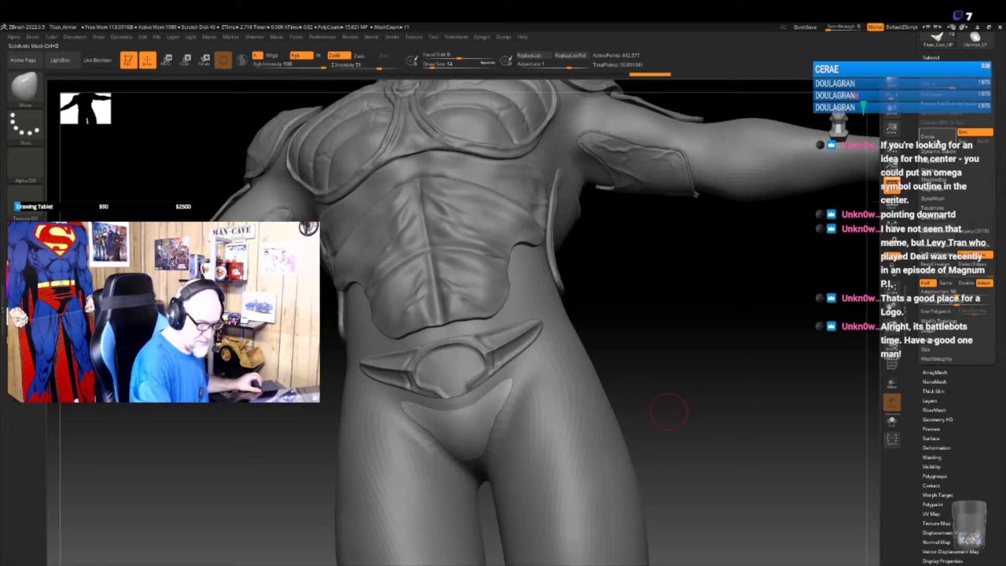
mouse_move(691, 370)
mouse_down()
mouse_move(688, 387)
mouse_move(680, 378)
mouse_up()
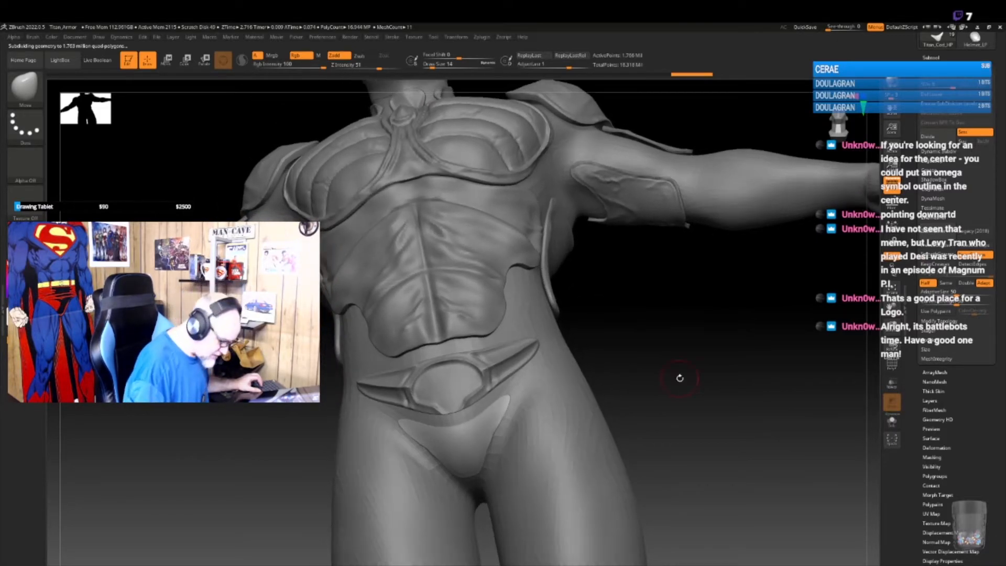
- Sculpt a raised ridge around the crotch piece's side and upper borders with the DamStandard brush
drag(510, 397, 500, 406)
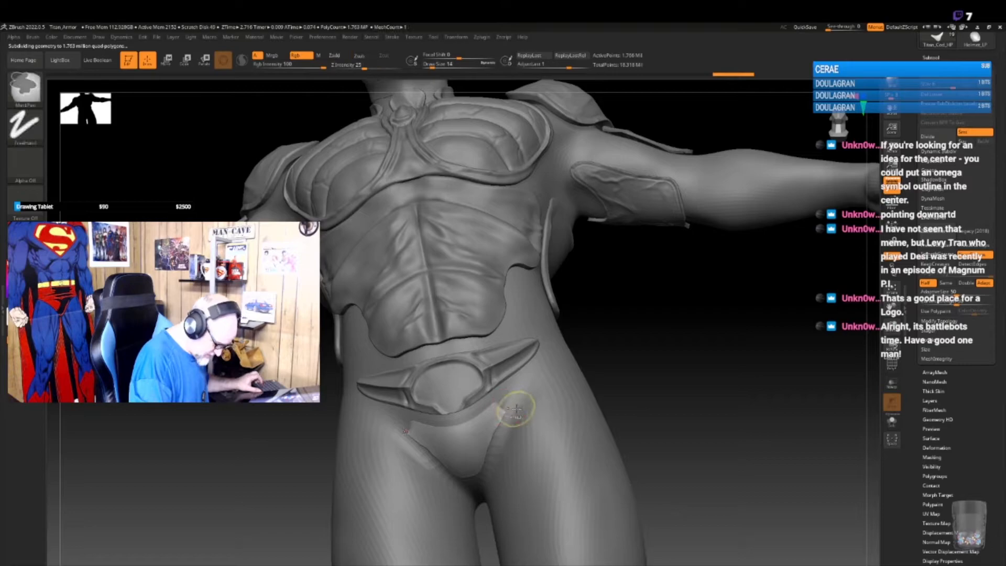
key(b)
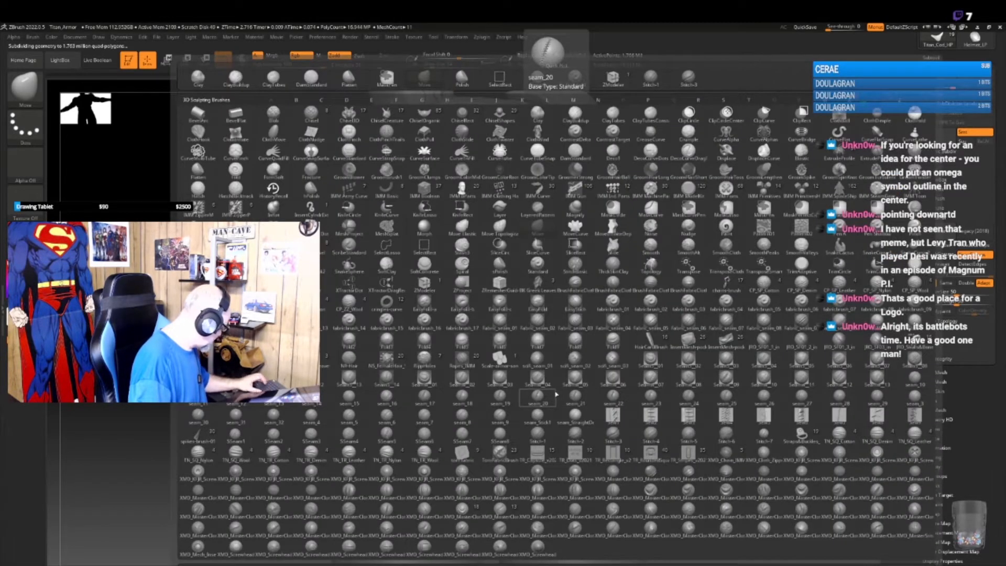
key(d)
key(s)
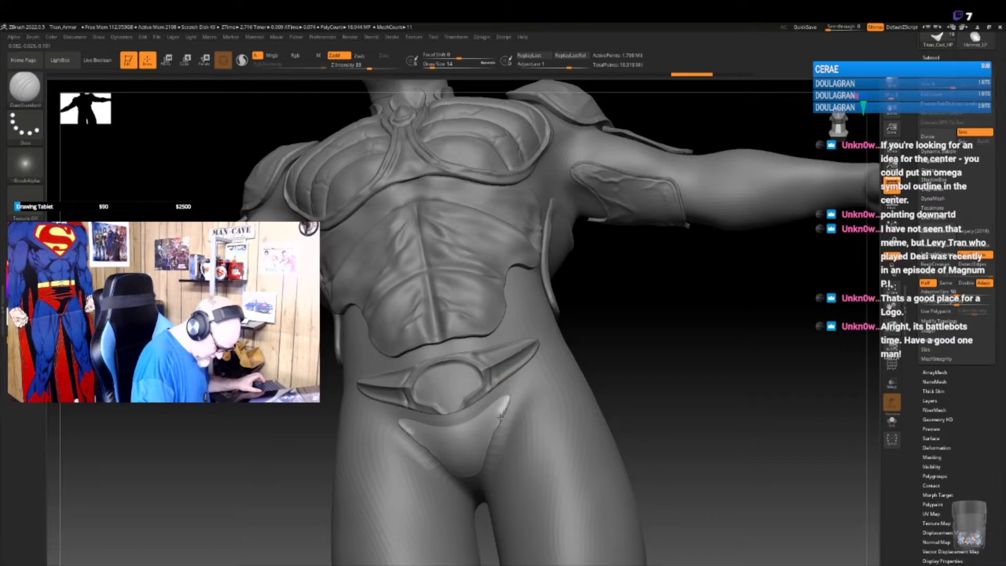
drag(493, 429, 483, 457)
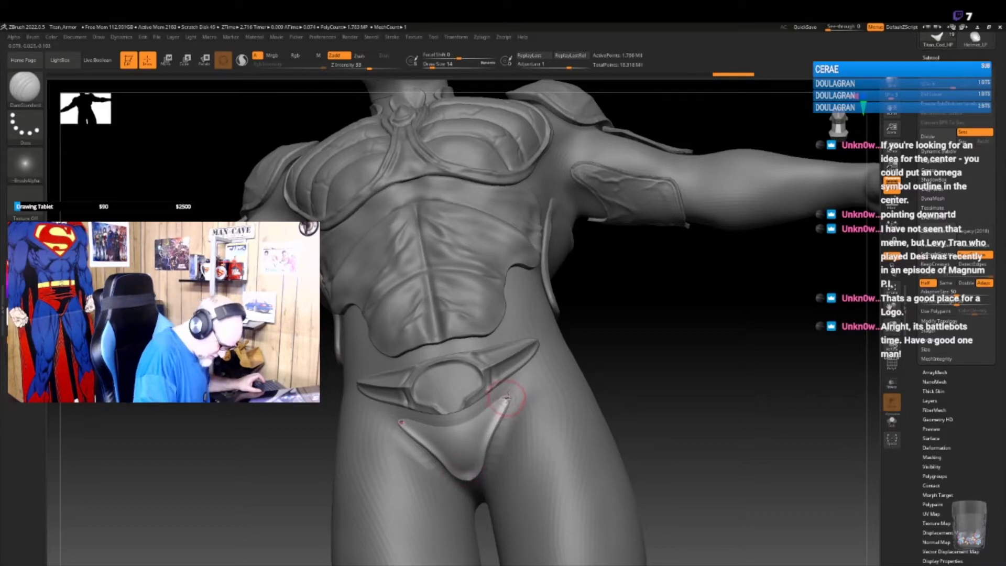
drag(501, 401, 447, 424)
drag(643, 375, 645, 345)
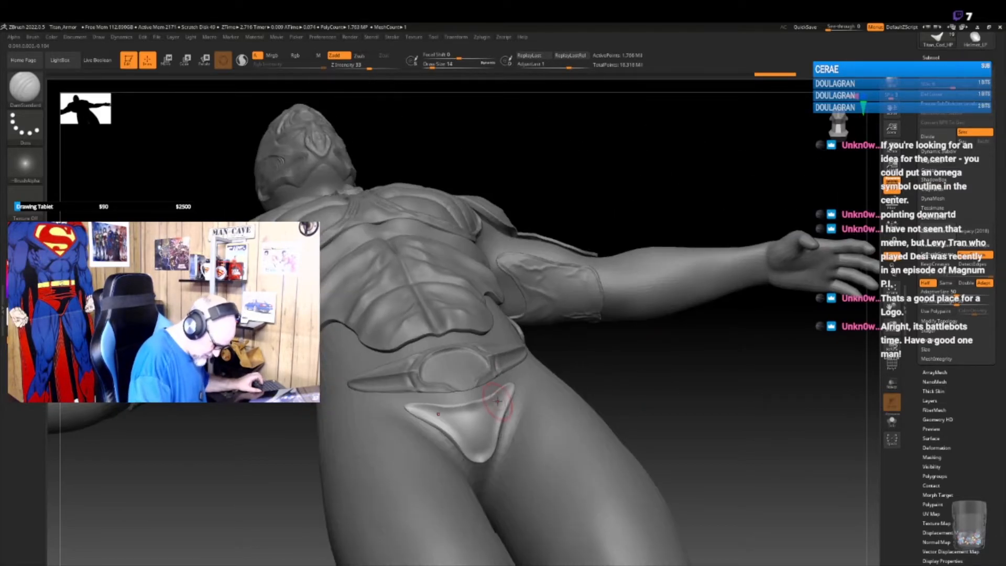
drag(492, 416, 480, 452)
mouse_move(608, 381)
mouse_down()
mouse_move(653, 382)
mouse_move(647, 394)
mouse_move(669, 377)
mouse_move(659, 362)
mouse_up()
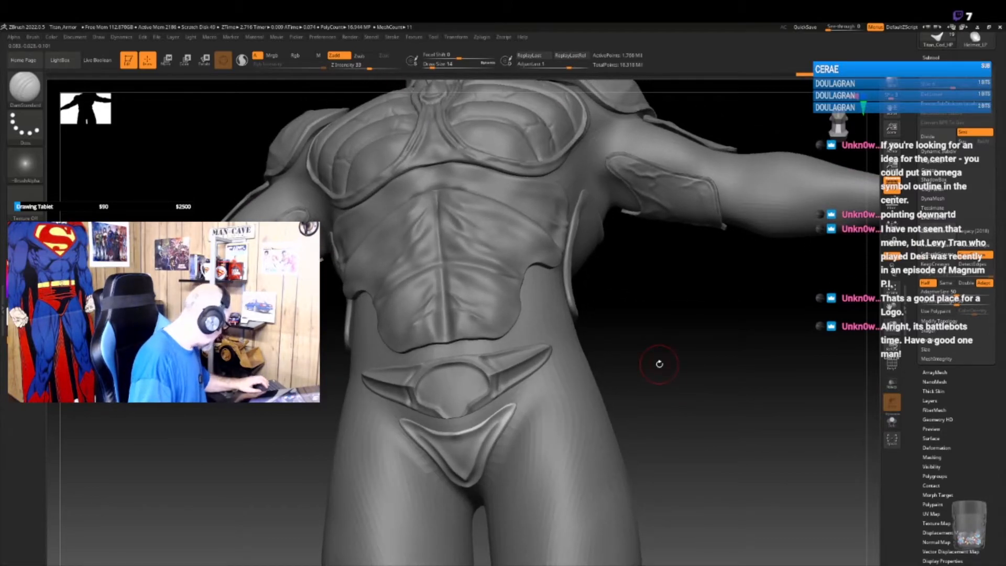
- Pick an XMD Master Cloth brush with a DragRect stroke and stamp fold detail onto the crotch piece
key(b)
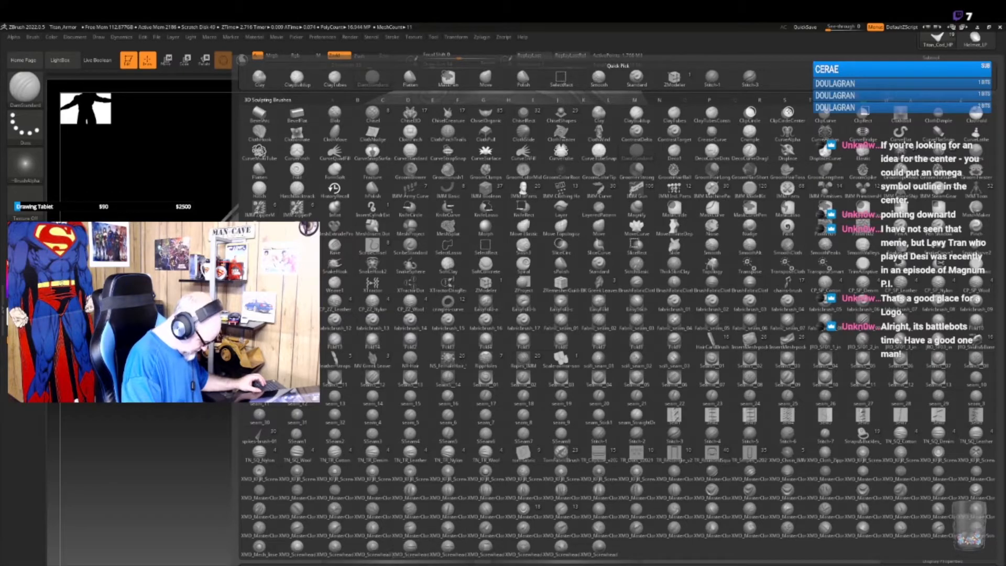
click(598, 524)
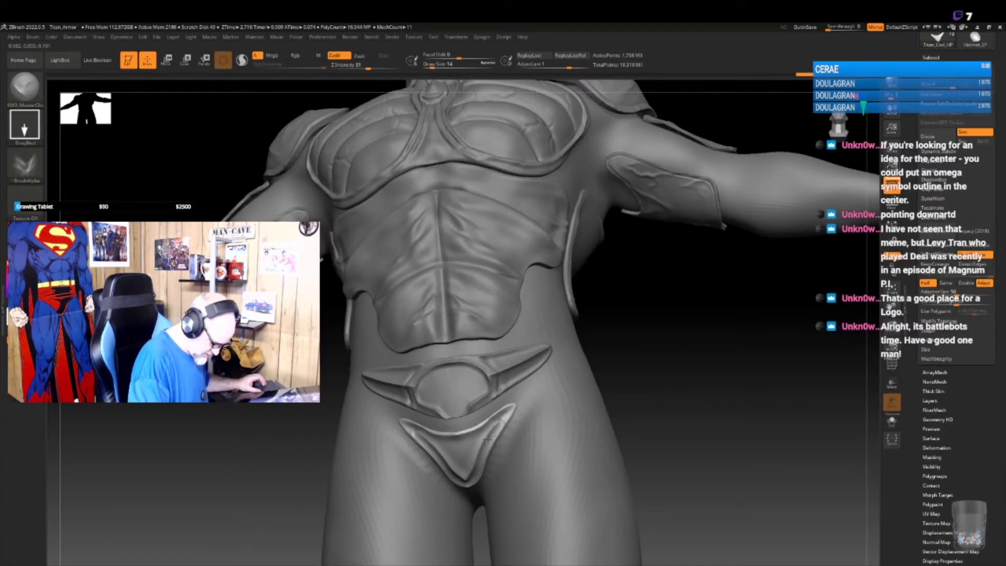
drag(608, 406, 626, 362)
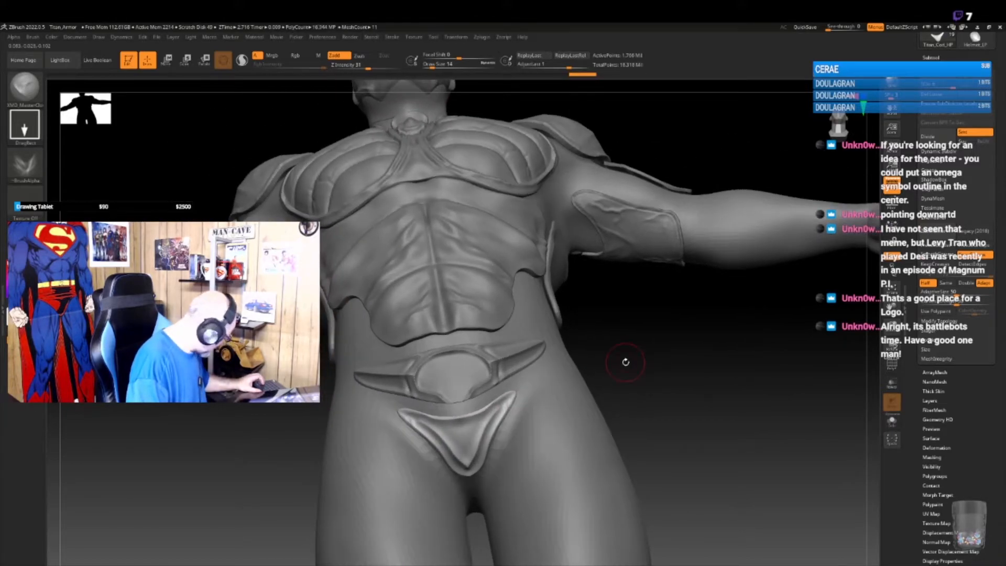
drag(459, 431, 463, 446)
drag(622, 415, 631, 391)
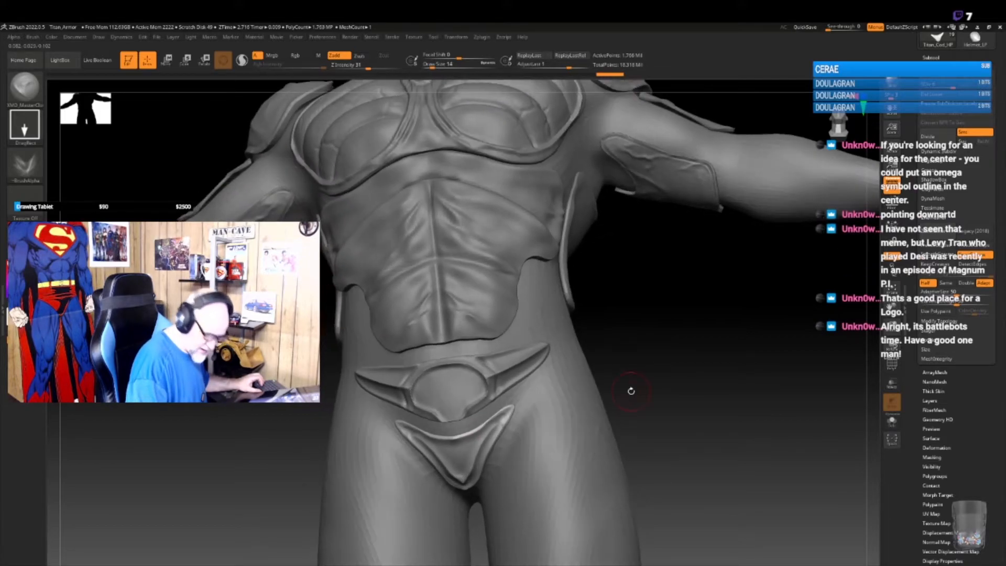
- Make the belt piece the active subtool and stamp several folds across its central disc with the XMD brush
click(931, 57)
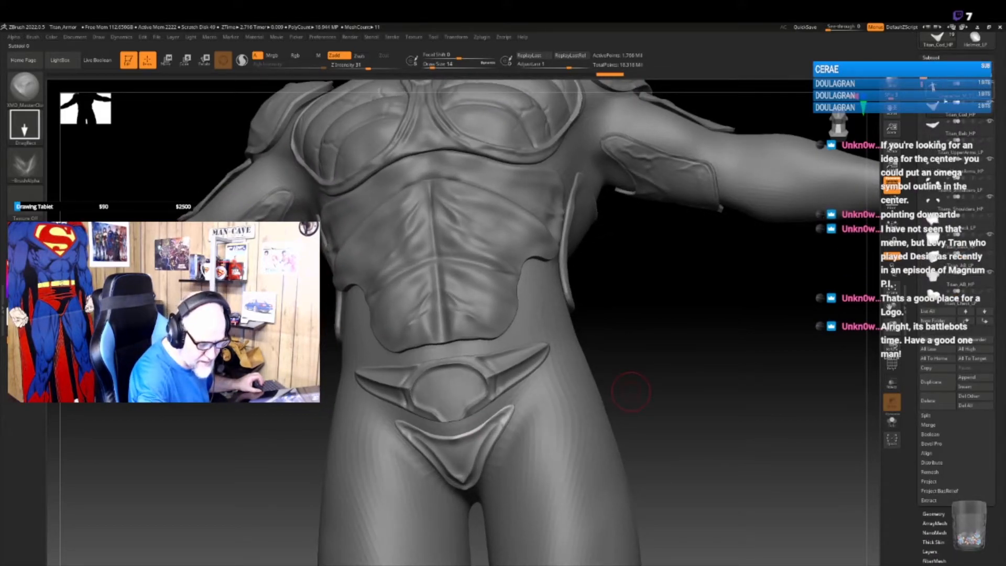
alt+click(536, 352)
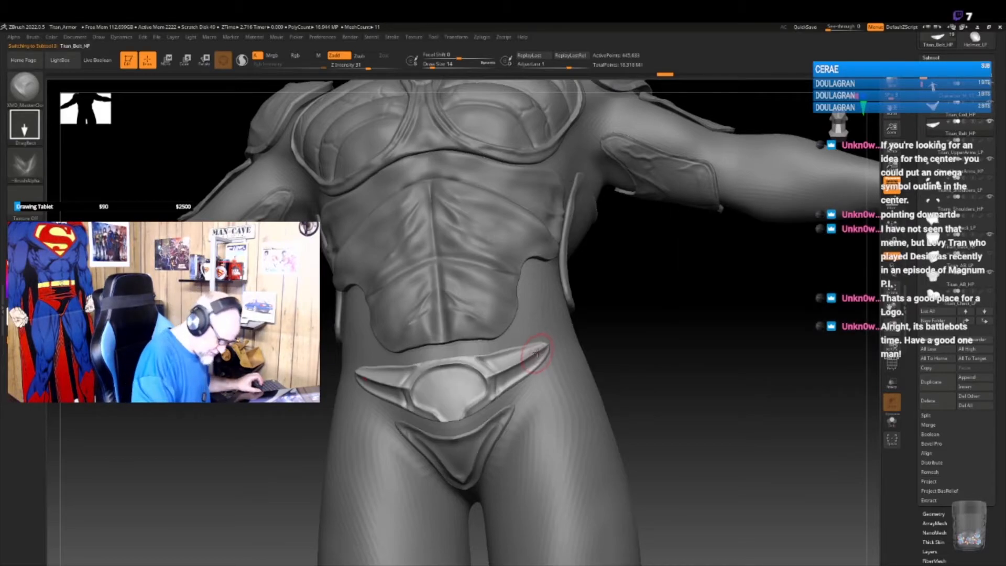
drag(606, 351, 592, 352)
drag(464, 412, 461, 368)
drag(598, 349, 597, 352)
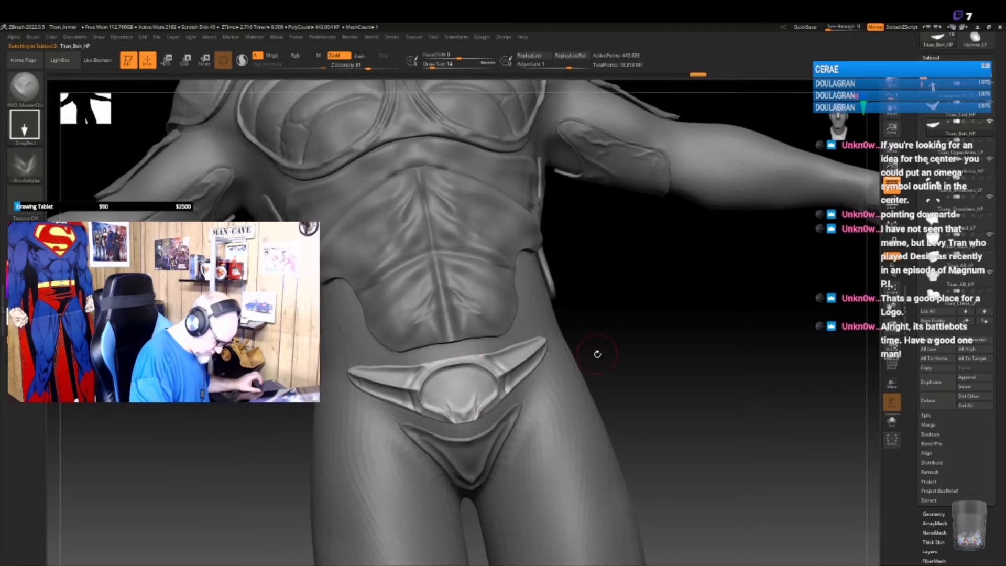
drag(508, 386, 449, 401)
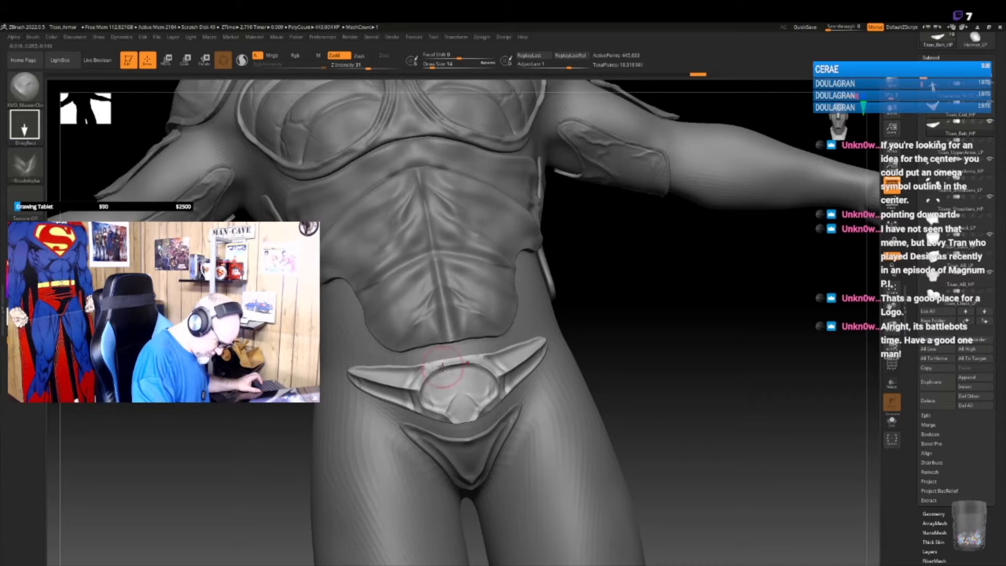
drag(624, 353, 622, 355)
mouse_move(483, 387)
mouse_down()
mouse_move(458, 376)
mouse_move(466, 423)
mouse_move(451, 373)
mouse_up()
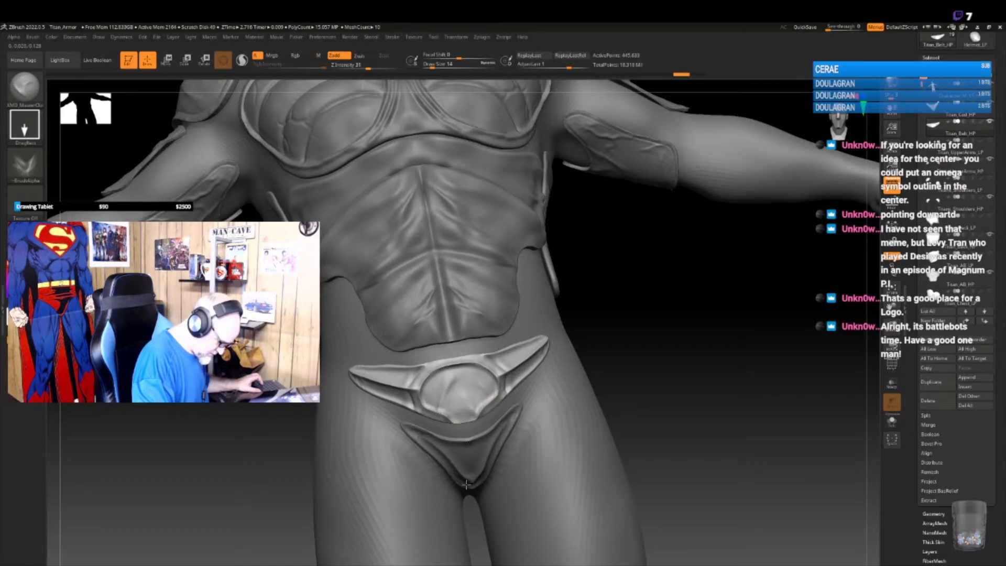
- Make Titan_Cod_HP the active subtool again and stamp a fold near the crotch piece's lower tip
drag(621, 405, 648, 382)
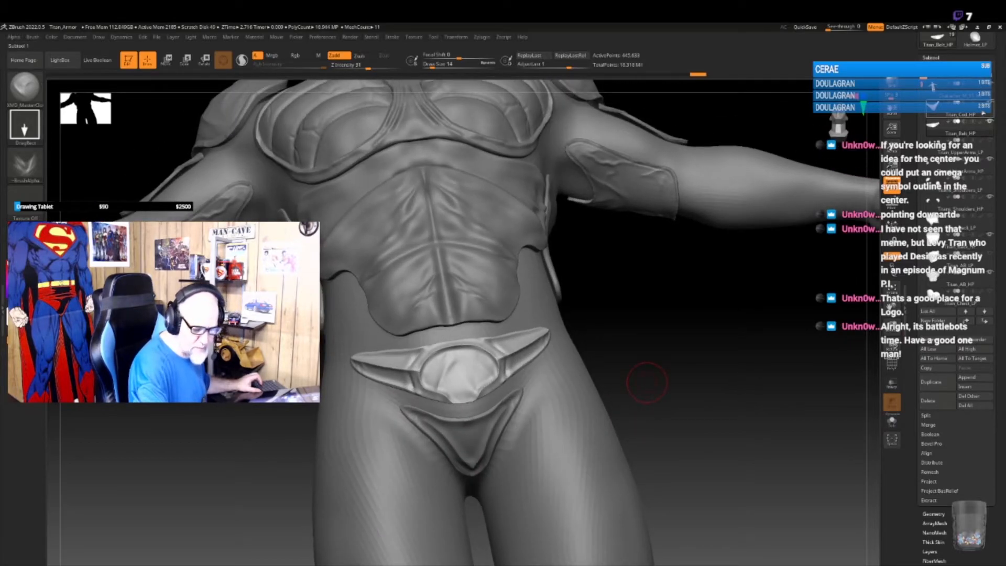
alt+click(470, 449)
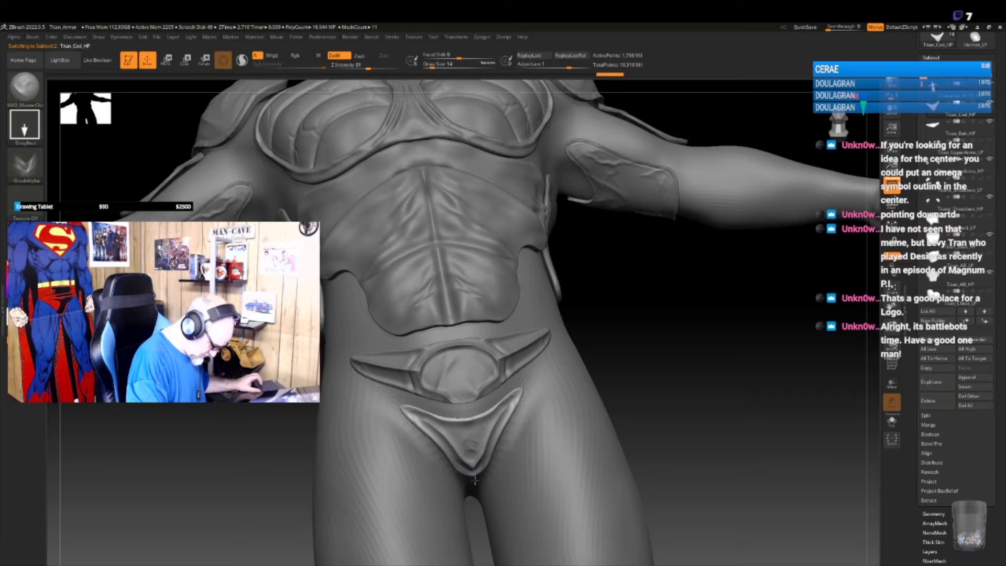
drag(645, 383, 638, 379)
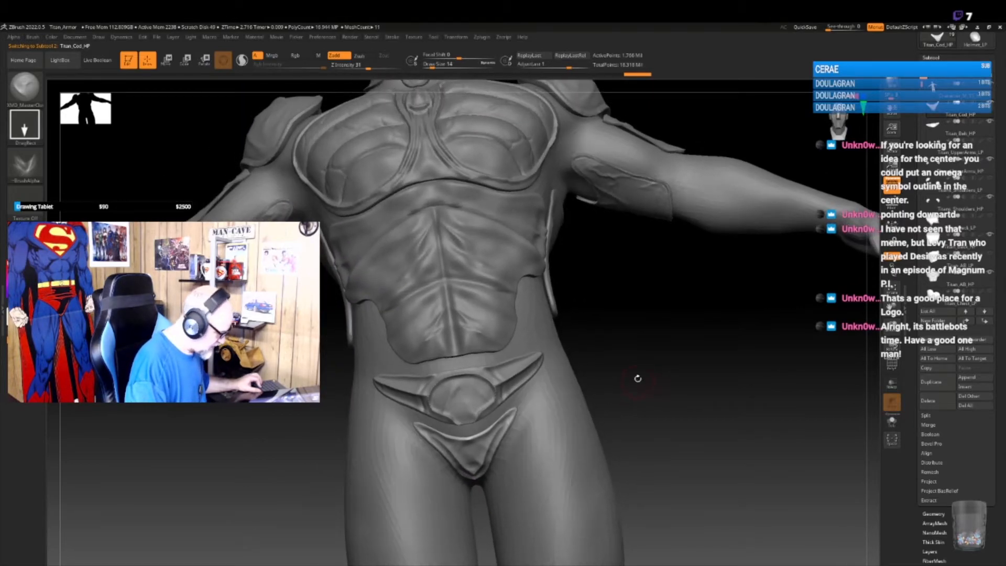
- Switch to the DamStandard brush and set its stroke to DragRect
key(b)
key(d)
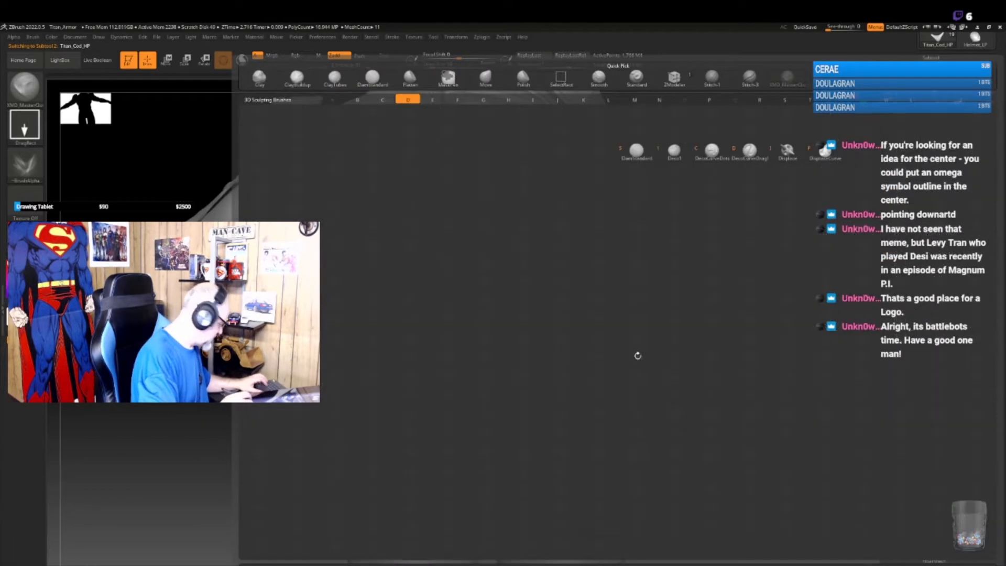
key(s)
click(21, 134)
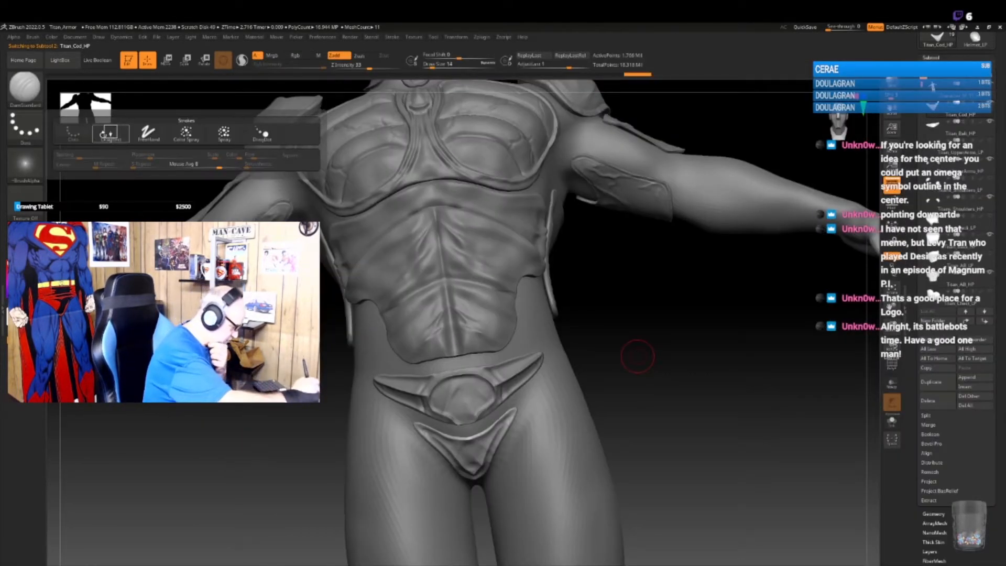
click(103, 134)
- Import all twelve vein alphas, Vein1.psd to Vein12.psd, from the 12VeinAlphas folder inside ZBrush_Brushes_Damstrong's Veins folder
click(30, 166)
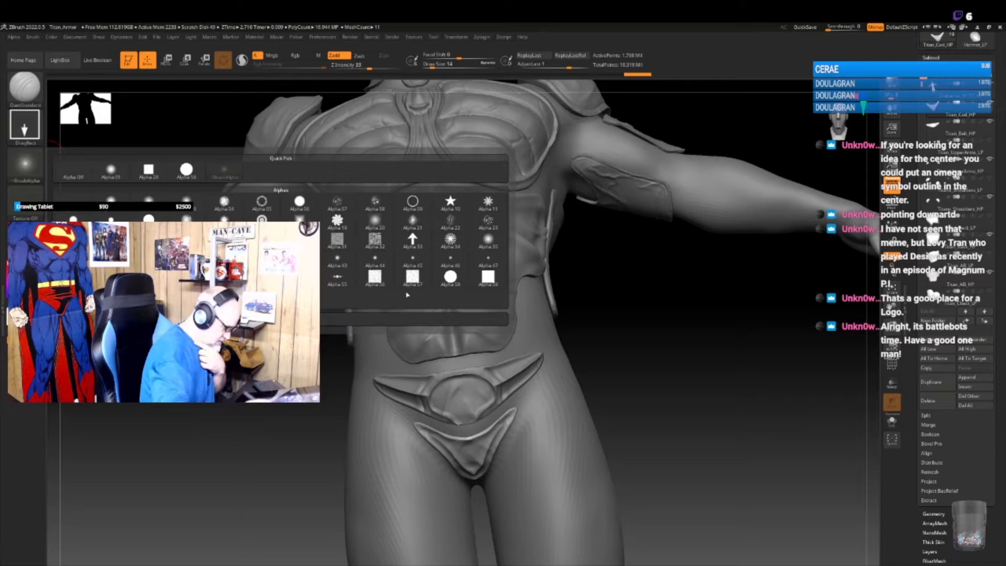
click(74, 319)
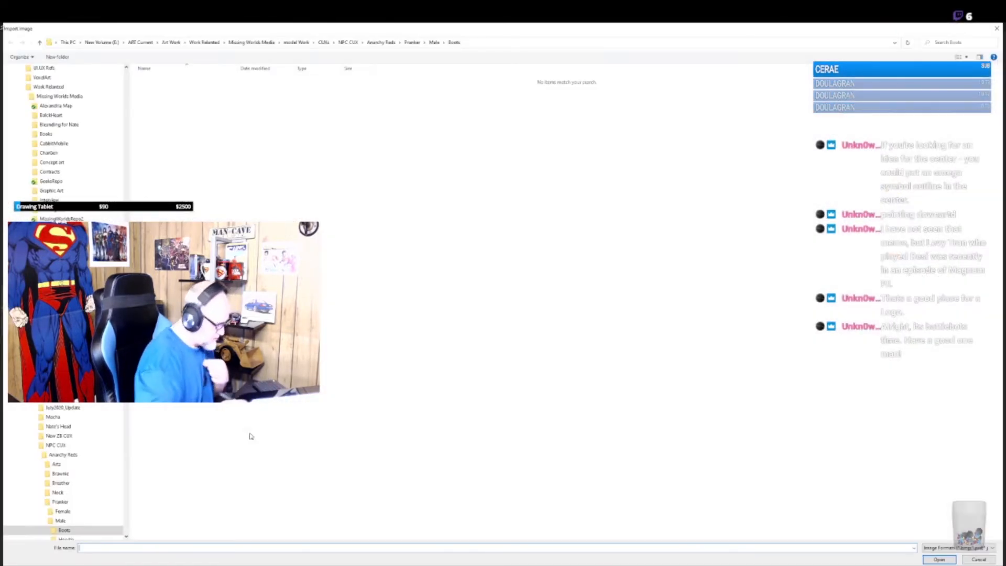
click(172, 41)
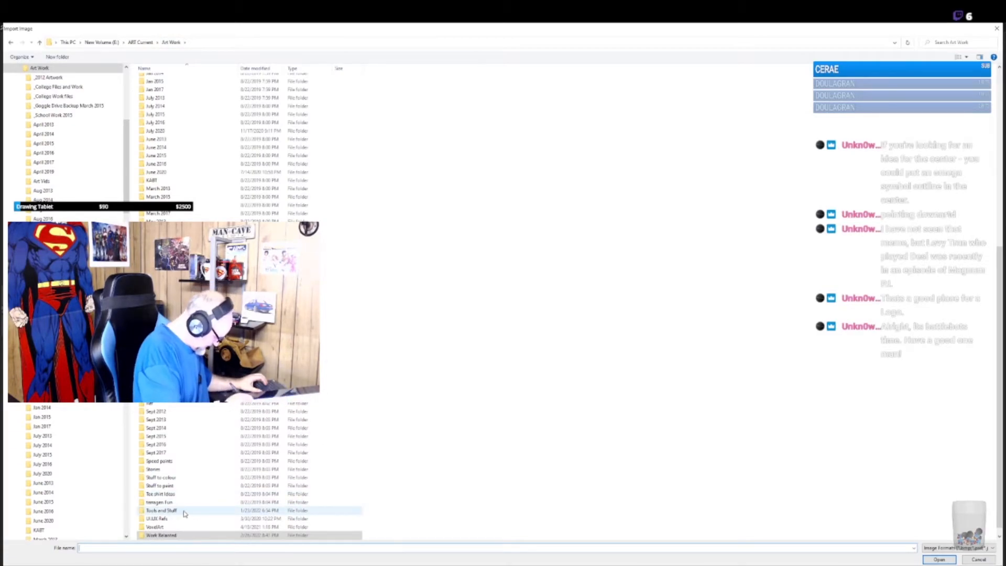
double_click(162, 510)
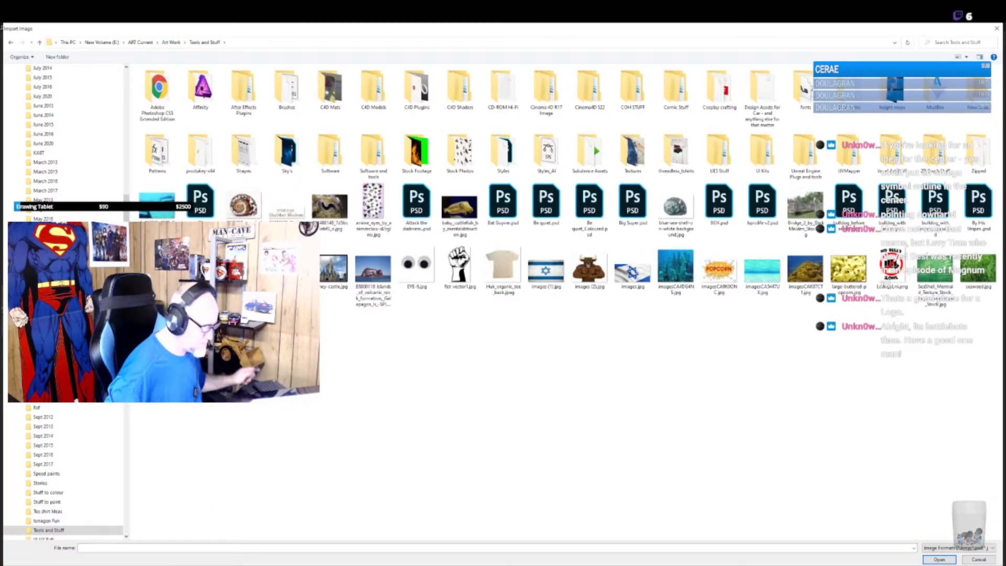
double_click(288, 89)
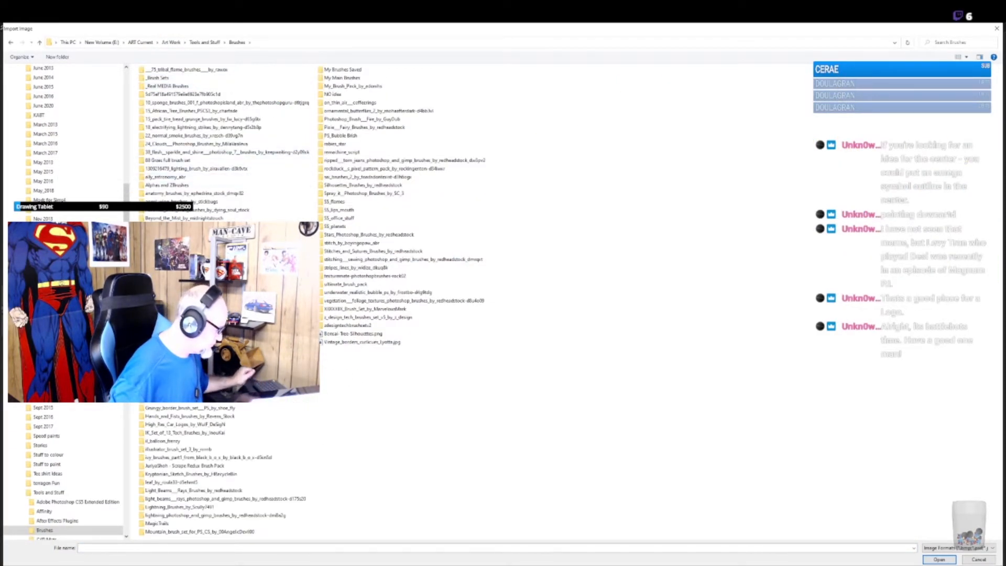
double_click(163, 185)
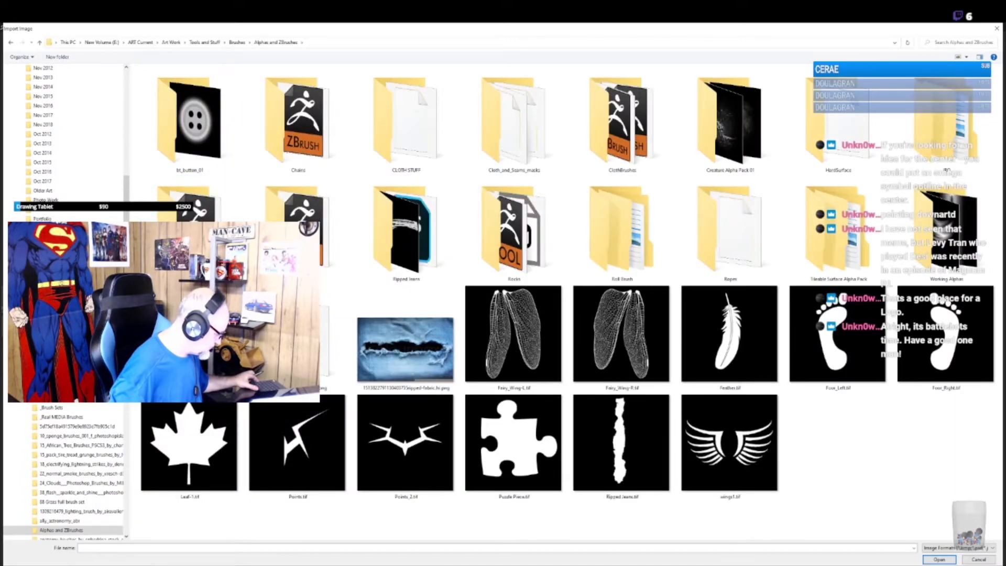
double_click(334, 338)
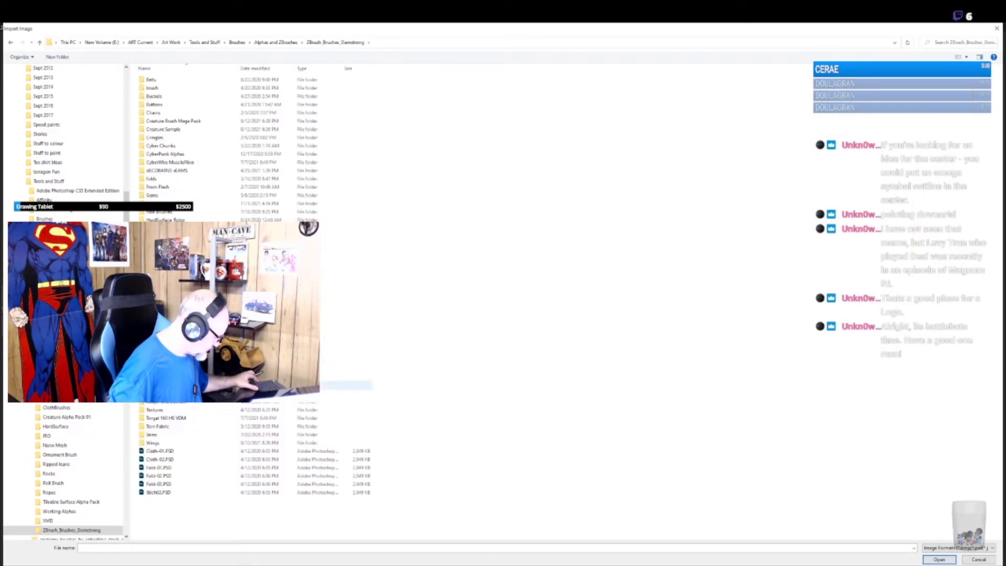
double_click(165, 432)
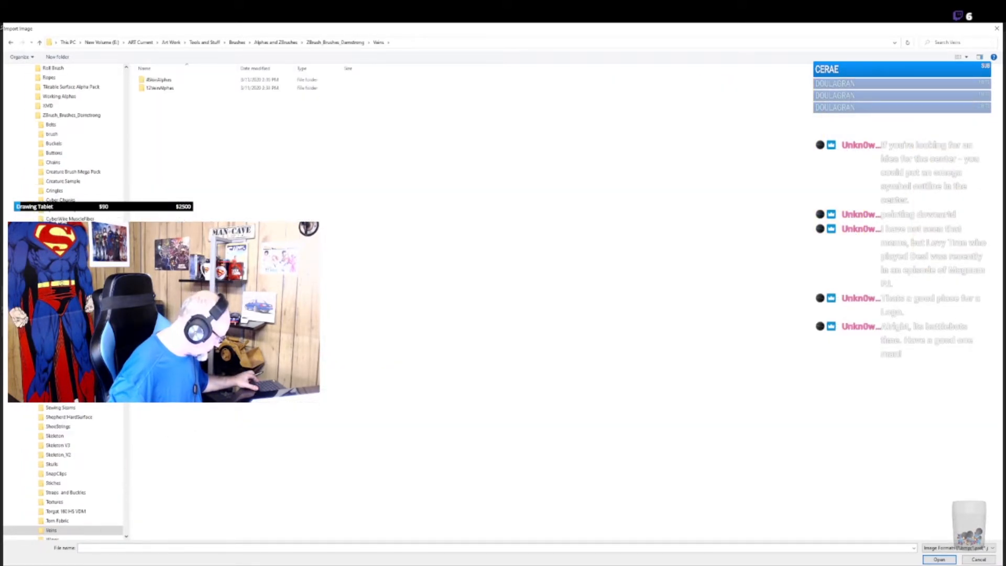
double_click(173, 90)
click(163, 96)
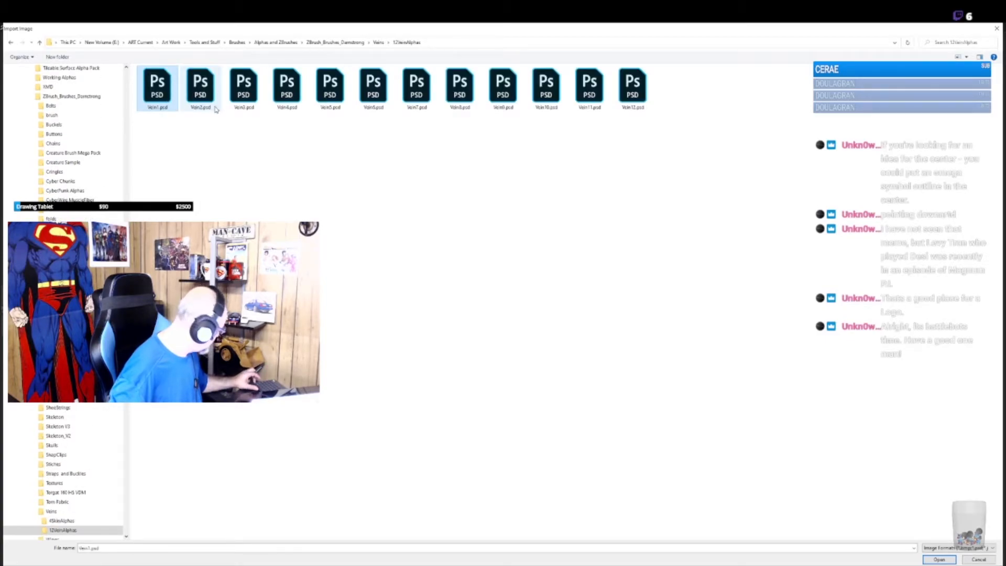
key(ctrl+a)
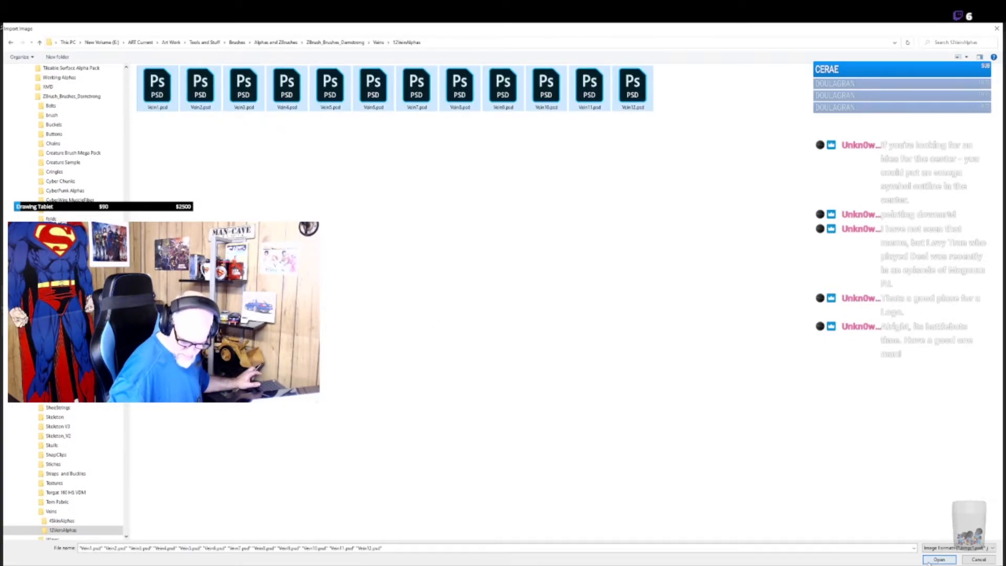
click(931, 560)
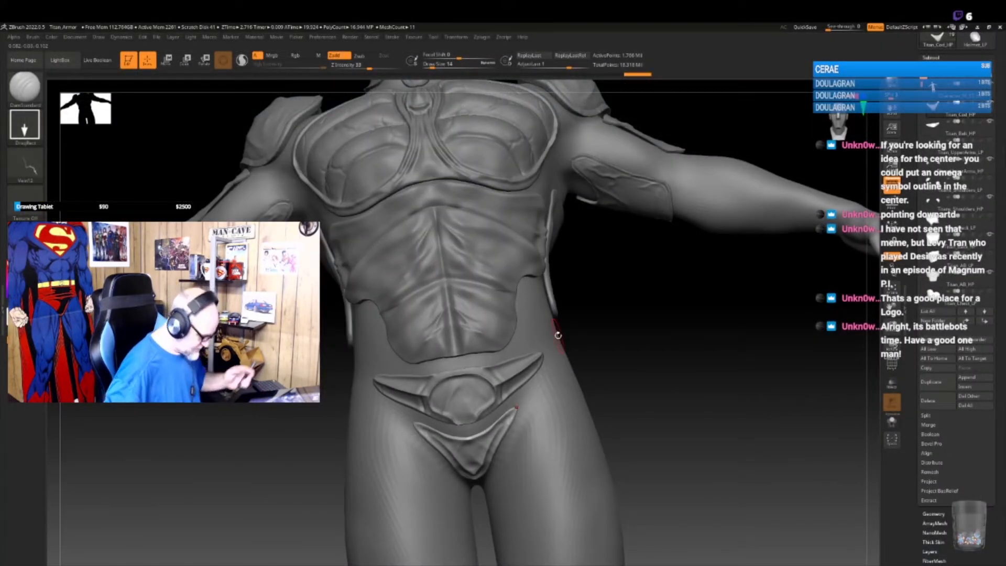
- Select one of the imported vein alphas and try stamping it onto the crotch piece's side
click(24, 165)
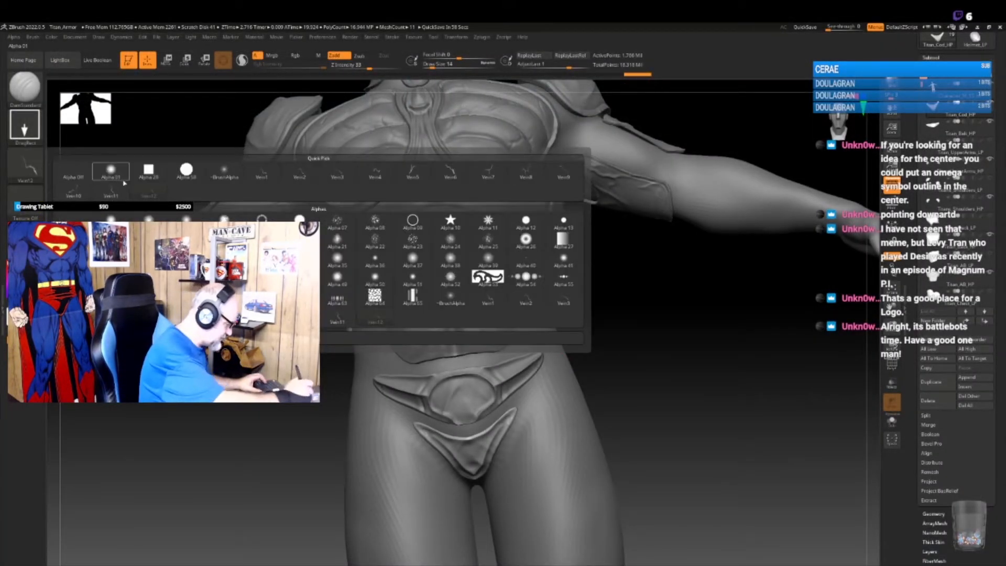
click(563, 300)
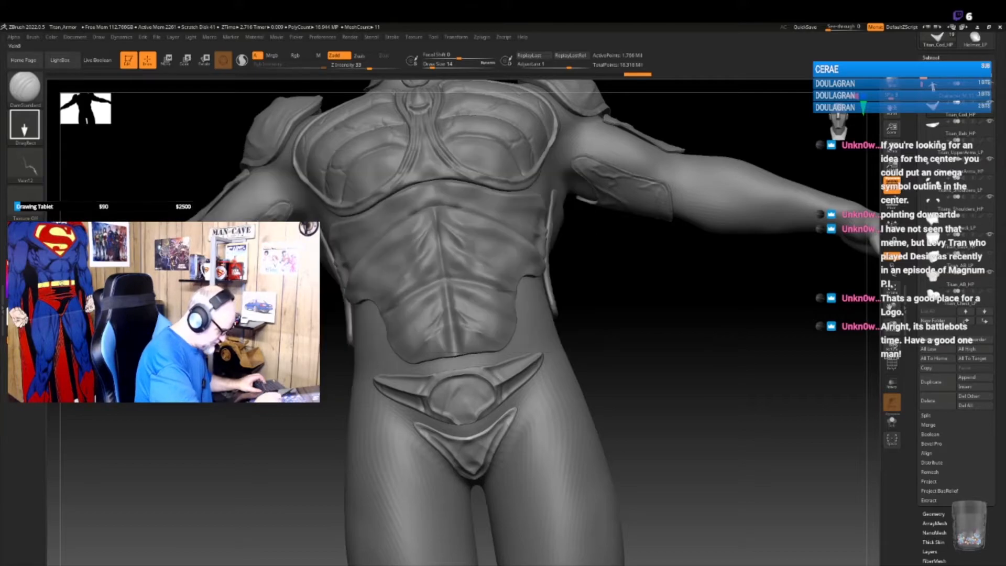
mouse_move(499, 479)
mouse_down()
mouse_move(501, 445)
mouse_move(490, 437)
mouse_move(507, 430)
mouse_move(487, 462)
mouse_up()
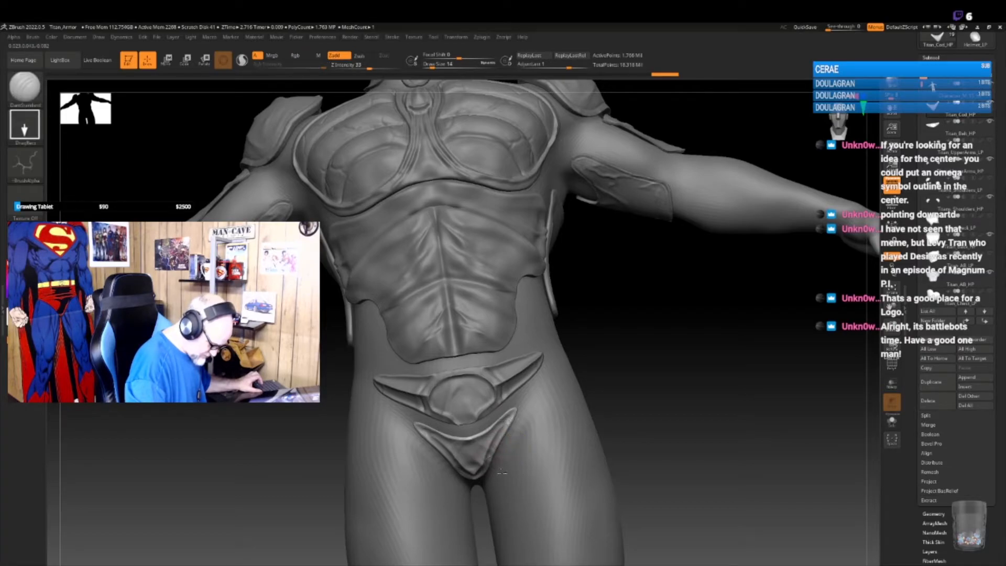
key(ctrl+z)
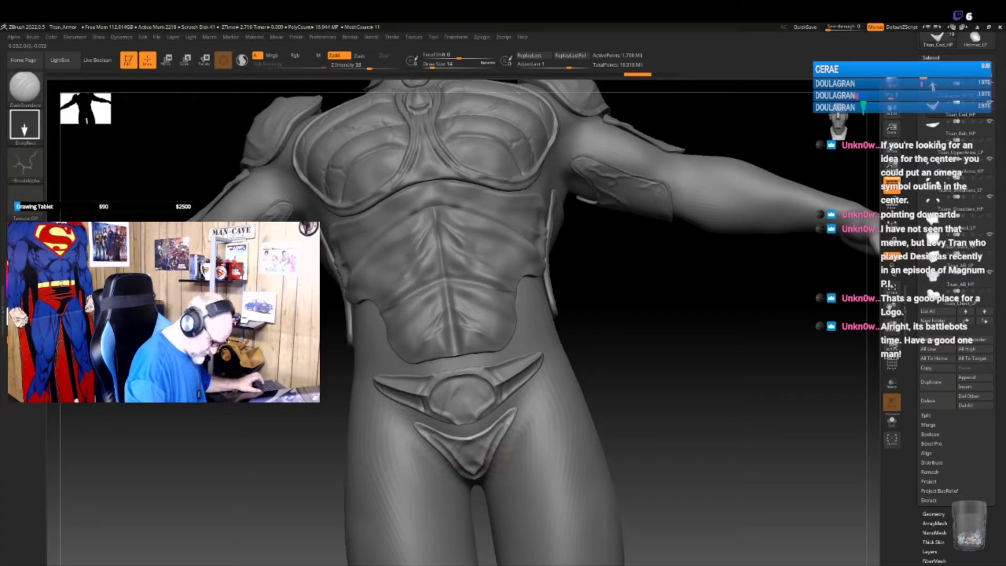
- Lower the DamStandard brush's Z Intensity and stamp subtler vein detail onto the crotch piece
shift+drag(502, 451, 505, 461)
mouse_move(616, 411)
alt+mouse_down()
mouse_move(624, 405)
mouse_move(557, 460)
alt+mouse_up()
key(space)
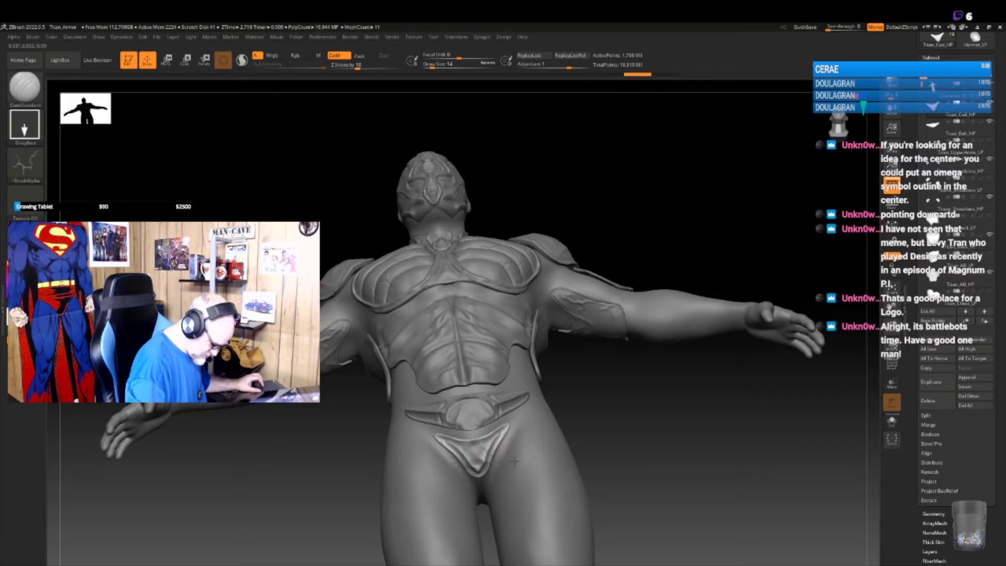
key(space)
drag(647, 377, 648, 389)
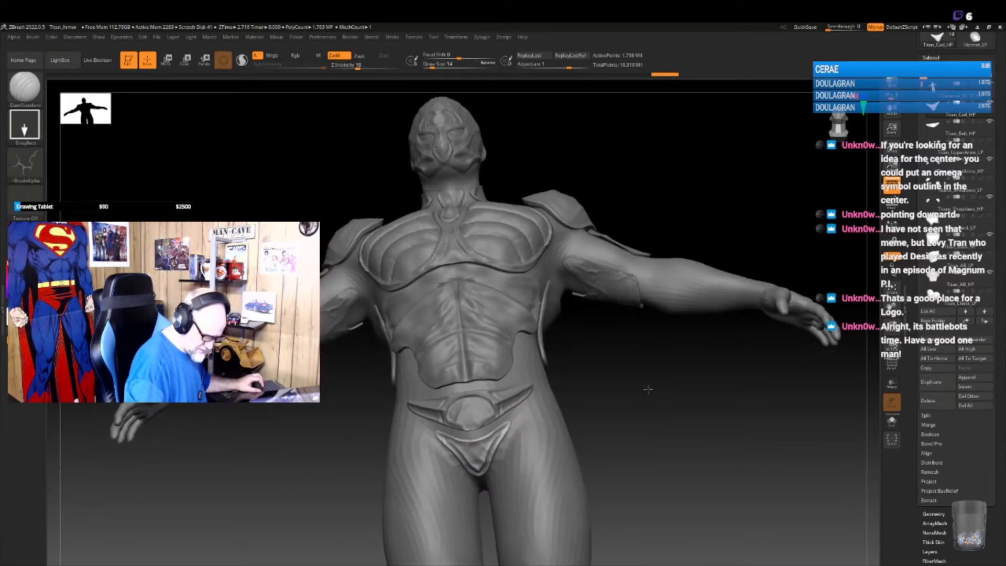
- Make the belt piece the active subtool and stamp vein detail over it with the DamStandard brush
key(alt+Down)
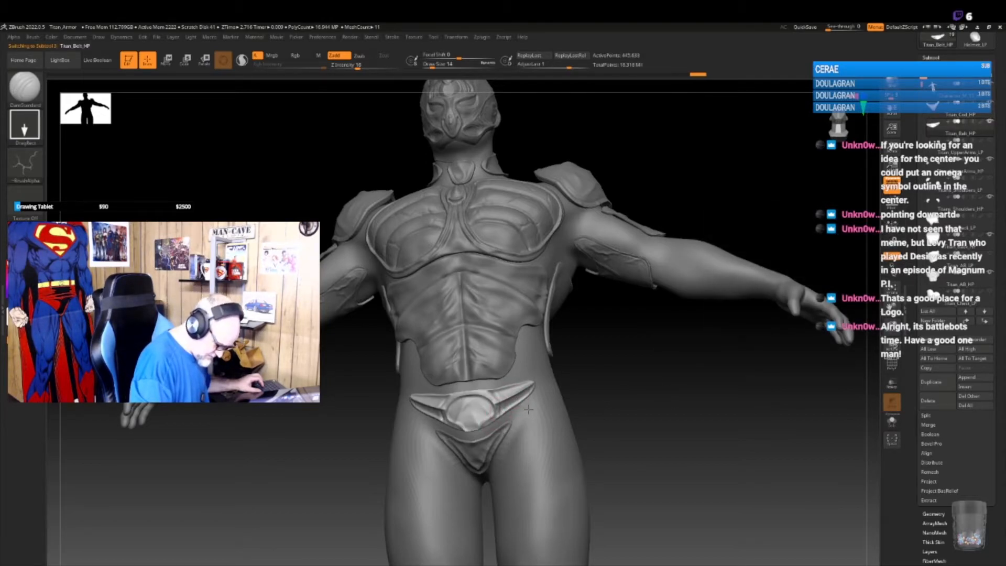
drag(599, 366, 597, 382)
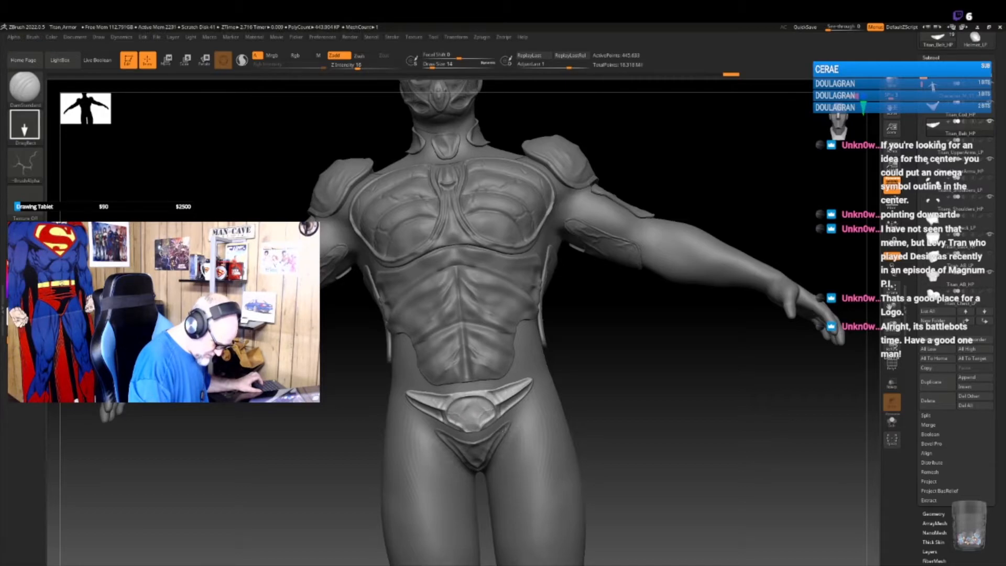
drag(583, 399, 609, 433)
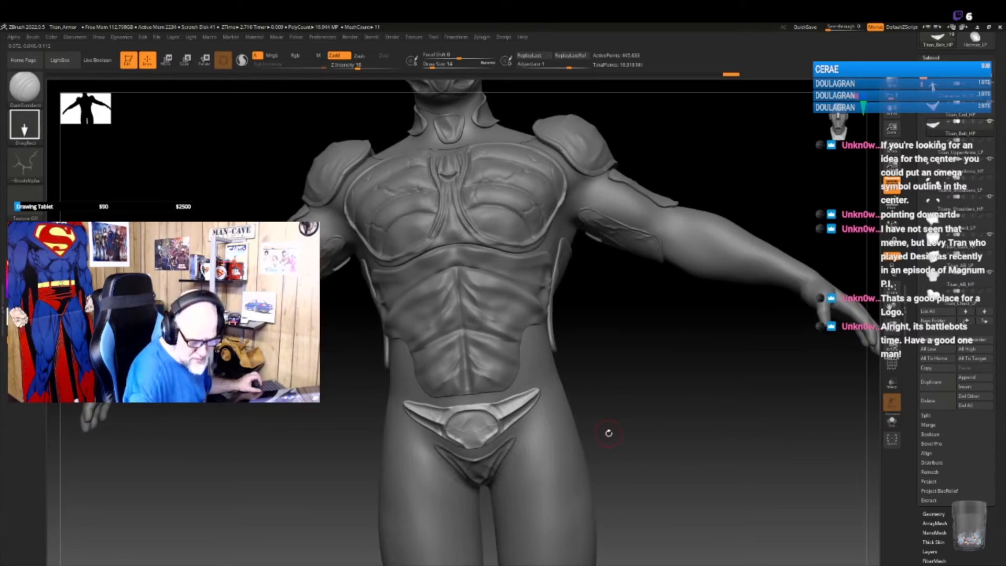
- Make the abdominal armor piece the active subtool and stamp vein detail near its lower side with the DamStandard brush
click(959, 284)
drag(628, 418, 616, 394)
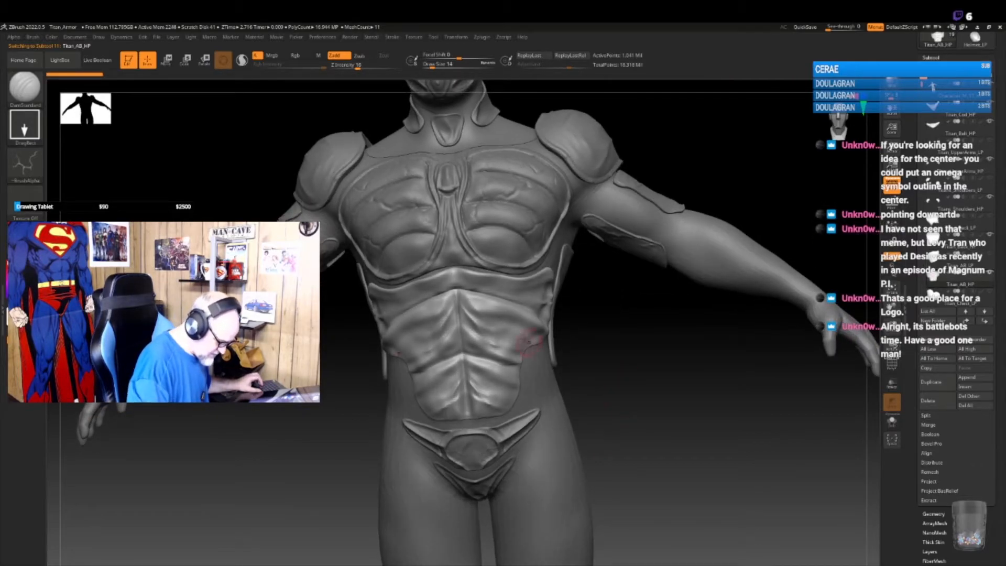
mouse_move(519, 378)
mouse_down()
mouse_move(484, 394)
mouse_move(496, 399)
mouse_up()
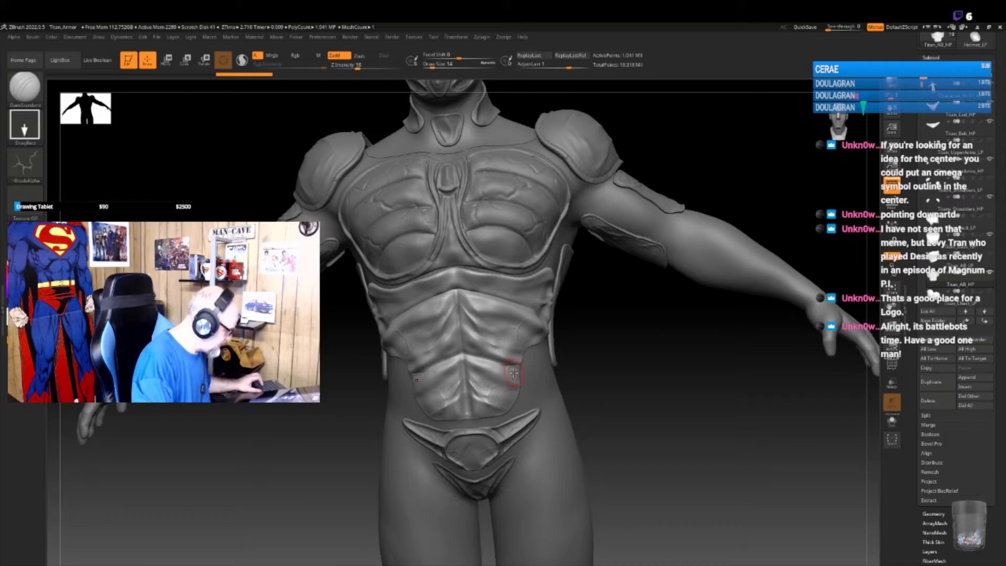
- Switch to another imported vein alpha and stamp vein detail onto the abdominal armor
key(alt+a)
click(412, 171)
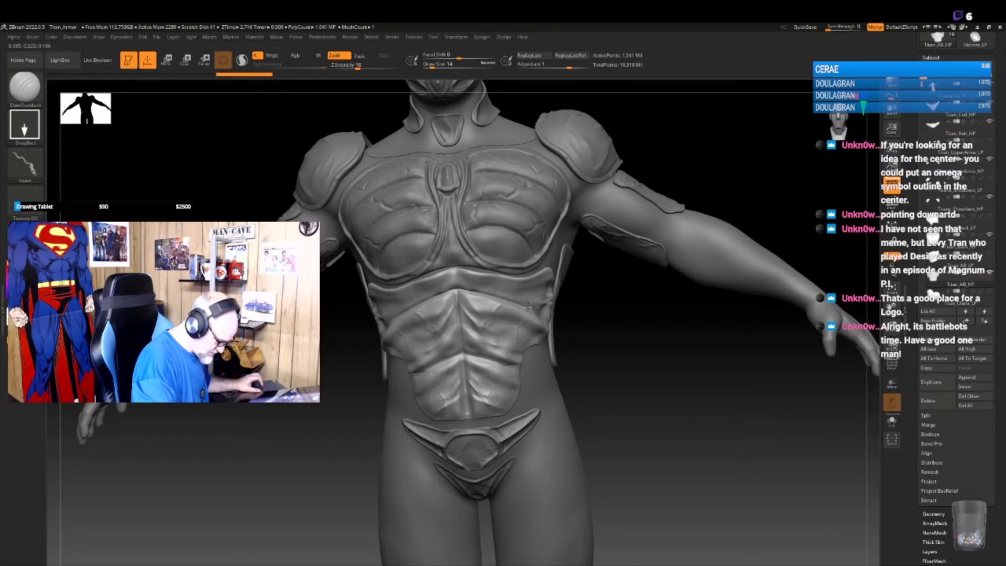
drag(606, 315, 561, 293)
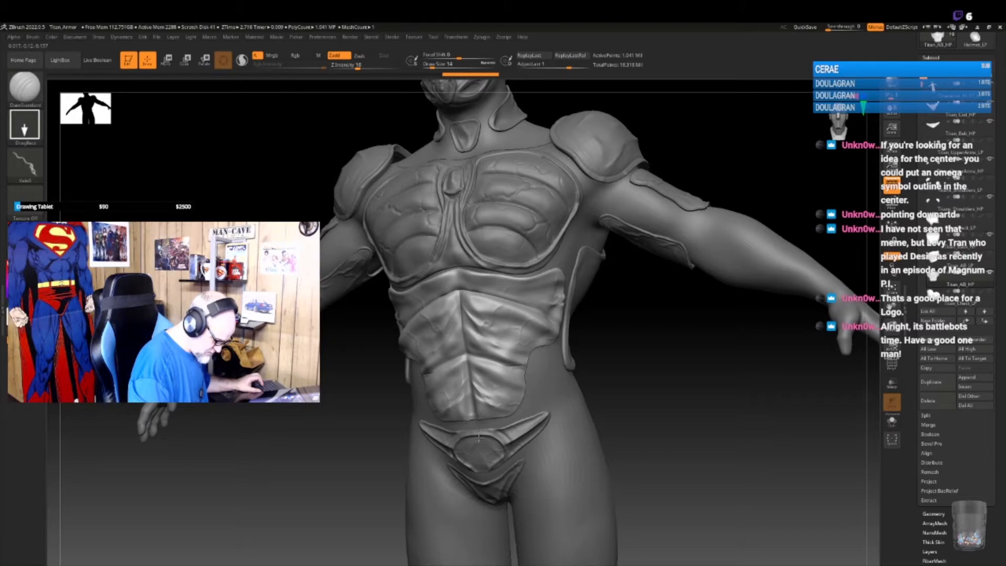
drag(495, 408, 497, 430)
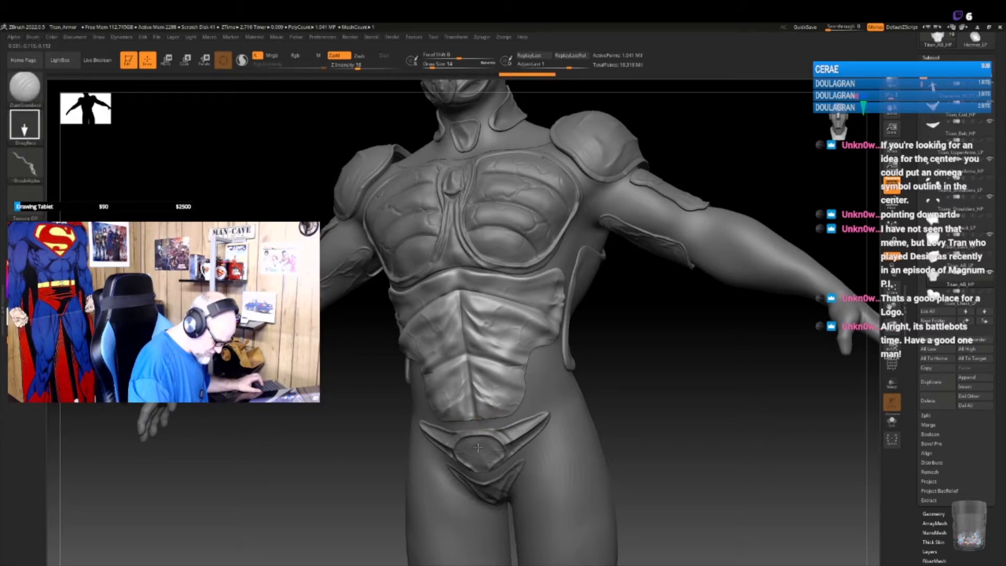
- Make the body the active subtool and mask a band across the lower back and hips, following the back armor's lower edge
mouse_move(640, 396)
mouse_down()
mouse_move(645, 404)
mouse_move(581, 406)
mouse_move(651, 393)
mouse_move(652, 409)
mouse_move(594, 431)
mouse_move(591, 442)
mouse_move(593, 422)
mouse_up()
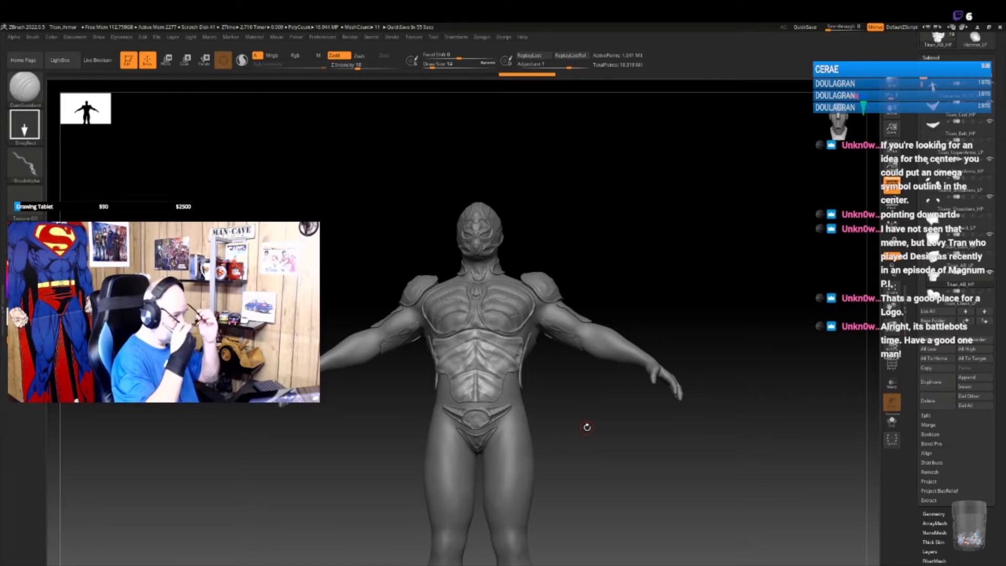
drag(587, 427, 635, 461)
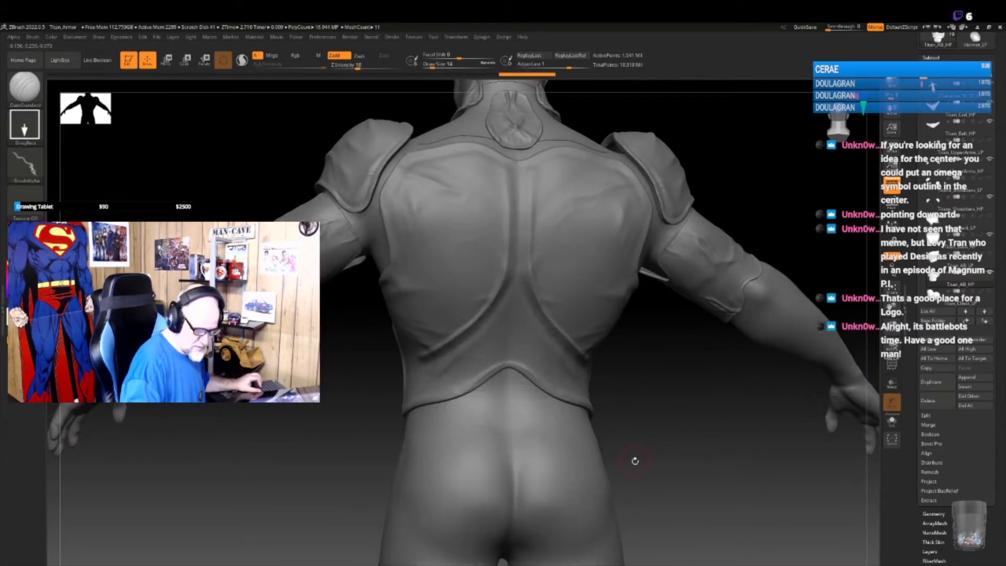
alt+click(633, 461)
drag(667, 428, 543, 445)
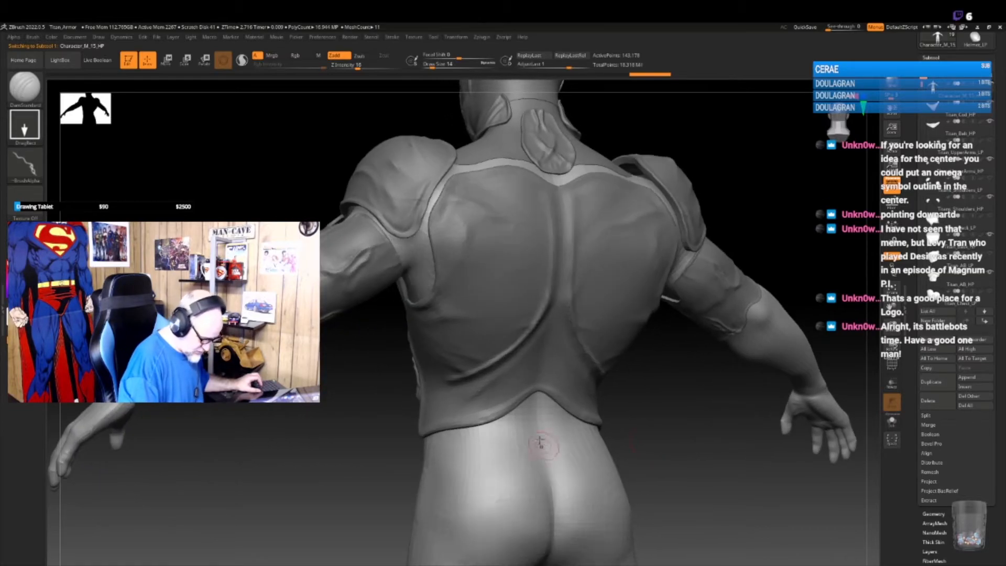
key(shift)
key(shift)
mouse_move(530, 427)
ctrl+mouse_down()
mouse_move(548, 420)
mouse_move(566, 432)
mouse_move(453, 459)
ctrl+mouse_up()
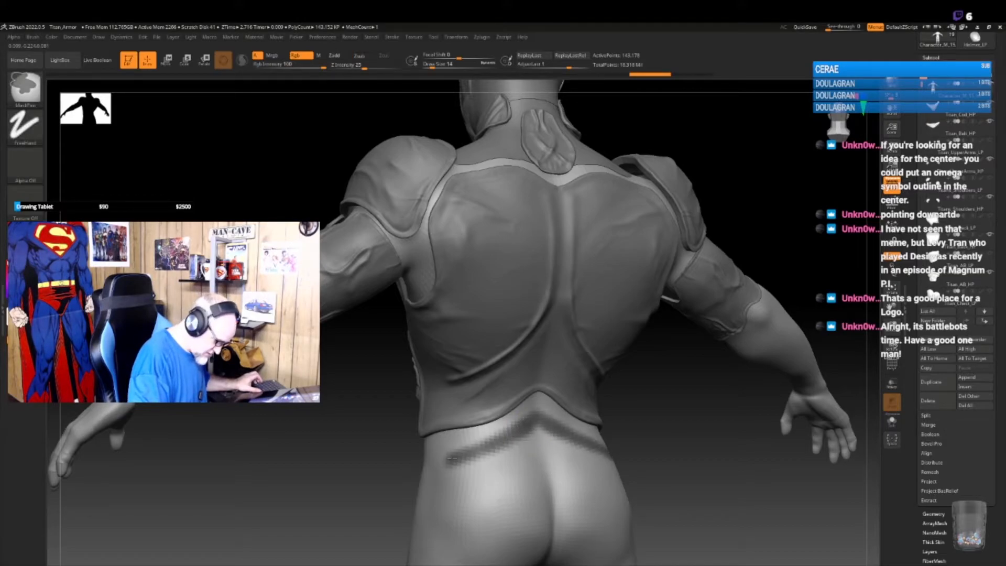
drag(653, 431, 705, 439)
mouse_move(497, 470)
ctrl+mouse_down()
mouse_move(459, 479)
mouse_move(490, 466)
ctrl+mouse_up()
mouse_move(655, 462)
mouse_down()
mouse_move(597, 434)
mouse_move(607, 485)
mouse_move(602, 454)
mouse_move(553, 494)
mouse_move(512, 504)
mouse_move(587, 452)
mouse_move(516, 491)
mouse_up()
mouse_move(727, 441)
mouse_down()
mouse_move(556, 510)
mouse_move(505, 514)
mouse_move(527, 497)
mouse_move(492, 484)
mouse_move(489, 521)
mouse_up()
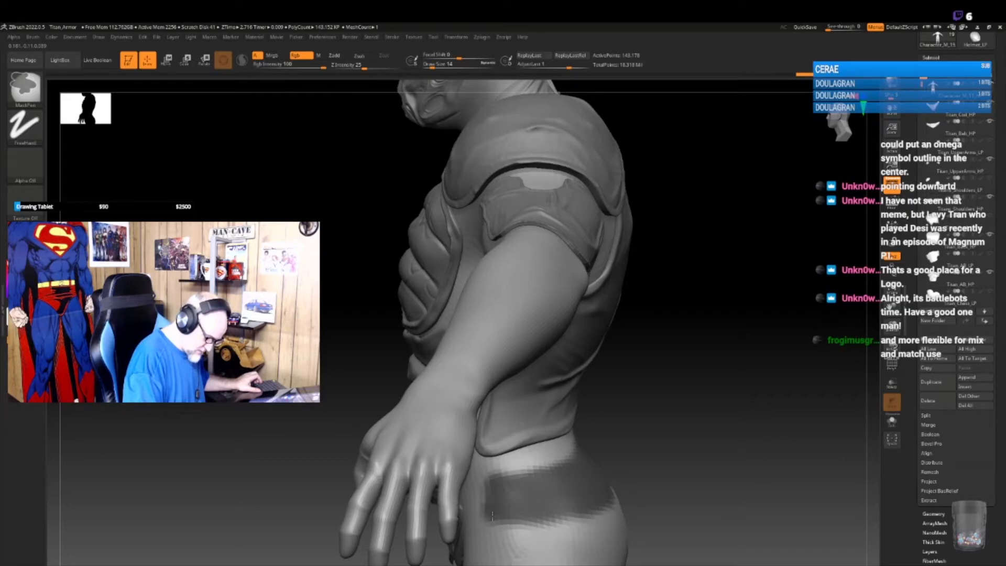
- Extend the mask around the side of the hip toward the front of the body
mouse_move(687, 448)
mouse_down()
mouse_move(702, 438)
mouse_move(700, 406)
mouse_up()
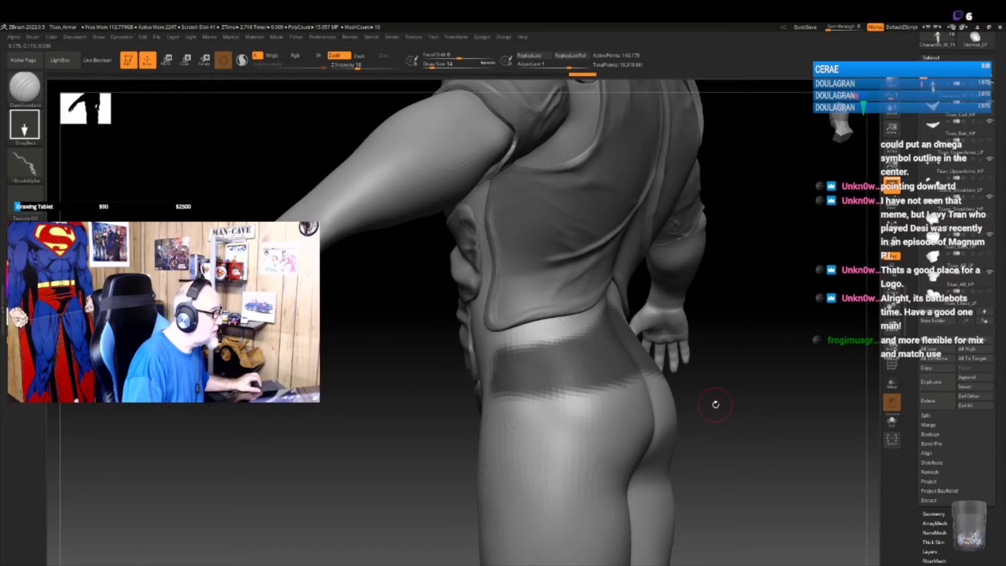
mouse_move(729, 401)
mouse_down()
mouse_move(741, 400)
mouse_move(732, 395)
mouse_up()
drag(654, 433, 643, 420)
mouse_move(464, 350)
ctrl+mouse_down()
mouse_move(464, 366)
mouse_move(498, 399)
mouse_move(492, 356)
mouse_move(466, 346)
mouse_move(498, 408)
mouse_move(502, 398)
ctrl+mouse_up()
drag(676, 429, 581, 454)
mouse_move(716, 411)
mouse_down()
mouse_move(677, 419)
mouse_move(688, 408)
mouse_up()
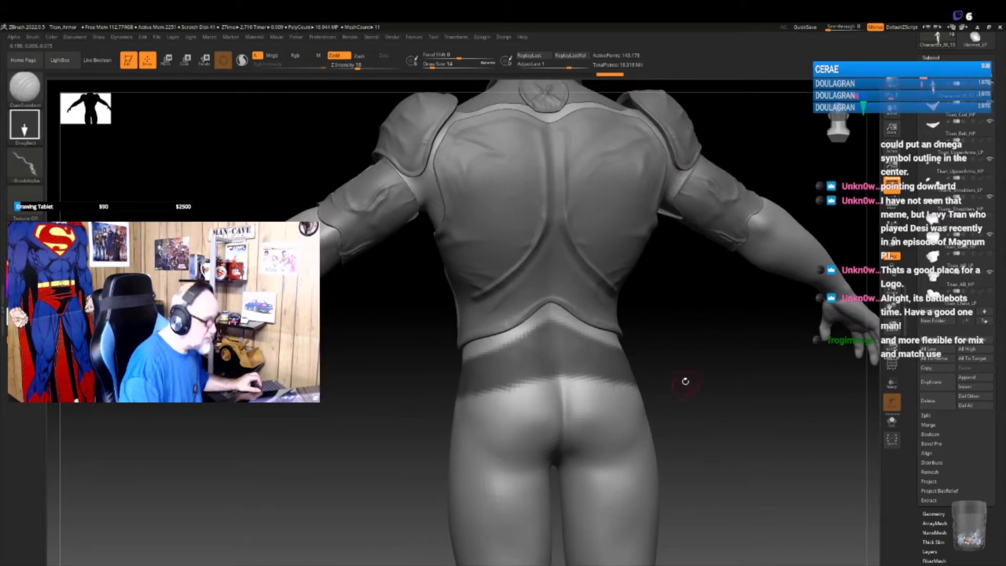
- Extract the masked waist band as a new armor piece and remesh it with ZRemesher
drag(655, 369, 602, 419)
click(481, 37)
click(541, 145)
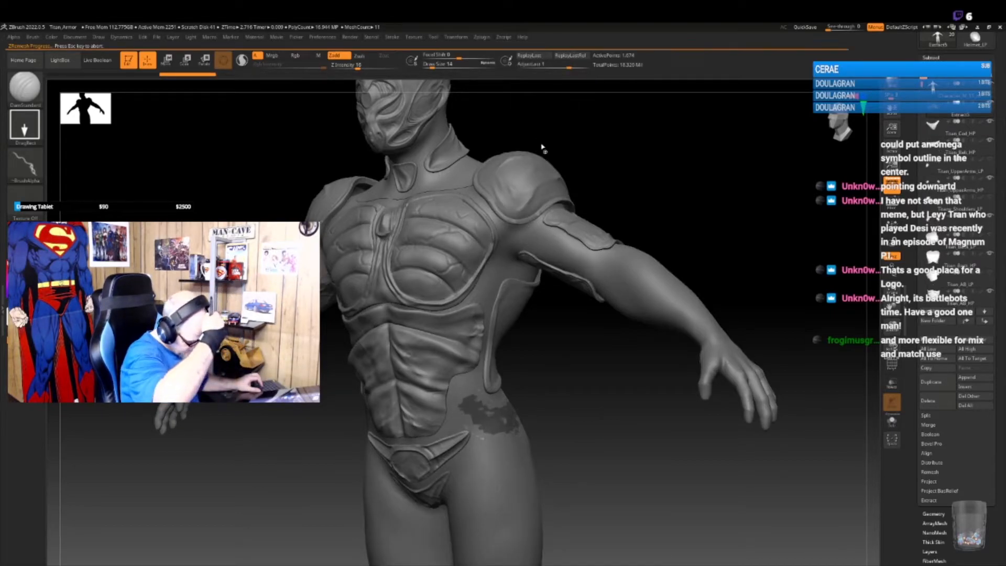
drag(613, 479, 599, 490)
- Shape the new waist piece's front hip section with the Move brush, fitting its edges between the abdominal armor and the belt
key(b)
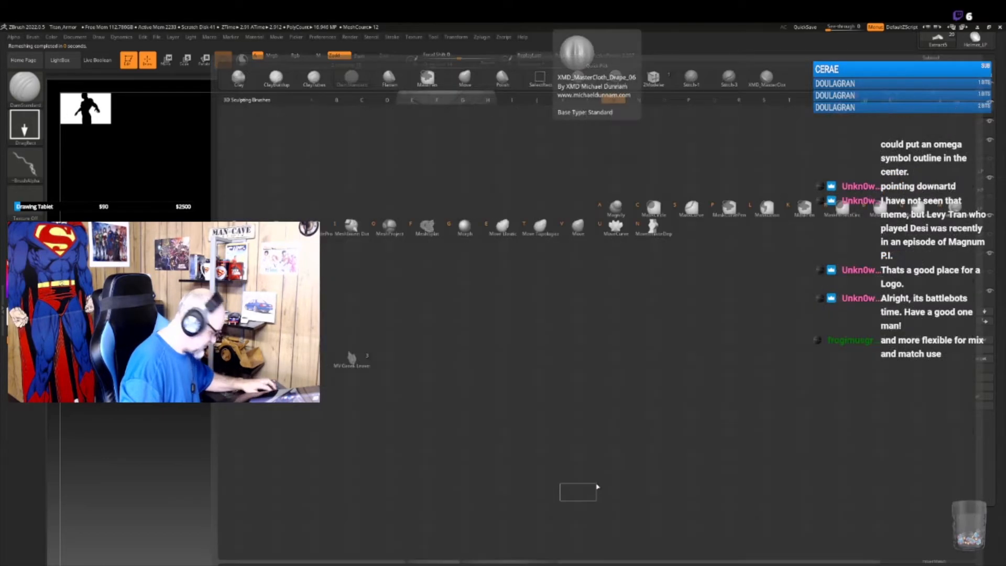
key(m)
key(v)
drag(651, 467, 630, 456)
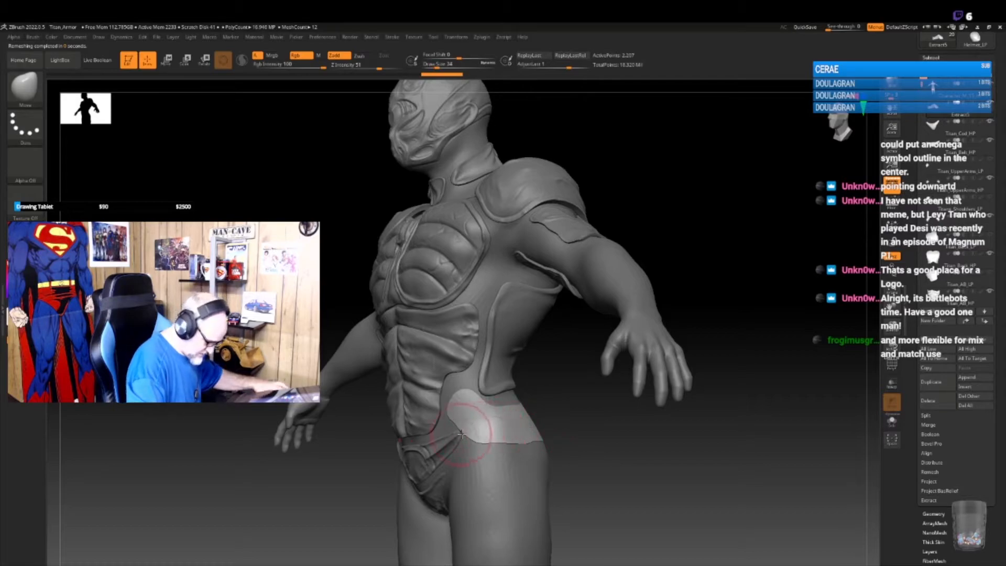
key(bracketright)
key(bracketright)
mouse_move(471, 426)
mouse_down()
mouse_move(471, 394)
mouse_move(485, 392)
mouse_move(449, 412)
mouse_up()
mouse_move(568, 429)
mouse_down()
mouse_move(461, 424)
mouse_move(499, 399)
mouse_move(466, 404)
mouse_up()
drag(538, 389, 579, 383)
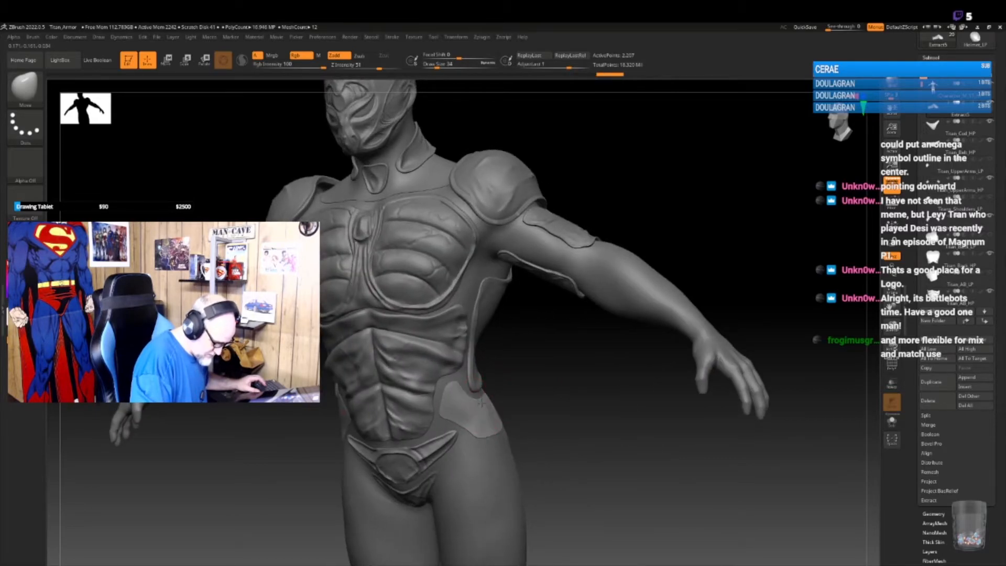
- Smooth out the waist piece's lower edge around the hip and across the back with the Move brush
drag(686, 407, 632, 413)
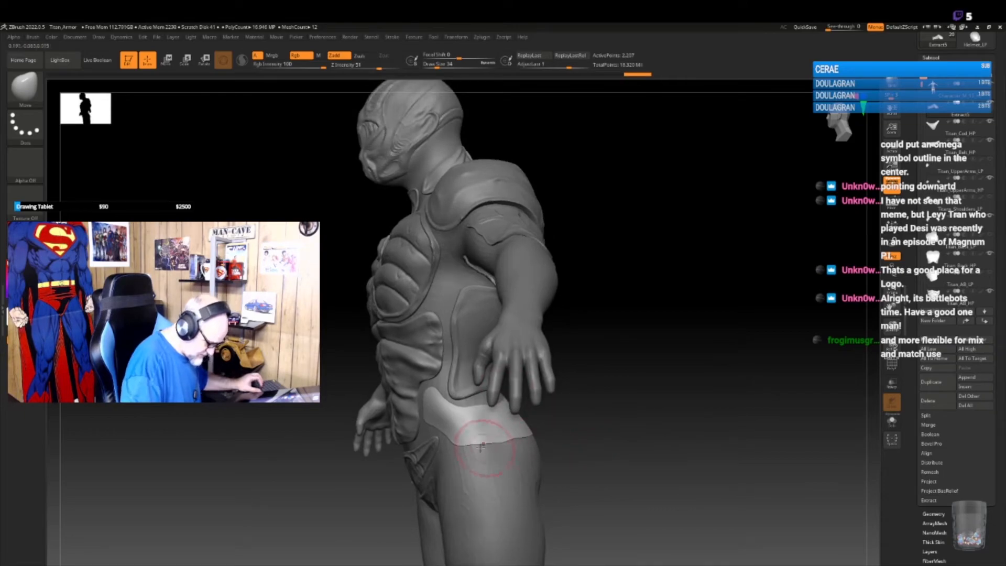
drag(473, 439, 501, 441)
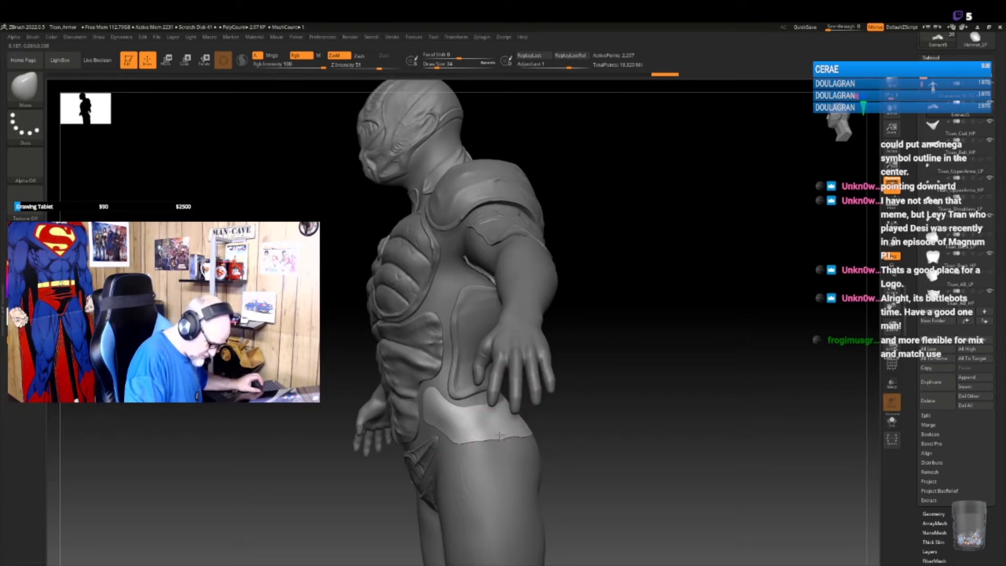
mouse_move(607, 415)
mouse_down()
mouse_move(529, 432)
mouse_move(595, 417)
mouse_up()
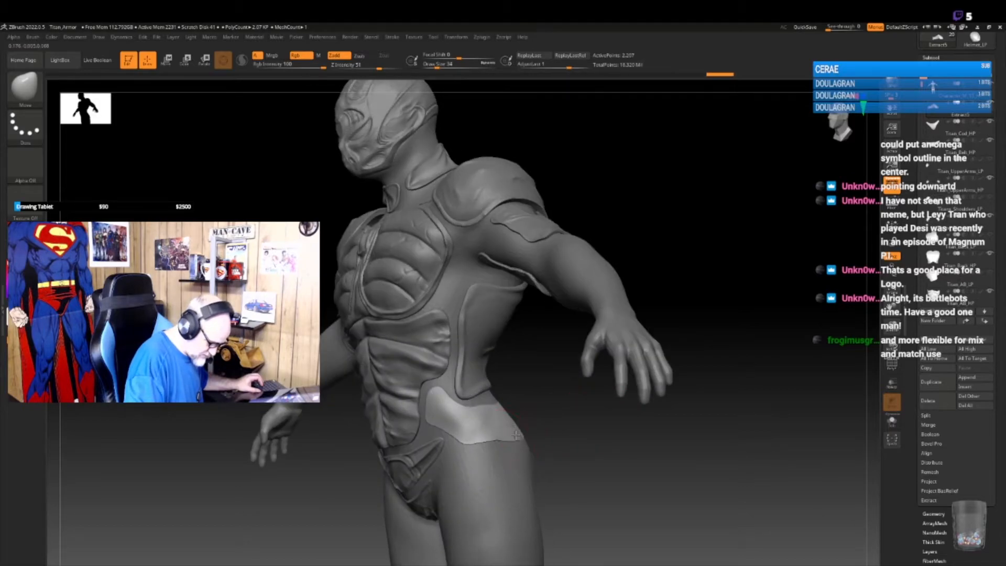
mouse_move(521, 433)
mouse_down()
mouse_move(663, 416)
mouse_move(587, 434)
mouse_move(568, 452)
mouse_move(471, 442)
mouse_up()
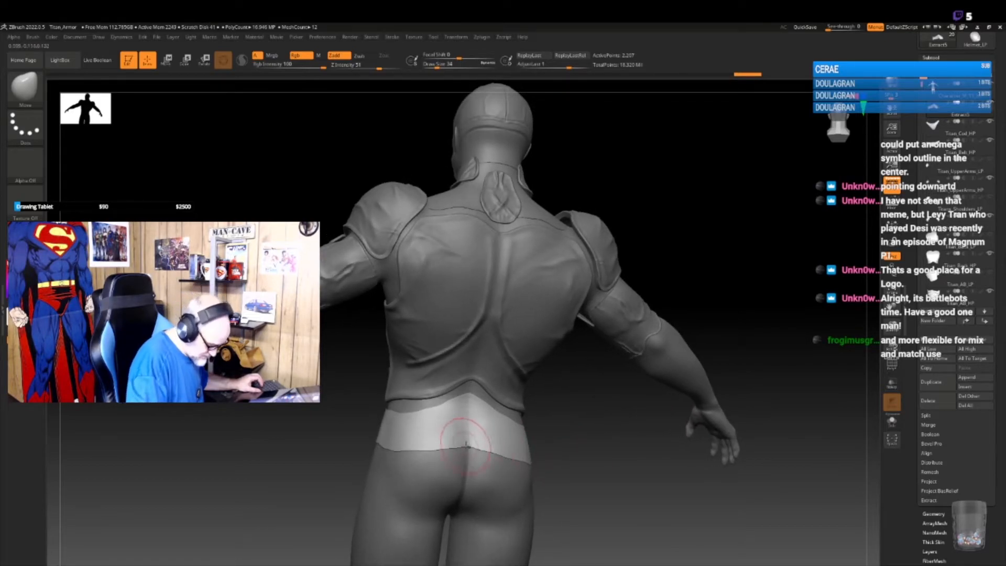
- Fit the waist piece's upper edge to the back armor's lower contour with the Move brush
mouse_move(571, 415)
mouse_down()
mouse_move(558, 425)
mouse_move(538, 420)
mouse_up()
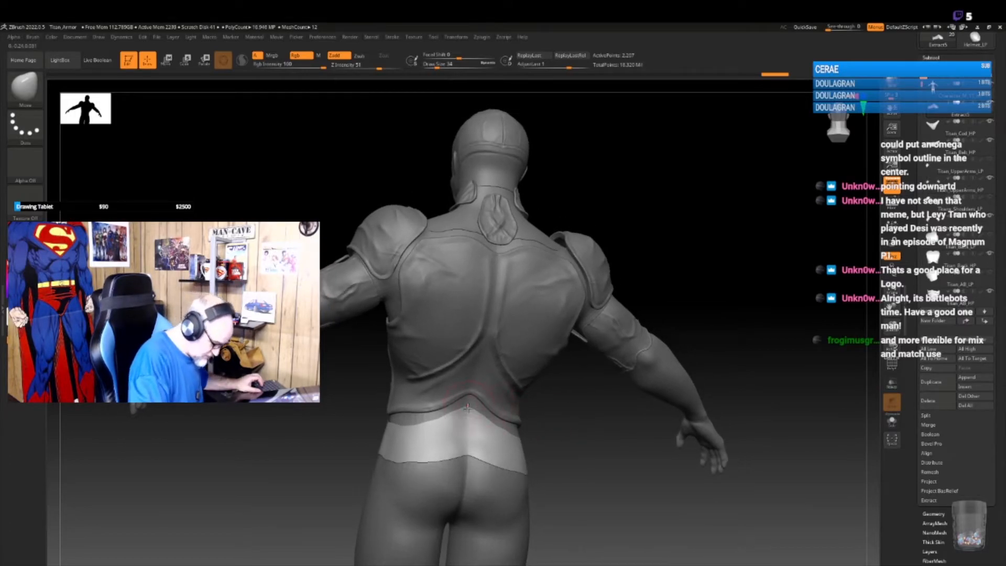
drag(456, 422, 434, 427)
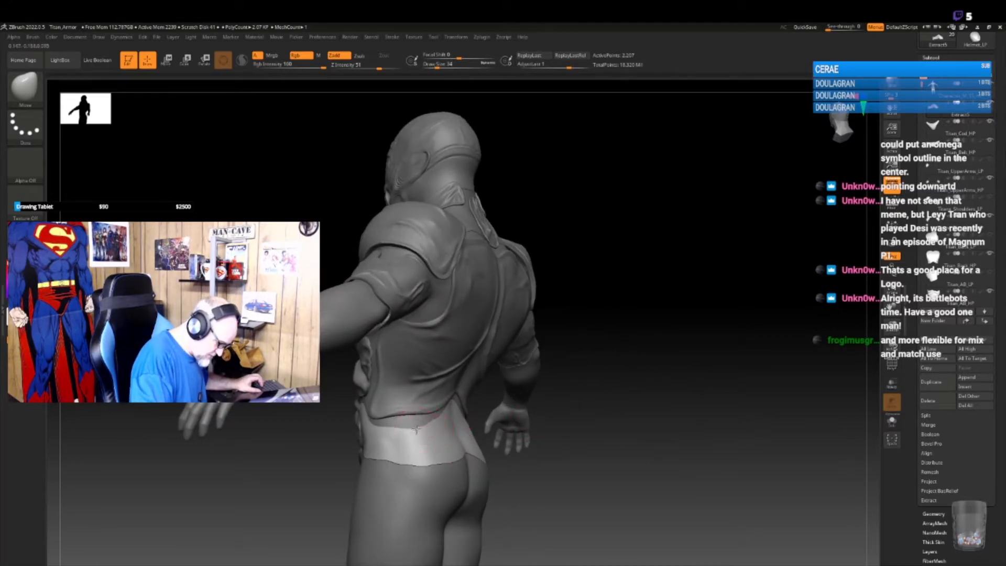
mouse_move(399, 423)
mouse_down()
mouse_move(383, 427)
mouse_move(391, 425)
mouse_up()
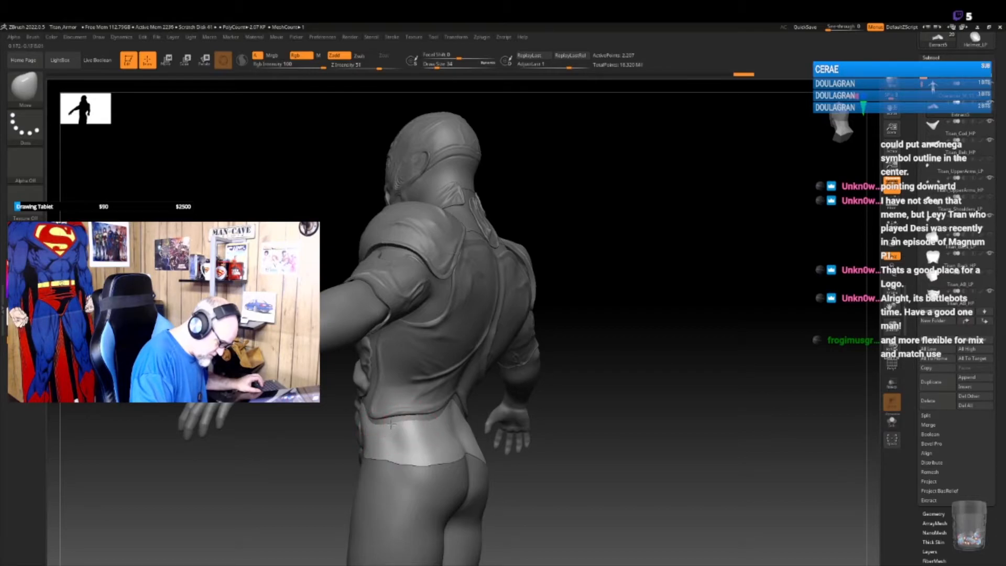
mouse_move(588, 426)
mouse_down()
mouse_move(505, 454)
mouse_move(538, 460)
mouse_move(503, 439)
mouse_up()
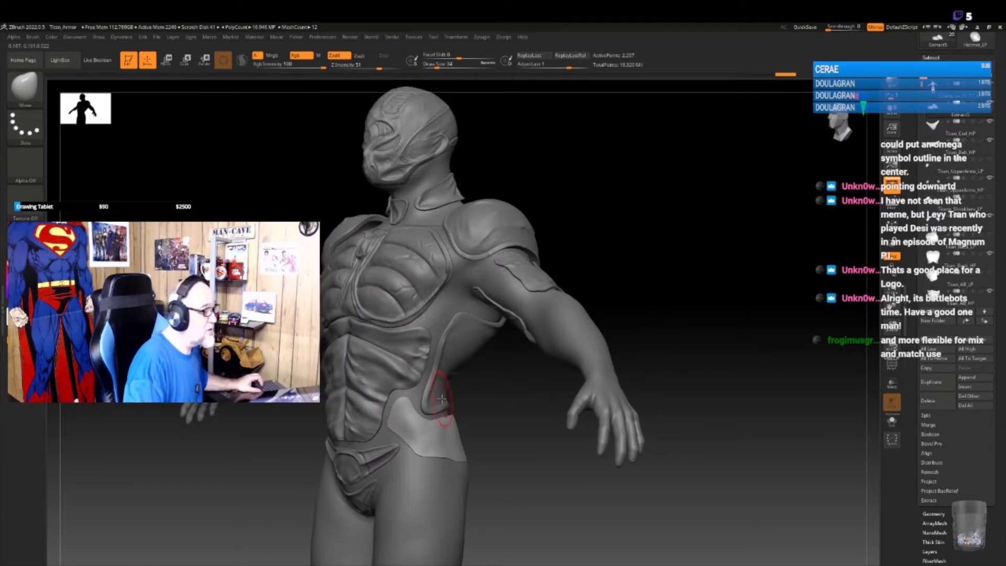
mouse_move(512, 443)
mouse_down()
mouse_move(526, 452)
mouse_move(505, 427)
mouse_up()
- Choose the DamStandard brush and set it to Alpha 01 with the Dots stroke
key(b)
key(d)
key(s)
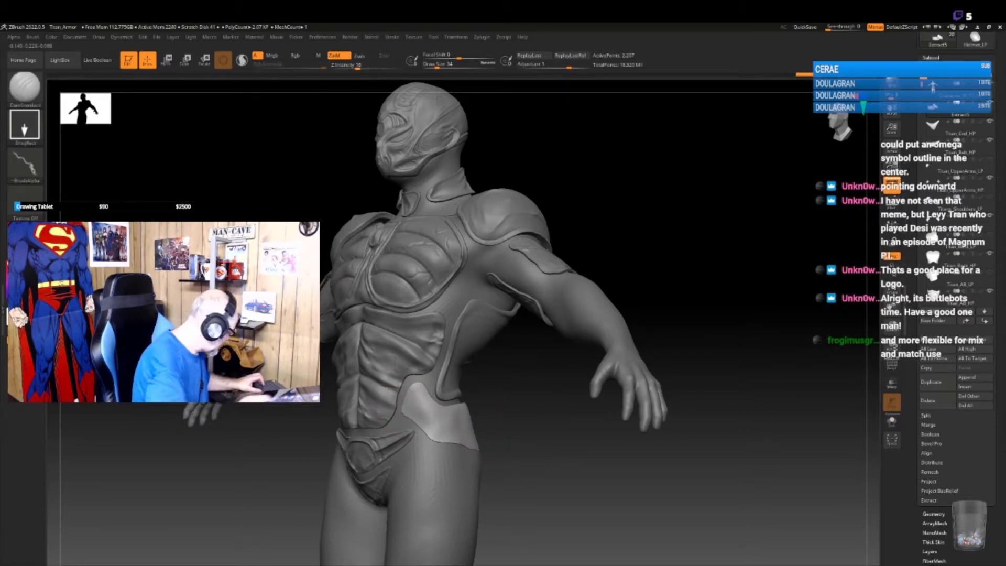
key(b)
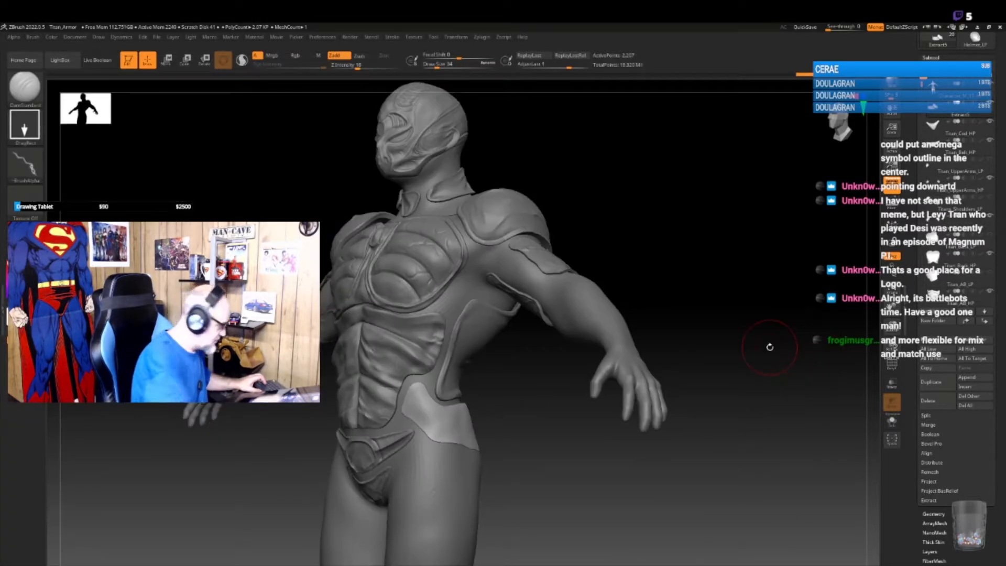
click(25, 166)
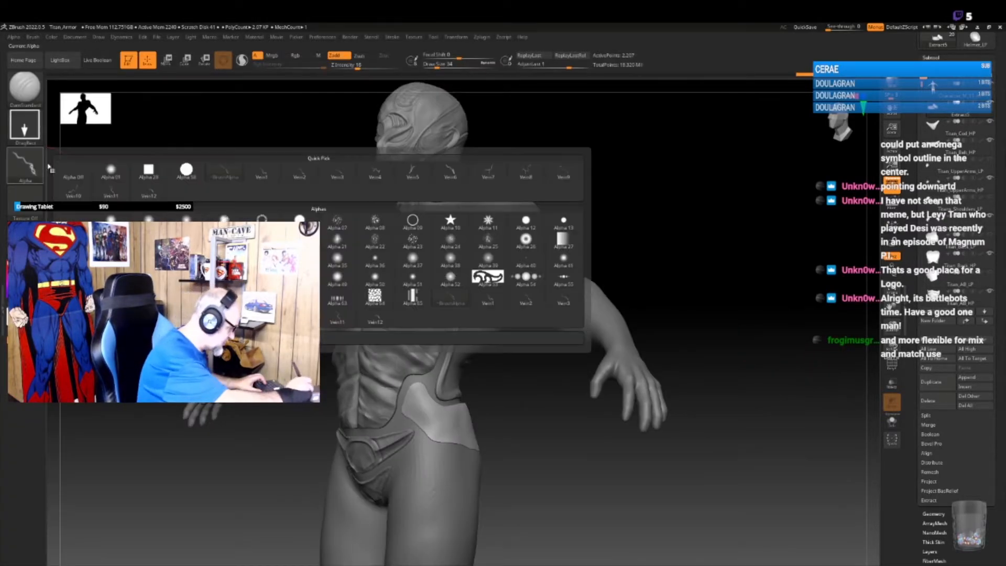
click(108, 171)
click(25, 129)
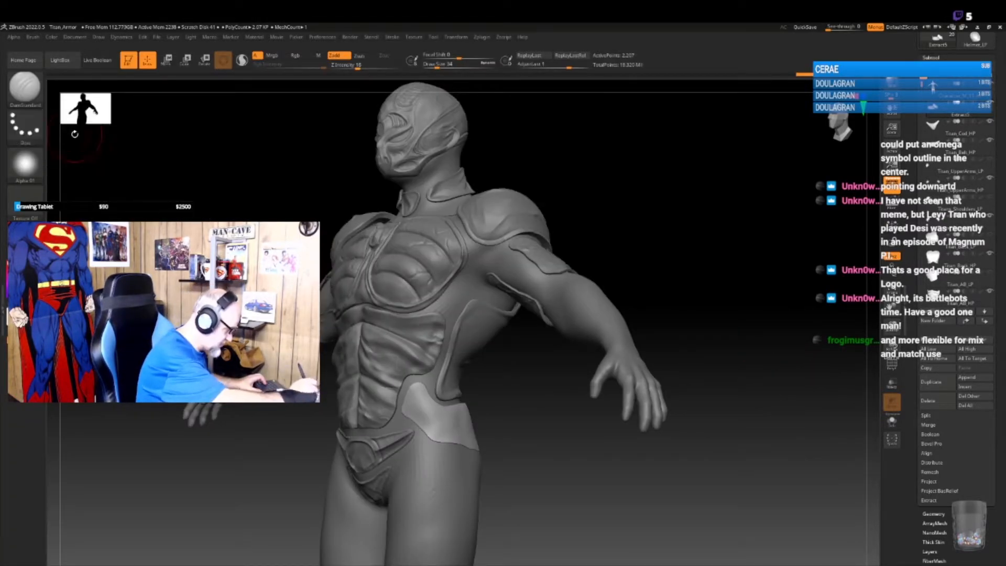
click(73, 132)
- Try the DamStandard brush on the waist piece's hip, setting its Z Intensity to 23 and its Draw Size to about 44
drag(552, 490, 557, 472)
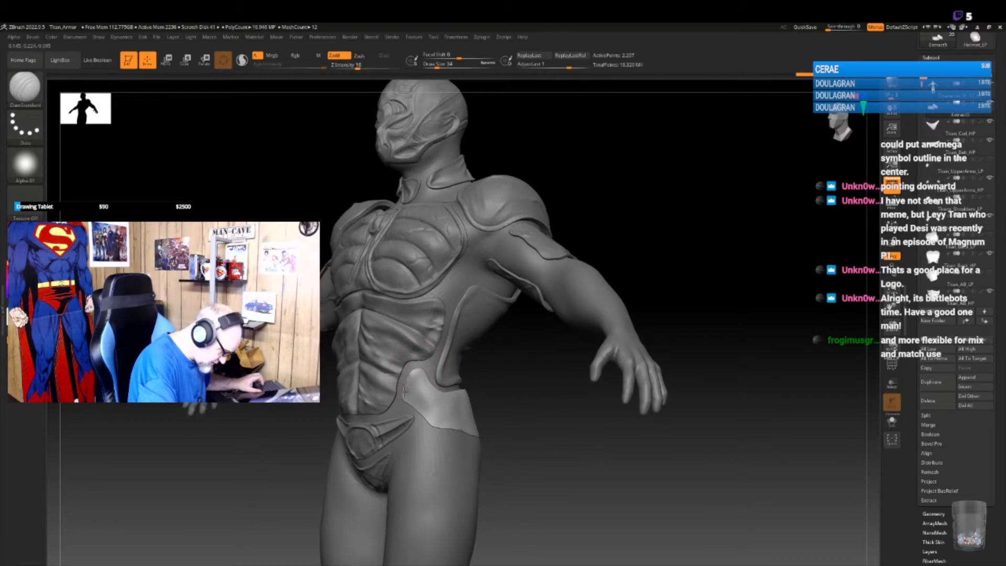
alt+click(419, 410)
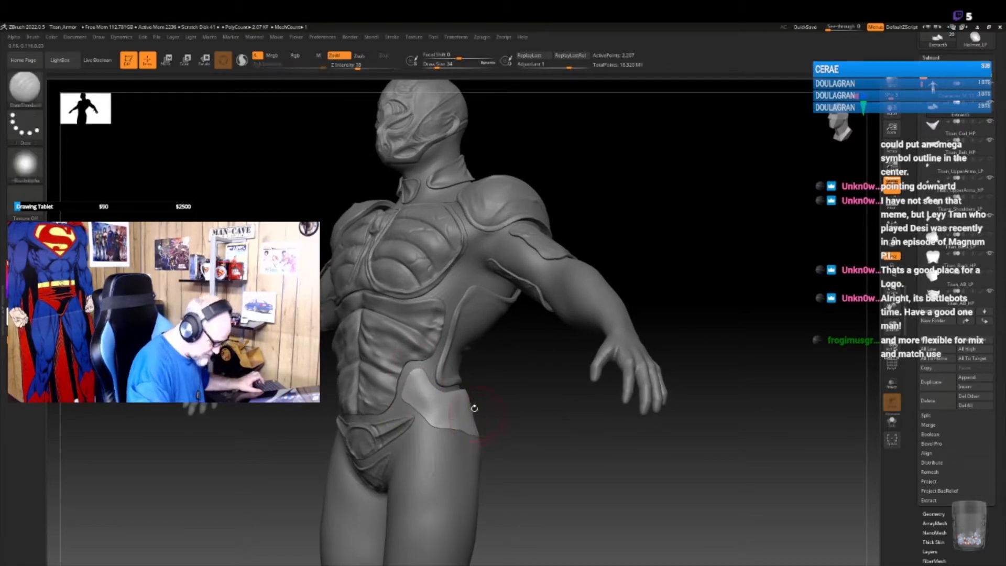
key(space)
drag(481, 410, 490, 411)
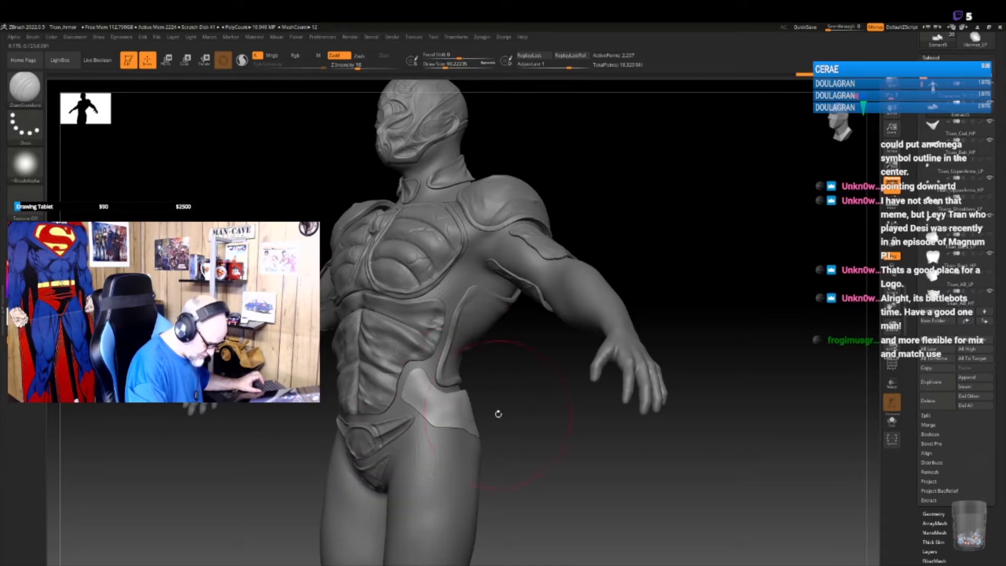
key(b)
key(Escape)
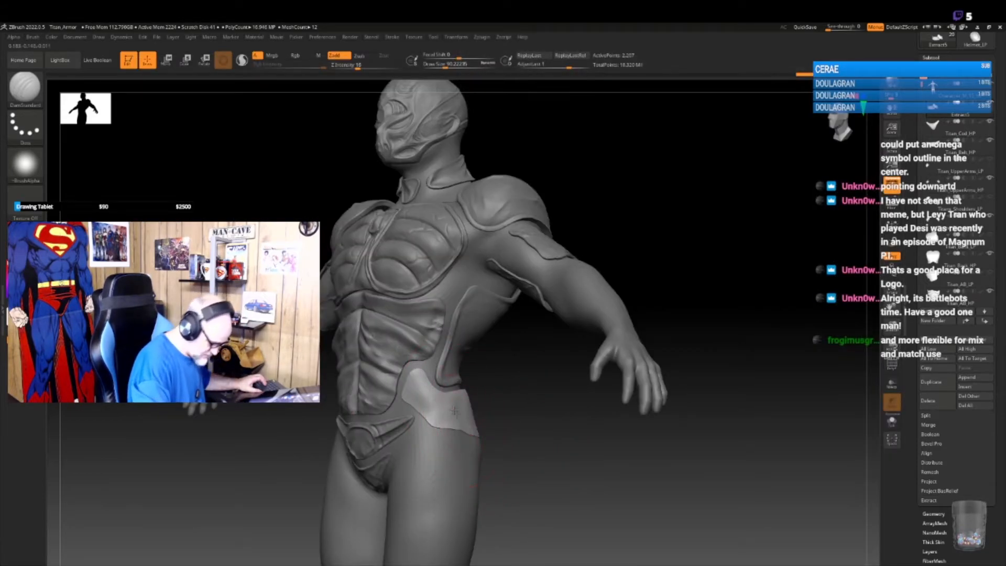
mouse_move(509, 419)
mouse_down()
mouse_move(516, 431)
mouse_move(508, 426)
mouse_up()
key(bracketleft)
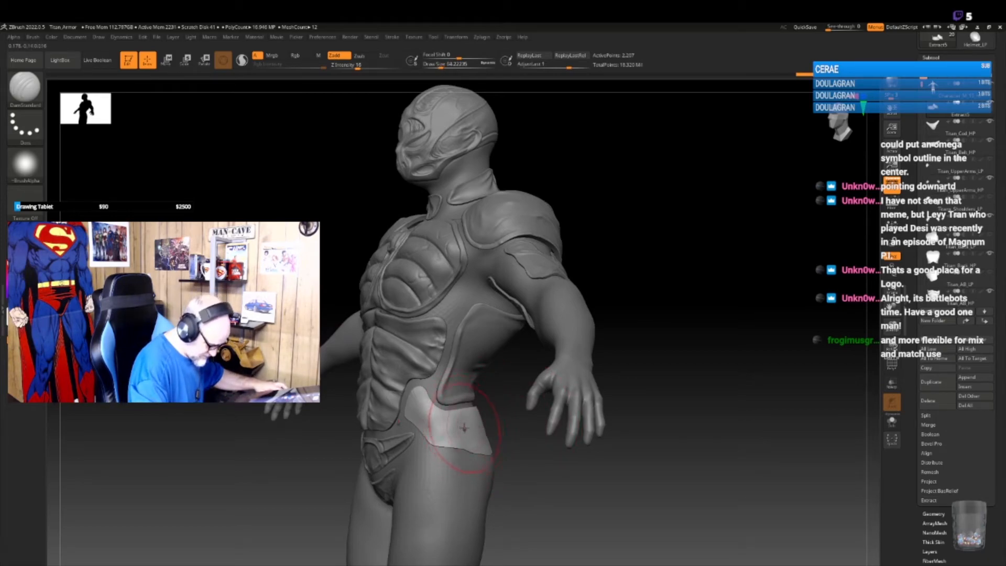
key(bracketleft)
key(space)
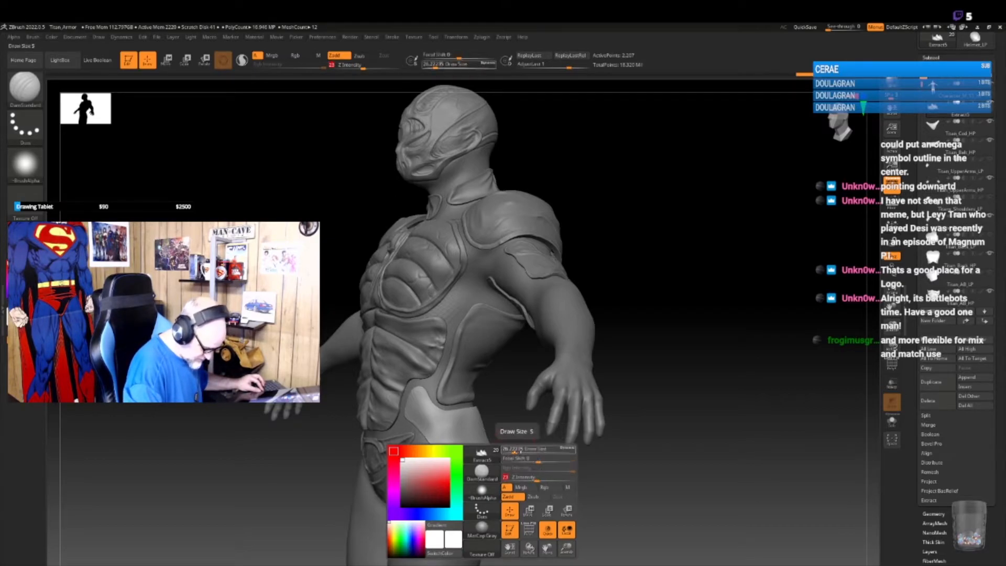
drag(519, 452, 523, 460)
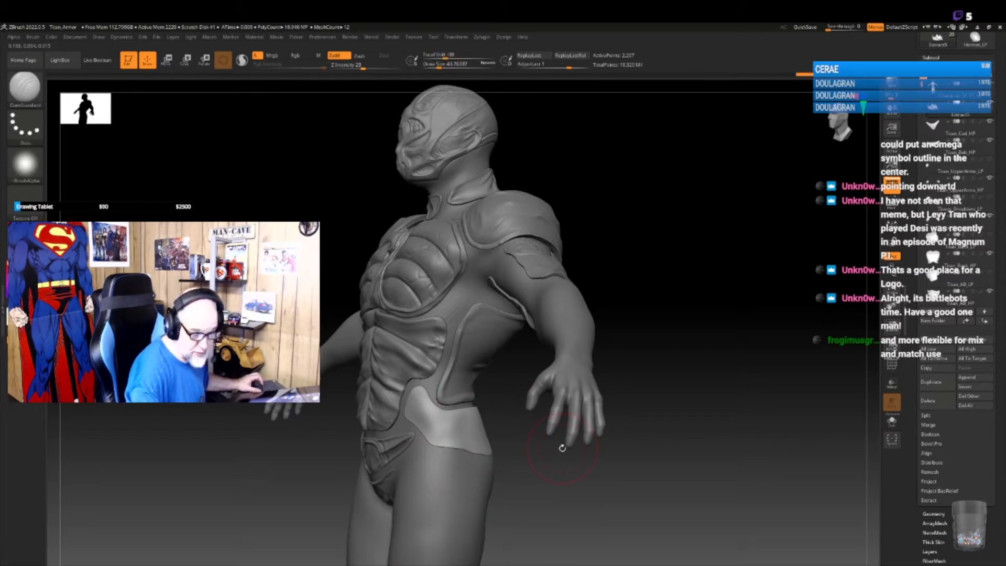
- Subdivide the waist piece's geometry repeatedly to about 2.1 million polygons
click(932, 58)
click(934, 66)
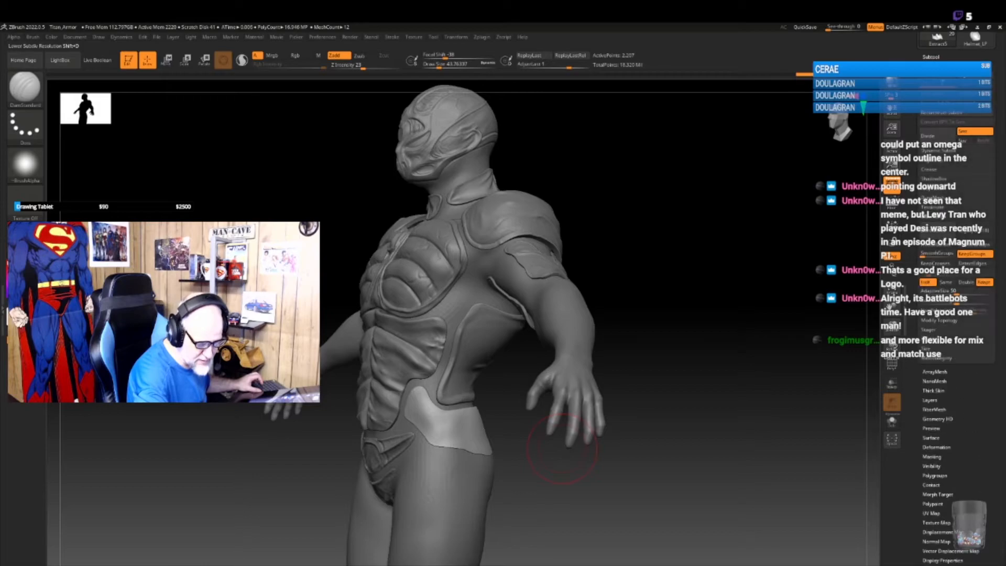
click(943, 138)
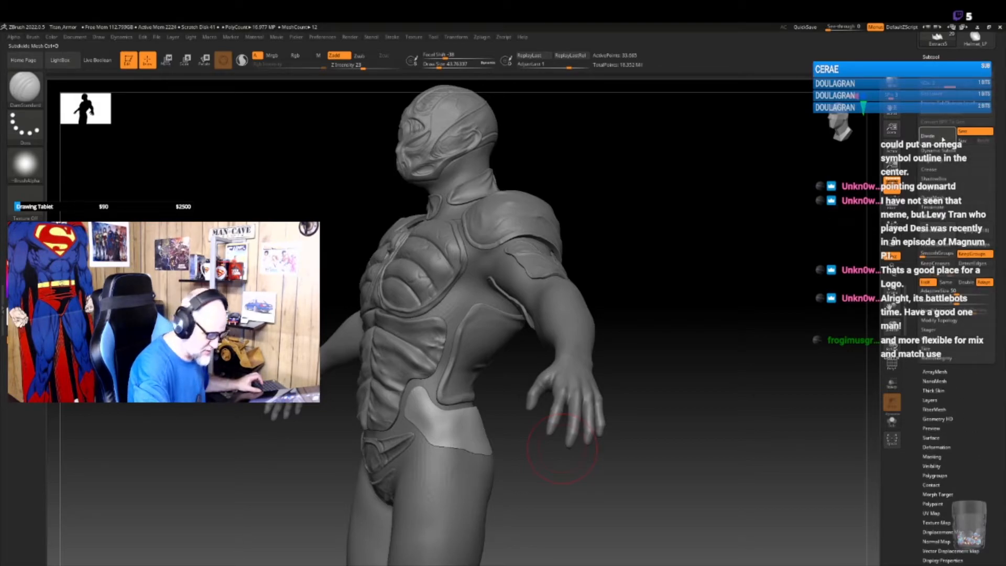
click(944, 138)
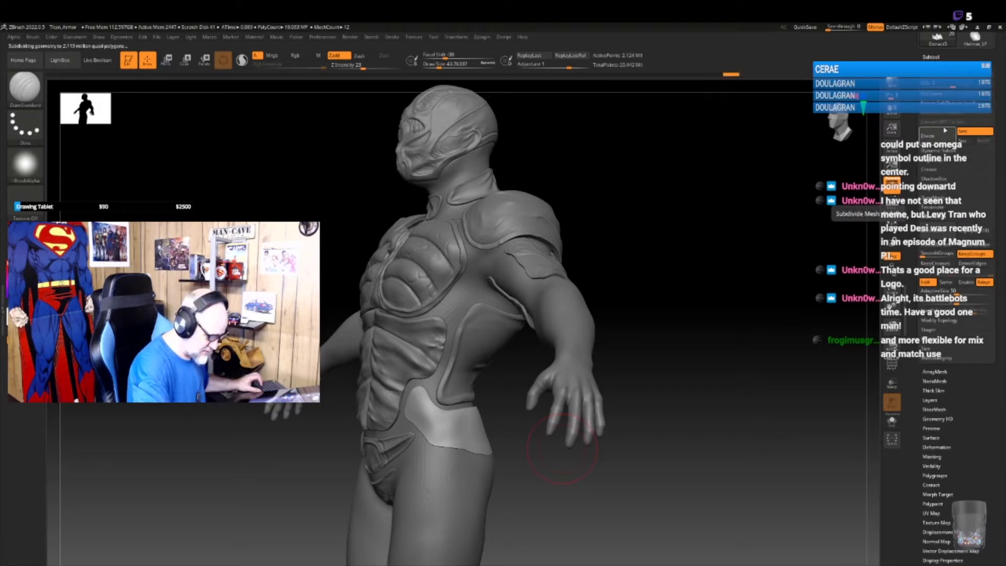
- Reduce the DamStandard brush's Draw Size to about 20 and work the waist piece's edge at the front hip and side
alt+drag(574, 450, 580, 426)
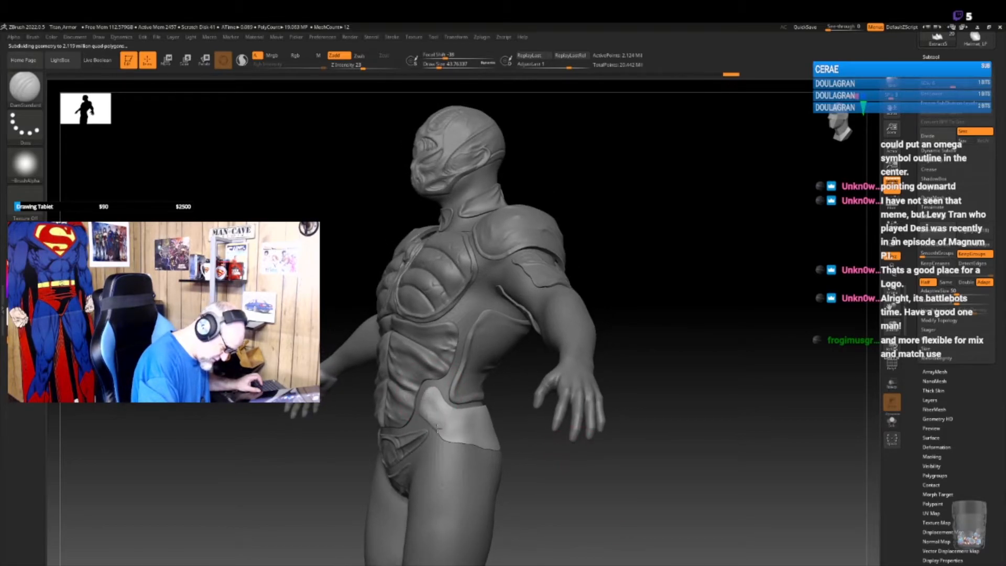
drag(557, 474, 442, 456)
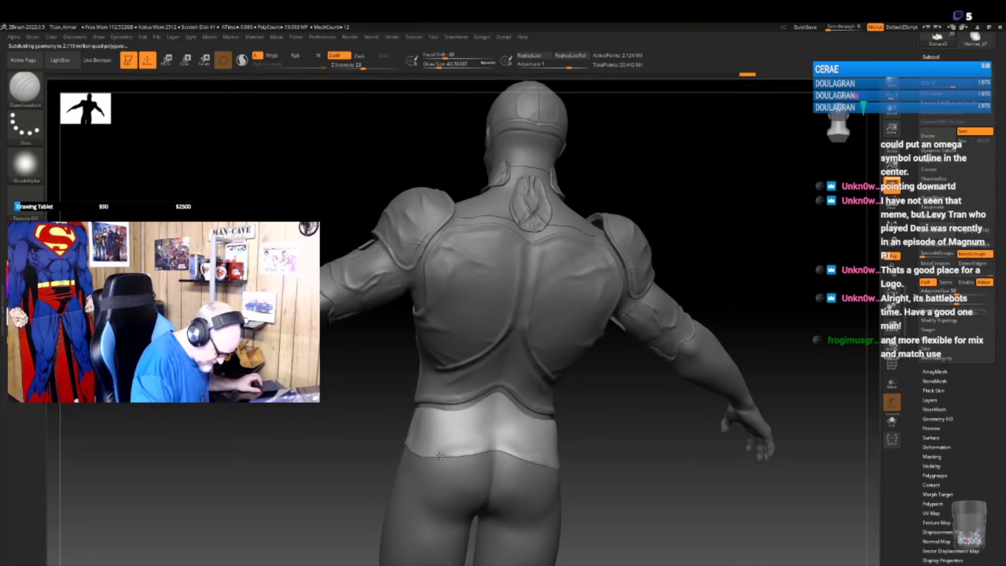
mouse_move(584, 456)
mouse_down()
mouse_move(609, 460)
mouse_move(545, 440)
mouse_move(583, 451)
mouse_move(600, 427)
mouse_up()
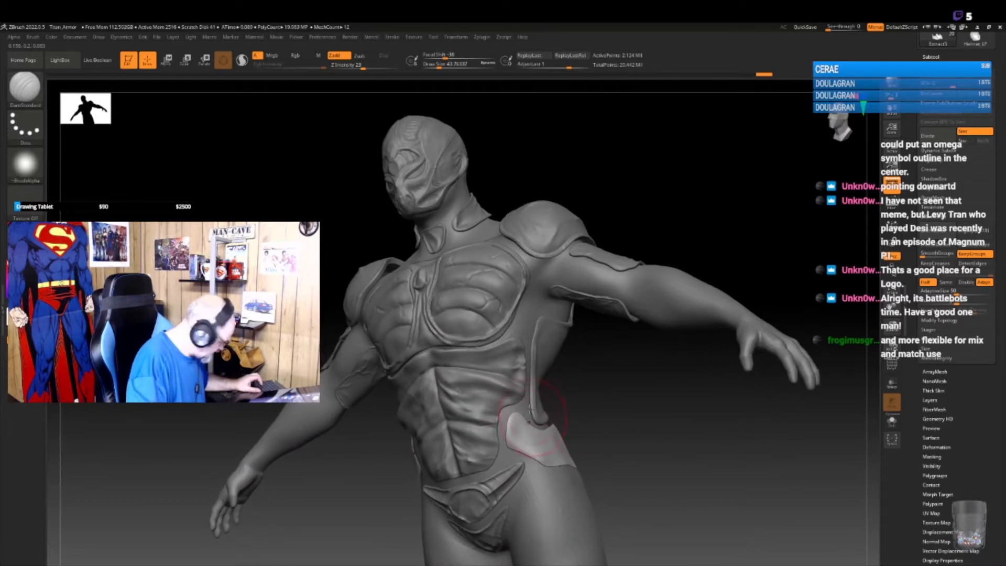
key(bracketleft)
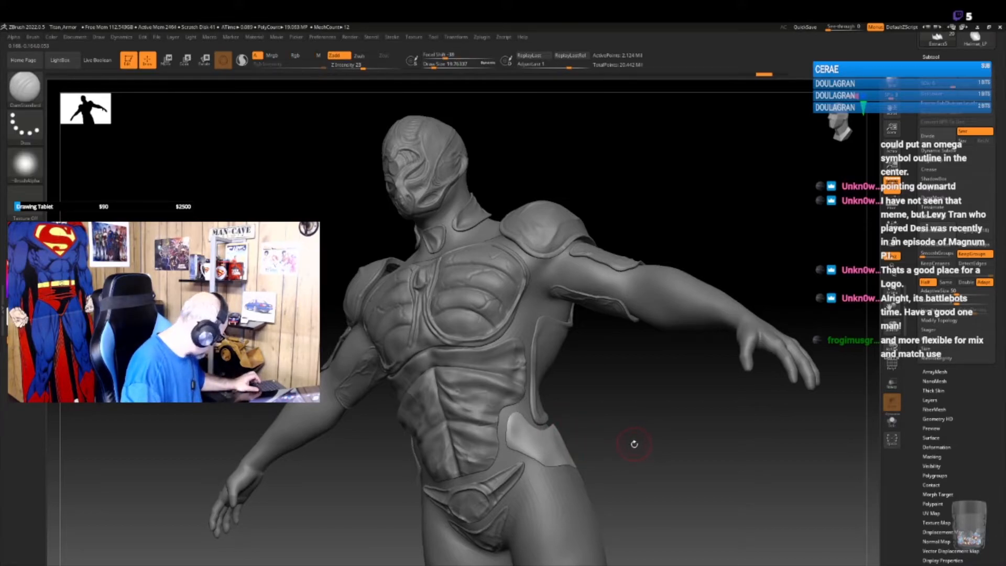
key(space)
drag(642, 451, 628, 451)
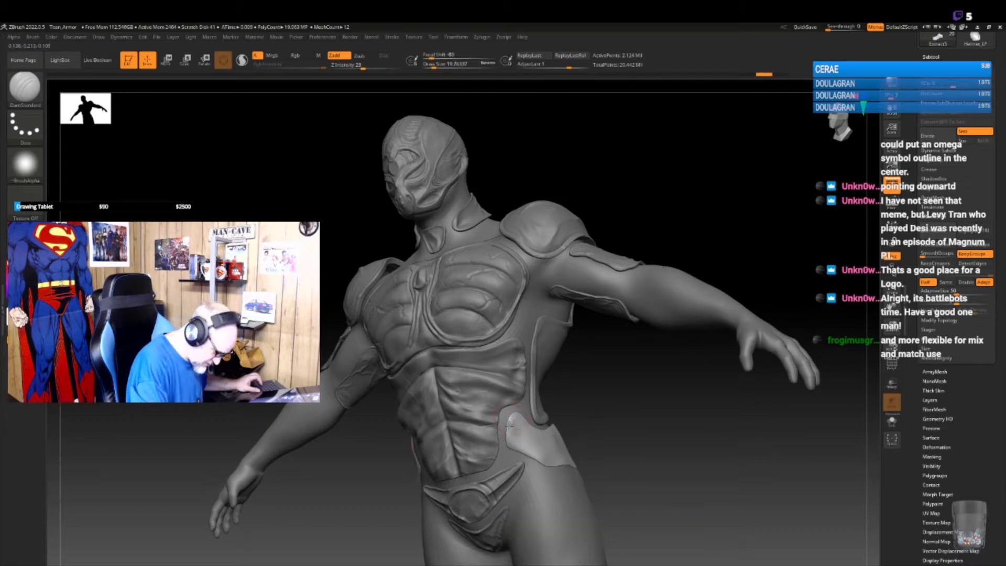
drag(511, 445, 513, 447)
drag(671, 456, 583, 459)
alt+drag(658, 474, 617, 424)
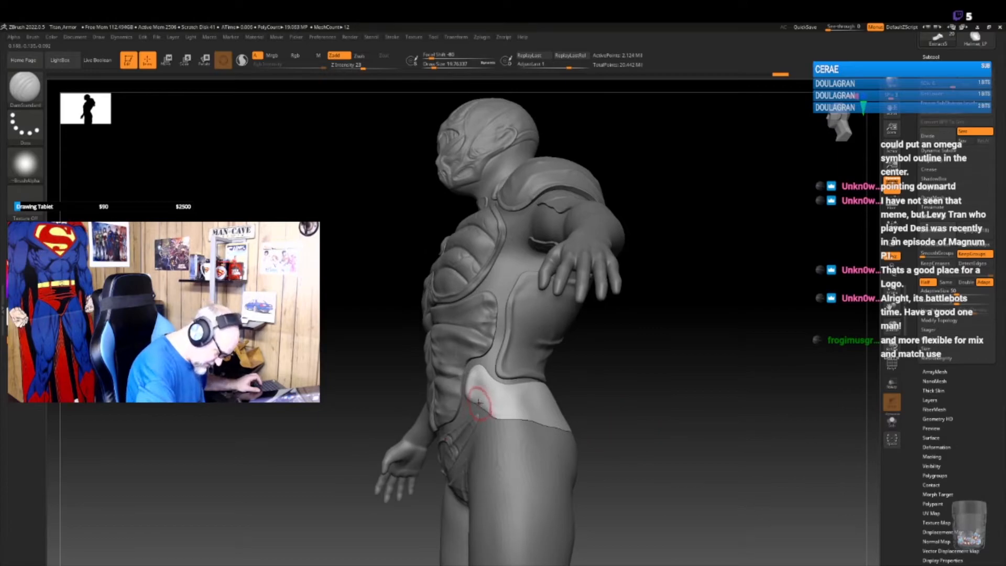
mouse_move(498, 415)
mouse_down()
mouse_move(609, 465)
mouse_move(595, 424)
mouse_move(533, 423)
mouse_up()
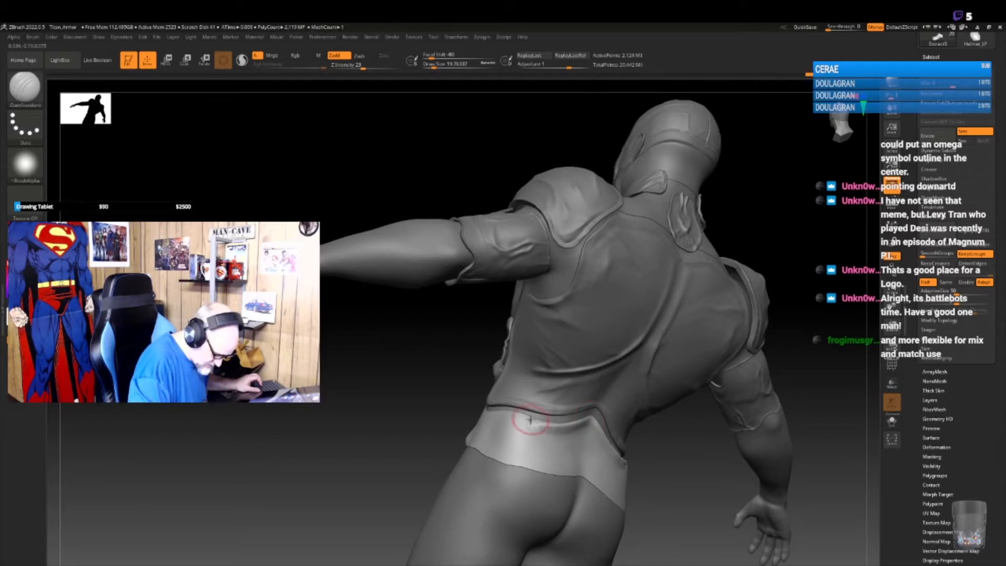
- Try sculpting soft folds into the waist piece's lower back and side with the DamStandard brush
mouse_move(677, 470)
mouse_down()
mouse_move(624, 446)
mouse_move(632, 453)
mouse_move(676, 472)
mouse_move(607, 423)
mouse_move(649, 435)
mouse_up()
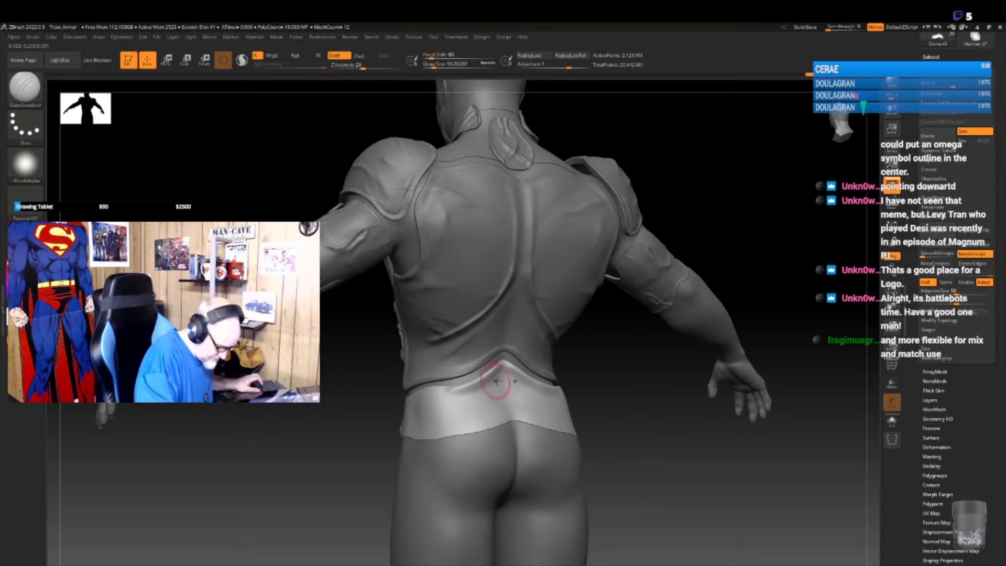
drag(449, 427, 441, 459)
mouse_move(599, 400)
mouse_down()
mouse_move(609, 406)
mouse_move(486, 413)
mouse_up()
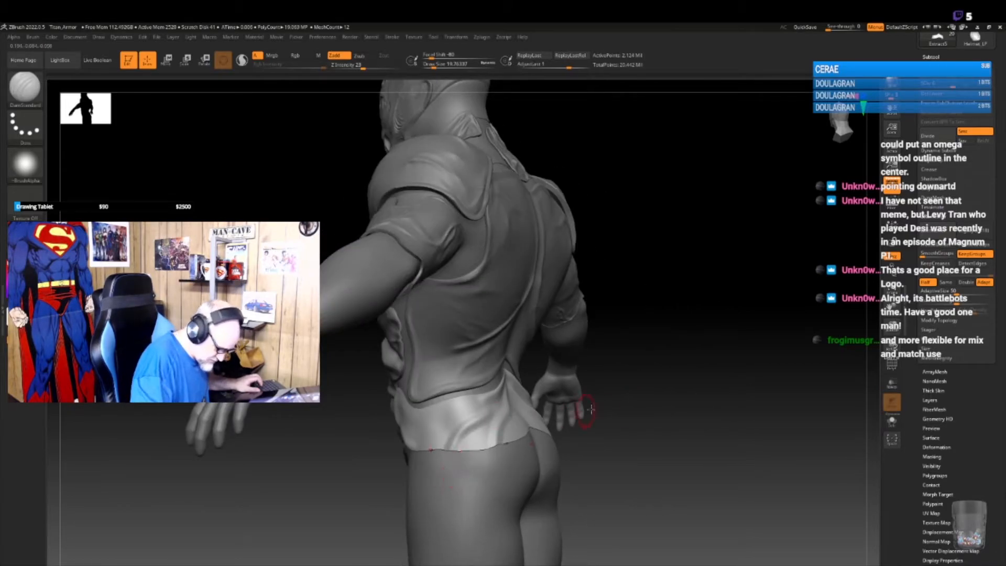
mouse_move(602, 413)
mouse_down()
mouse_move(654, 408)
mouse_move(582, 388)
mouse_move(490, 394)
mouse_up()
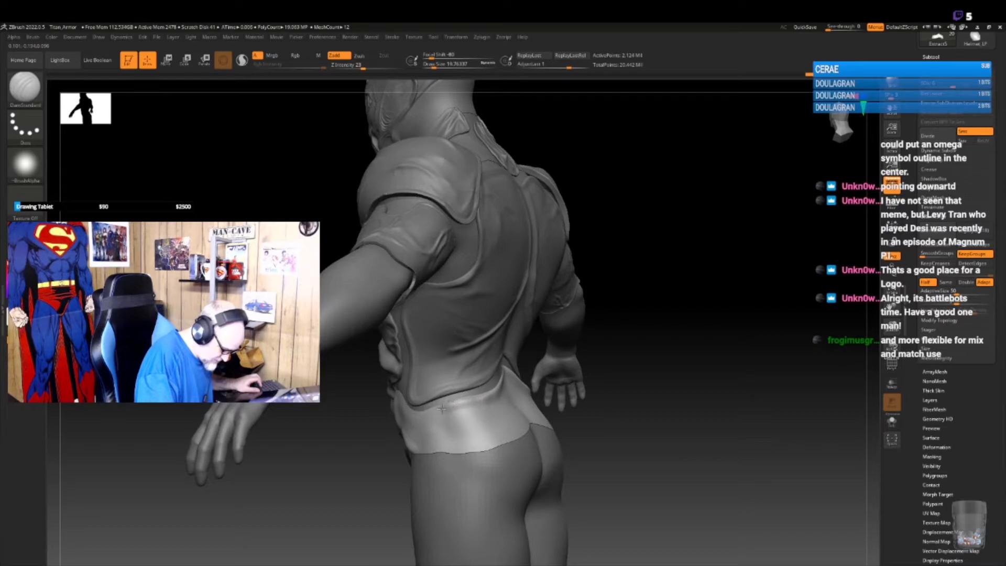
- Sculpt a defined rim along the waist piece's upper and lower edges and shape folds at the centre of the back
drag(637, 401, 675, 394)
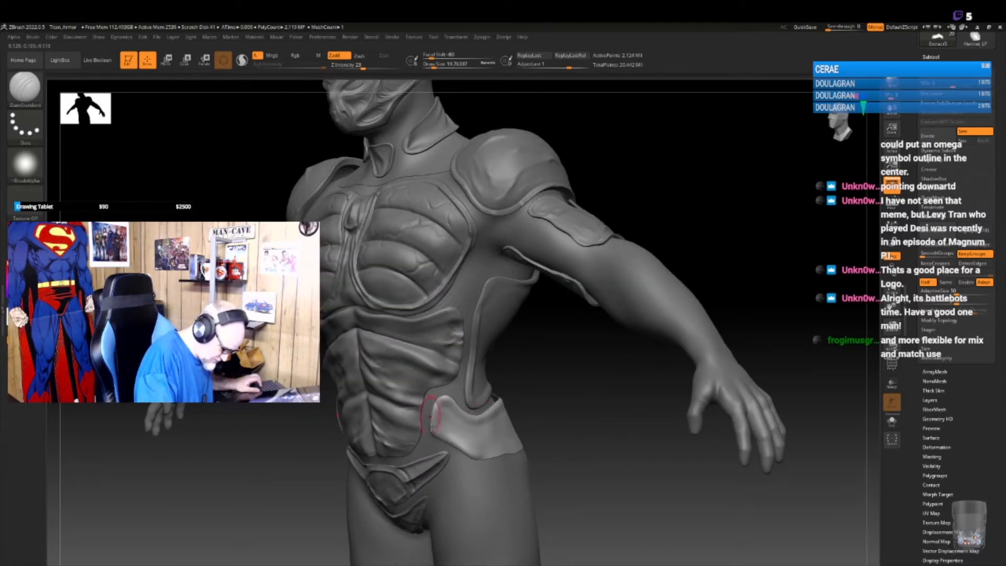
drag(583, 427, 524, 437)
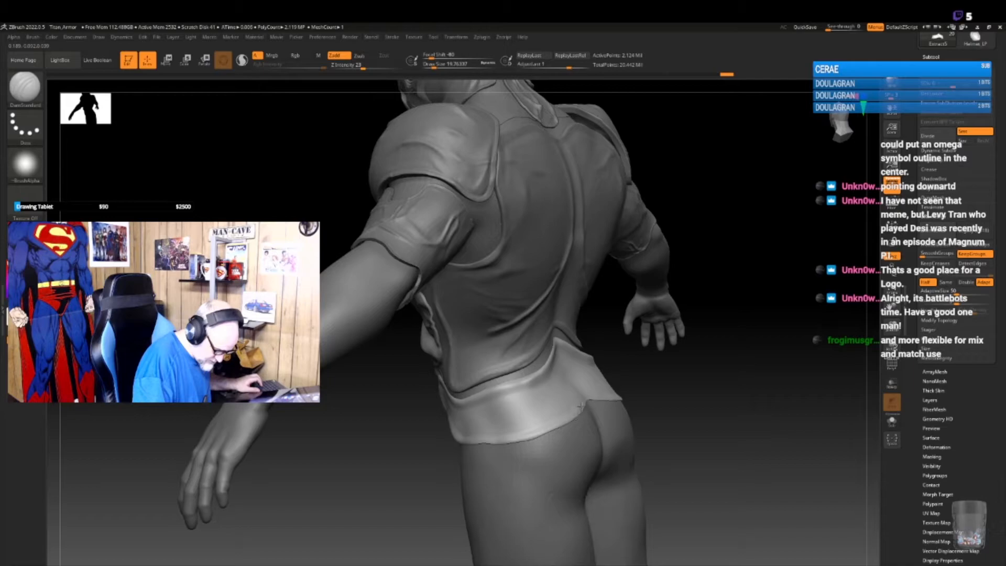
mouse_move(733, 377)
mouse_down()
mouse_move(718, 393)
mouse_move(770, 369)
mouse_move(750, 391)
mouse_move(731, 385)
mouse_up()
mouse_move(575, 367)
mouse_down()
mouse_move(566, 409)
mouse_move(495, 440)
mouse_up()
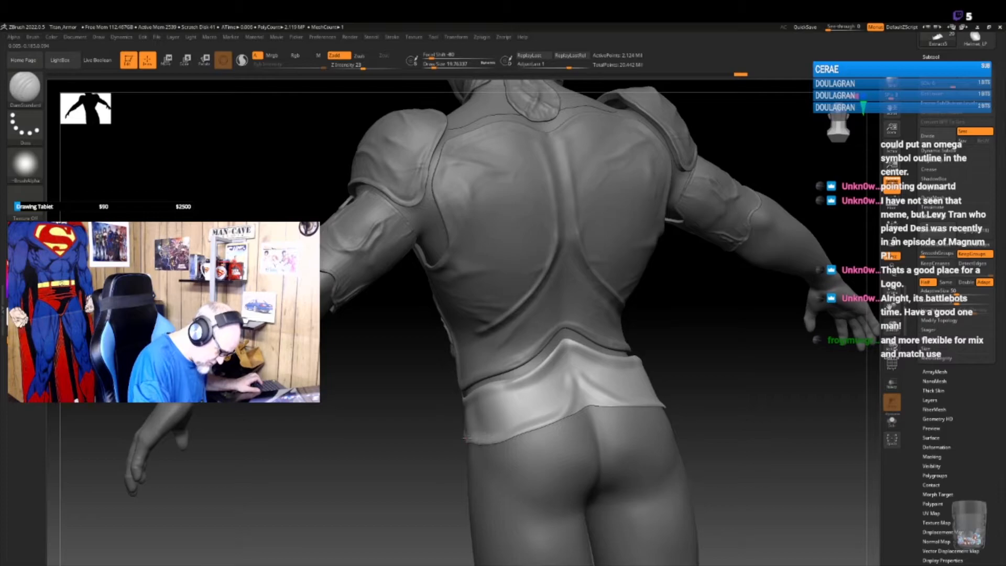
mouse_move(723, 387)
mouse_down()
mouse_move(655, 398)
mouse_move(597, 380)
mouse_up()
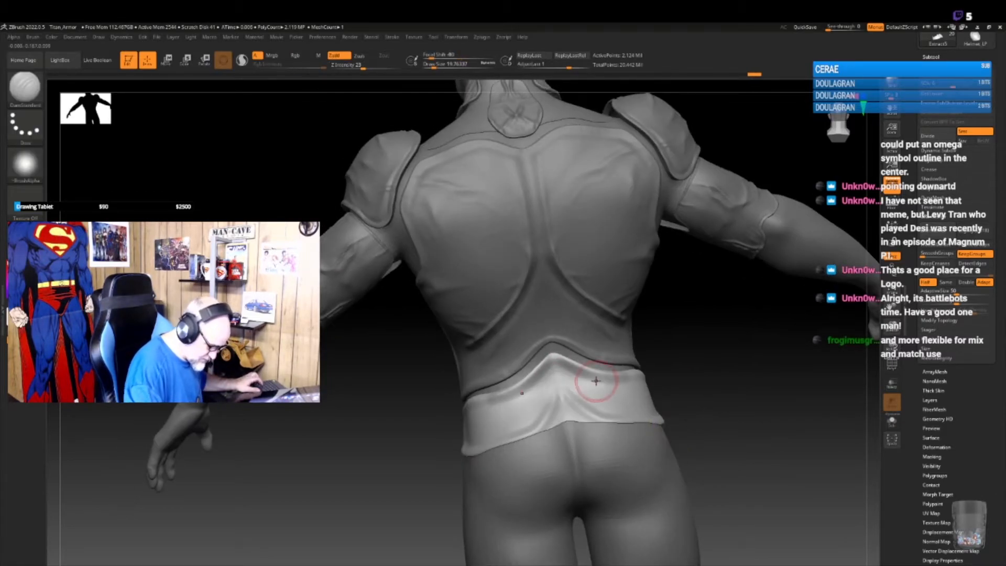
mouse_move(660, 409)
mouse_down()
mouse_move(730, 396)
mouse_move(697, 410)
mouse_move(685, 396)
mouse_up()
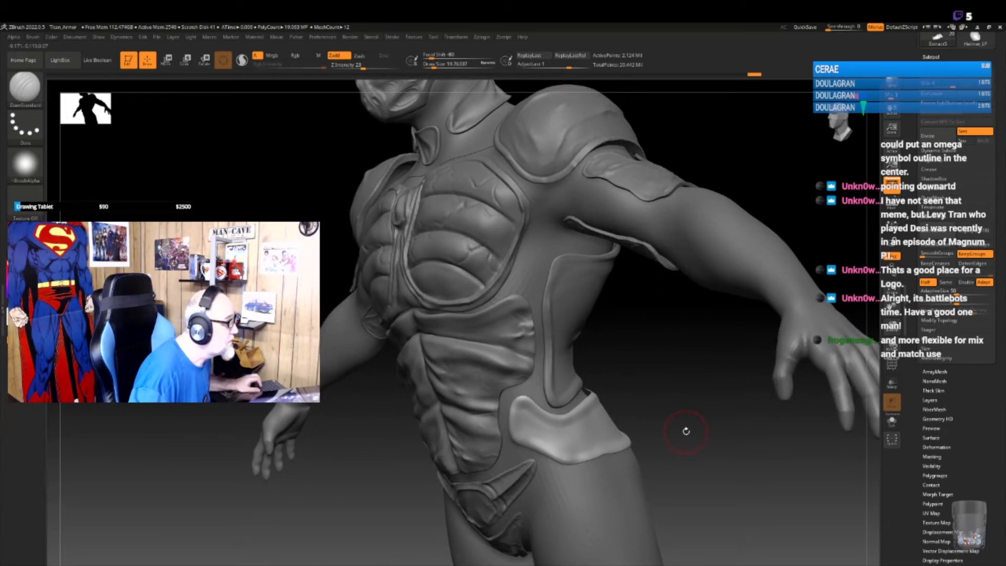
- Choose an XMD cloth fold brush with the DragRect stroke and stamp folds on the waist piece's hip and lower back
drag(684, 427, 680, 417)
key(b)
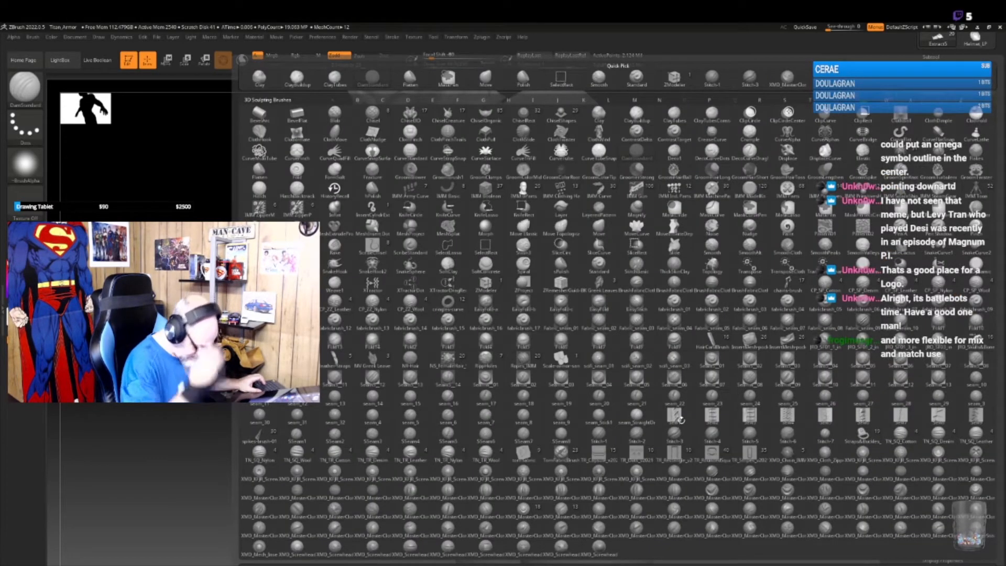
click(680, 418)
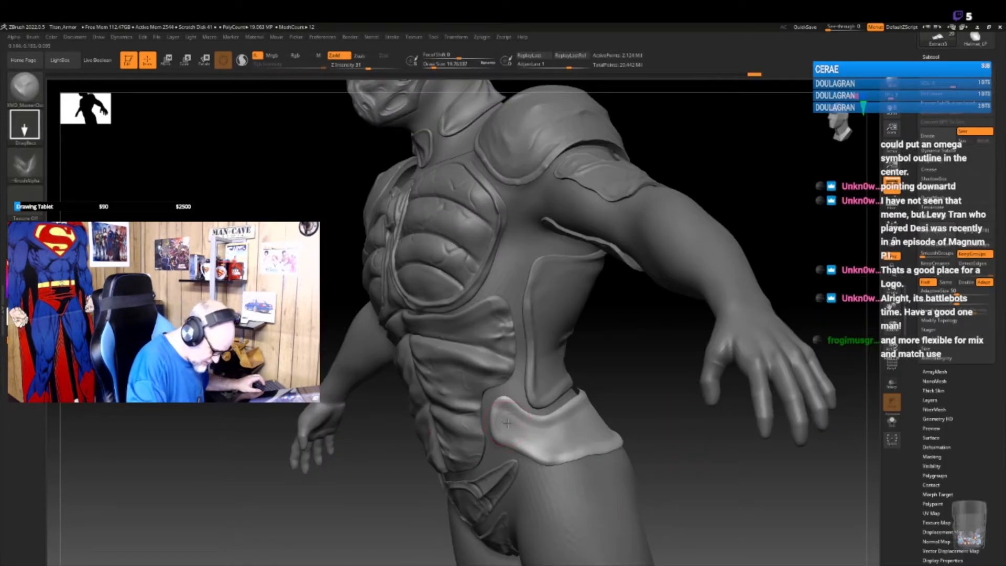
drag(520, 435, 530, 444)
drag(663, 458, 526, 442)
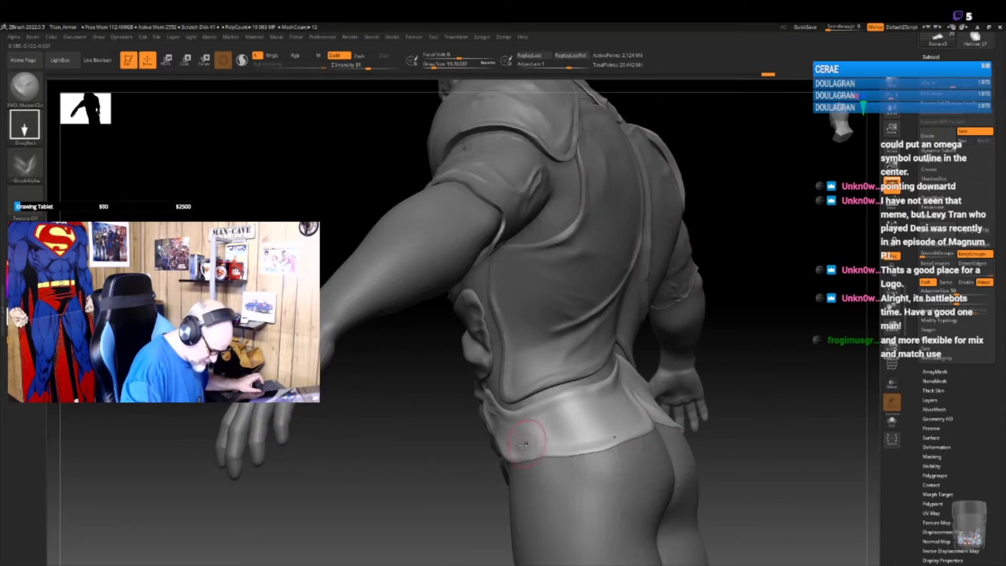
mouse_move(681, 437)
mouse_down()
mouse_move(697, 435)
mouse_move(561, 443)
mouse_move(655, 427)
mouse_move(577, 451)
mouse_move(552, 388)
mouse_up()
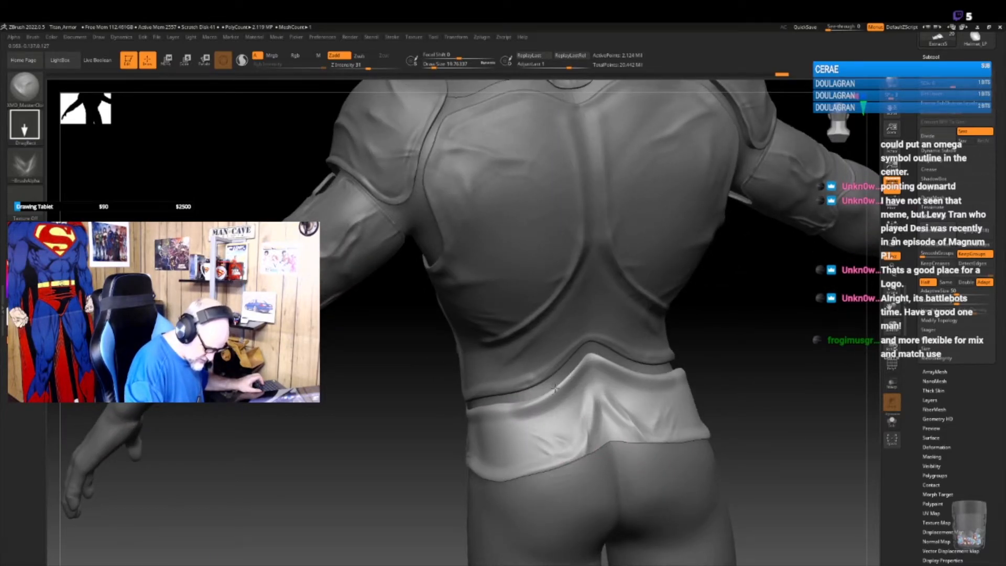
- Stamp more cloth folds around the waist piece's opposite back, side and front hip
drag(784, 414, 747, 424)
mouse_move(545, 397)
mouse_down()
mouse_move(571, 383)
mouse_move(558, 363)
mouse_move(579, 392)
mouse_move(630, 420)
mouse_move(627, 377)
mouse_up()
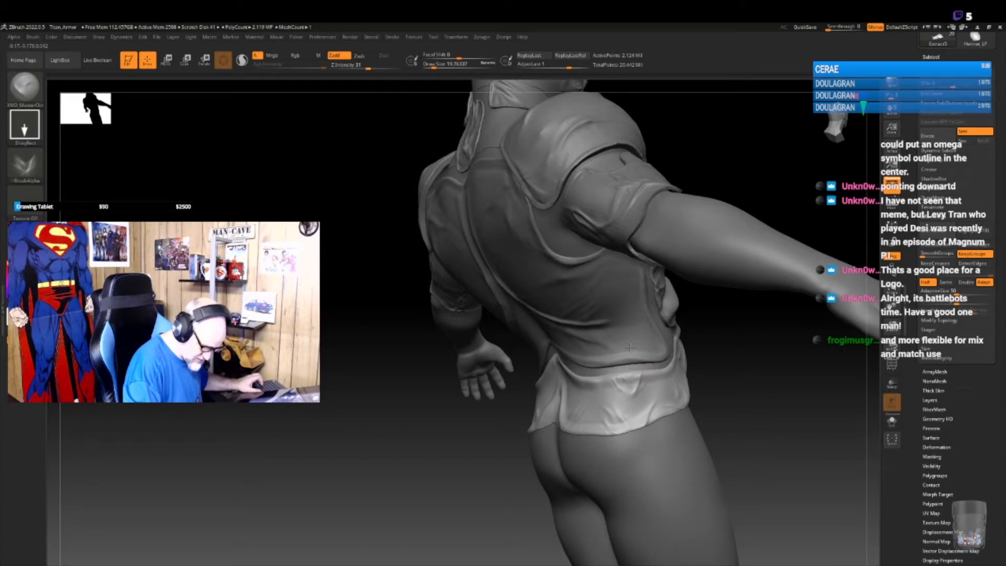
mouse_move(398, 367)
mouse_down()
mouse_move(692, 367)
mouse_move(663, 392)
mouse_up()
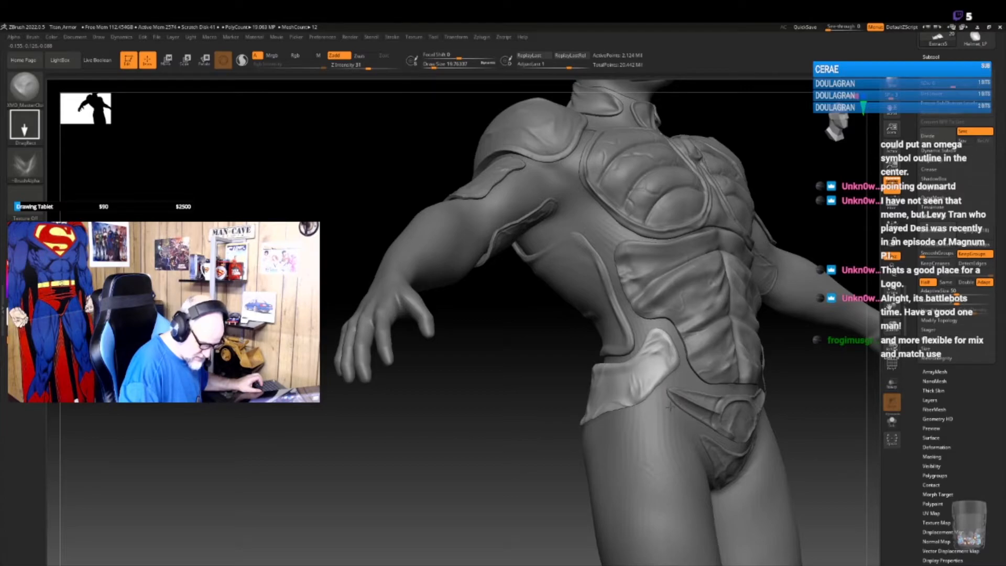
- Load the Vein10 alpha on the XMD brush and set its stroke to DragRect
mouse_move(801, 385)
mouse_down()
mouse_move(618, 417)
mouse_move(609, 447)
mouse_move(629, 438)
mouse_up()
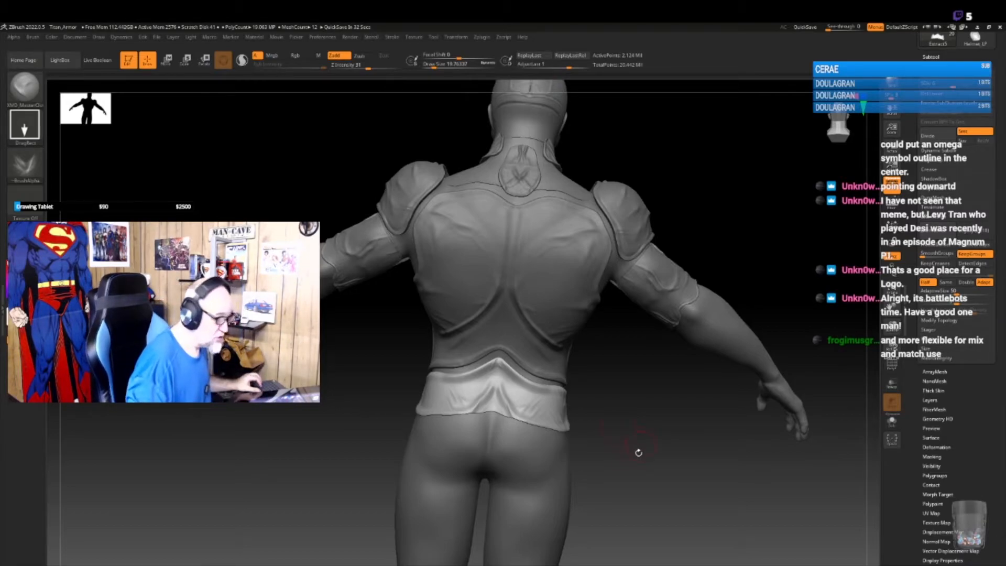
mouse_move(641, 466)
mouse_down()
mouse_move(631, 437)
mouse_move(649, 434)
mouse_move(631, 427)
mouse_move(694, 440)
mouse_move(512, 471)
mouse_move(371, 474)
mouse_move(681, 432)
mouse_move(680, 407)
mouse_move(683, 441)
mouse_move(636, 424)
mouse_move(624, 443)
mouse_up()
alt+drag(628, 468, 668, 454)
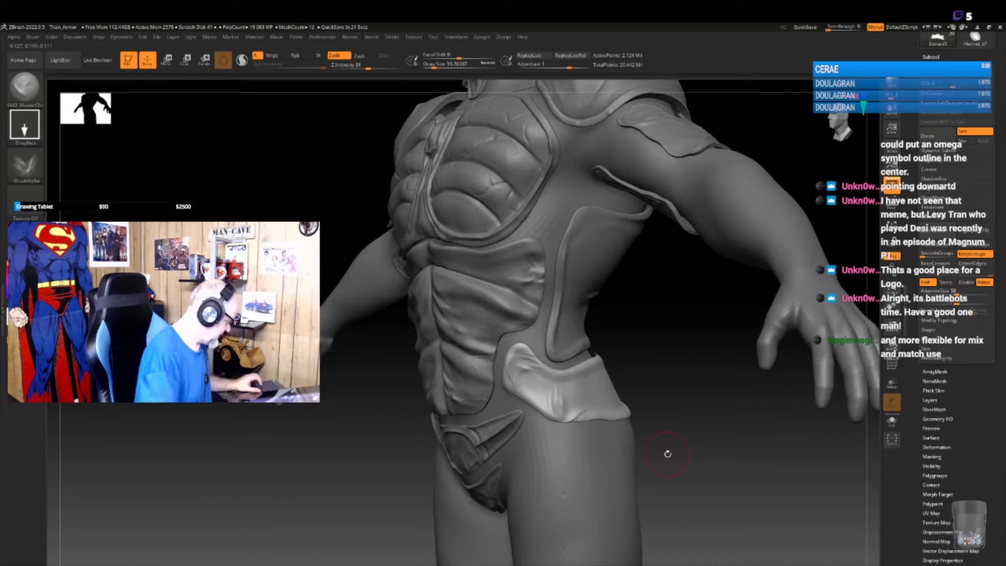
click(25, 165)
click(75, 188)
click(25, 127)
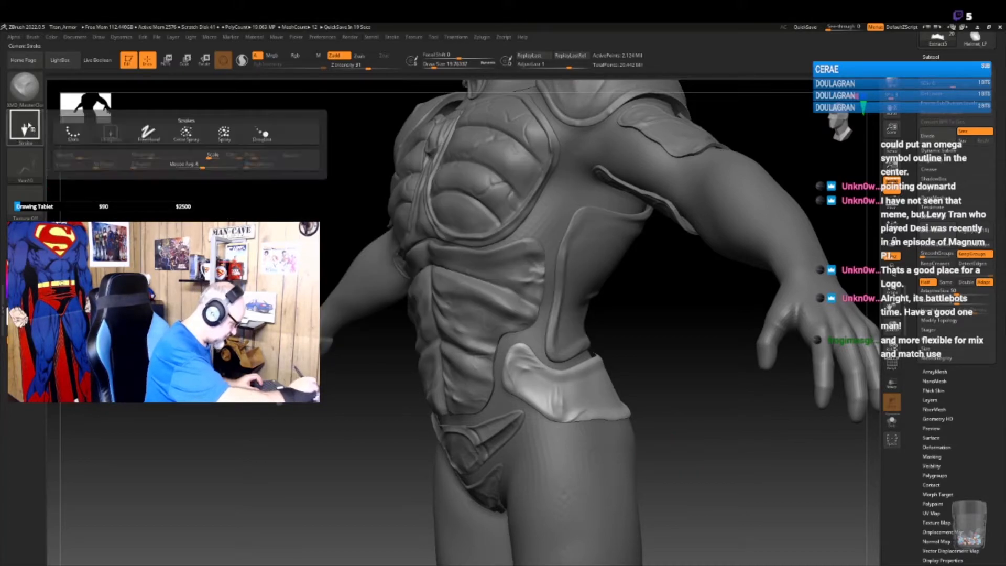
click(73, 135)
click(25, 127)
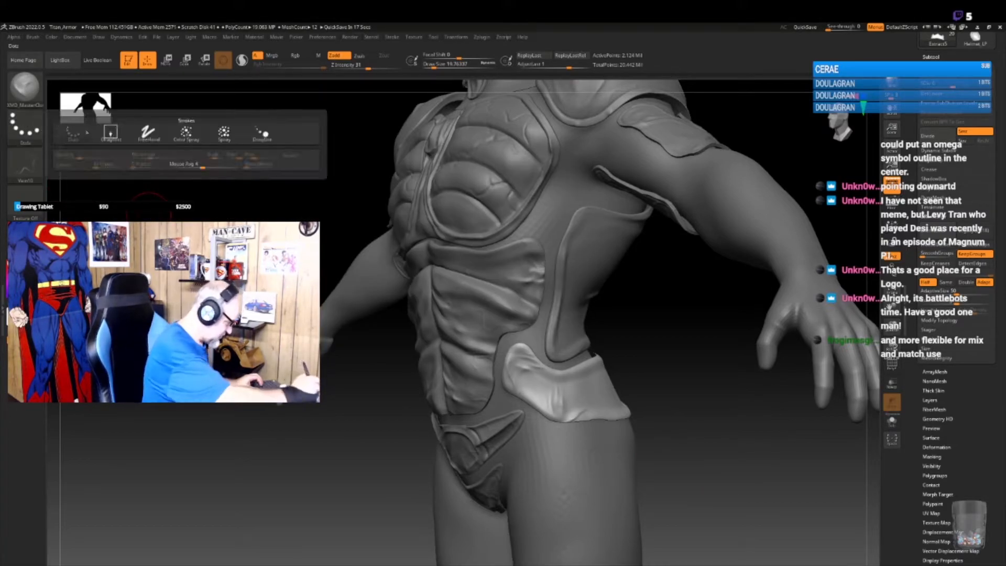
click(111, 132)
- Stamp vein details with the Vein10 alpha on the waist piece's front hip, side and lower back
mouse_move(681, 451)
mouse_down()
mouse_move(707, 452)
mouse_move(524, 393)
mouse_up()
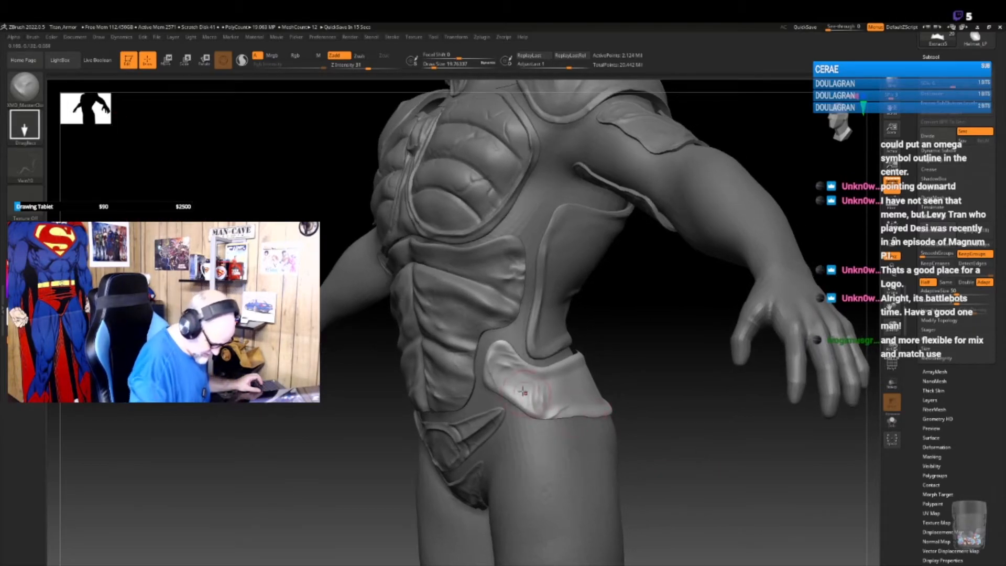
drag(653, 409, 618, 430)
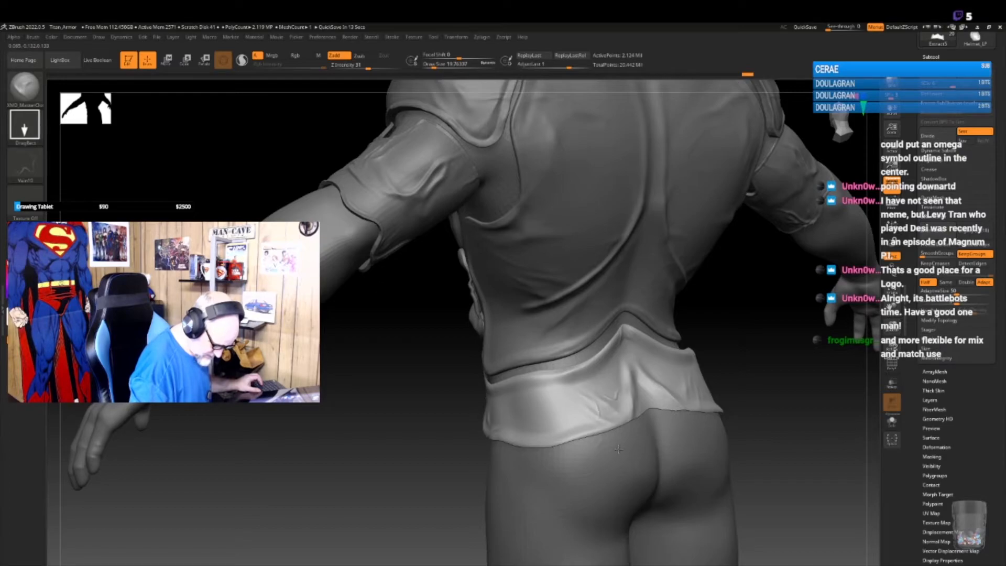
mouse_move(745, 404)
mouse_down()
mouse_move(701, 404)
mouse_move(730, 409)
mouse_up()
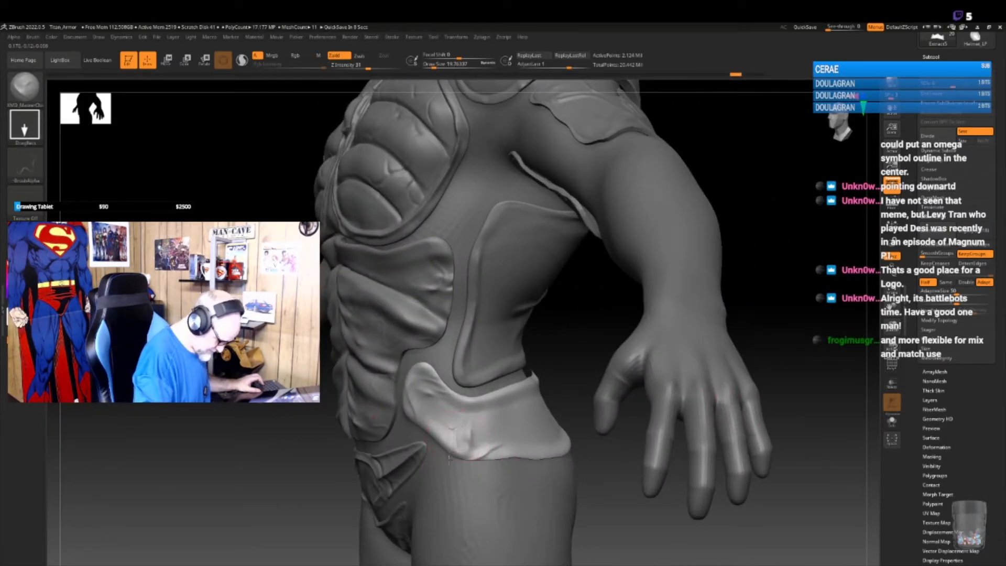
drag(816, 375, 619, 404)
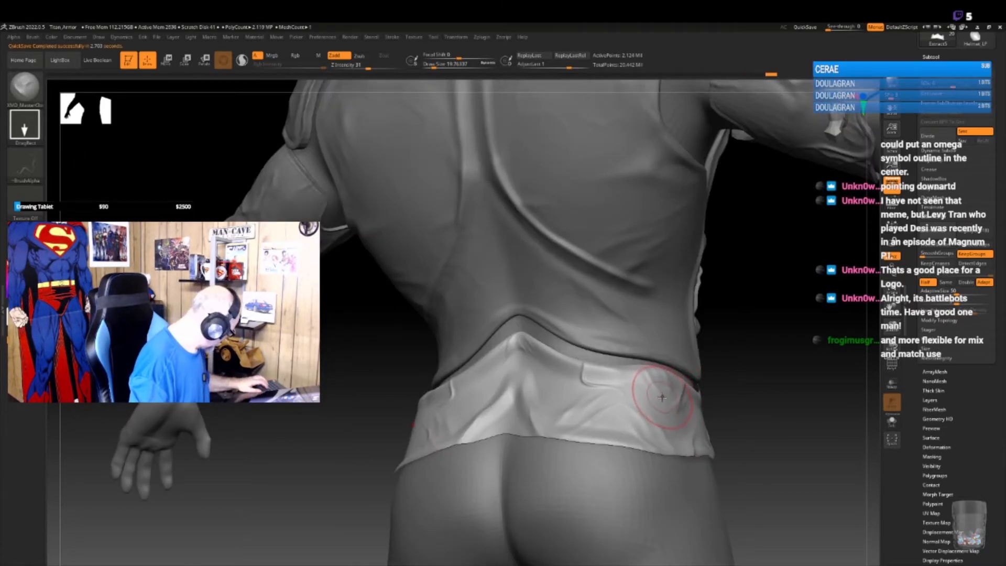
- Switch to the Vein8 alpha and stamp branching veins across the waist piece's lower back and side
key(b)
click(661, 402)
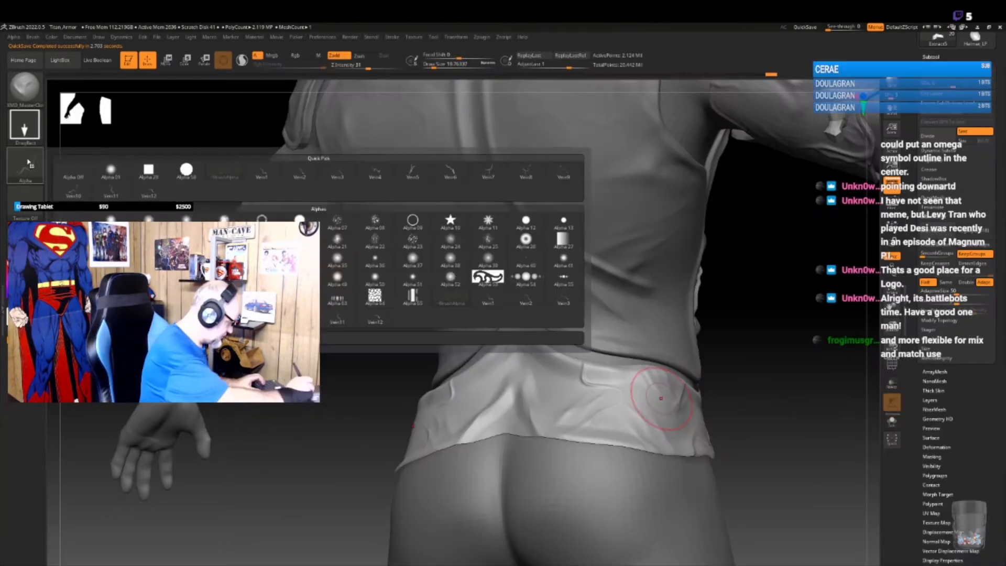
click(526, 172)
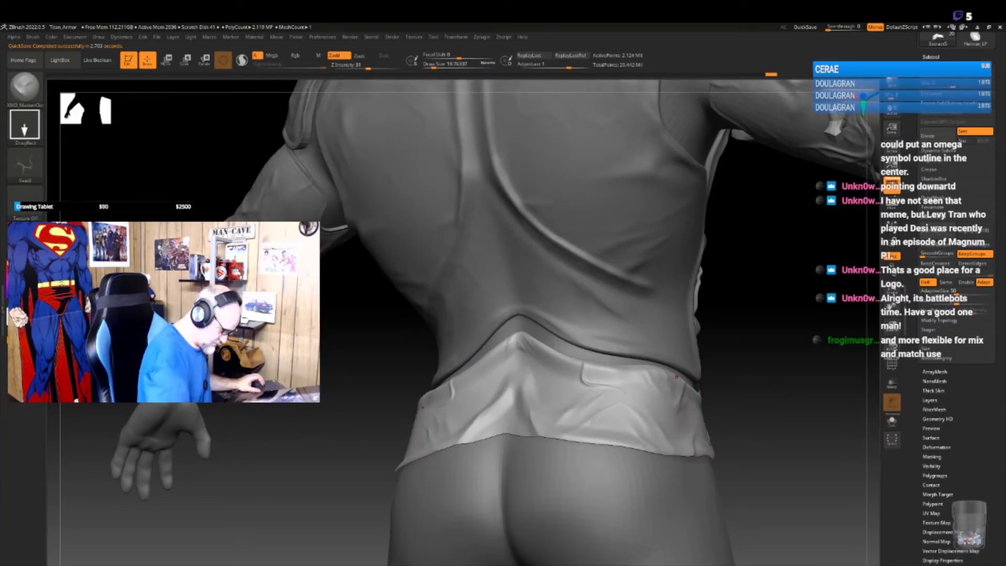
drag(767, 418, 694, 413)
mouse_move(554, 409)
mouse_down()
mouse_move(576, 457)
mouse_move(588, 460)
mouse_up()
right_drag(589, 460, 640, 444)
drag(587, 444, 614, 517)
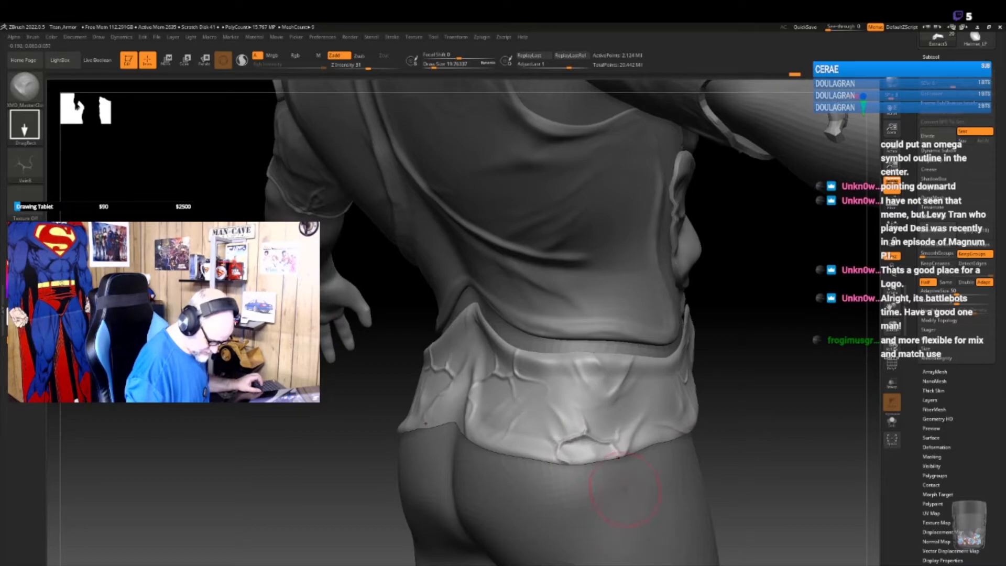
- Select the character body subtool and paint a symmetrical mask over both buttocks below the waist piece
right_drag(625, 489, 594, 437)
click(931, 57)
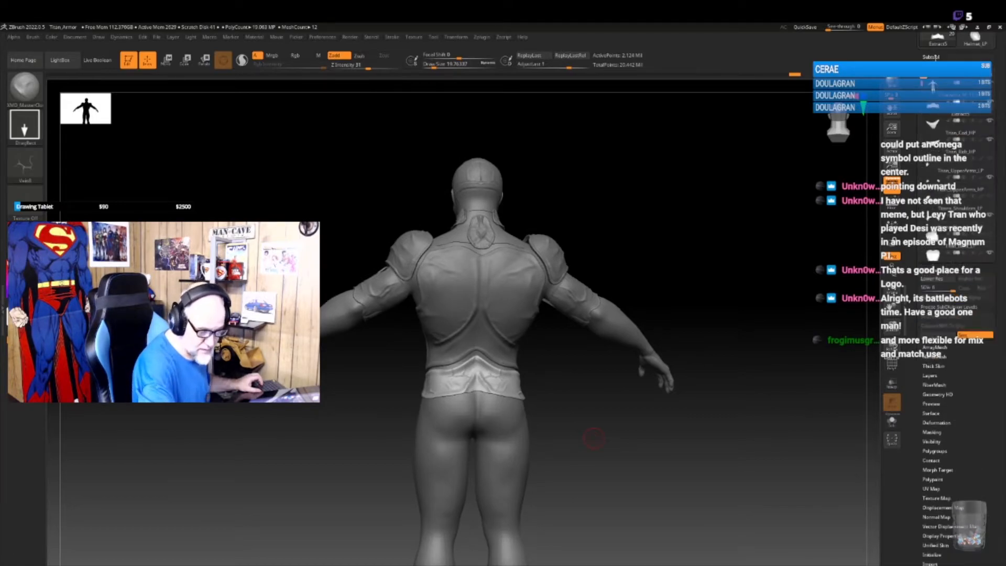
click(933, 87)
mouse_move(620, 447)
right_down()
mouse_move(620, 457)
mouse_move(620, 447)
mouse_move(566, 433)
right_up()
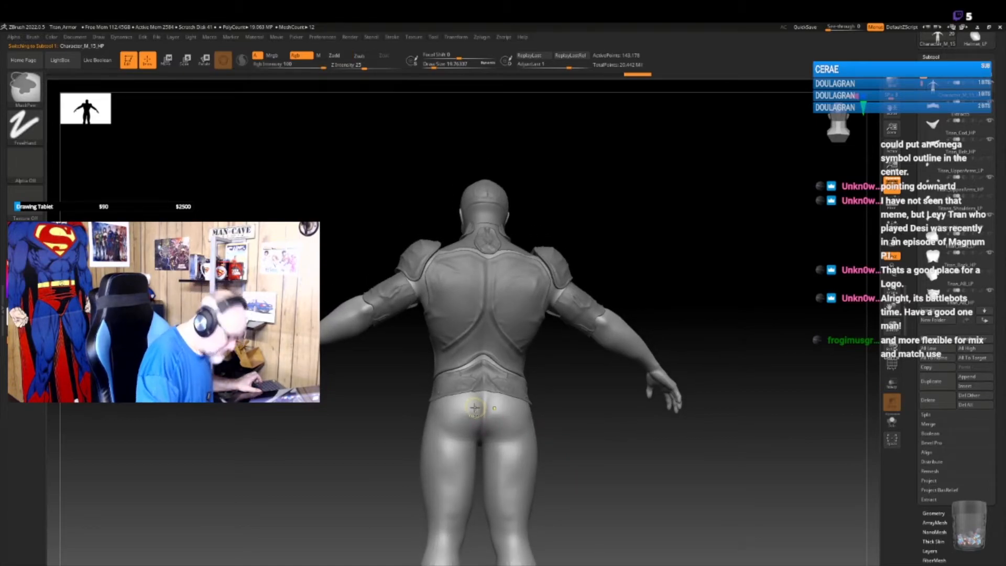
key(ctrl)
key(ctrl)
mouse_move(477, 403)
ctrl+mouse_down()
mouse_move(444, 412)
mouse_move(454, 431)
mouse_move(472, 434)
mouse_move(460, 418)
ctrl+mouse_up()
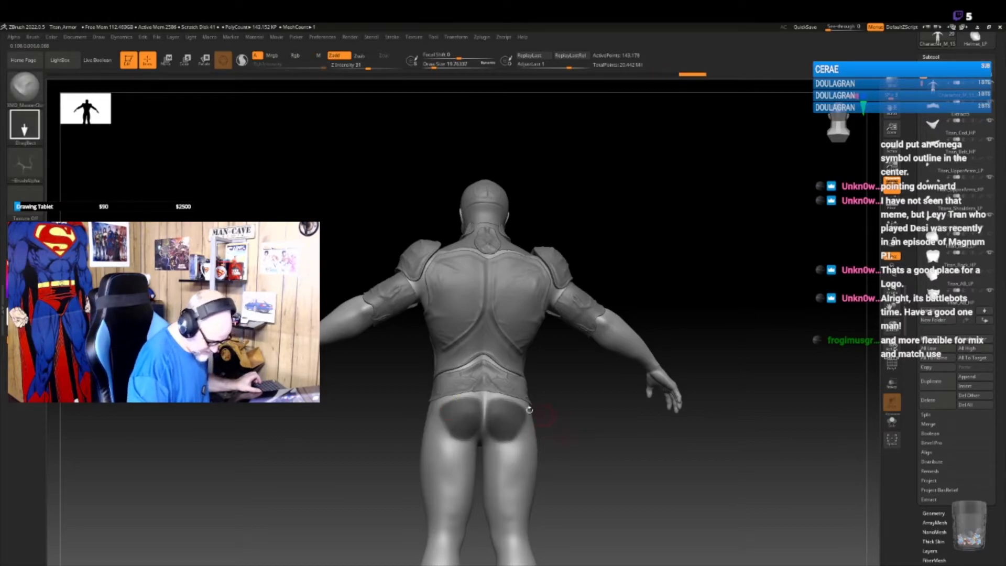
- Extend the body mask across the cleft between the buttocks and refine its outer edge toward the hip
key(ctrl)
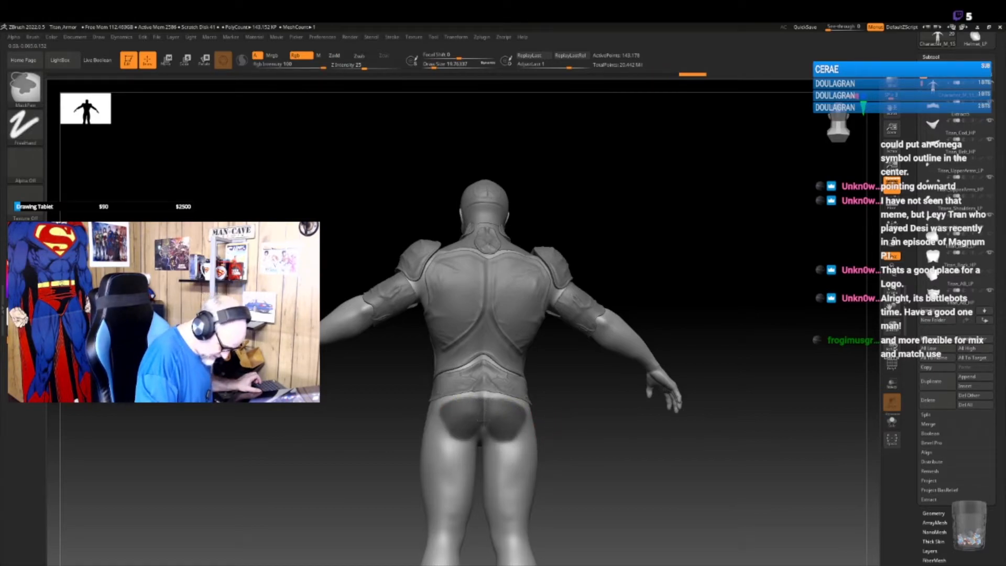
drag(556, 429, 492, 435)
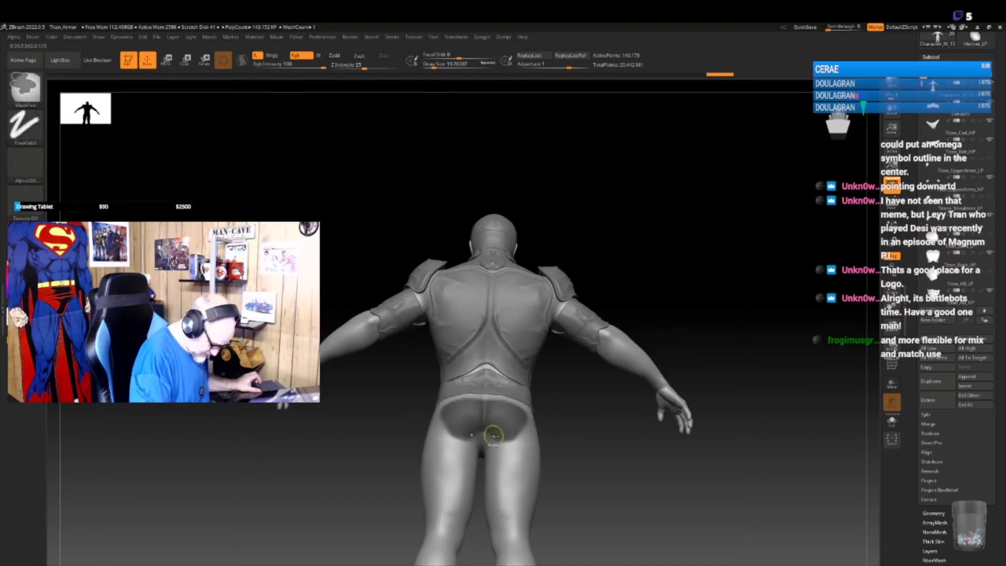
mouse_move(581, 435)
mouse_down()
mouse_move(564, 433)
mouse_move(607, 440)
mouse_move(571, 452)
mouse_move(564, 414)
mouse_up()
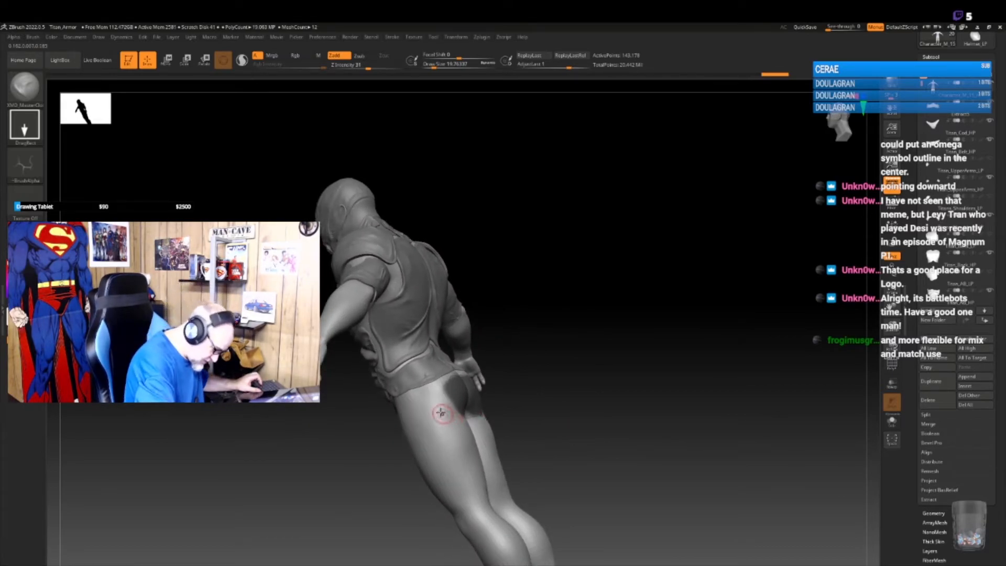
mouse_move(606, 436)
mouse_down()
mouse_move(588, 442)
mouse_move(569, 481)
mouse_up()
ctrl+drag(461, 409, 449, 415)
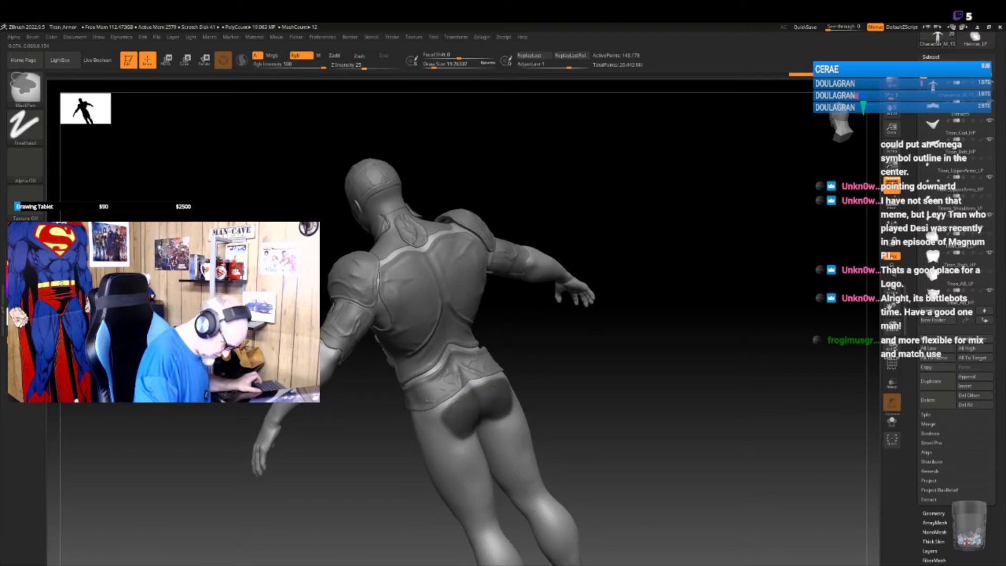
- Extract the masked glute area of the body as a separate armor panel subtool
drag(618, 427, 498, 405)
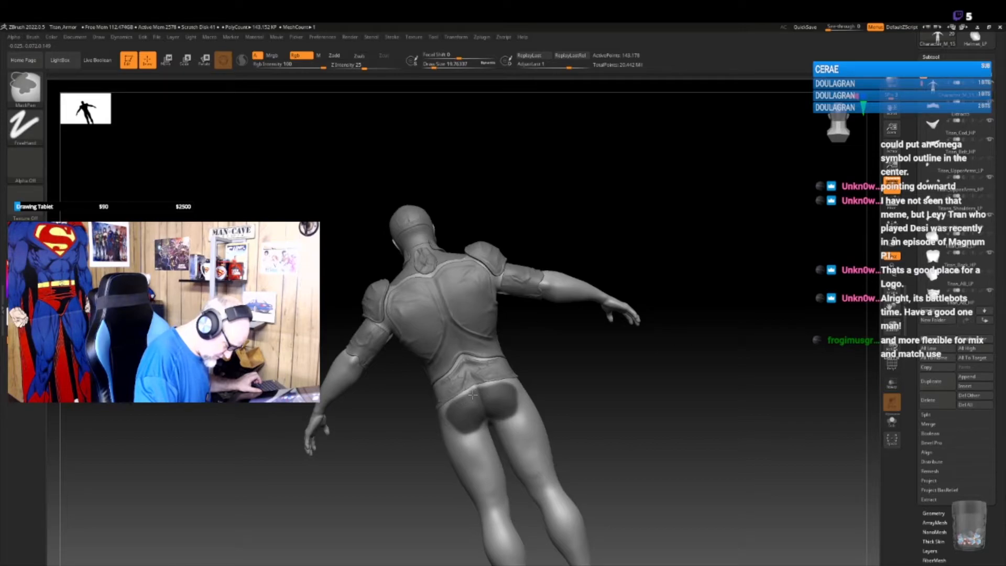
drag(595, 439, 599, 441)
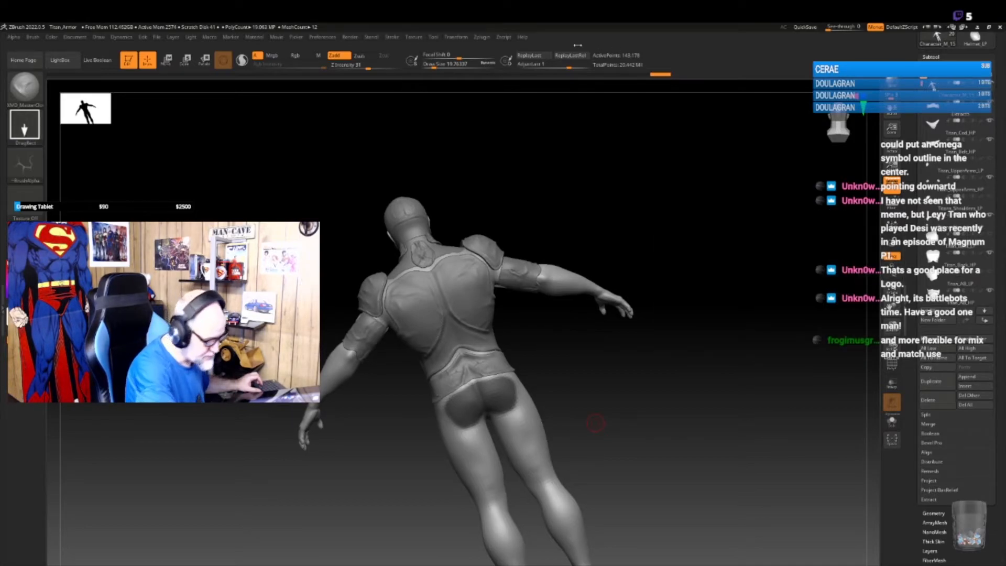
click(482, 37)
click(541, 146)
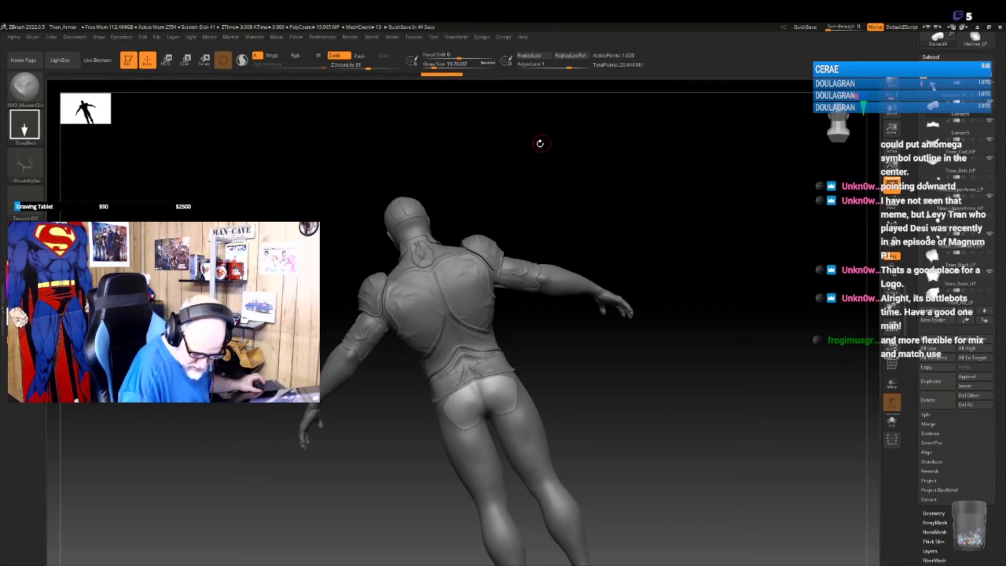
- Subdivide the extracted glute panel repeatedly to about 1.59 million polygons
scroll(998, 436, down, 5)
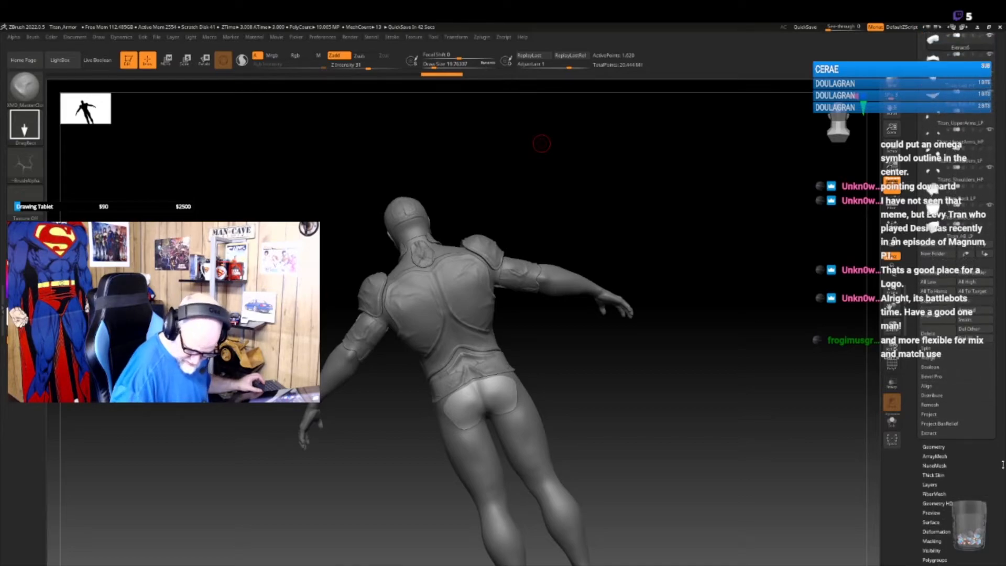
click(937, 434)
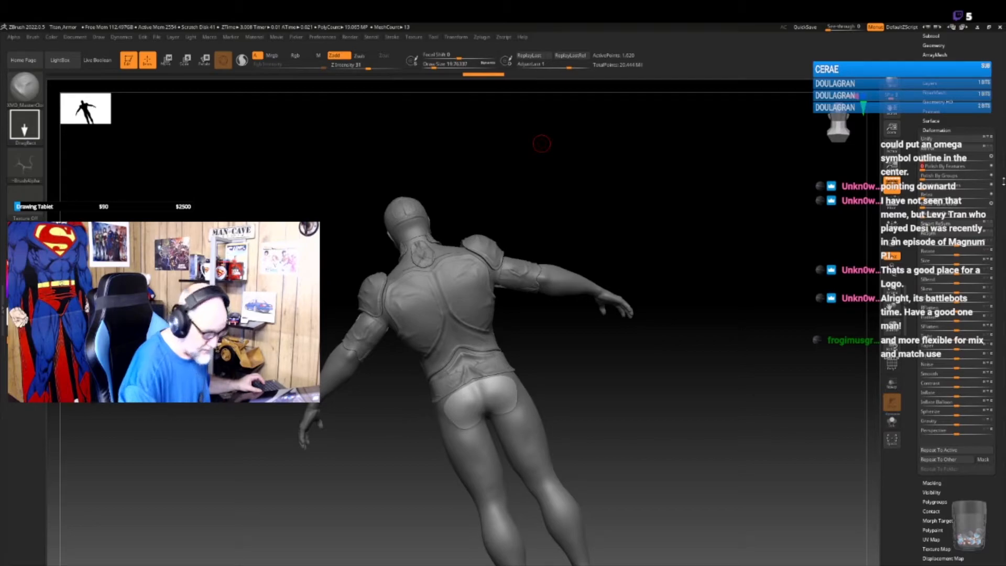
scroll(998, 314, up, 1)
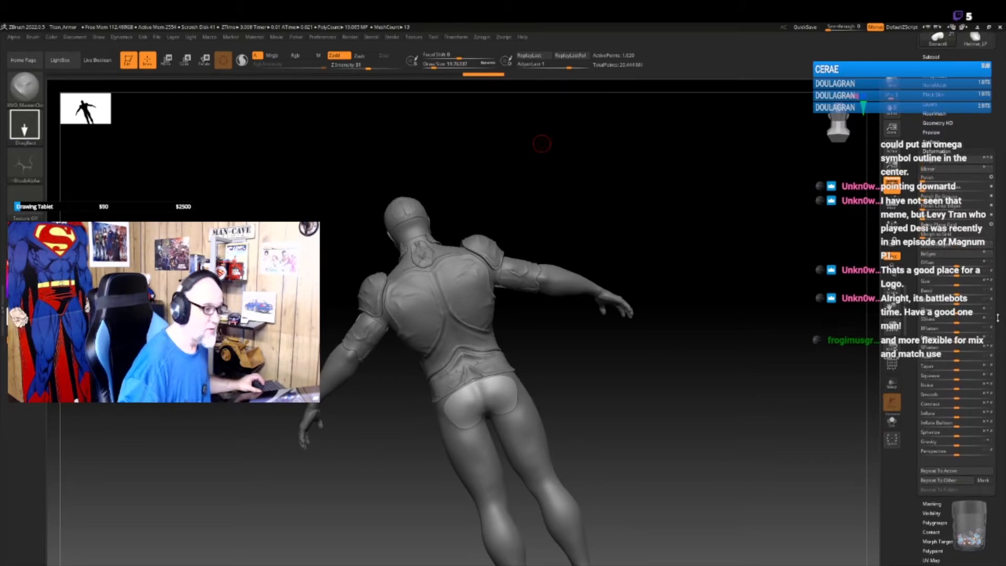
click(932, 66)
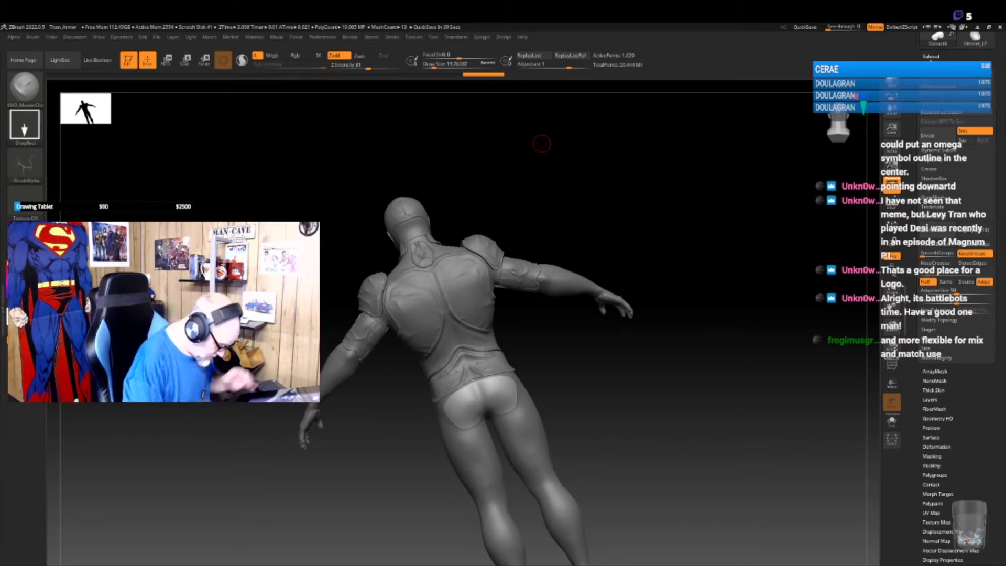
mouse_move(595, 424)
mouse_down()
mouse_move(614, 407)
mouse_move(620, 438)
mouse_move(610, 427)
mouse_up()
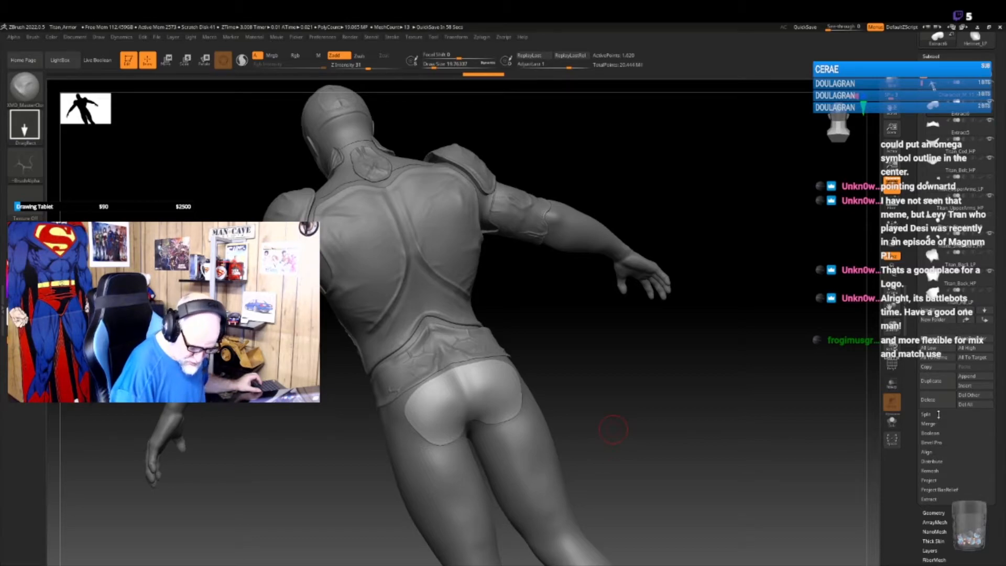
click(932, 56)
click(935, 65)
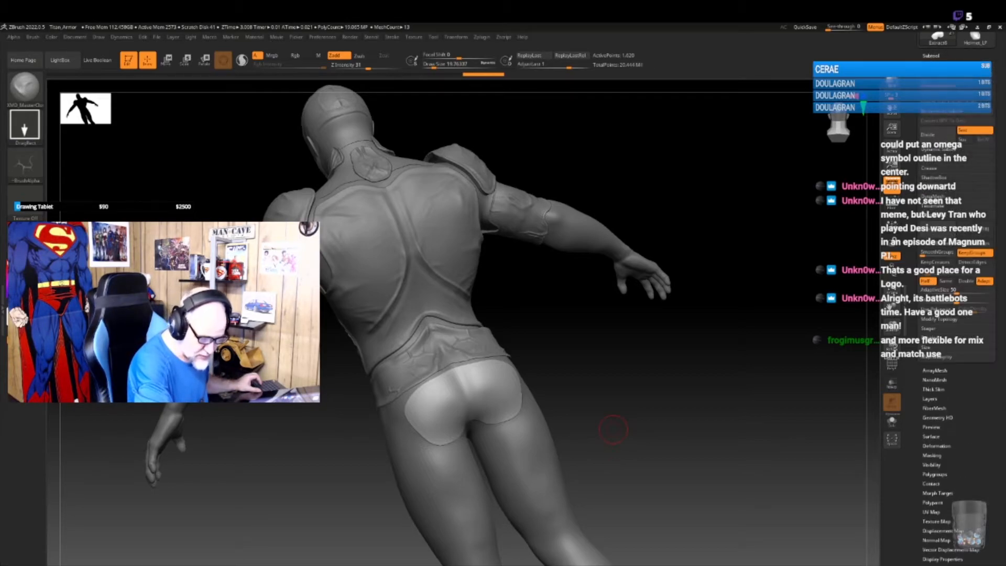
click(942, 135)
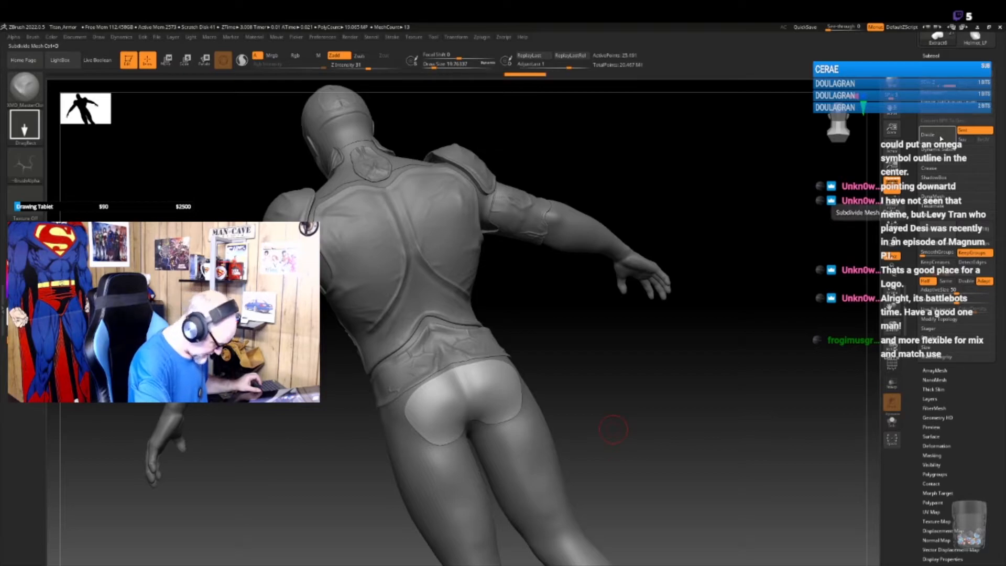
click(941, 138)
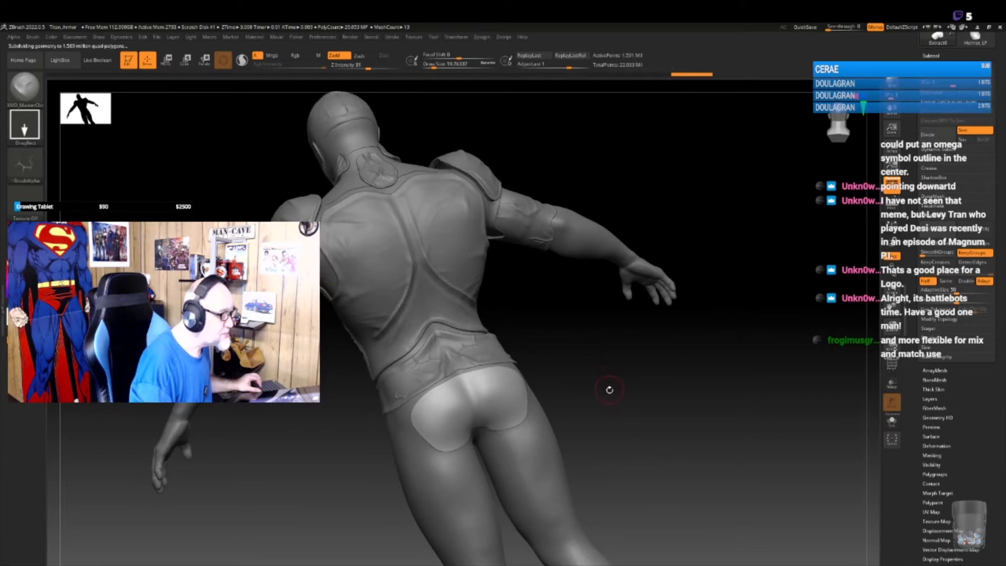
- Set the XMD MasterCloth brush to use Alpha 01 and the Dots stroke
drag(609, 393, 509, 365)
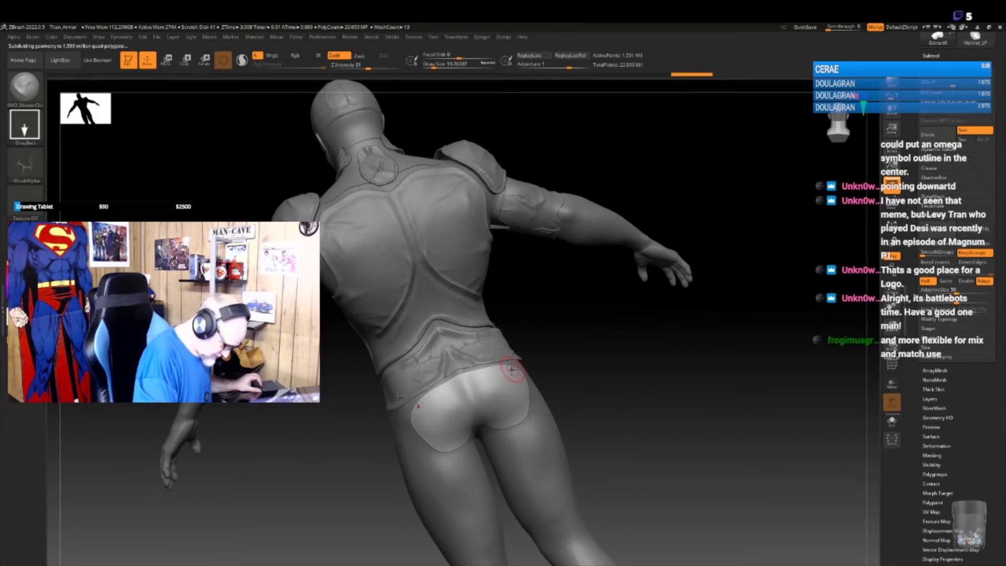
click(35, 166)
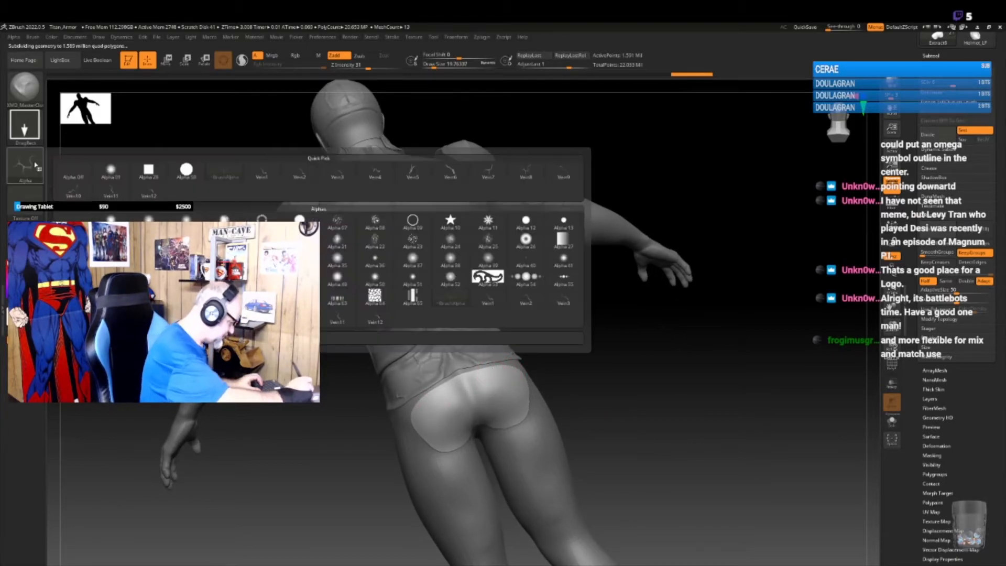
click(111, 169)
click(25, 124)
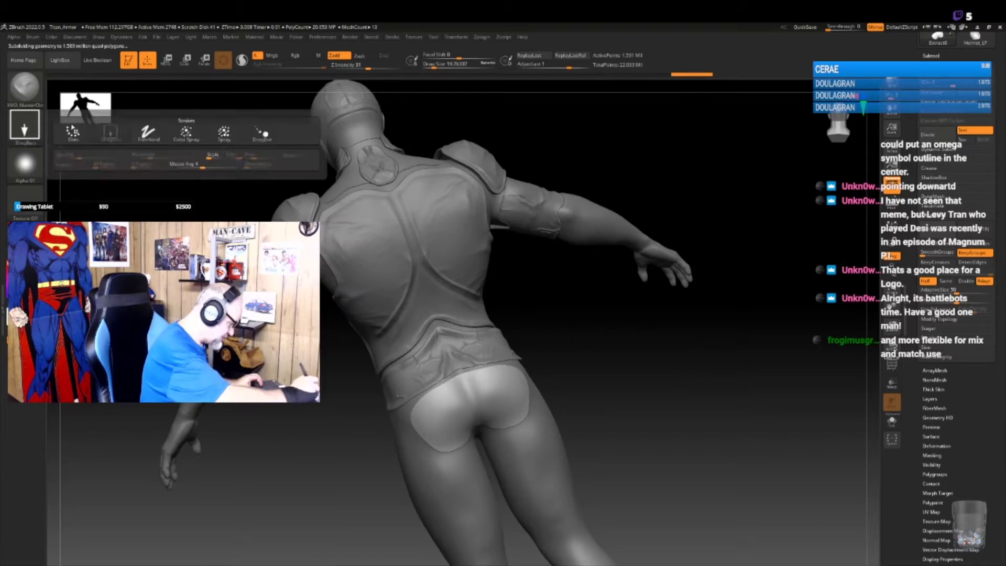
click(73, 131)
- Try to sculpt a thin crease around the glute panel's border with draw size 10
drag(618, 404, 577, 404)
mouse_move(494, 384)
mouse_down()
mouse_move(456, 398)
mouse_move(479, 411)
mouse_move(533, 388)
mouse_move(581, 404)
mouse_move(586, 387)
mouse_move(557, 391)
mouse_up()
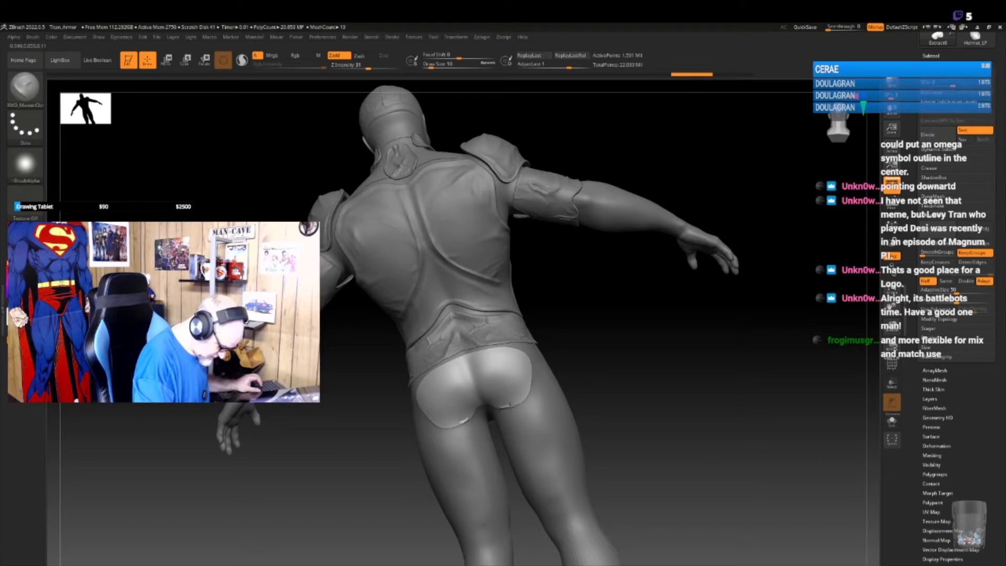
mouse_move(530, 361)
mouse_down()
mouse_move(530, 338)
mouse_move(584, 332)
mouse_up()
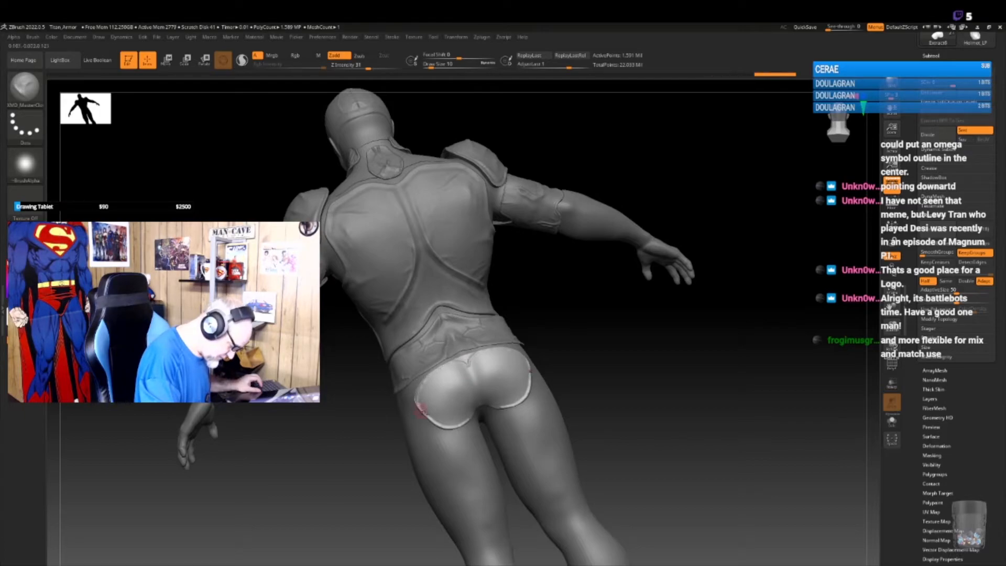
drag(422, 411, 426, 416)
key(ctrl+z)
key(ctrl+z)
- Try a raised arc-shaped stroke across the glute panel with draw size 26
mouse_move(494, 366)
mouse_down()
mouse_move(459, 378)
mouse_move(461, 410)
mouse_up()
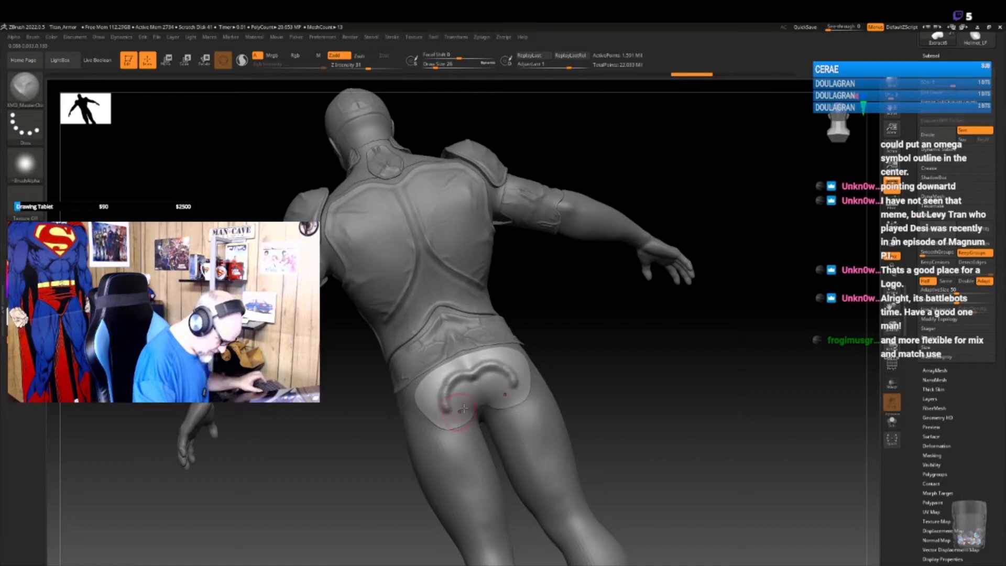
key(ctrl+z)
key(ctrl+z)
- Lower the brush's focal shift to a negative value and test a stroke on the glute panel
key(space)
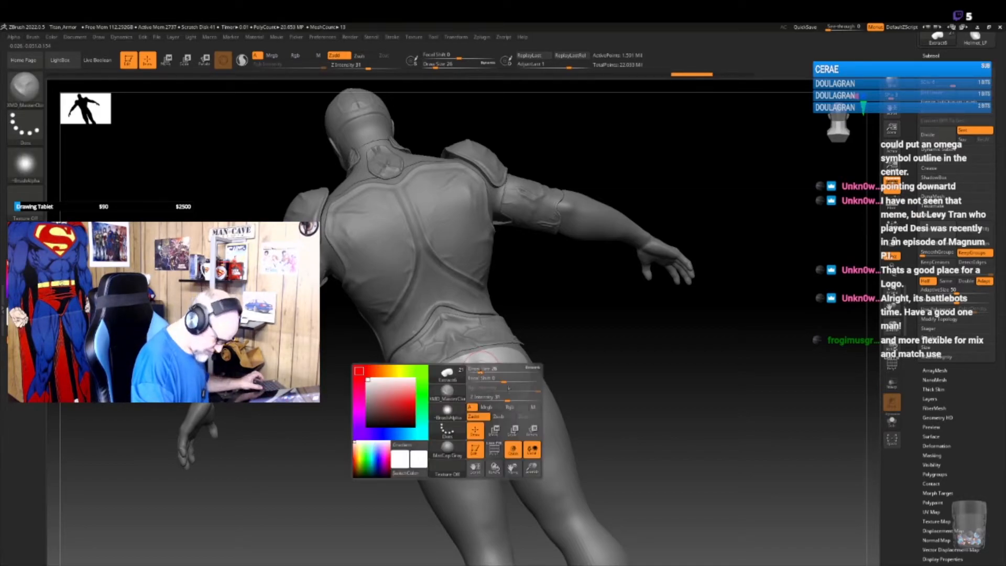
click(485, 378)
drag(452, 386, 455, 412)
key(ctrl+z)
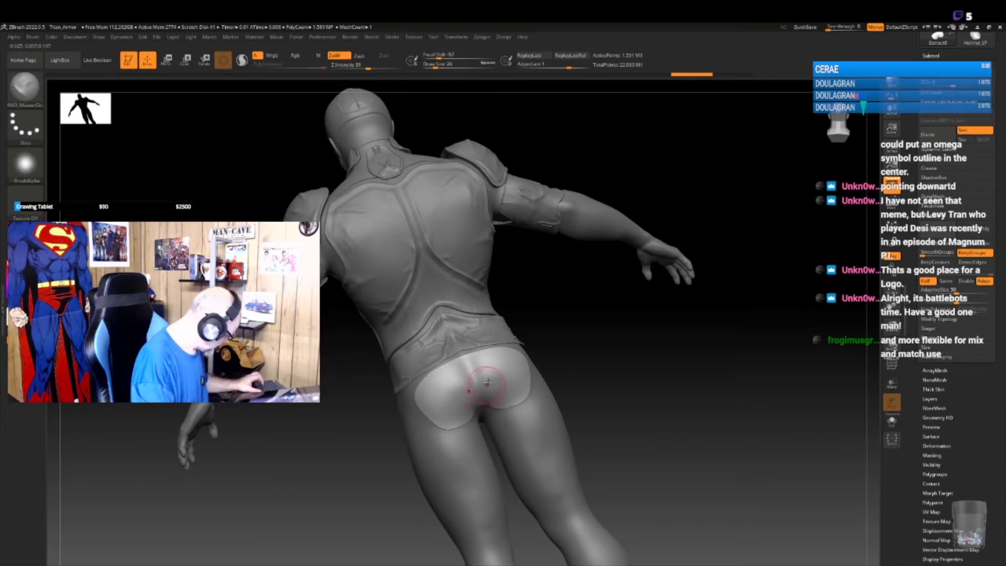
key(ctrl+z)
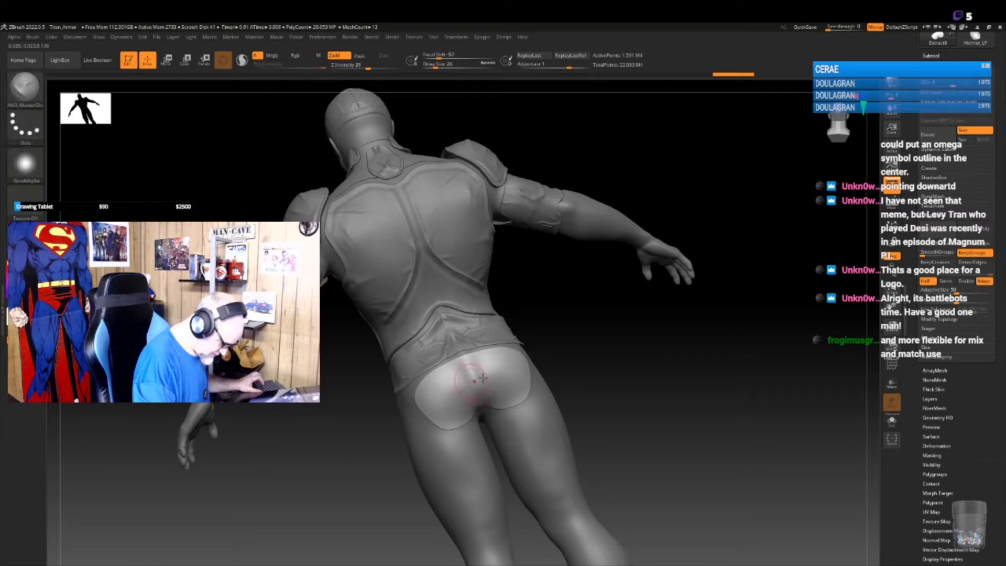
- Try to sculpt deep folds along the glute panel's upper edge toward the center
drag(558, 341, 568, 341)
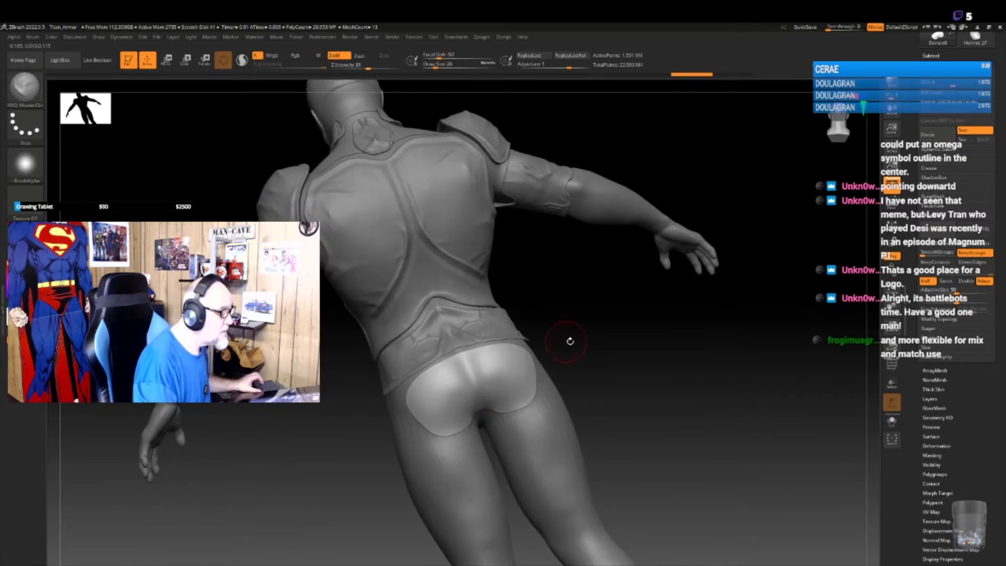
mouse_move(468, 378)
mouse_down()
mouse_move(493, 356)
mouse_move(419, 386)
mouse_move(449, 392)
mouse_up()
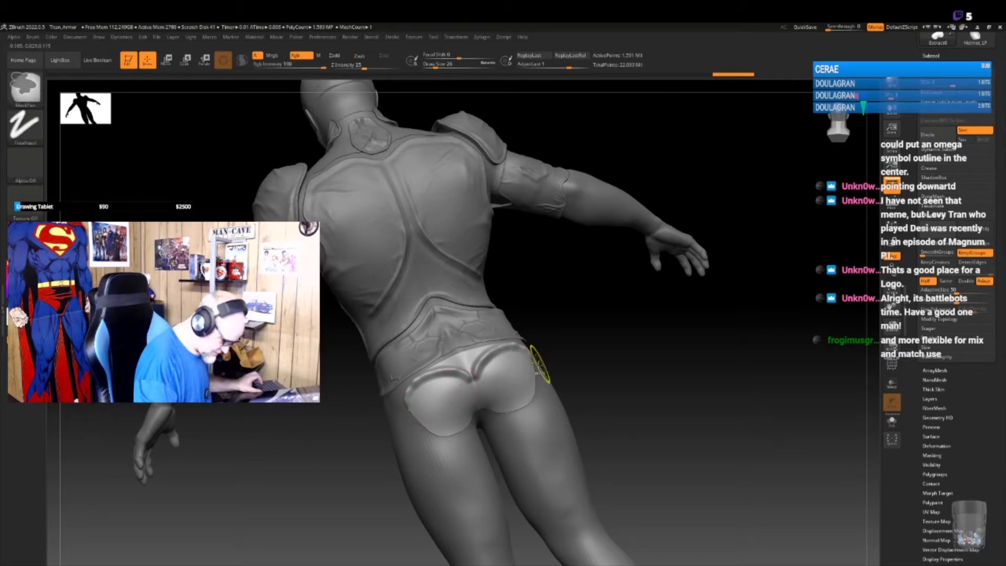
key(ctrl+z)
- Reduce the brush's Z Intensity to 10 and sculpt soft folds along the glute panel's upper edge
key(space)
drag(513, 415, 501, 415)
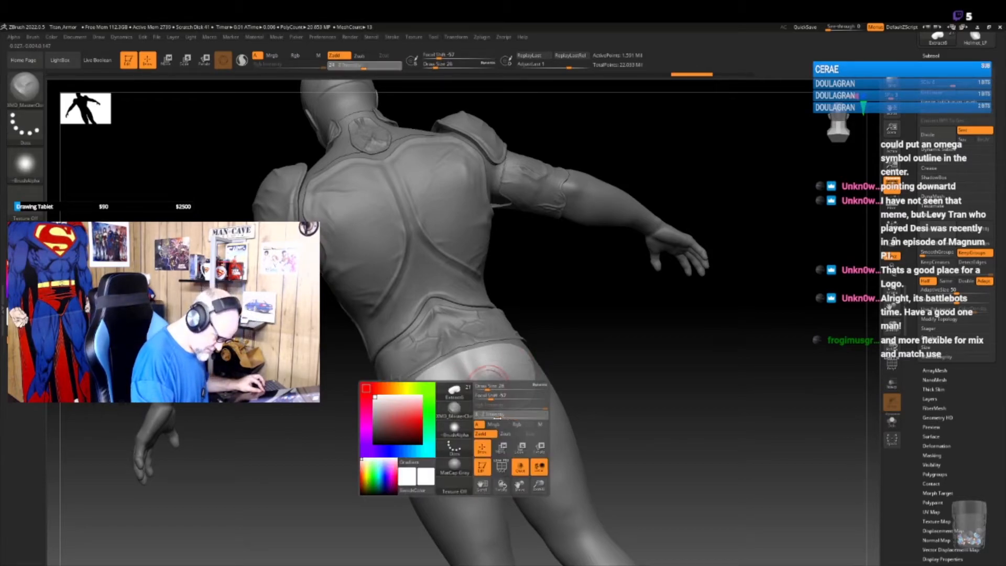
drag(410, 394, 468, 379)
key(space)
drag(485, 415, 490, 415)
drag(443, 366, 416, 382)
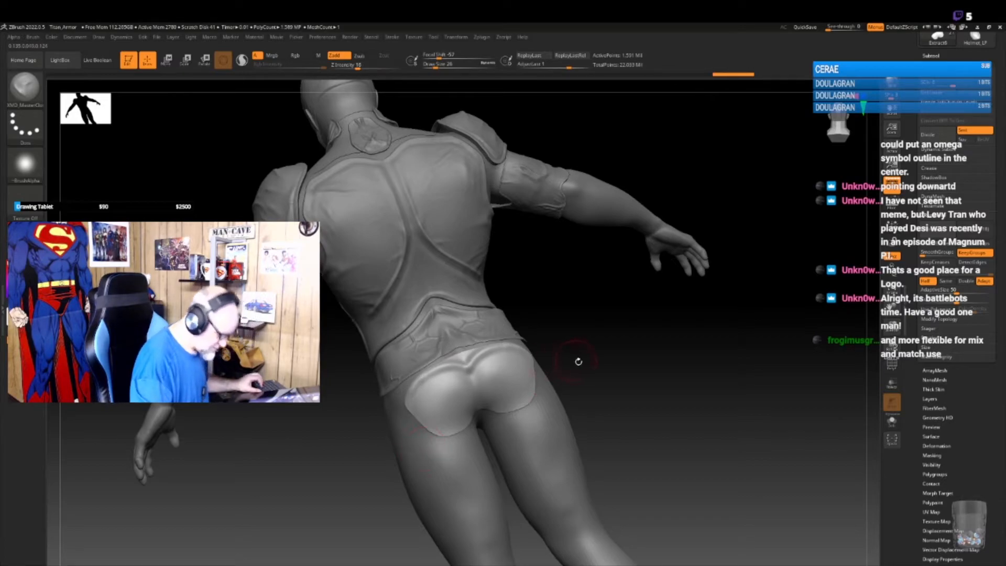
- Sculpt more wrinkles at the panel's central crease and upper edge, and smooth the folds along the waist
drag(589, 379, 553, 321)
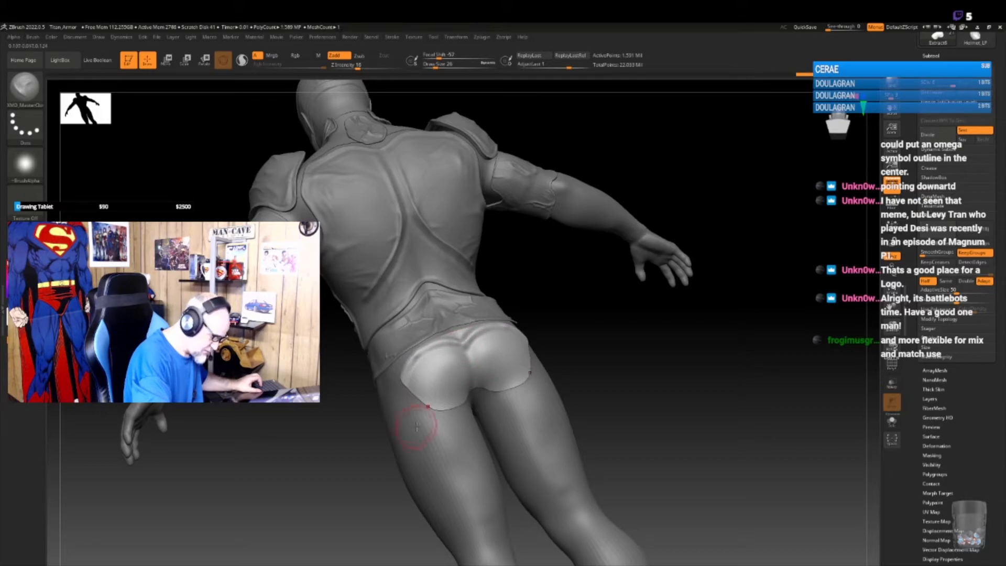
mouse_move(588, 376)
mouse_down()
mouse_move(555, 373)
mouse_move(605, 361)
mouse_up()
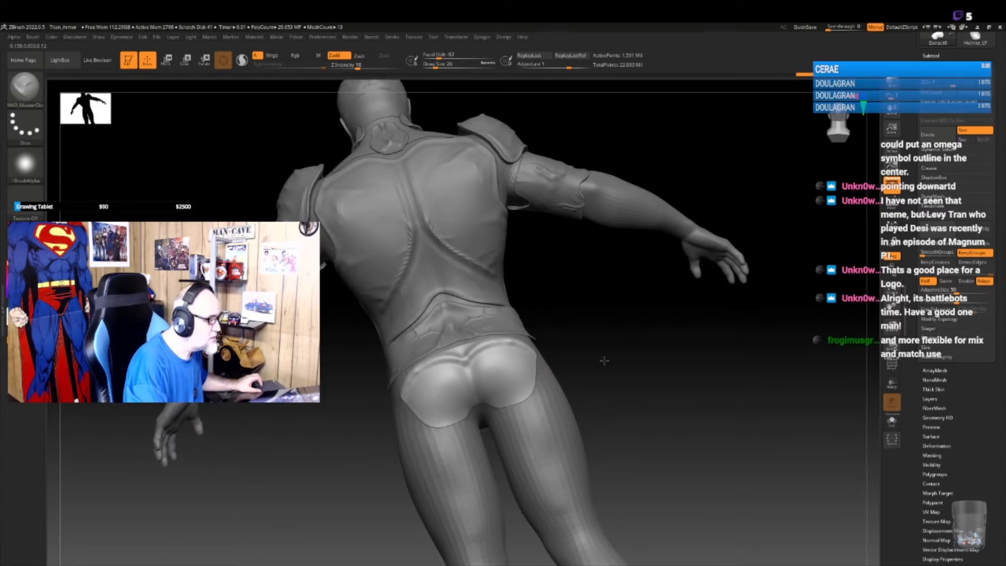
mouse_move(511, 339)
mouse_down()
mouse_move(476, 381)
mouse_move(504, 345)
mouse_move(495, 348)
mouse_move(516, 345)
mouse_up()
drag(477, 376, 497, 344)
drag(480, 384, 466, 359)
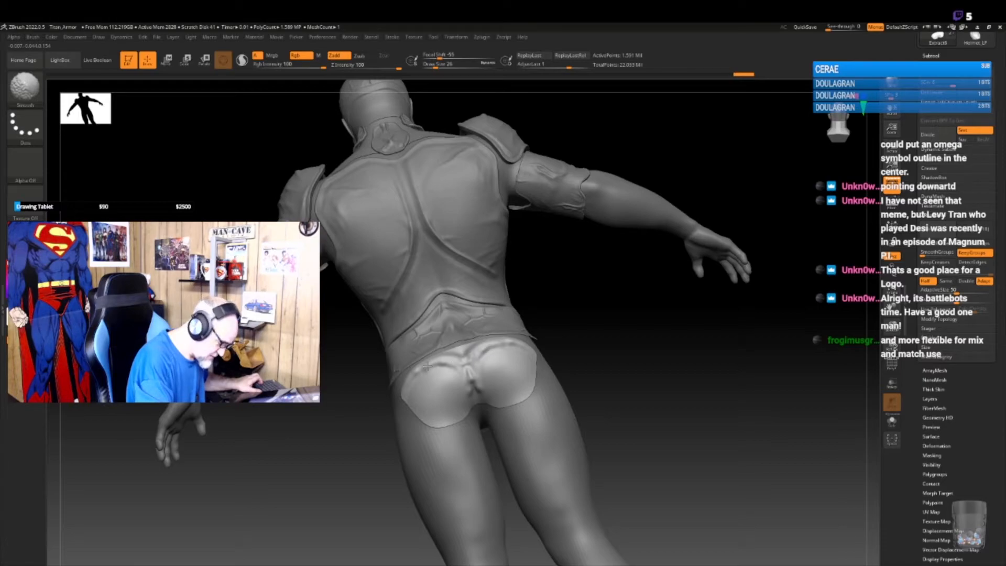
shift+drag(421, 370, 460, 330)
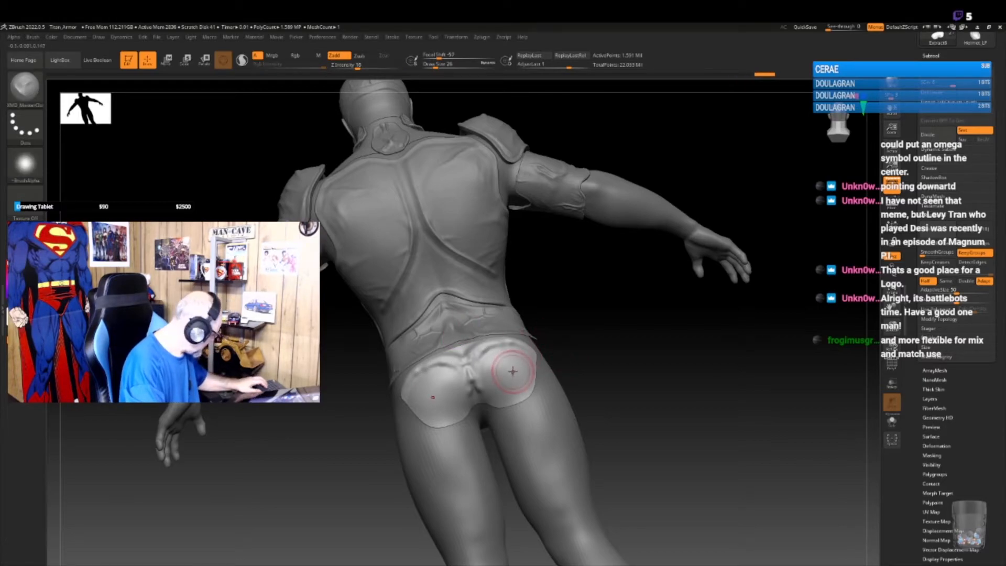
- Try a different XMD MasterCloth wrinkle brush with a stroke near the middle of the glute panel
key(b)
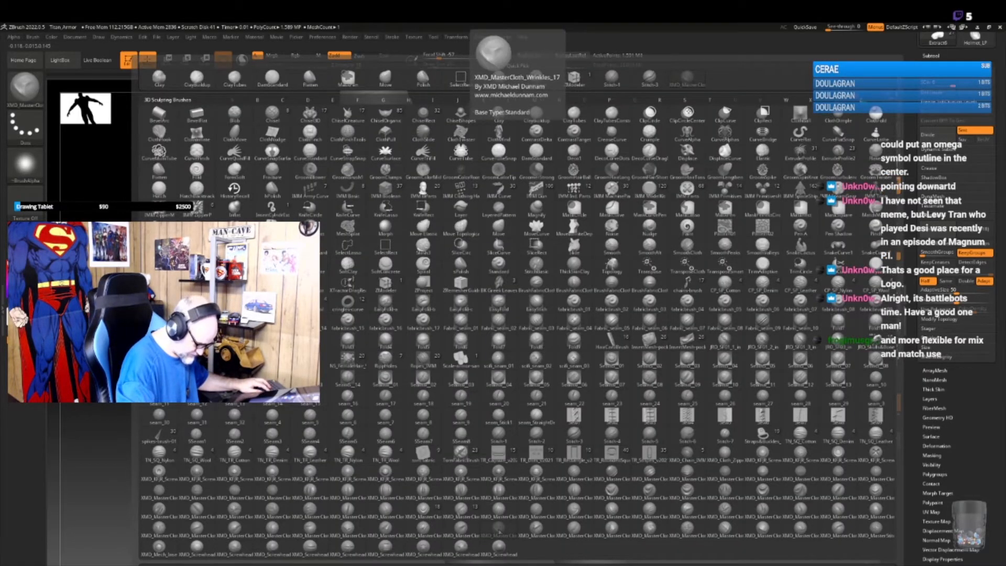
click(531, 501)
click(454, 354)
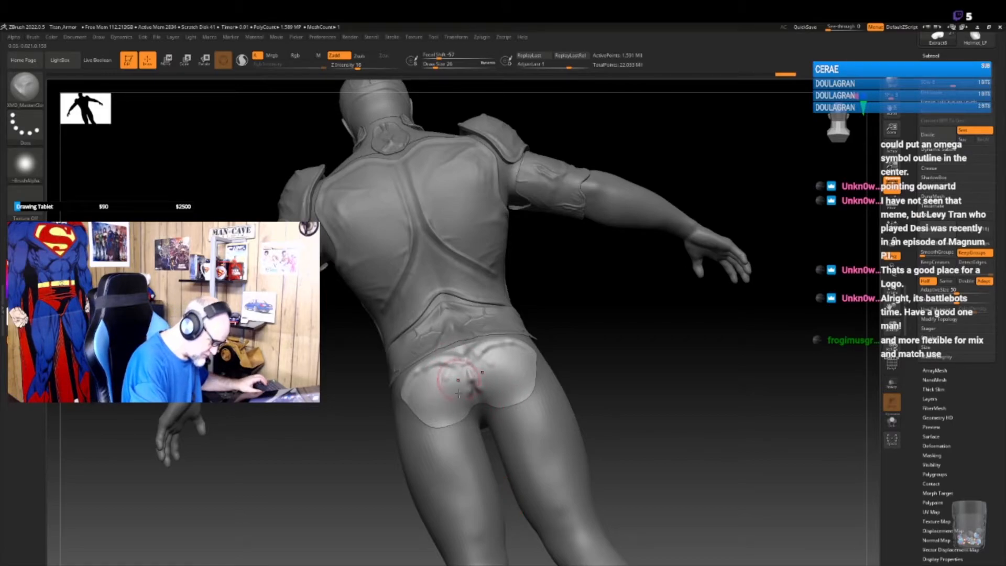
- Change the brush stroke to DragRect and try stamping wrinkles at the glute panel's outer edge
click(25, 126)
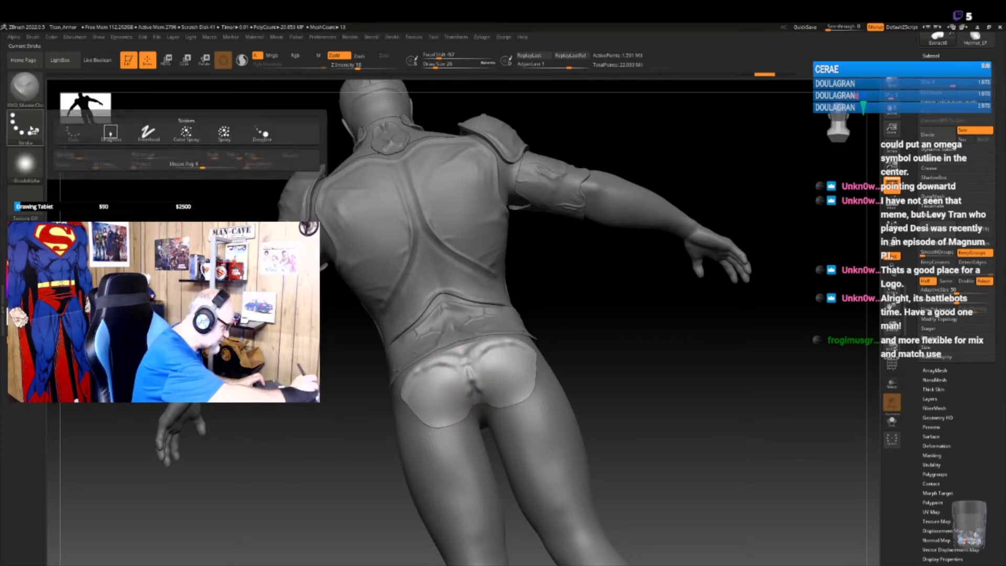
click(119, 138)
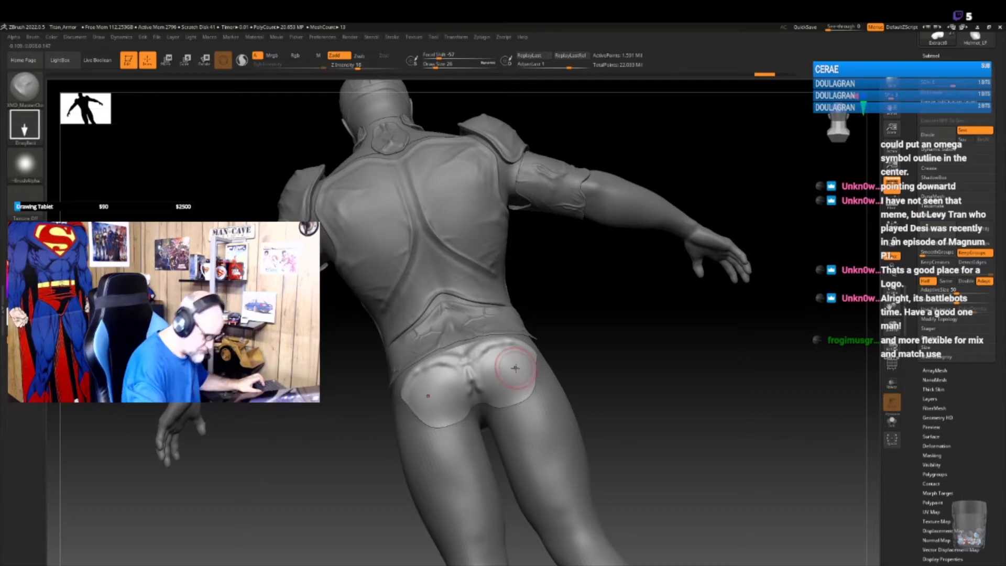
drag(539, 401, 535, 391)
key(ctrl+z)
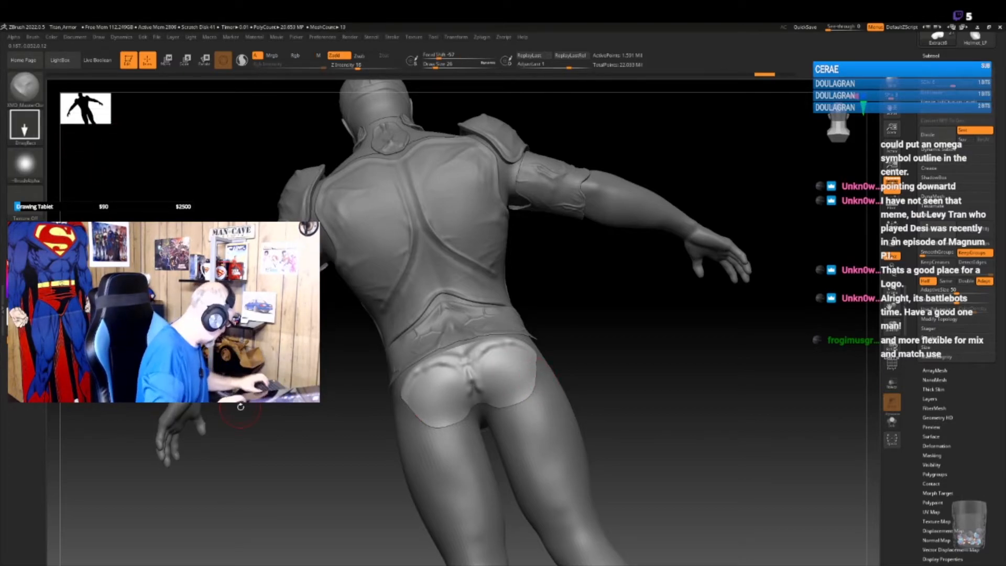
- Look through the sculpting brush library for another cloth wrinkle brush
key(b)
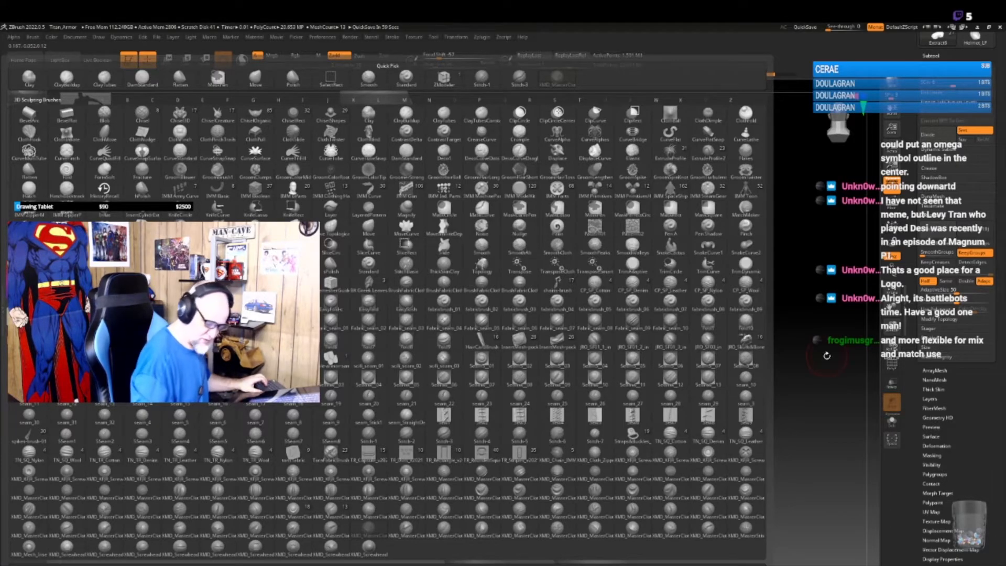
click(747, 473)
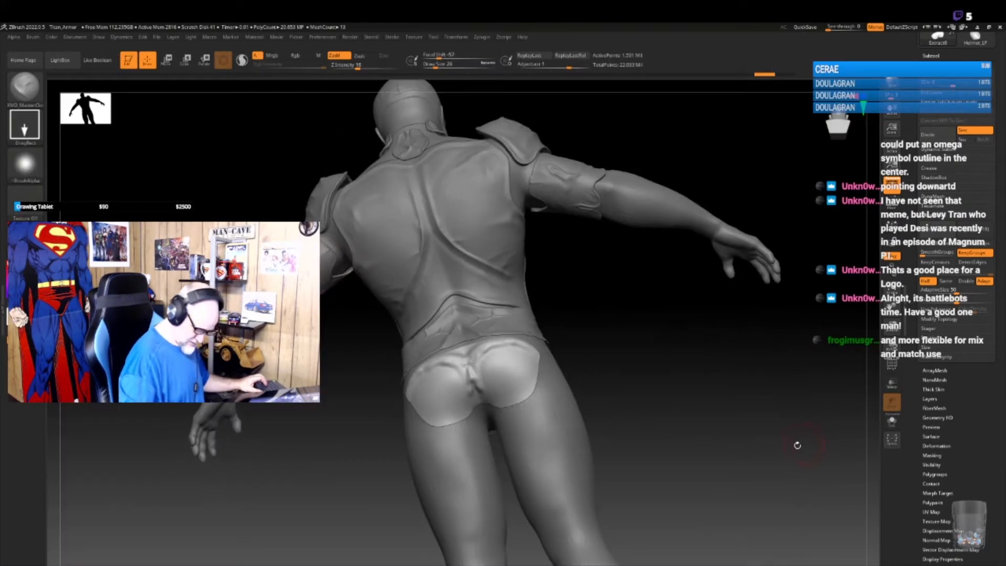
key(b)
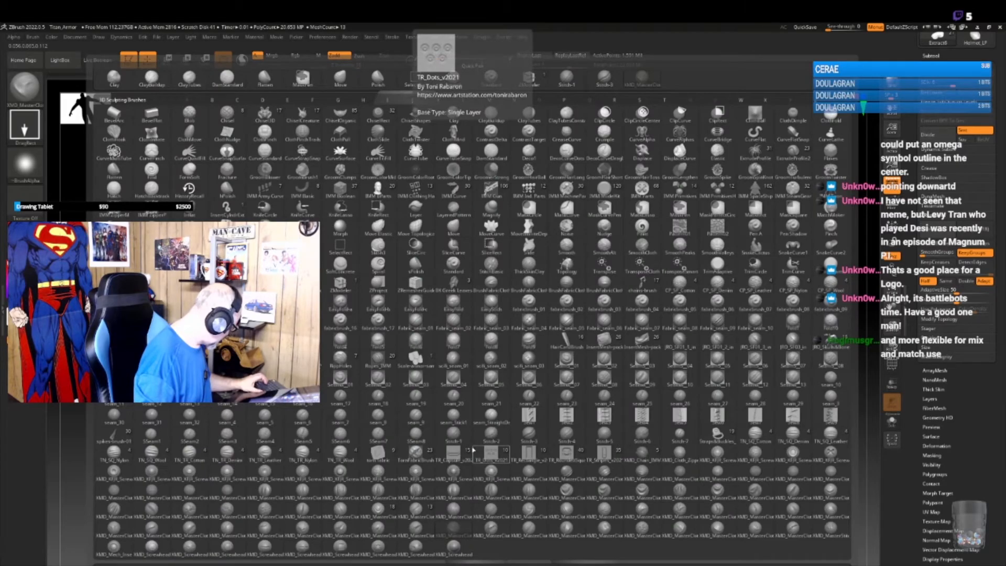
click(455, 528)
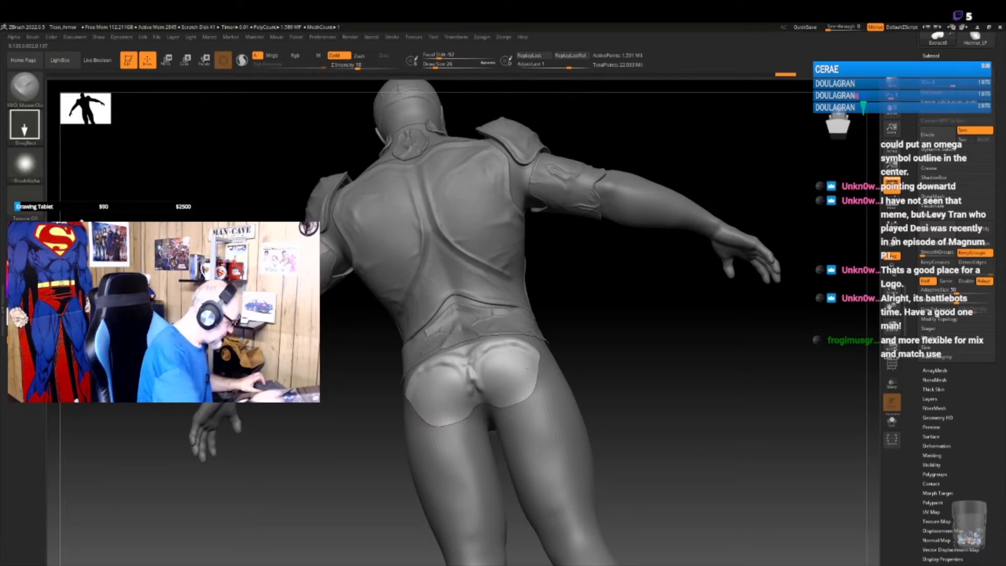
- Turn off the alpha of the current XMD MasterCloth brush
click(24, 167)
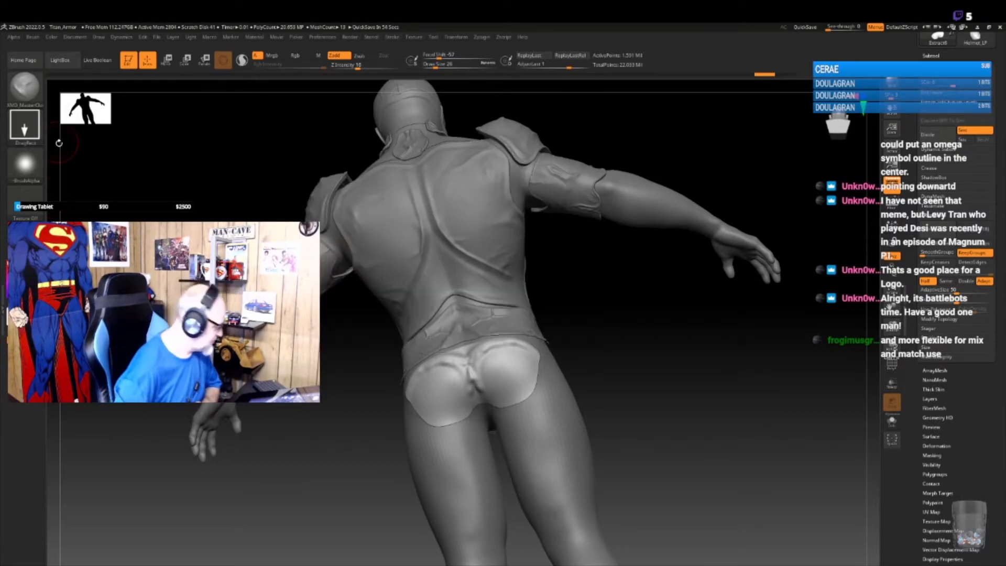
click(27, 87)
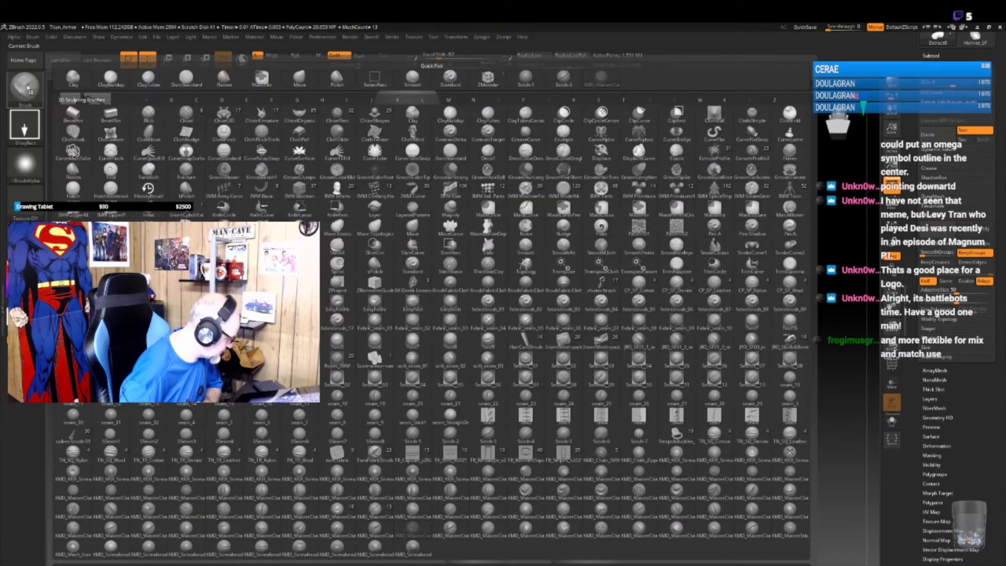
click(28, 89)
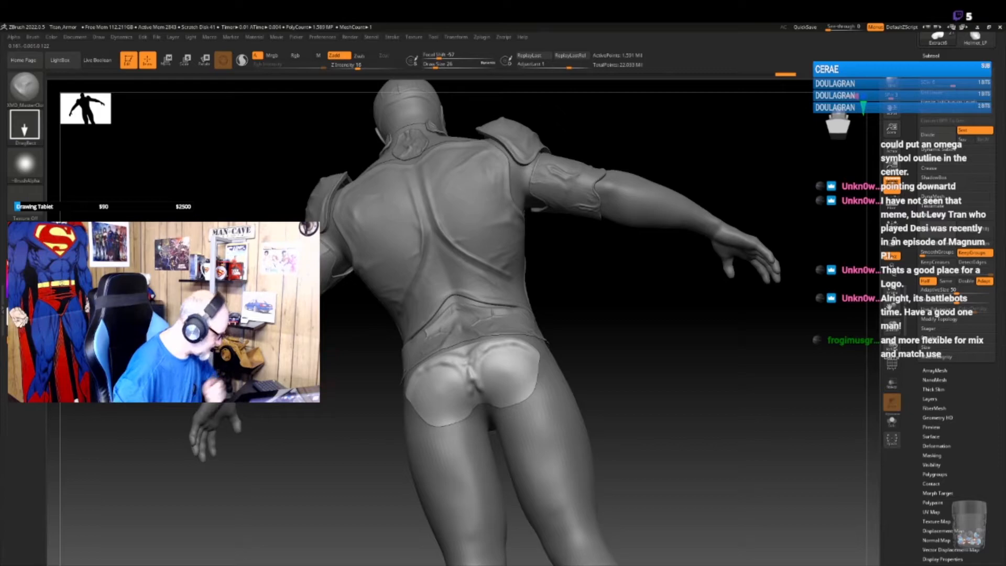
click(32, 168)
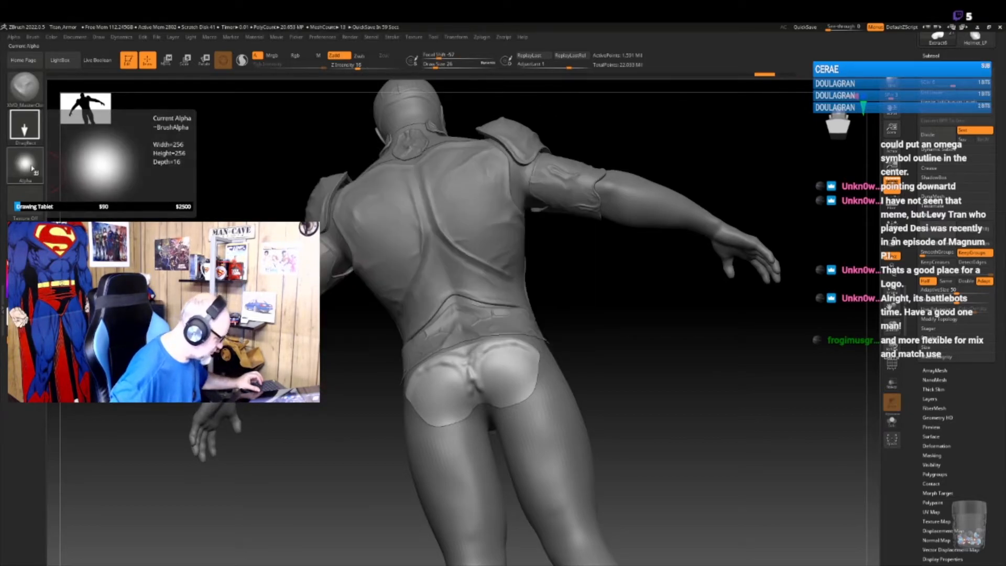
click(31, 167)
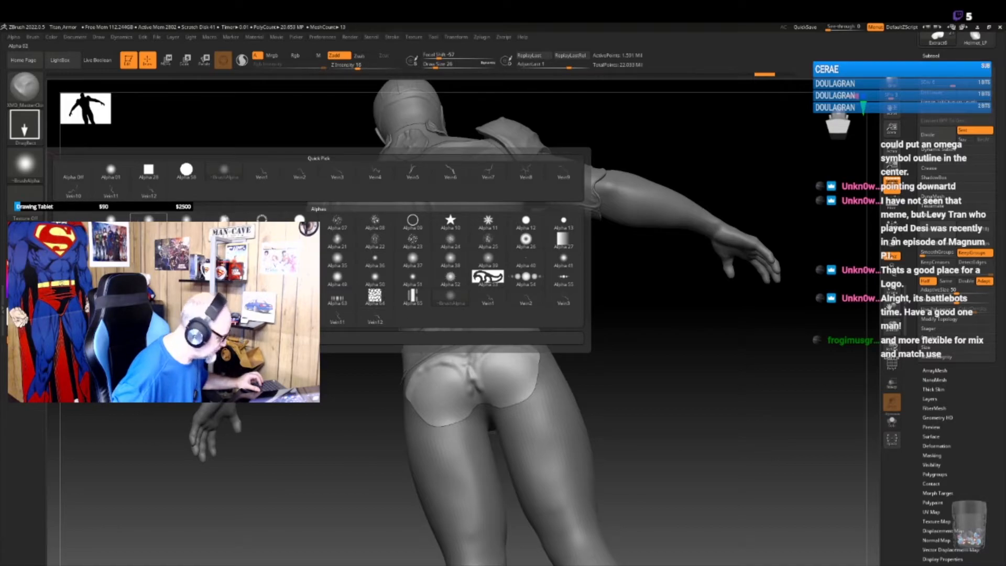
click(73, 173)
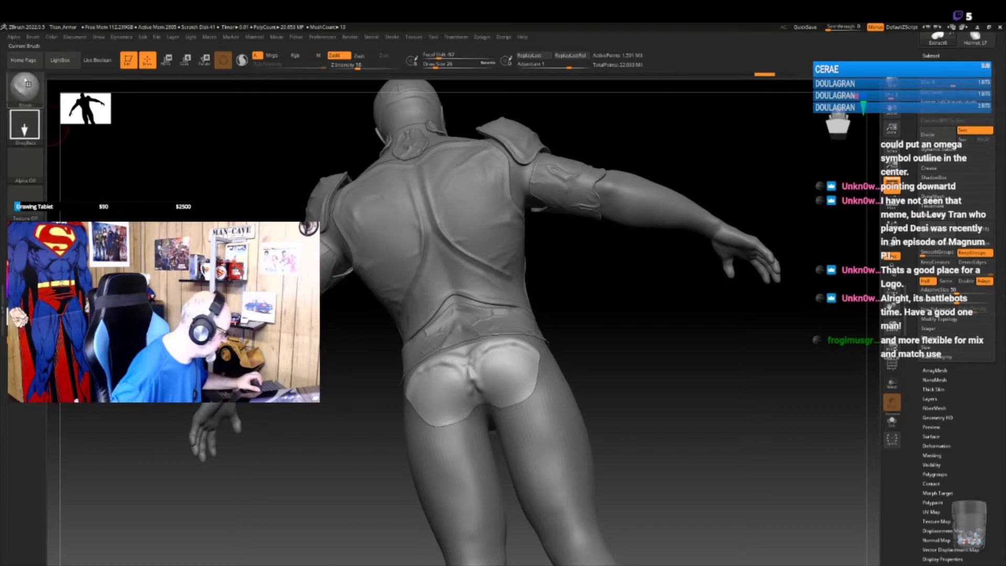
- Try different XMD MasterCloth brushes and choose XMD_MasterCloth_Wrinkles_17
click(29, 91)
click(208, 459)
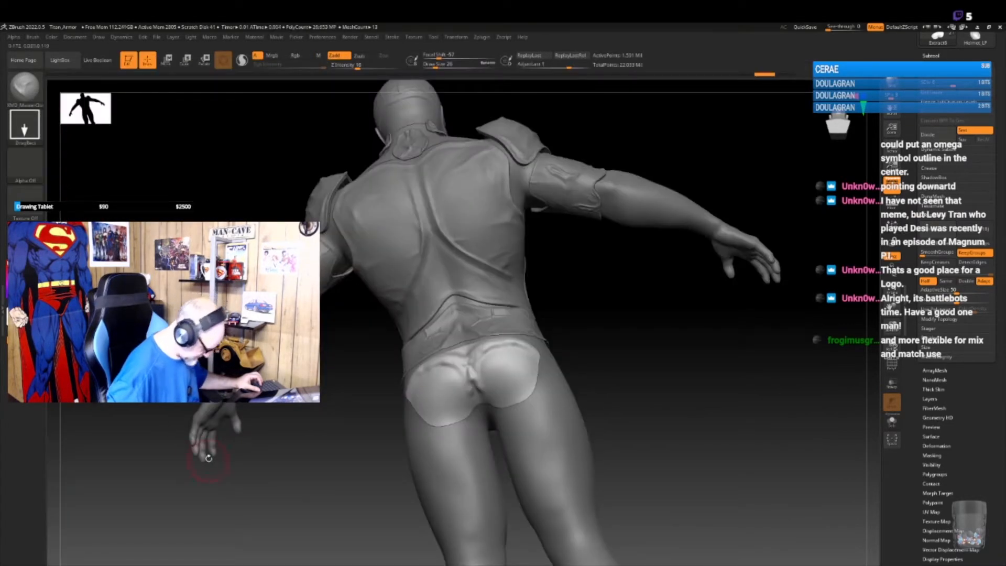
click(25, 87)
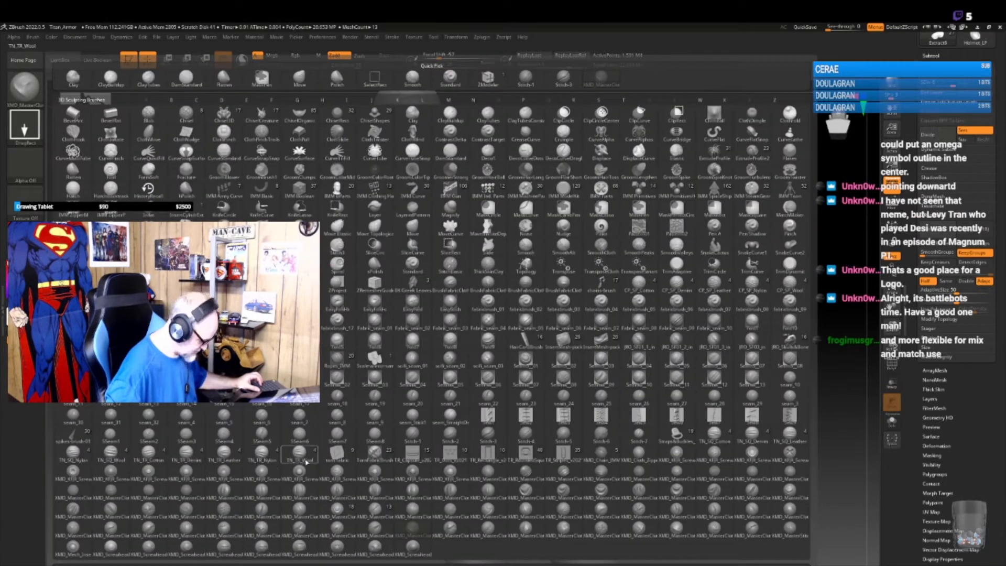
click(411, 527)
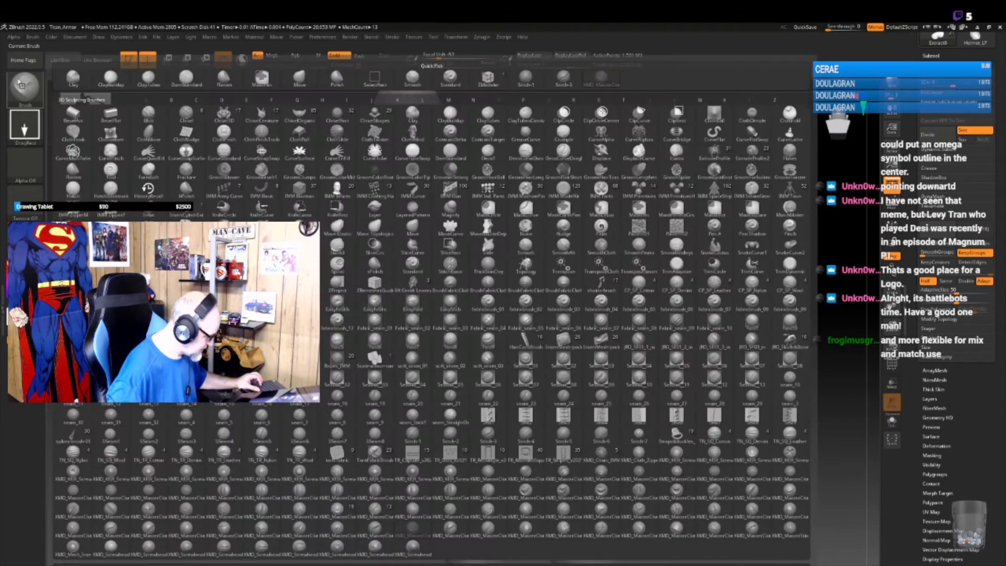
click(25, 86)
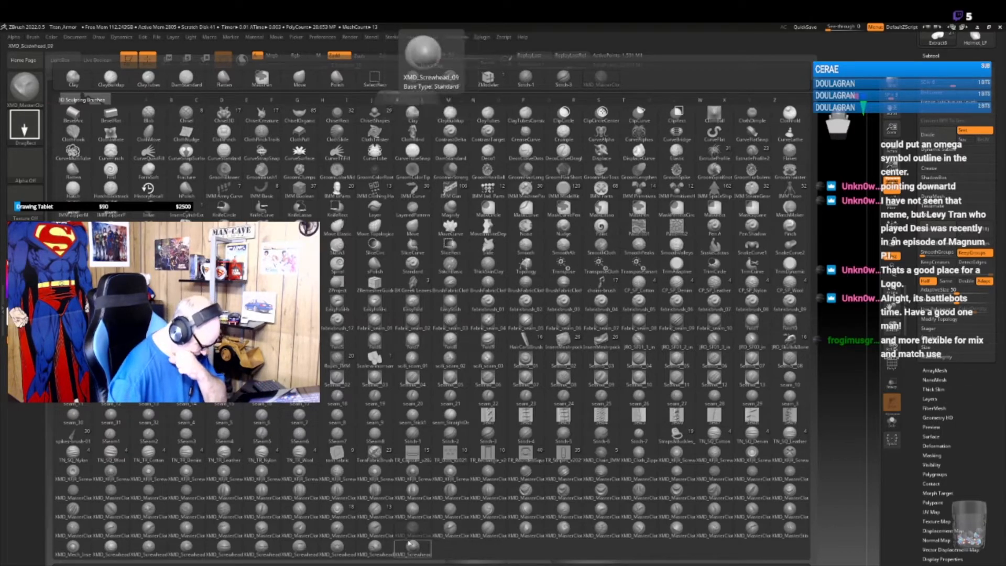
click(564, 531)
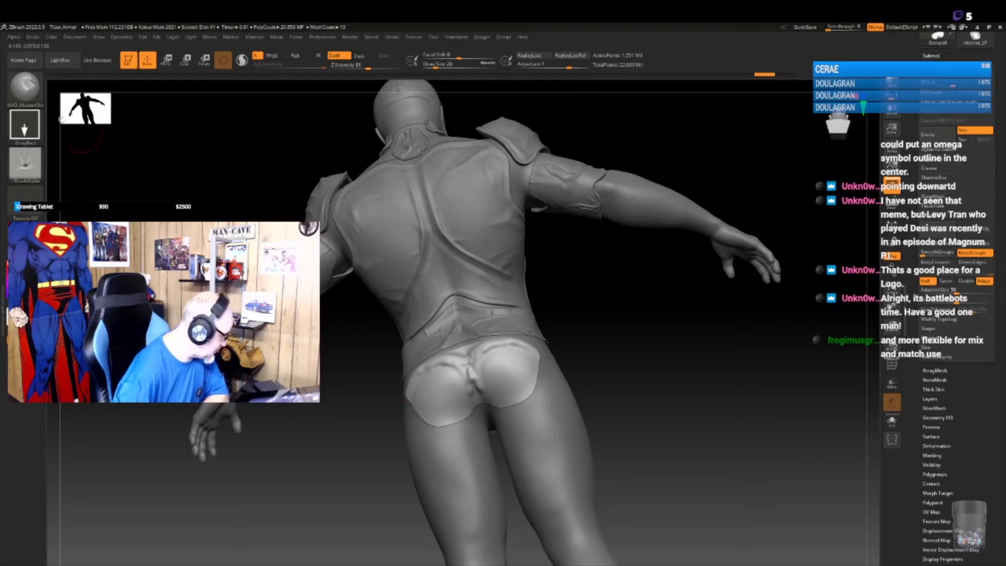
click(26, 89)
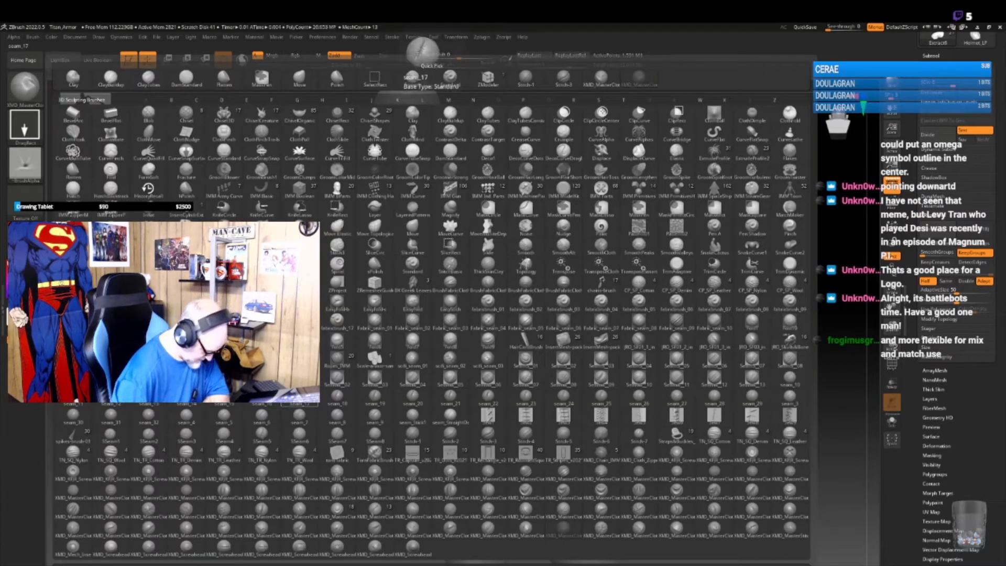
click(415, 537)
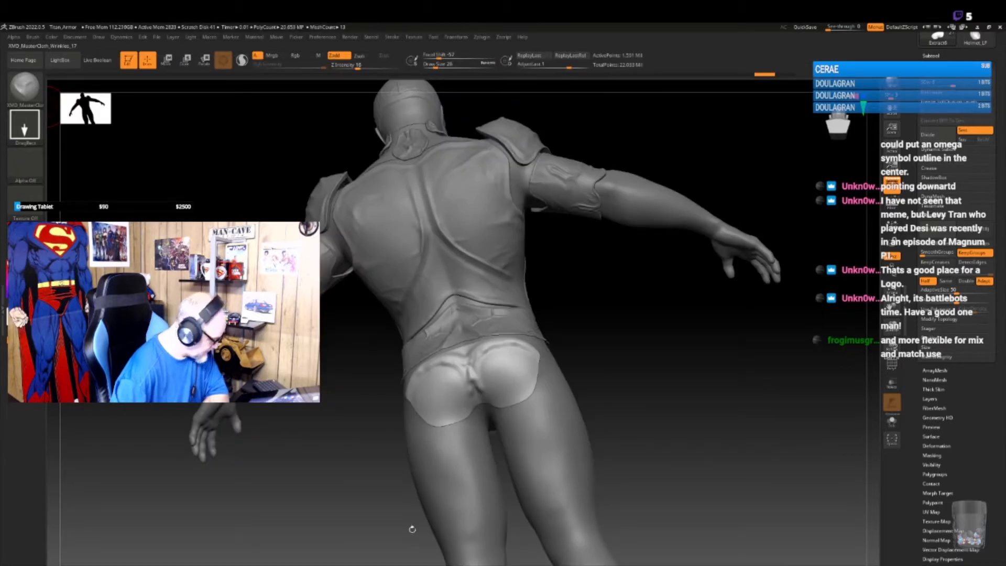
- Restore the brush's own alpha and try stamping a small wrinkle in the middle of each glute
click(36, 167)
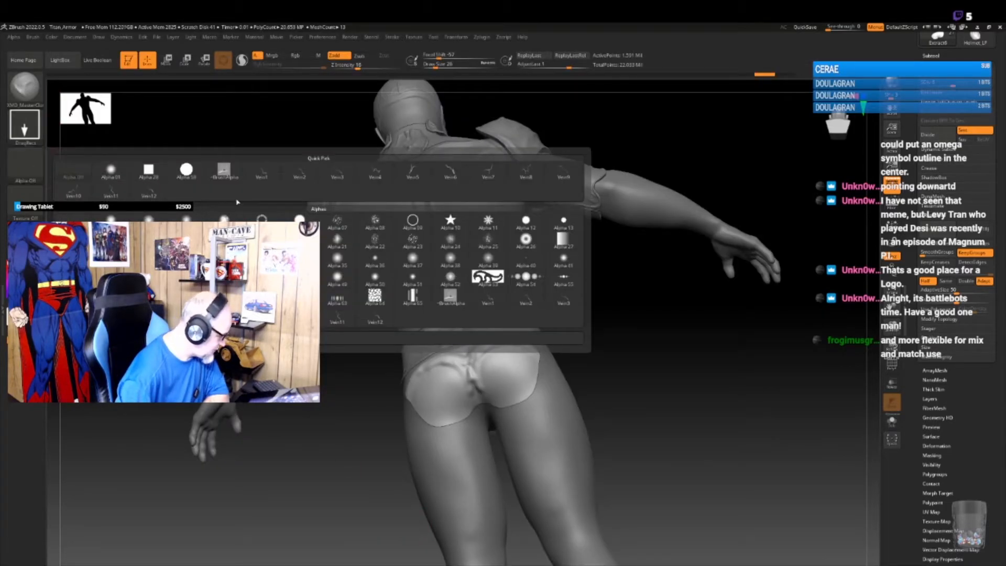
click(224, 170)
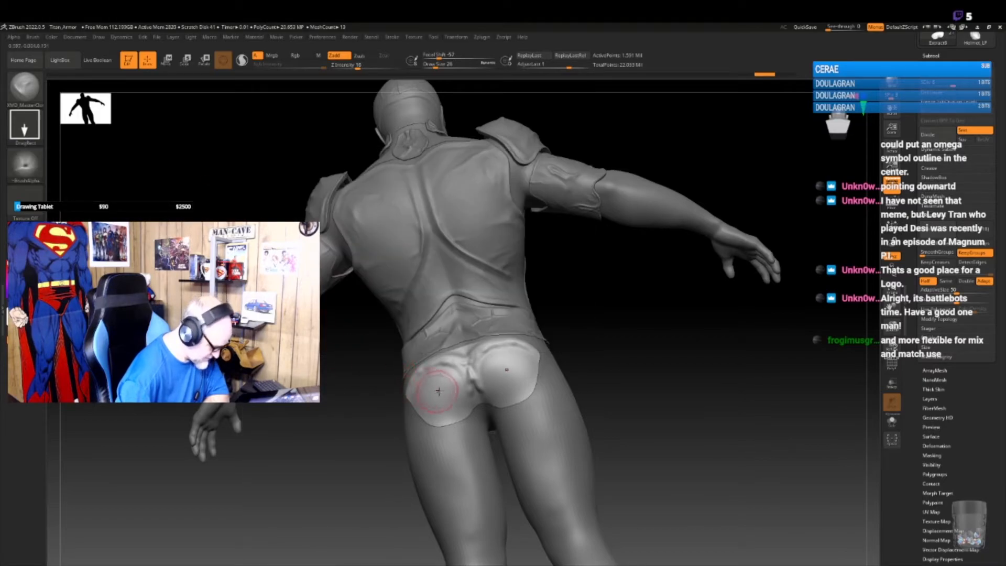
drag(475, 439, 474, 436)
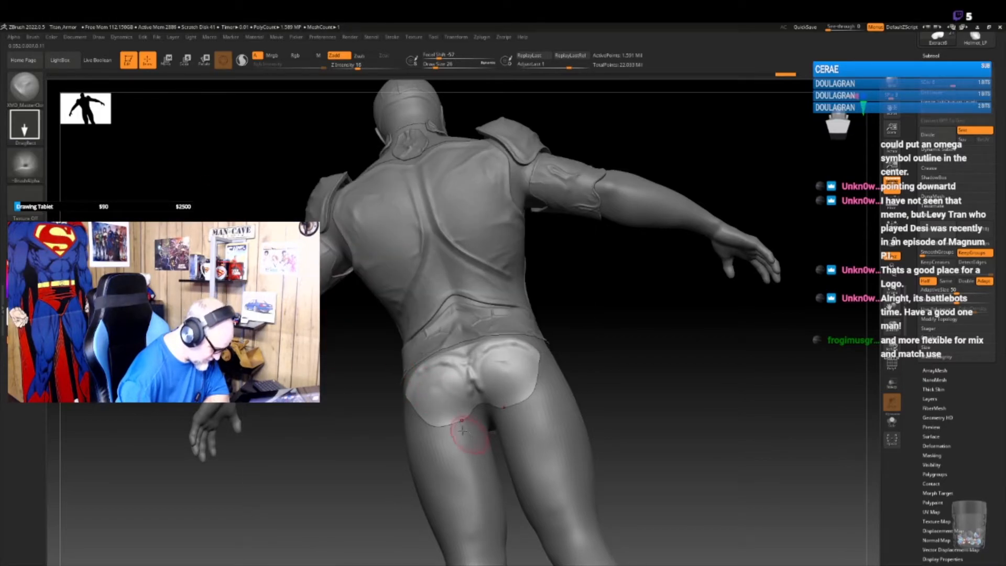
key(ctrl)
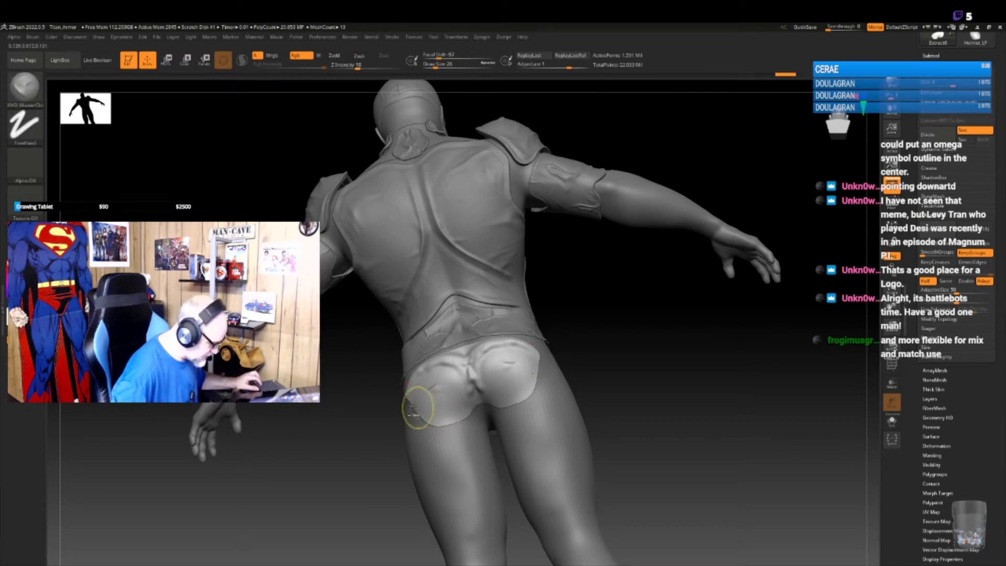
- Switch to the EasyFabric brush, try a stamp on the glute panel, and set its Z Intensity to 10
click(36, 165)
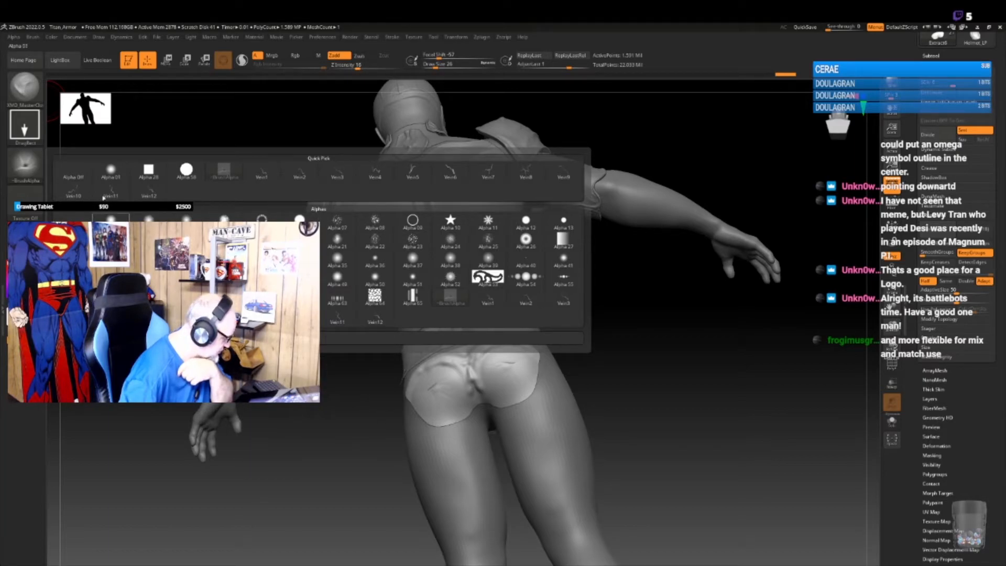
key(b)
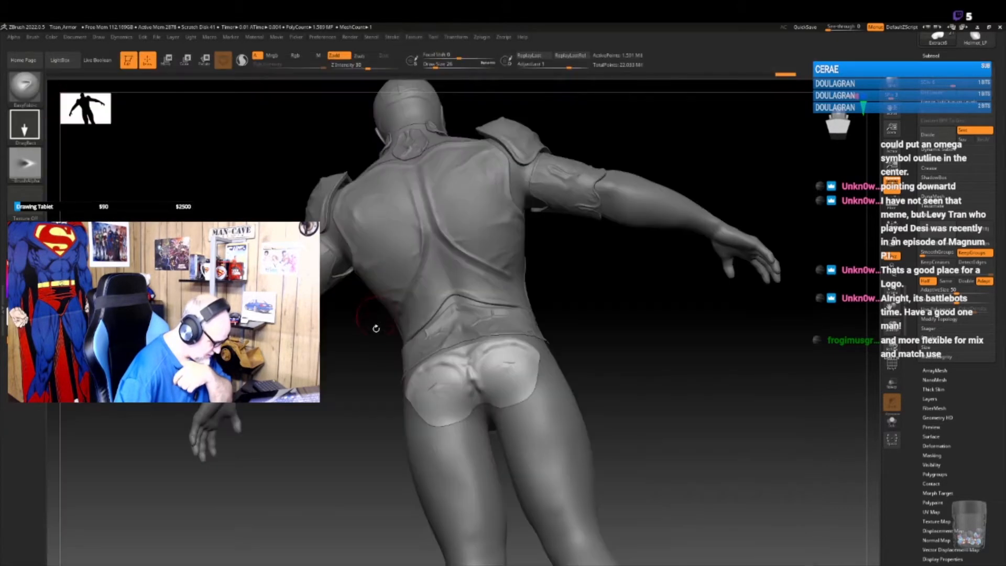
click(377, 307)
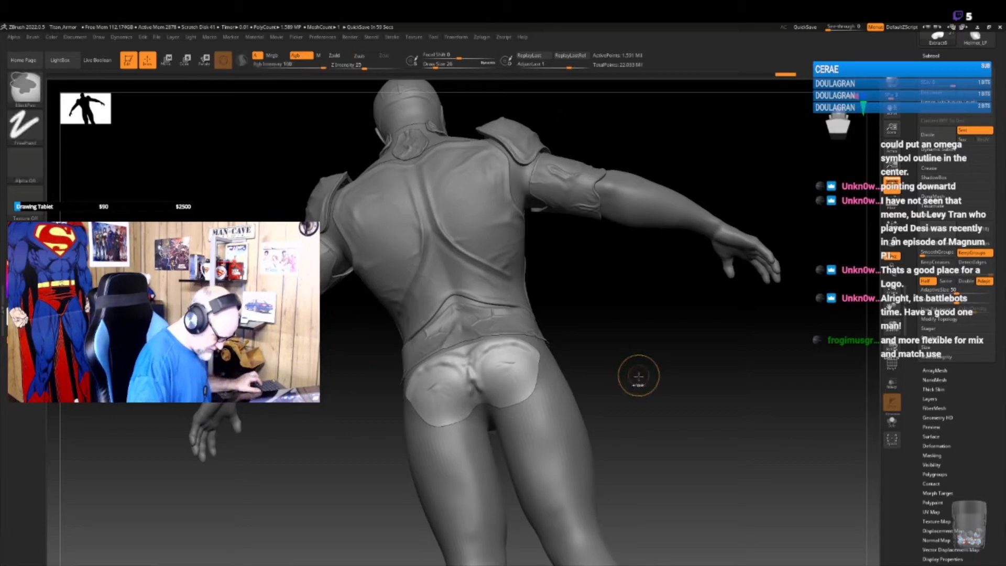
drag(493, 362, 517, 387)
key(ctrl+z)
key(space)
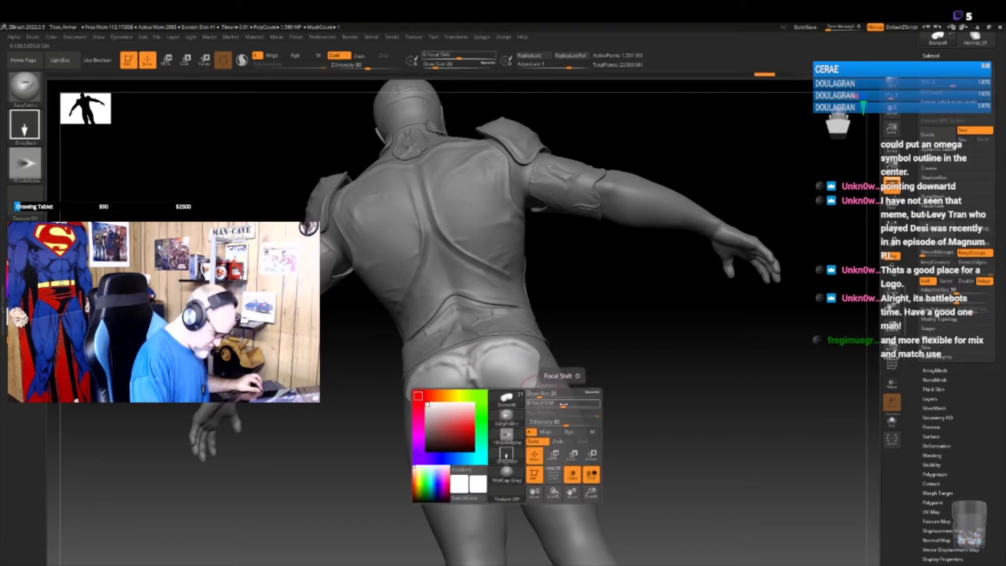
drag(560, 425, 534, 424)
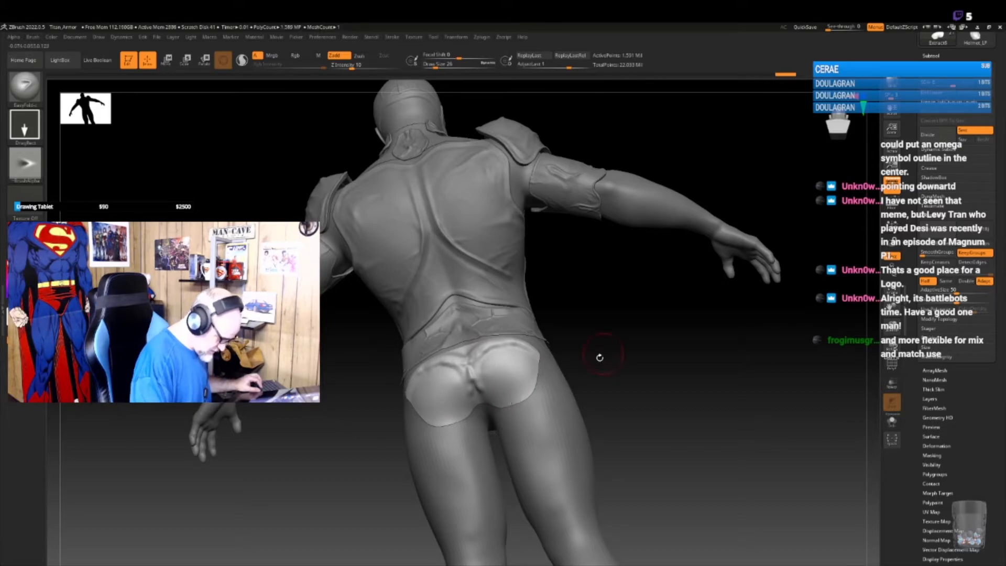
- Roll back earlier wrinkle strokes around the glute panel's central crease and try a fabric stamp at its outer edge
key(ctrl)
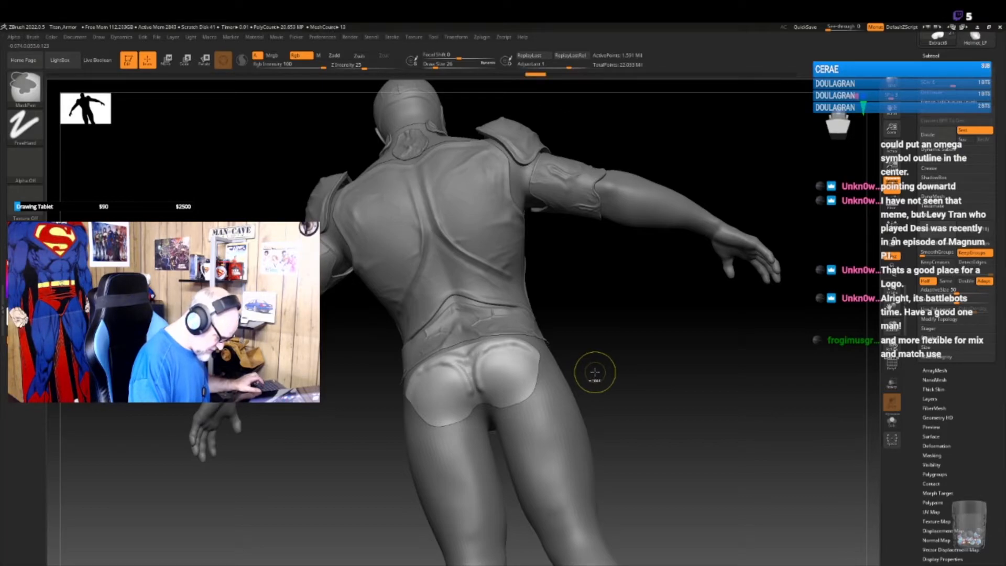
key(ctrl)
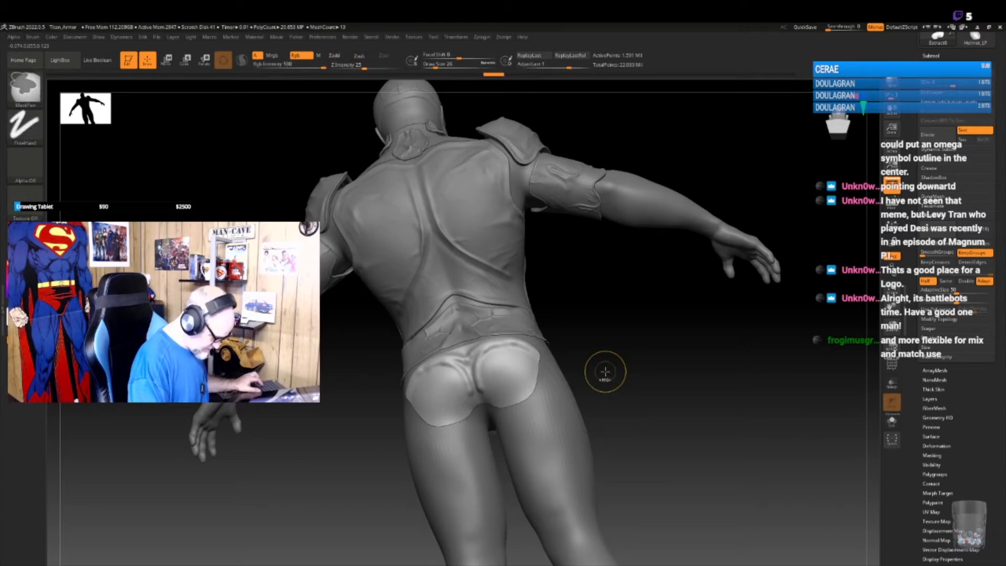
drag(607, 360, 531, 386)
key(ctrl+z)
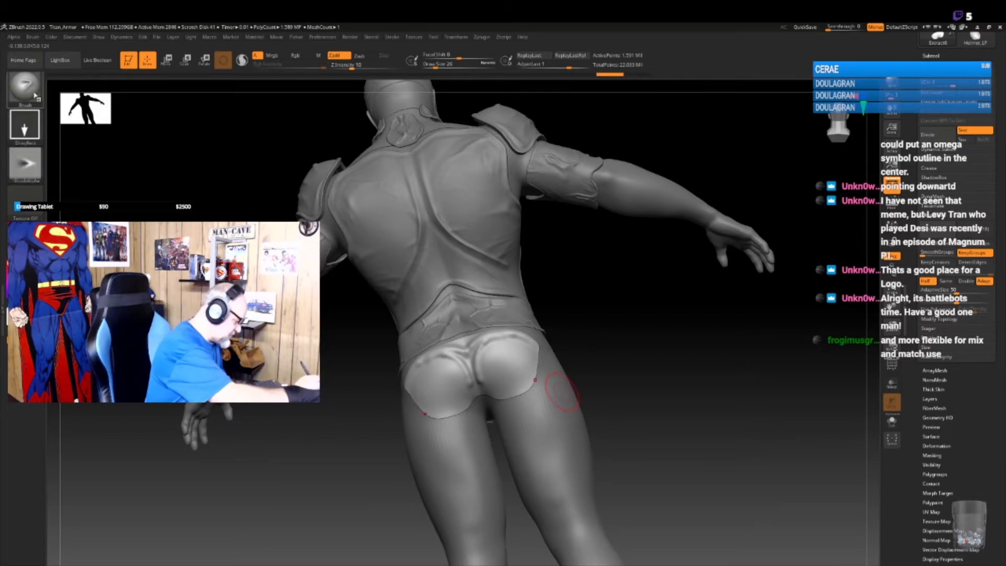
- Switch to another XMD MasterCloth wrinkle brush and stamp folds along the glute panel's lower outer edges
click(35, 96)
click(262, 528)
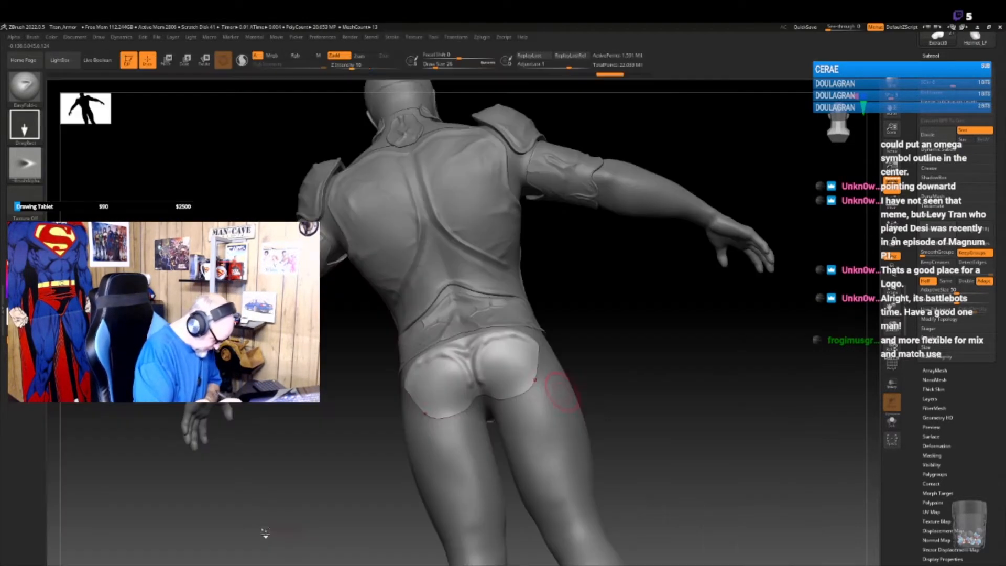
drag(517, 372, 531, 378)
key(ctrl+z)
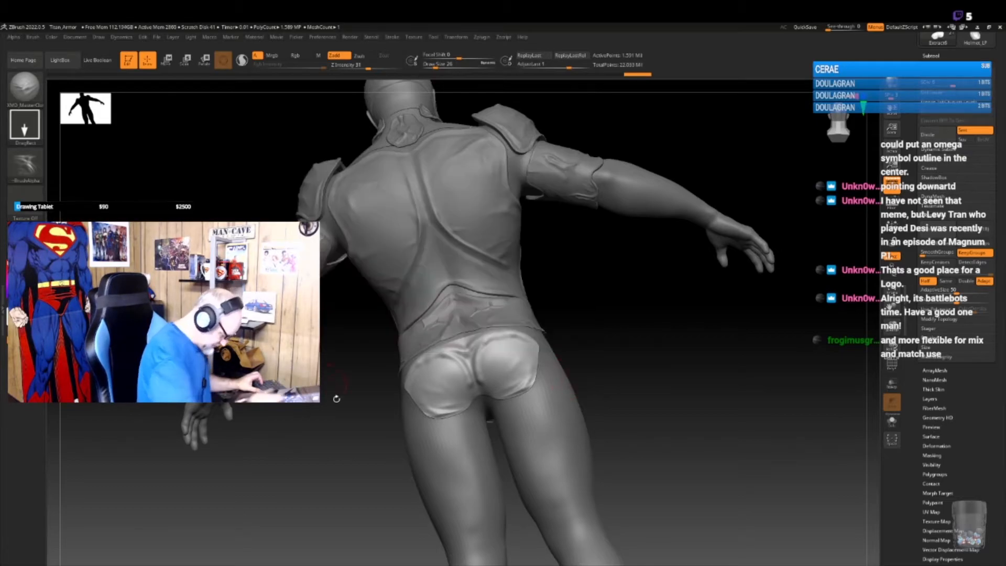
- Set the brush alpha to Vein10 and try stamping it at the glute panel's outer edge
click(24, 165)
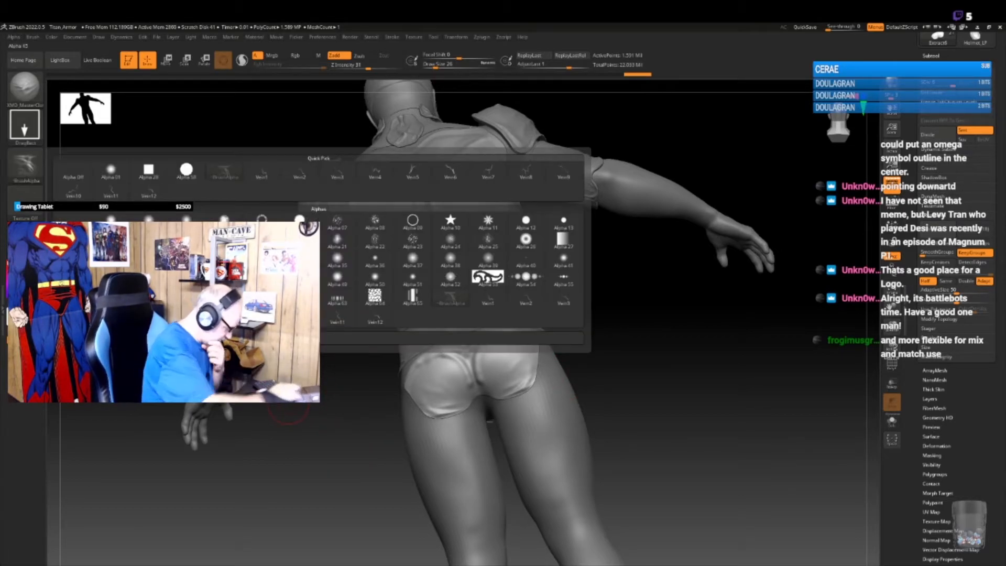
mouse_move(381, 307)
click(73, 189)
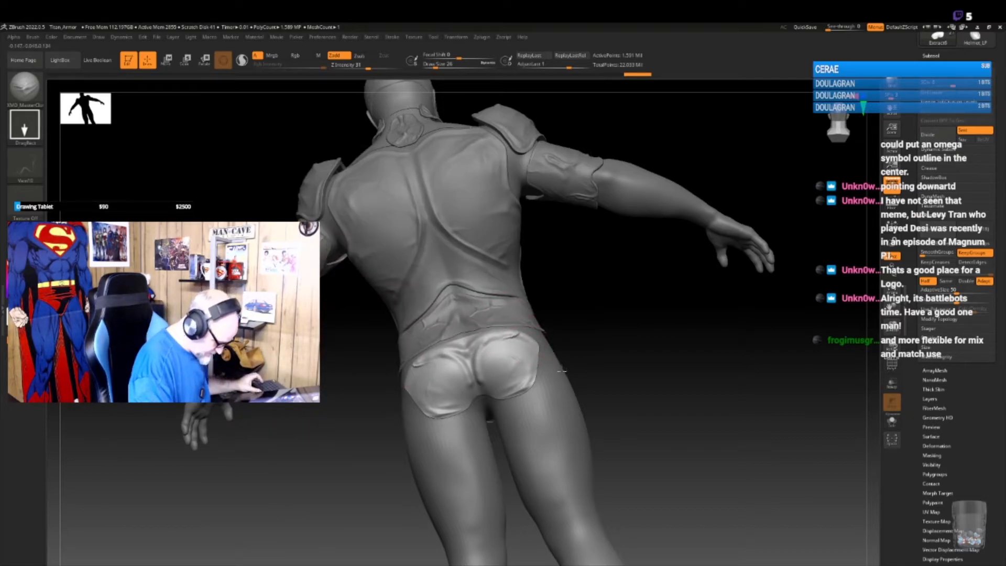
drag(563, 371, 557, 361)
- Set the brush alpha to Vein8 and stamp a branching fold at the glute panel's upper outer edge
click(24, 165)
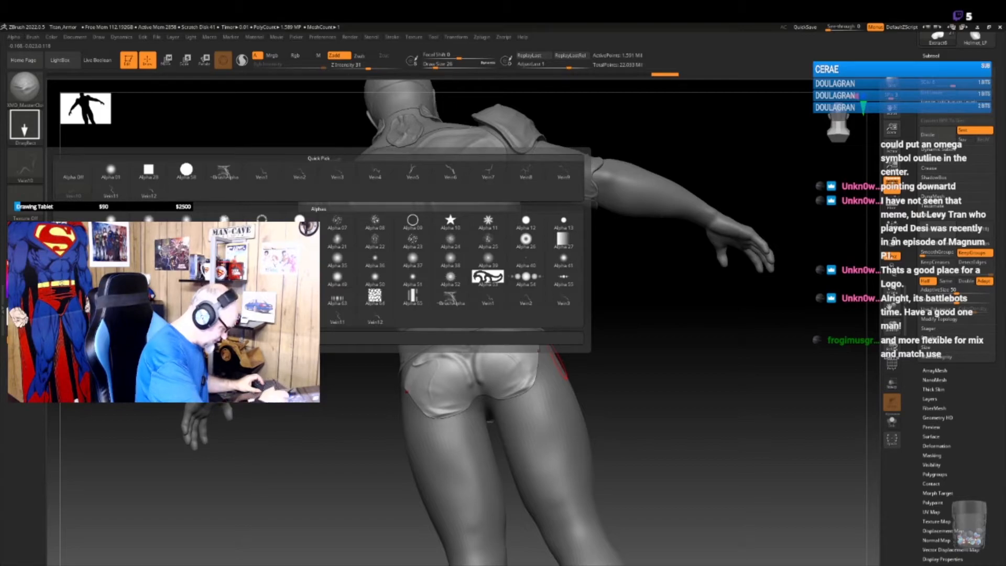
click(526, 172)
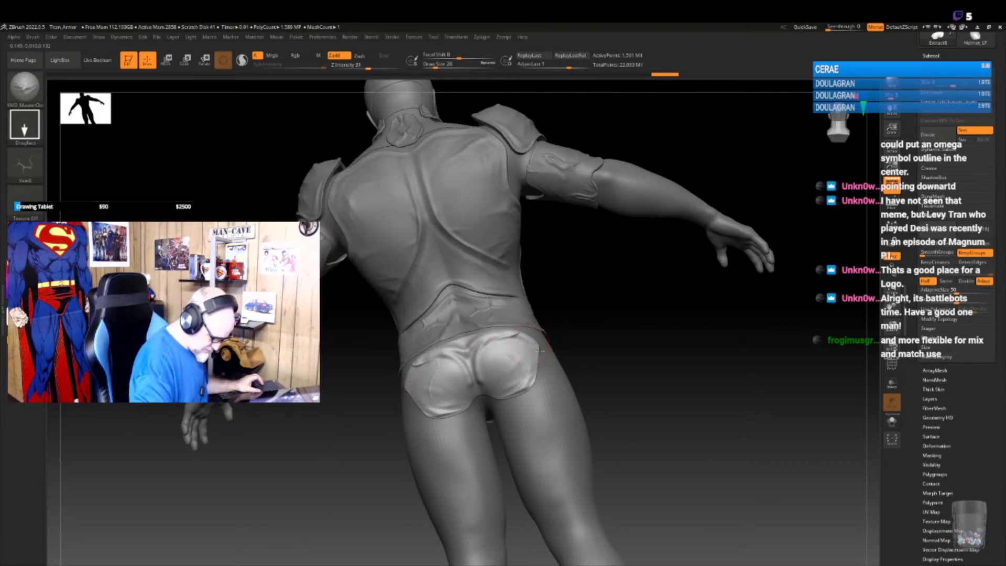
drag(555, 356, 557, 355)
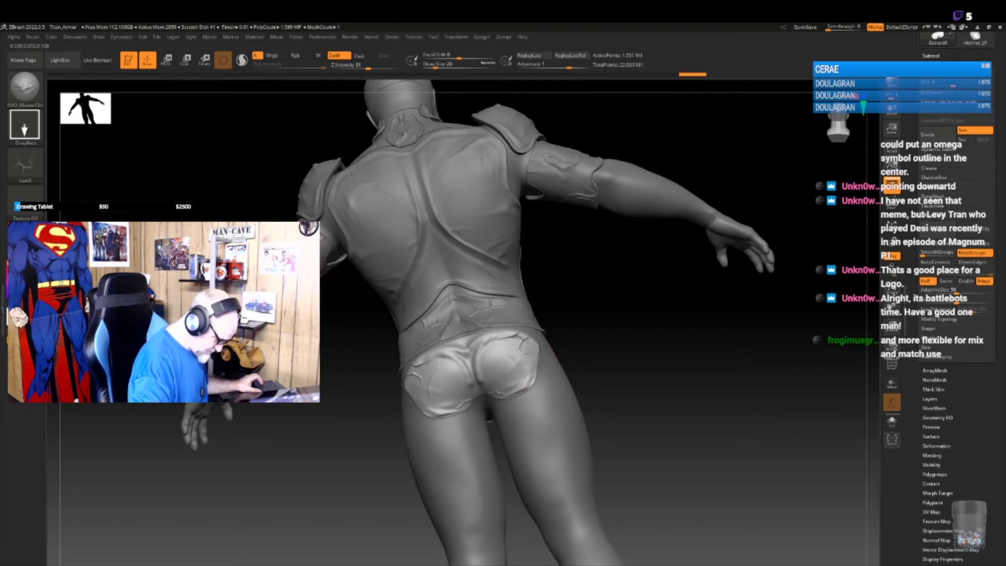
- Switch to BrushAlpha with Z Intensity 17 and stamp a cloth fold along the glute panel's lower edge
key(space)
drag(538, 440, 528, 440)
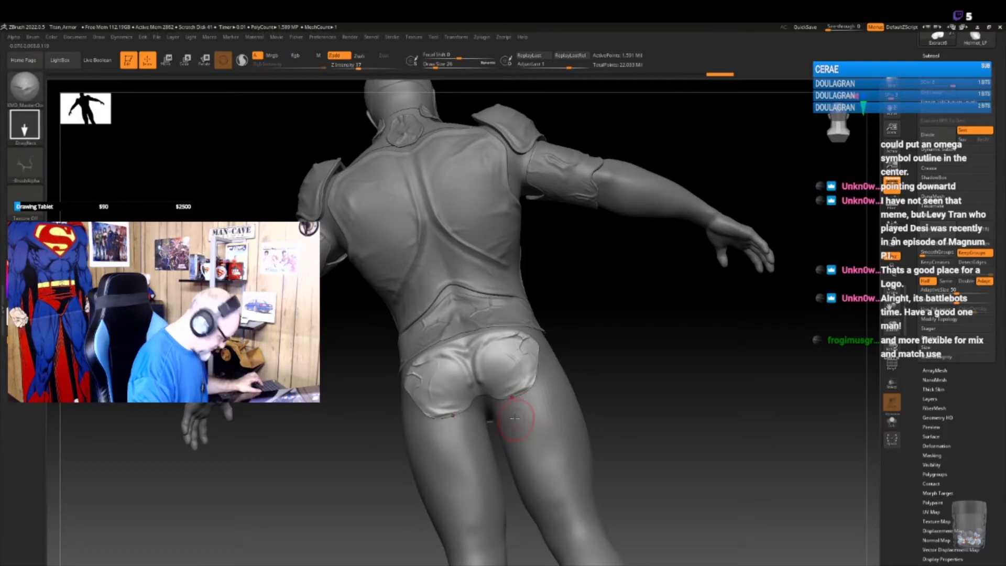
drag(514, 417, 524, 392)
- Select the Character_M_15_HP body subtool and mask the front of the upper thighs beside the cod piece and down the inner legs
mouse_move(586, 364)
mouse_down()
mouse_move(580, 352)
mouse_move(575, 369)
mouse_move(586, 375)
mouse_move(556, 370)
mouse_move(611, 378)
mouse_move(588, 395)
mouse_move(624, 411)
mouse_move(591, 425)
mouse_move(600, 417)
mouse_move(611, 433)
mouse_move(592, 427)
mouse_move(609, 431)
mouse_up()
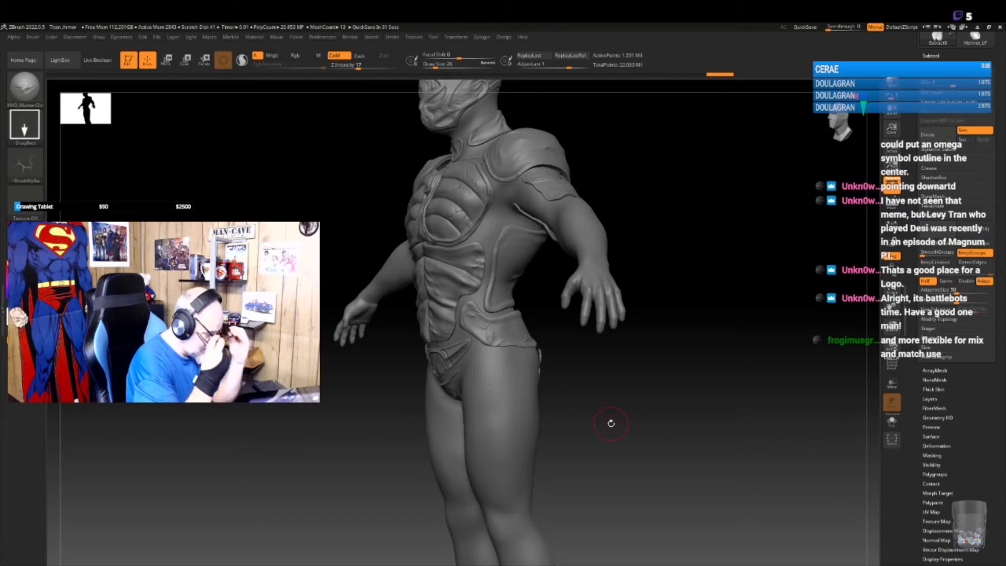
click(931, 56)
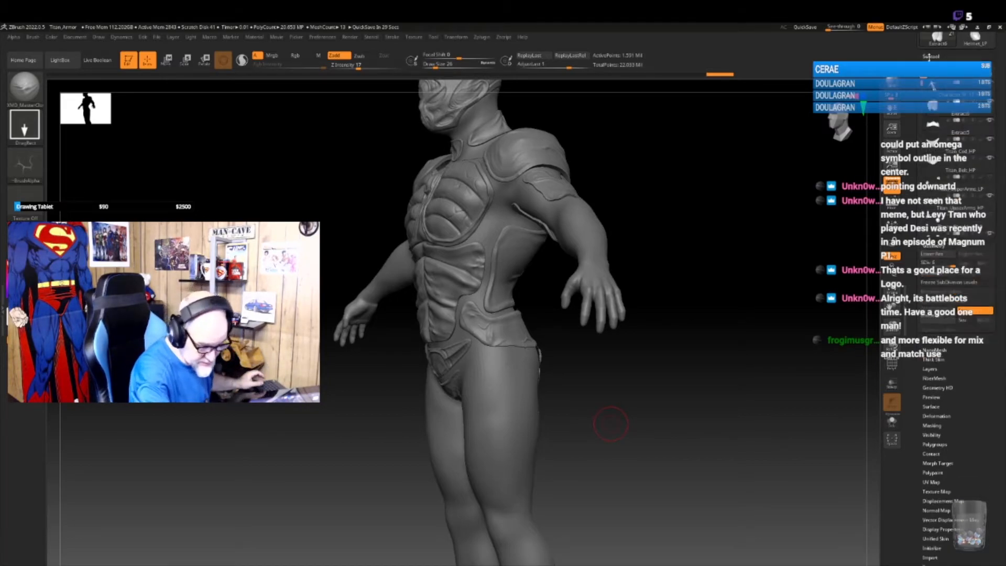
click(932, 83)
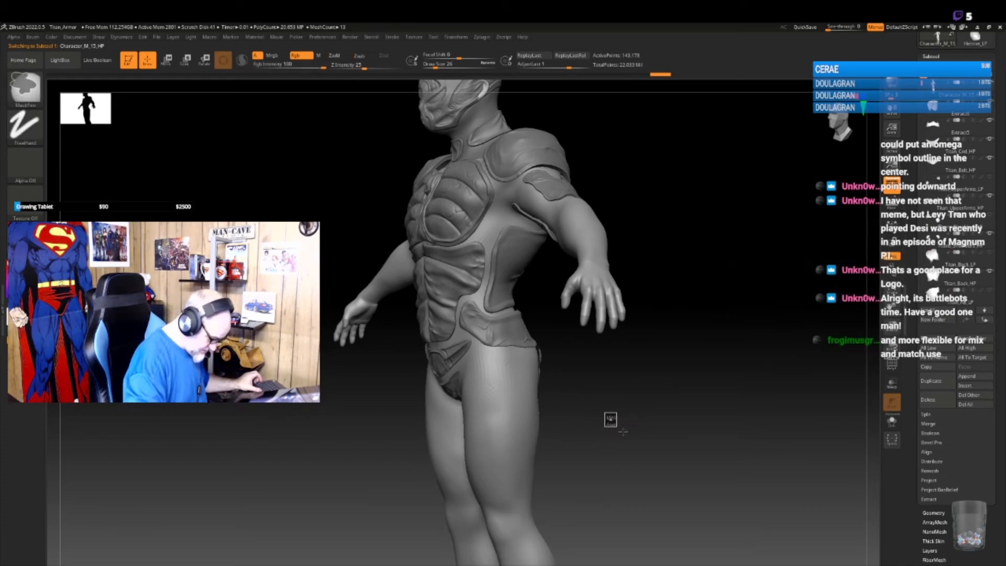
mouse_move(611, 436)
mouse_down()
mouse_move(669, 426)
mouse_move(615, 418)
mouse_move(621, 436)
mouse_move(612, 407)
mouse_up()
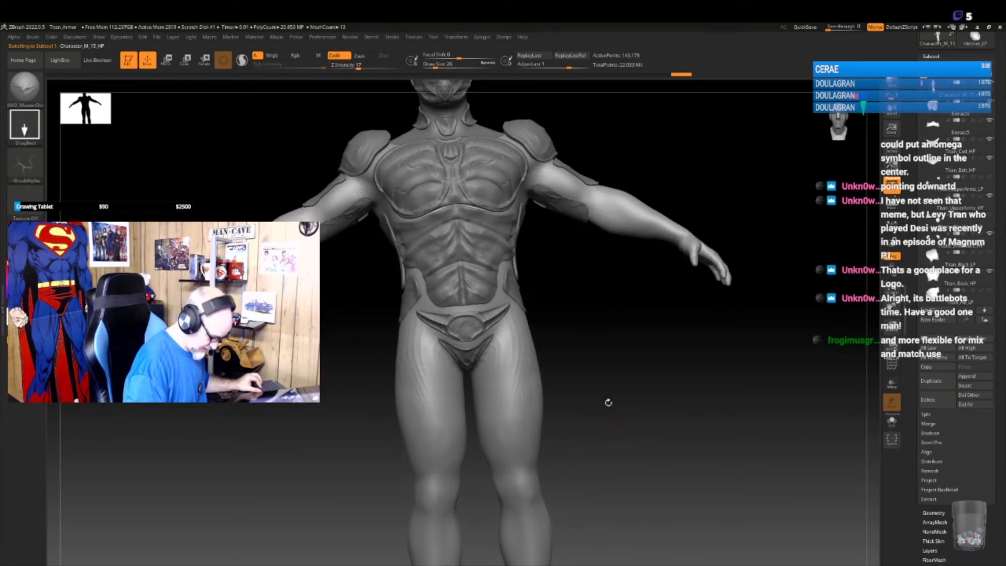
key(ctrl)
ctrl+drag(512, 332, 479, 383)
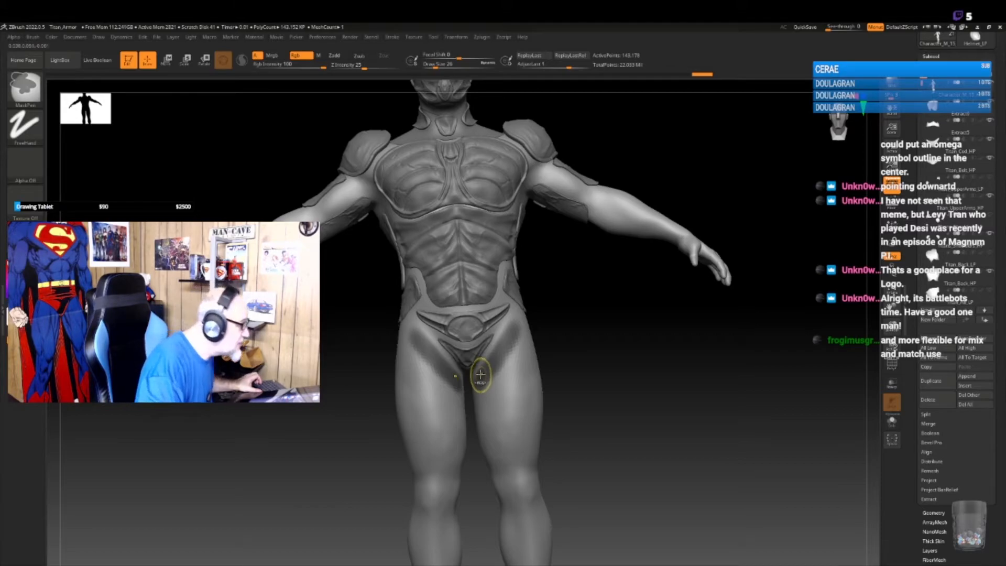
ctrl+drag(488, 401, 493, 463)
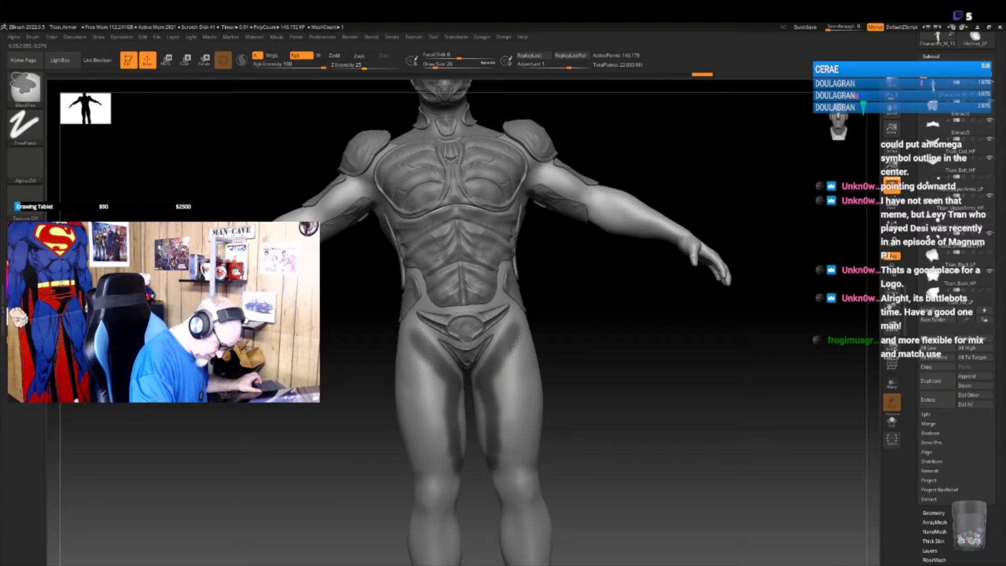
- Extend the thigh mask around the hips beneath the belt and down the outer thighs to just above the knees
mouse_move(586, 328)
mouse_down()
mouse_move(487, 332)
mouse_move(529, 330)
mouse_move(552, 370)
mouse_move(543, 330)
mouse_move(551, 367)
mouse_up()
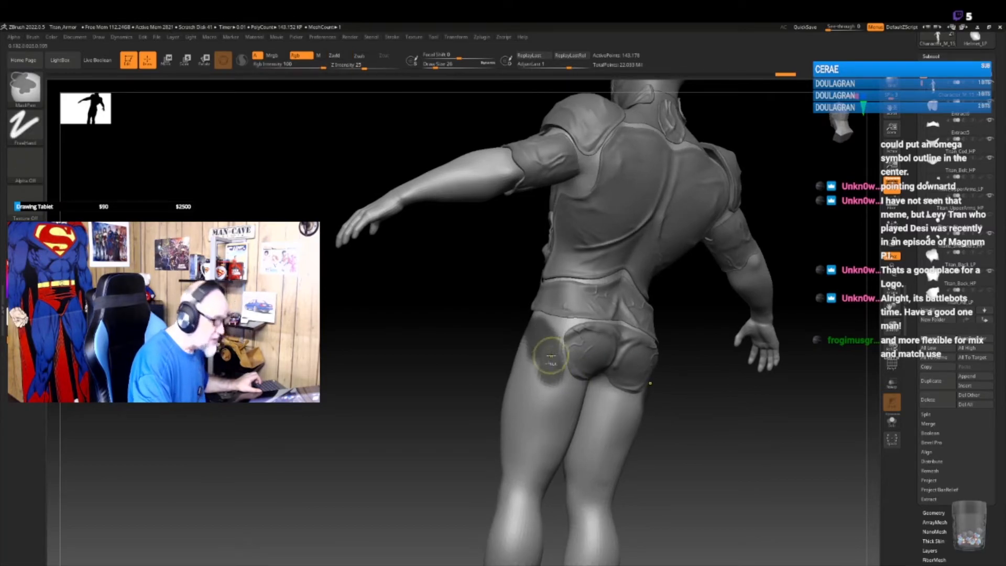
drag(692, 419, 677, 413)
mouse_move(558, 366)
ctrl+mouse_down()
mouse_move(567, 427)
mouse_move(548, 472)
mouse_move(514, 485)
ctrl+mouse_up()
drag(674, 479, 629, 478)
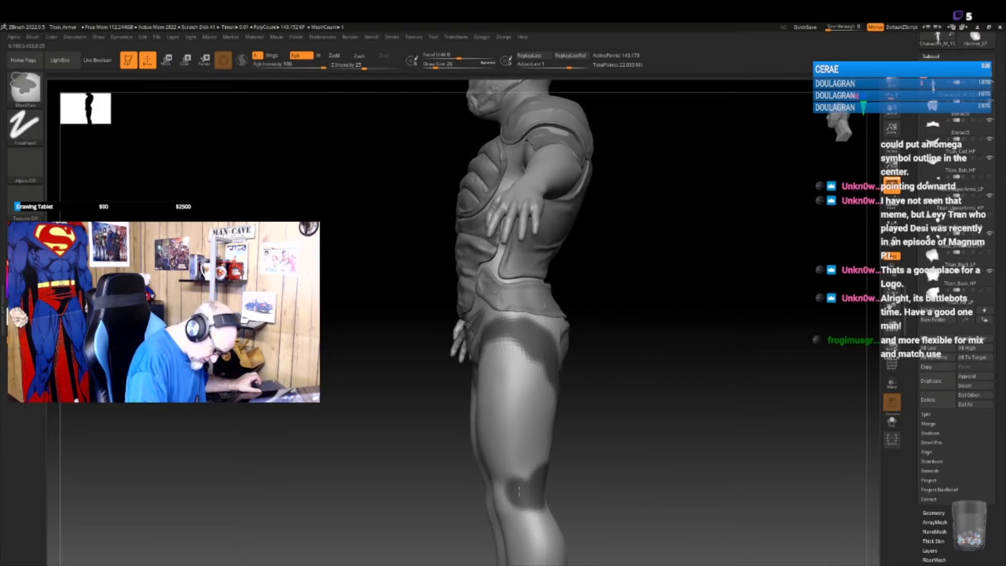
mouse_move(516, 474)
mouse_down()
mouse_move(669, 433)
mouse_move(476, 477)
mouse_up()
mouse_move(460, 386)
ctrl+mouse_down()
mouse_move(463, 426)
mouse_move(490, 353)
mouse_move(488, 456)
mouse_move(491, 356)
mouse_move(490, 452)
mouse_move(489, 441)
ctrl+mouse_up()
mouse_move(575, 395)
mouse_down()
mouse_move(511, 346)
mouse_move(474, 361)
mouse_move(467, 450)
mouse_move(498, 474)
mouse_move(493, 367)
mouse_move(479, 419)
mouse_move(512, 381)
mouse_move(527, 416)
mouse_move(516, 472)
mouse_move(504, 391)
mouse_up()
drag(626, 426, 524, 426)
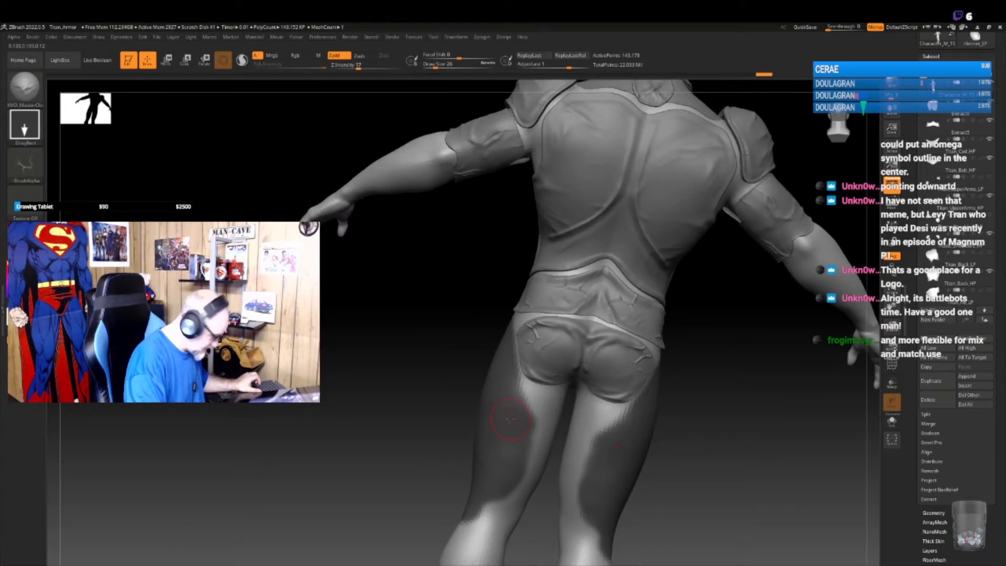
- Set the draw size to 10 and mask the backs of the thighs with a diagonal edge running inward below the glute panel
drag(699, 432, 674, 404)
key(ctrl)
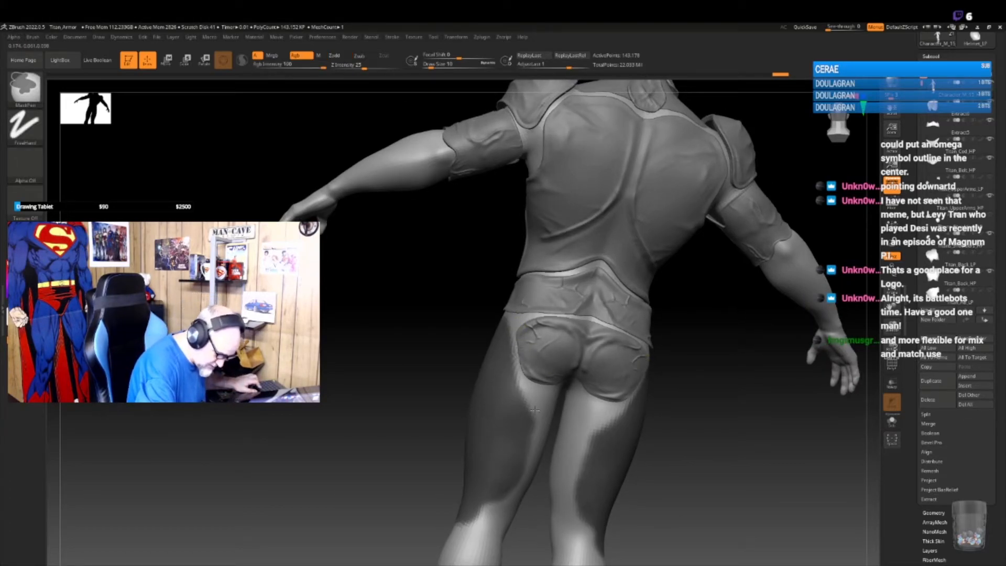
mouse_move(665, 458)
mouse_down()
mouse_move(673, 452)
mouse_move(669, 491)
mouse_move(685, 473)
mouse_move(662, 438)
mouse_up()
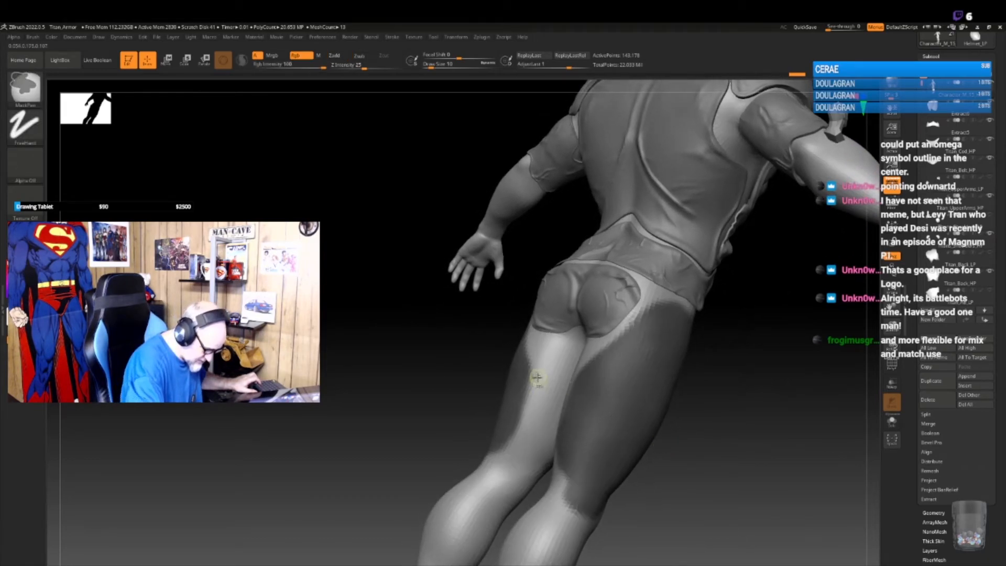
mouse_move(534, 375)
mouse_down()
mouse_move(543, 424)
mouse_move(526, 452)
mouse_move(493, 455)
mouse_move(520, 434)
mouse_move(524, 409)
mouse_move(515, 435)
mouse_up()
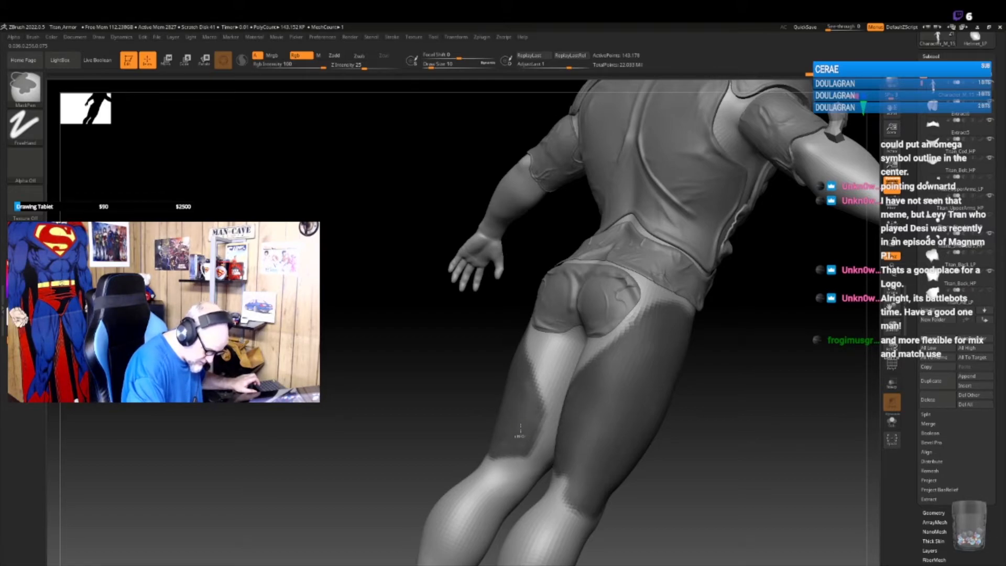
mouse_move(722, 427)
mouse_down()
mouse_move(687, 445)
mouse_move(685, 383)
mouse_move(692, 404)
mouse_move(715, 416)
mouse_move(697, 413)
mouse_up()
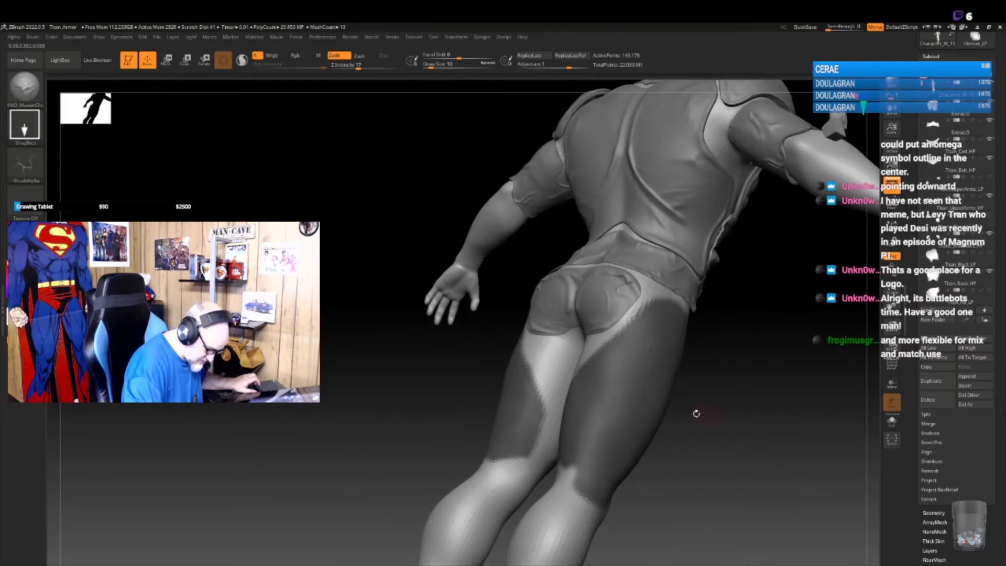
key(ctrl)
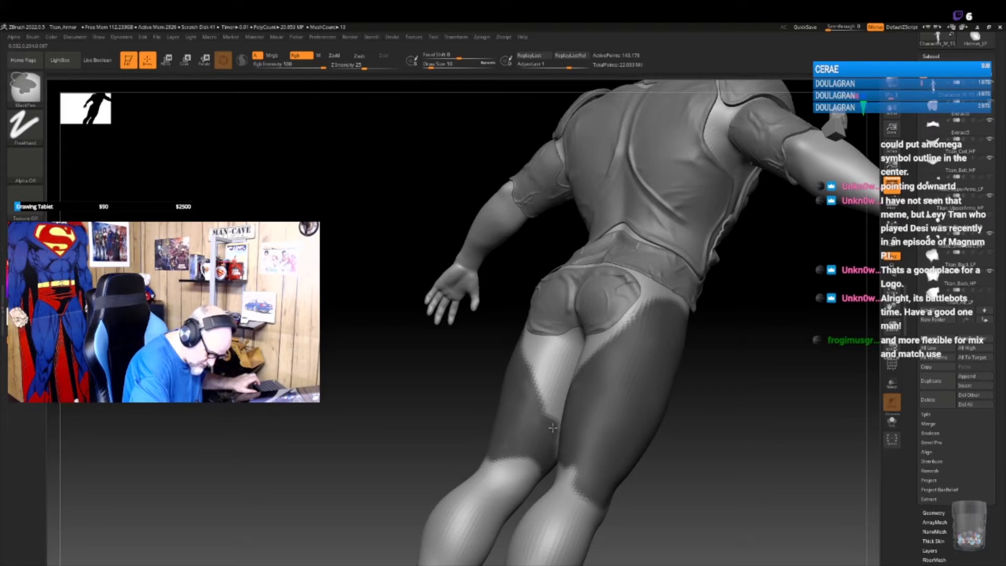
- Mask the inner thighs from the front and even out the mask's lower edge above the knees
drag(722, 438, 641, 428)
key(ctrl)
mouse_move(573, 400)
ctrl+mouse_down()
mouse_move(541, 439)
mouse_move(563, 422)
mouse_move(540, 459)
ctrl+mouse_up()
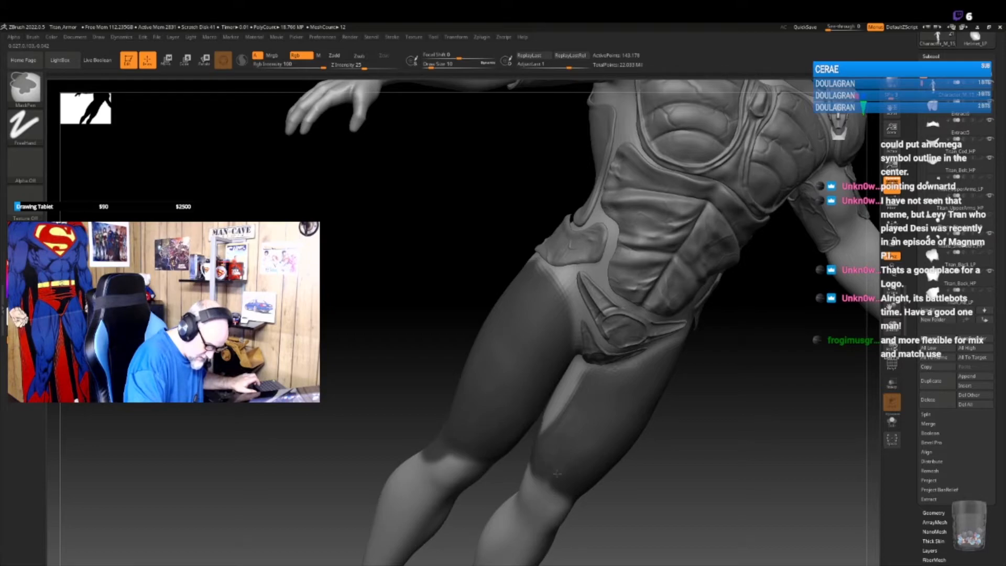
drag(676, 487, 667, 445)
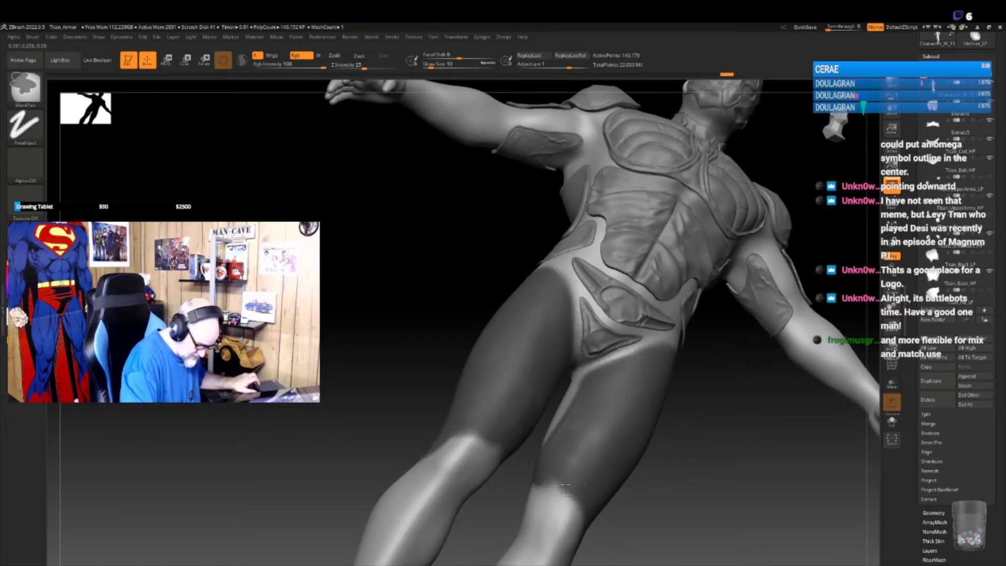
ctrl+drag(561, 491, 542, 484)
- Clean up the mask's diagonal edge on the back of the inner thigh
drag(631, 458, 578, 481)
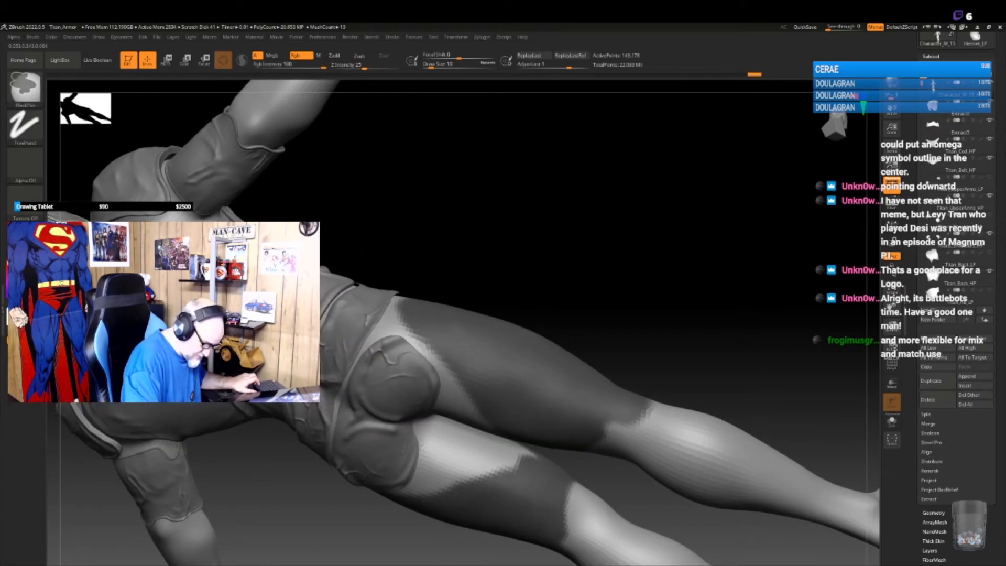
key(ctrl)
key(ctrl)
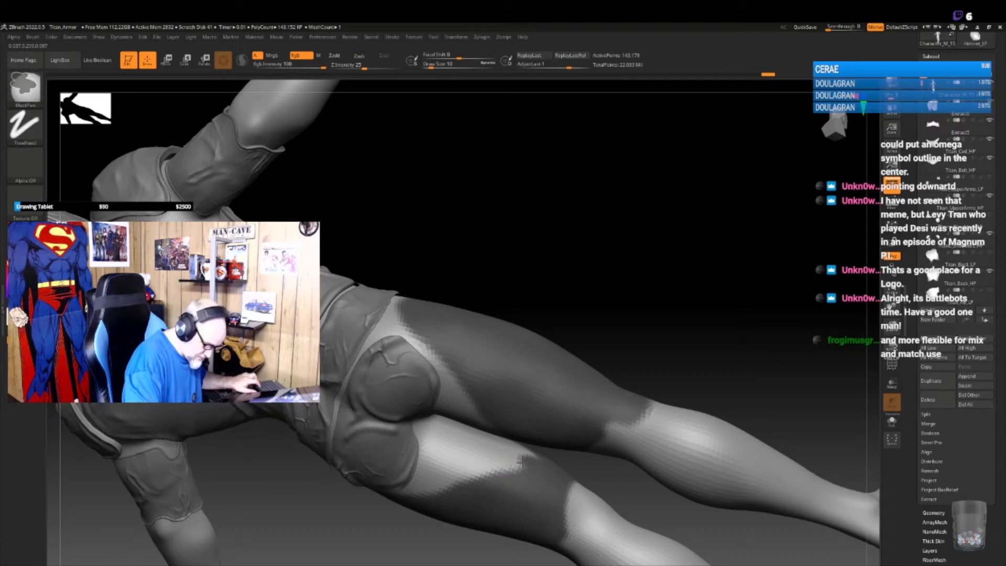
key(ctrl)
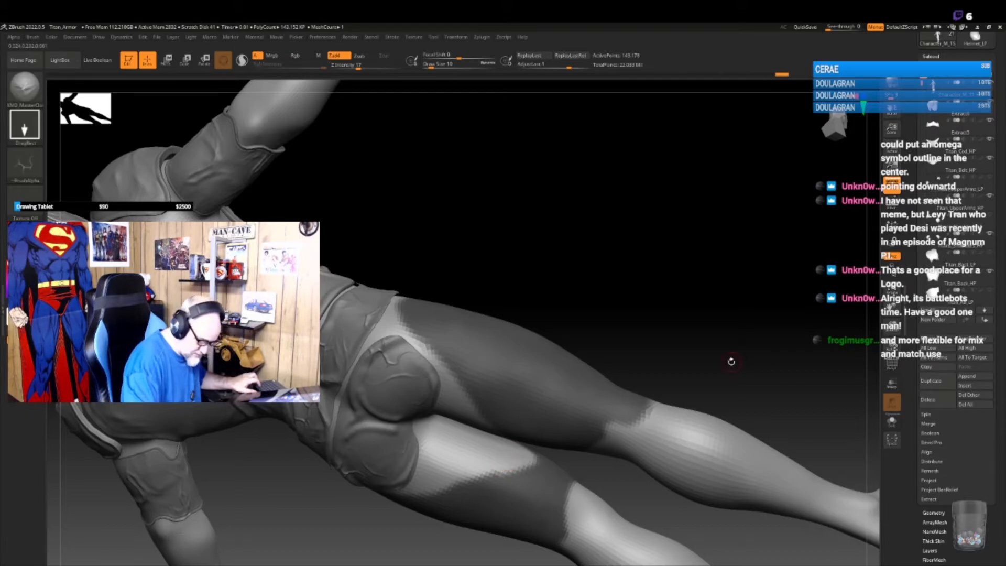
mouse_move(504, 465)
mouse_down()
mouse_move(617, 487)
mouse_move(622, 346)
mouse_move(691, 285)
mouse_move(687, 304)
mouse_up()
- Extend the thigh mask down over the front of both knees with a rounded lower edge
mouse_move(577, 459)
mouse_down()
mouse_move(596, 467)
mouse_move(577, 476)
mouse_move(579, 456)
mouse_move(566, 451)
mouse_move(576, 454)
mouse_up()
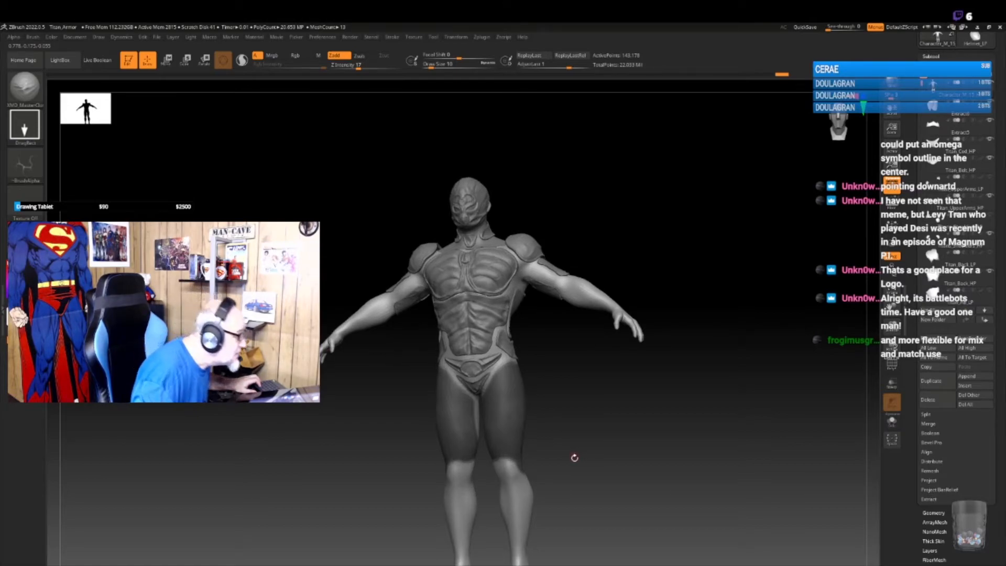
drag(578, 471, 579, 436)
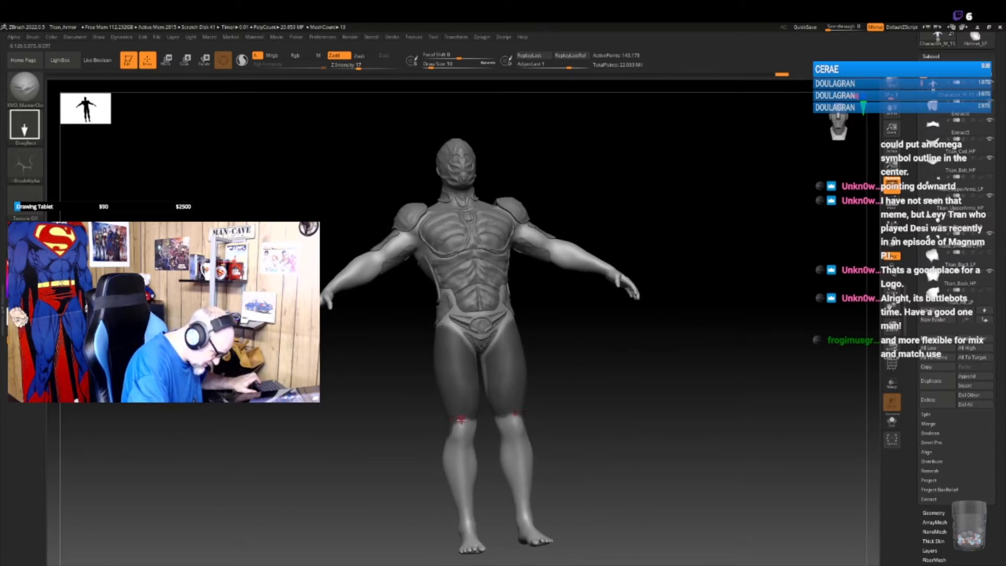
key(ctrl)
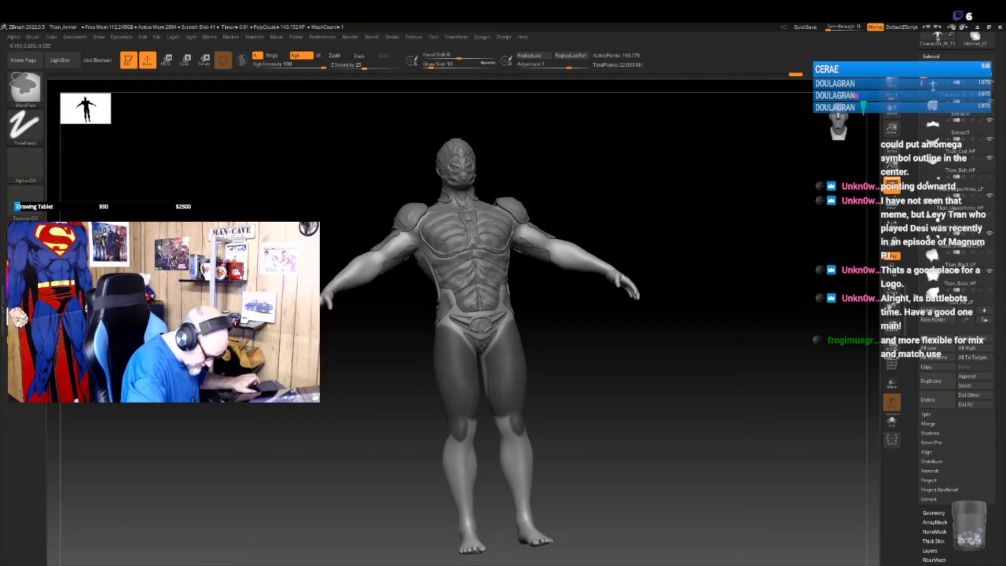
mouse_move(487, 442)
right_down()
mouse_move(475, 436)
mouse_move(487, 427)
right_up()
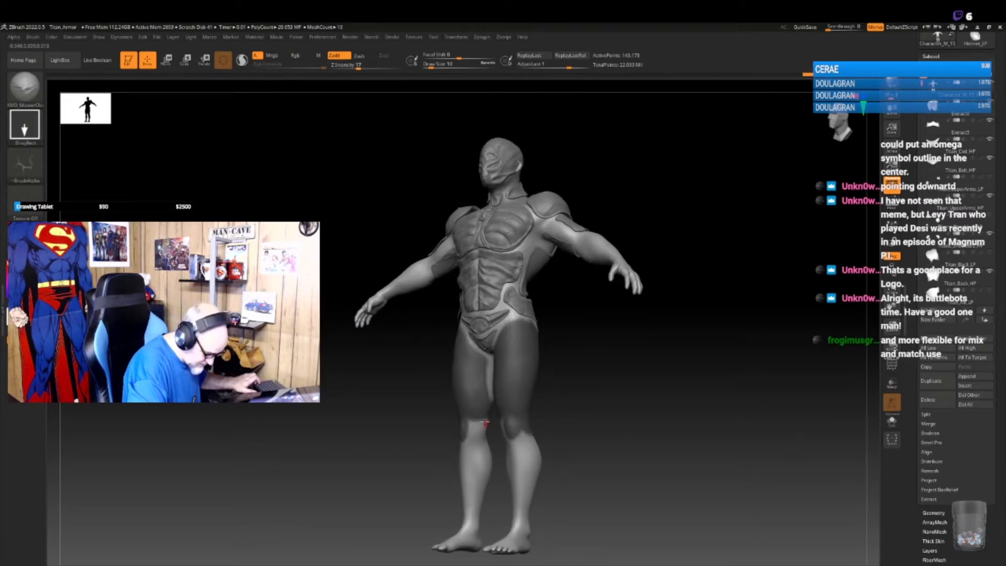
key(ctrl)
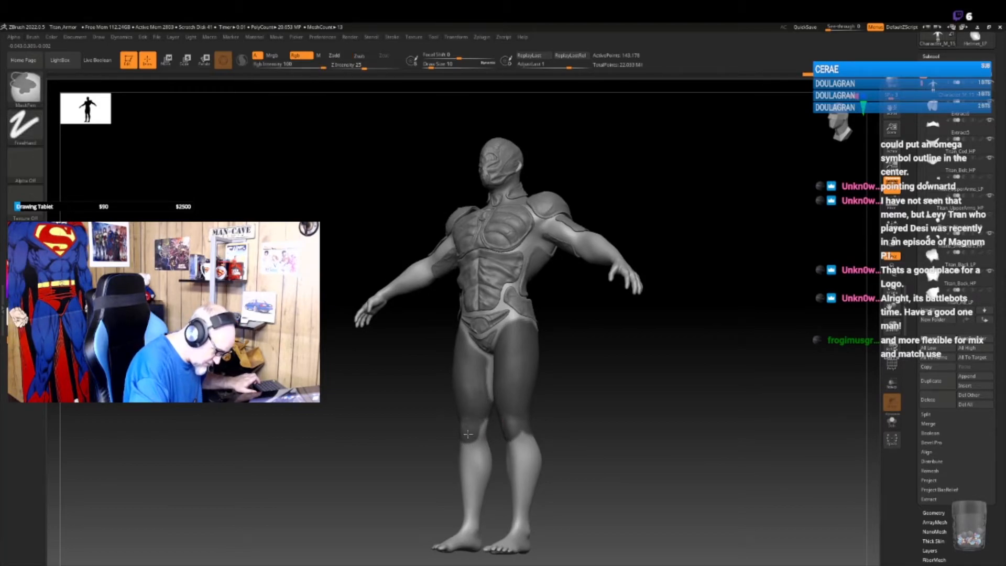
- Refine the mask's lower edge around the backs of both knees
mouse_move(486, 410)
right_down()
mouse_move(555, 396)
mouse_move(525, 381)
mouse_move(488, 419)
right_up()
key(ctrl)
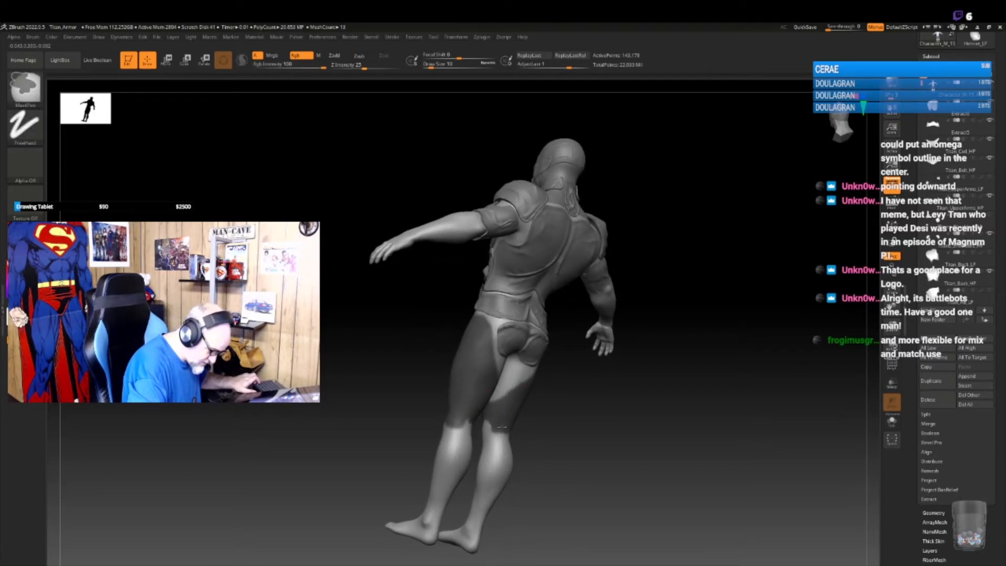
right_drag(535, 418, 517, 427)
key(ctrl)
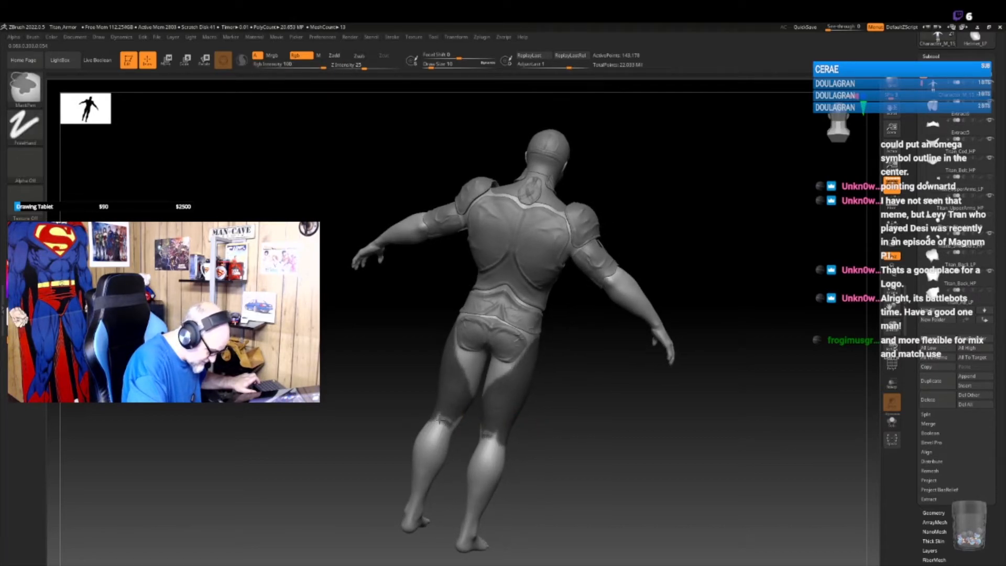
ctrl+drag(457, 422, 463, 418)
right_drag(464, 423, 454, 427)
ctrl+drag(459, 414, 464, 412)
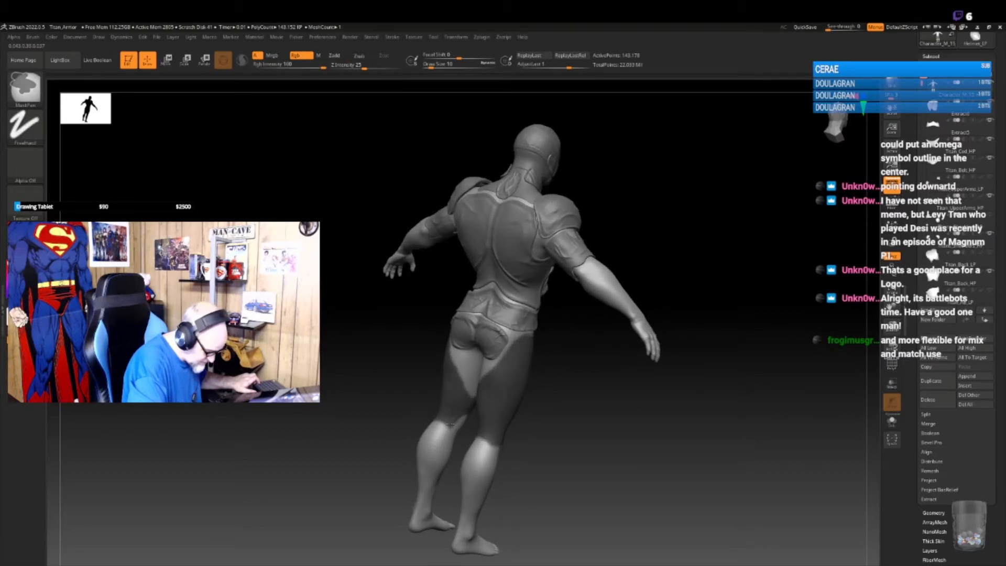
mouse_move(472, 411)
right_down()
mouse_move(567, 438)
mouse_move(533, 440)
mouse_move(499, 422)
right_up()
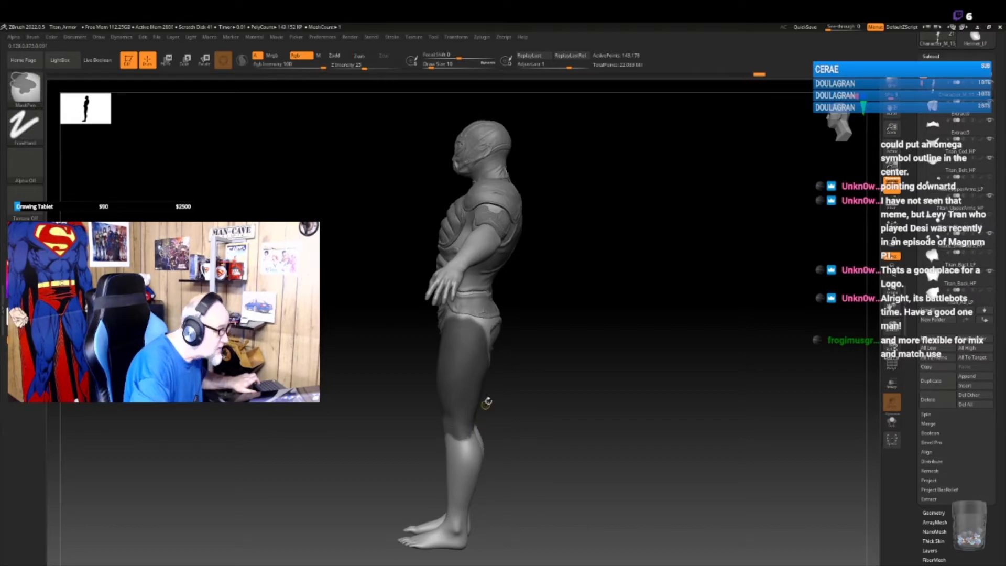
- Extend the mask around the inner sides of the knees to join its front and back edges
mouse_move(526, 407)
right_down()
mouse_move(550, 400)
mouse_move(513, 425)
mouse_move(474, 430)
mouse_move(517, 415)
right_up()
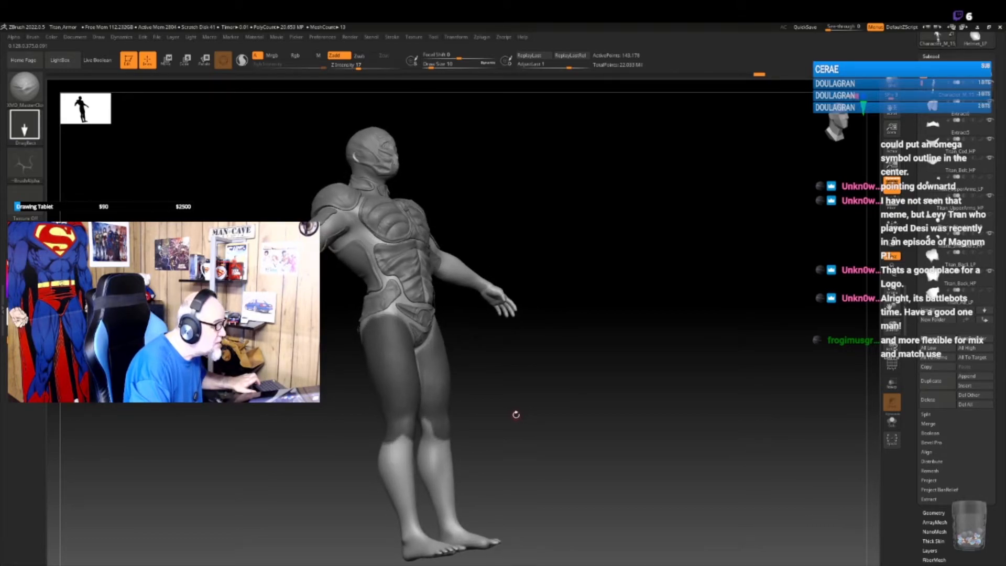
key(ctrl)
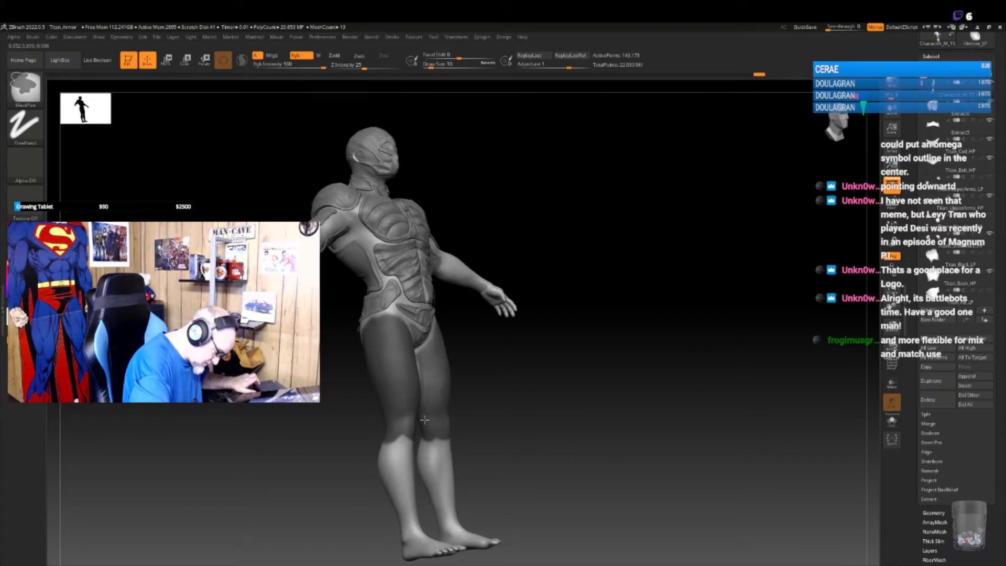
mouse_move(456, 400)
right_down()
mouse_move(505, 377)
mouse_move(421, 424)
right_up()
ctrl+drag(421, 433, 421, 424)
drag(482, 389, 488, 389)
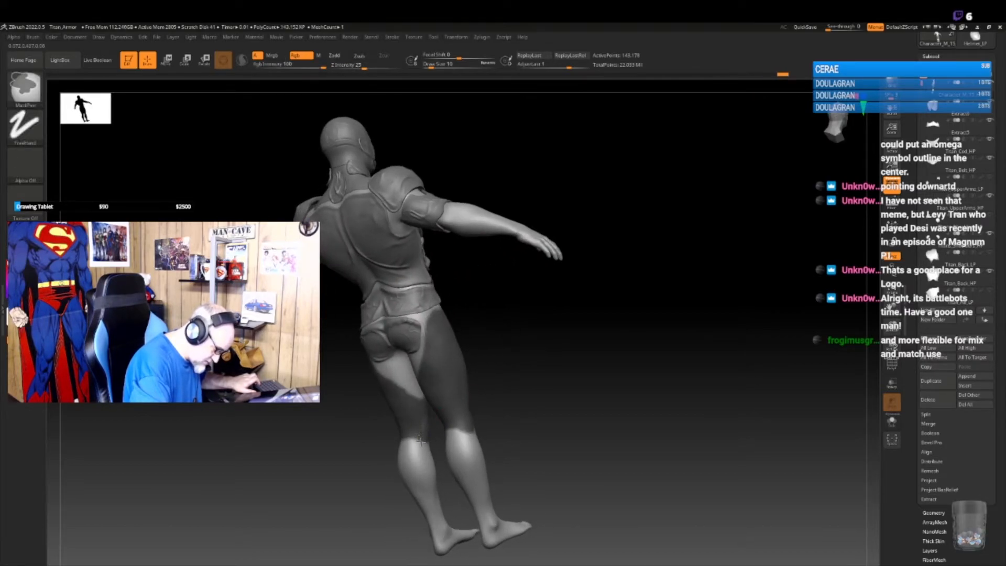
- Extract the masked thigh area from the body as a separate remeshed armor panel
mouse_move(490, 383)
right_down()
mouse_move(502, 397)
mouse_move(493, 397)
right_up()
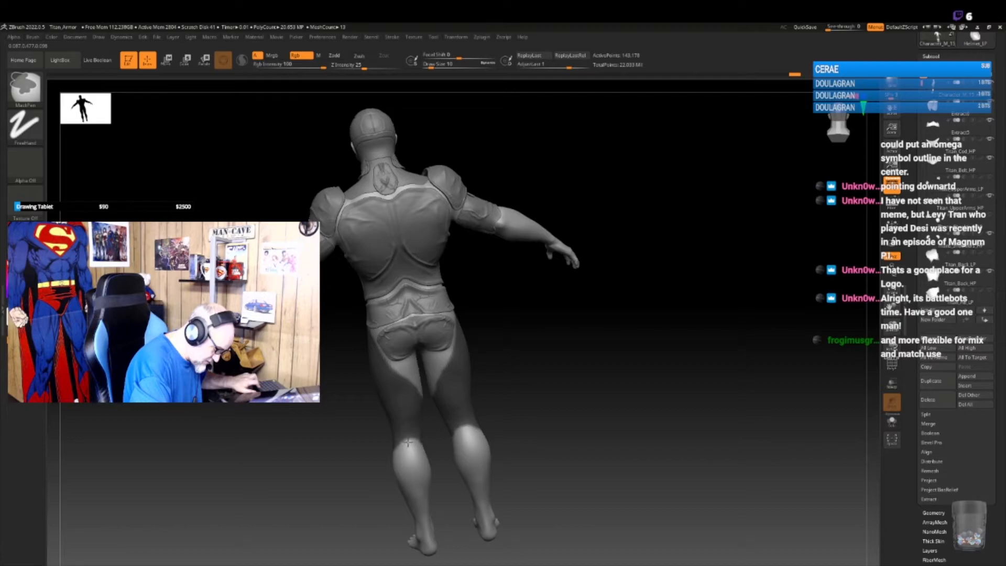
mouse_move(500, 380)
right_down()
mouse_move(512, 372)
mouse_move(490, 393)
mouse_move(512, 386)
mouse_move(499, 402)
mouse_move(492, 395)
mouse_move(504, 395)
mouse_move(473, 404)
right_up()
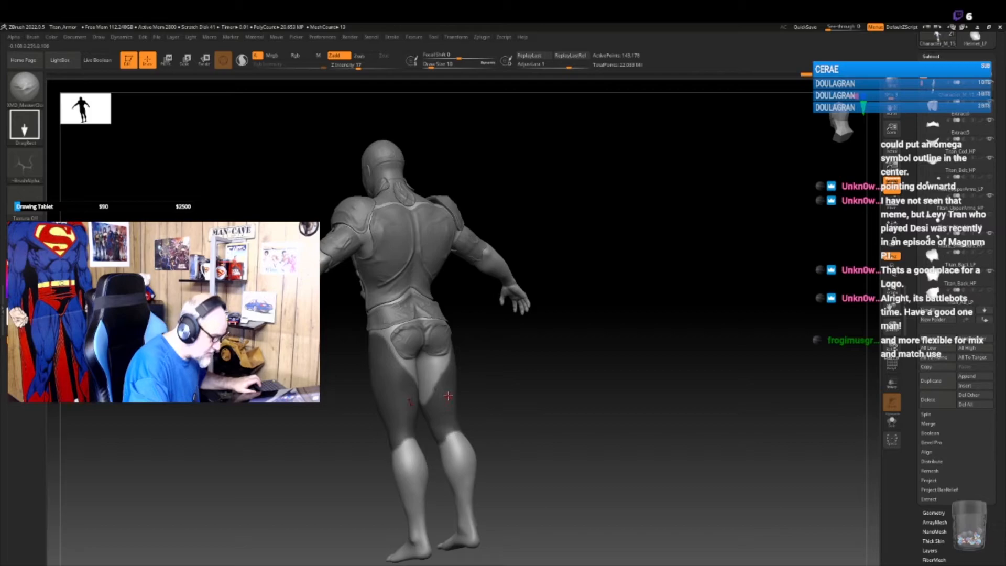
click(456, 37)
click(482, 37)
click(482, 36)
click(534, 144)
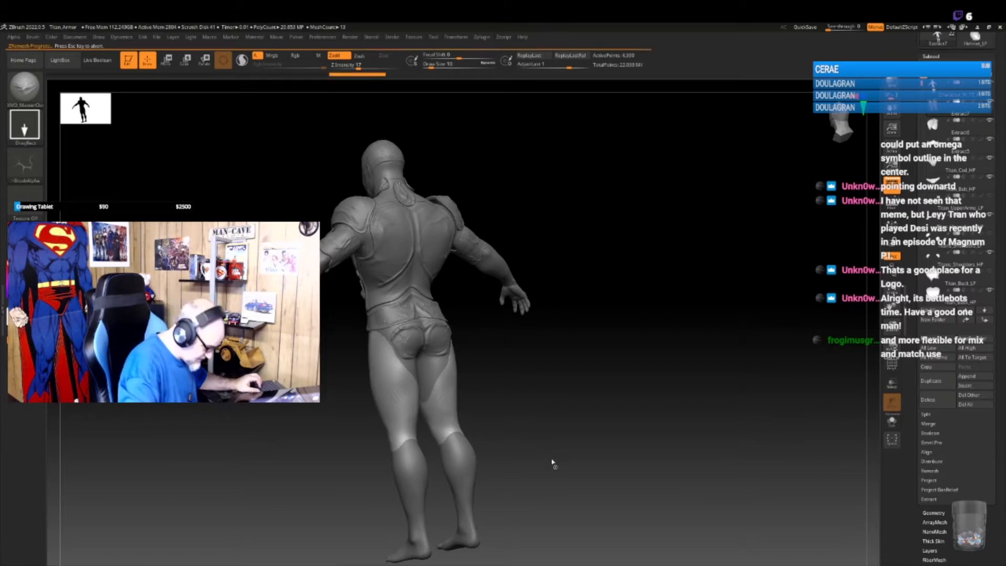
mouse_move(552, 464)
right_down()
mouse_move(587, 435)
mouse_move(545, 477)
mouse_move(547, 452)
right_up()
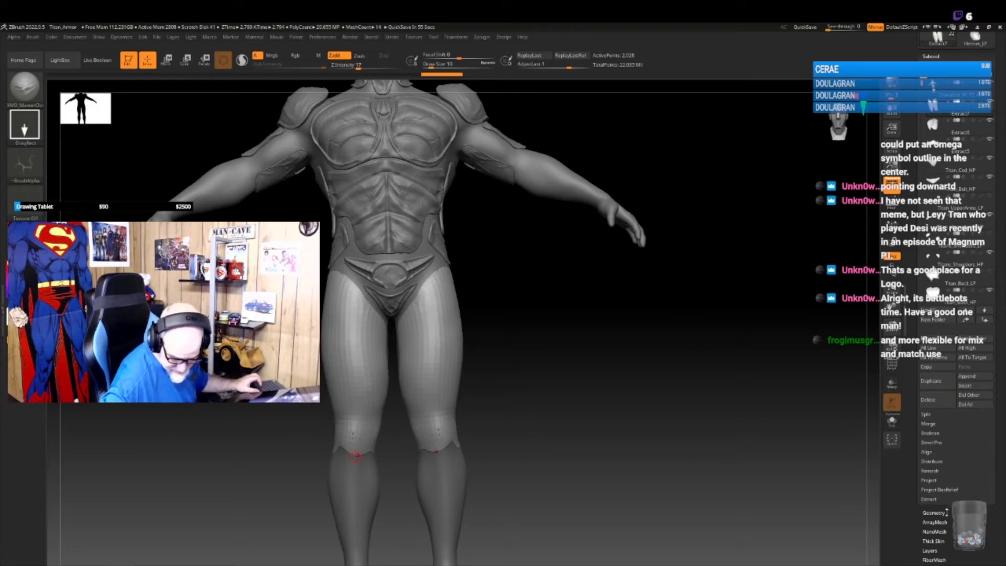
- Smooth the extracted thigh panel with the Polish By Features deformation
drag(1002, 537, 1002, 441)
click(938, 501)
drag(926, 167, 1001, 170)
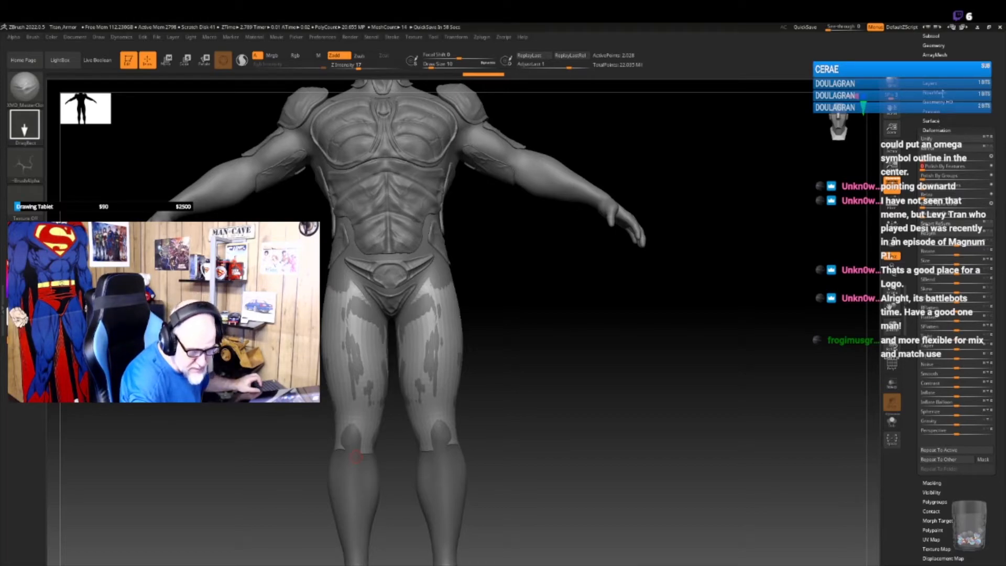
click(939, 46)
- Pull the thigh panel outward with an enlarged Move brush to cover the body poking through the front and outer thighs
alt+drag(568, 390, 576, 429)
key(bracketright)
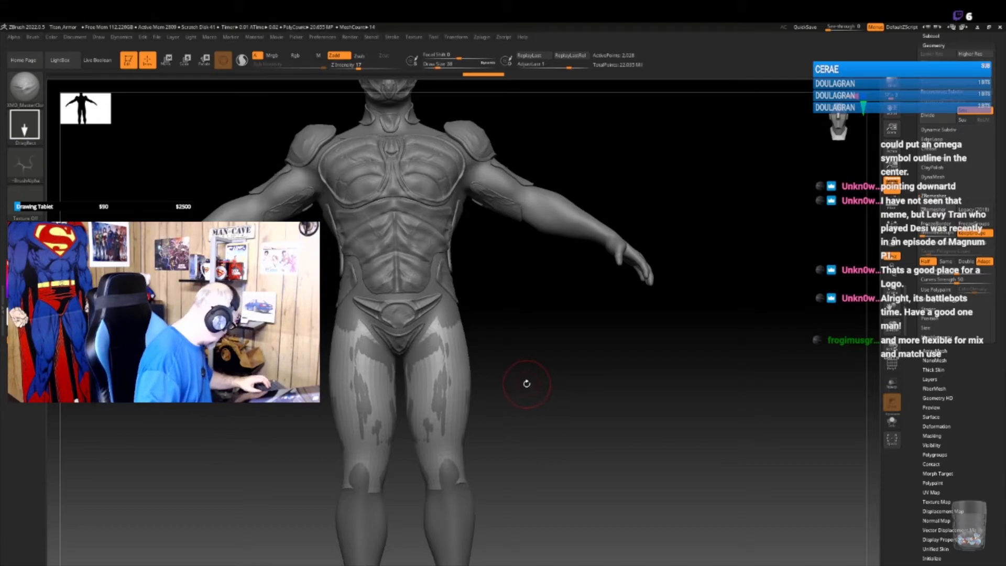
key(b)
key(m)
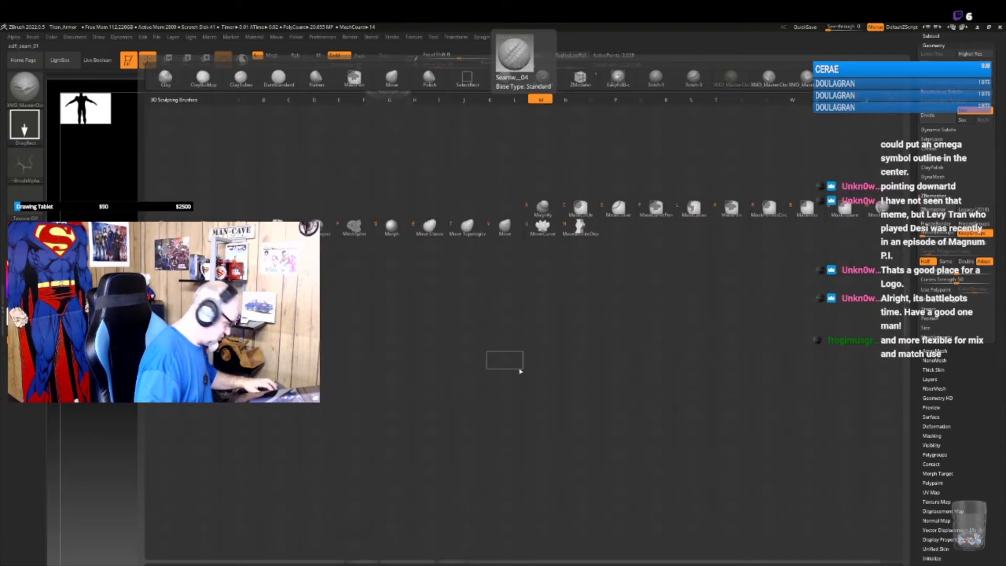
key(v)
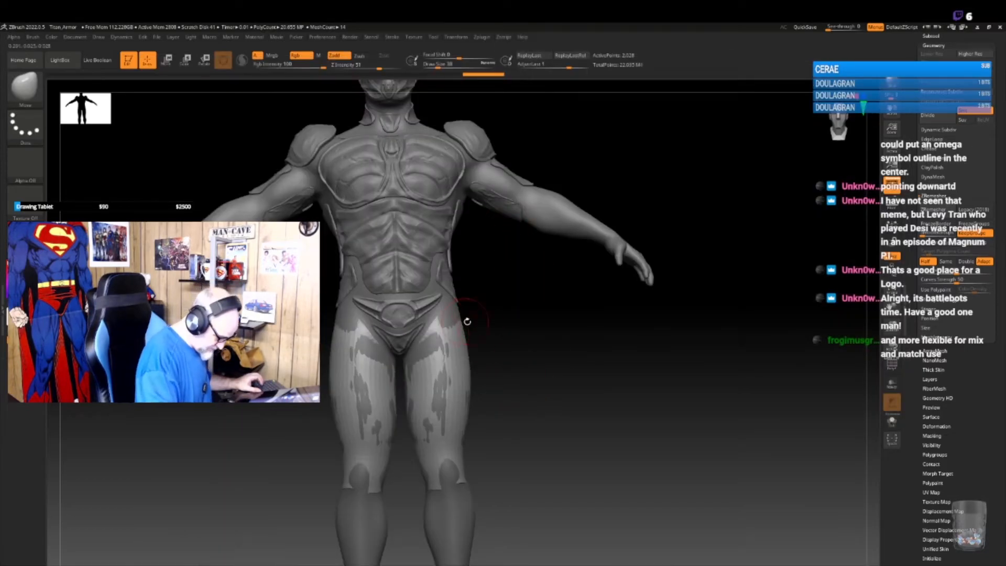
key(bracketright)
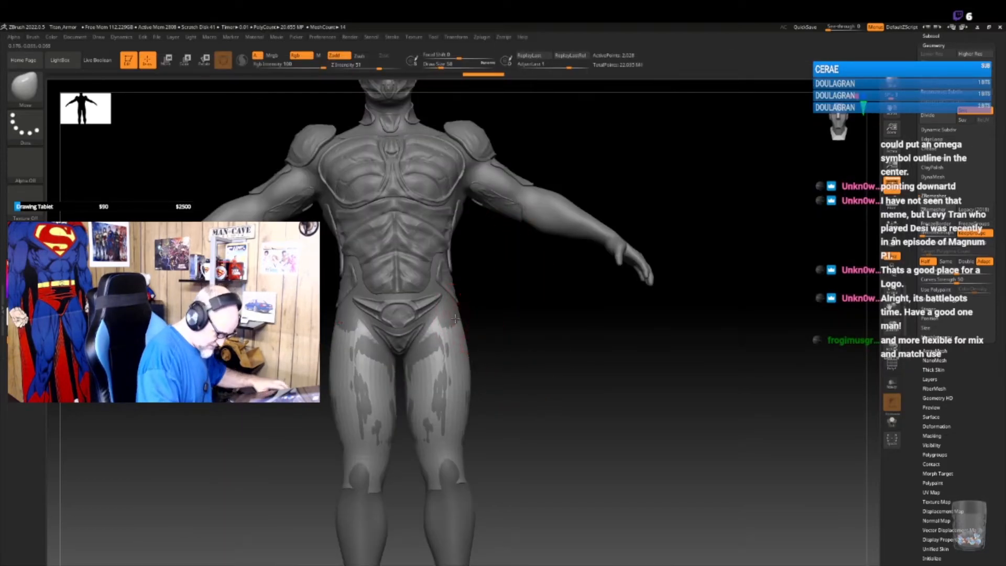
drag(469, 320, 437, 347)
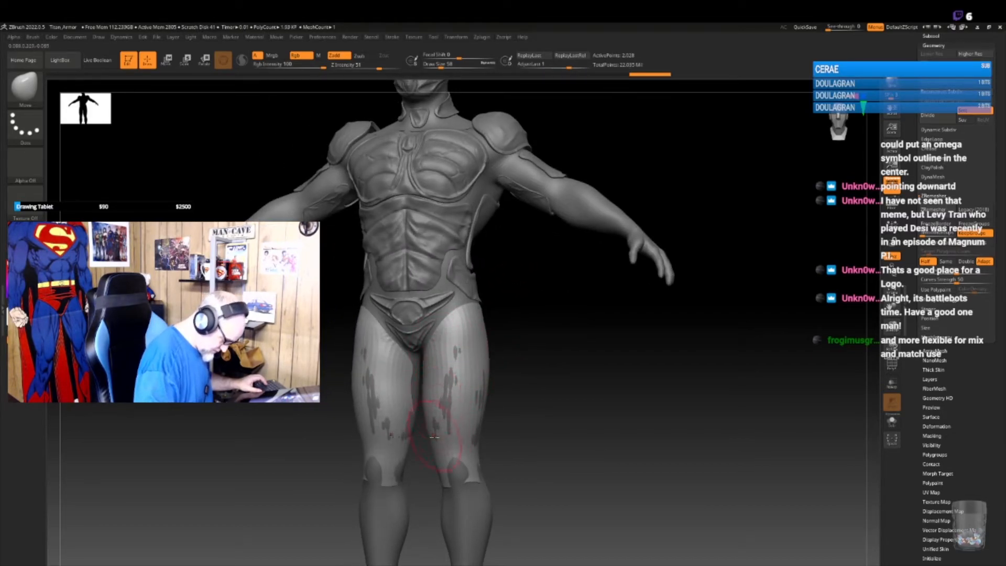
drag(535, 382, 414, 396)
drag(527, 364, 504, 385)
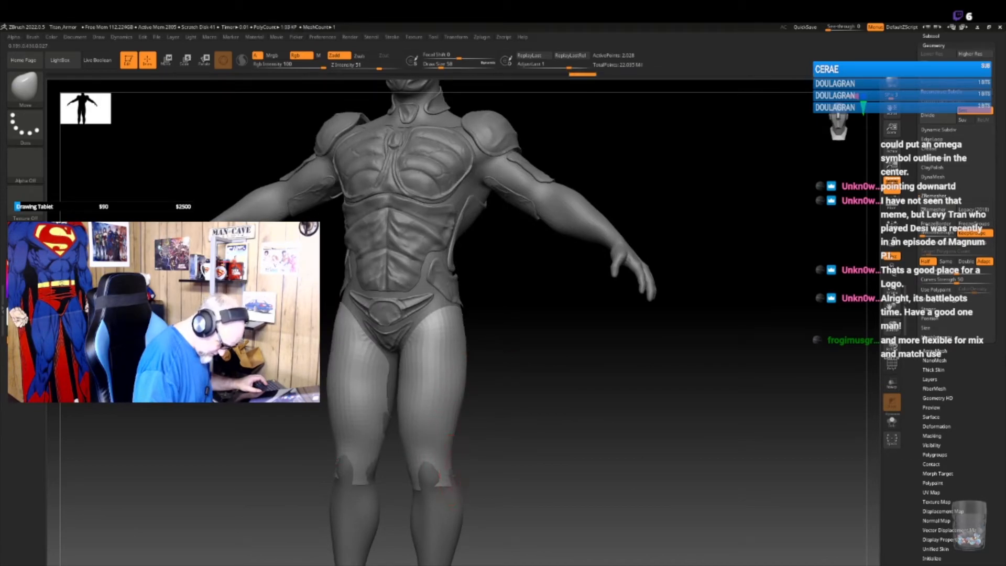
- Move the panel's surface at the knees and inner thighs outward until the body underneath is covered
drag(493, 456, 472, 476)
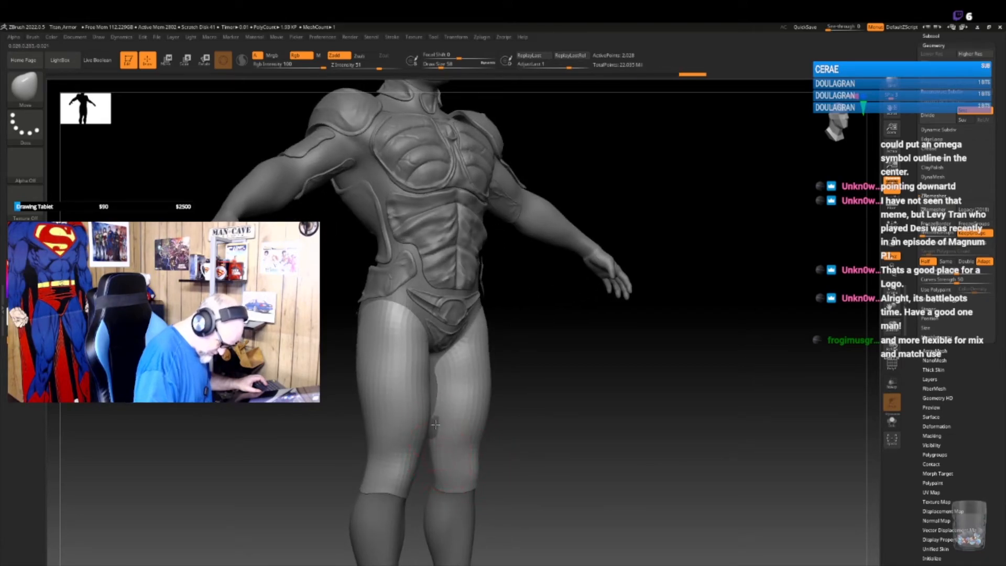
drag(431, 426, 436, 425)
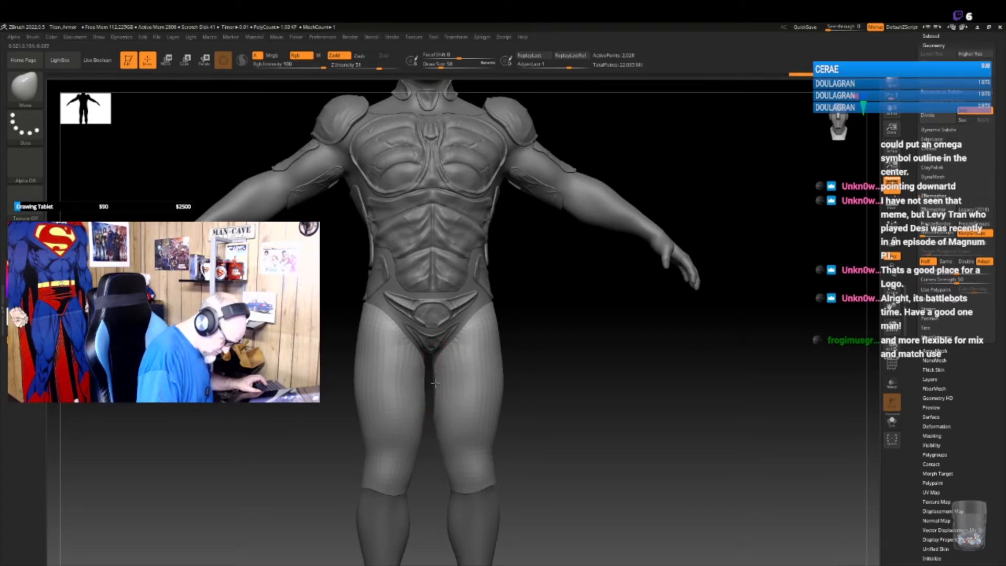
drag(512, 359, 549, 353)
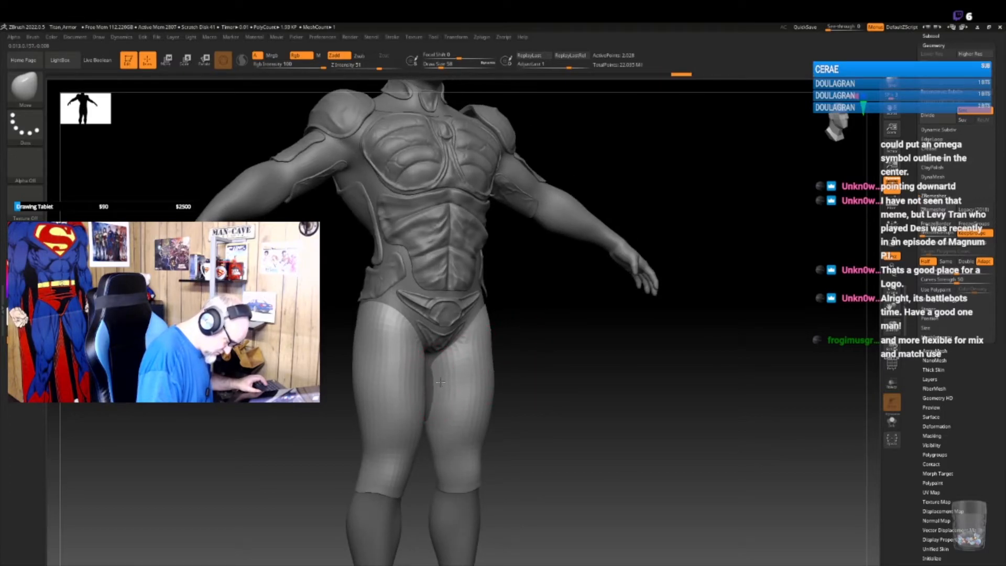
mouse_move(436, 370)
mouse_down()
mouse_move(497, 331)
mouse_move(473, 351)
mouse_move(438, 352)
mouse_up()
mouse_move(600, 342)
mouse_down()
mouse_move(561, 341)
mouse_move(527, 399)
mouse_move(507, 374)
mouse_up()
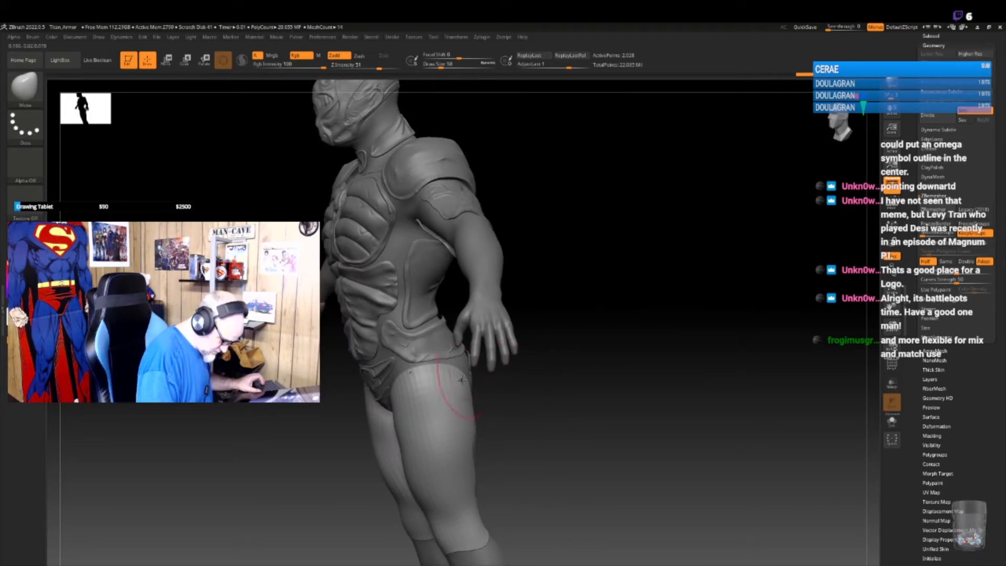
- Undo the last Move stroke and adjust the panel's fit around the sides and backs of the thighs
key(ctrl+z)
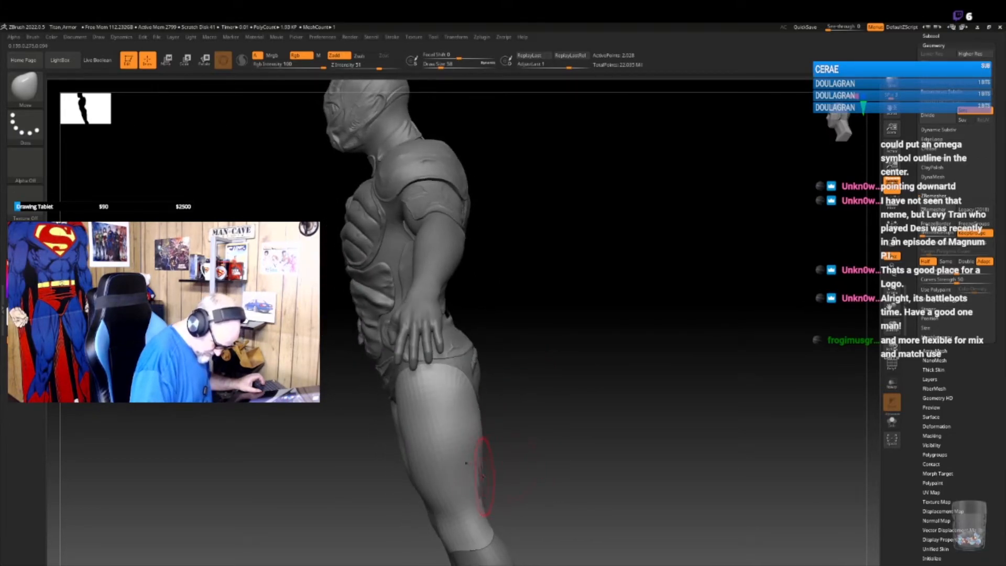
drag(482, 504, 481, 509)
mouse_move(516, 474)
mouse_down()
mouse_move(643, 410)
mouse_move(591, 420)
mouse_move(583, 438)
mouse_move(597, 416)
mouse_move(450, 435)
mouse_up()
right_drag(441, 434, 446, 457)
drag(443, 485, 459, 429)
right_drag(447, 466, 471, 456)
right_drag(553, 428, 529, 424)
drag(529, 424, 519, 418)
drag(590, 400, 550, 400)
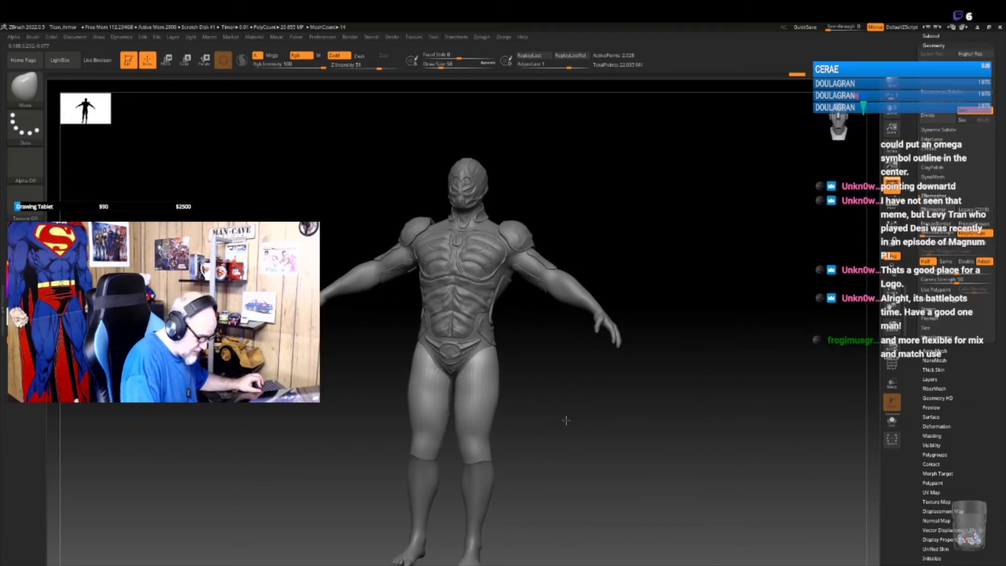
key(f)
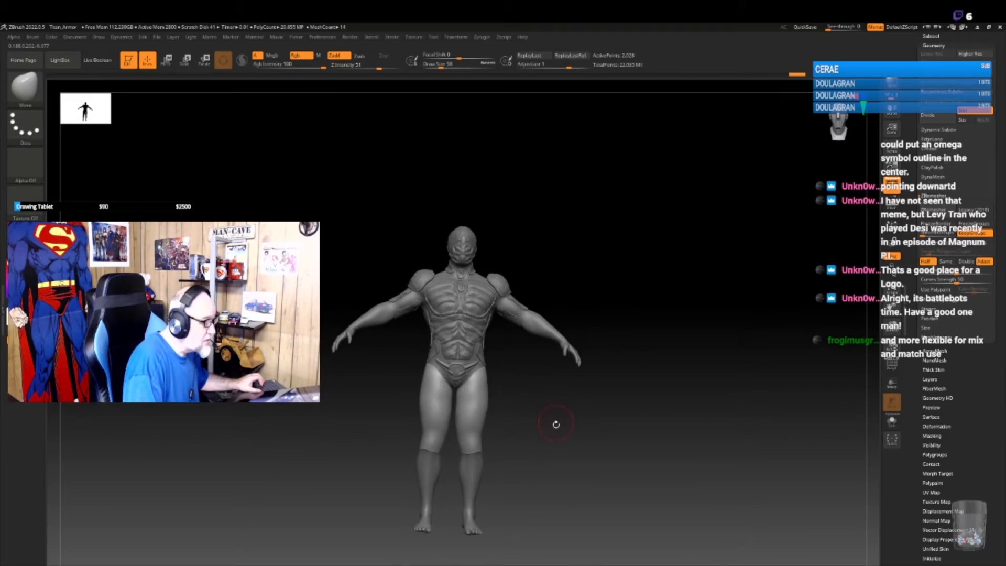
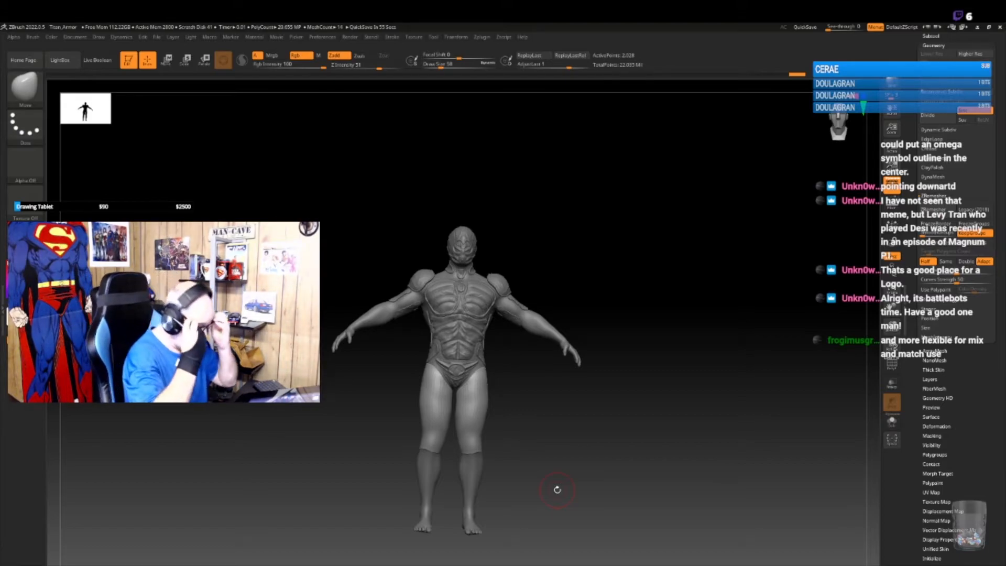
- Subdivide the thigh panel repeatedly to get a high-resolution mesh for fine detail
mouse_move(587, 442)
mouse_down()
mouse_move(587, 426)
mouse_move(602, 469)
mouse_move(594, 444)
mouse_up()
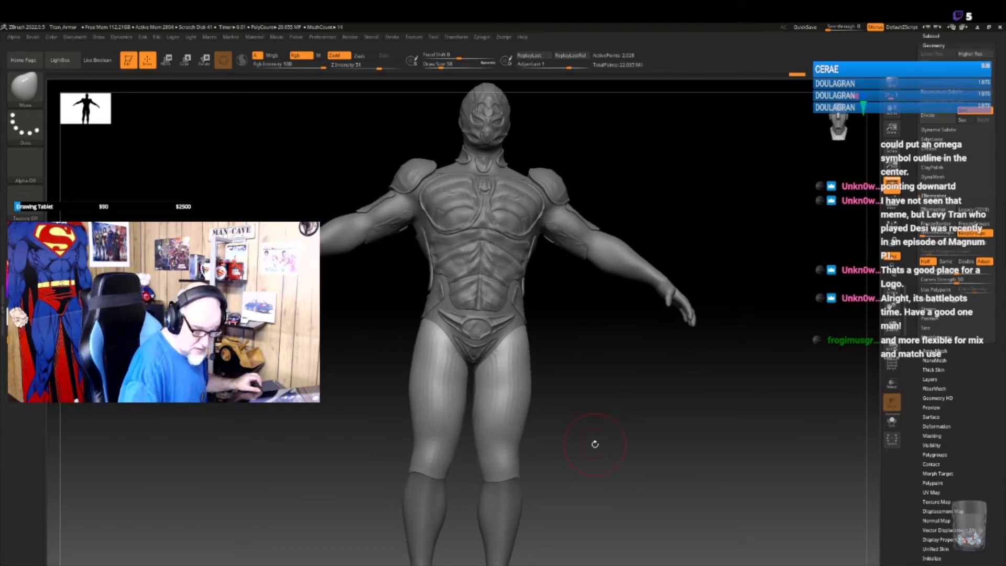
click(937, 115)
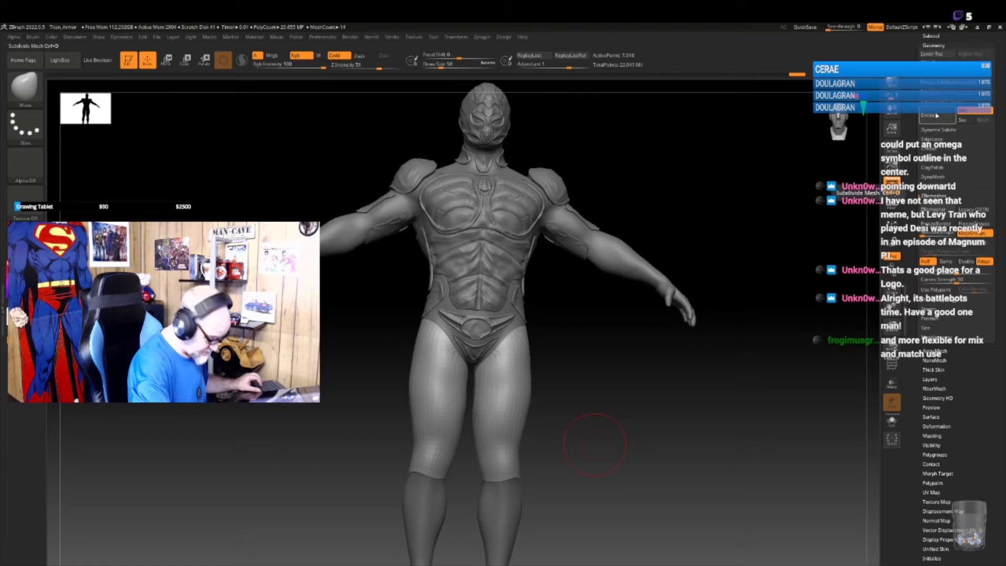
click(937, 115)
click(937, 116)
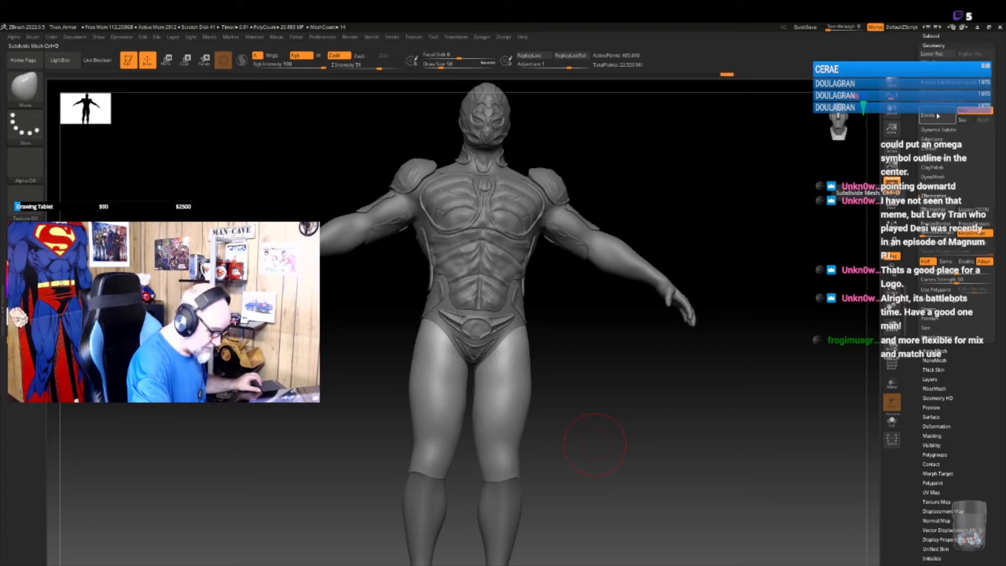
- Undo a test stroke of the stitch brush, reduce its size, and stroke a raised trim along the panel's front groin and inner-thigh edge
mouse_move(595, 427)
alt+mouse_down()
mouse_move(605, 451)
mouse_move(600, 422)
mouse_move(601, 435)
alt+mouse_up()
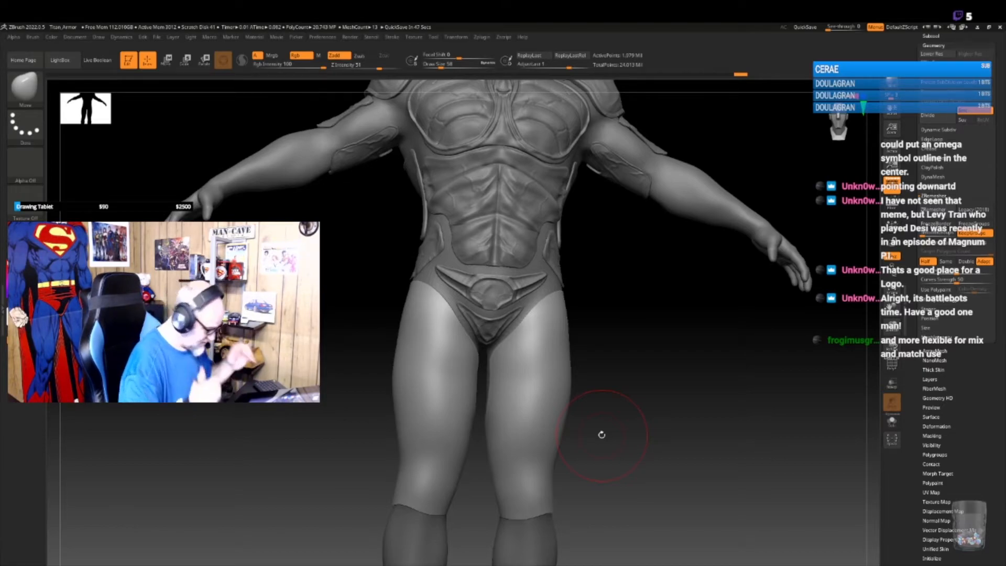
key(b)
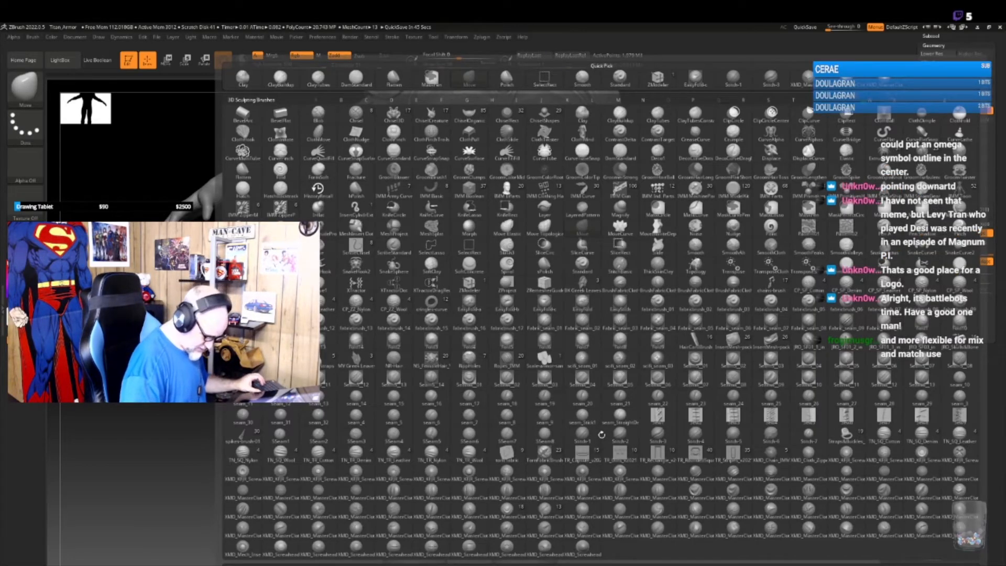
click(658, 437)
drag(548, 336, 518, 486)
key(ctrl+z)
mouse_move(615, 404)
mouse_down()
mouse_move(628, 411)
mouse_move(572, 367)
mouse_up()
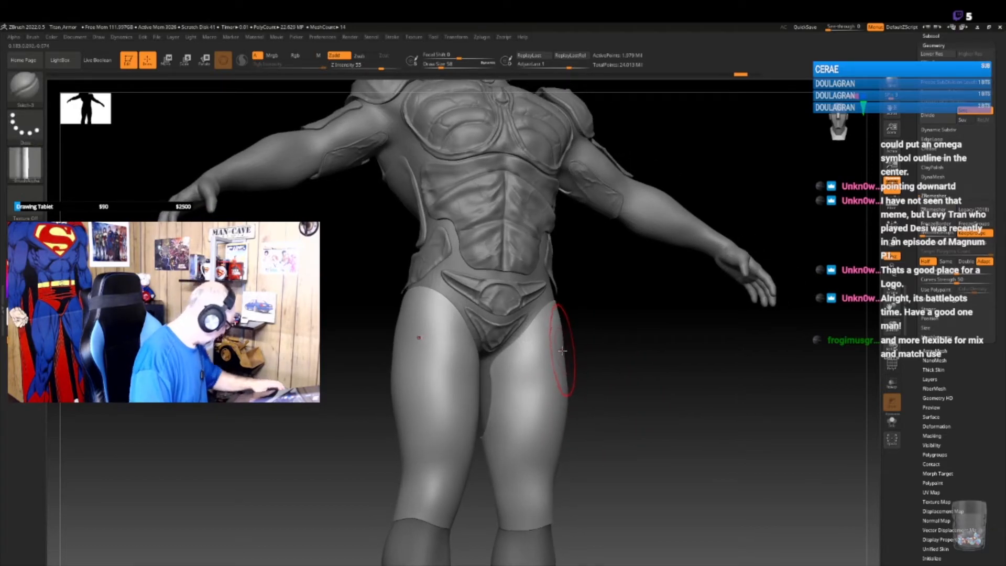
key(bracketleft)
key(bracketleft)
key(bracketleft)
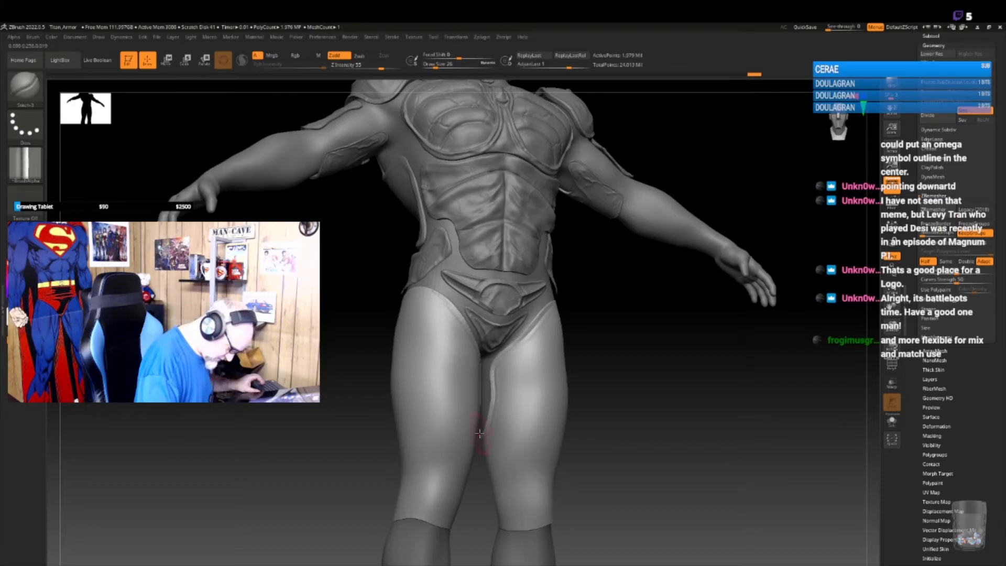
- Continue the raised trim along the panel's hip edge and the diagonal edges on the backs of the thighs
drag(624, 440, 560, 410)
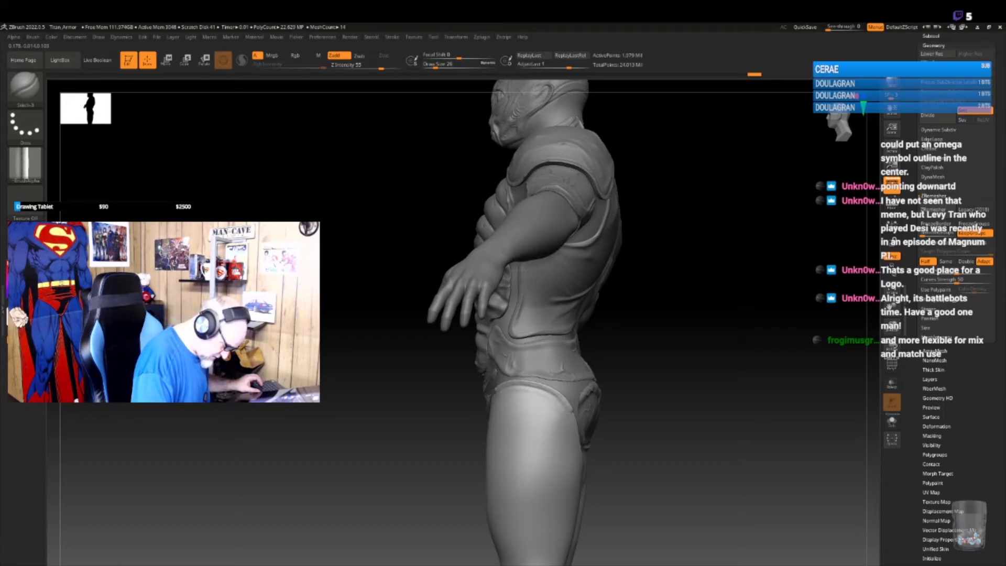
mouse_move(652, 367)
shift+mouse_down()
mouse_move(669, 364)
mouse_move(652, 388)
mouse_move(716, 427)
mouse_move(629, 363)
shift+mouse_up()
drag(492, 419, 468, 365)
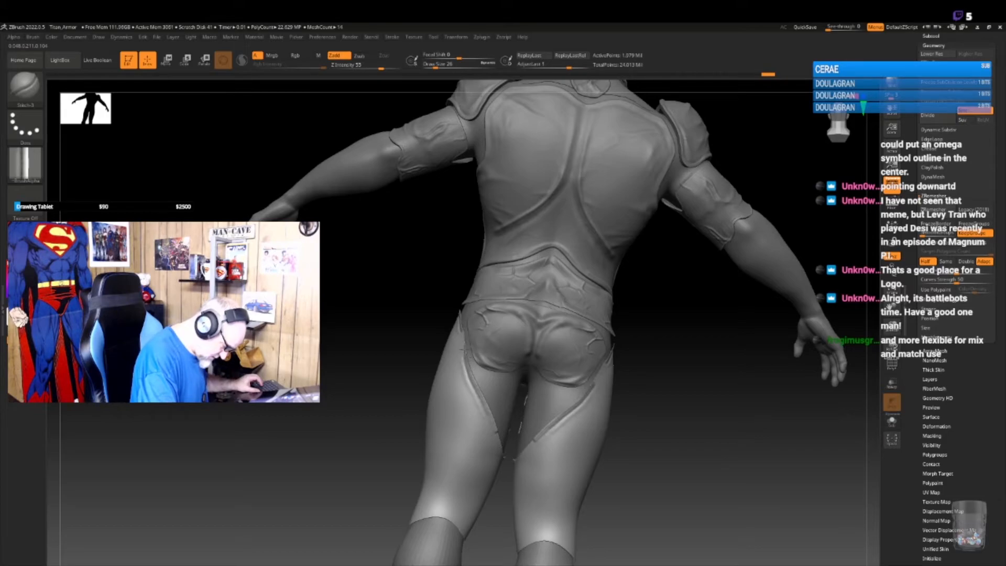
drag(461, 330, 460, 316)
drag(651, 440, 636, 423)
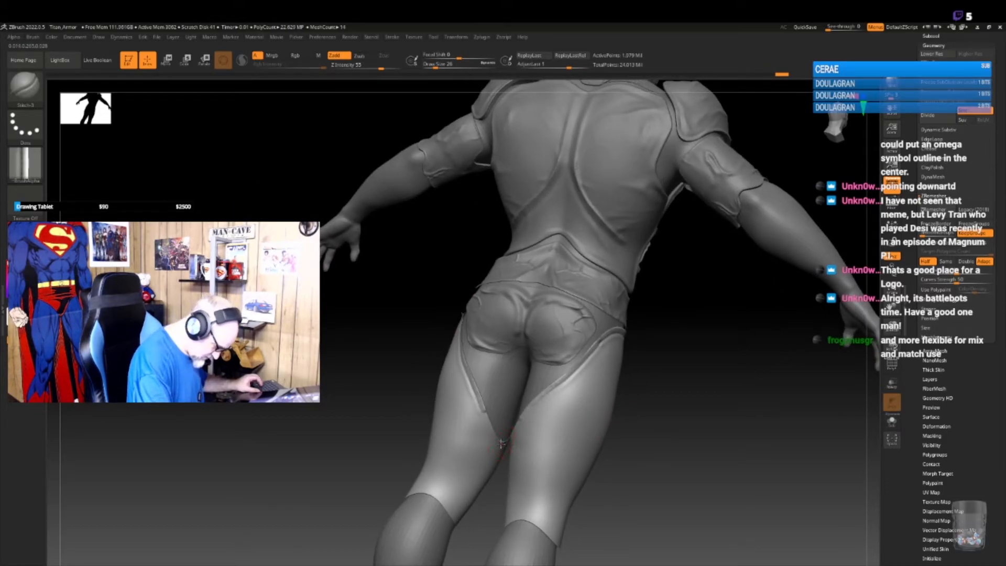
- Add the raised trim around the panel's lower edge at the front and back of both knees
mouse_move(647, 422)
mouse_down()
mouse_move(719, 465)
mouse_move(574, 448)
mouse_up()
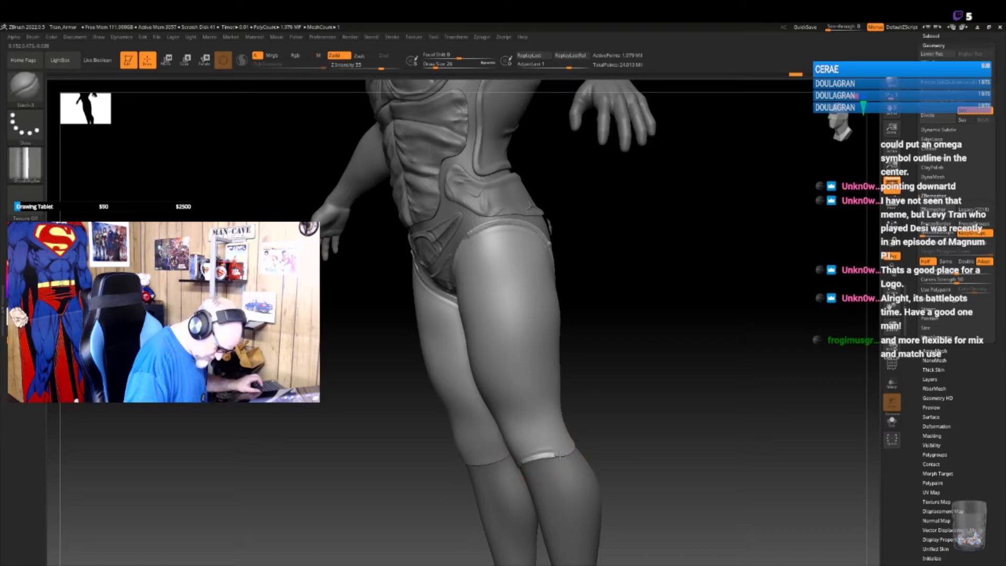
mouse_move(597, 427)
mouse_down()
mouse_move(701, 395)
mouse_move(553, 469)
mouse_up()
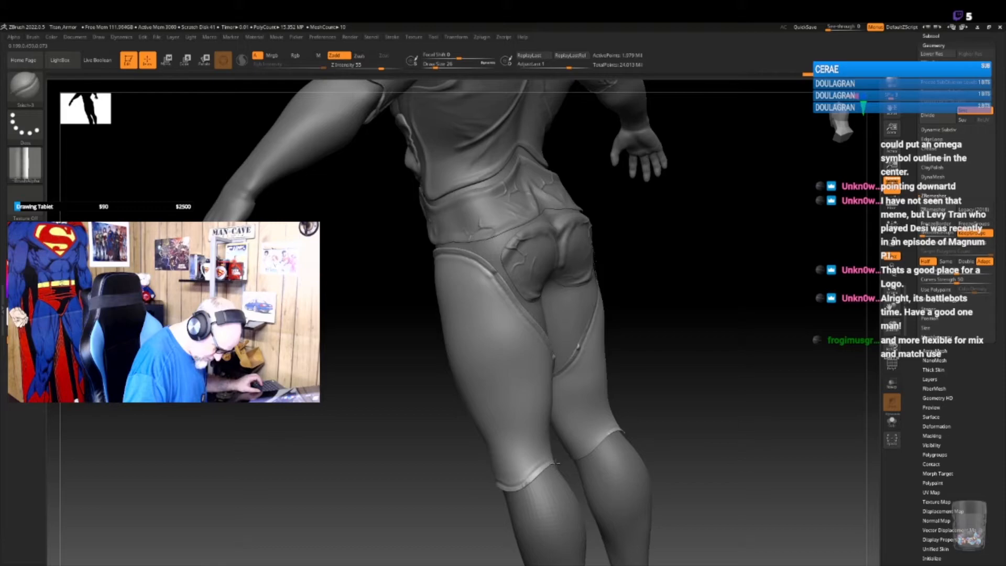
mouse_move(670, 414)
mouse_down()
mouse_move(651, 416)
mouse_move(582, 478)
mouse_move(528, 486)
mouse_up()
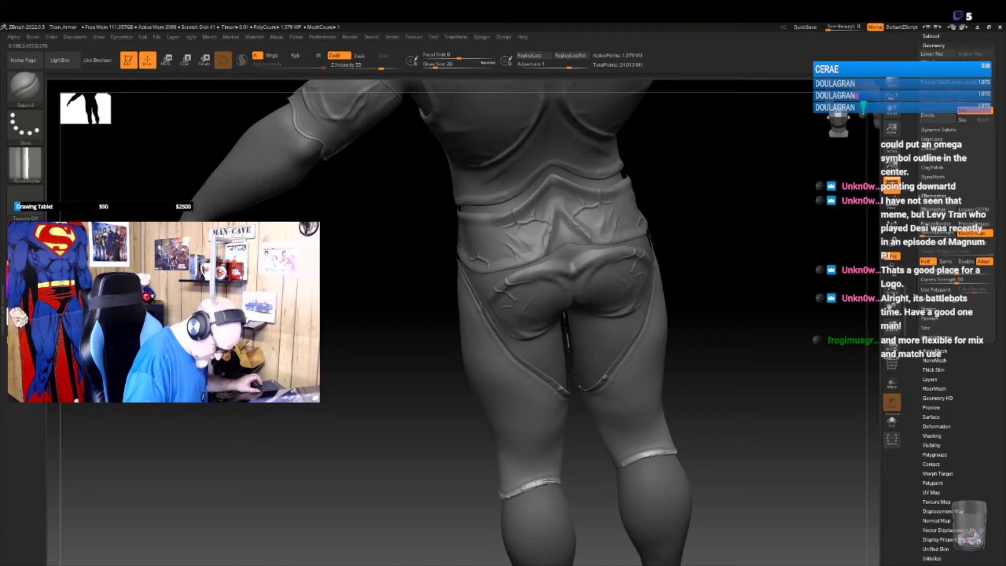
drag(589, 481, 556, 490)
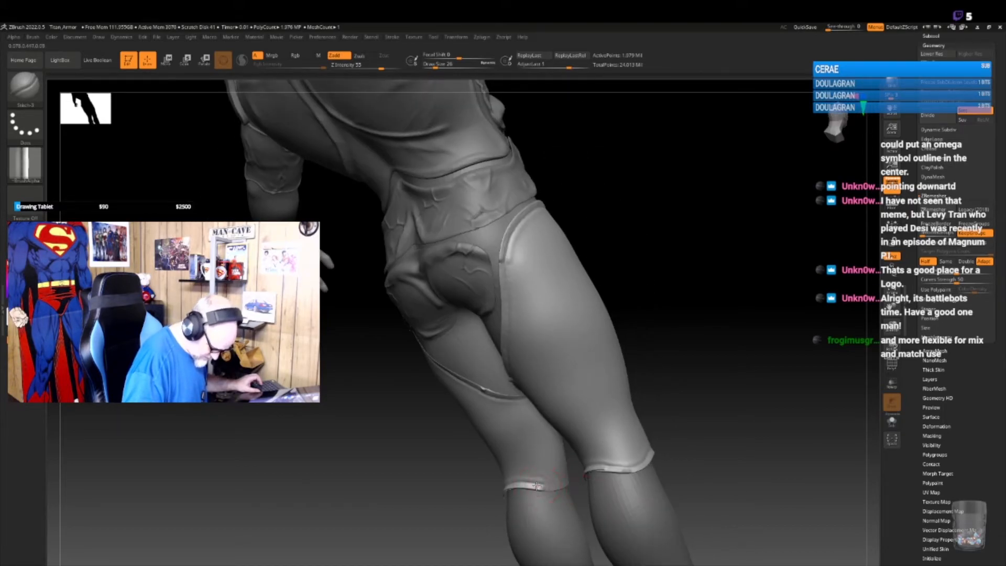
mouse_move(707, 434)
mouse_down()
mouse_move(689, 431)
mouse_move(654, 456)
mouse_up()
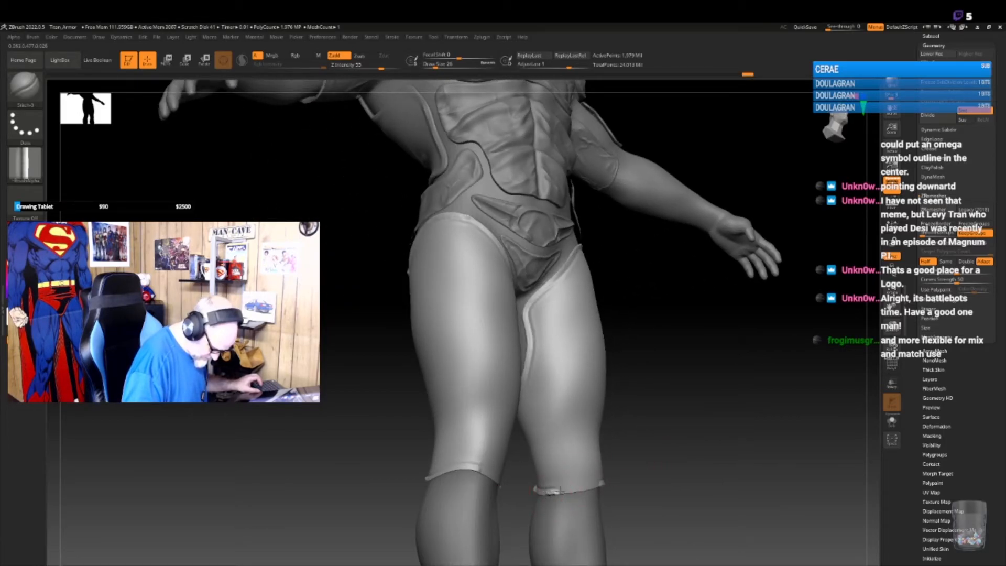
drag(603, 483, 606, 482)
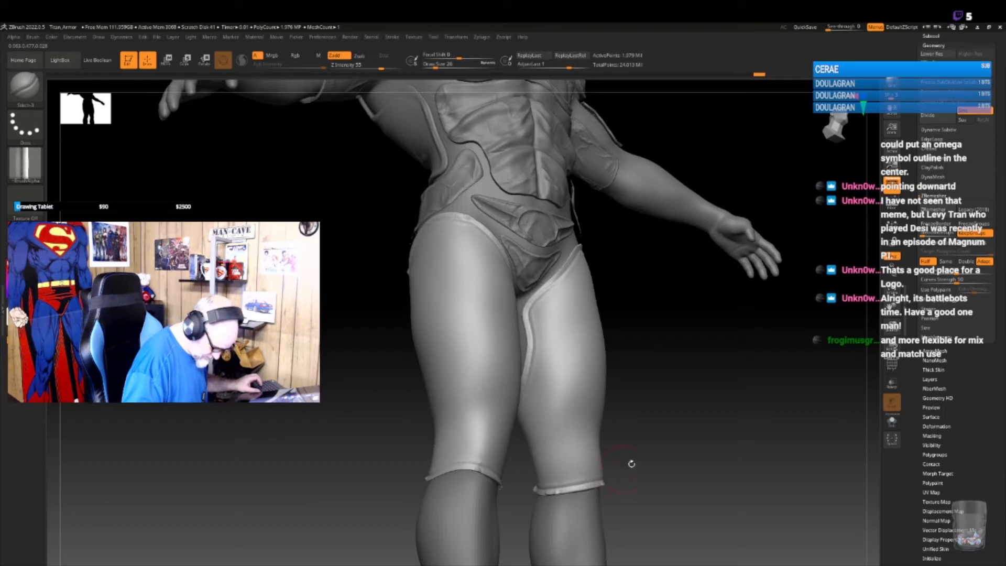
mouse_move(682, 440)
alt+mouse_down()
mouse_move(670, 413)
mouse_move(644, 445)
alt+mouse_up()
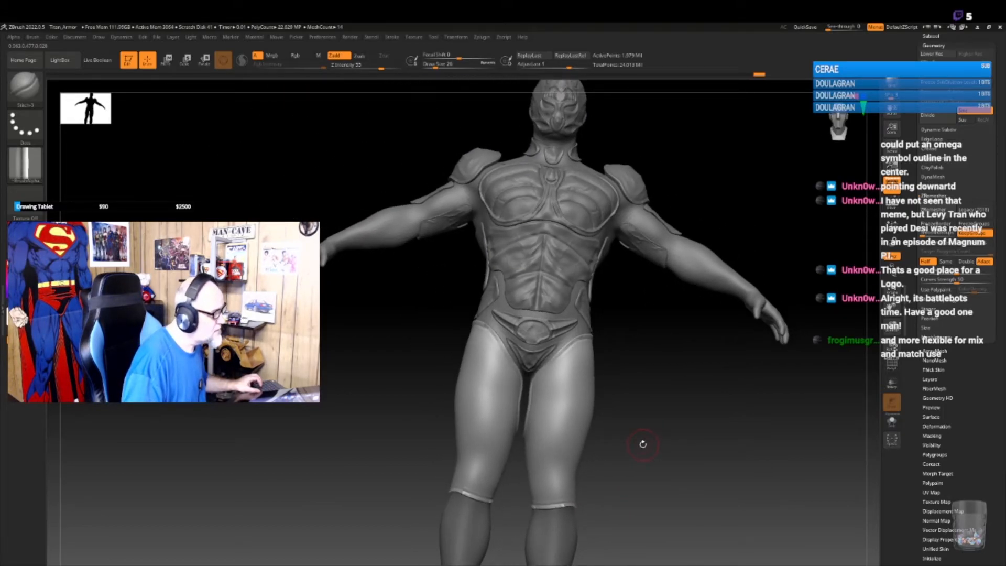
drag(646, 435, 629, 423)
drag(571, 381, 569, 410)
alt+click(557, 505)
drag(634, 431, 631, 445)
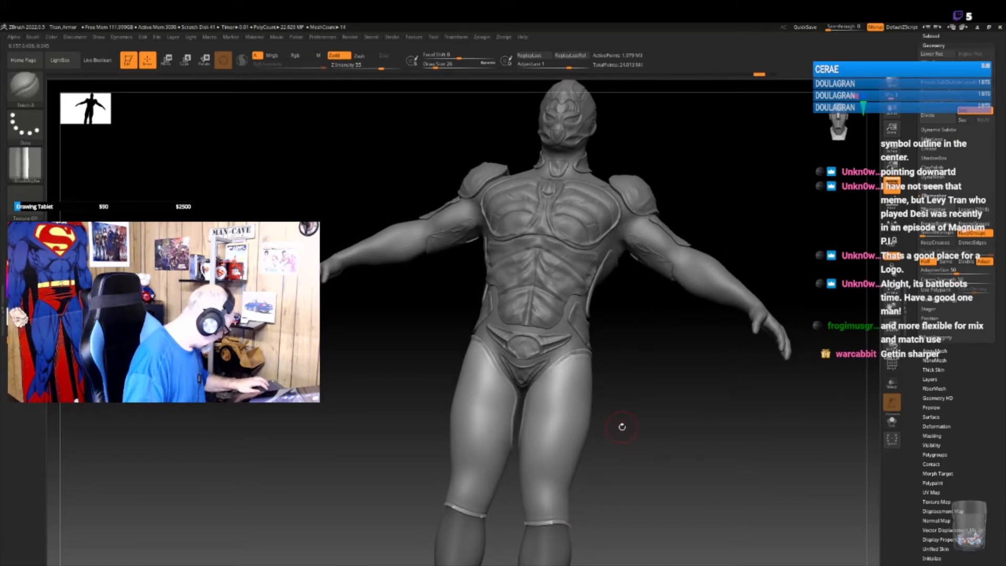
- Choose an XMD DragRect brush, undo a test stamp, reduce Z Intensity to 10, and stamp subtle surface detail on the front thighs
key(b)
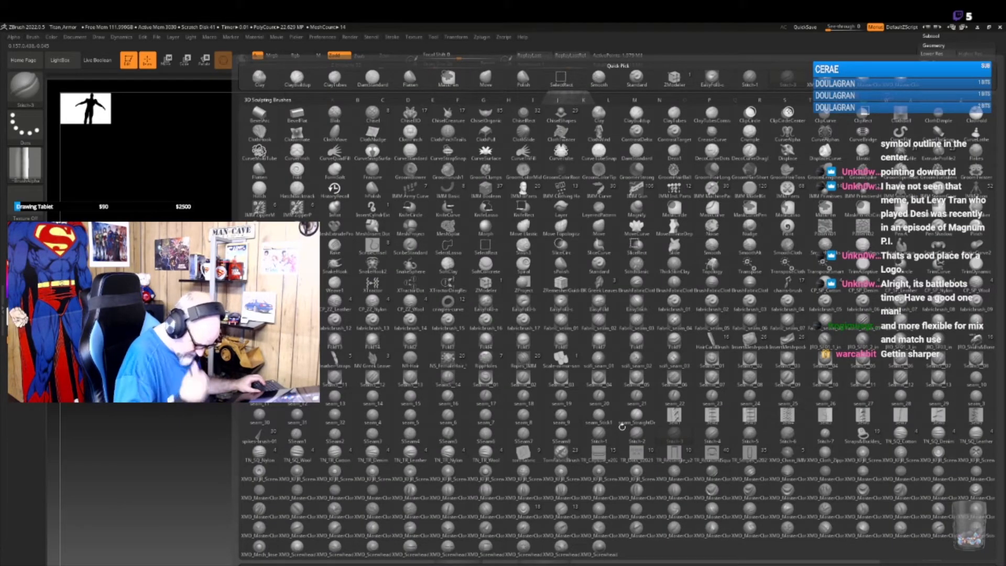
click(638, 527)
mouse_move(560, 411)
mouse_down()
mouse_move(534, 469)
mouse_move(496, 434)
mouse_move(483, 464)
mouse_up()
key(ctrl+z)
key(space)
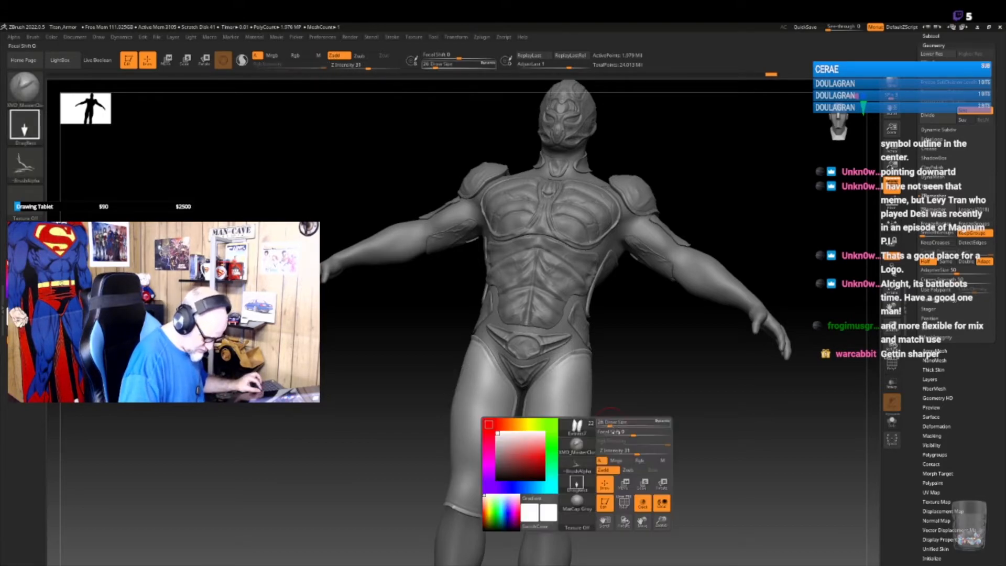
drag(636, 451, 621, 452)
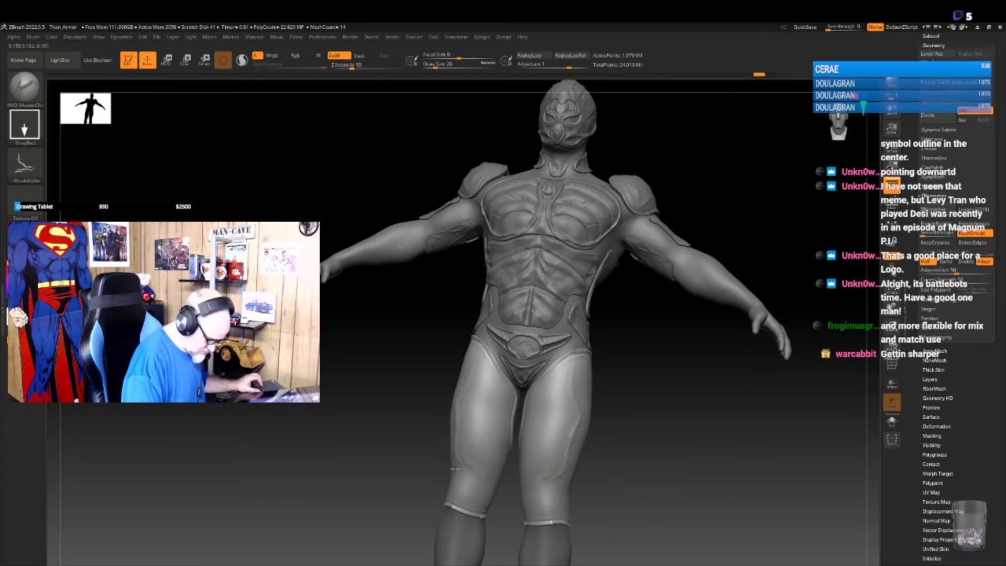
drag(643, 427, 624, 419)
- With the DamStandard brush, carve defining crease lines down the fronts and outer sides of the thigh panels
key(b)
key(d)
key(s)
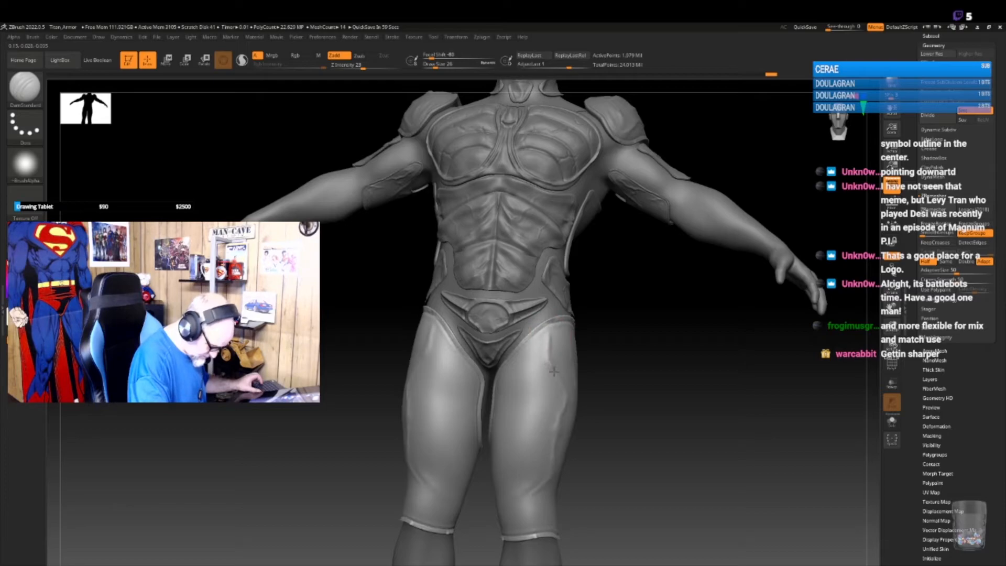
drag(622, 411, 550, 350)
drag(559, 407, 547, 435)
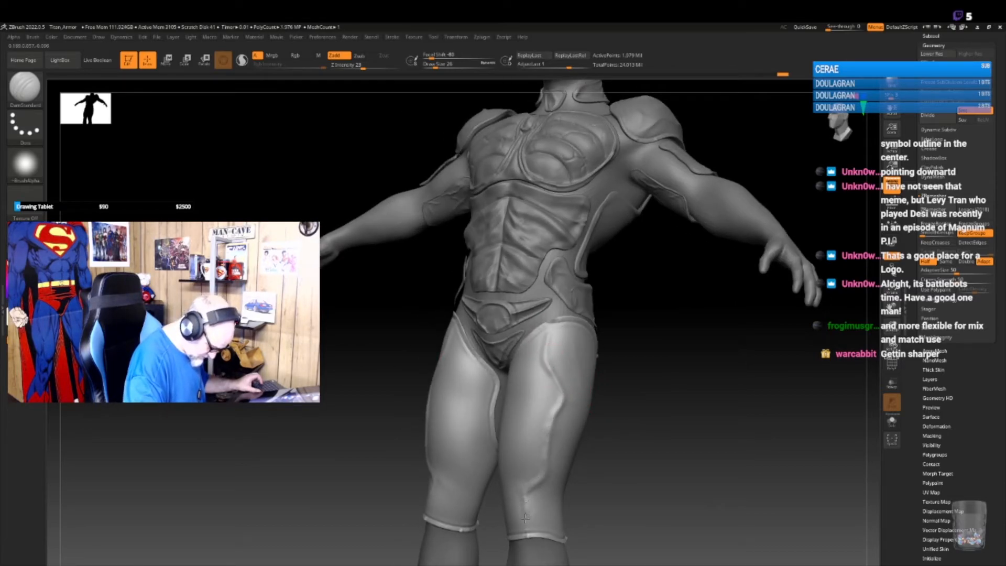
drag(629, 439, 591, 386)
drag(589, 332, 584, 376)
mouse_move(651, 467)
mouse_down()
mouse_move(663, 461)
mouse_move(652, 448)
mouse_up()
mouse_move(540, 334)
mouse_down()
mouse_move(550, 347)
mouse_move(535, 509)
mouse_up()
drag(566, 316, 551, 363)
- Carve a long crease down the backs of the thighs from below the diagonal trim to the knees
mouse_move(670, 426)
mouse_down()
mouse_move(725, 422)
mouse_move(676, 414)
mouse_up()
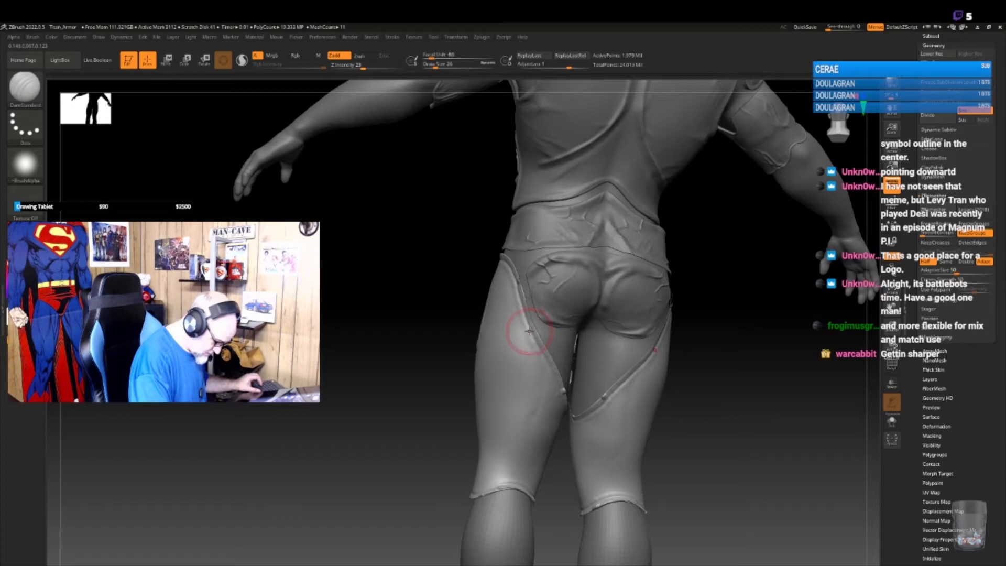
drag(517, 360, 512, 485)
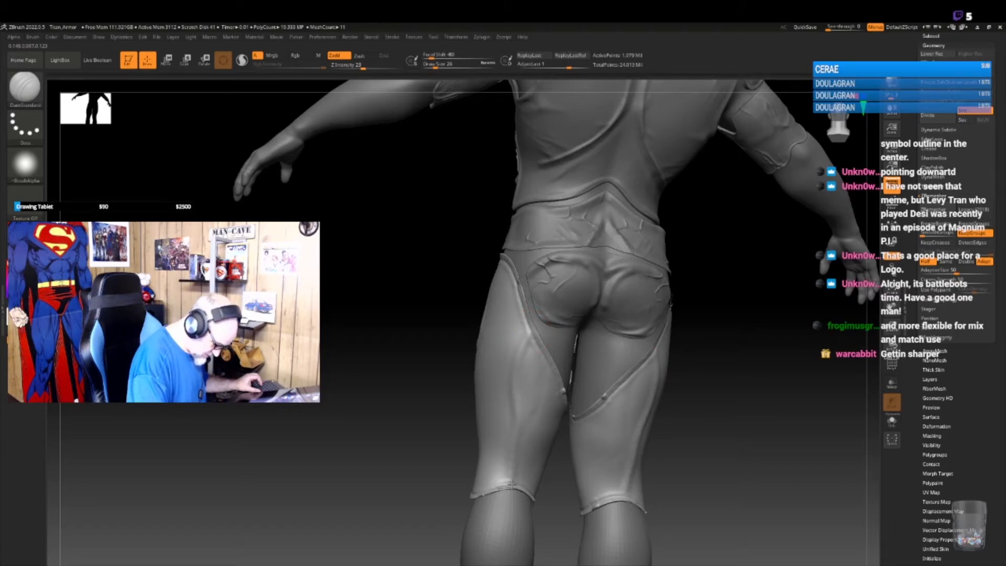
mouse_move(549, 366)
mouse_down()
mouse_move(513, 487)
mouse_move(511, 466)
mouse_move(661, 424)
mouse_move(694, 427)
mouse_move(682, 418)
mouse_move(651, 449)
mouse_move(659, 438)
mouse_move(645, 415)
mouse_up()
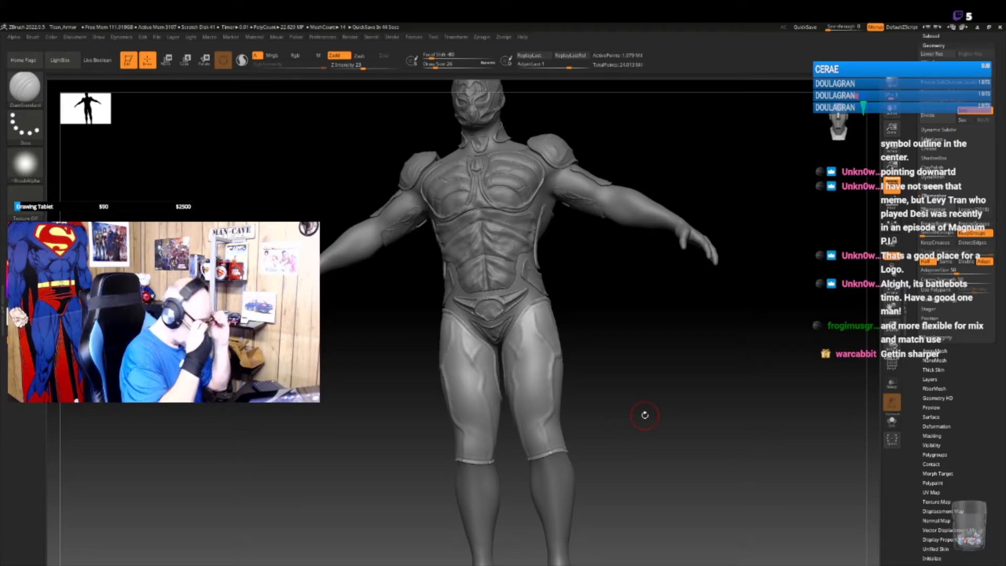
- Start importing an alpha and browse through the Alphas and ZBrushes library to the Mecha Alphas folder
key(b)
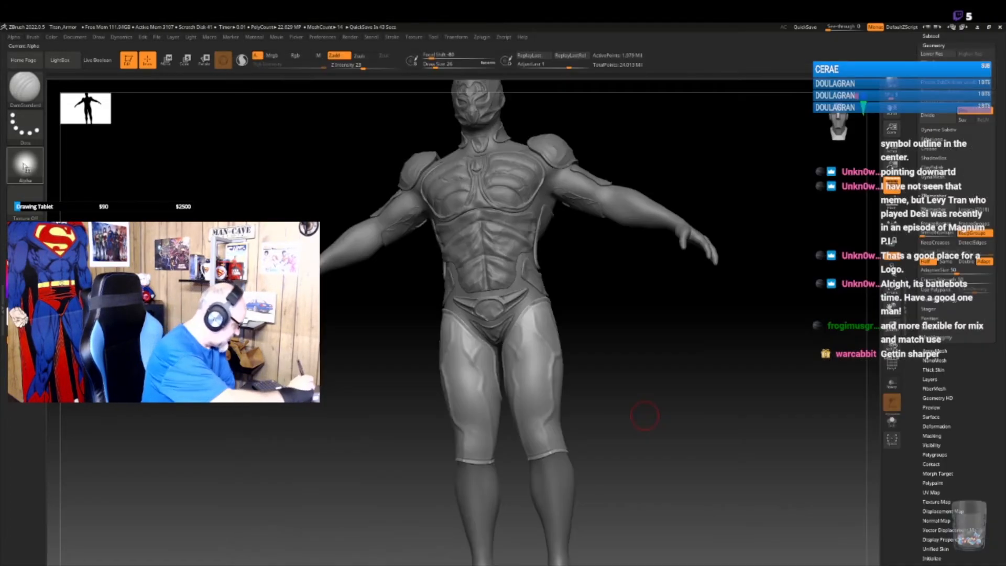
click(26, 164)
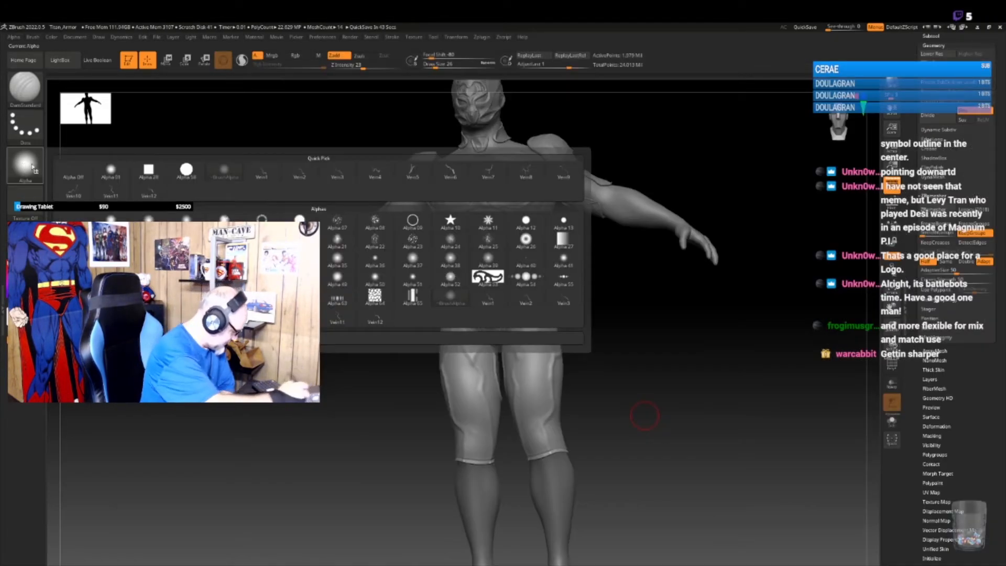
click(71, 338)
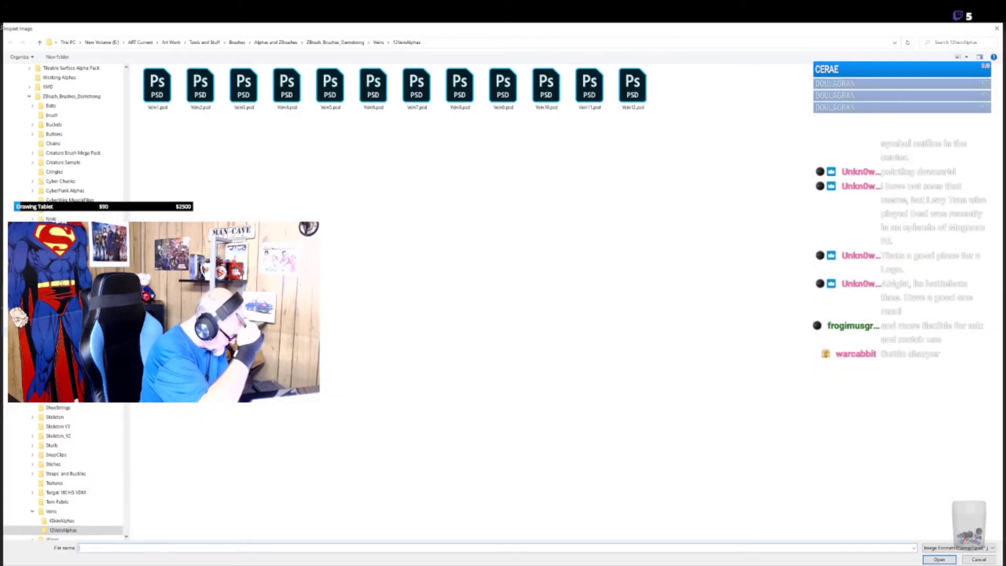
drag(126, 372, 128, 530)
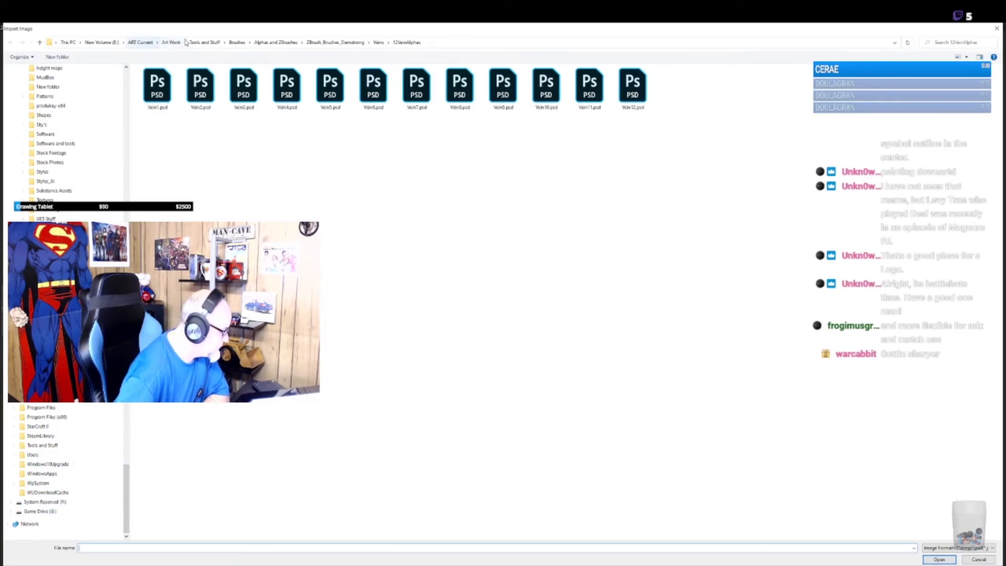
click(209, 43)
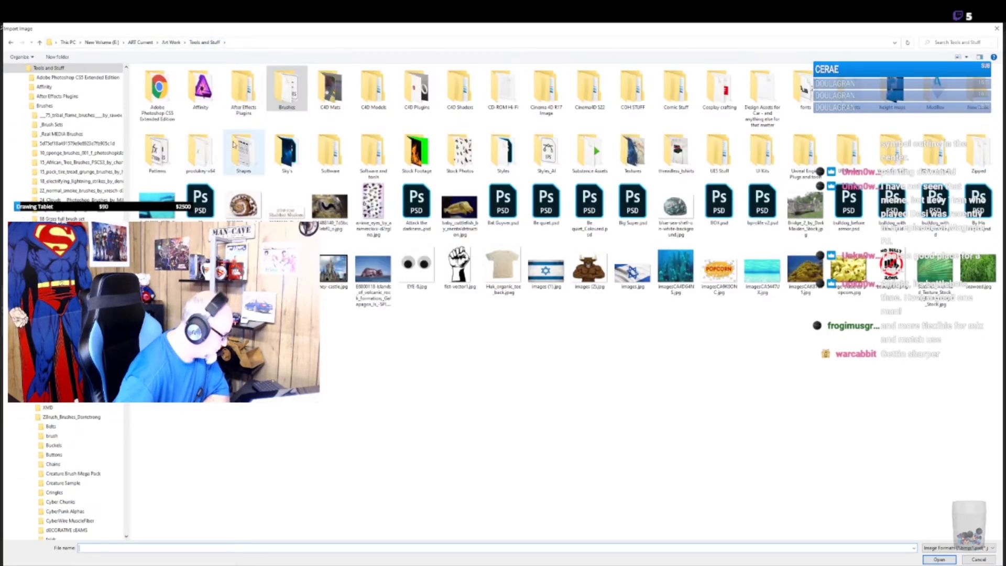
double_click(287, 88)
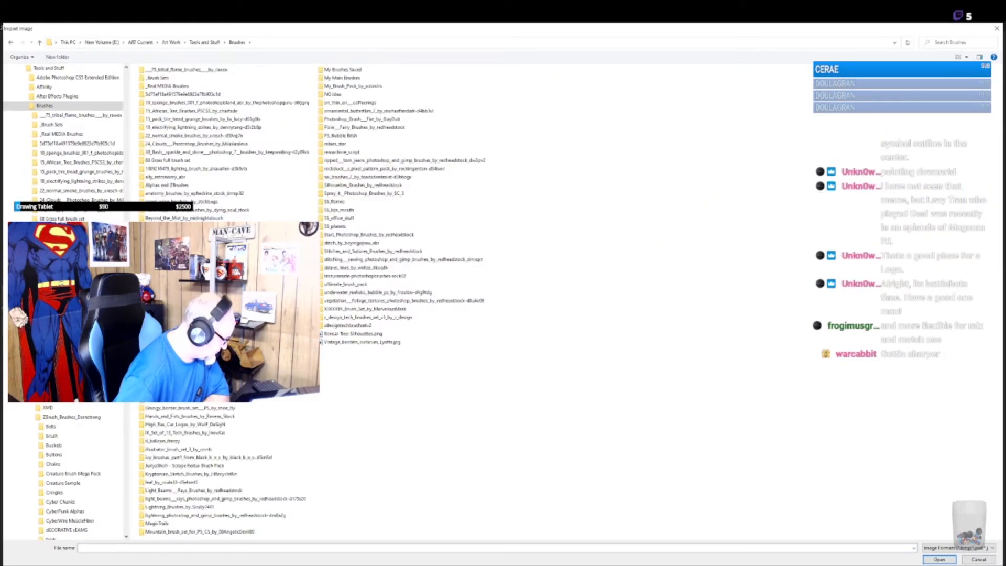
double_click(180, 186)
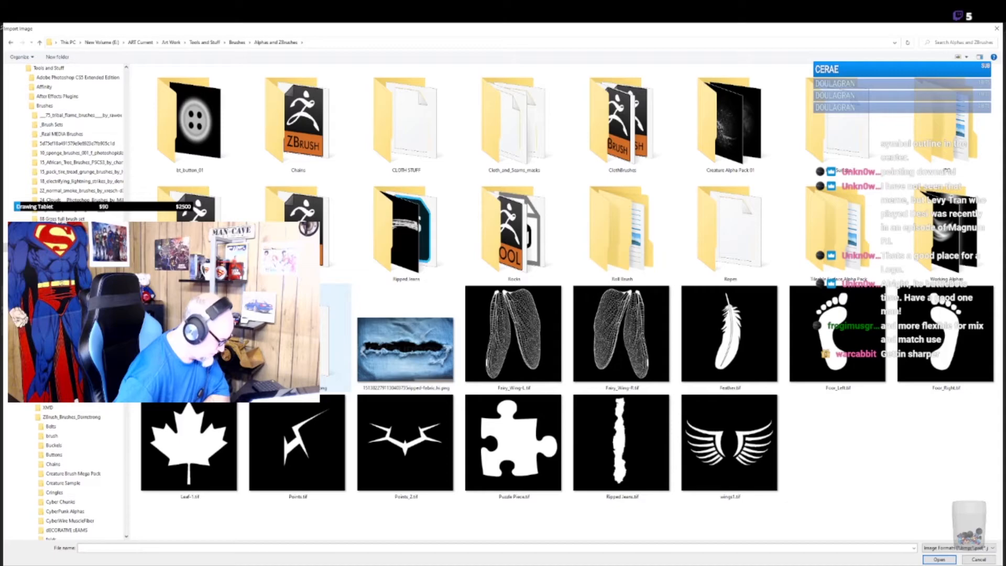
double_click(298, 236)
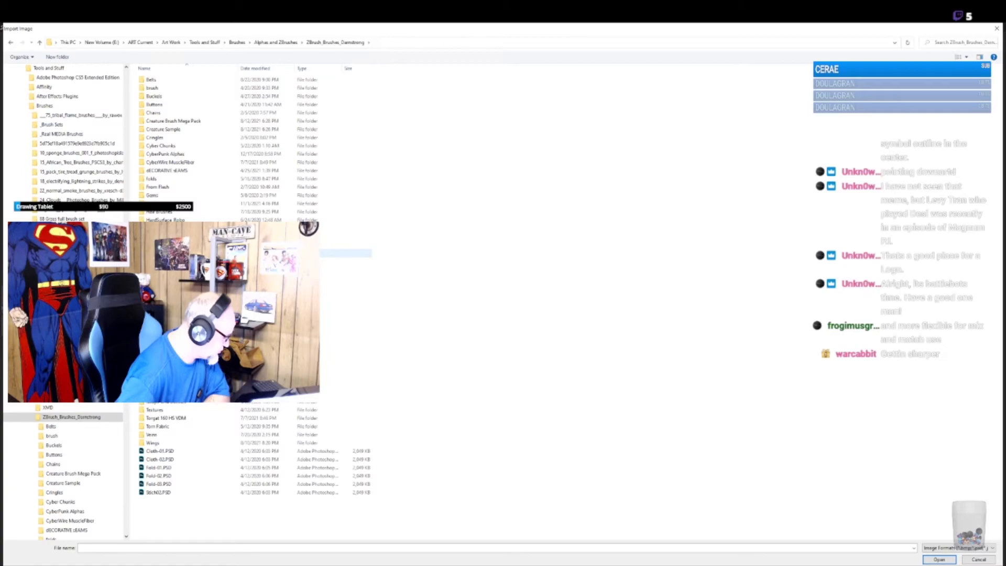
double_click(163, 252)
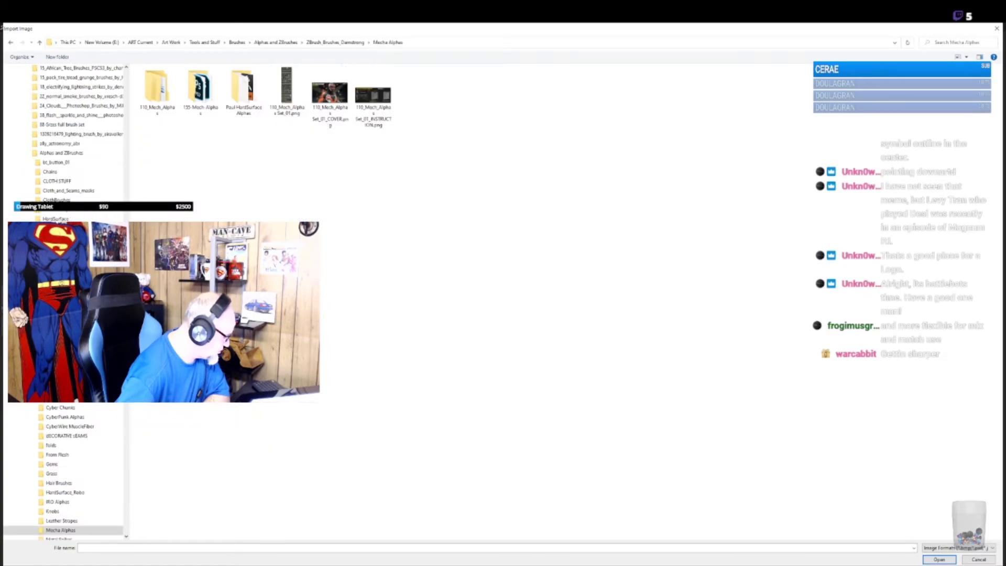
- Look into the 110_Mech_Alphas folder and preview the designs in its overview image, 110_Mech_Alphas Set_01.png
double_click(164, 95)
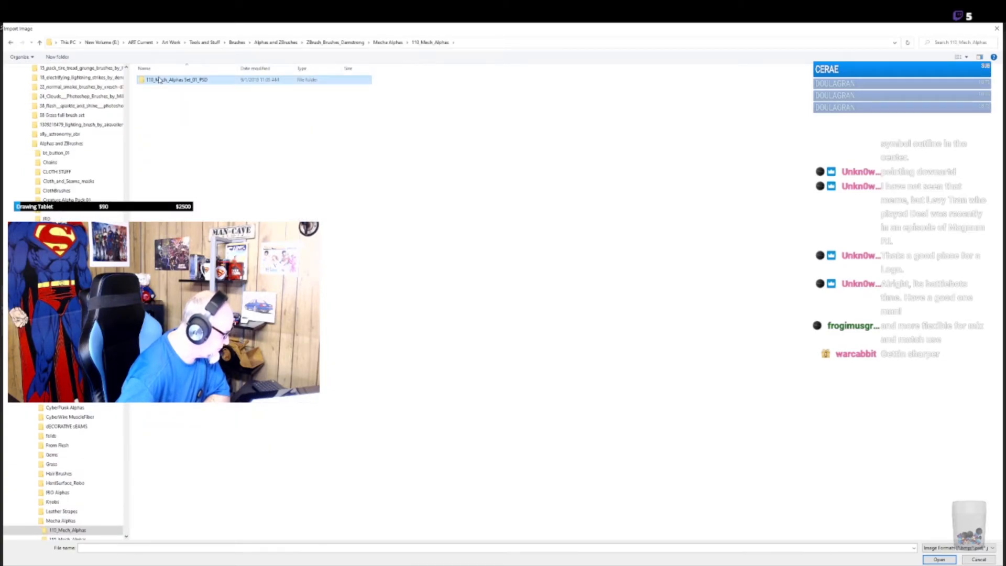
double_click(159, 79)
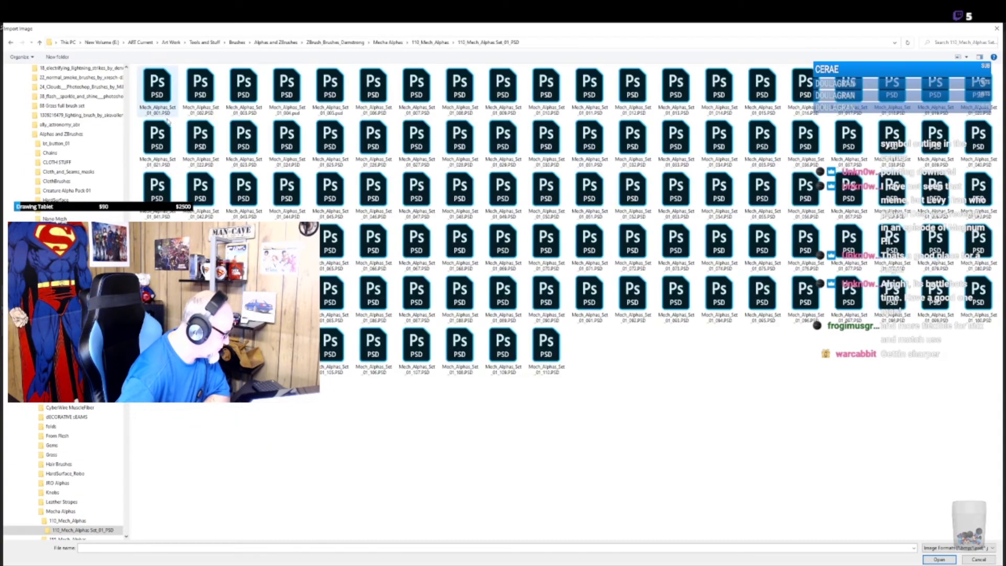
click(390, 42)
click(288, 87)
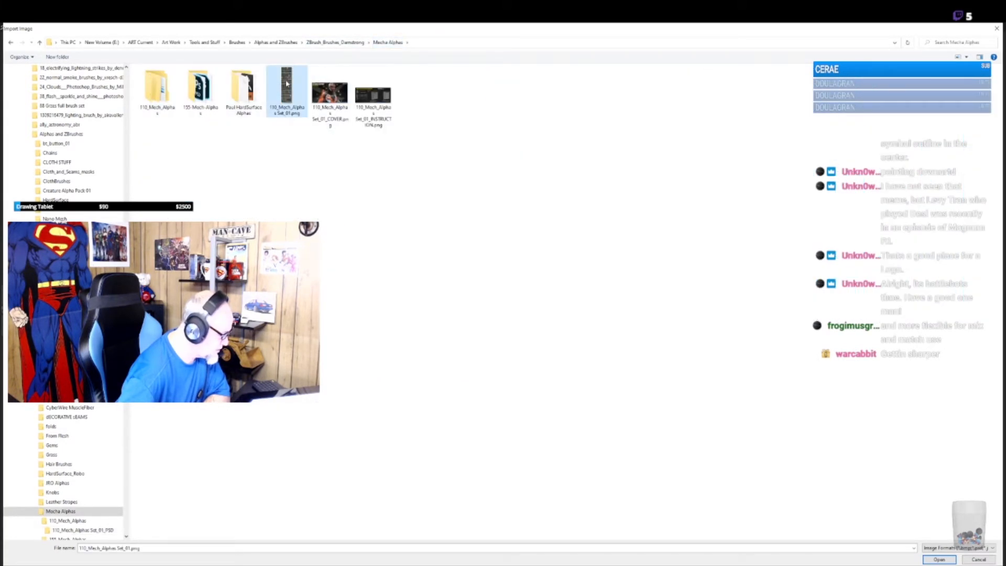
right_click(302, 84)
click(317, 98)
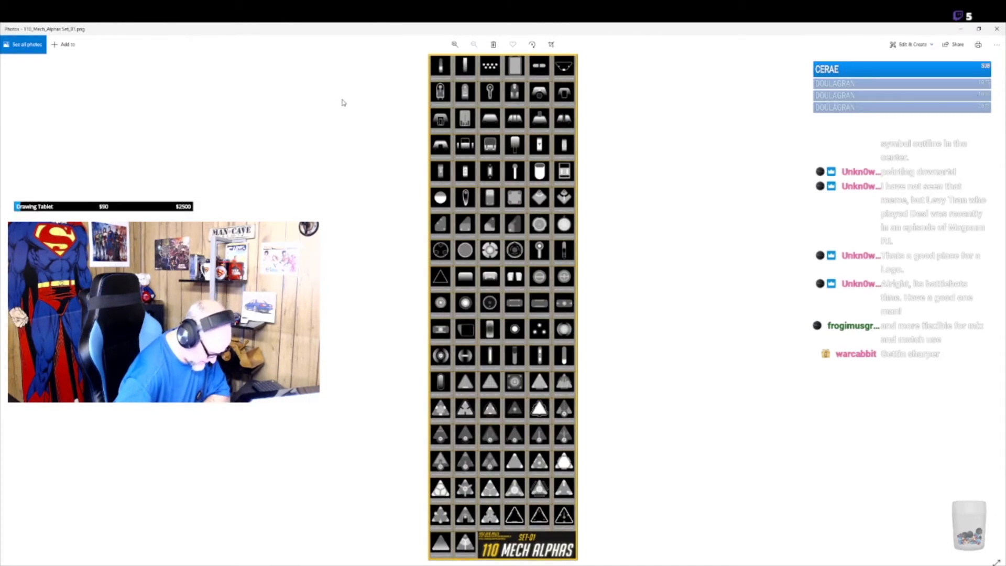
click(997, 28)
- Import all the PSD alphas from the 155-Mech-Alphas folder
double_click(212, 100)
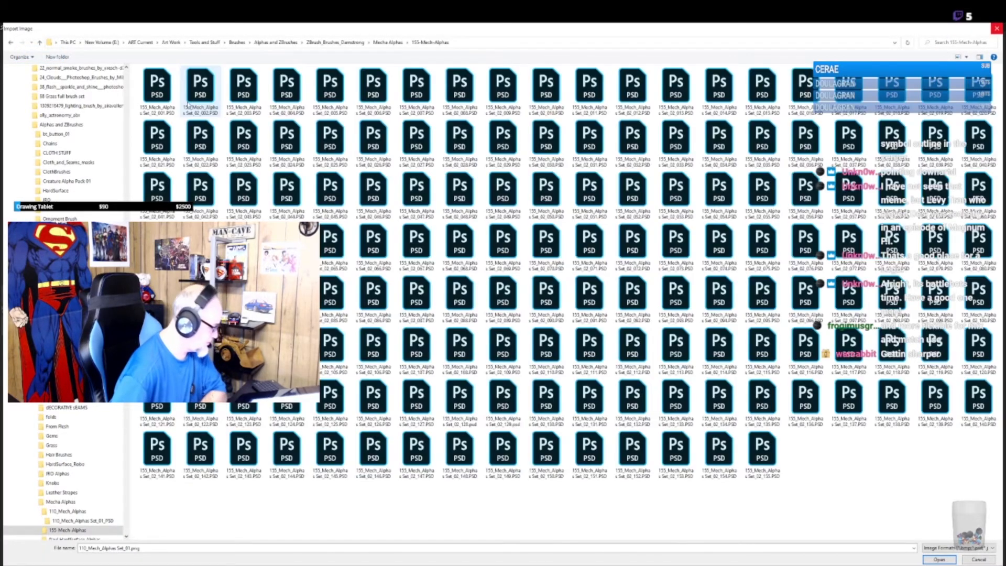
click(160, 86)
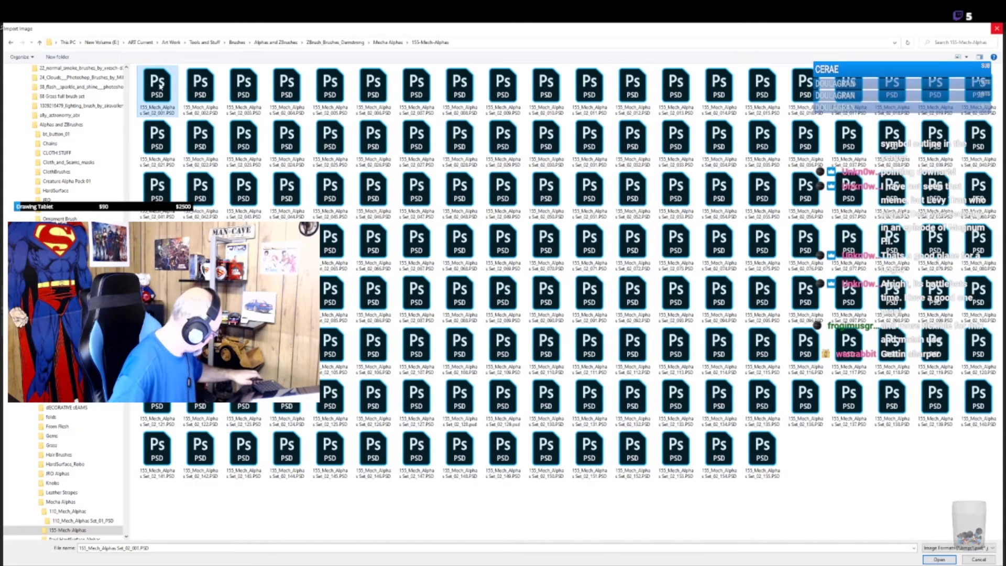
key(ctrl+a)
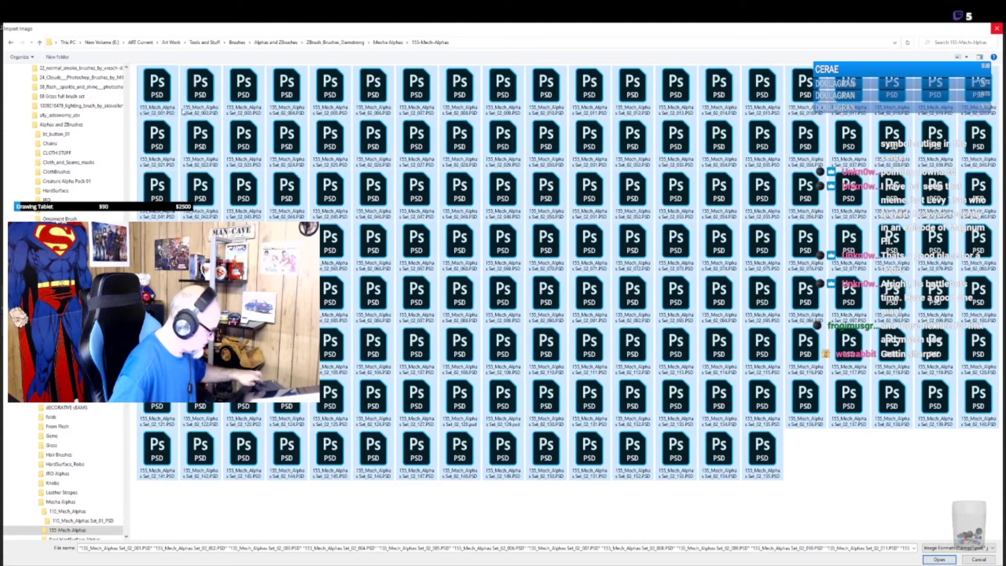
click(939, 560)
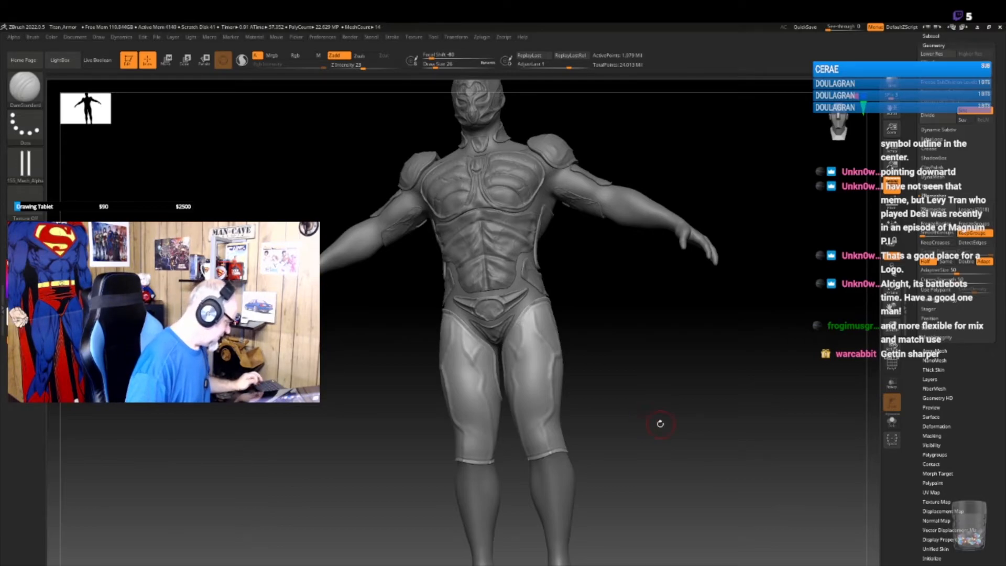
- Give the DamStandard brush a tapered vertical mech alpha from the imported set, the DragRect stroke, and Zsub mode
click(29, 166)
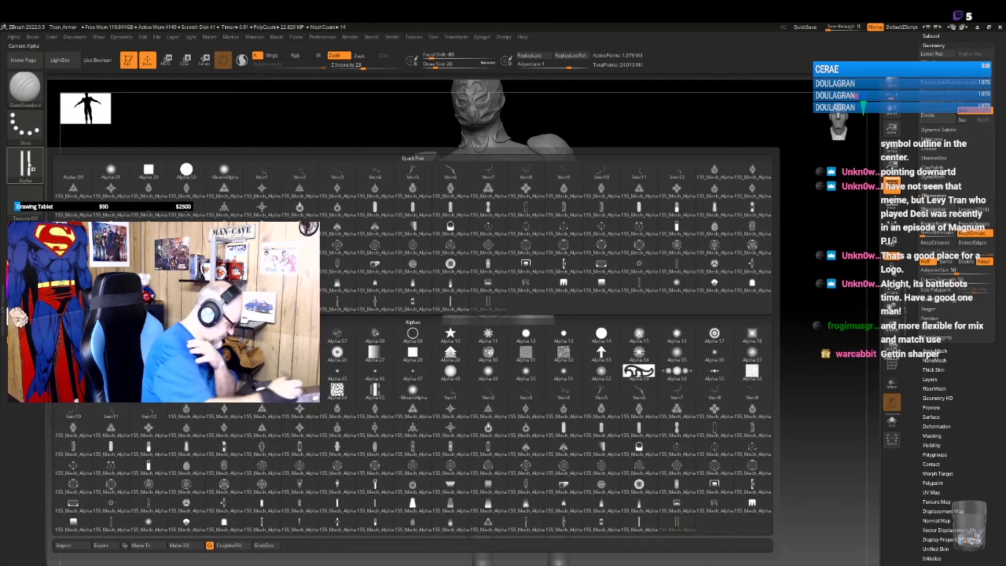
mouse_move(478, 413)
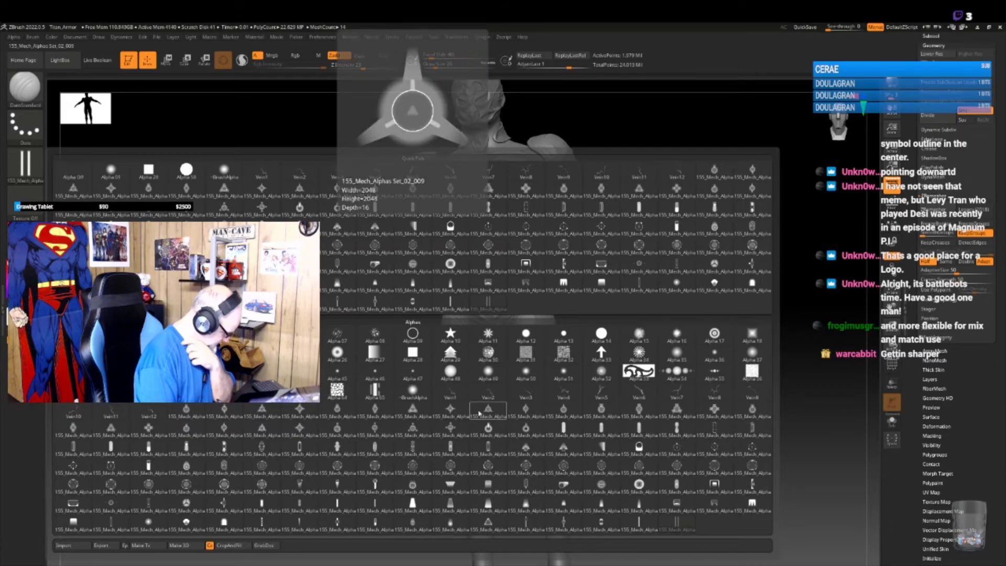
click(648, 415)
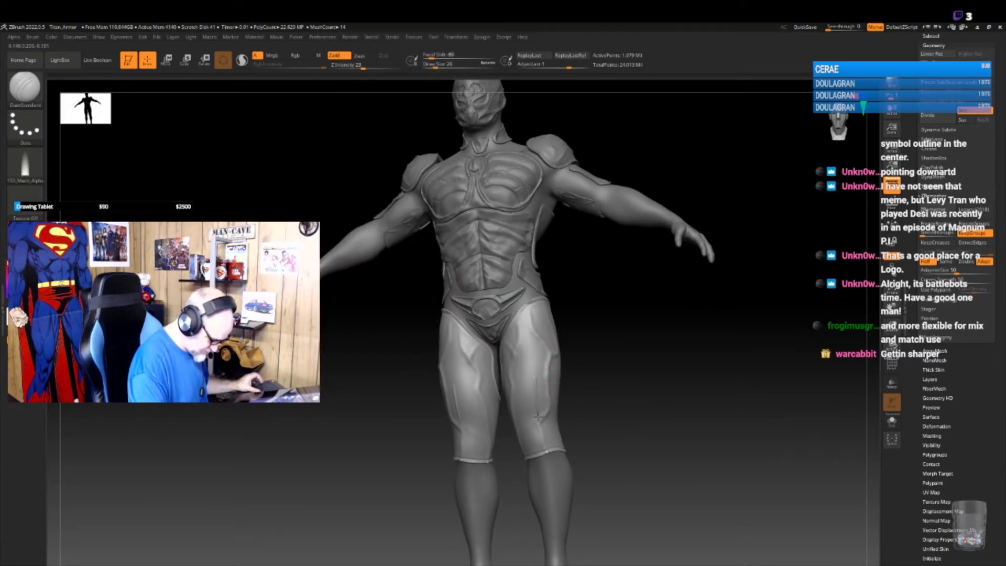
click(34, 121)
click(111, 134)
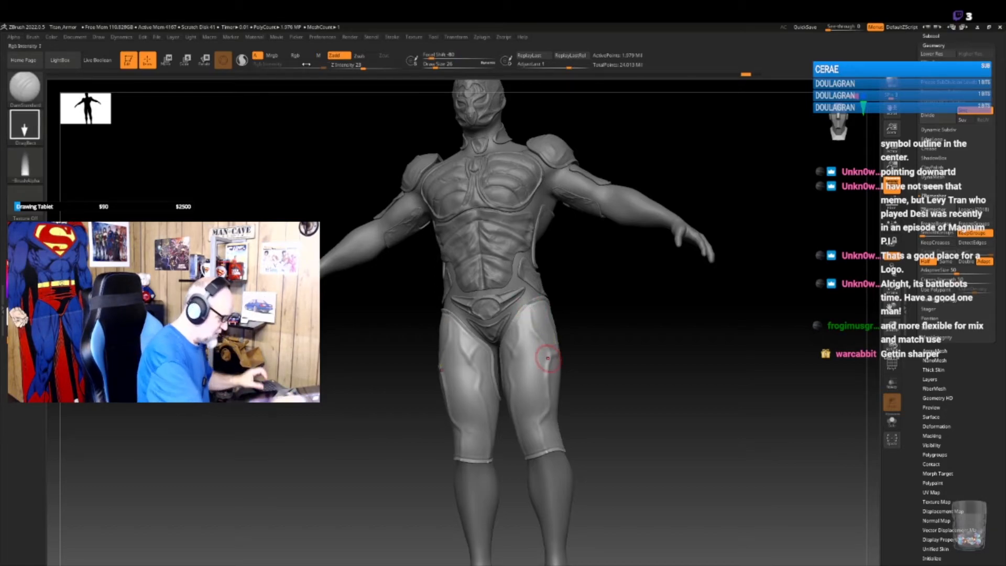
click(361, 55)
- Try stamping the tapered mech alpha into the front of the thigh panels, with the Z Intensity lowered to 11
drag(537, 390, 541, 431)
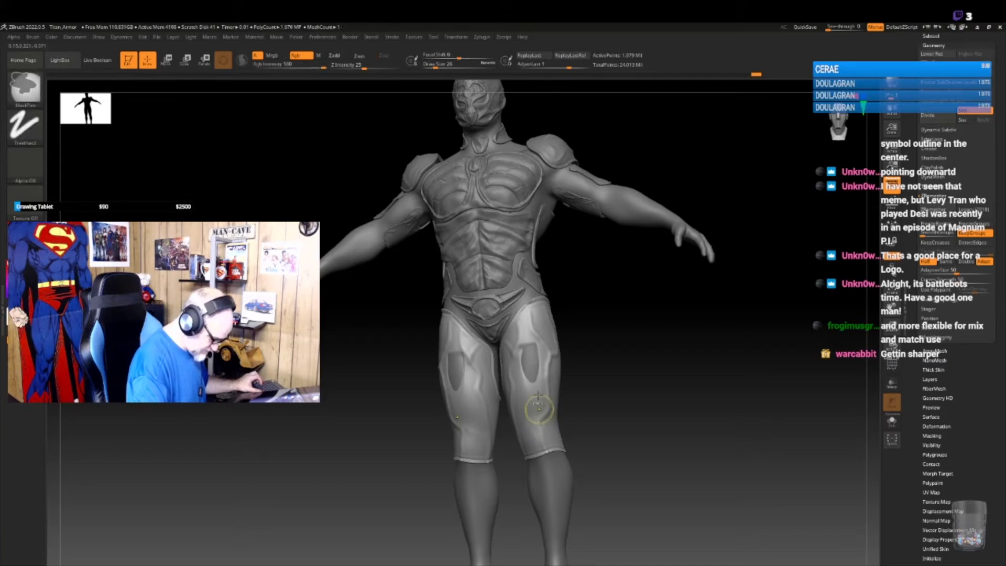
key(ctrl+z)
mouse_move(532, 359)
mouse_down()
mouse_move(539, 403)
mouse_move(562, 387)
mouse_move(553, 386)
mouse_up()
key(ctrl+z)
key(space)
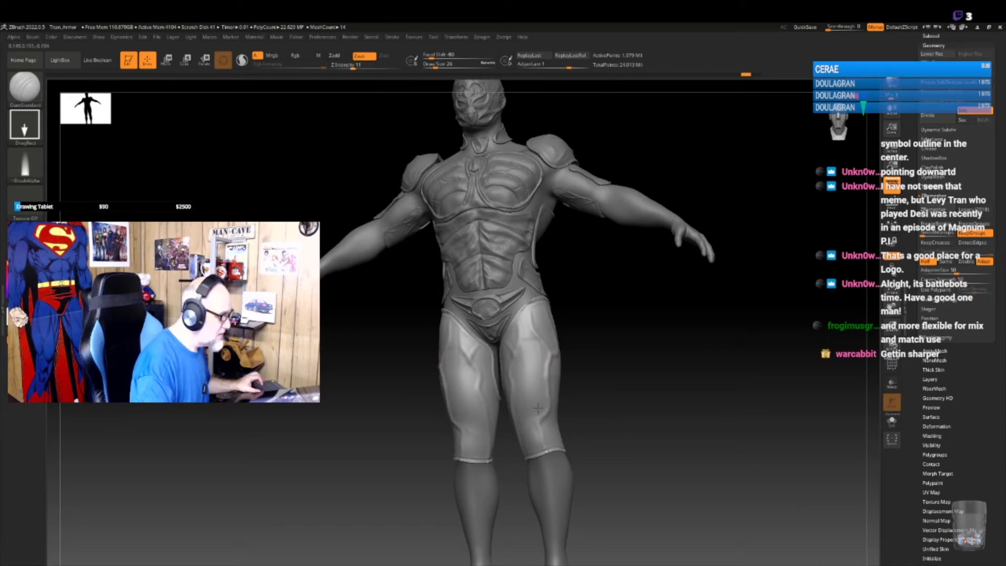
key(ctrl+z)
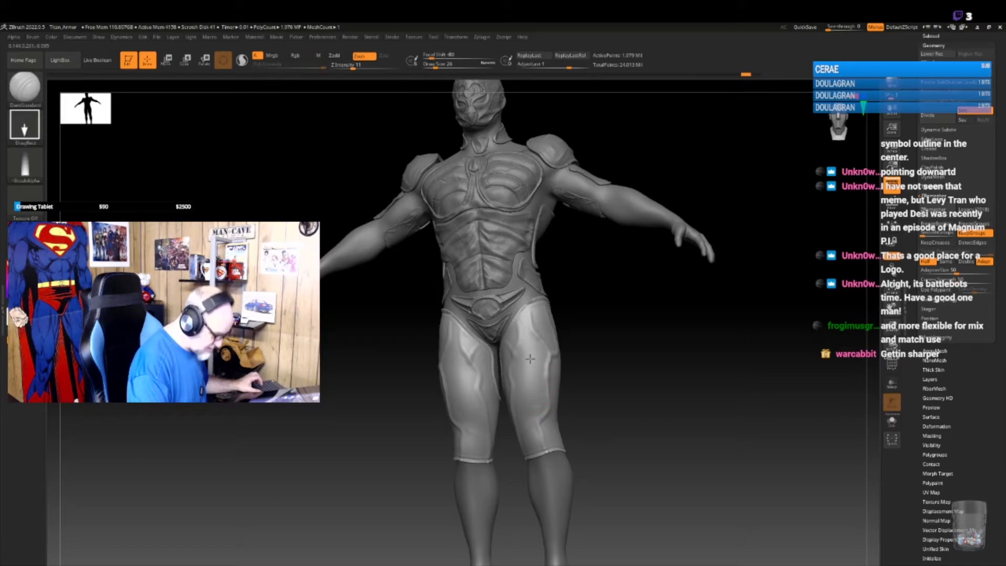
drag(530, 352, 535, 338)
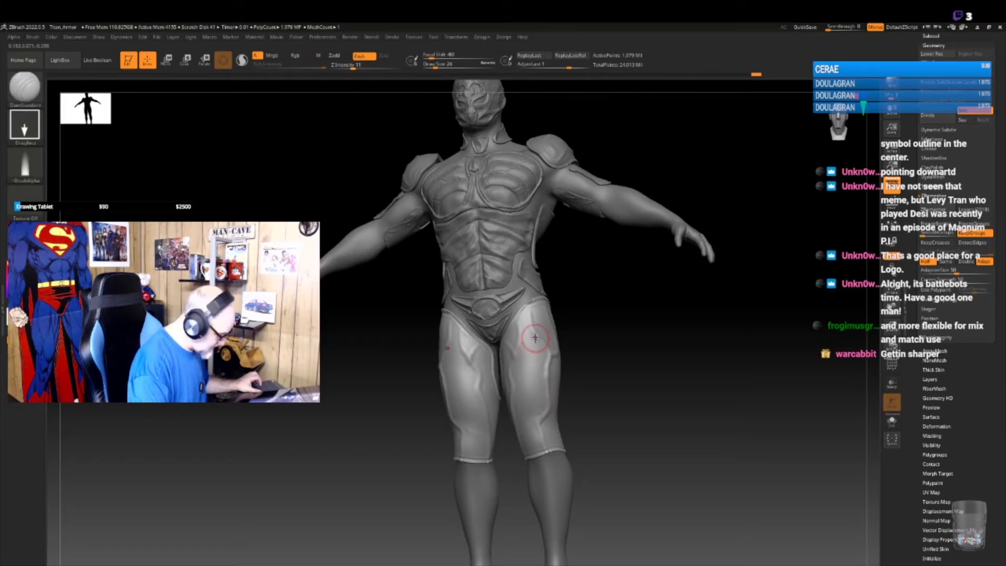
key(ctrl+z)
- Switch to a small trapezoid mech alpha at Z Intensity 22 and try stamping it above the knees
click(31, 170)
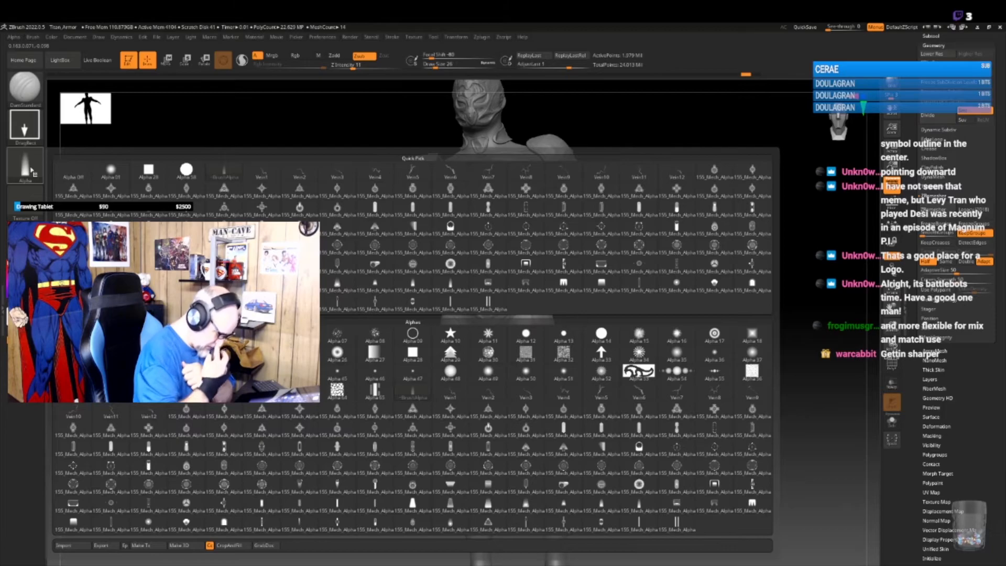
click(564, 504)
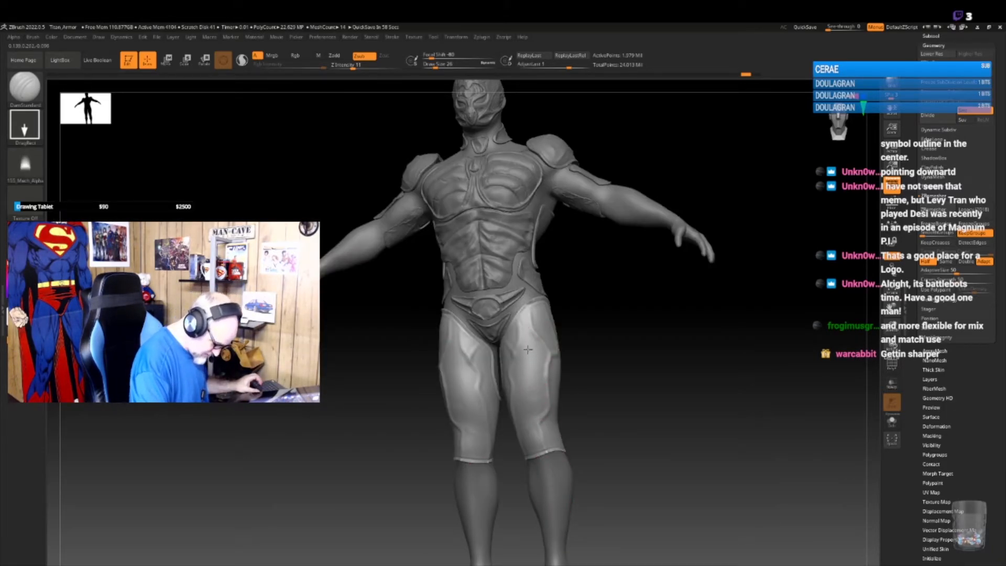
key(space)
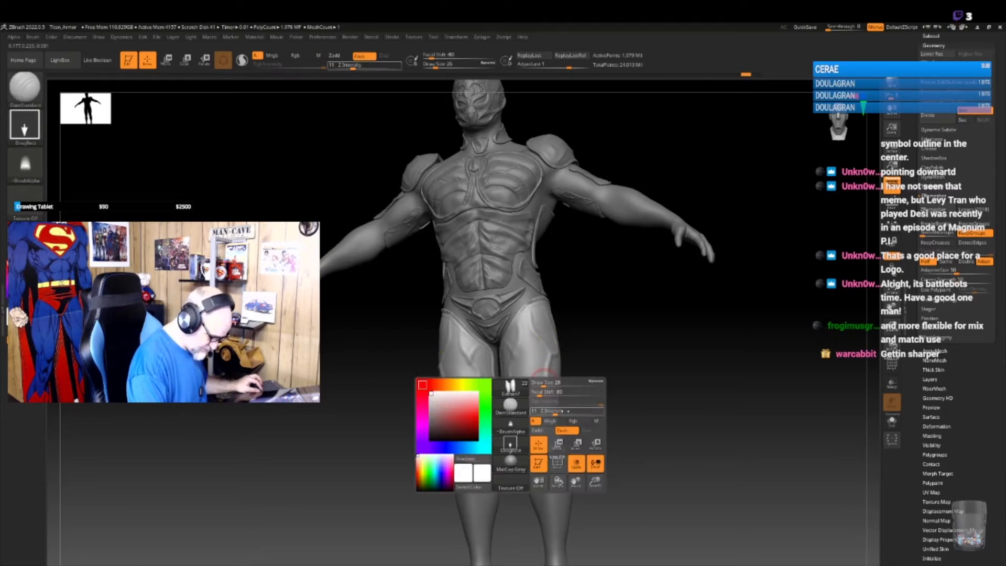
key(Return)
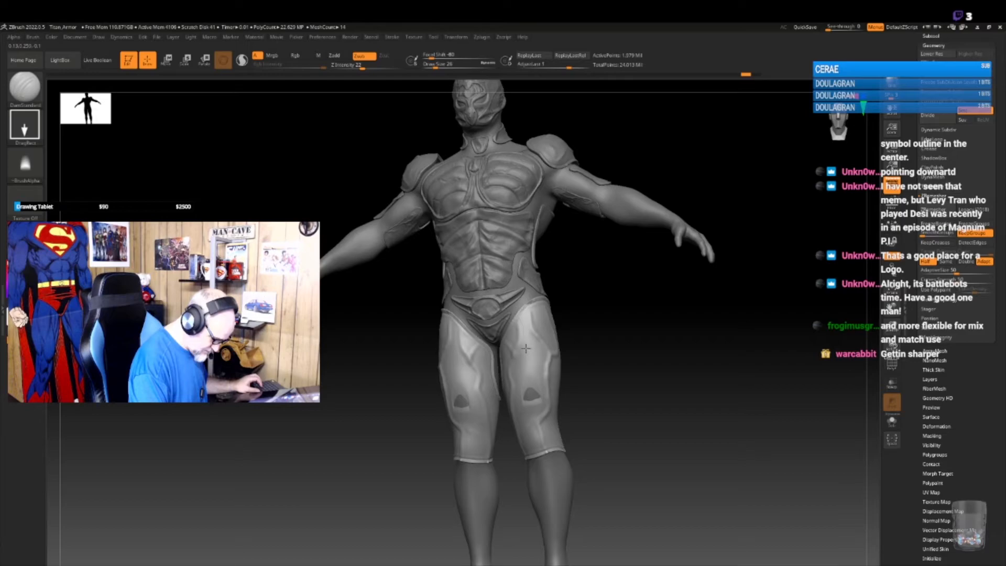
key(ctrl+z)
drag(569, 386, 611, 374)
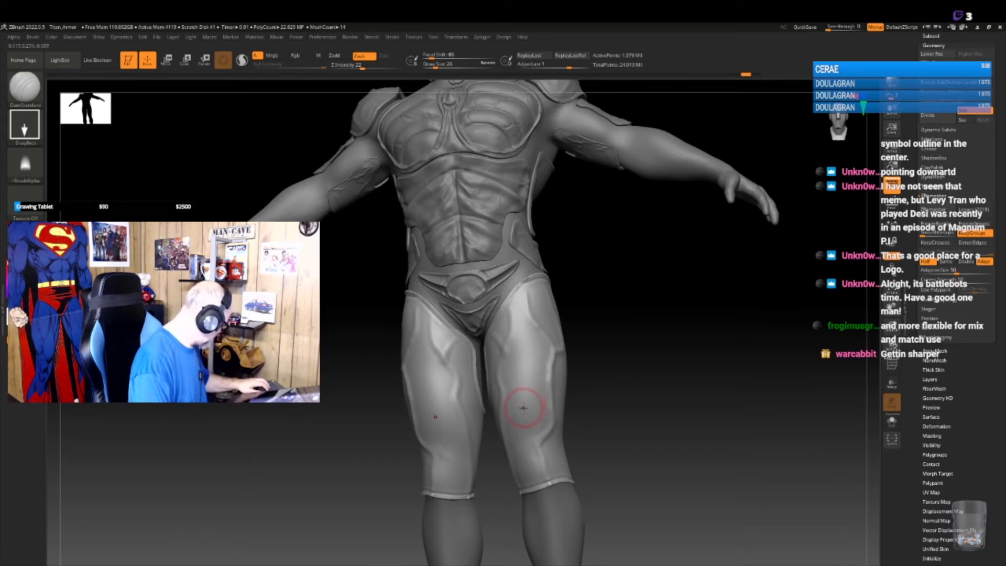
- Return the DamStandard brush to the soft round alpha and the Dots stroke
key(b)
key(d)
key(s)
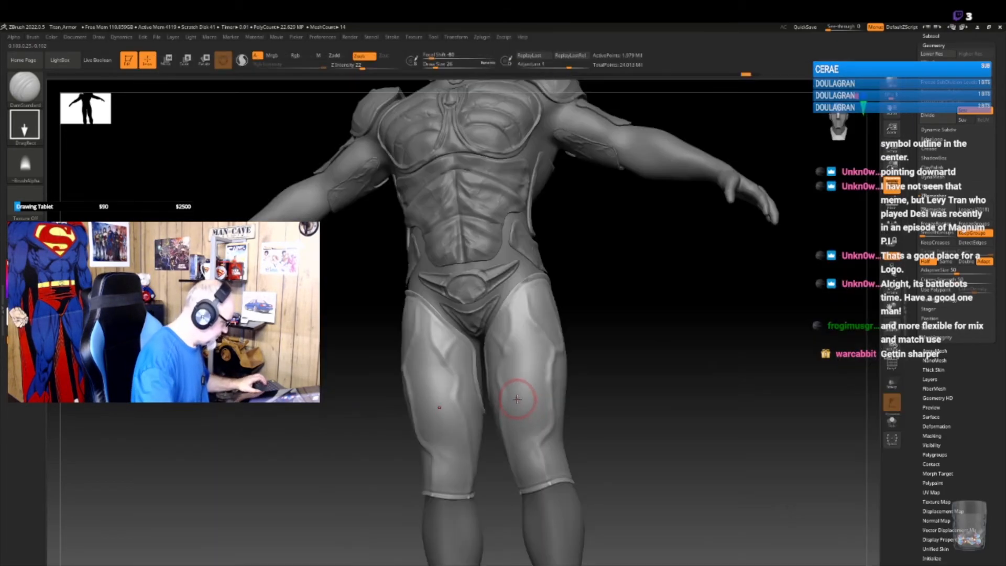
click(25, 165)
click(113, 170)
click(24, 126)
click(83, 132)
- Test a carved stroke on the thigh front and reduce the brush to Draw Size 8, Z Intensity 7, with Focal Shift -100
key(space)
mouse_move(561, 378)
mouse_down()
mouse_move(525, 372)
mouse_move(533, 431)
mouse_up()
click(524, 369)
key(ctrl+z)
key(space)
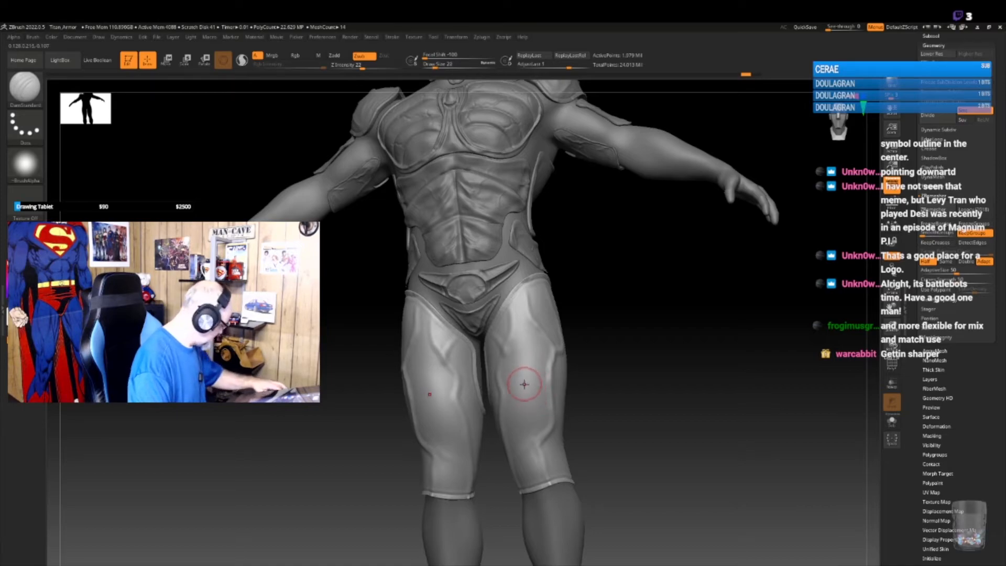
key(space)
click(524, 412)
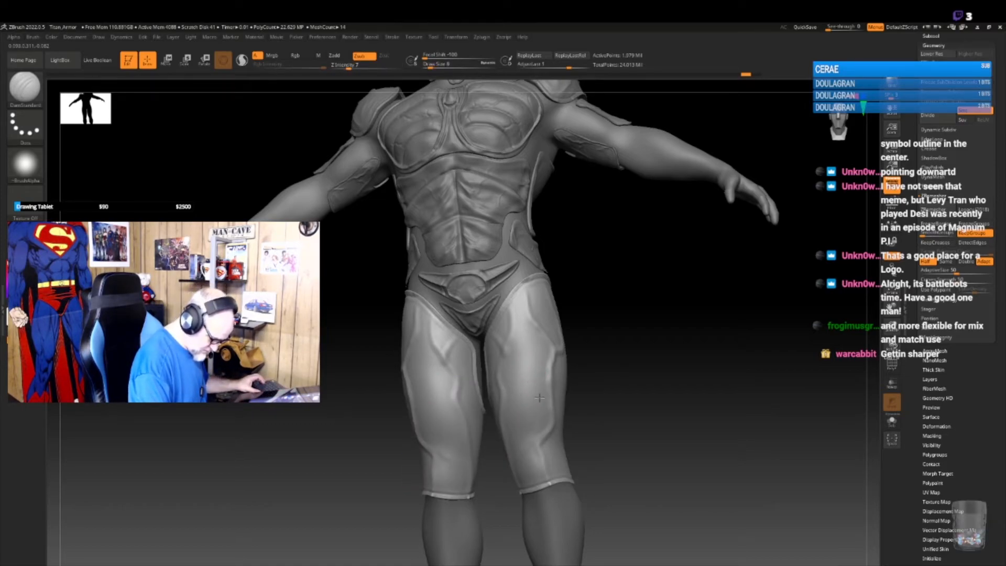
key(space)
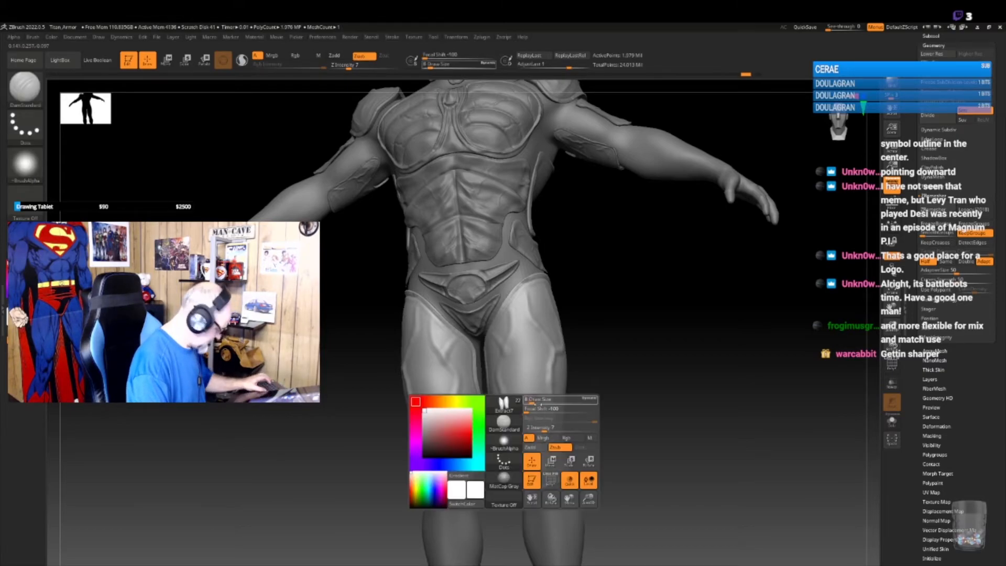
click(549, 428)
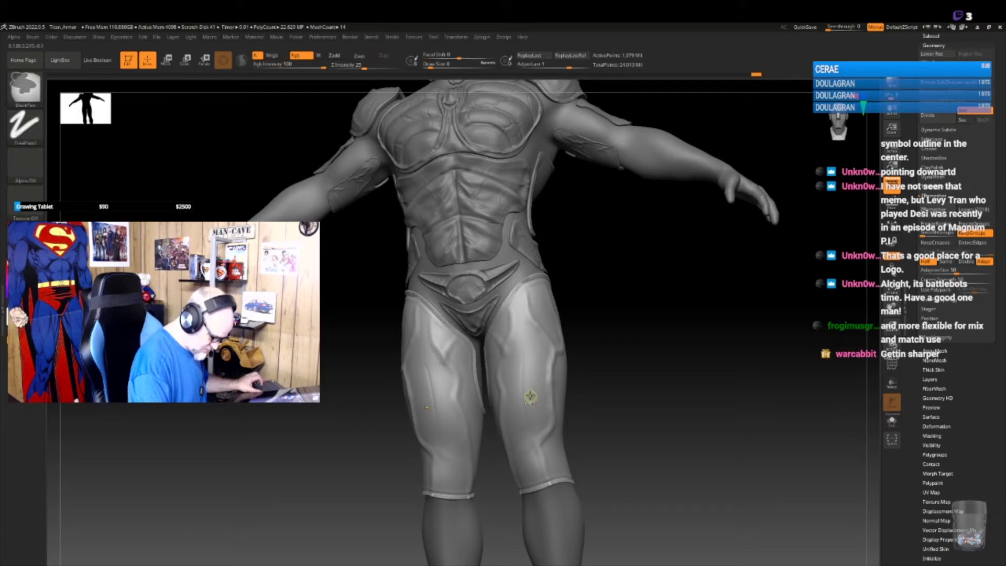
- Switch the brush to Zadd mode and set it to Draw Size 34 and Focal Shift 22
click(334, 55)
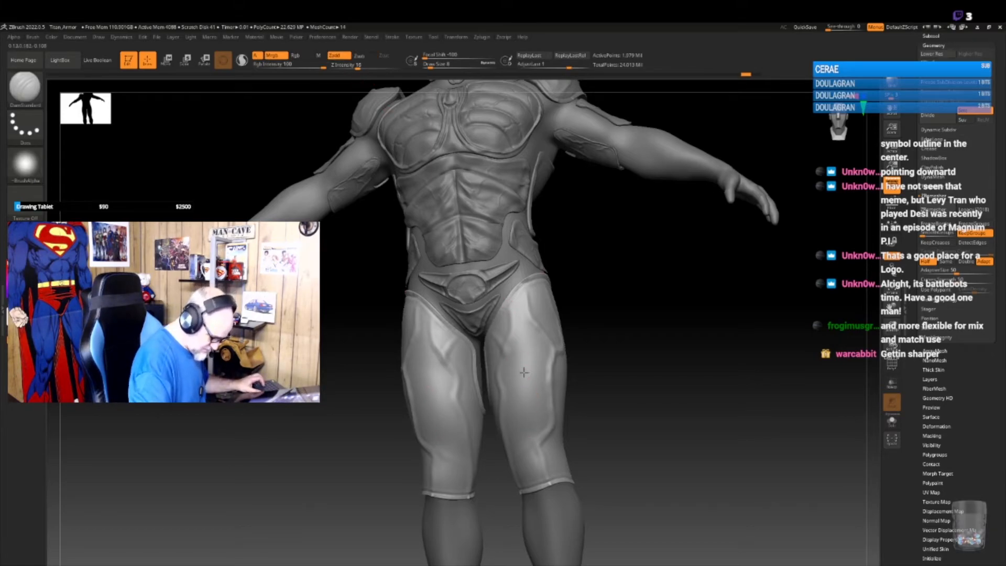
key(space)
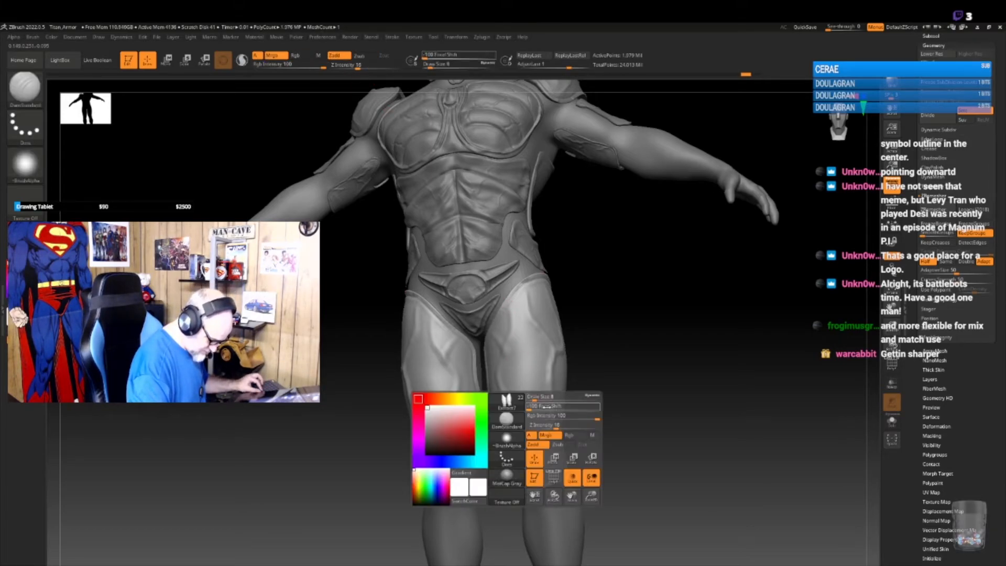
drag(528, 408, 599, 408)
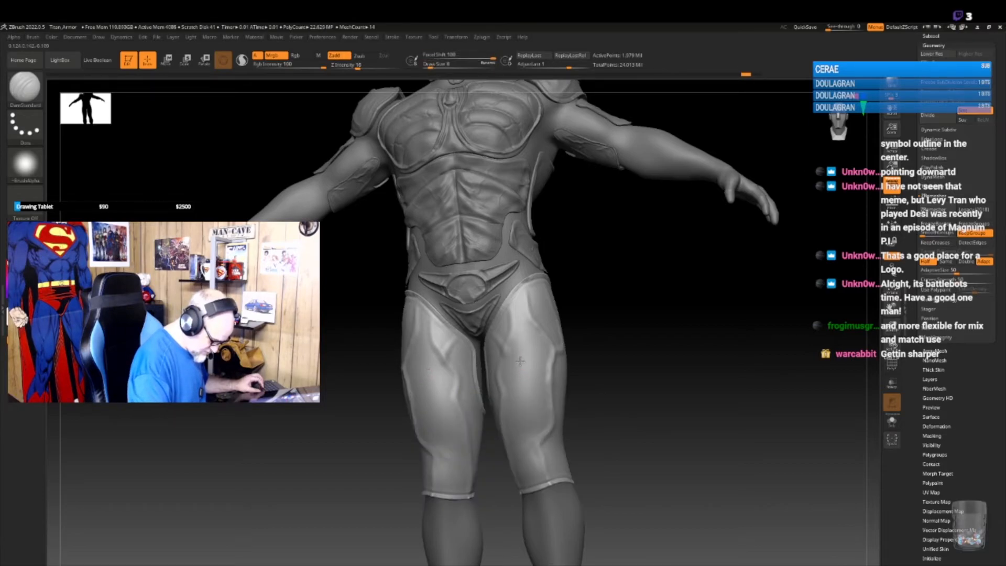
key(ctrl)
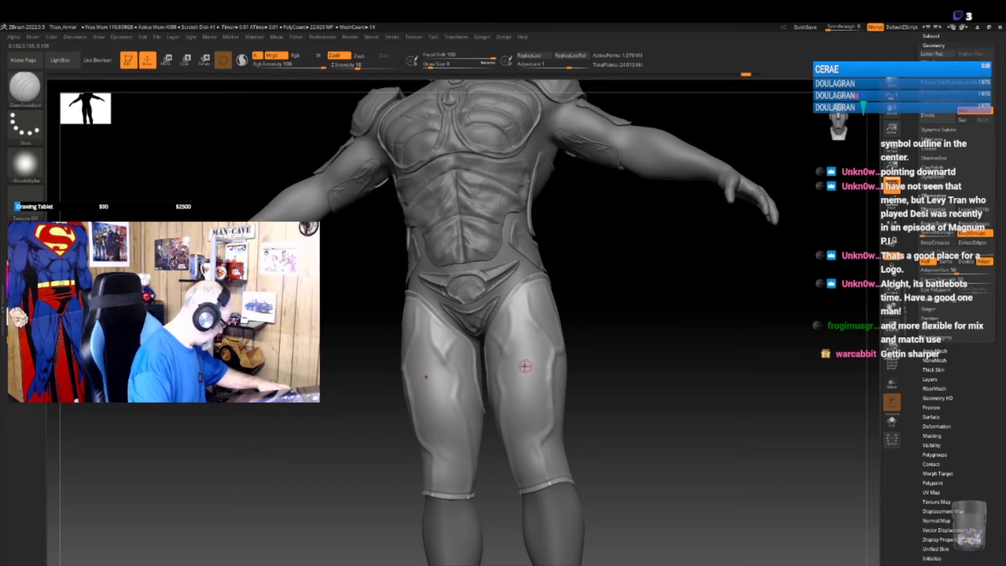
key(bracketright)
key(bracketright)
key(bracketright)
key(bracketright)
drag(523, 358, 523, 432)
key(space)
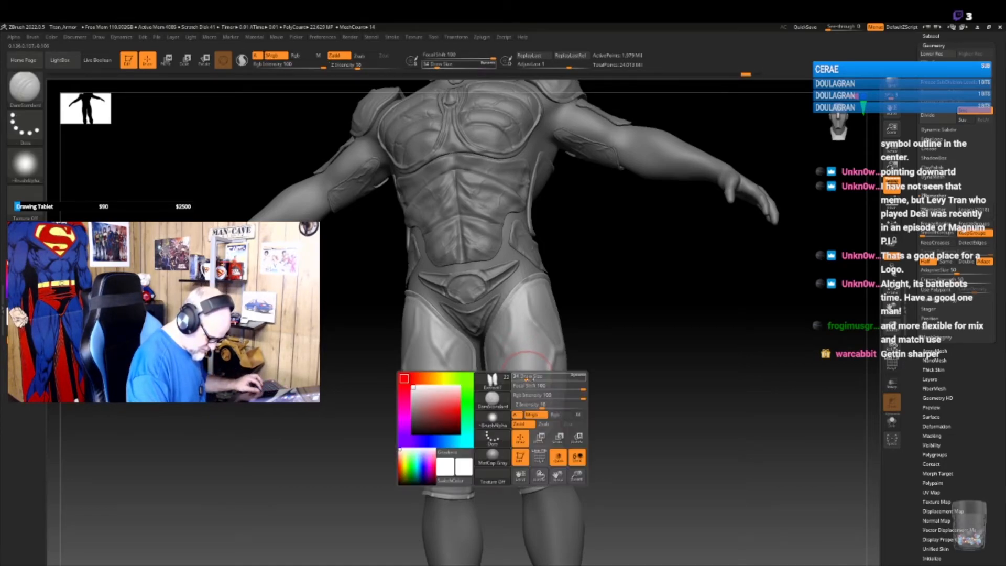
drag(582, 389, 558, 390)
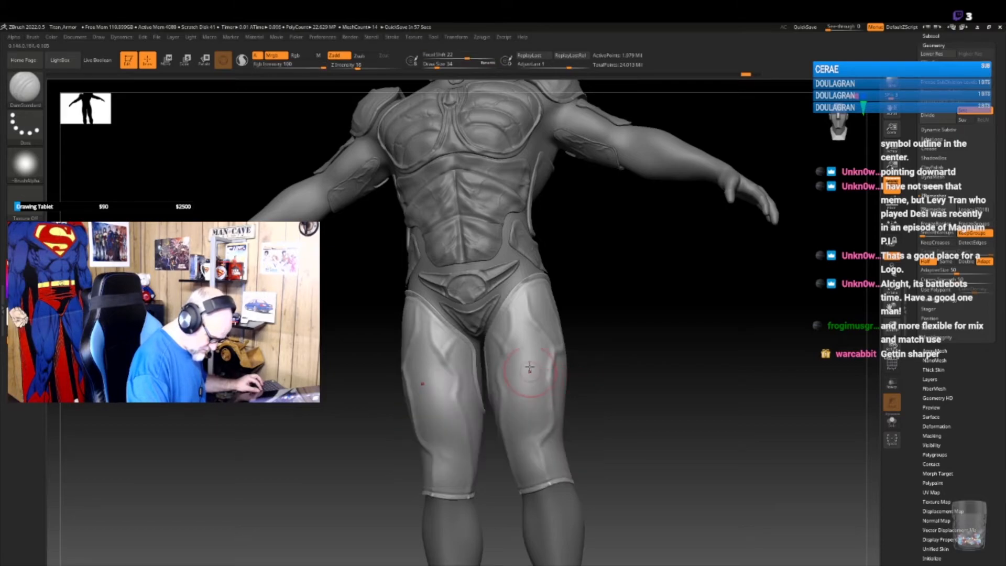
- Try sculpting a long raised ridge down the front of the thigh panels with branches toward the knee
drag(519, 353, 531, 457)
key(ctrl+z)
drag(583, 392, 586, 373)
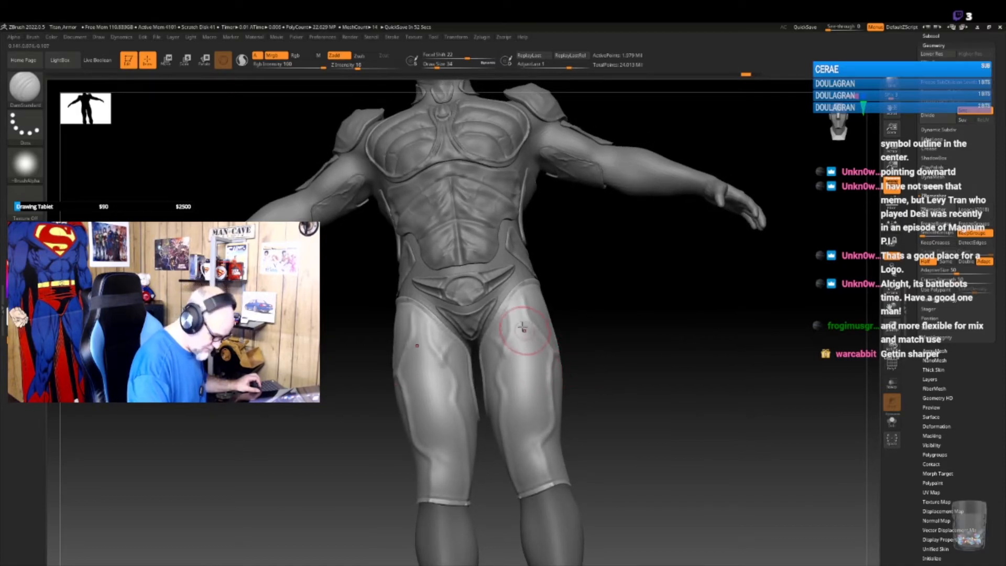
drag(519, 313, 525, 475)
drag(523, 406, 559, 480)
mouse_move(539, 431)
mouse_down()
mouse_move(522, 292)
mouse_move(529, 499)
mouse_up()
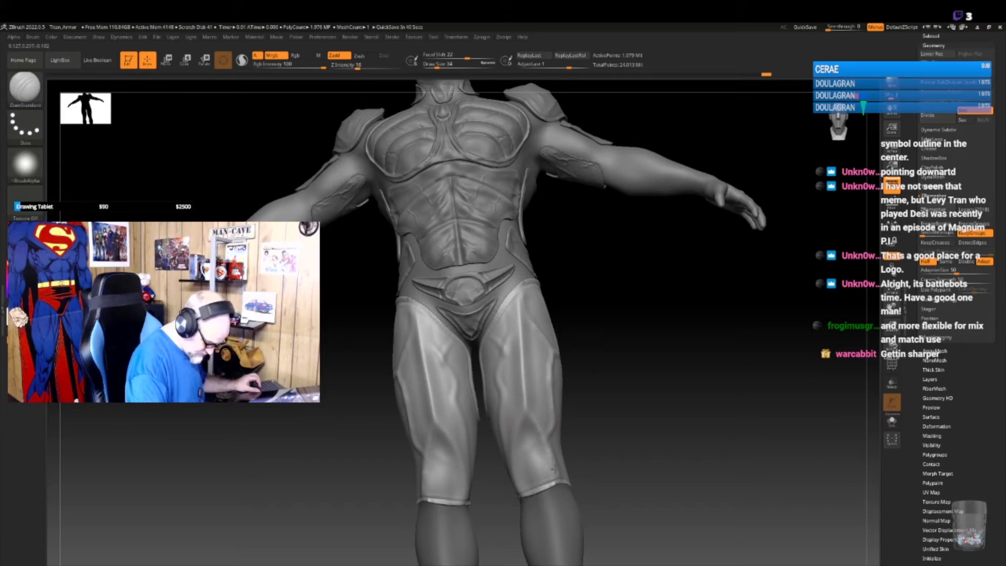
drag(610, 456, 612, 440)
key(ctrl)
ctrl+click(610, 439)
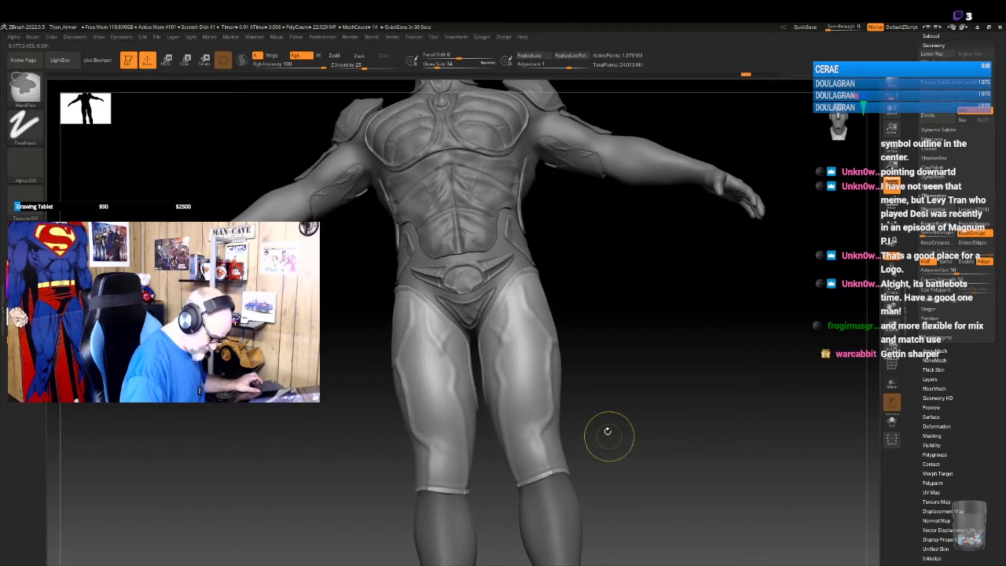
- Sculpt a raised ridge down the front of the thigh panels that forks along both sides above the knee
mouse_move(517, 289)
mouse_down()
mouse_move(521, 369)
mouse_move(510, 437)
mouse_up()
mouse_move(517, 292)
mouse_down()
mouse_move(522, 357)
mouse_move(546, 415)
mouse_up()
mouse_move(527, 371)
mouse_down()
mouse_move(520, 275)
mouse_move(528, 268)
mouse_up()
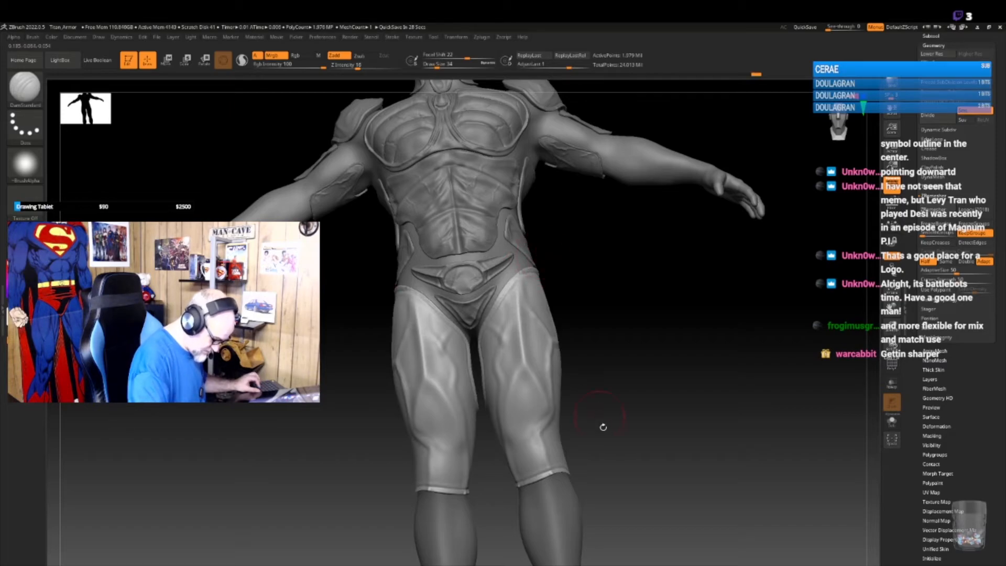
drag(602, 422, 559, 395)
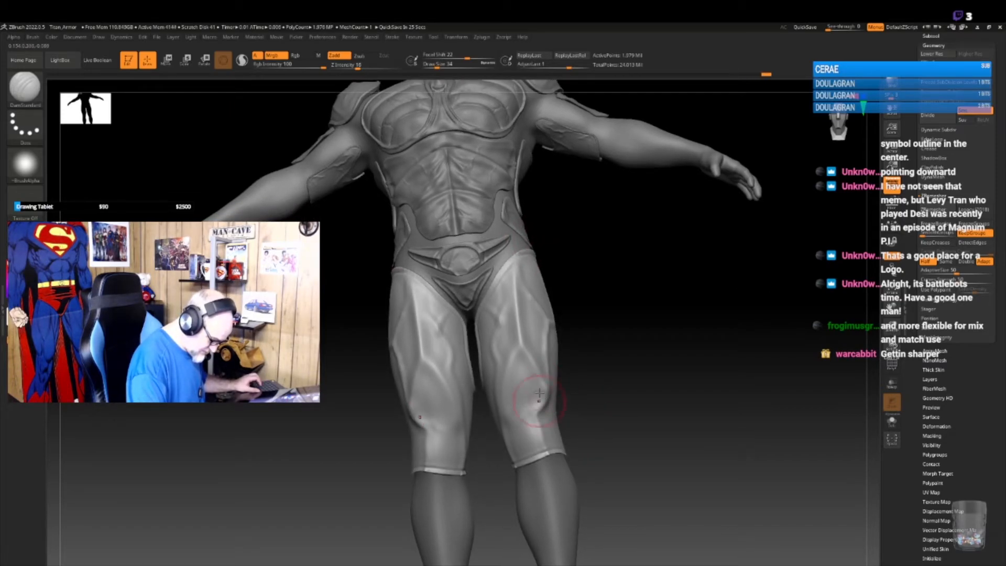
drag(602, 419, 613, 431)
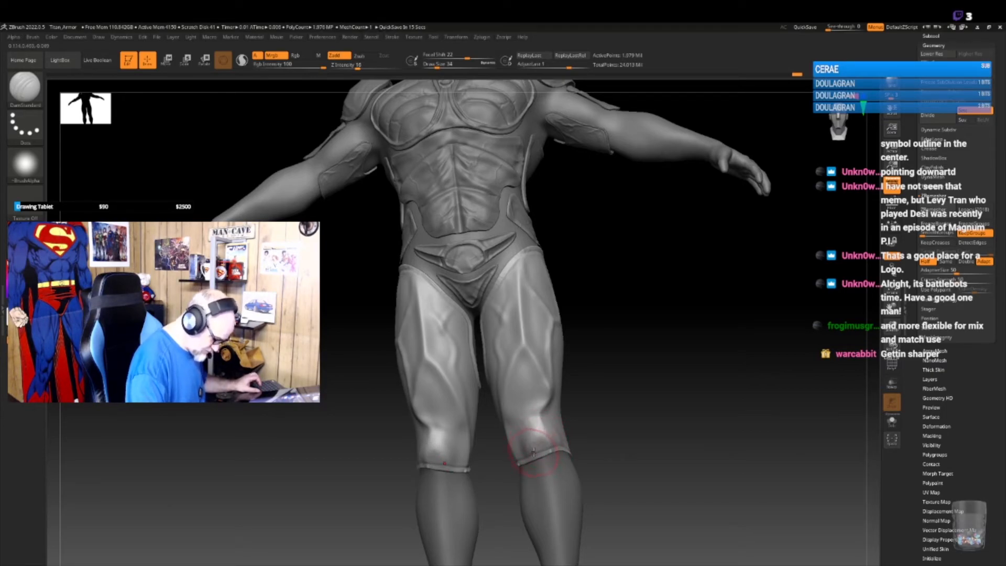
- Set the Focal Shift to -42 and shape a smoothed raised form above the panel's lower edge at the knee
key(space)
click(548, 439)
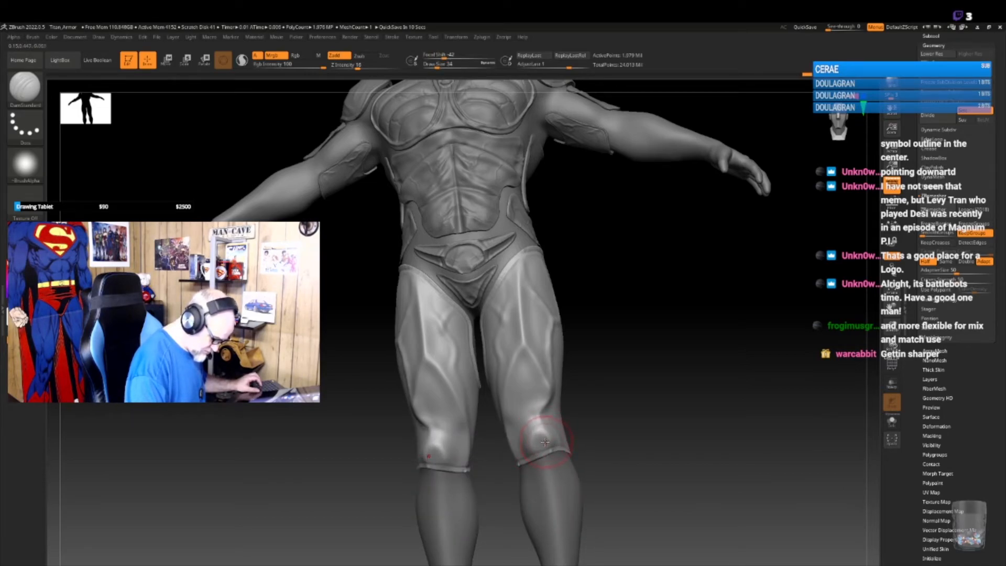
mouse_move(544, 440)
shift+mouse_down()
mouse_move(550, 432)
mouse_move(534, 452)
mouse_move(549, 430)
mouse_move(534, 461)
shift+mouse_up()
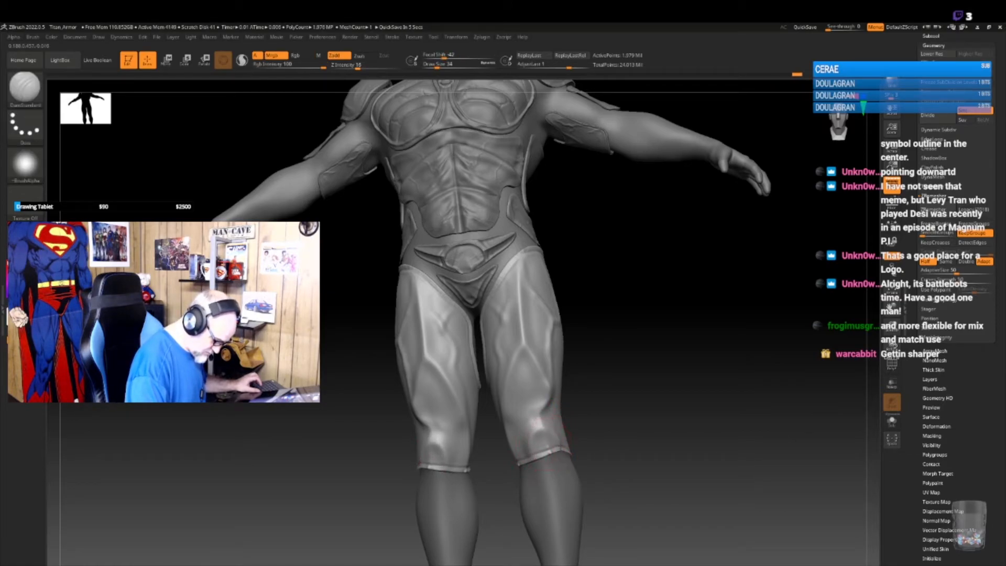
drag(609, 396, 606, 411)
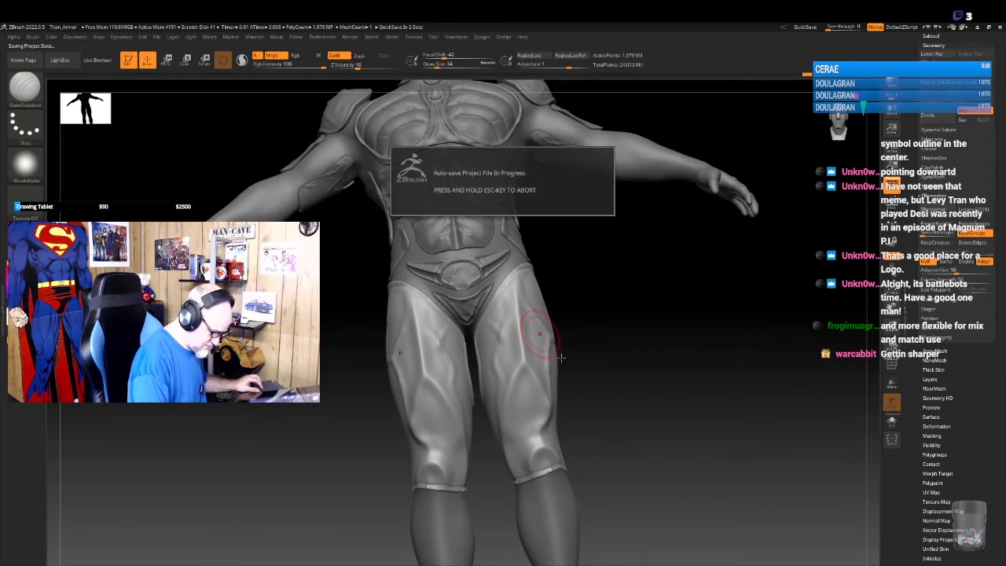
- Set the Focal Shift to -100 and define the ridge running down the lower thigh toward the knee
key(space)
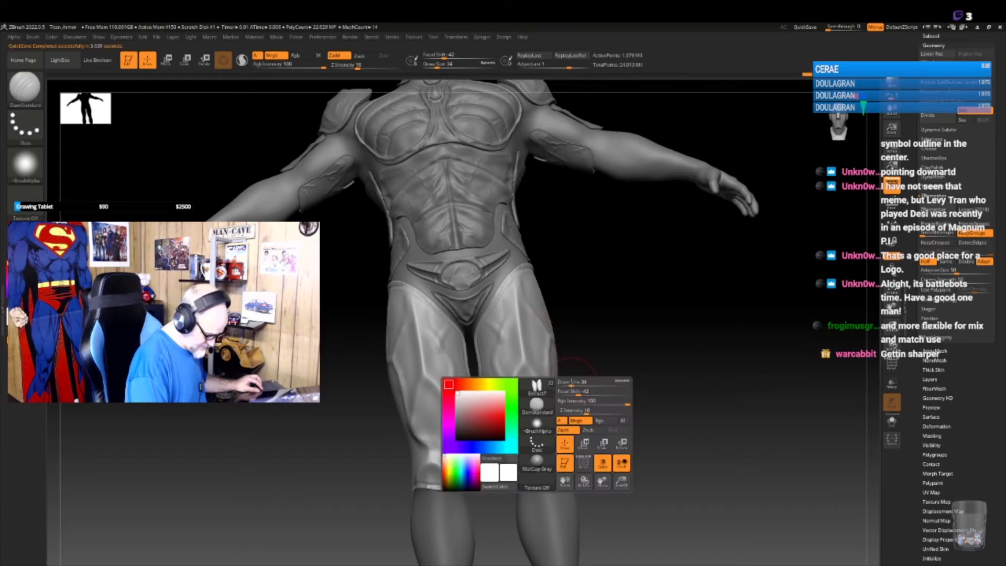
key(space)
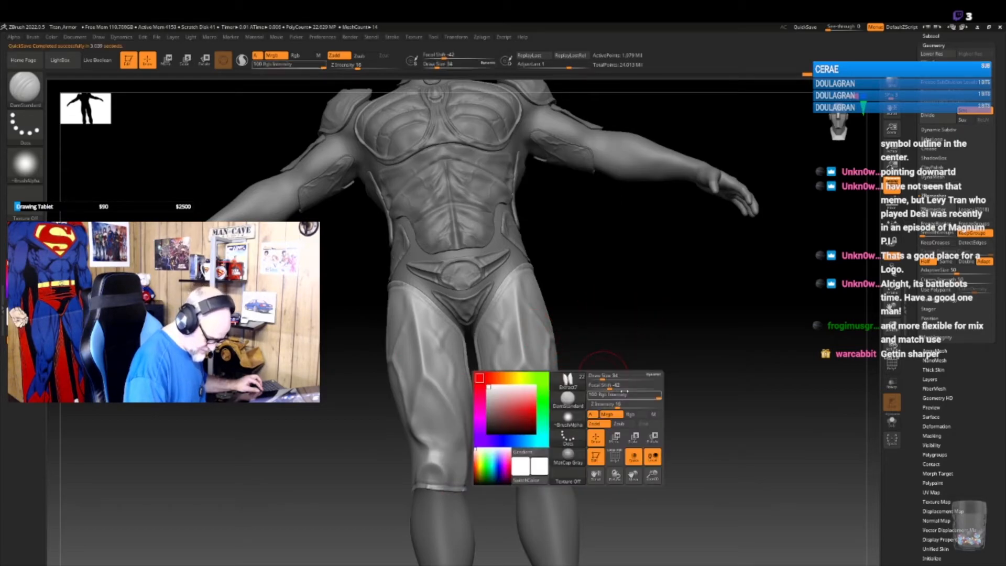
drag(609, 385, 589, 385)
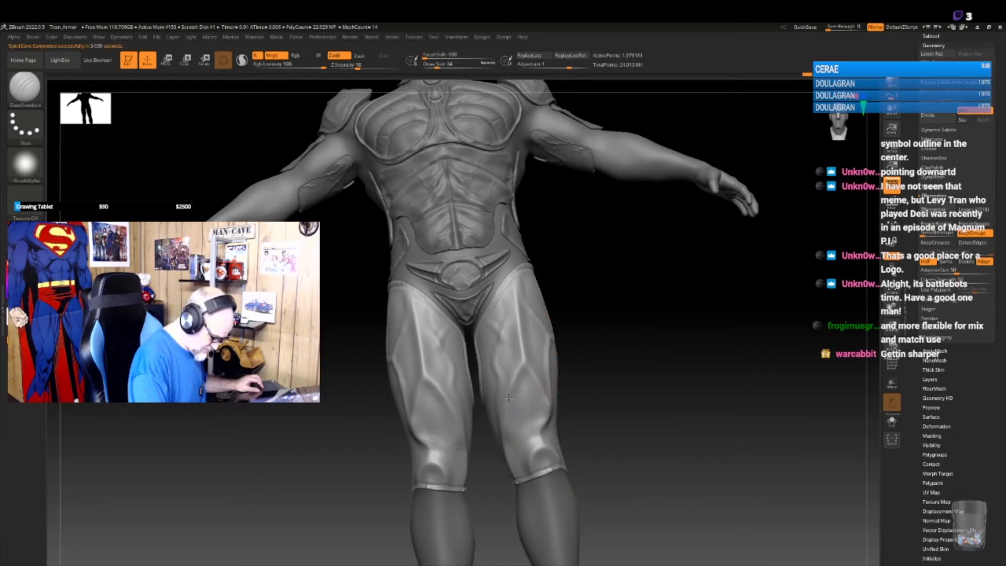
key(ctrl)
drag(598, 386, 518, 309)
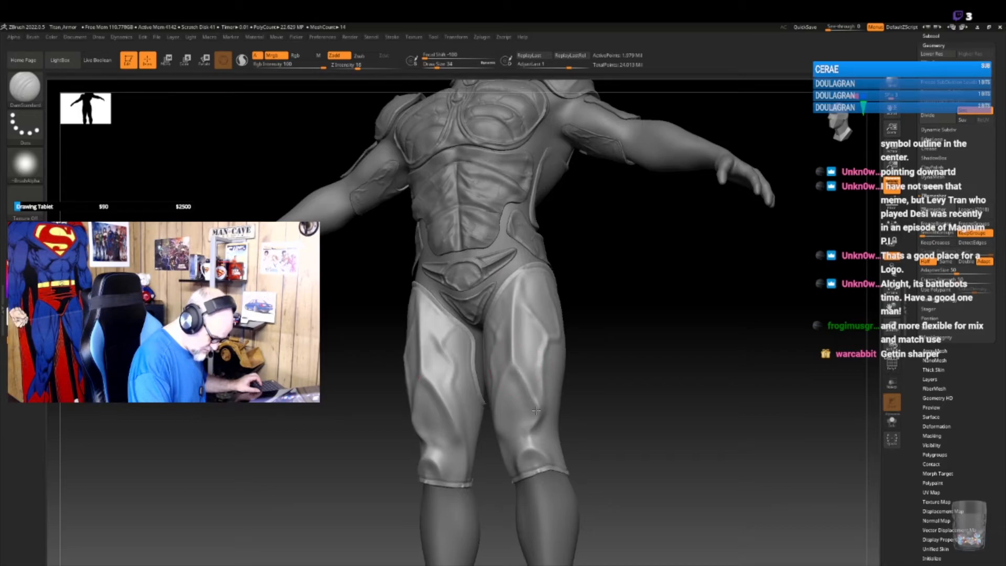
mouse_move(533, 407)
mouse_down()
mouse_move(589, 404)
mouse_move(533, 449)
mouse_up()
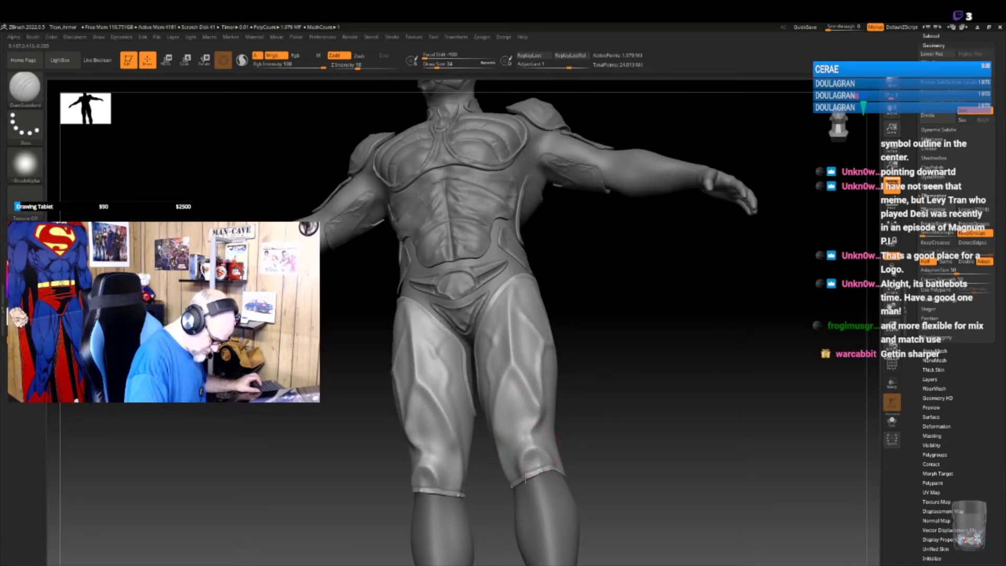
mouse_move(595, 407)
mouse_down()
mouse_move(596, 423)
mouse_move(606, 427)
mouse_move(622, 412)
mouse_move(624, 429)
mouse_move(608, 422)
mouse_move(632, 427)
mouse_move(602, 430)
mouse_move(618, 456)
mouse_up()
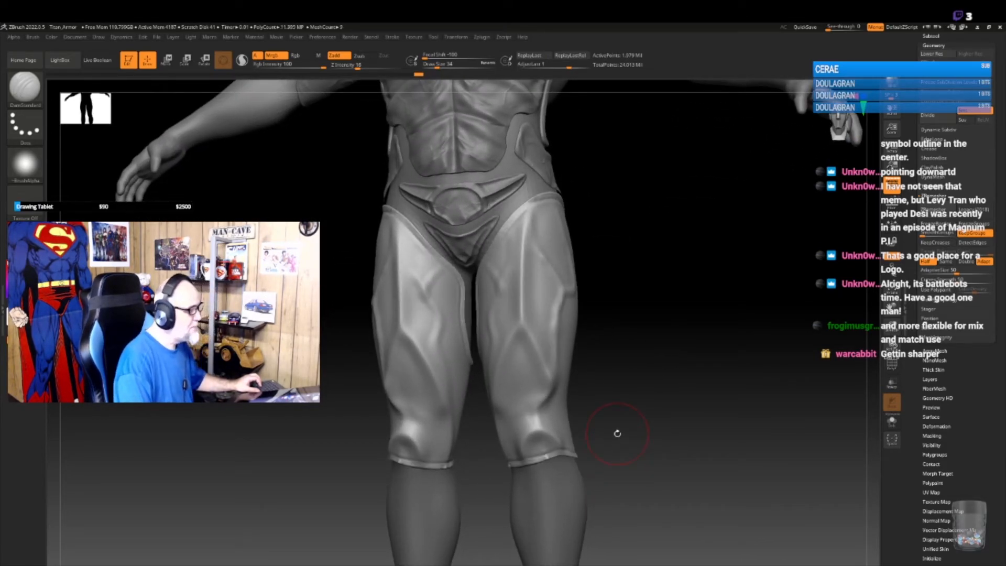
- Try stamping a raised XMD_MasterCloth wrinkle just above the thigh panel's lower edge on the outer side of the knee
mouse_move(632, 417)
mouse_down()
mouse_move(675, 375)
mouse_move(655, 411)
mouse_move(650, 399)
mouse_up()
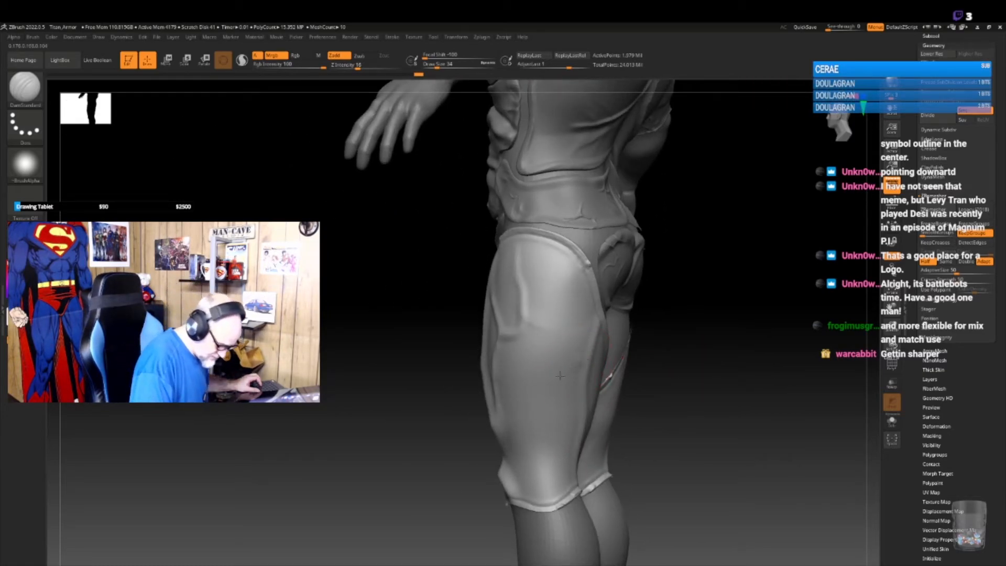
drag(617, 370, 594, 412)
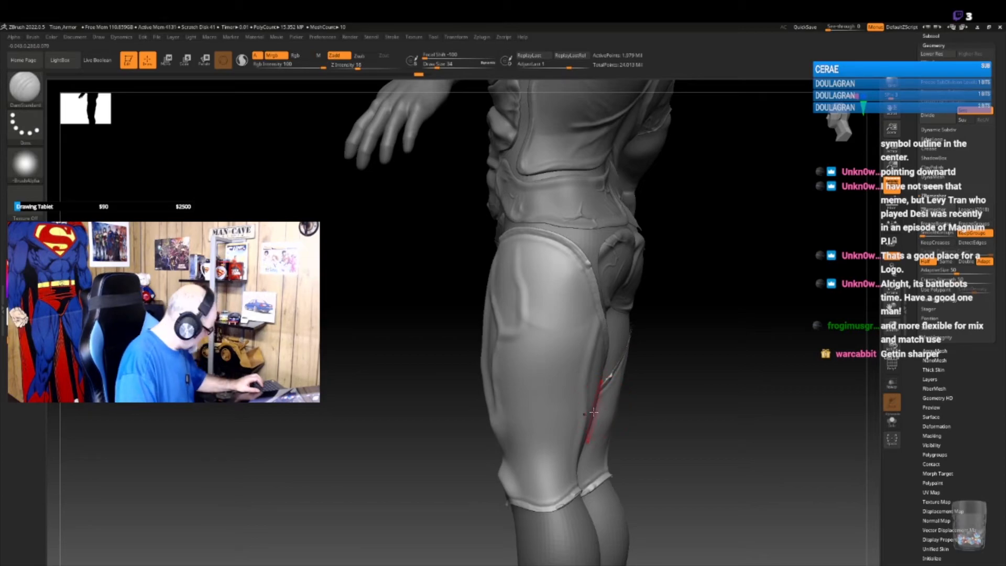
key(b)
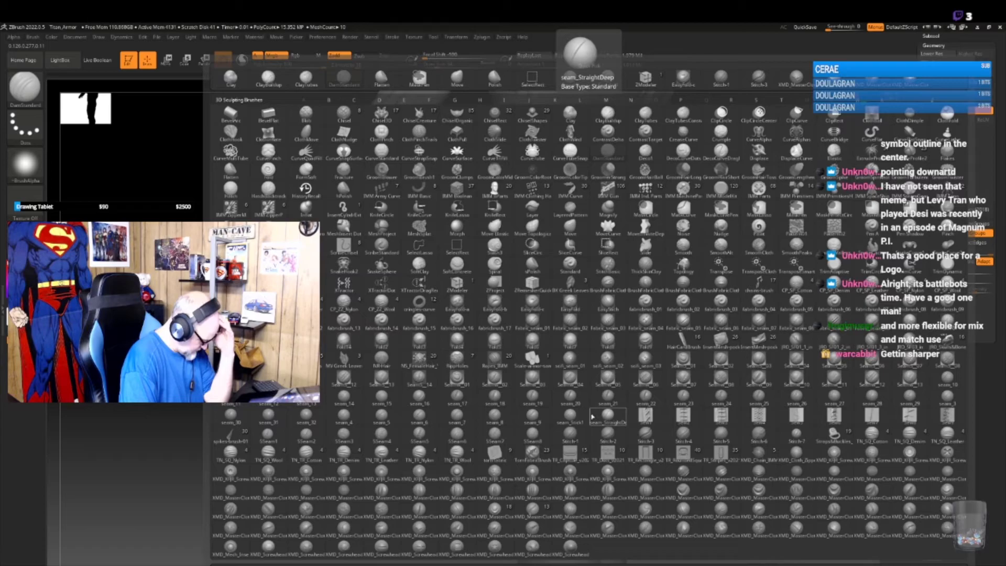
click(572, 533)
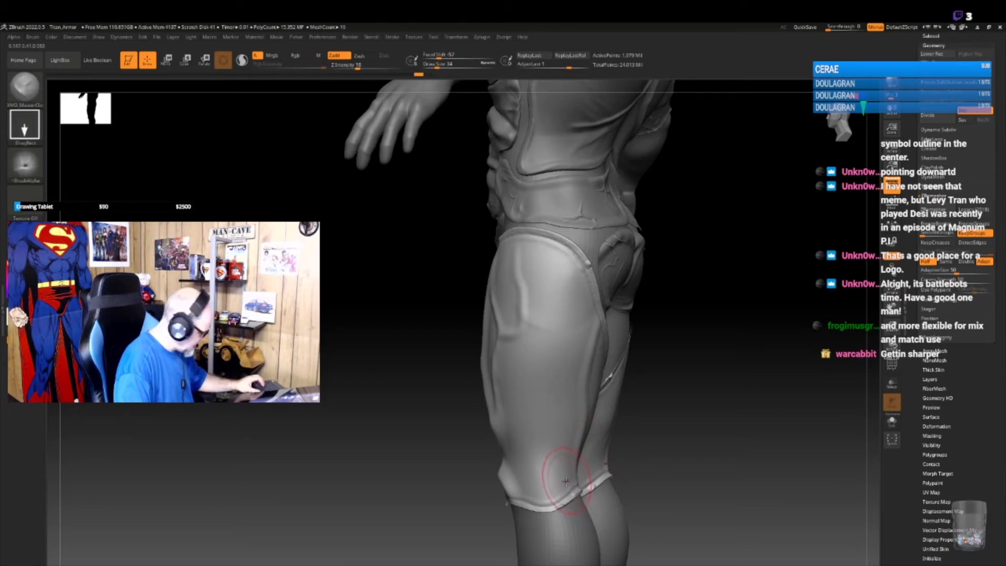
key(b)
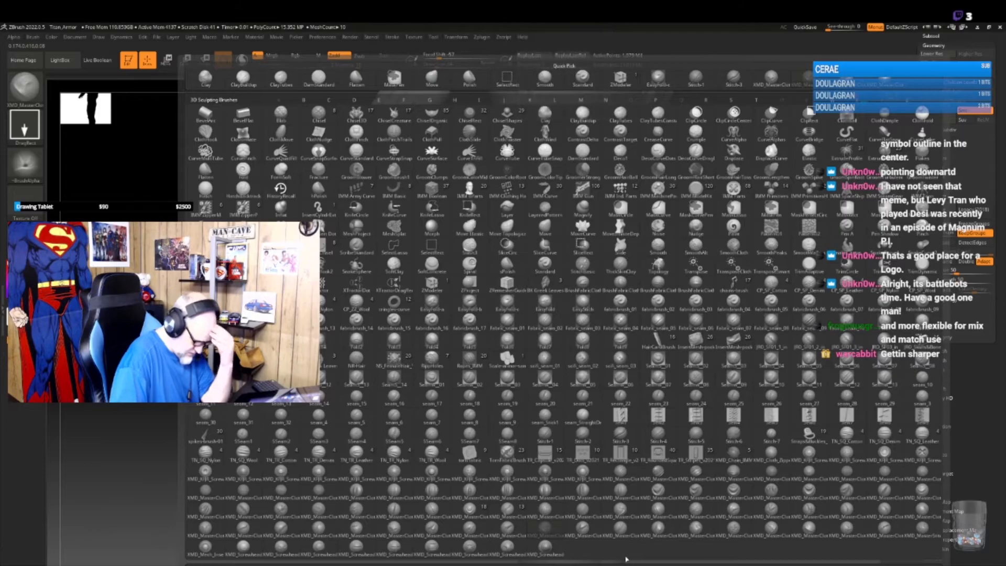
click(696, 529)
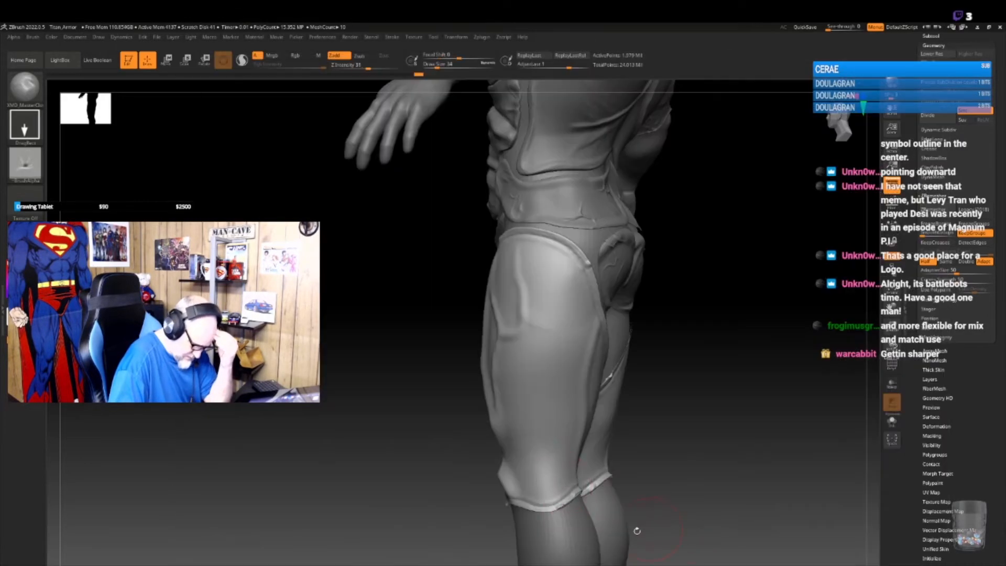
drag(548, 478, 544, 456)
key(ctrl)
key(ctrl+z)
- Switch the brush to Zsub and try a recessed cloth wrinkle at the outer knee, softening it with smoothing
key(space)
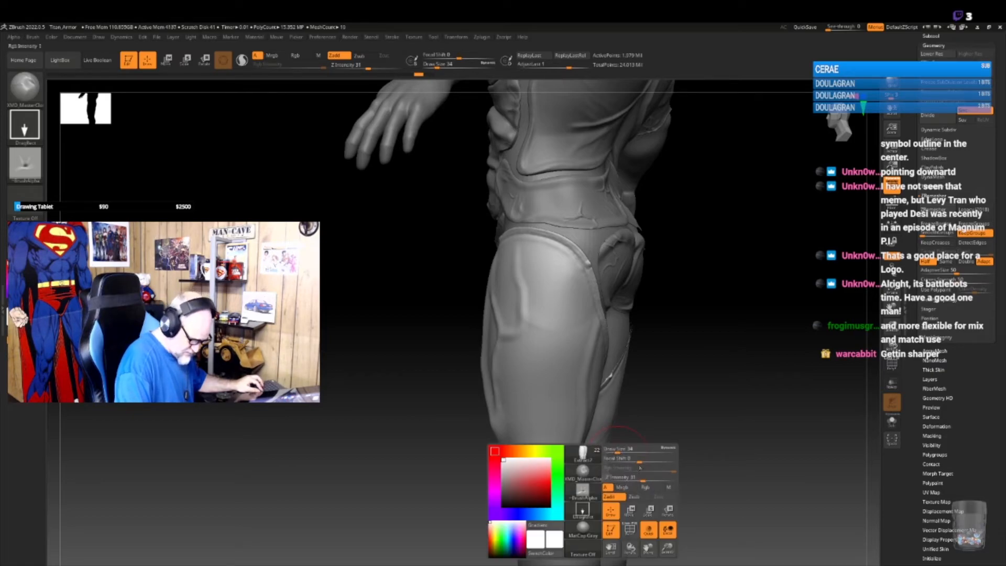
key(alt)
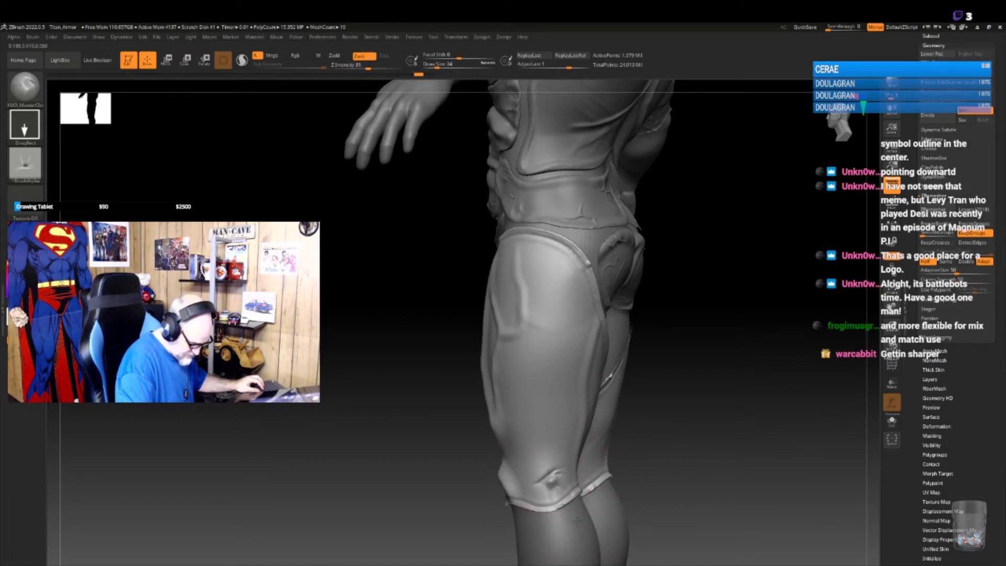
drag(659, 418, 671, 427)
key(shift)
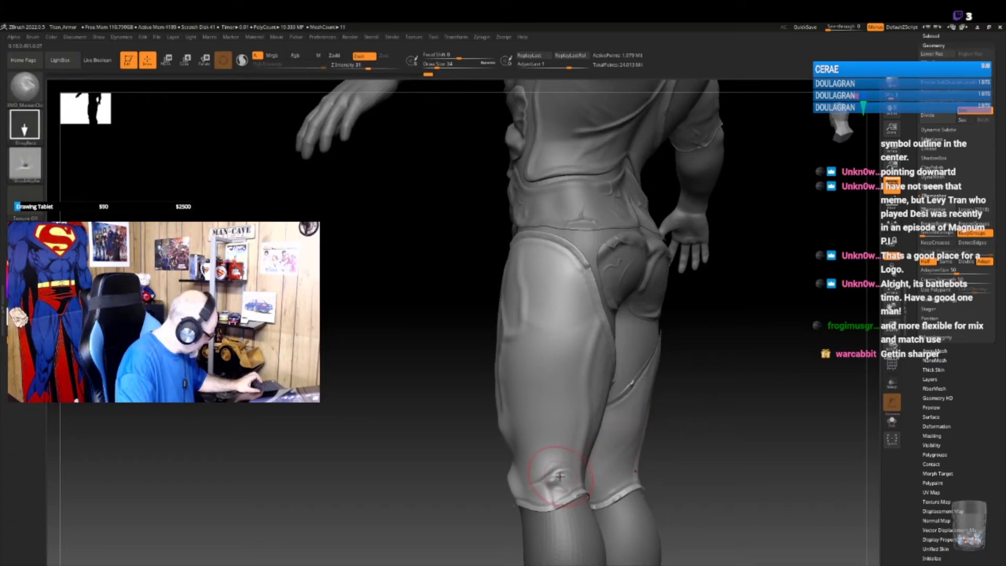
shift+drag(561, 475, 564, 472)
key(ctrl+z)
- Stamp a raised XMD_MasterCloth fold on the front of the thigh panels just above the knee
drag(668, 423, 754, 421)
key(b)
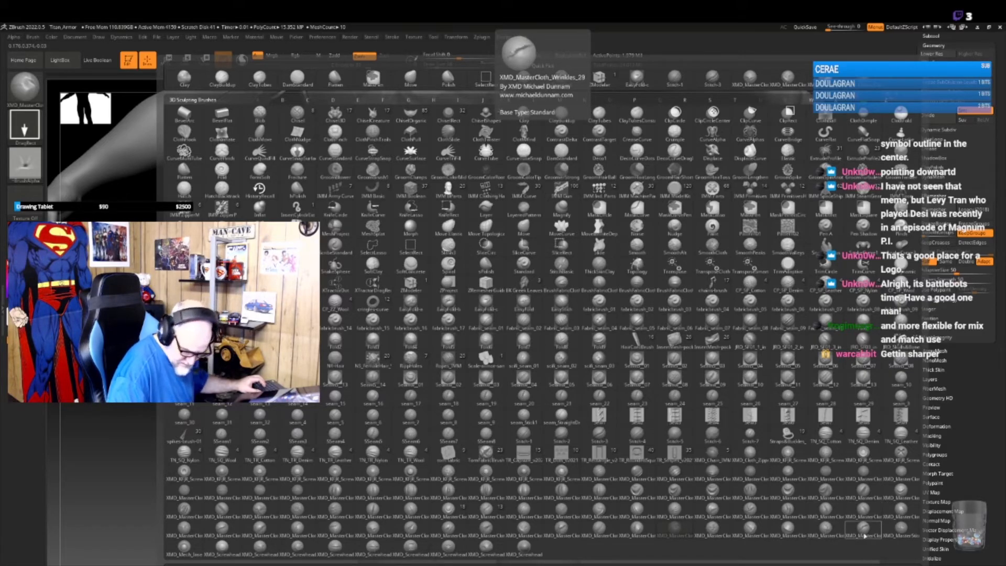
click(901, 510)
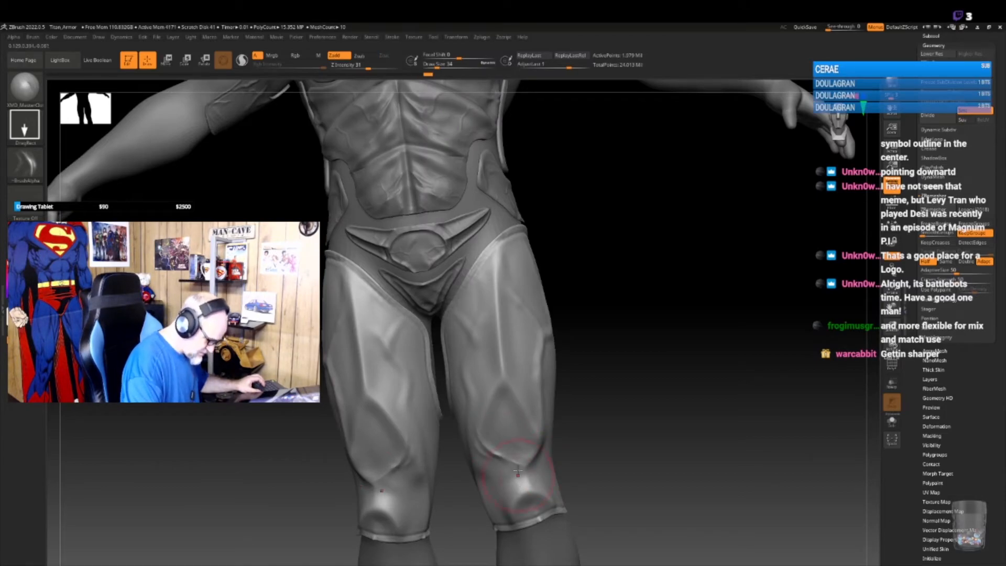
mouse_move(579, 478)
mouse_down()
mouse_move(598, 477)
mouse_move(546, 489)
mouse_up()
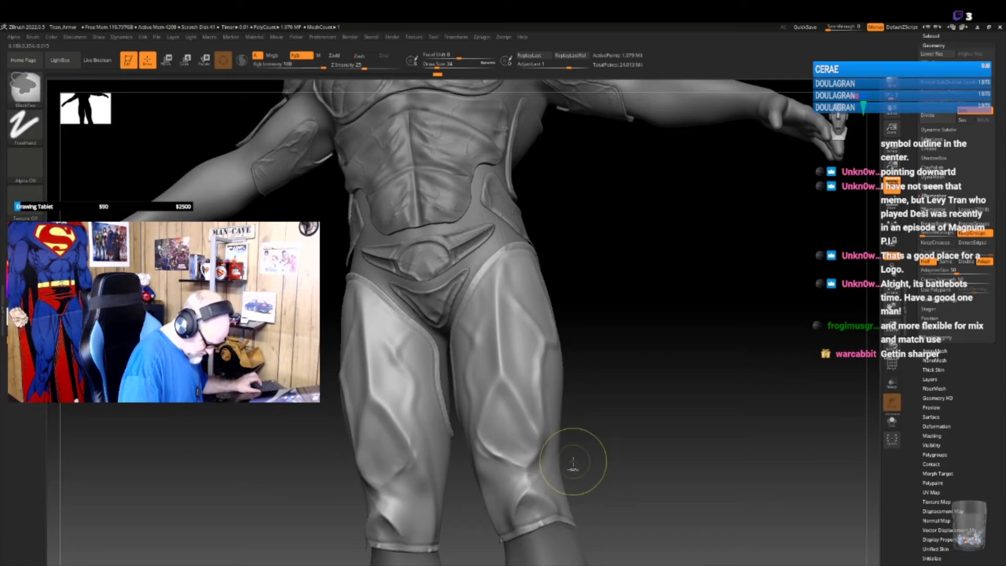
- Try stamping curved cloth folds across the back of the lower thigh
mouse_move(579, 449)
mouse_down()
mouse_move(702, 430)
mouse_move(632, 430)
mouse_up()
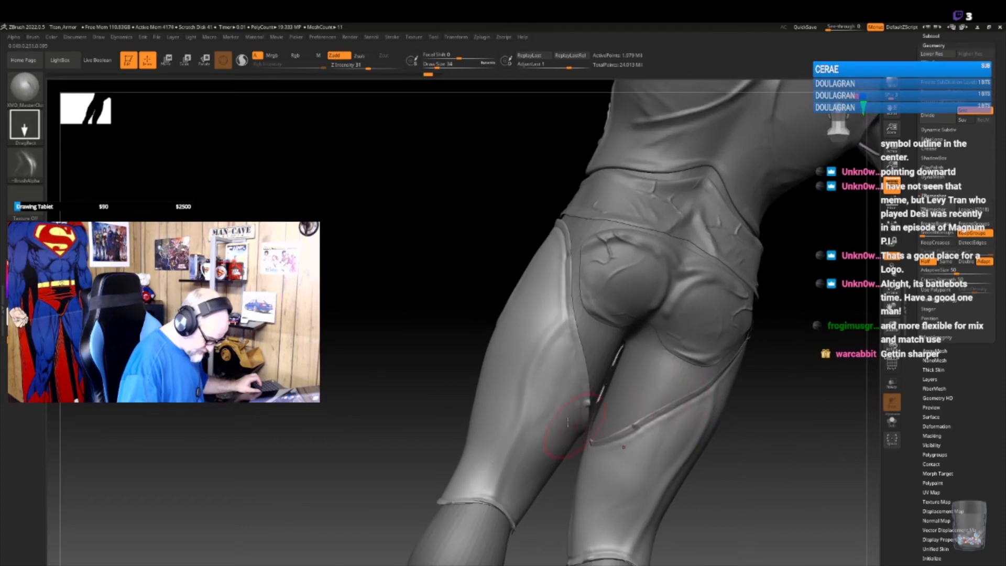
mouse_move(531, 401)
mouse_down()
mouse_move(556, 440)
mouse_move(529, 455)
mouse_move(543, 474)
mouse_up()
key(ctrl+z)
drag(516, 430, 545, 445)
key(ctrl+z)
key(ctrl+z)
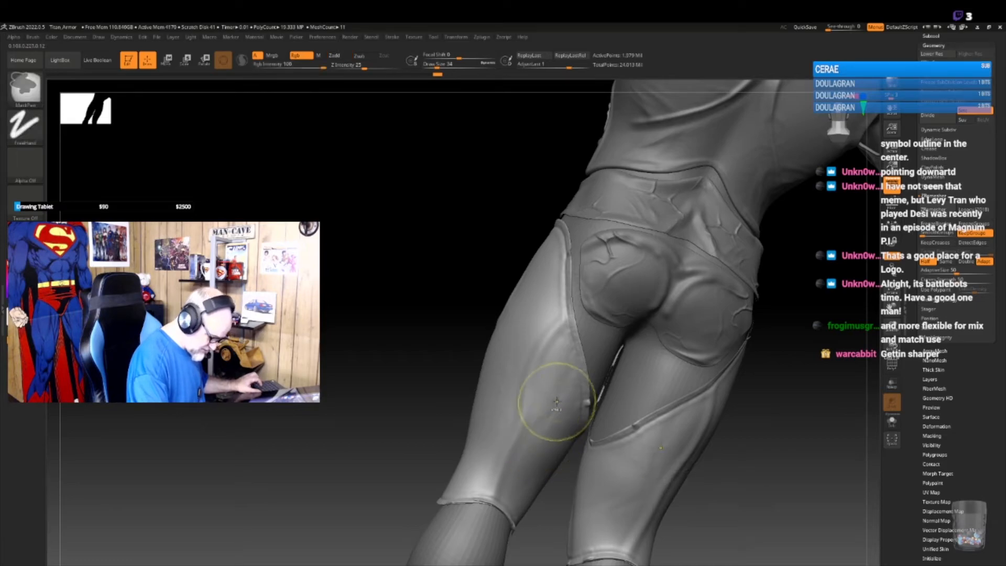
- Stamp a long curved cloth fold down the back of the thigh toward the knee
mouse_move(544, 376)
mouse_down()
mouse_move(584, 406)
mouse_move(538, 432)
mouse_move(543, 454)
mouse_move(498, 483)
mouse_move(516, 472)
mouse_move(507, 493)
mouse_up()
mouse_move(741, 444)
alt+mouse_down()
mouse_move(732, 432)
mouse_move(726, 446)
alt+mouse_up()
drag(631, 456, 603, 482)
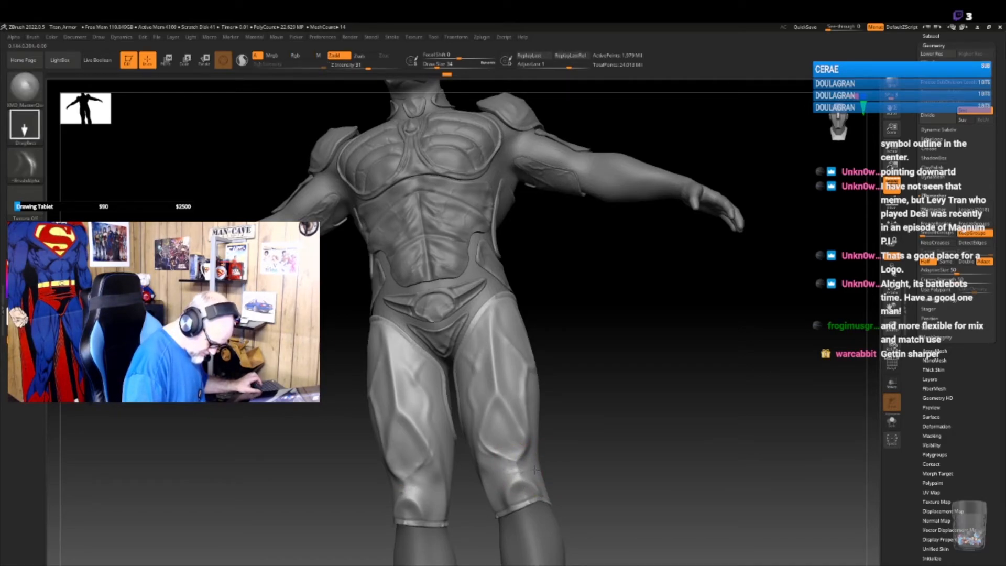
- Stamp curved cloth folds on the front of the thigh panels between mid-thigh and the knee
alt+drag(591, 422, 590, 449)
drag(501, 456, 473, 499)
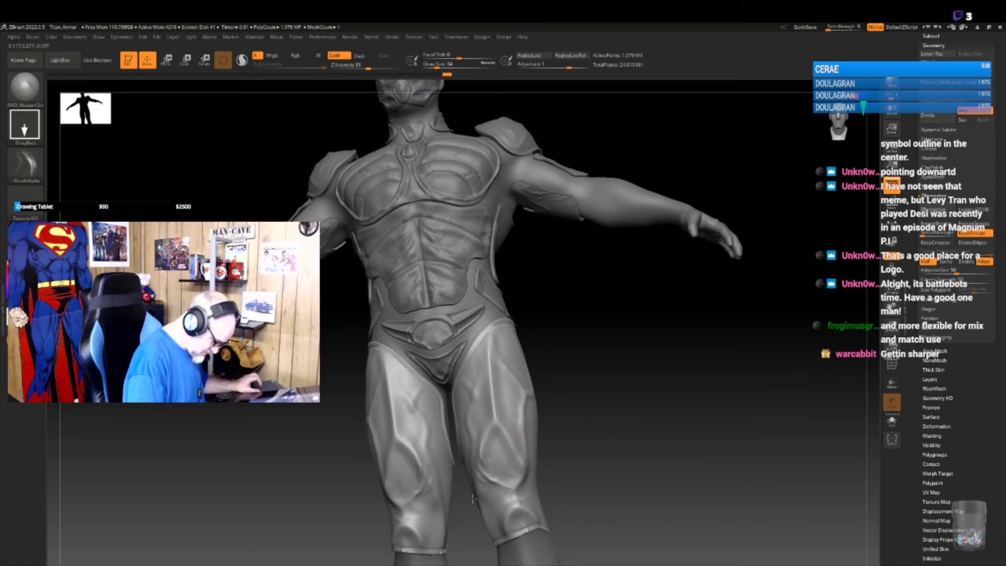
drag(506, 457, 511, 426)
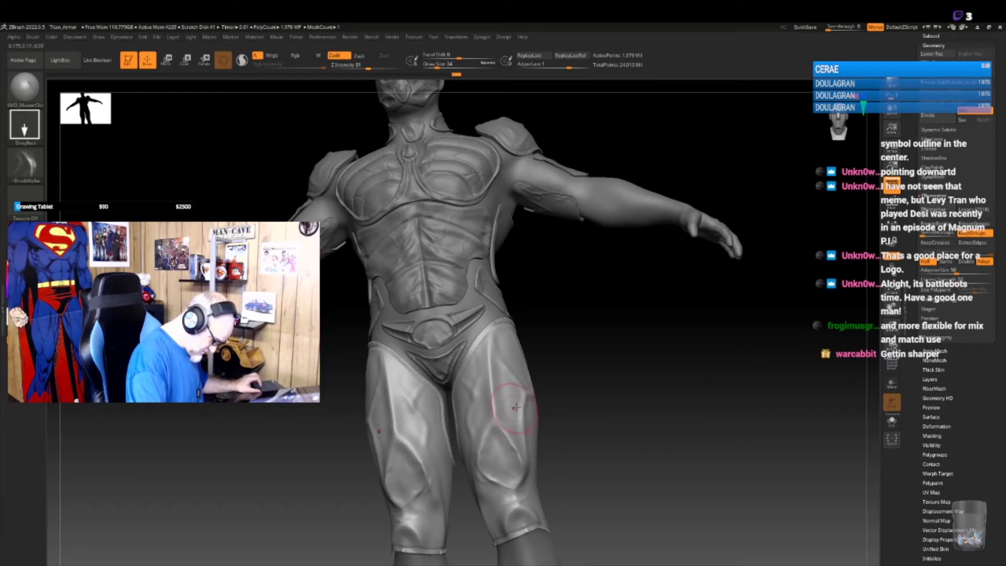
- Stamp branching XMD_MasterCloth wrinkles on the outer and rear areas of the thigh panels
mouse_move(600, 432)
mouse_down()
mouse_move(611, 472)
mouse_move(607, 436)
mouse_move(606, 454)
mouse_move(579, 458)
mouse_move(613, 436)
mouse_move(627, 447)
mouse_move(606, 451)
mouse_up()
key(b)
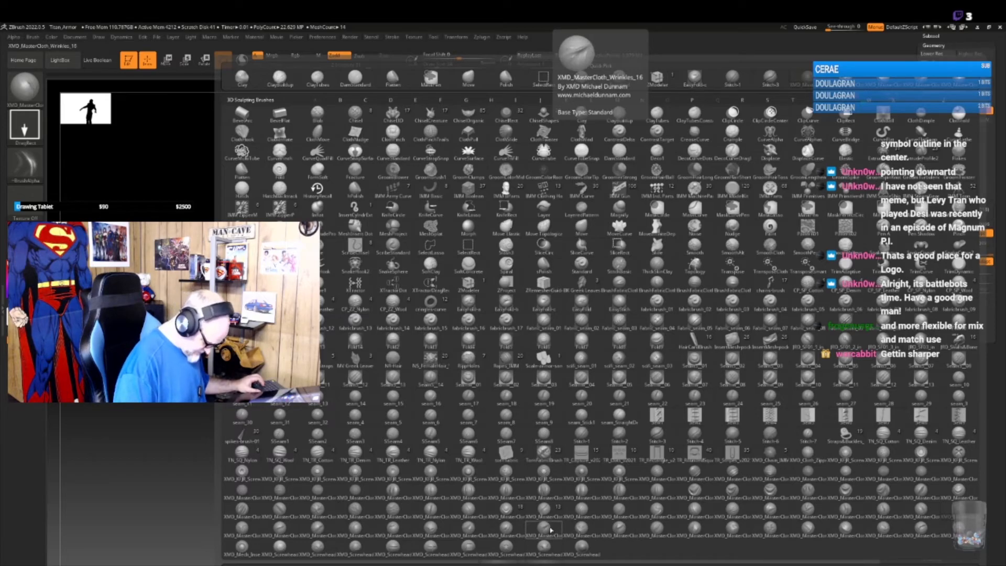
click(507, 534)
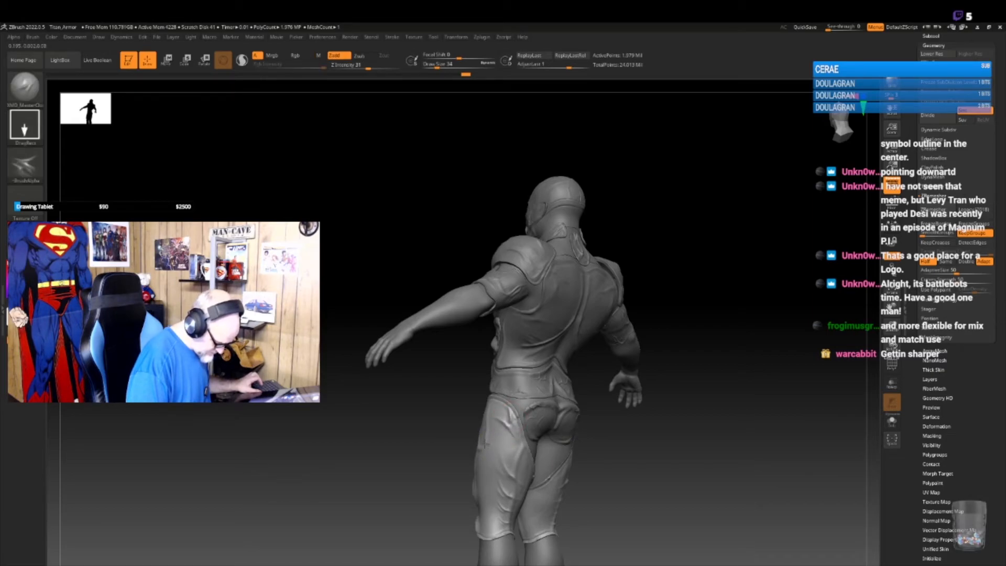
drag(626, 455, 586, 468)
mouse_move(602, 456)
mouse_down()
mouse_move(554, 451)
mouse_move(603, 491)
mouse_move(615, 492)
mouse_move(612, 472)
mouse_up()
- Try stamping a different XMD_MasterCloth wrinkle across the outer side of the lower thigh
key(b)
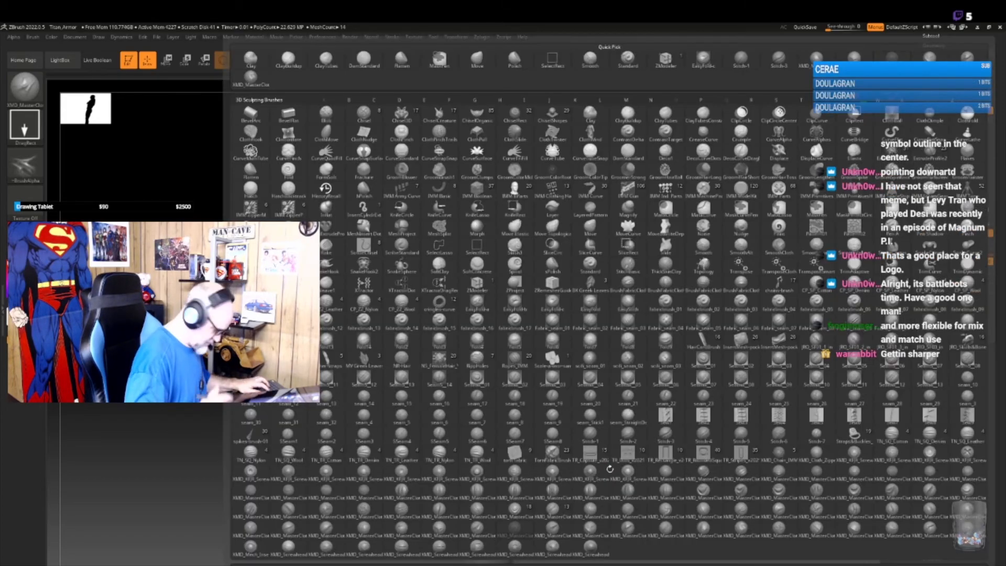
click(665, 527)
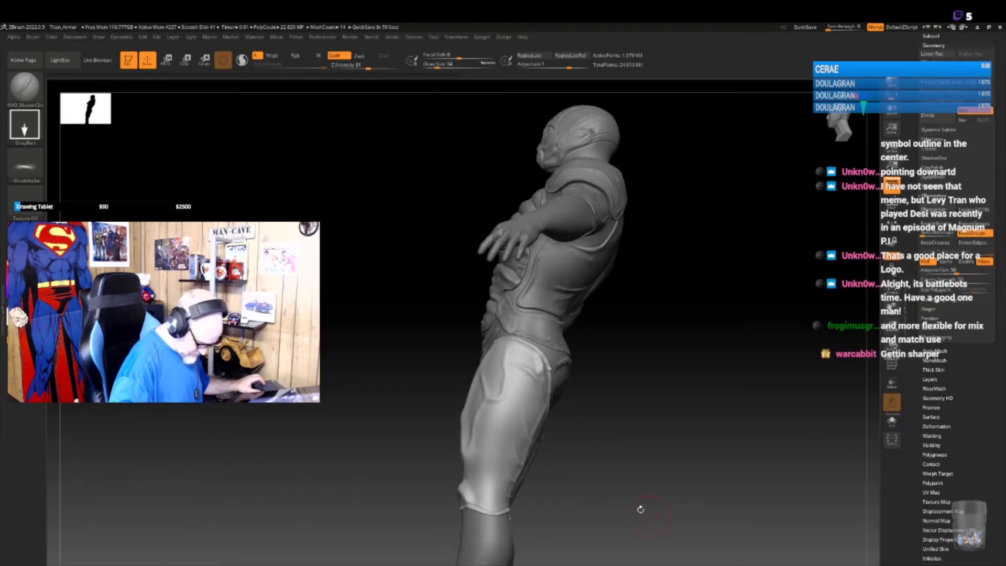
drag(503, 490, 579, 442)
key(ctrl+z)
drag(495, 436, 549, 447)
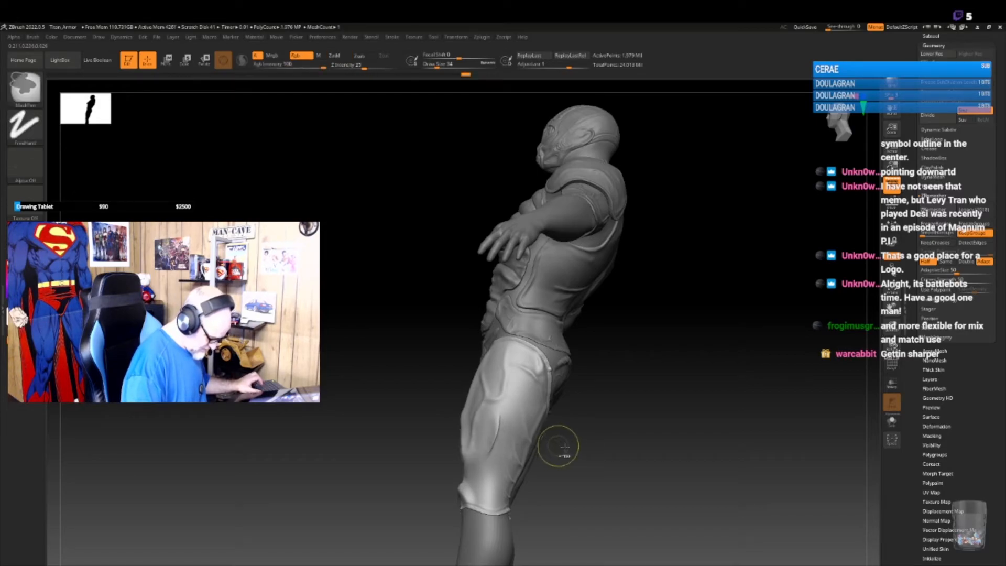
key(space)
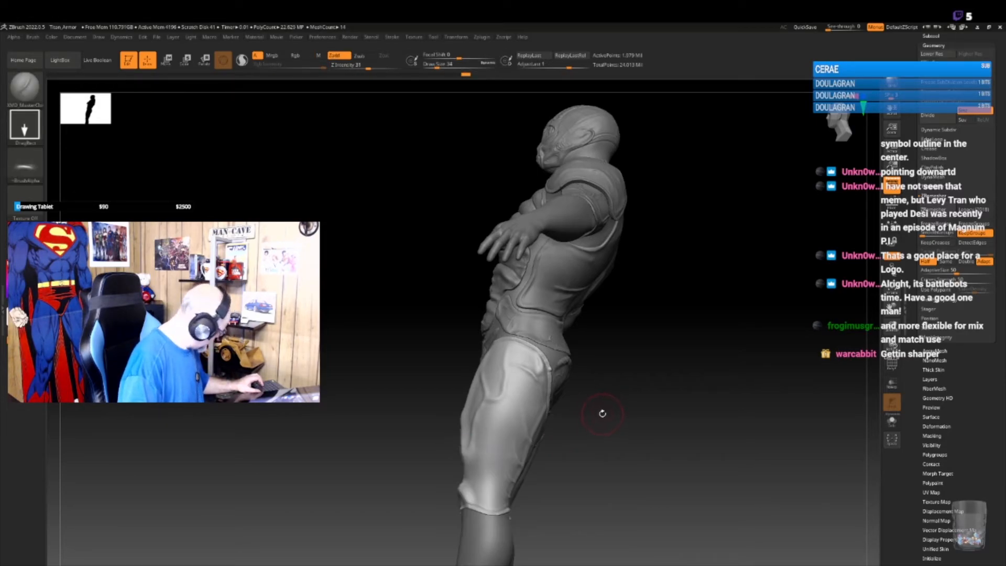
- Stamp long narrow cloth folds running down the outer and front sides of the thigh panels
key(b)
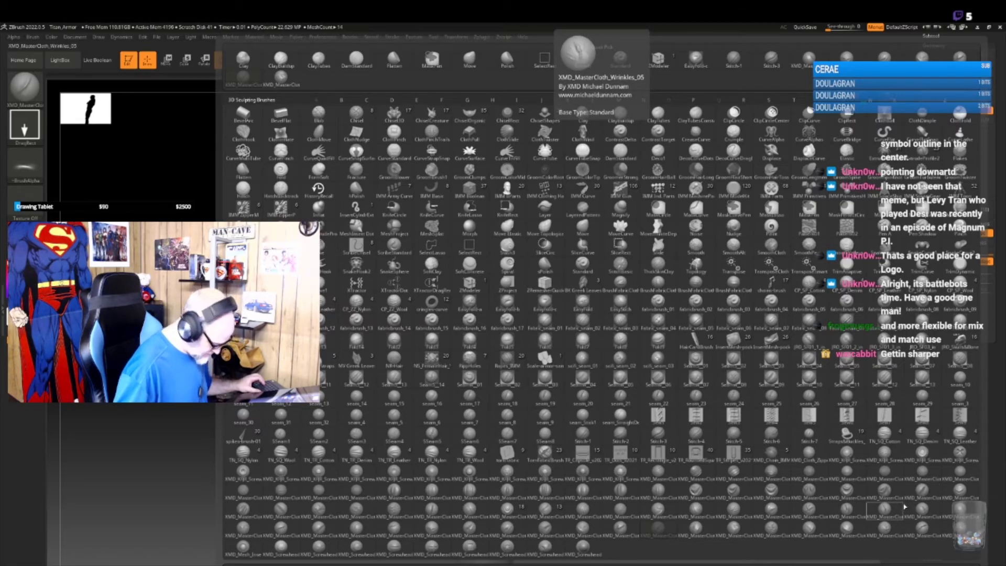
click(300, 509)
drag(510, 400, 496, 449)
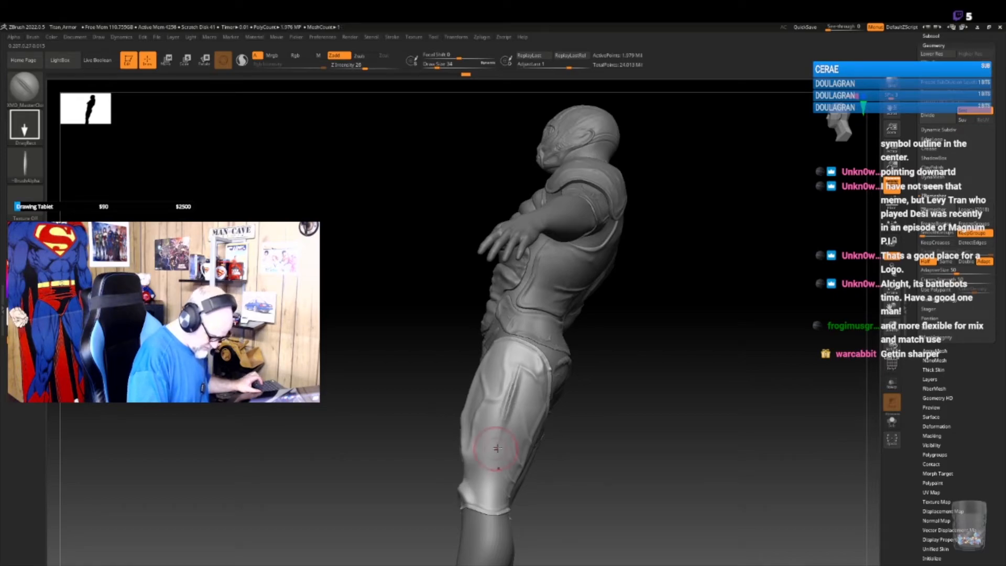
right_drag(496, 449, 532, 457)
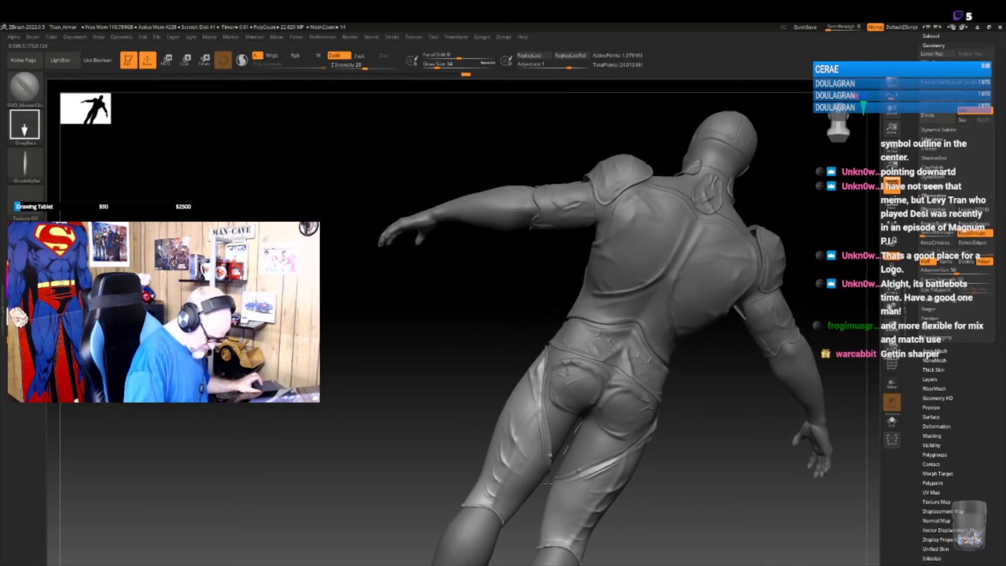
drag(680, 462, 561, 433)
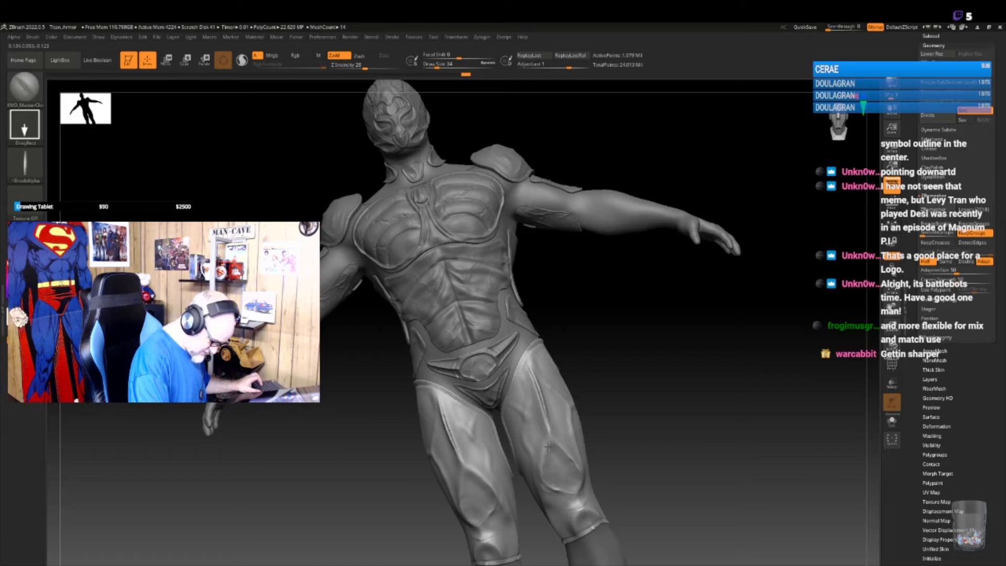
mouse_move(646, 460)
mouse_down()
mouse_move(660, 478)
mouse_move(677, 475)
mouse_move(654, 429)
mouse_up()
mouse_move(579, 407)
mouse_down()
mouse_move(562, 421)
mouse_move(567, 433)
mouse_up()
drag(647, 426, 644, 449)
mouse_move(655, 405)
mouse_down()
mouse_move(619, 435)
mouse_move(680, 415)
mouse_move(662, 431)
mouse_move(629, 428)
mouse_move(651, 431)
mouse_up()
- Try stamping a large branching XMD_MasterCloth wrinkle down the full outer side of the thigh panel
key(b)
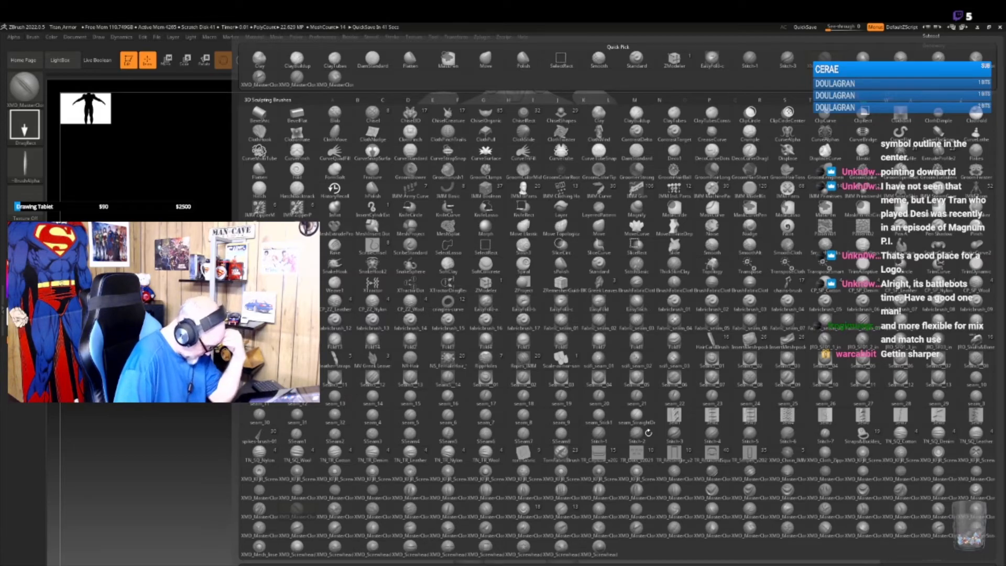
click(340, 512)
drag(726, 391, 592, 322)
drag(582, 487, 578, 501)
key(ctrl+z)
mouse_move(683, 408)
mouse_down()
mouse_move(615, 467)
mouse_move(582, 544)
mouse_up()
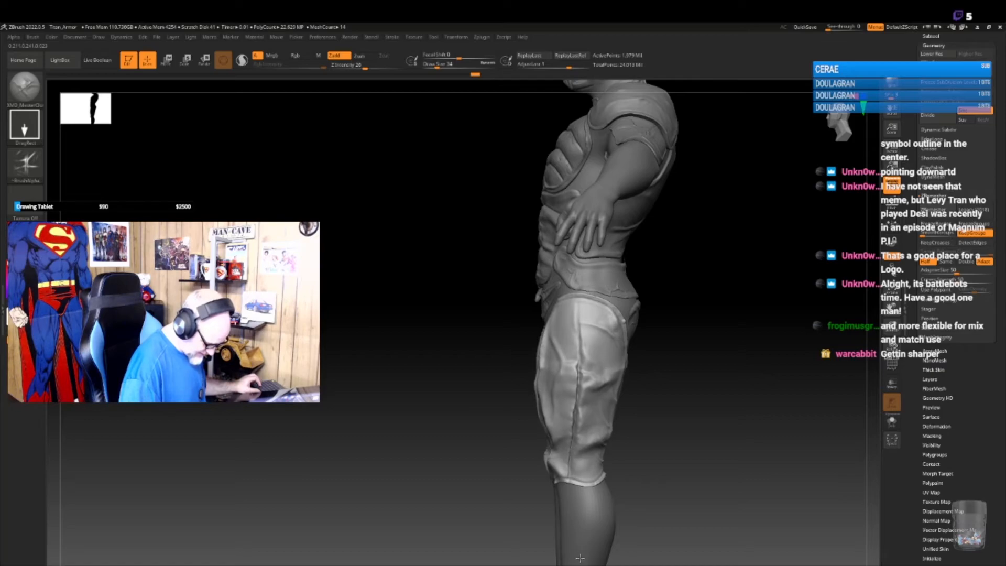
key(ctrl+z)
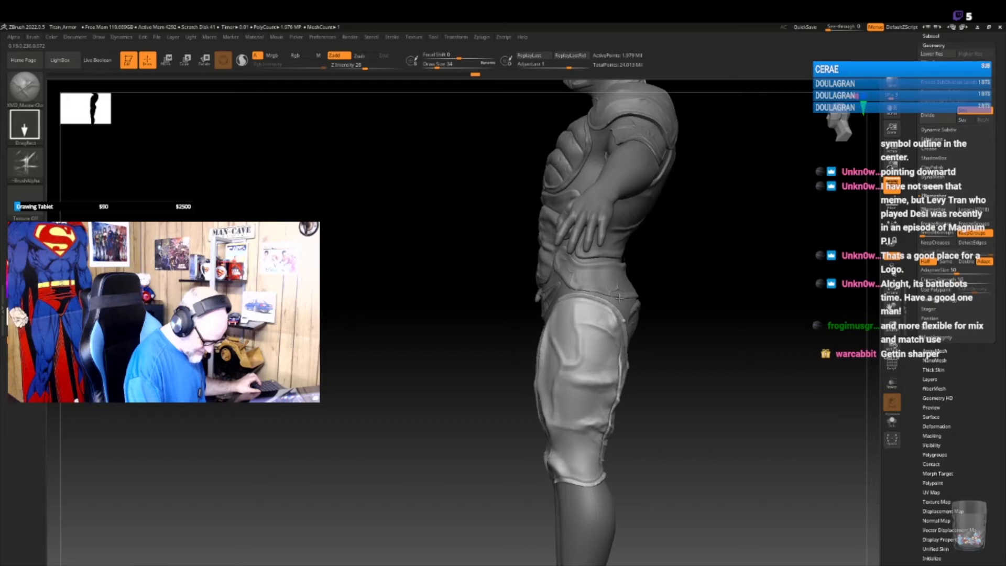
drag(591, 350, 583, 491)
key(ctrl+z)
drag(591, 386, 591, 548)
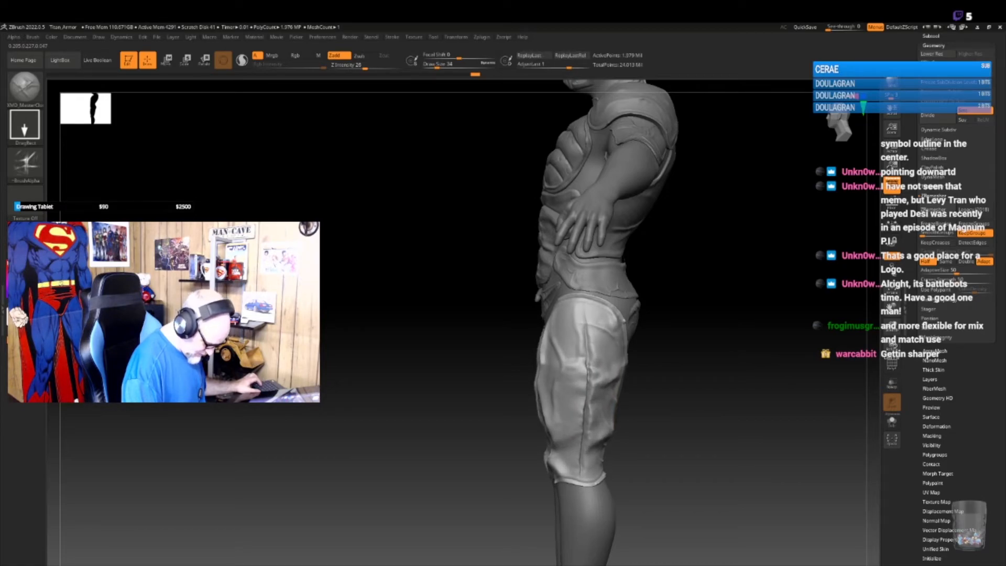
- Try the branching wrinkle on the outer thigh at lower strengths, with Z Intensity 12 and 23
mouse_move(675, 425)
mouse_down()
mouse_move(697, 445)
mouse_move(673, 433)
mouse_up()
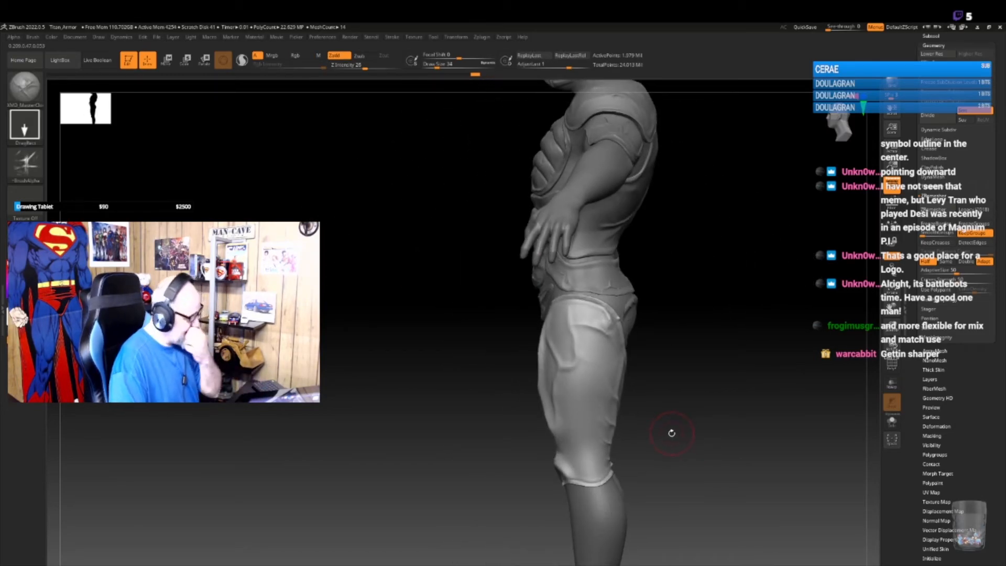
key(space)
click(684, 444)
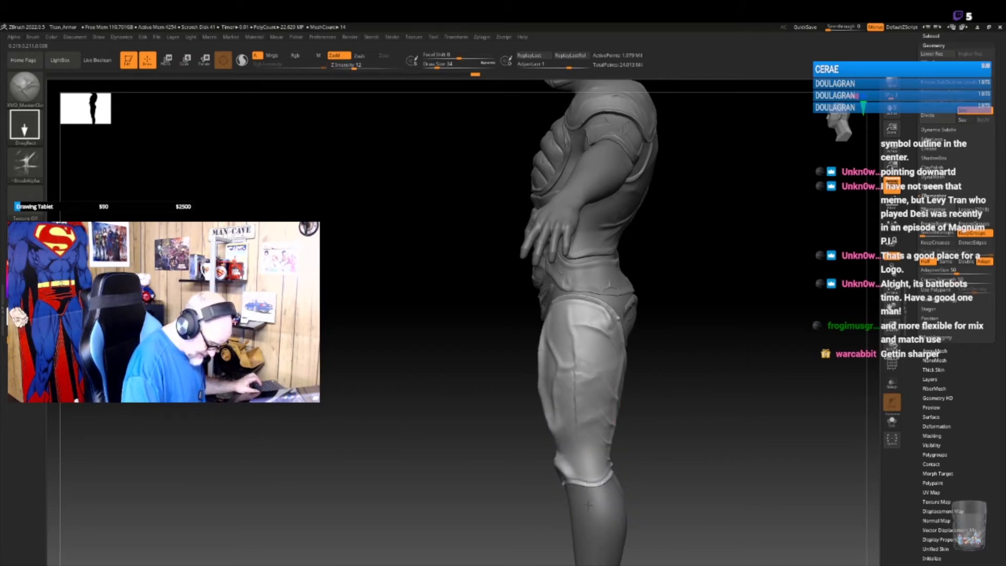
key(space)
click(620, 449)
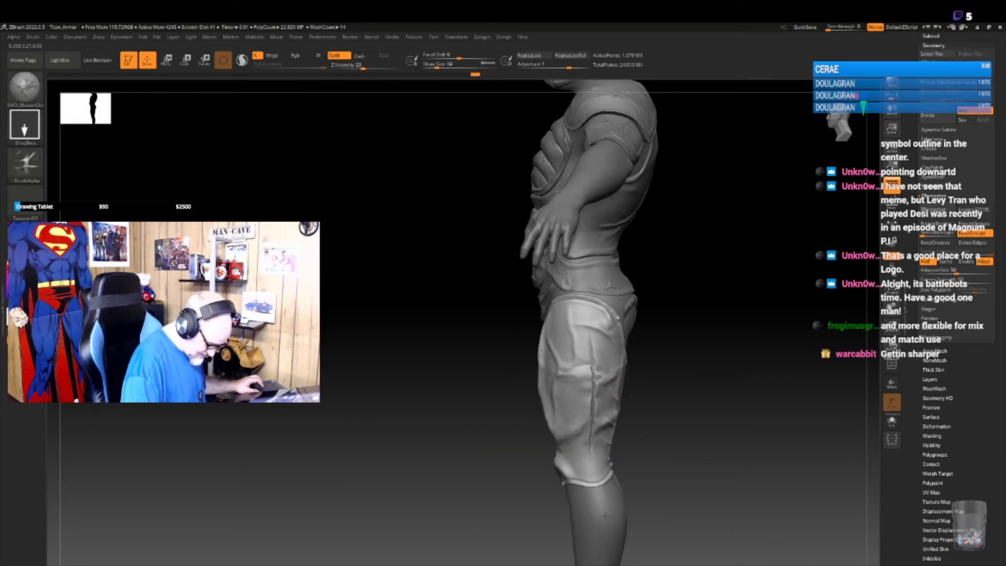
drag(680, 366, 656, 406)
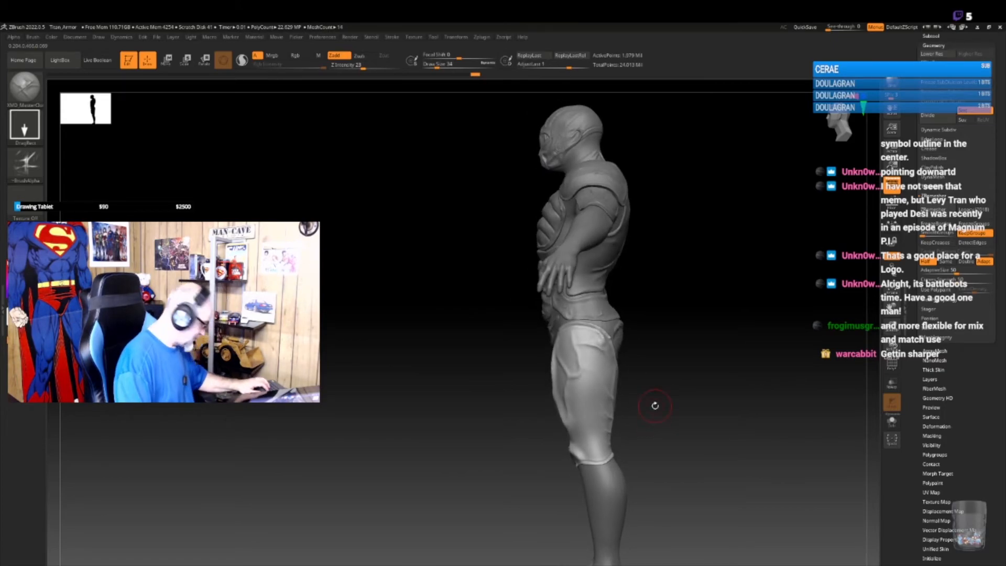
- Try stamping a different XMD_MasterCloth wrinkle on the outer thigh and just above the knee
key(b)
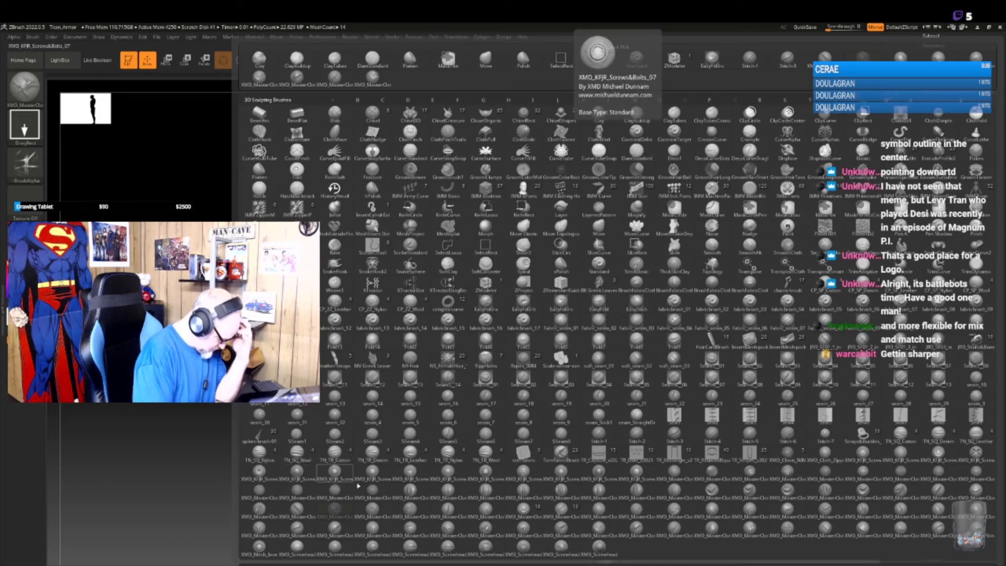
click(302, 531)
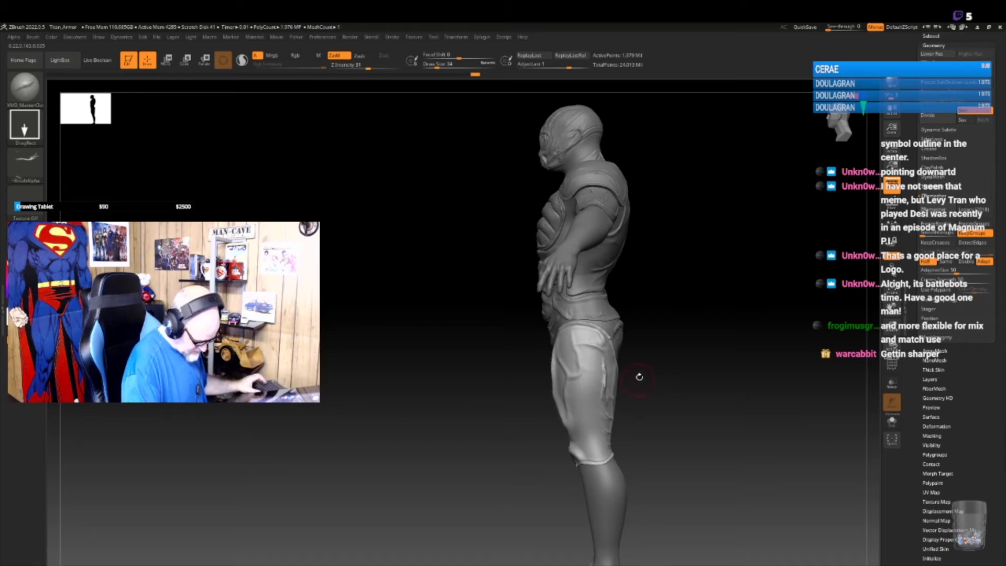
key(ctrl+z)
drag(658, 420, 648, 423)
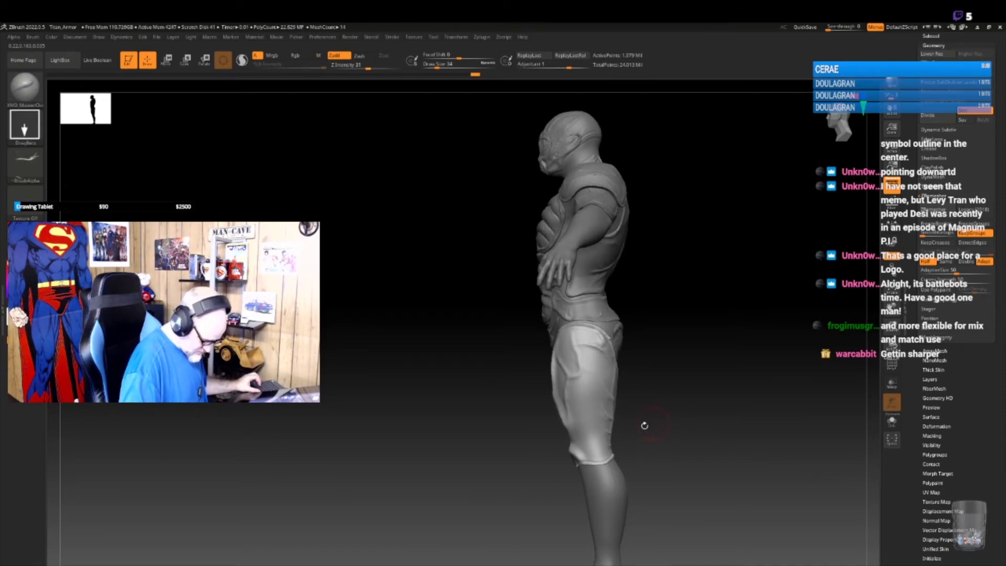
key(ctrl)
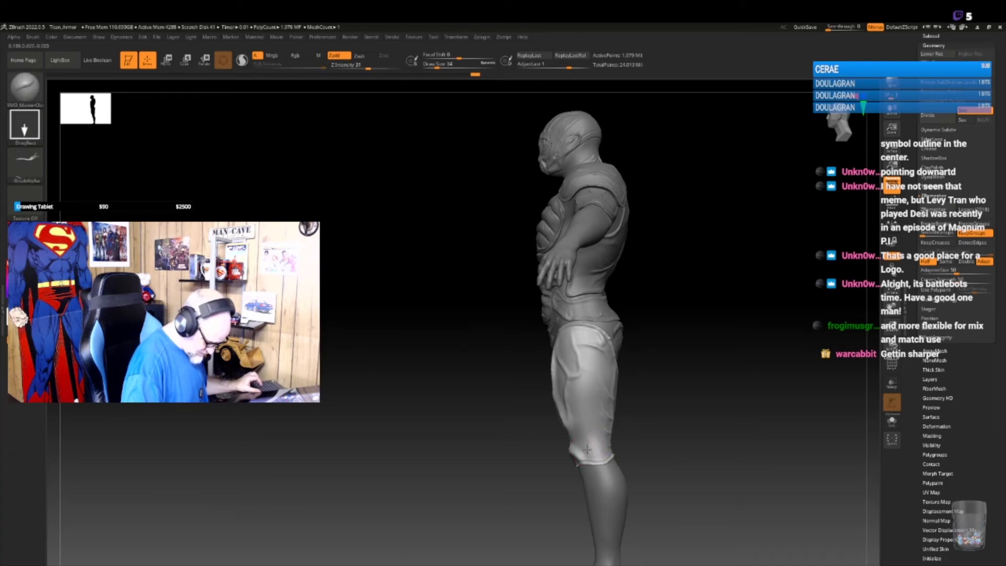
mouse_move(626, 444)
mouse_down()
mouse_move(670, 420)
mouse_move(699, 420)
mouse_move(635, 433)
mouse_up()
- Stamp the wrinkle on the outer side of the thigh panel just above the knee hem at Z Intensity 22
key(space)
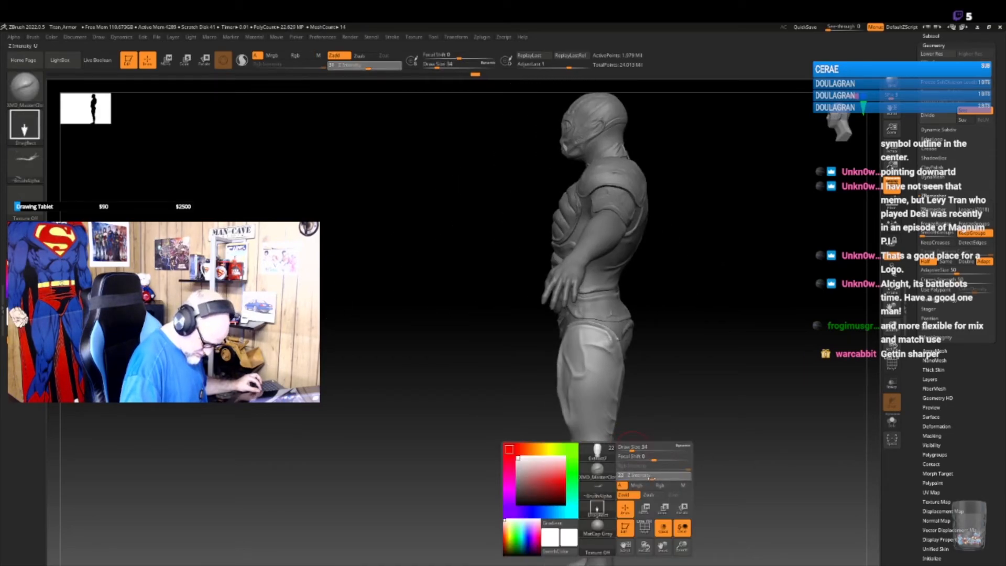
alt+click(600, 452)
key(ctrl+z)
key(ctrl+shift+z)
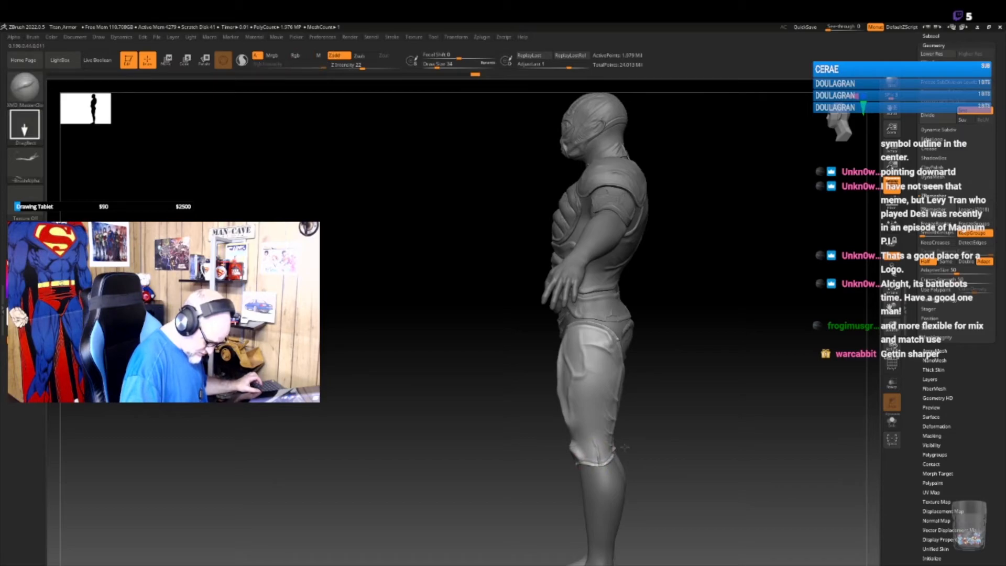
mouse_move(666, 426)
mouse_down()
mouse_move(683, 422)
mouse_move(654, 436)
mouse_move(668, 419)
mouse_move(645, 418)
mouse_move(672, 410)
mouse_move(662, 423)
mouse_up()
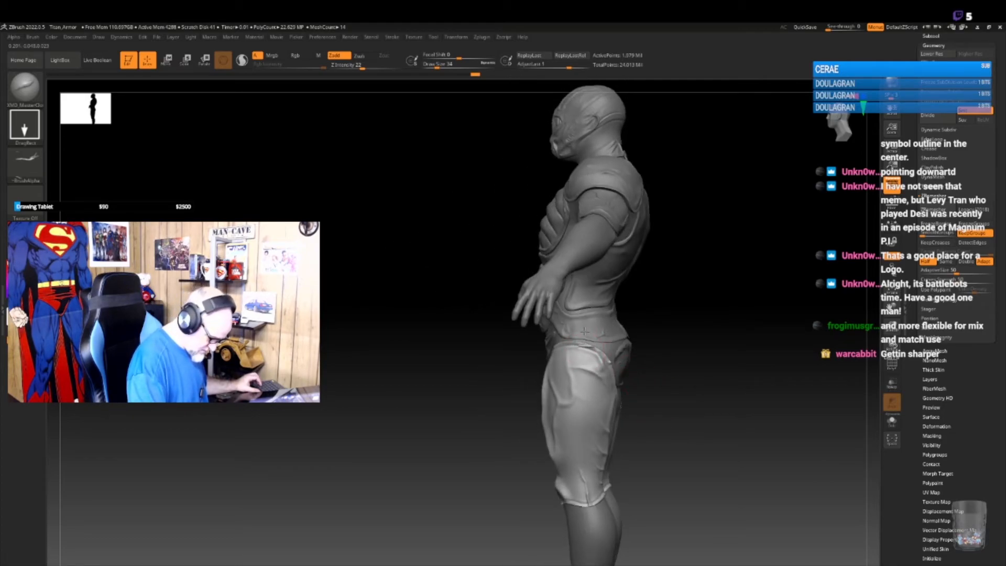
- Stamp the same XMD_MasterCloth wrinkle across the upper outer thigh below the hip trim
key(ctrl)
key(ctrl+z)
drag(593, 384, 596, 392)
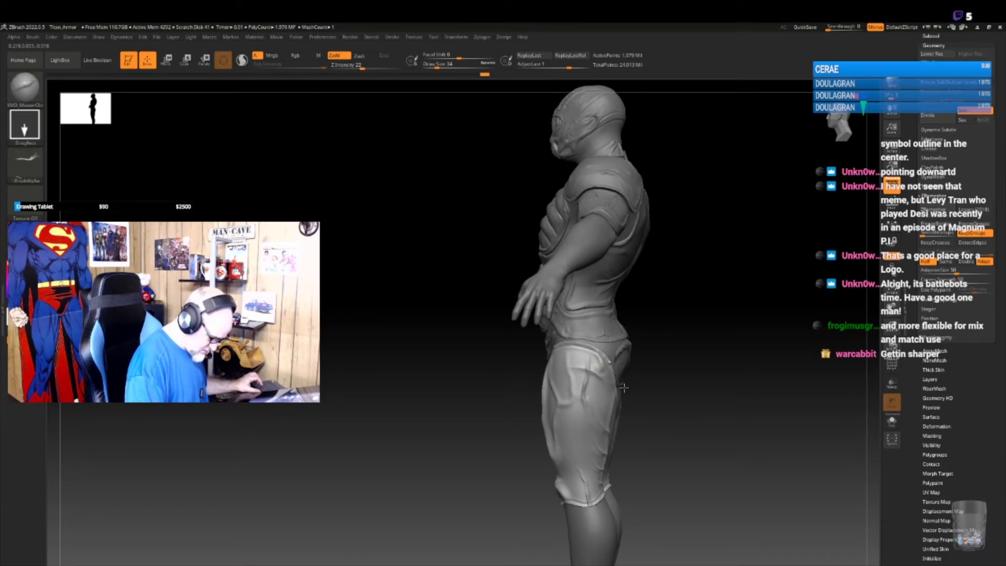
- Try the same wrinkle along the back of the thigh panel's lower edge, behind the knee
drag(676, 404, 703, 420)
mouse_move(683, 423)
mouse_down()
mouse_move(610, 455)
mouse_move(611, 440)
mouse_up()
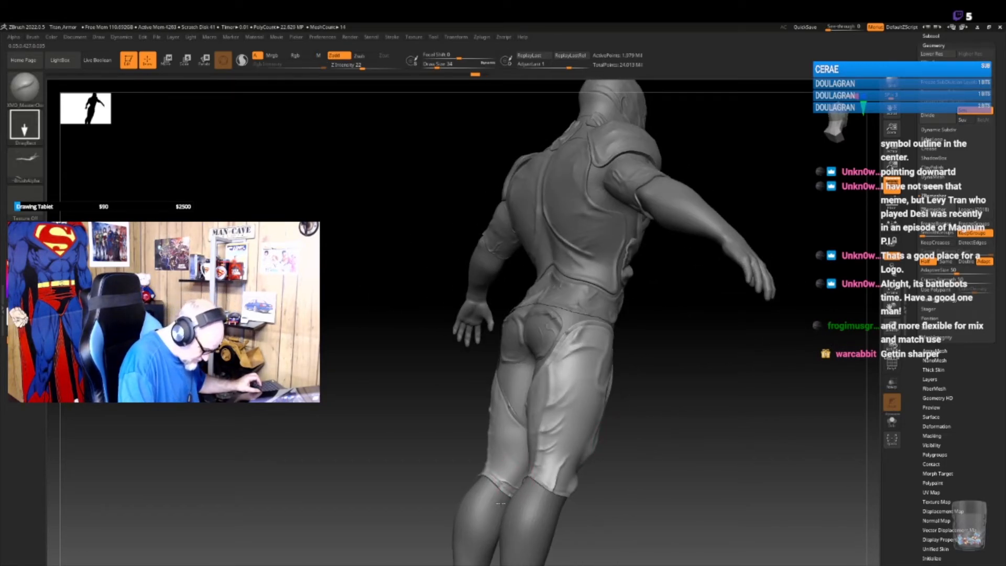
mouse_move(515, 504)
mouse_down()
mouse_move(535, 510)
mouse_move(512, 488)
mouse_move(545, 504)
mouse_up()
key(ctrl+z)
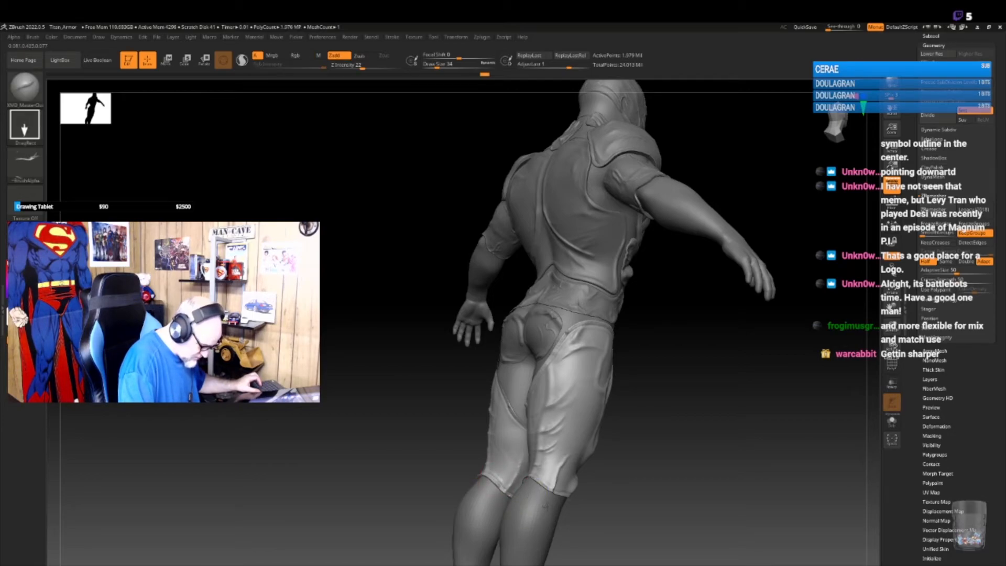
mouse_move(635, 464)
mouse_down()
mouse_move(643, 467)
mouse_move(643, 428)
mouse_move(636, 442)
mouse_move(629, 418)
mouse_up()
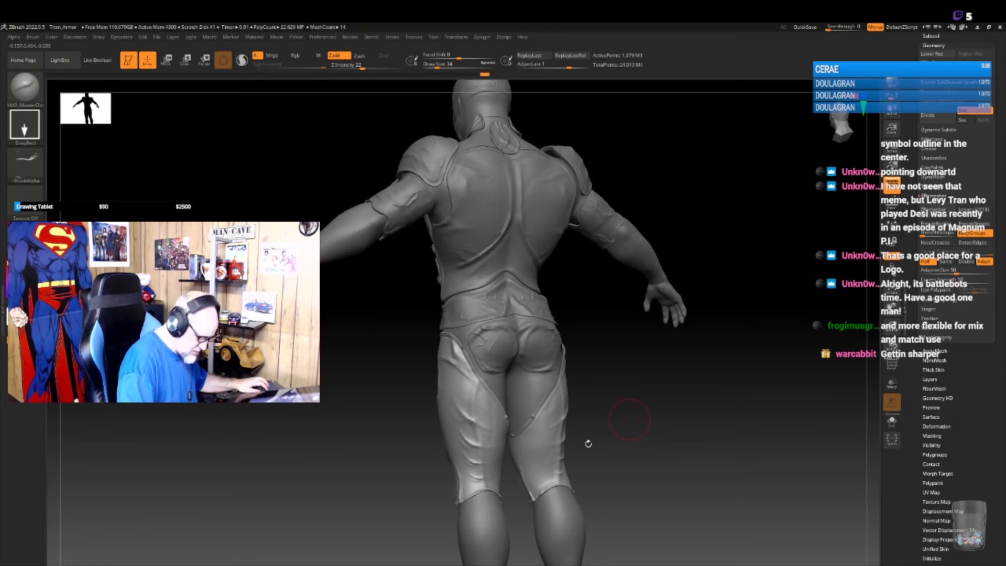
- Stamp a cloth fold on the inner back of the lower thigh with a Fold brush at Z Intensity 19
key(b)
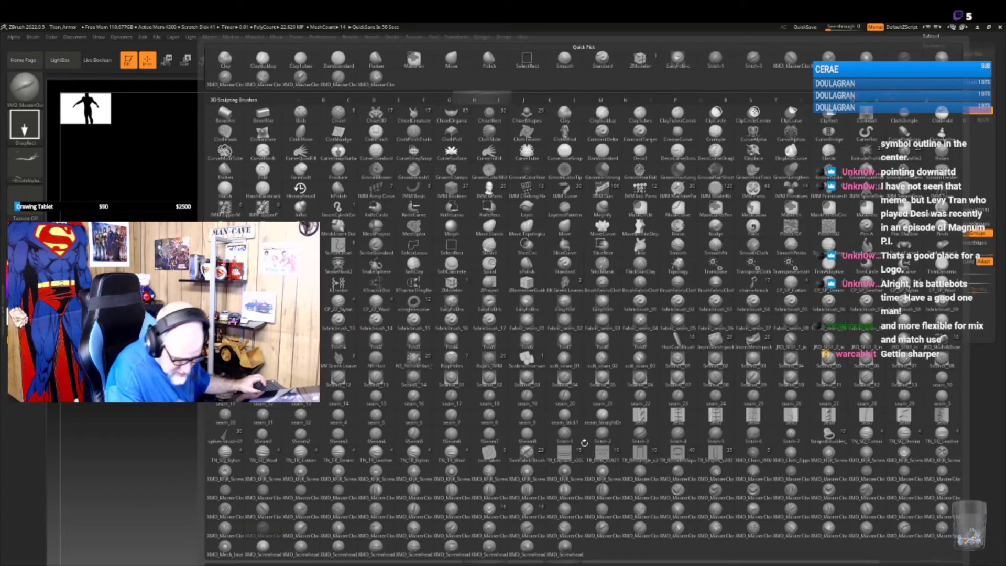
click(942, 319)
drag(525, 448, 534, 476)
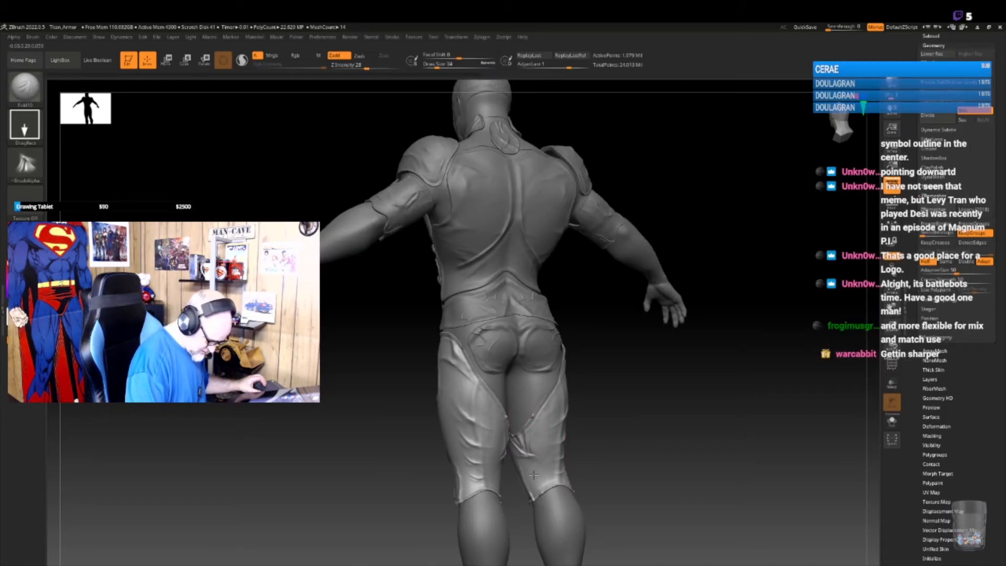
mouse_move(603, 422)
mouse_down()
mouse_move(588, 434)
mouse_move(622, 419)
mouse_move(623, 451)
mouse_move(701, 430)
mouse_up()
key(space)
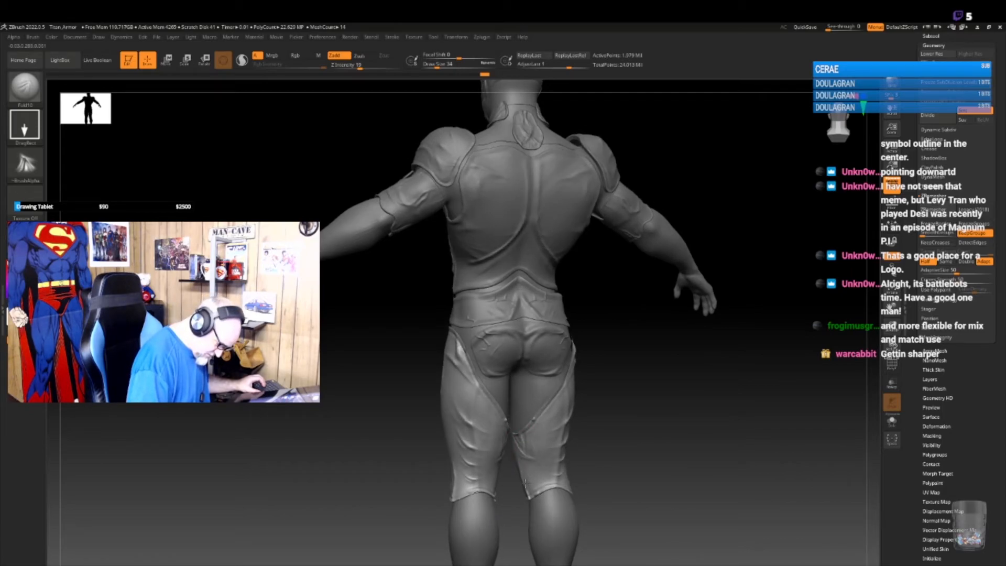
shift+drag(577, 472, 608, 441)
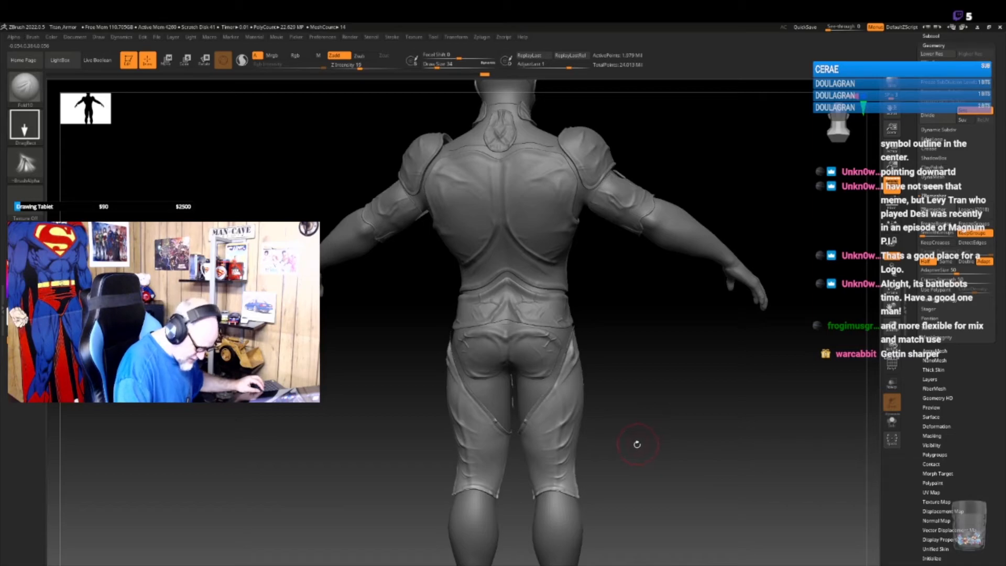
- Stamp a branching XMD_MasterCloth wrinkle on the inner back of the lower thigh, just above the knee
key(b)
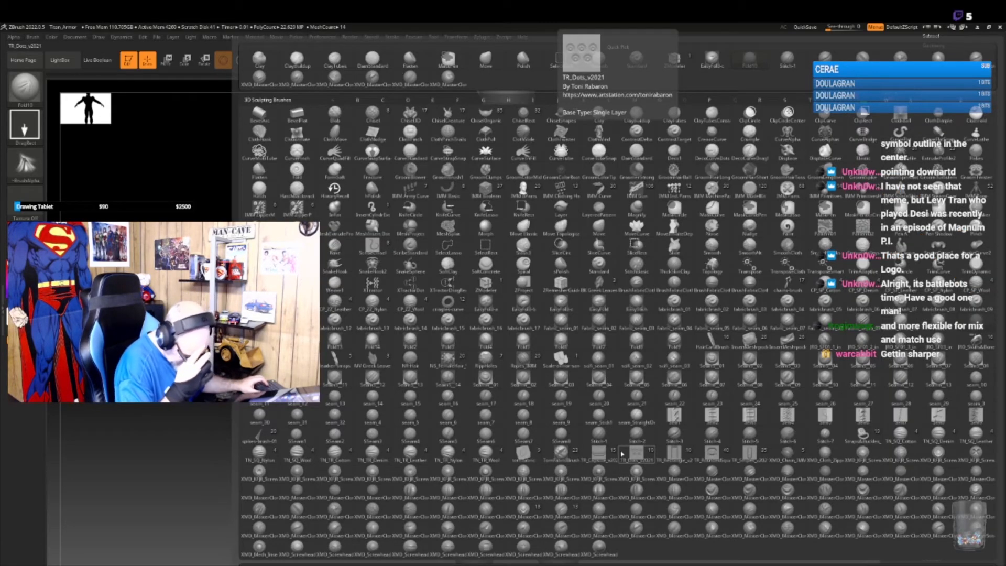
click(566, 522)
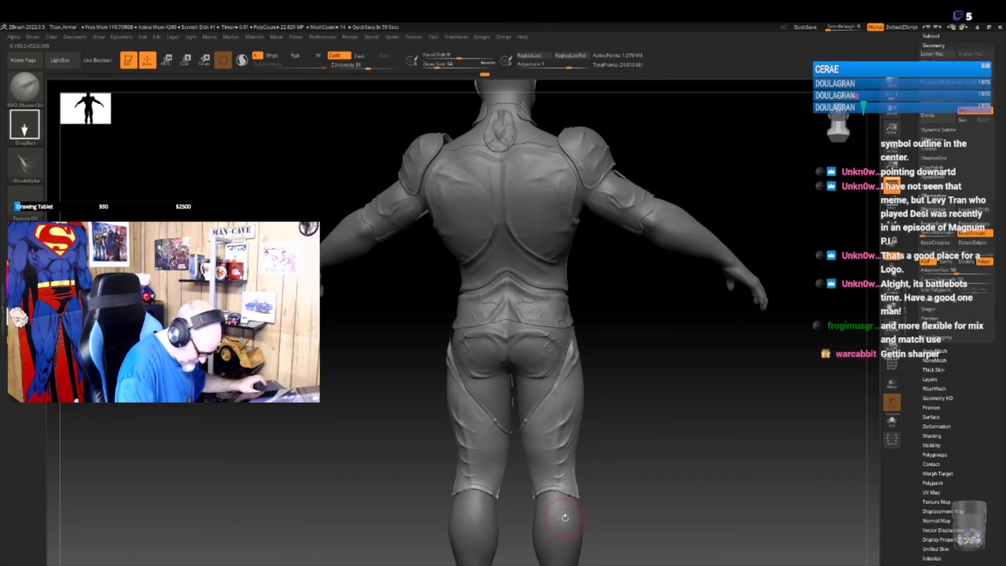
mouse_move(598, 412)
mouse_down()
mouse_move(628, 399)
mouse_move(576, 413)
mouse_up()
mouse_move(533, 466)
mouse_down()
mouse_move(518, 440)
mouse_move(500, 488)
mouse_up()
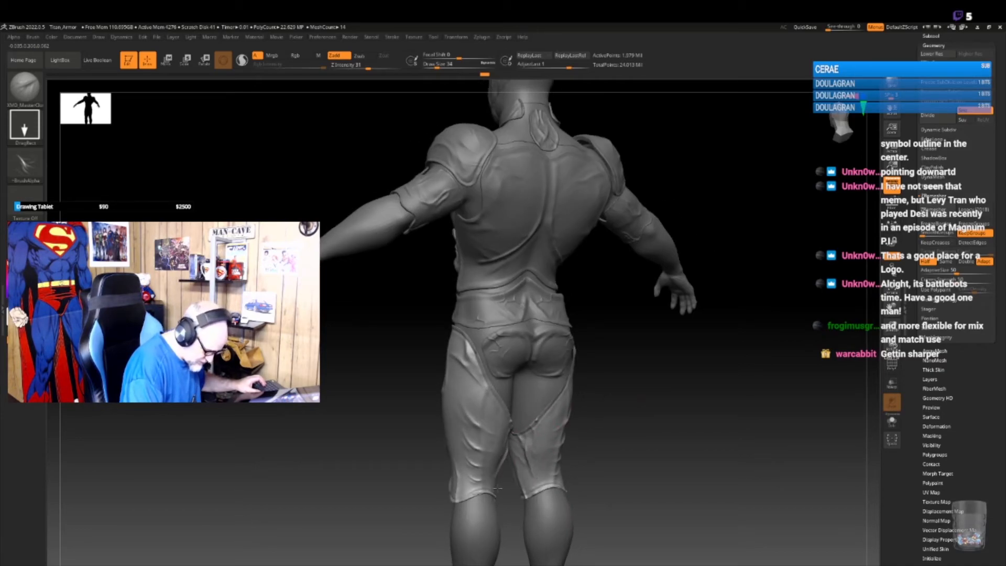
drag(587, 427, 652, 426)
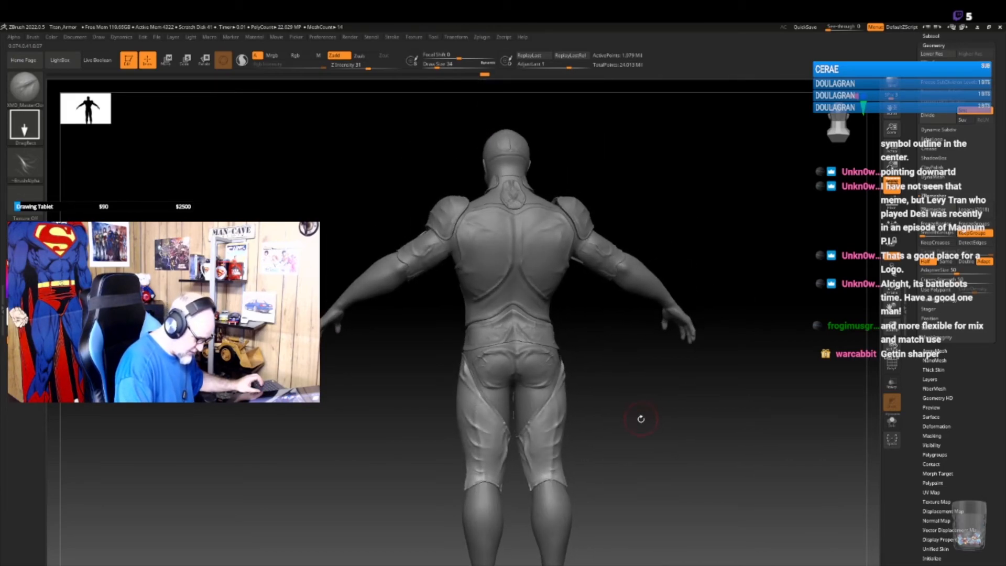
- Select the Character_M_15_HP body subtool and duplicate it
mouse_move(639, 418)
alt+mouse_down()
mouse_move(644, 441)
mouse_move(697, 437)
mouse_move(666, 392)
mouse_move(658, 435)
mouse_move(609, 438)
mouse_move(577, 410)
alt+mouse_up()
drag(577, 410, 619, 409)
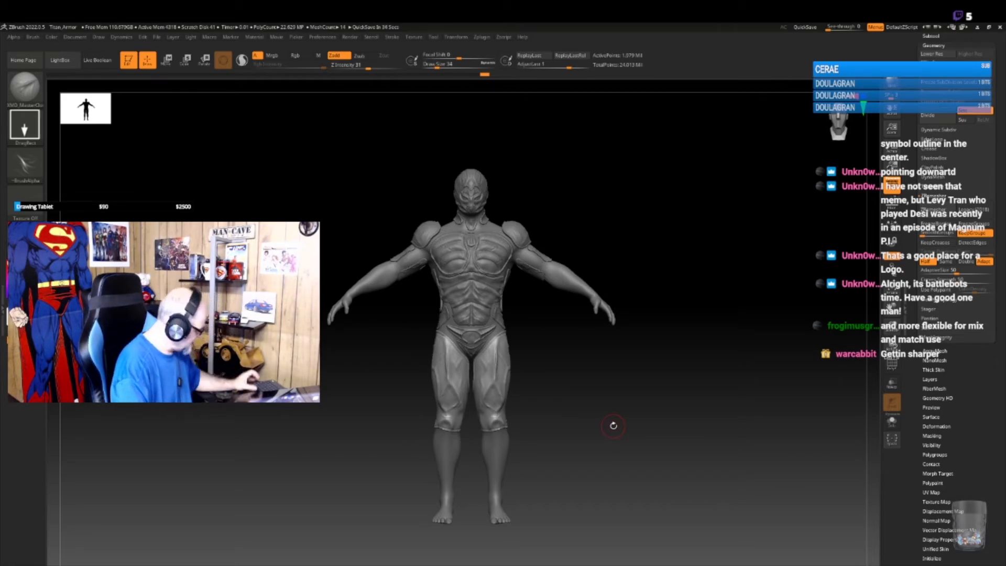
mouse_move(631, 446)
alt+mouse_down()
mouse_move(631, 456)
mouse_move(598, 442)
mouse_move(624, 443)
mouse_move(656, 502)
mouse_move(683, 456)
mouse_move(636, 455)
mouse_move(615, 405)
mouse_move(584, 465)
mouse_move(611, 459)
mouse_move(601, 461)
mouse_move(631, 489)
mouse_move(589, 463)
mouse_move(635, 433)
mouse_move(601, 419)
mouse_move(623, 440)
alt+mouse_up()
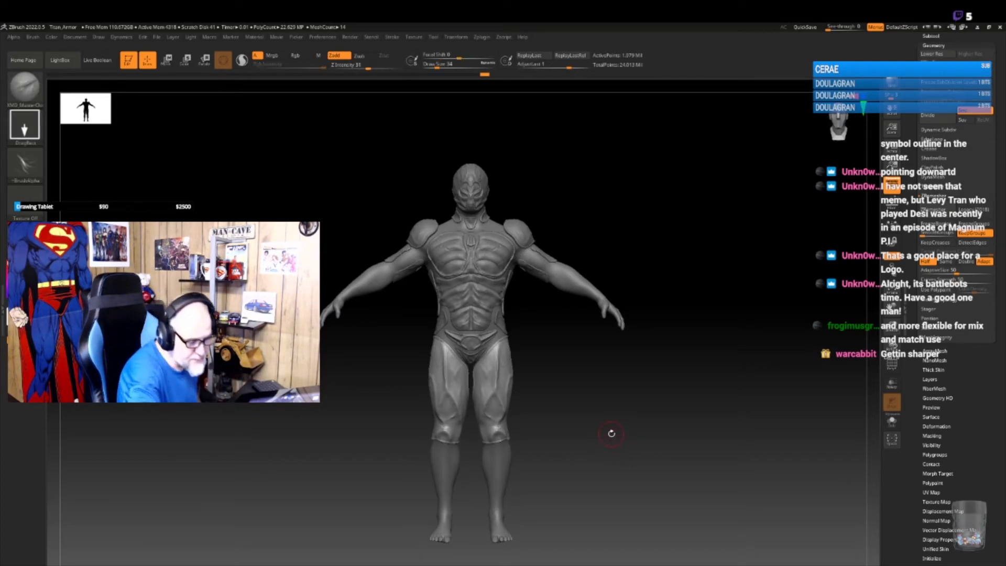
click(933, 35)
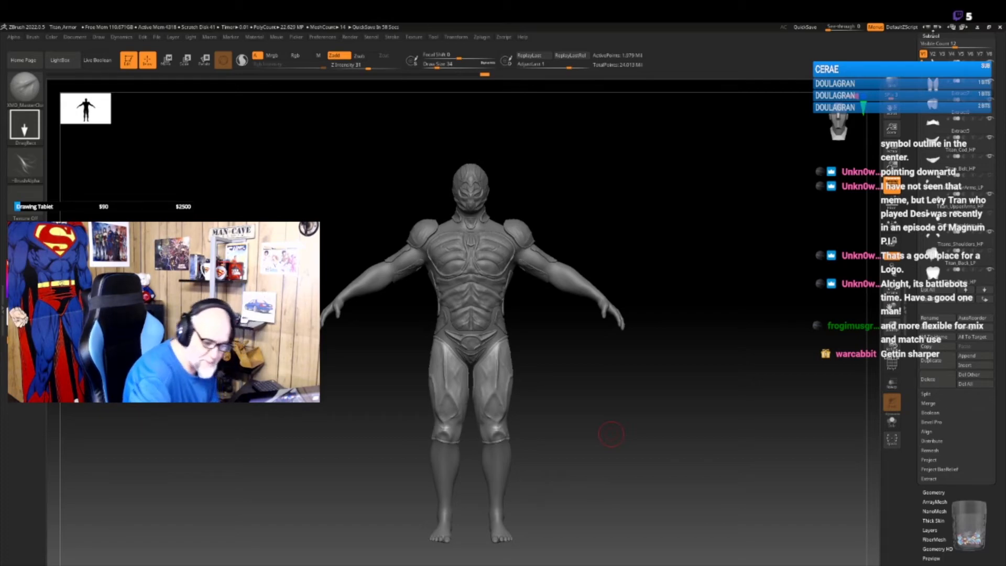
click(940, 69)
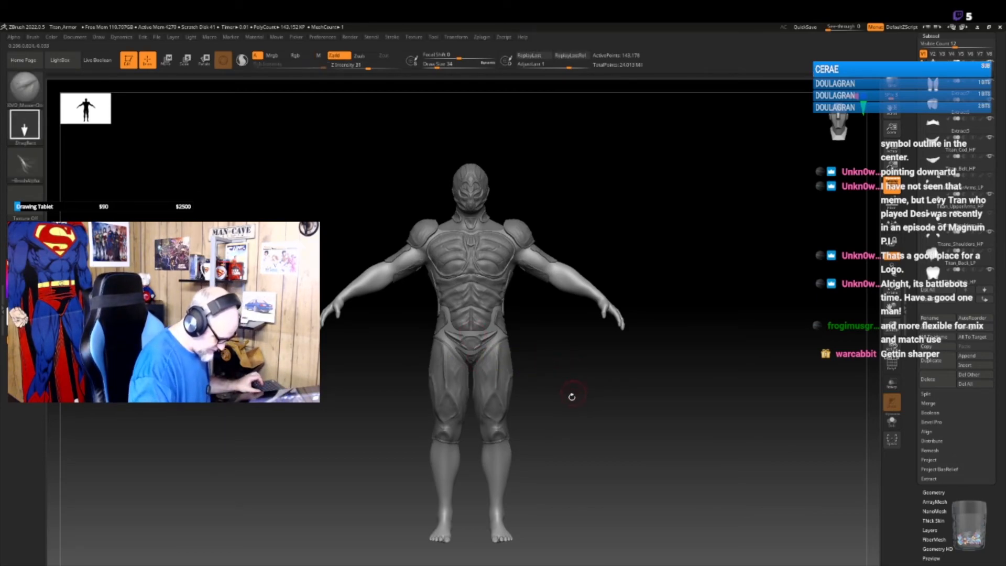
mouse_move(571, 405)
mouse_down()
mouse_move(573, 461)
mouse_move(607, 426)
mouse_move(532, 341)
mouse_up()
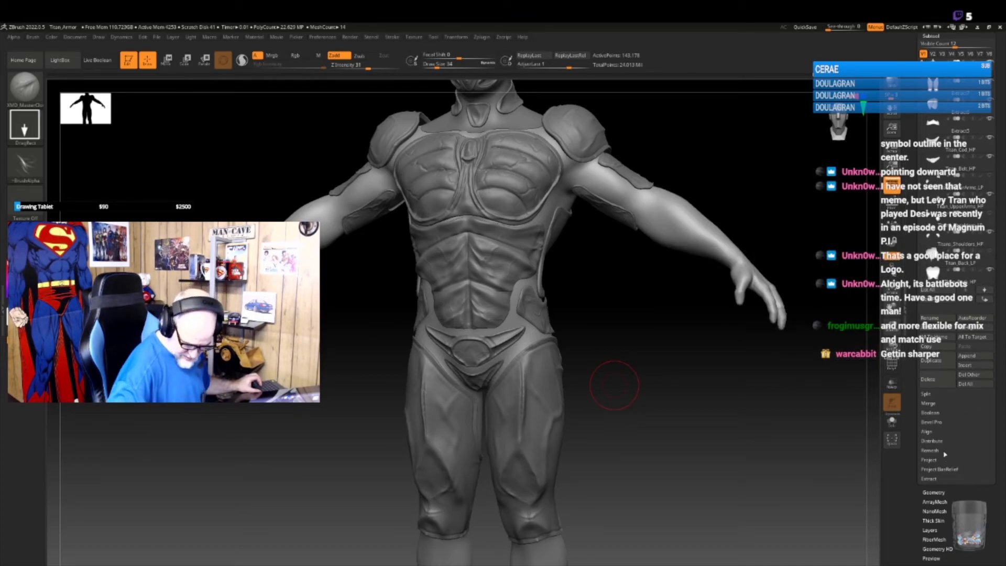
click(929, 360)
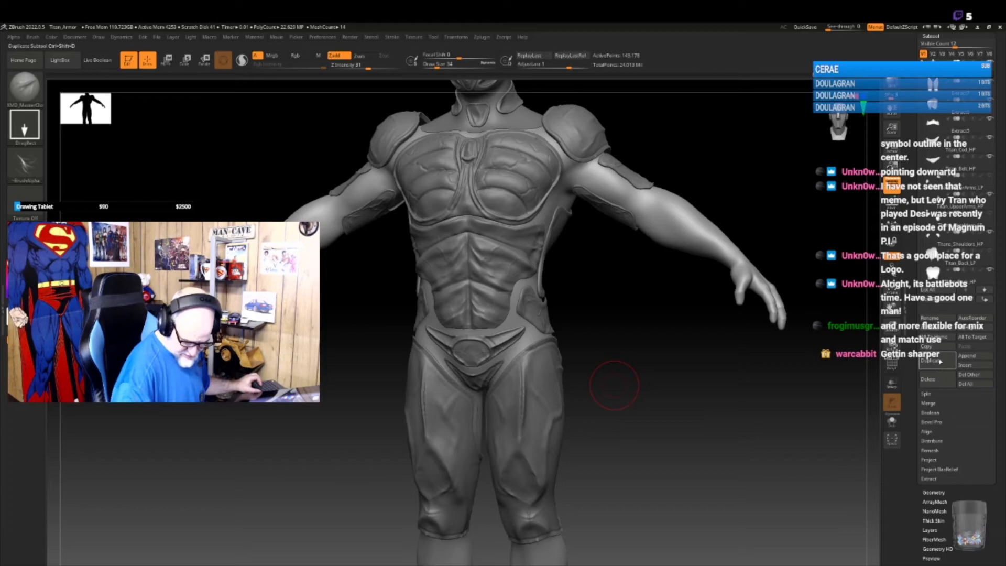
click(930, 318)
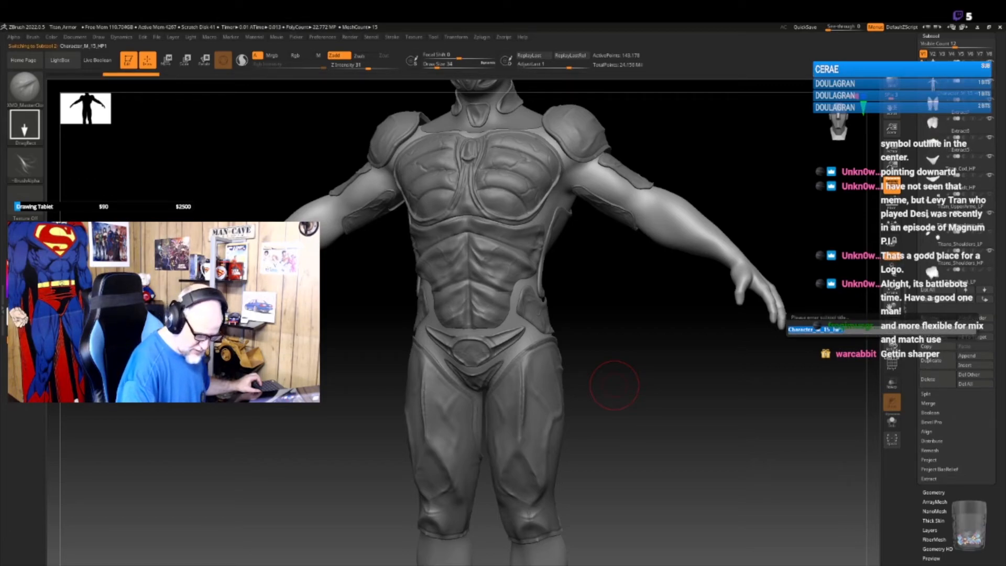
key(BackSpace)
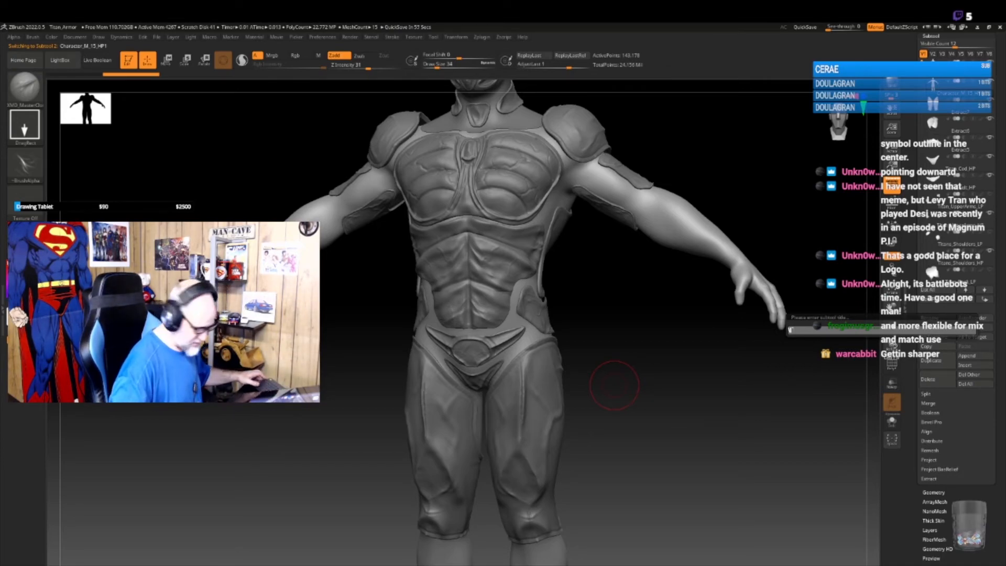
key(Return)
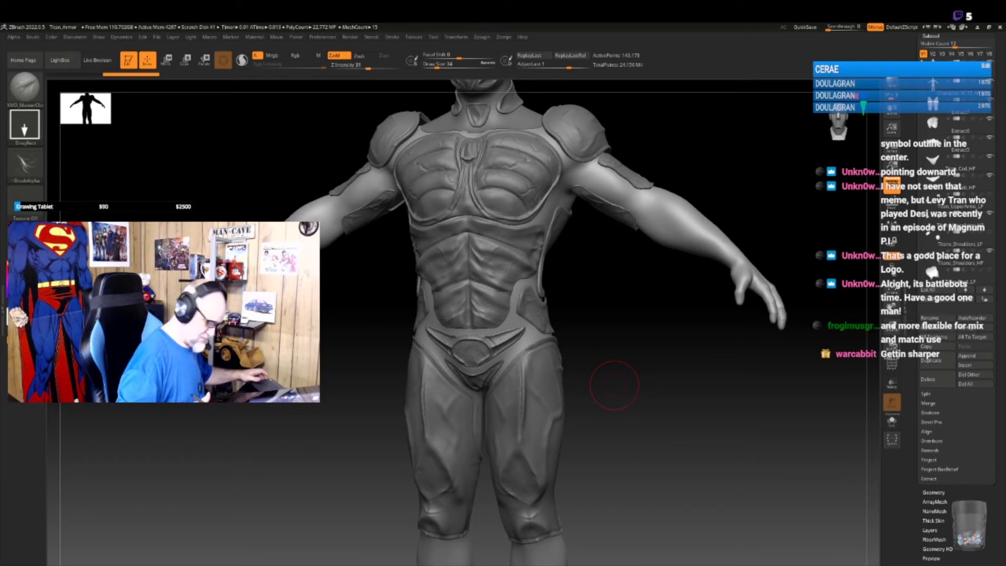
- Rename the original Character_M_15_HP body subtool as Character_M_15_LP
click(959, 70)
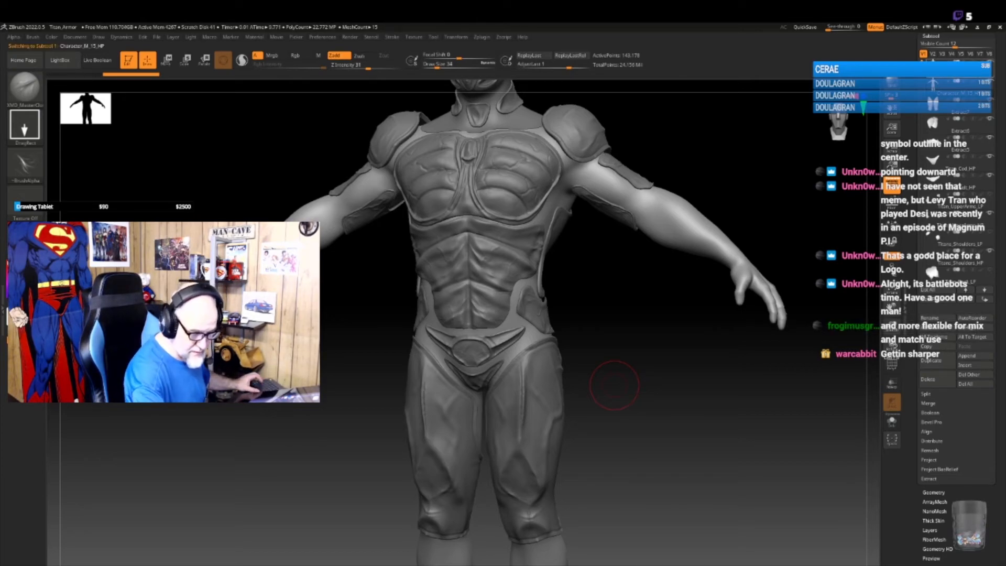
click(930, 317)
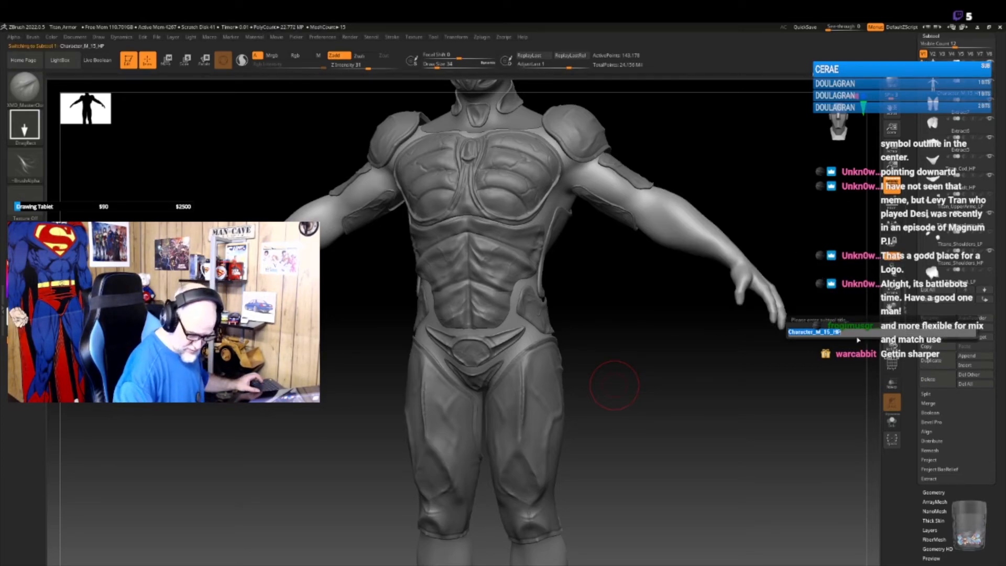
key(BackSpace)
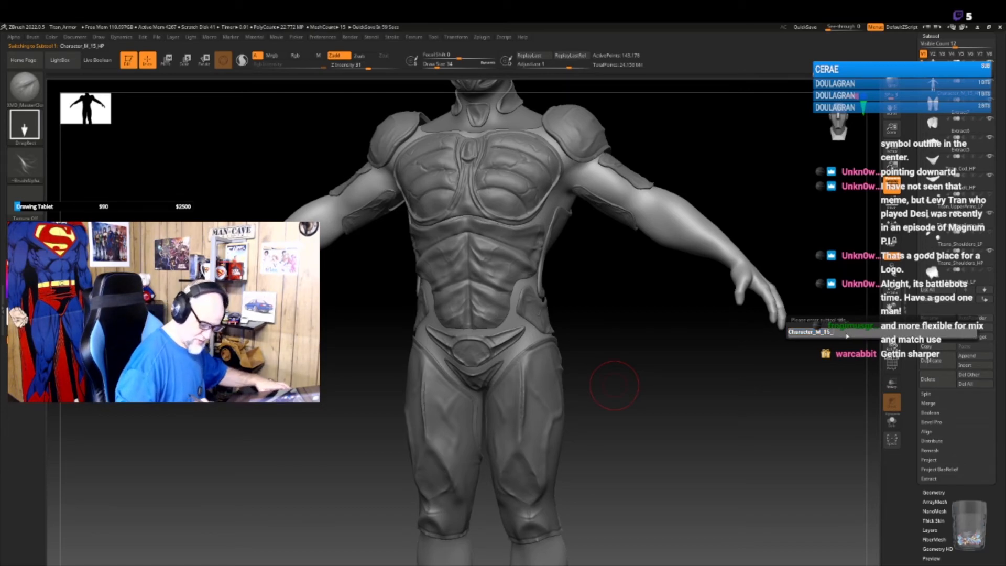
text(P)
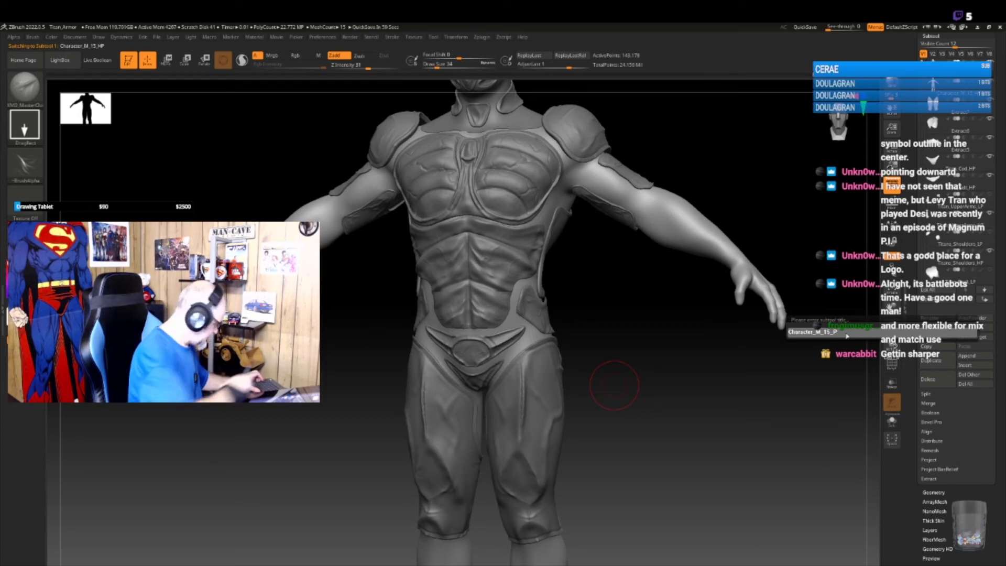
key(BackSpace)
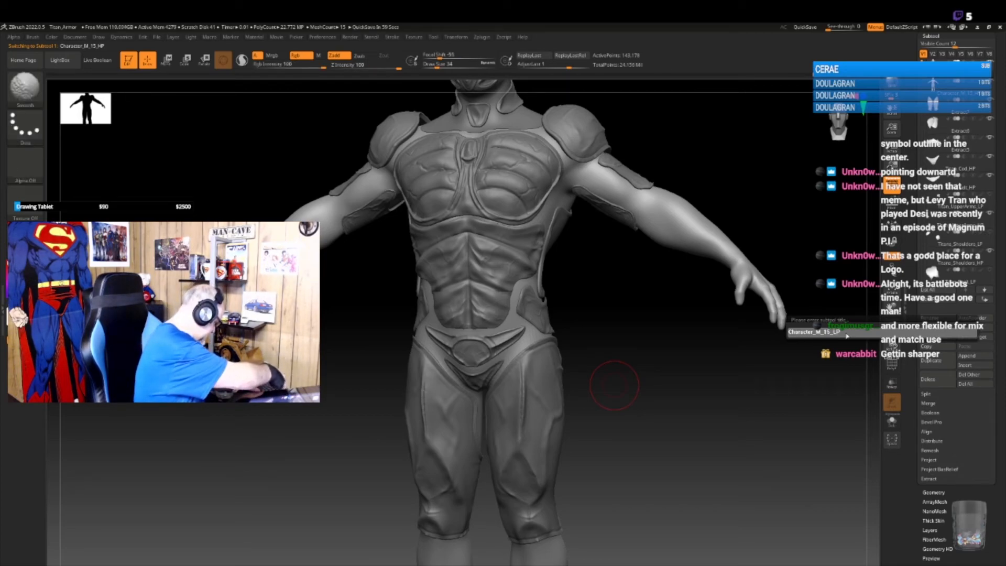
key(Return)
- Rename the duplicated body subtool as Character_M_15_HP
click(972, 96)
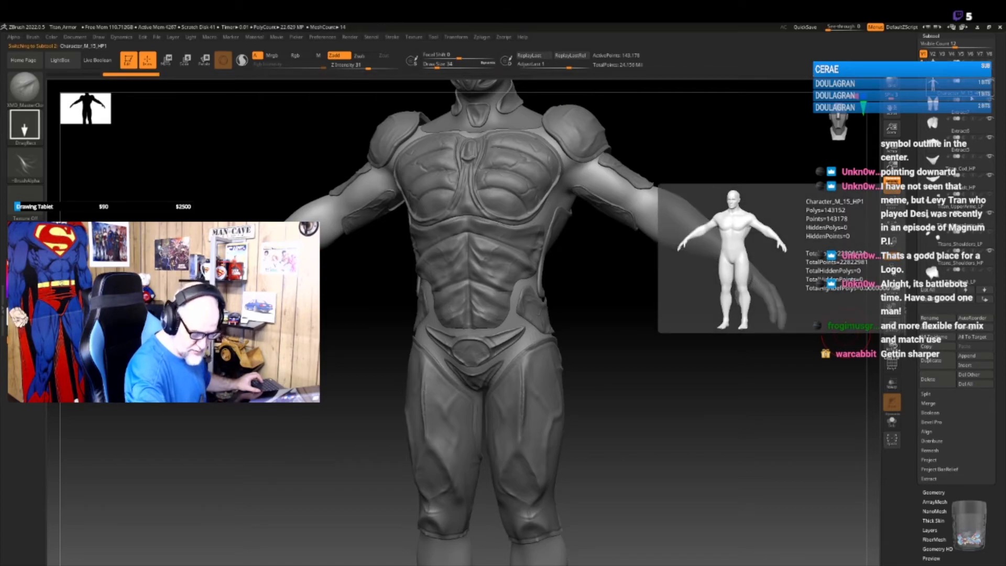
click(931, 318)
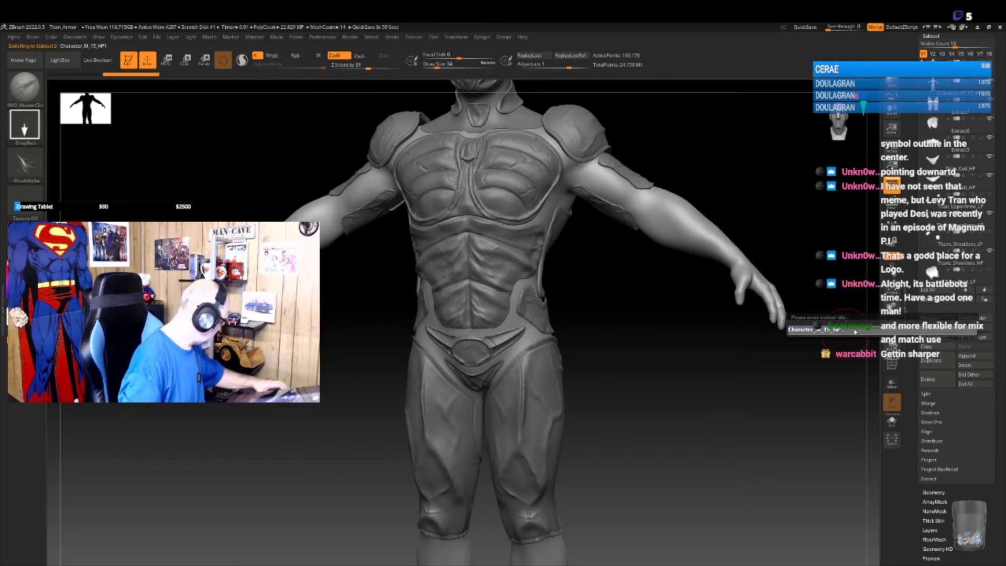
key(Return)
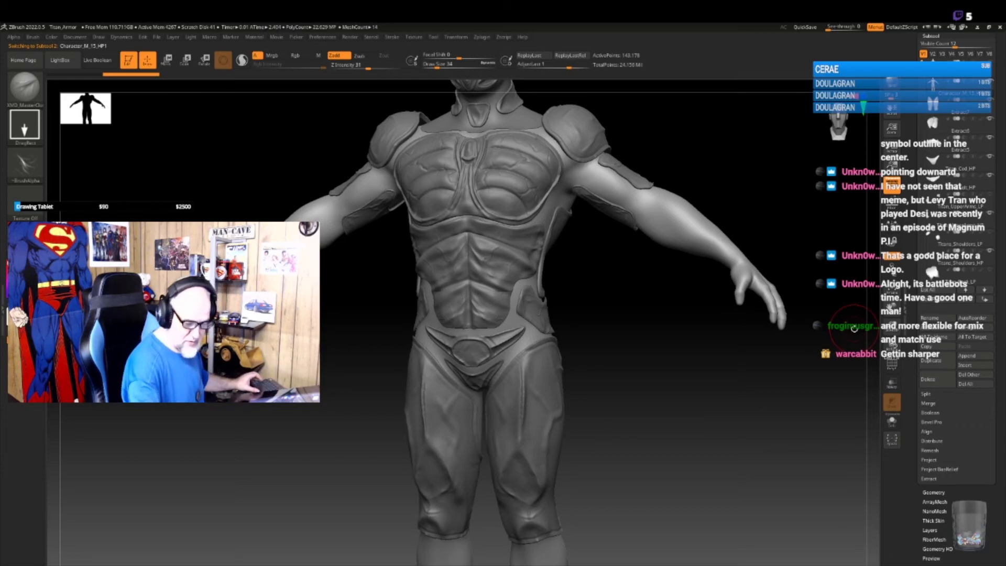
mouse_move(938, 194)
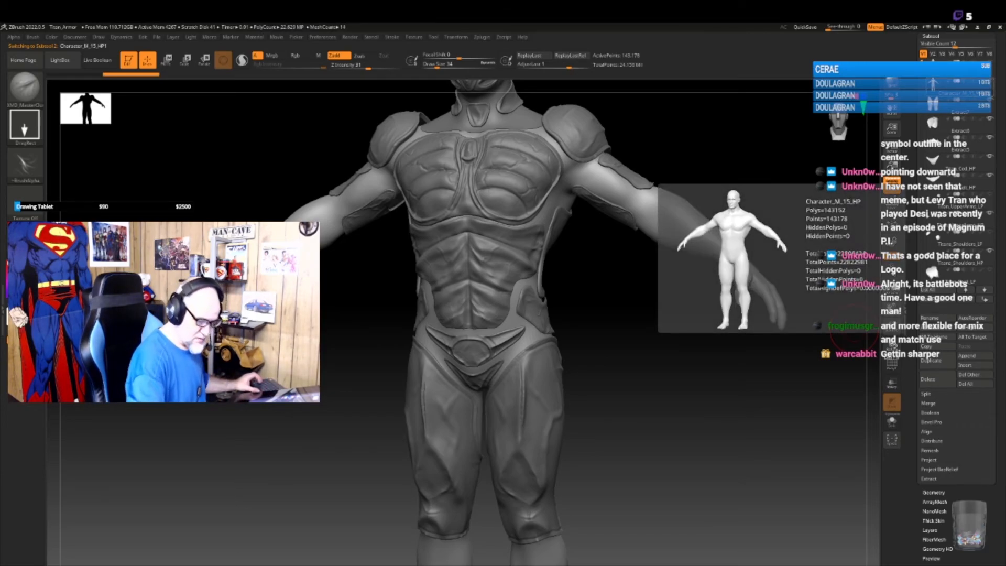
- Subdivide the geometry of the Character_M_15_HP body for fine sculpting
click(932, 37)
click(934, 46)
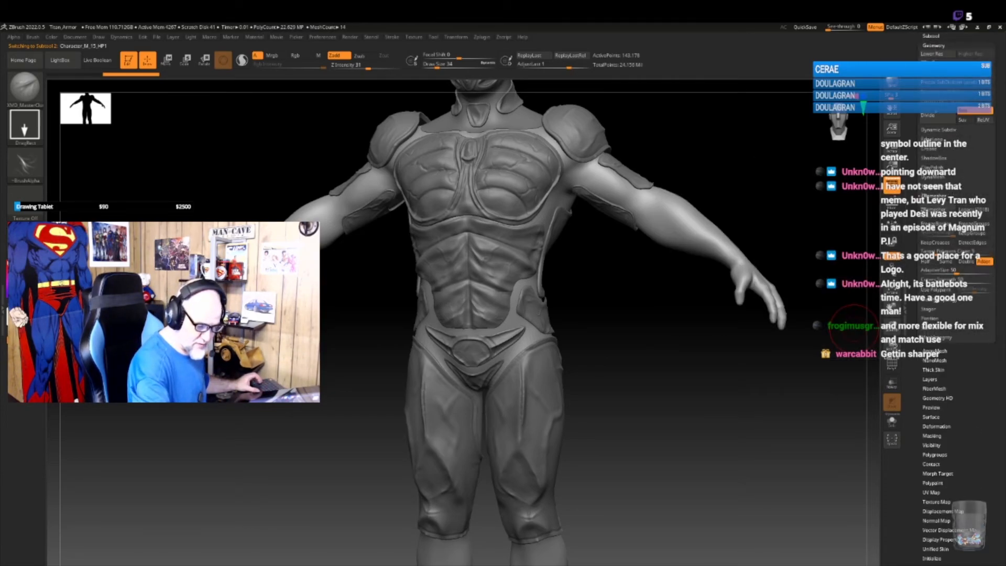
click(933, 116)
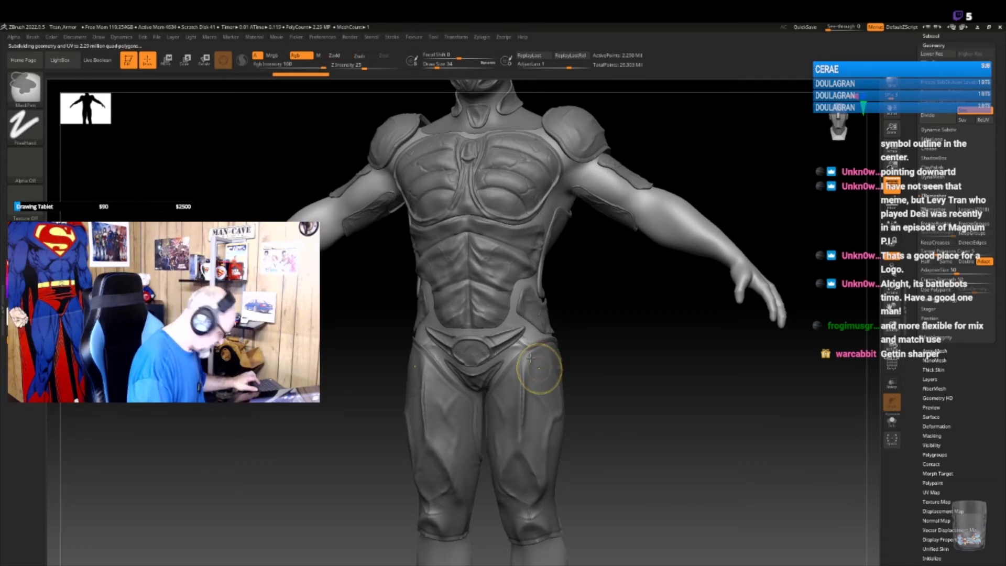
- Stamp fabric folds with the CP_SP_Denim brush at Z Intensity 65 on the exposed body around the waist and torso sides
key(b)
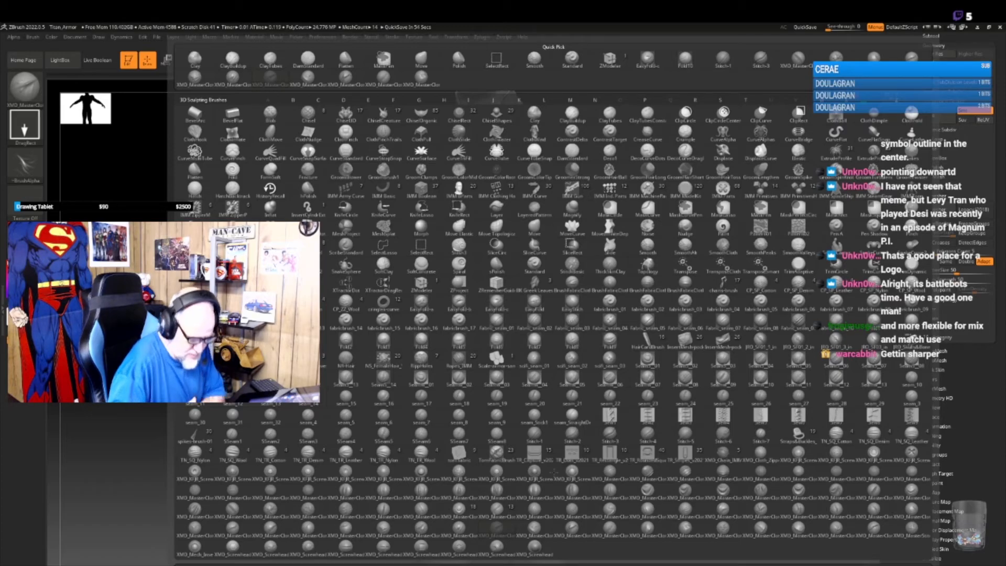
click(798, 283)
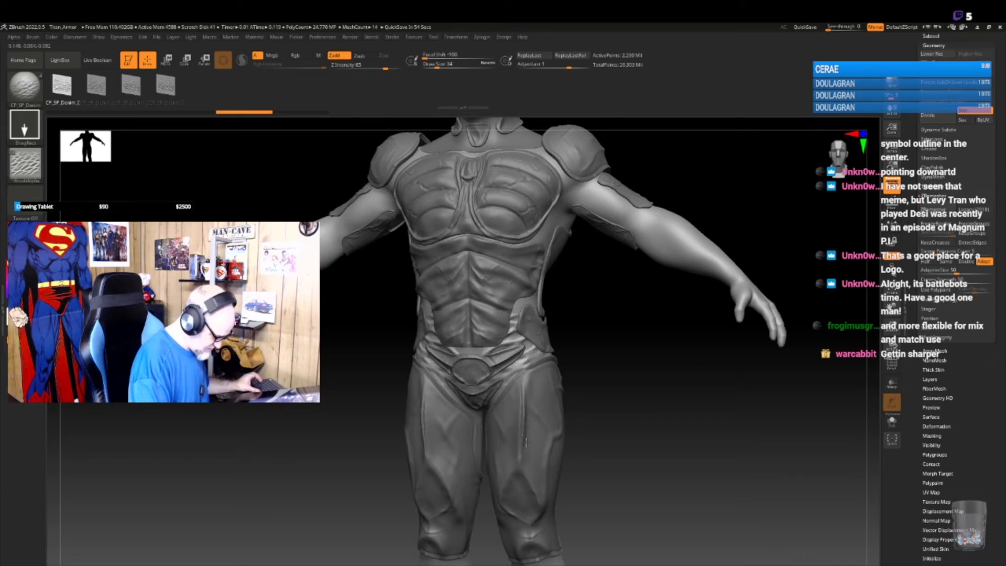
mouse_move(600, 357)
mouse_down()
mouse_move(591, 360)
mouse_move(613, 332)
mouse_move(568, 353)
mouse_up()
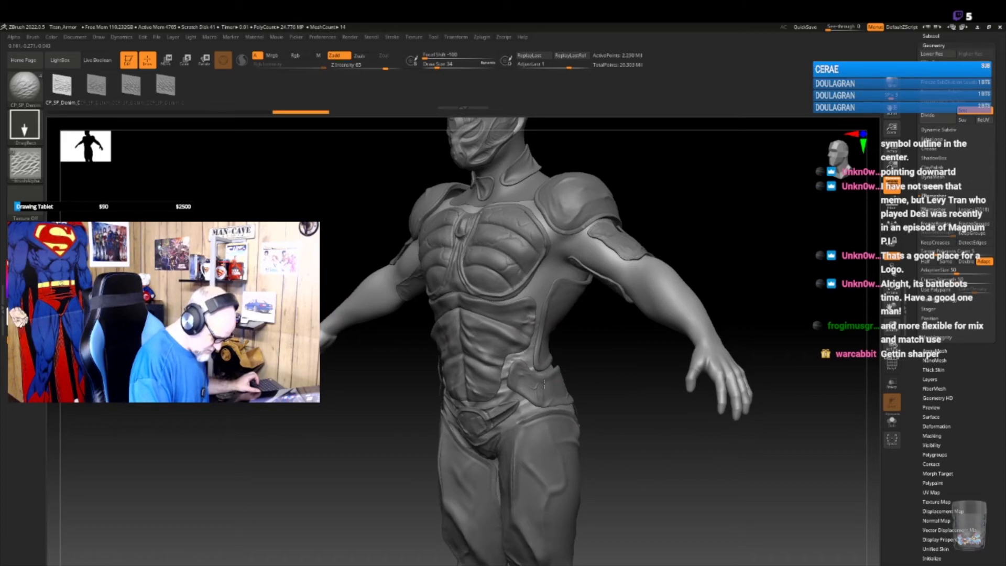
mouse_move(589, 337)
mouse_down()
mouse_move(544, 343)
mouse_move(516, 387)
mouse_up()
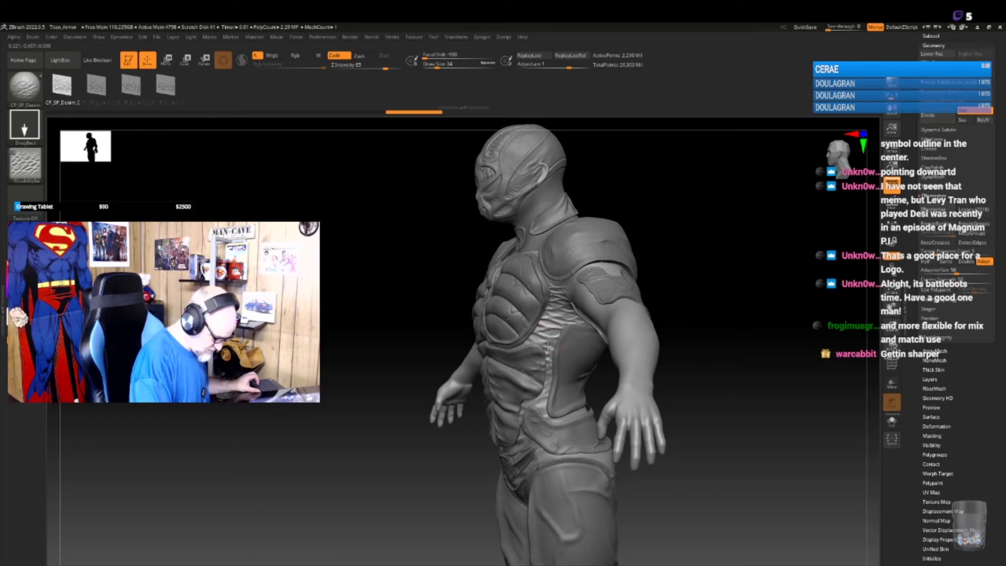
mouse_move(648, 312)
mouse_down()
mouse_move(686, 300)
mouse_move(591, 373)
mouse_move(571, 293)
mouse_up()
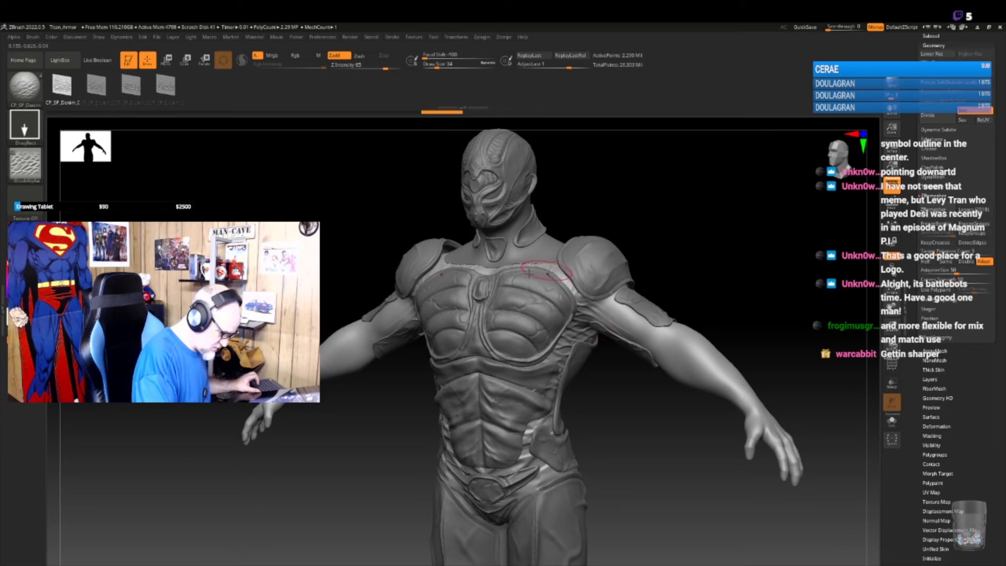
- Stamp CP_SP_Denim folds on the exposed body at the back of the waist and between the rear thigh panels
mouse_move(619, 391)
alt+mouse_down()
mouse_move(622, 367)
mouse_move(631, 398)
mouse_move(647, 396)
alt+mouse_up()
alt+drag(584, 406, 627, 384)
drag(452, 444, 465, 454)
key(ctrl+z)
mouse_move(550, 381)
mouse_down()
mouse_move(573, 425)
mouse_move(647, 393)
mouse_move(682, 404)
mouse_move(667, 398)
mouse_move(650, 356)
mouse_up()
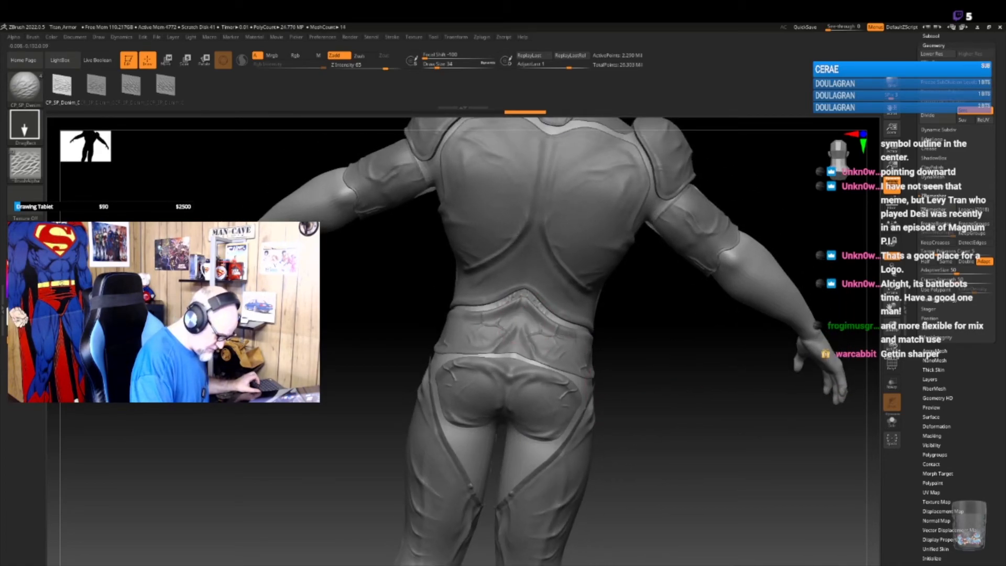
mouse_move(587, 336)
mouse_down()
mouse_move(598, 329)
mouse_move(578, 322)
mouse_up()
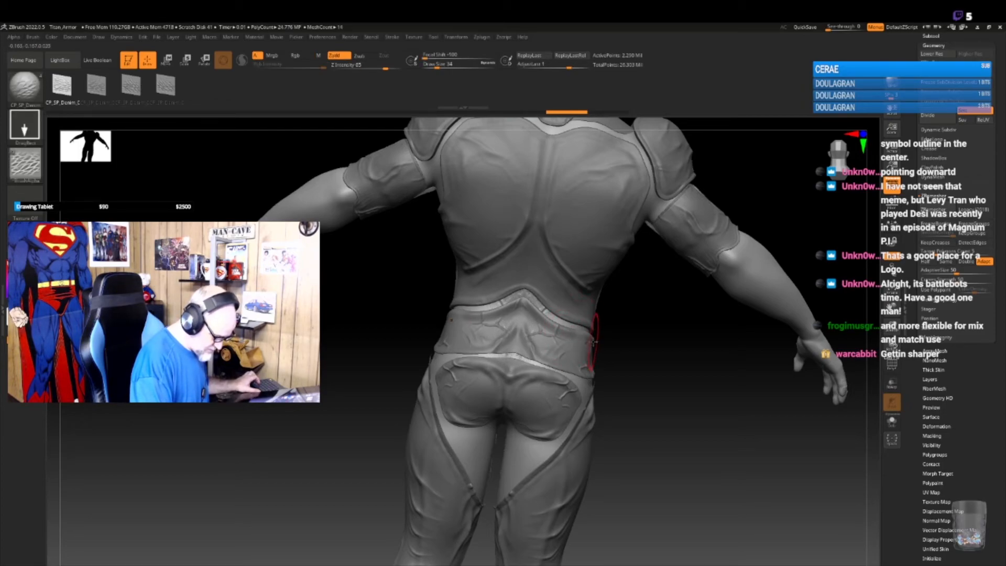
mouse_move(611, 361)
mouse_down()
mouse_move(658, 372)
mouse_move(637, 365)
mouse_move(640, 348)
mouse_move(619, 367)
mouse_move(524, 381)
mouse_up()
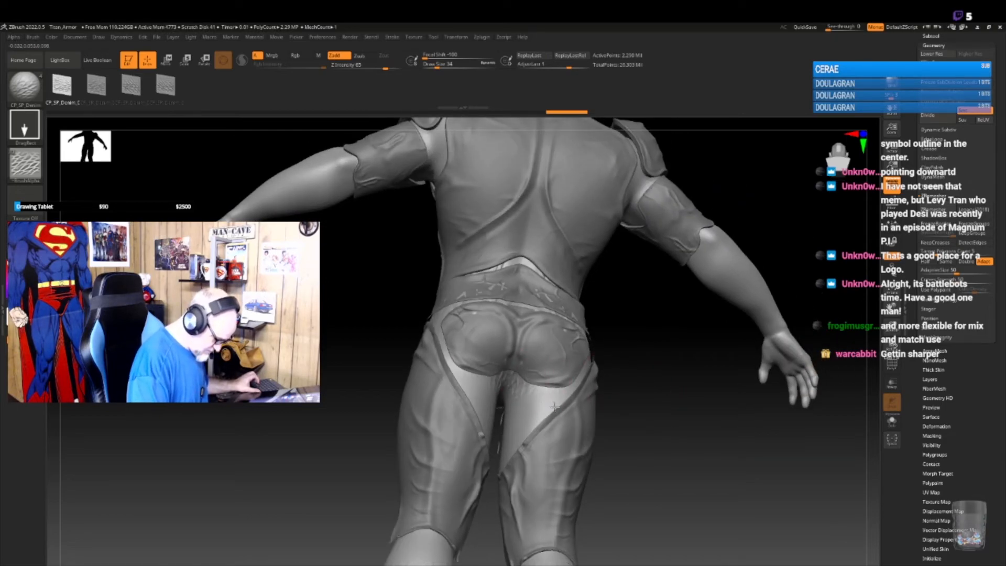
drag(559, 411, 641, 428)
drag(512, 441, 673, 409)
- Stamp CP_SP_Denim folds on the exposed upper arms and along the forearms
key(f)
drag(655, 353, 559, 340)
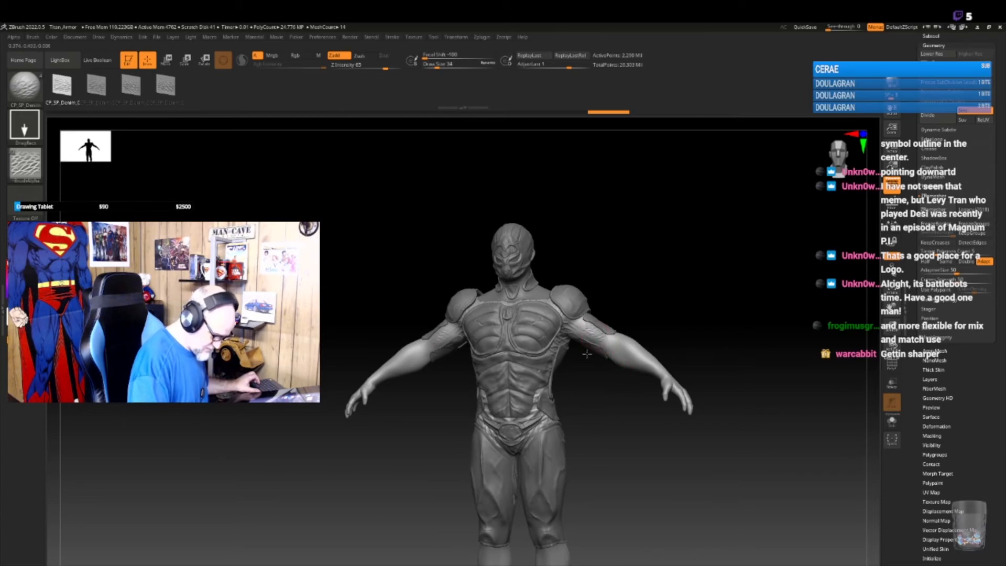
mouse_move(631, 356)
mouse_down()
mouse_move(630, 375)
mouse_move(610, 399)
mouse_move(678, 420)
mouse_move(573, 420)
mouse_up()
drag(574, 386, 577, 381)
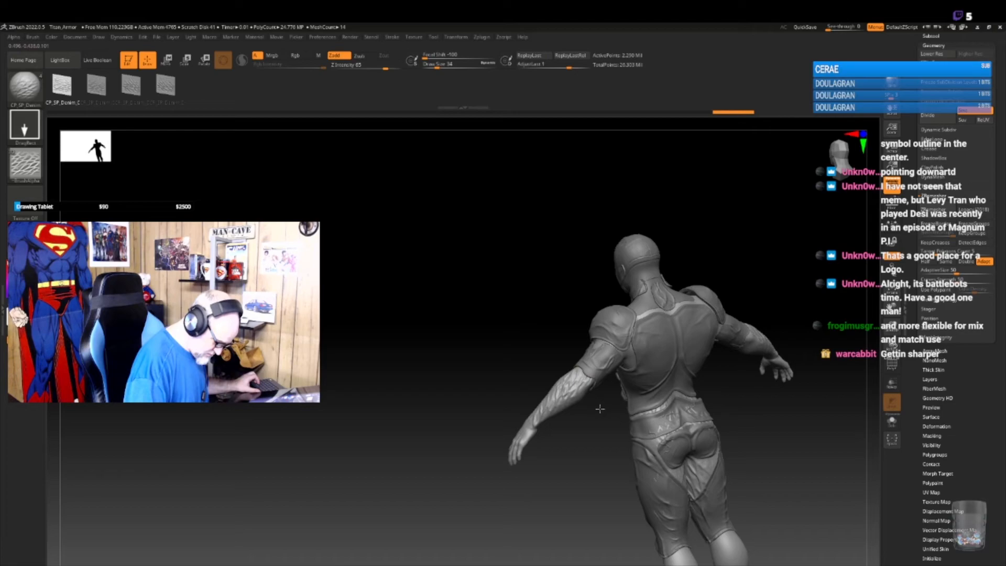
mouse_move(599, 409)
mouse_down()
mouse_move(585, 430)
mouse_move(620, 408)
mouse_up()
mouse_move(719, 404)
mouse_down()
mouse_move(689, 427)
mouse_move(714, 362)
mouse_up()
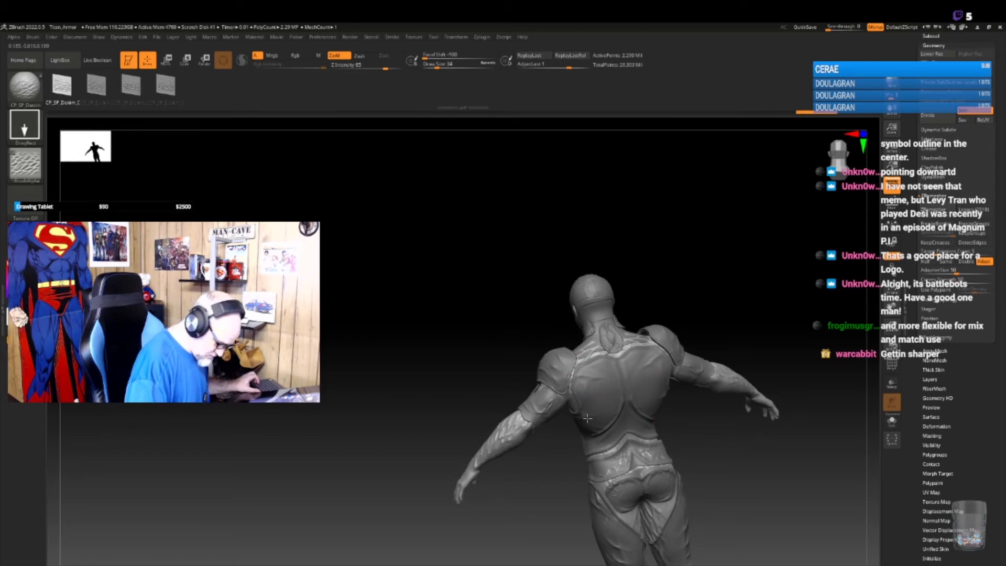
- Stamp CP_SP_Denim folds over the shins and calves, from below the knee panels to the ankles
mouse_move(580, 409)
mouse_down()
mouse_move(725, 449)
mouse_move(662, 397)
mouse_move(679, 407)
mouse_move(707, 395)
mouse_move(580, 445)
mouse_move(615, 434)
mouse_move(542, 436)
mouse_up()
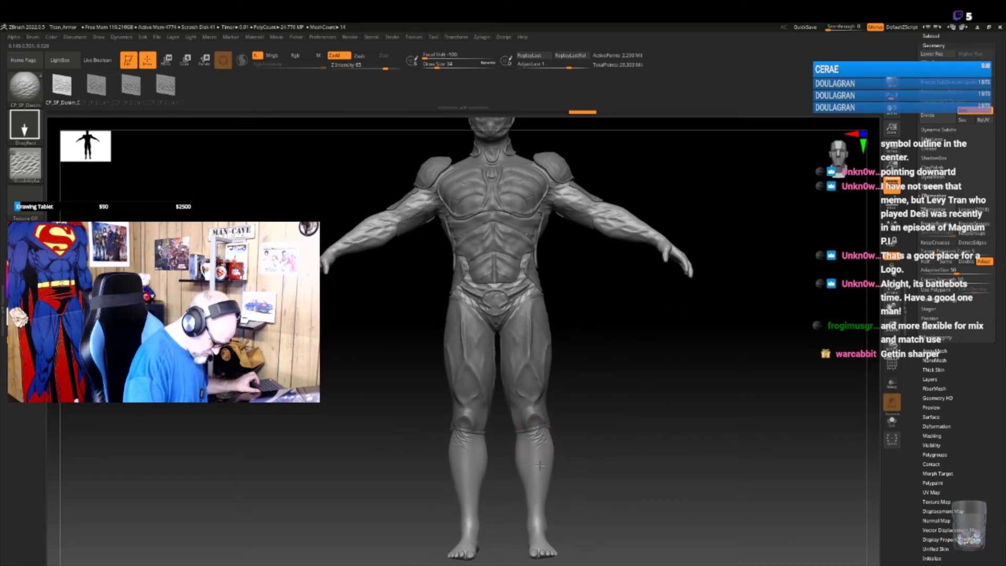
mouse_move(540, 490)
mouse_down()
mouse_move(539, 462)
mouse_move(537, 485)
mouse_move(633, 461)
mouse_move(545, 446)
mouse_up()
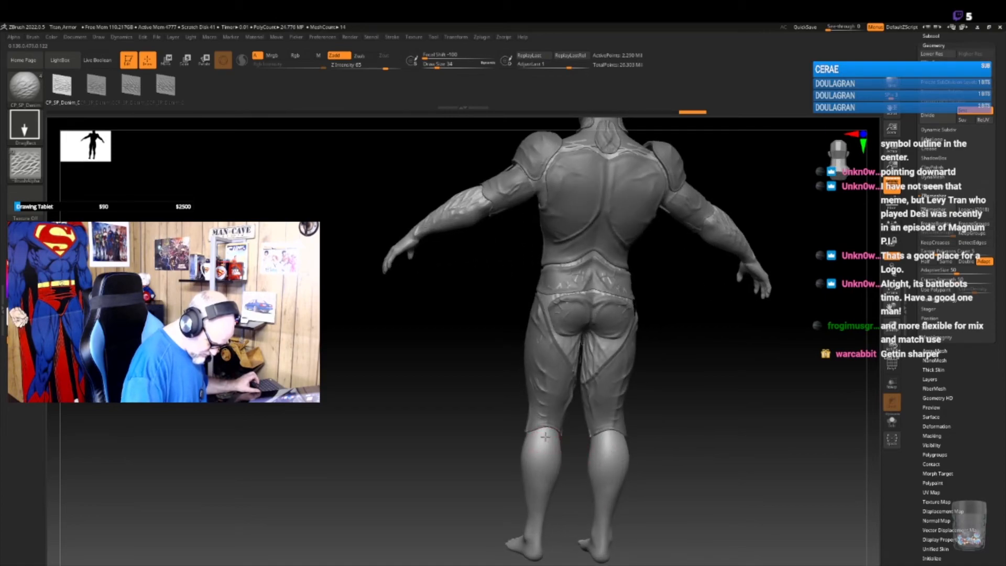
mouse_move(540, 486)
mouse_down()
mouse_move(548, 470)
mouse_move(540, 487)
mouse_up()
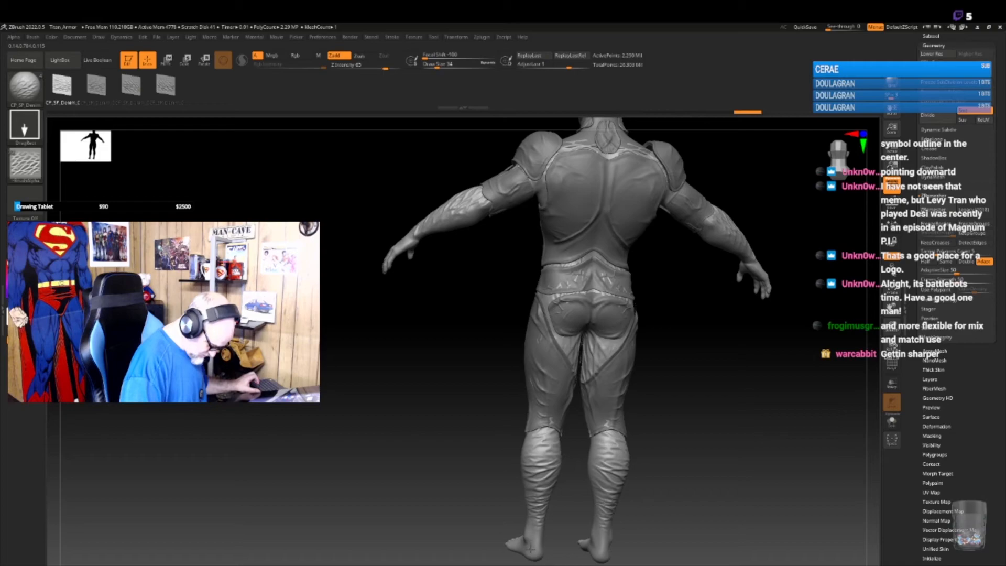
mouse_move(608, 504)
alt+mouse_down()
mouse_move(638, 441)
mouse_move(627, 458)
mouse_move(652, 451)
mouse_move(562, 463)
mouse_move(639, 440)
mouse_move(627, 440)
mouse_move(608, 449)
mouse_move(679, 442)
mouse_move(618, 459)
alt+mouse_up()
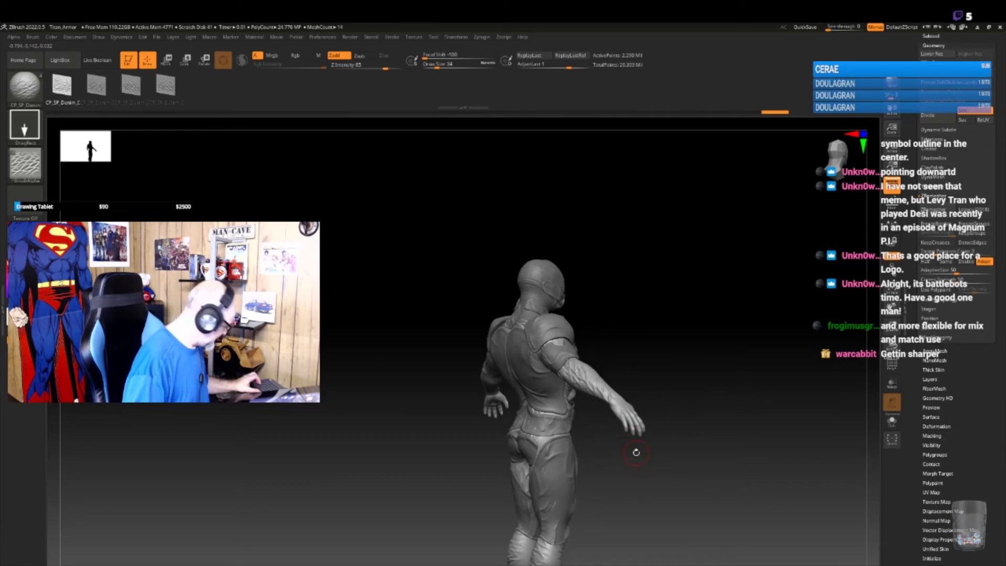
- Stamp softer folds on the back of the lower legs with the CP_SP_Cotton brush at Z Intensity 19
key(b)
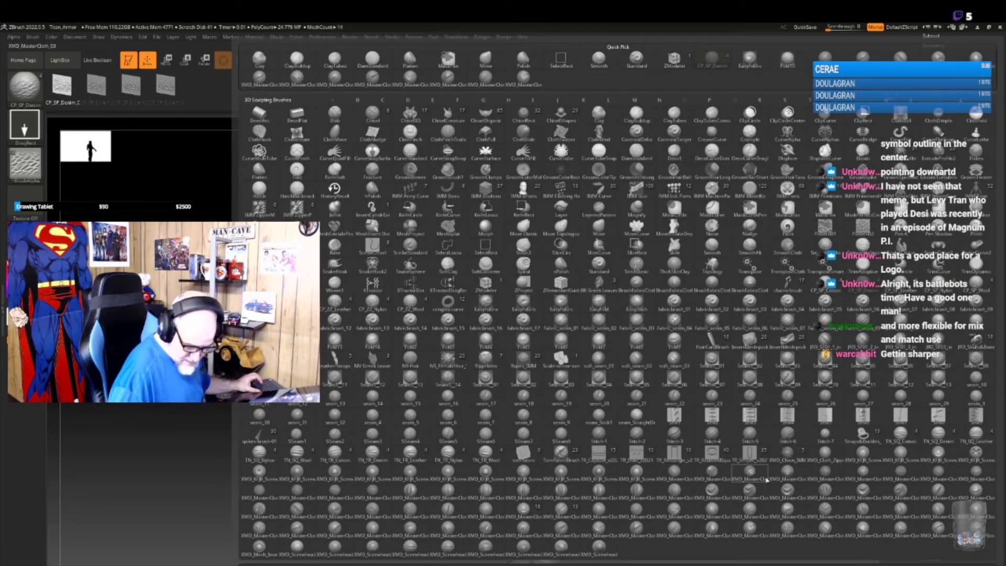
click(901, 436)
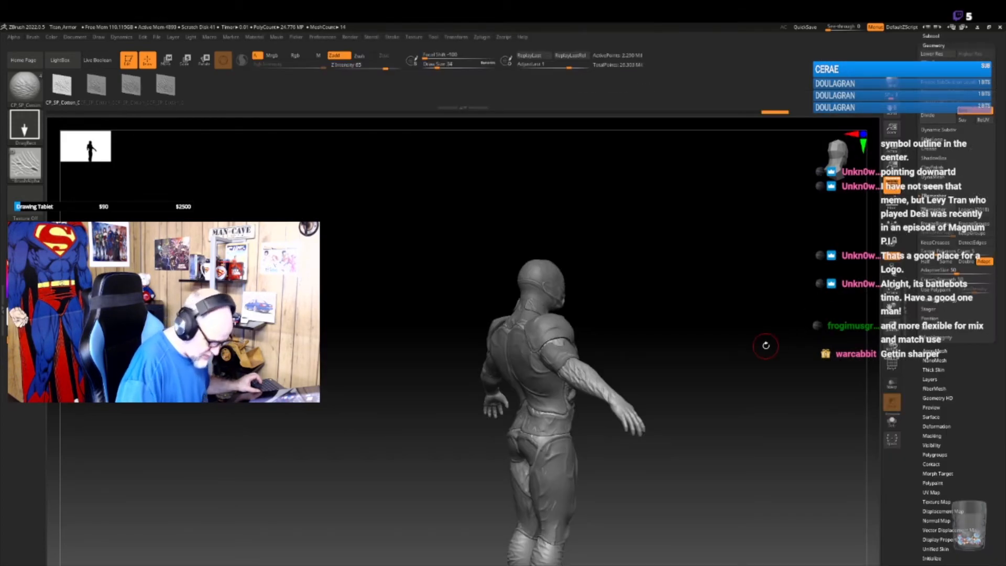
key(space)
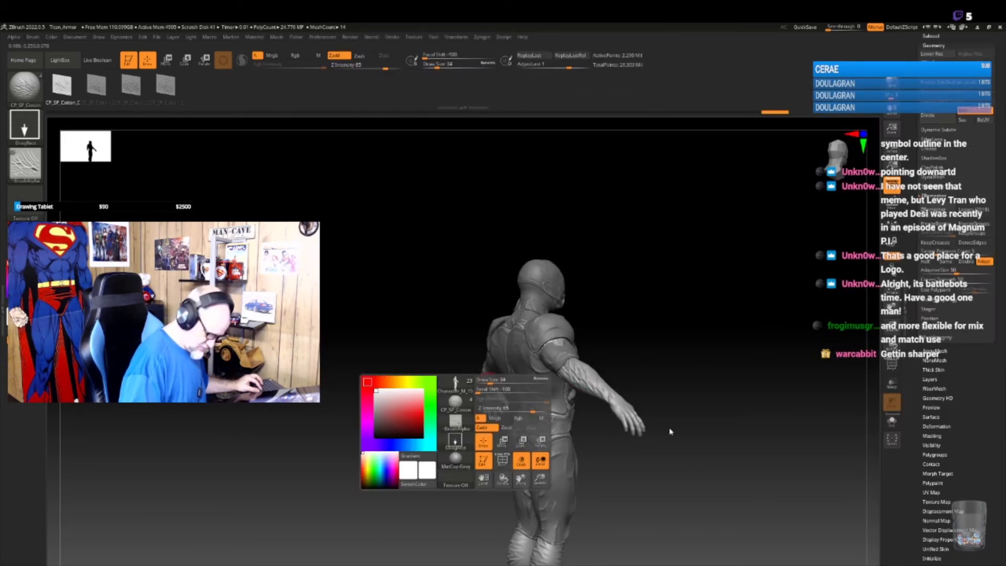
drag(524, 409, 491, 409)
mouse_move(619, 459)
mouse_down()
mouse_move(650, 455)
mouse_move(634, 378)
mouse_up()
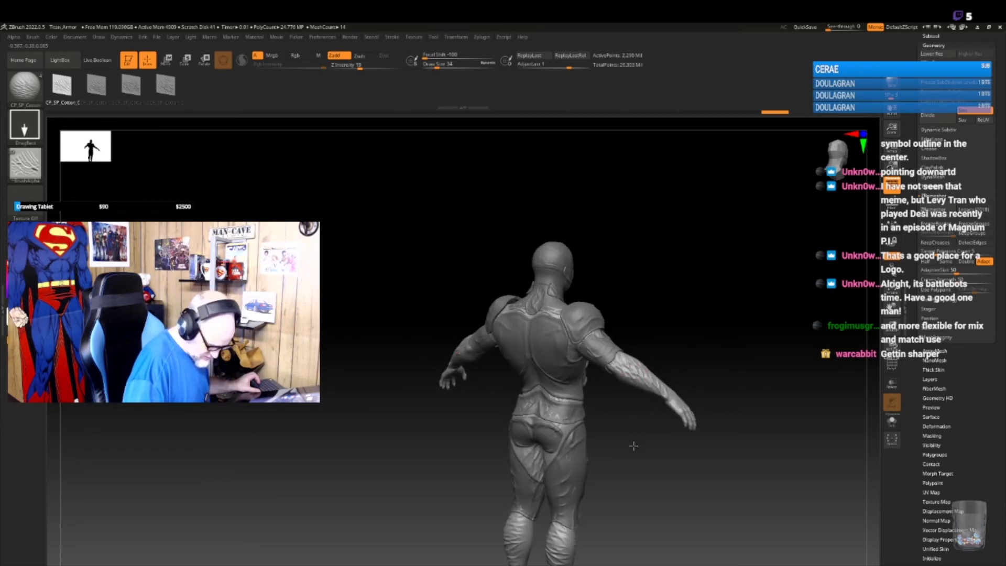
mouse_move(647, 504)
mouse_down()
mouse_move(665, 483)
mouse_move(621, 408)
mouse_move(611, 470)
mouse_up()
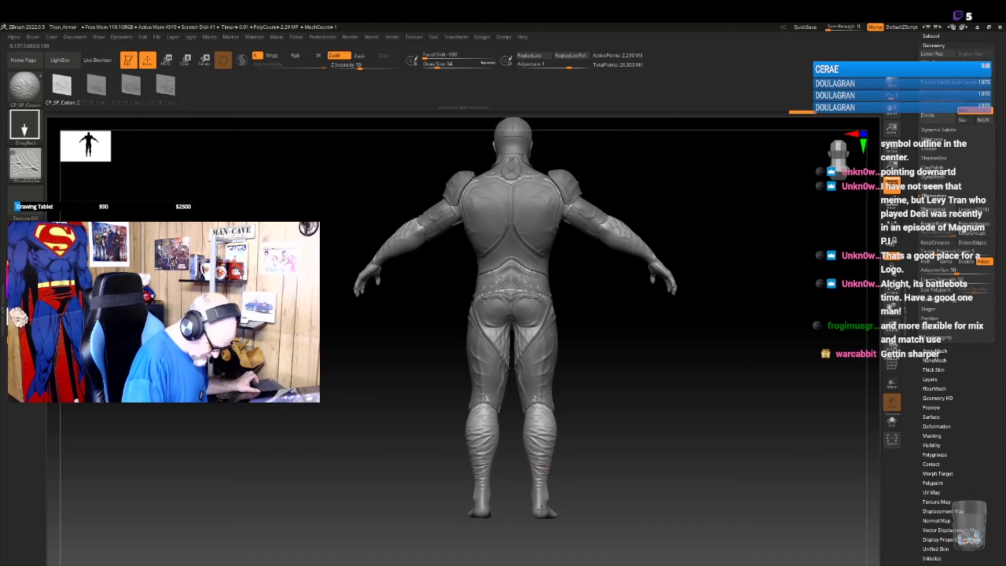
- Add further CP_SP_Cotton folds to the exposed suit areas around the arms and hips
mouse_move(545, 498)
mouse_down()
mouse_move(526, 406)
mouse_move(575, 411)
mouse_move(561, 422)
mouse_move(532, 408)
mouse_move(637, 413)
mouse_up()
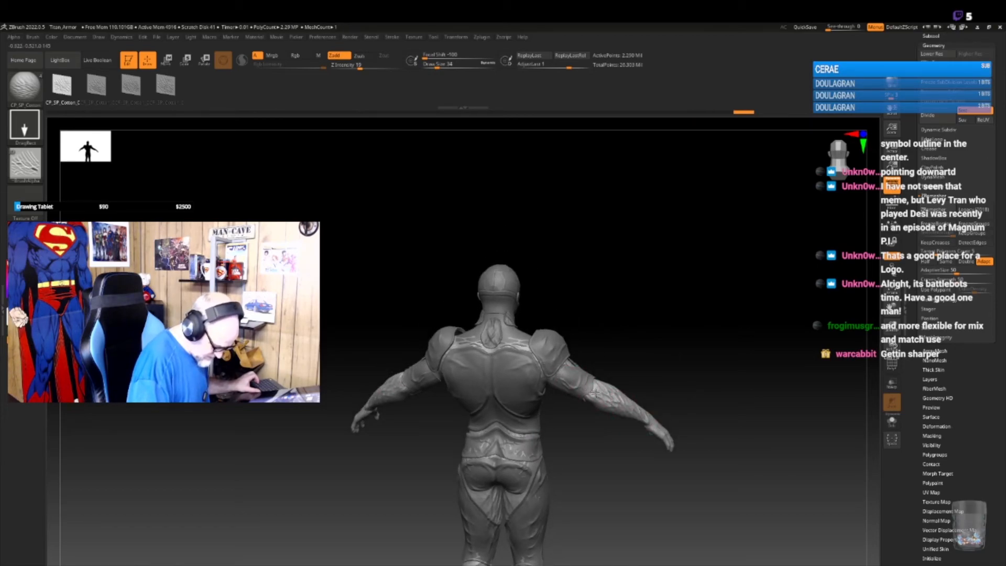
drag(657, 350, 611, 342)
alt+drag(632, 456, 624, 447)
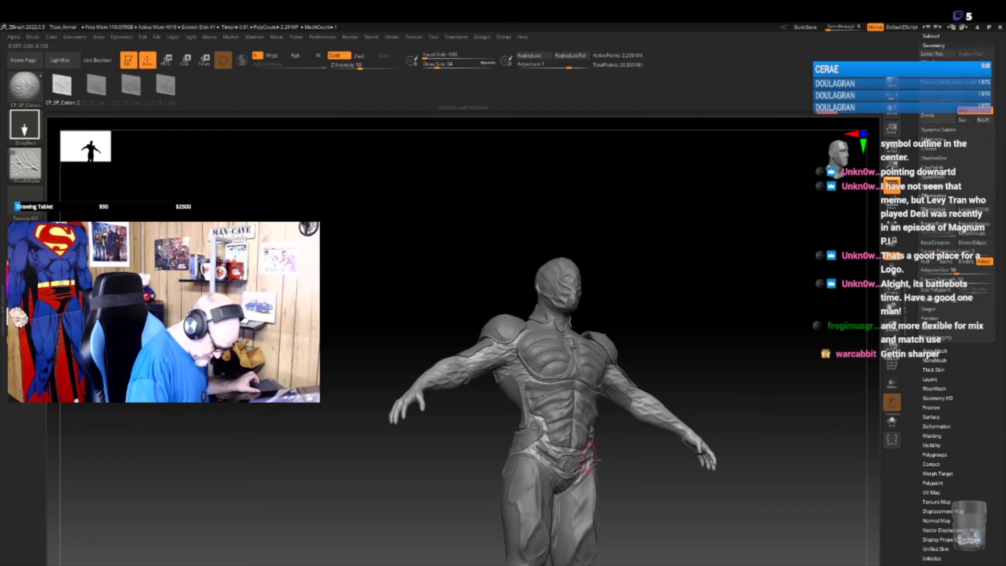
drag(627, 468, 604, 475)
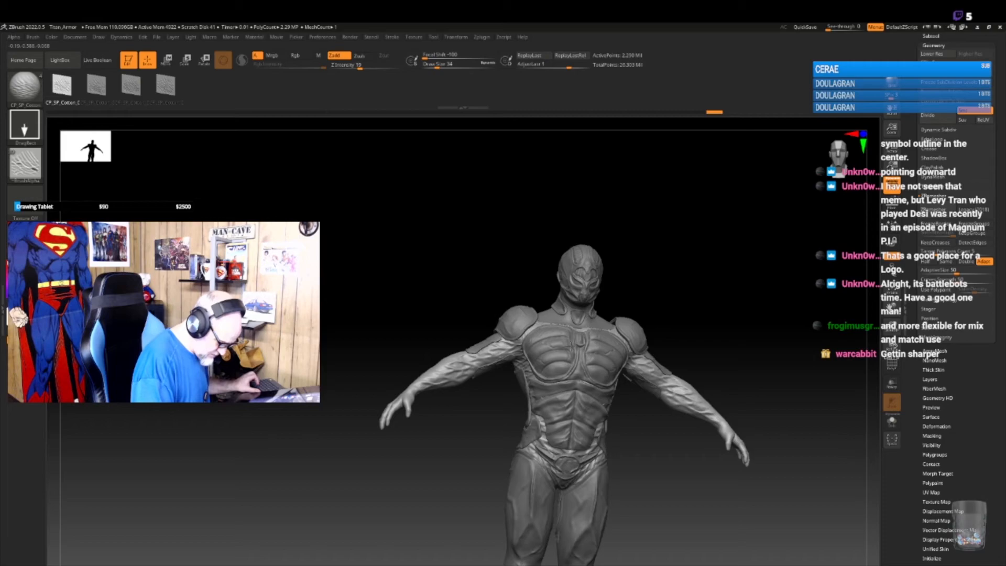
mouse_move(665, 461)
mouse_down()
mouse_move(649, 427)
mouse_move(623, 439)
mouse_move(634, 466)
mouse_move(632, 437)
mouse_move(609, 449)
mouse_move(625, 441)
mouse_up()
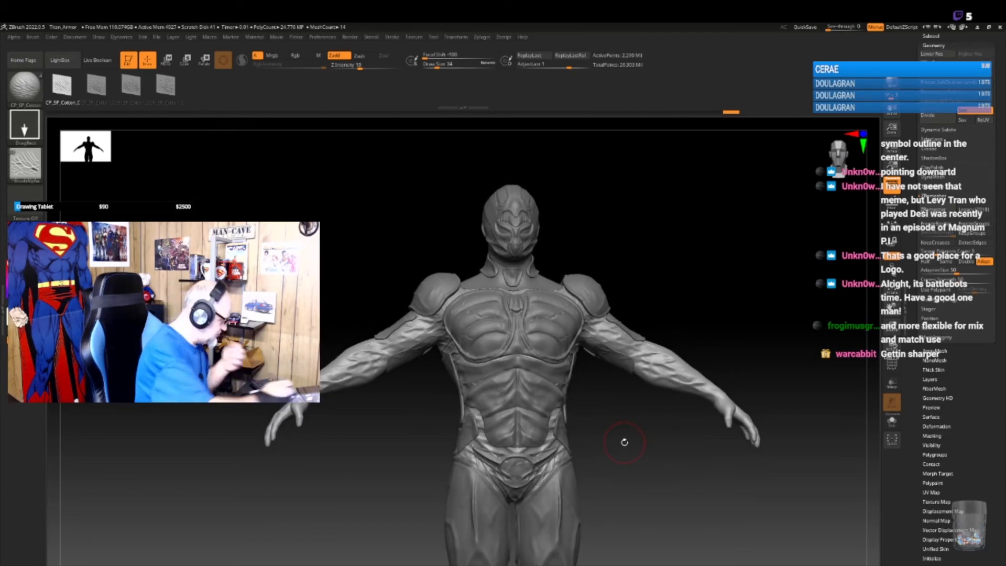
- Stamp gathered folds along the upper arms and forearms with the TN_SQ_Cotton brush at Z Intensity 65
click(32, 165)
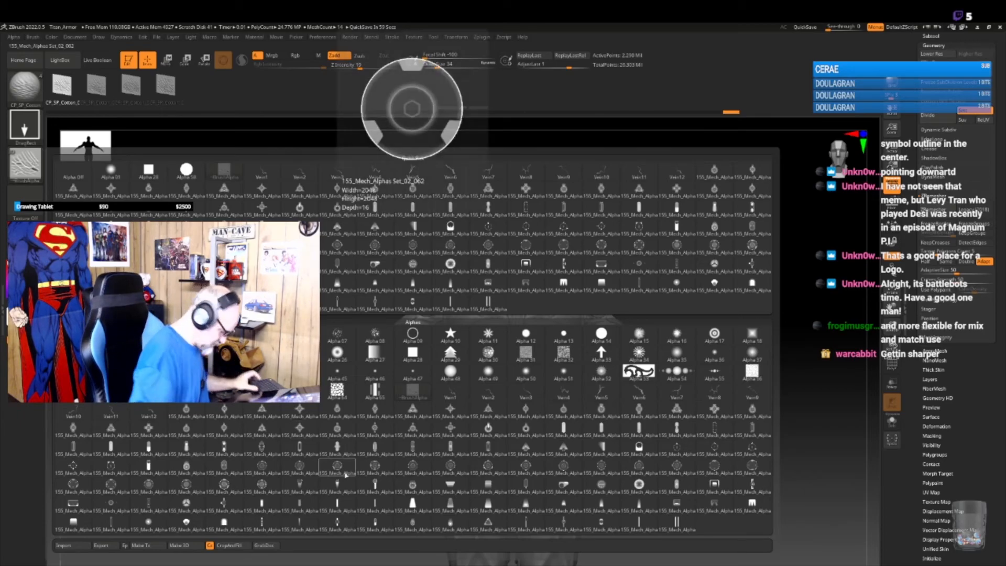
key(b)
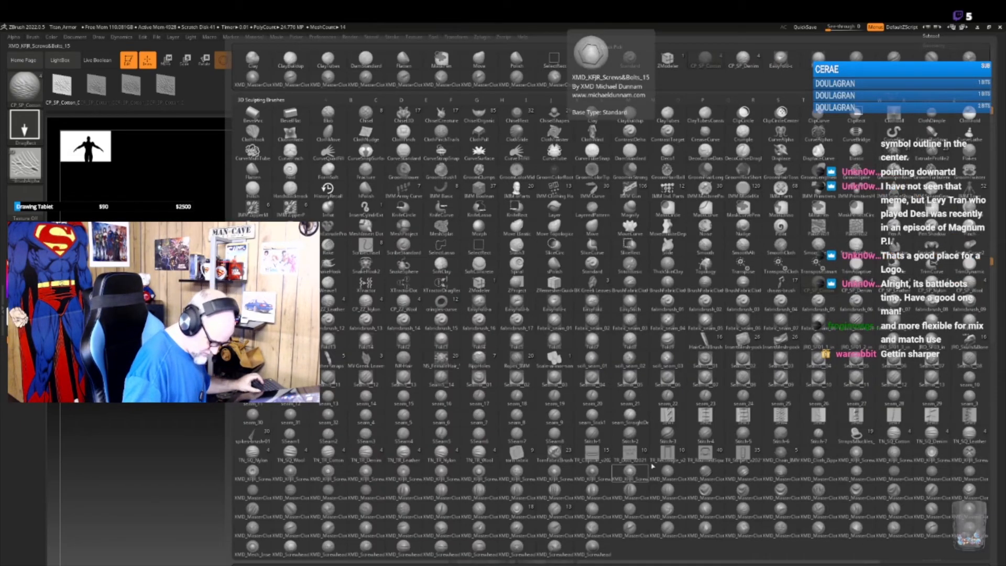
click(751, 401)
drag(631, 355, 594, 324)
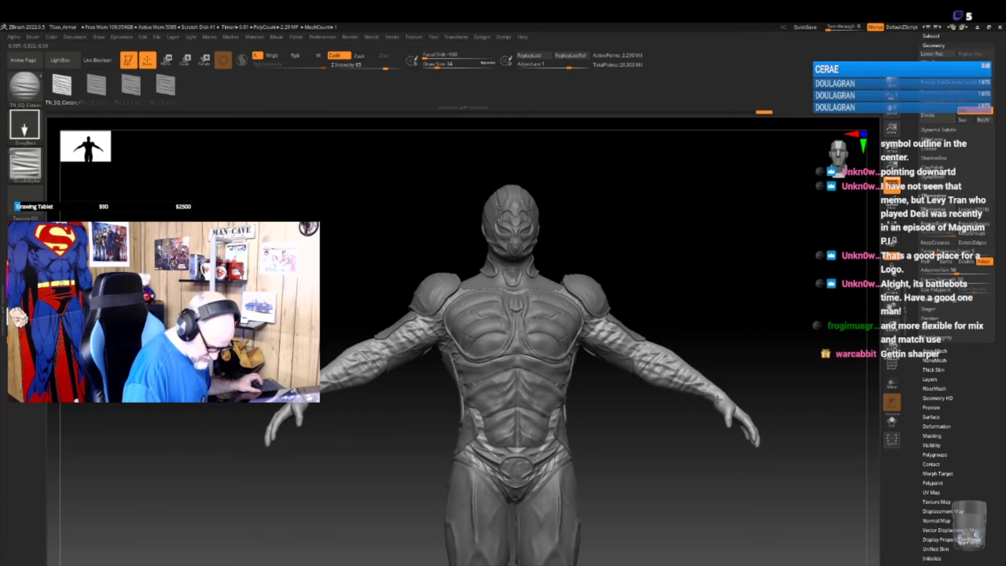
mouse_move(752, 334)
mouse_down()
mouse_move(771, 348)
mouse_move(686, 425)
mouse_move(695, 432)
mouse_up()
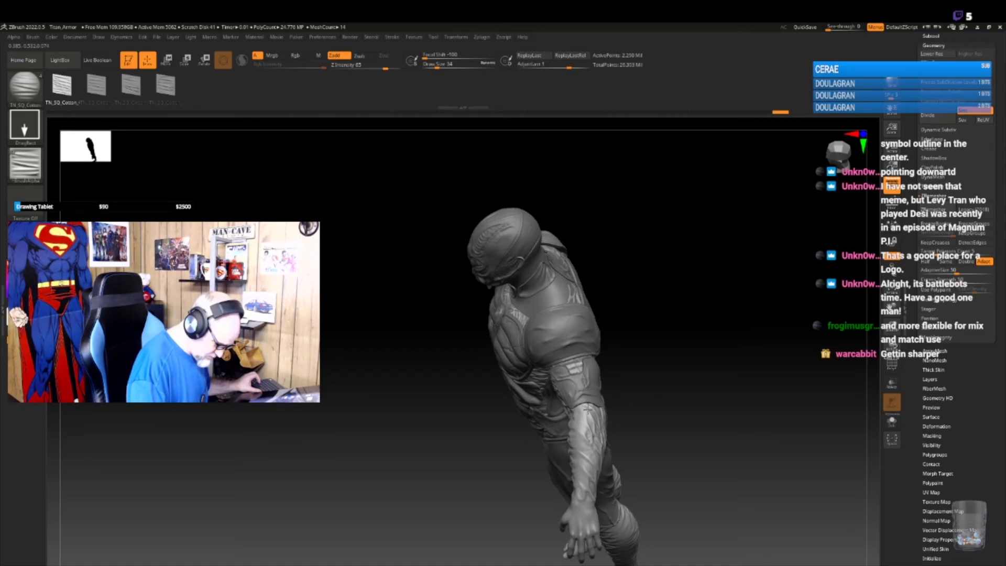
drag(588, 460, 586, 504)
drag(665, 438, 639, 397)
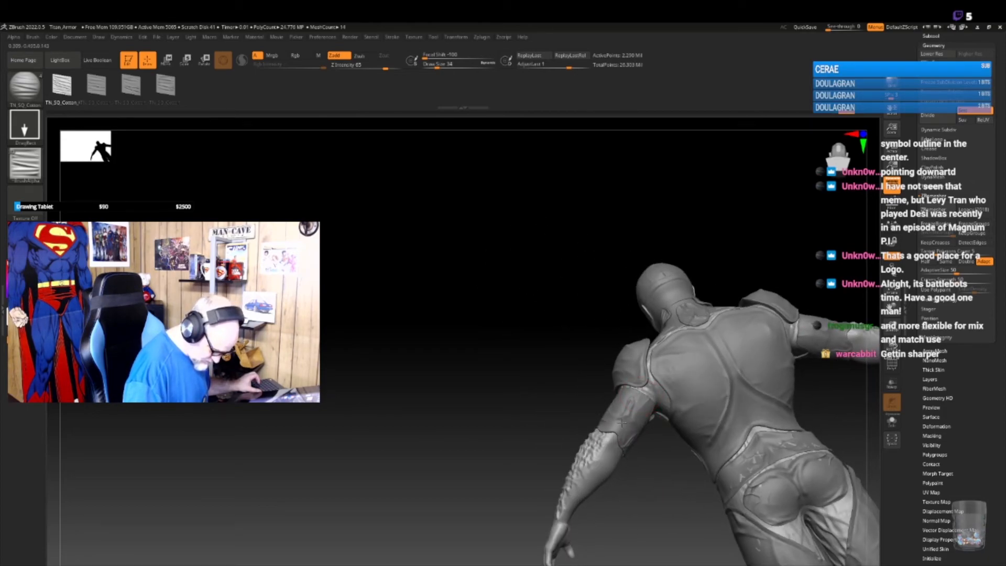
- Stamp further TN_SQ_Cotton folds down the forearms to the wrists
drag(609, 449, 592, 473)
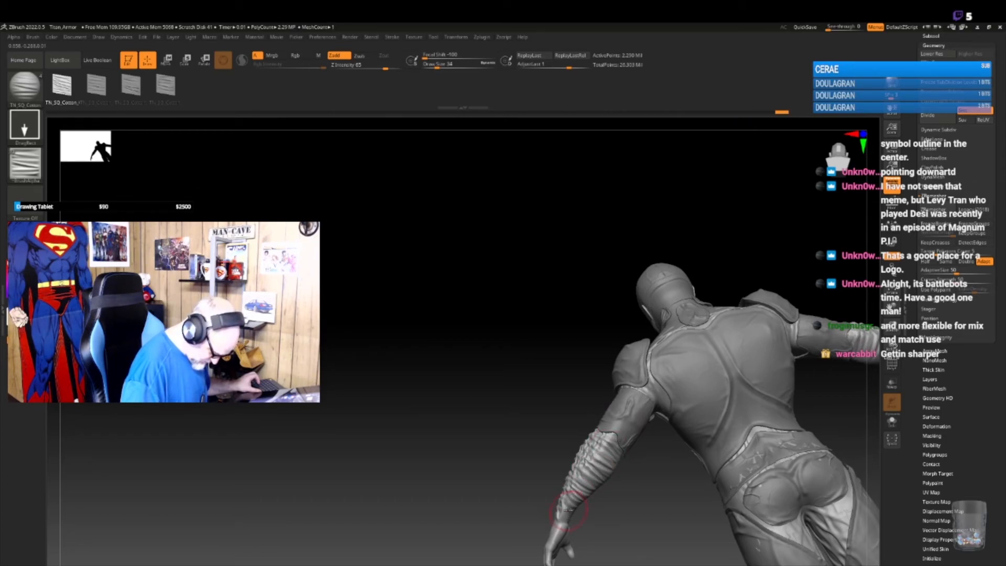
mouse_move(632, 492)
mouse_down()
mouse_move(663, 486)
mouse_move(709, 439)
mouse_move(613, 493)
mouse_move(582, 498)
mouse_move(570, 496)
mouse_move(598, 451)
mouse_move(536, 408)
mouse_up()
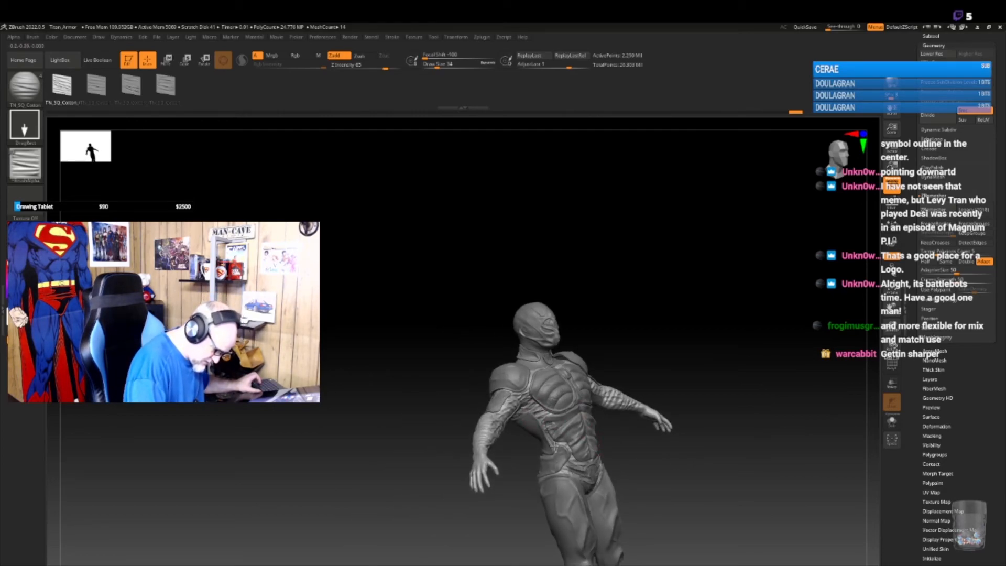
mouse_move(615, 433)
mouse_down()
mouse_move(609, 452)
mouse_move(573, 433)
mouse_up()
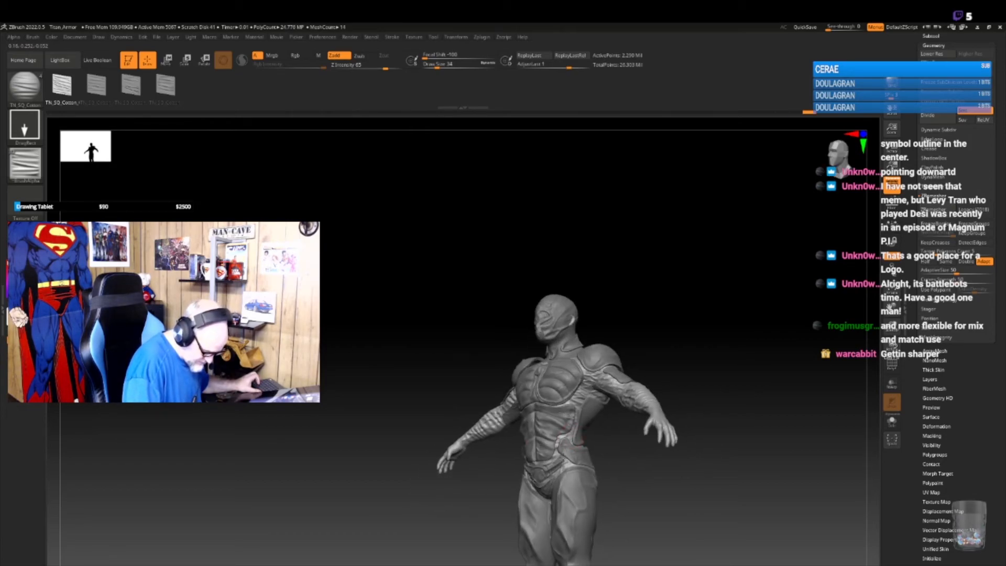
- Stamp gathered TN_SQ_Cotton folds around the calves and sides of the lower legs
mouse_move(601, 465)
mouse_down()
mouse_move(635, 479)
mouse_move(629, 501)
mouse_move(616, 458)
mouse_move(651, 439)
mouse_move(640, 431)
mouse_move(632, 446)
mouse_move(638, 411)
mouse_move(620, 461)
mouse_move(642, 460)
mouse_move(603, 427)
mouse_up()
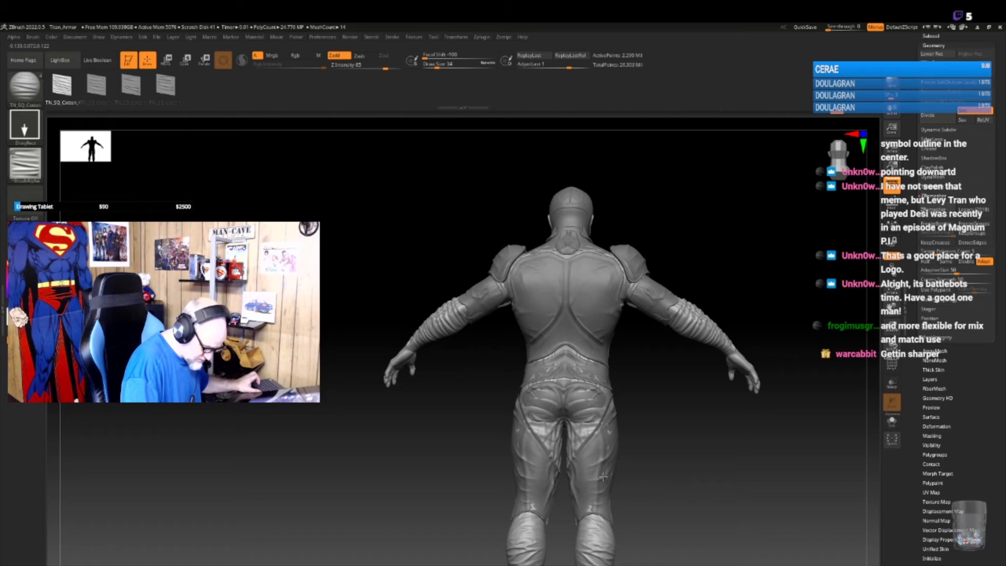
alt+drag(643, 482, 638, 420)
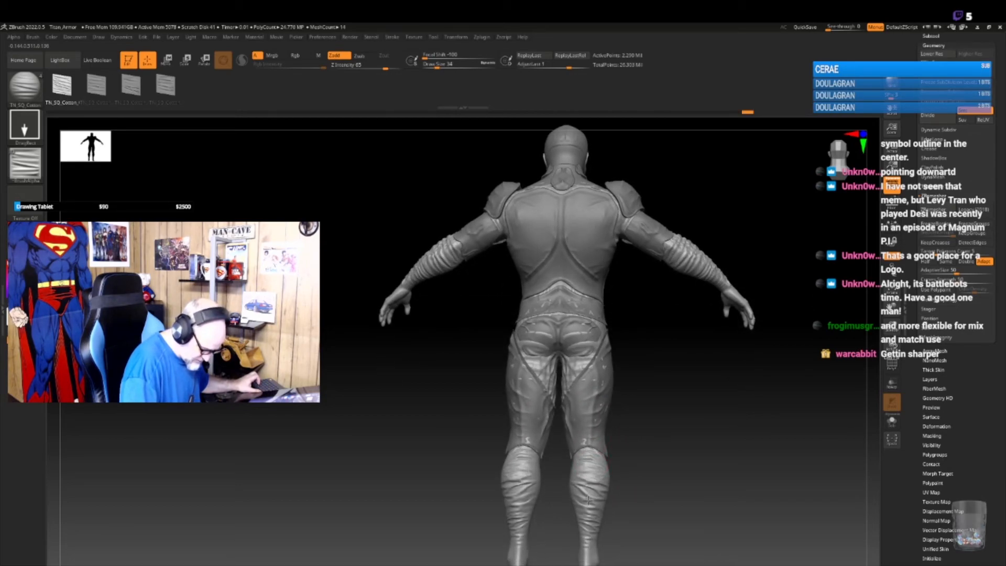
mouse_move(588, 545)
mouse_down()
mouse_move(638, 489)
mouse_move(593, 445)
mouse_move(764, 446)
mouse_move(734, 441)
mouse_move(696, 409)
mouse_move(699, 436)
mouse_move(689, 438)
mouse_up()
mouse_move(538, 416)
mouse_down()
mouse_move(544, 437)
mouse_move(519, 511)
mouse_up()
mouse_move(685, 455)
mouse_down()
mouse_move(651, 436)
mouse_move(654, 467)
mouse_move(587, 443)
mouse_up()
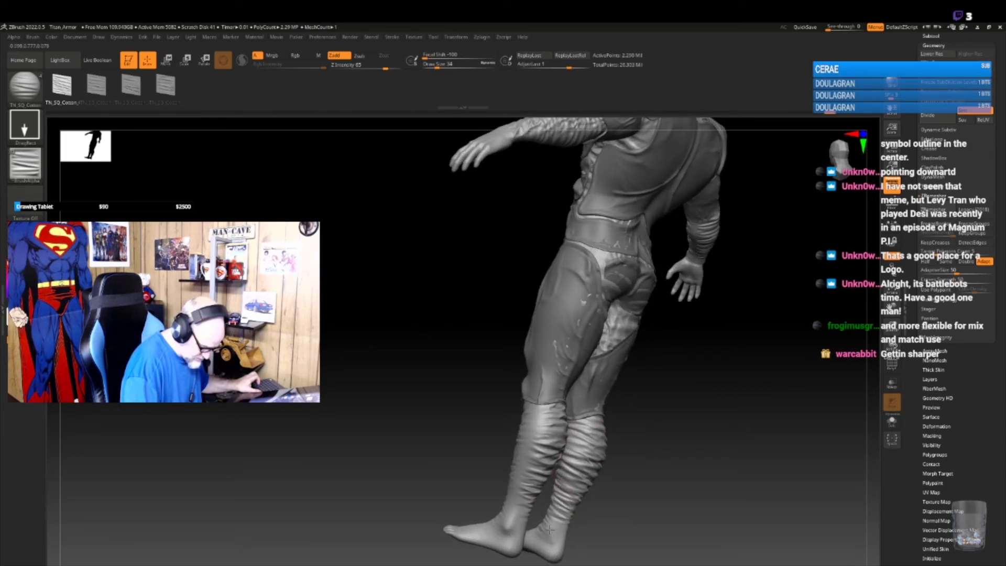
drag(574, 487, 597, 469)
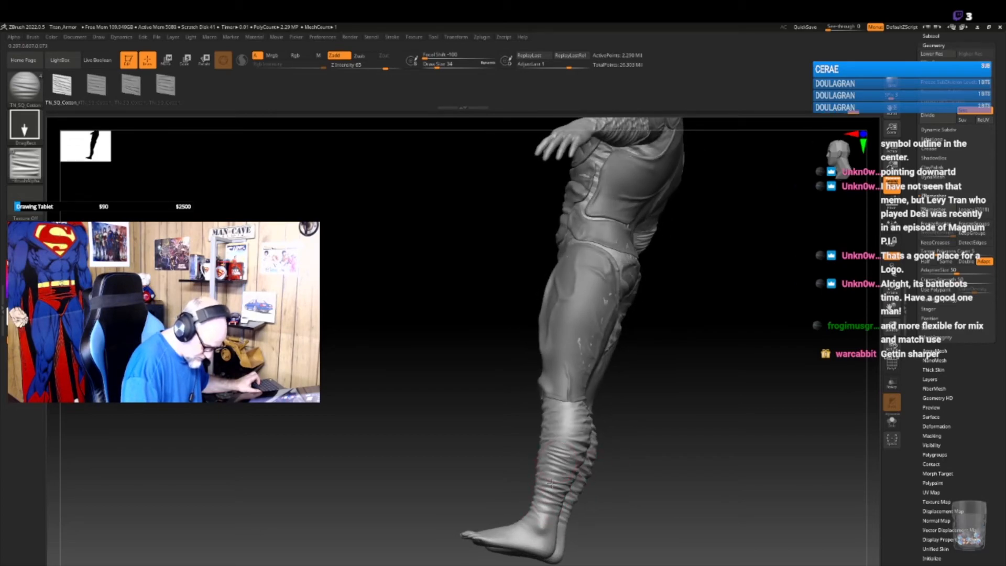
drag(557, 454, 568, 443)
mouse_move(625, 431)
alt+mouse_down()
mouse_move(631, 452)
mouse_move(629, 415)
mouse_move(634, 428)
mouse_move(622, 441)
mouse_move(618, 432)
mouse_move(646, 427)
mouse_move(697, 431)
mouse_move(638, 436)
alt+mouse_up()
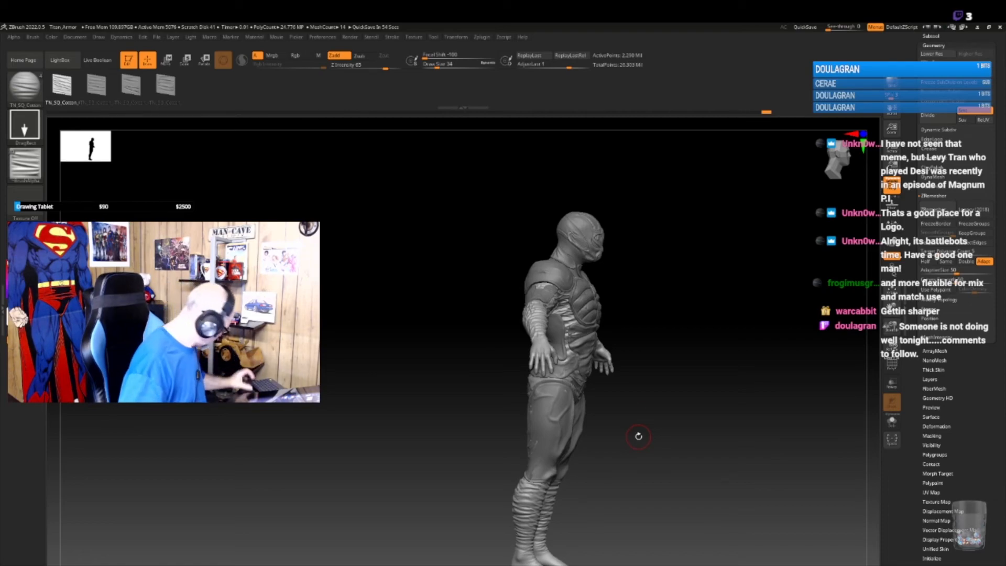
- Compare the armor over the low-poly and folded high-poly bodies by swapping their visibility, with the Extract6 seat panel selected
mouse_move(674, 423)
mouse_down()
mouse_move(661, 420)
mouse_move(640, 443)
mouse_move(624, 434)
mouse_move(636, 454)
mouse_move(620, 441)
mouse_move(620, 470)
mouse_move(645, 451)
mouse_move(622, 456)
mouse_move(628, 448)
mouse_up()
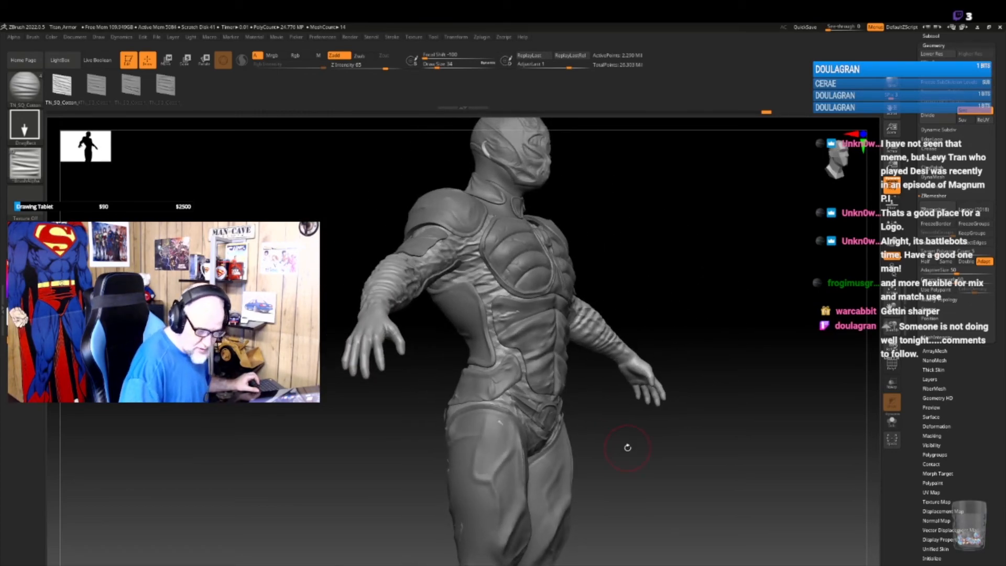
click(931, 36)
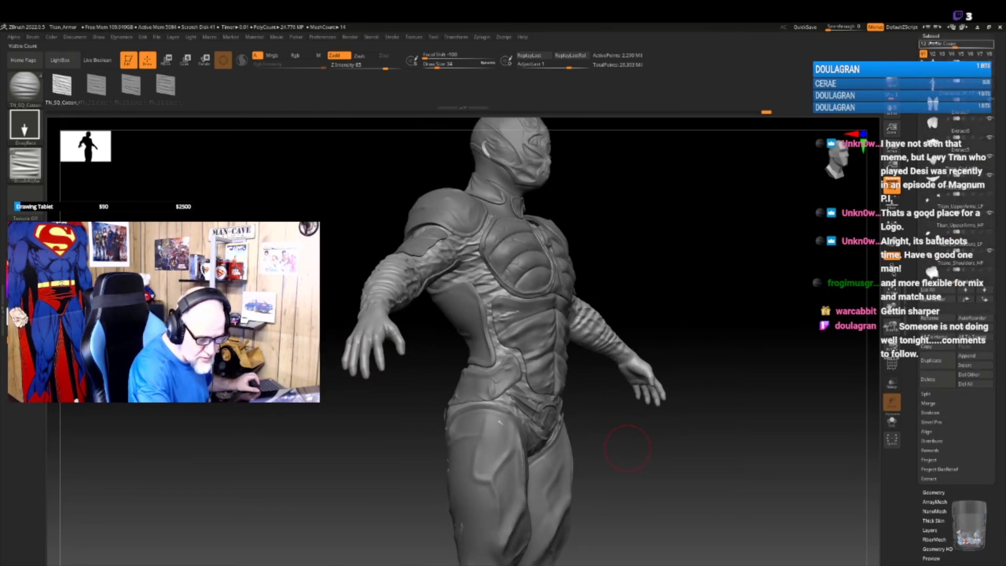
click(972, 131)
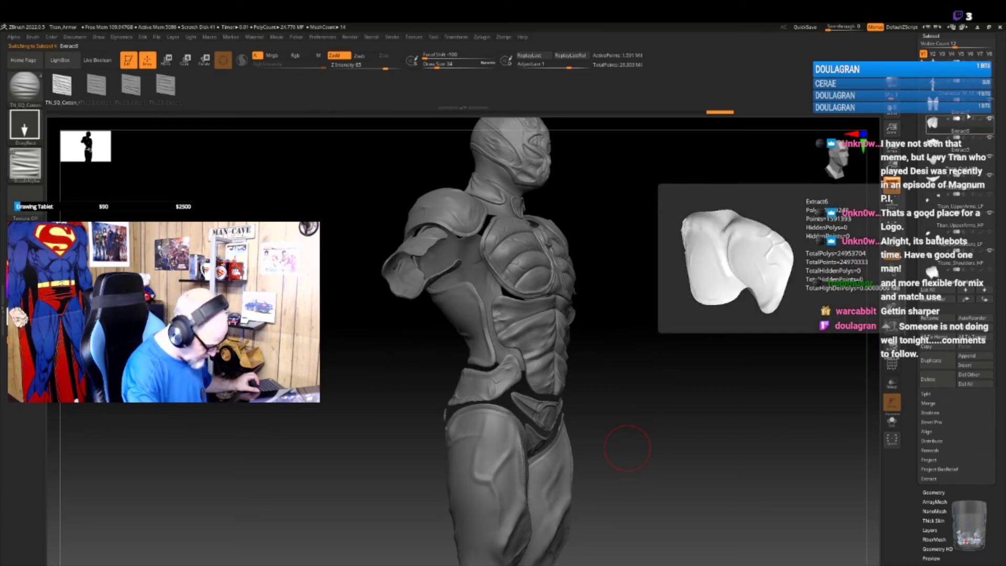
mouse_move(653, 404)
mouse_down()
mouse_move(652, 424)
mouse_move(645, 396)
mouse_up()
alt+drag(632, 465, 620, 354)
mouse_move(642, 373)
mouse_down()
mouse_move(528, 380)
mouse_move(684, 395)
mouse_move(626, 417)
mouse_move(665, 400)
mouse_move(640, 418)
mouse_move(629, 411)
mouse_move(645, 403)
mouse_move(637, 415)
mouse_up()
click(990, 81)
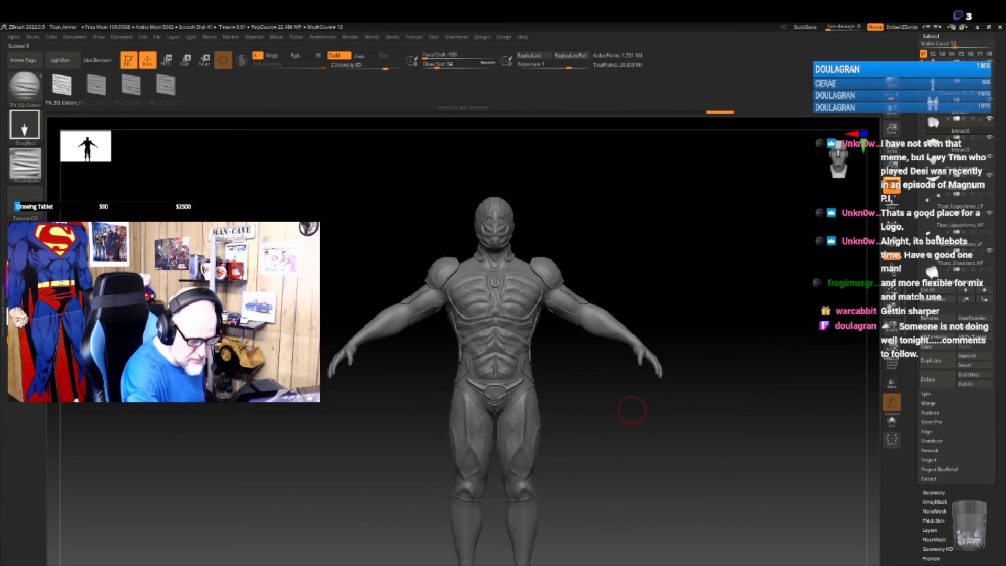
click(990, 61)
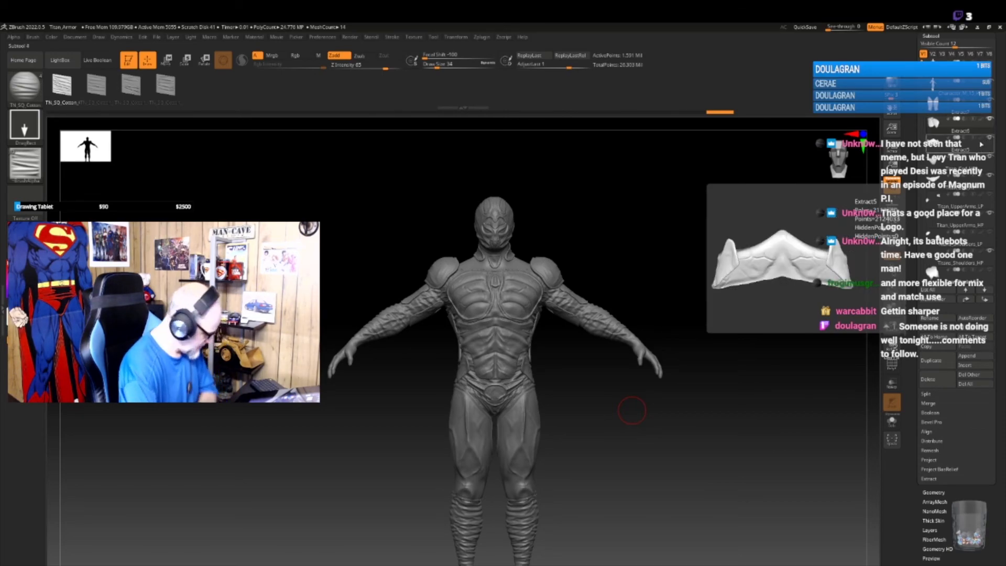
mouse_move(678, 425)
mouse_down()
mouse_move(646, 434)
mouse_move(673, 424)
mouse_move(648, 445)
mouse_move(663, 454)
mouse_move(664, 435)
mouse_up()
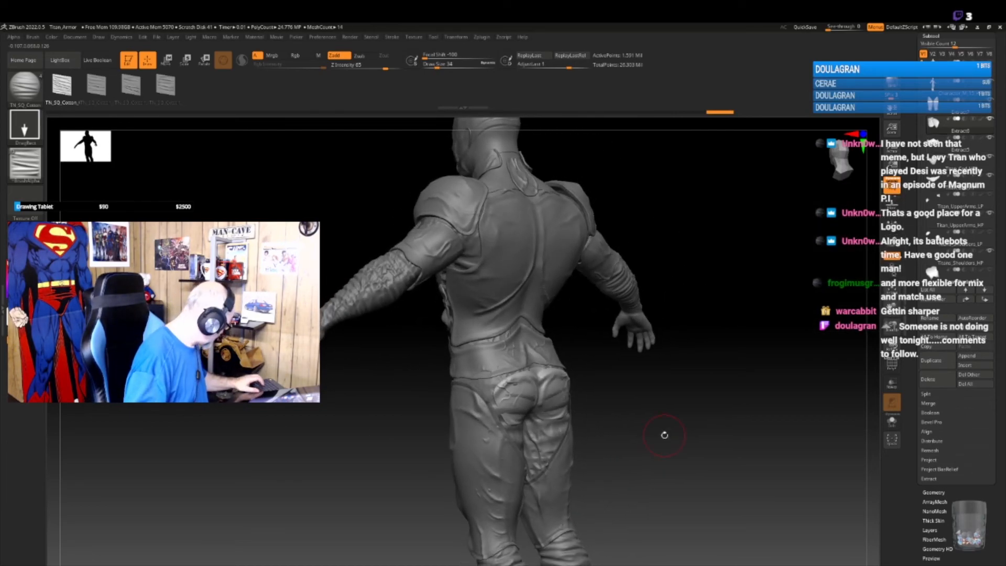
- Reshape the Extract6 seat panel with the Move brush so it covers the suit folds beneath it
key(b)
key(m)
key(v)
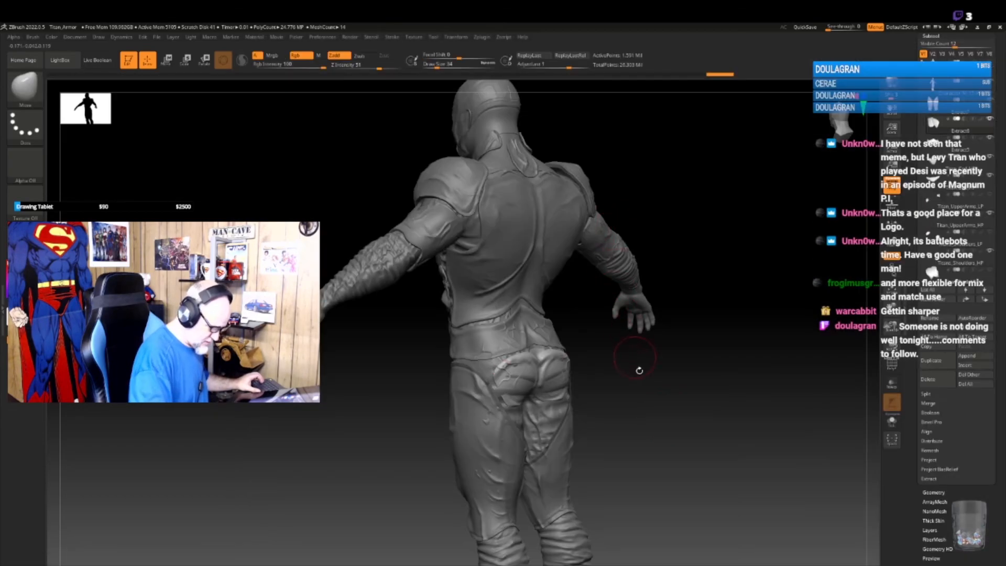
mouse_move(659, 419)
mouse_down()
mouse_move(667, 426)
mouse_move(526, 373)
mouse_move(560, 388)
mouse_move(563, 407)
mouse_move(543, 408)
mouse_up()
drag(609, 404, 666, 426)
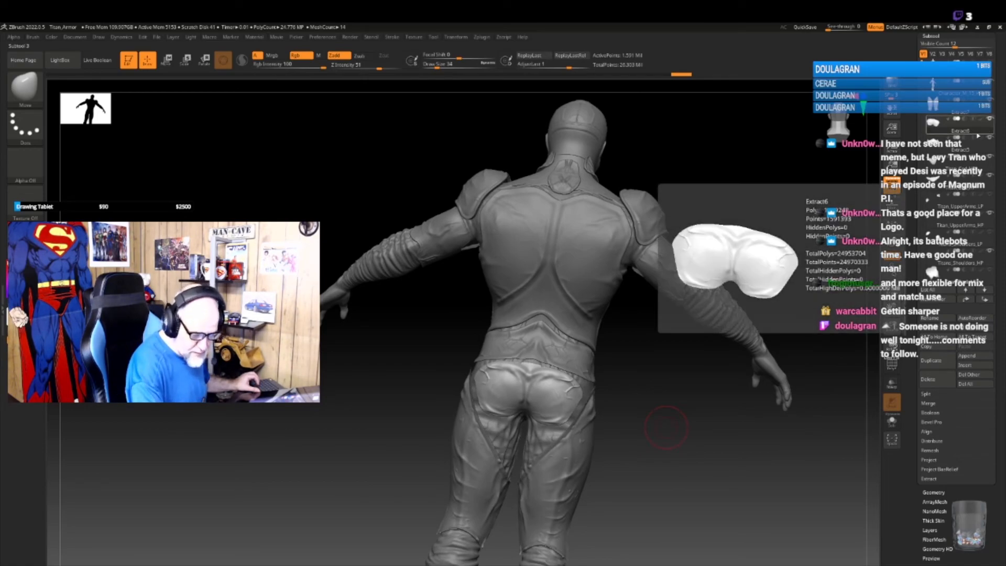
- Select the Titan_Belt_HP piece and adjust it over the folded suit with the Move brush
click(969, 142)
mouse_move(667, 444)
mouse_down()
mouse_move(687, 445)
mouse_move(615, 475)
mouse_move(519, 399)
mouse_move(550, 383)
mouse_move(577, 386)
mouse_move(652, 417)
mouse_move(591, 414)
mouse_move(606, 407)
mouse_up()
key(Down)
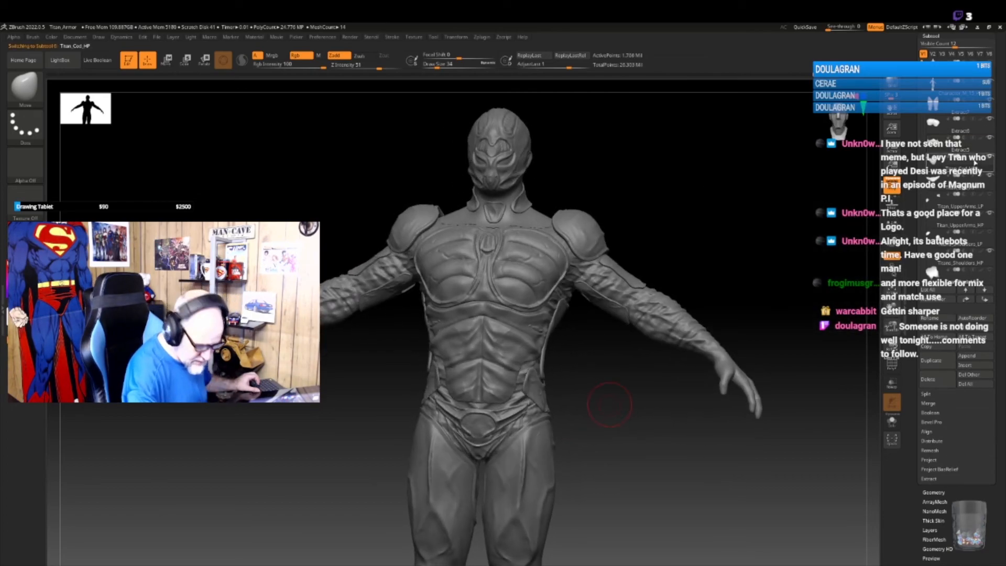
drag(624, 433, 693, 449)
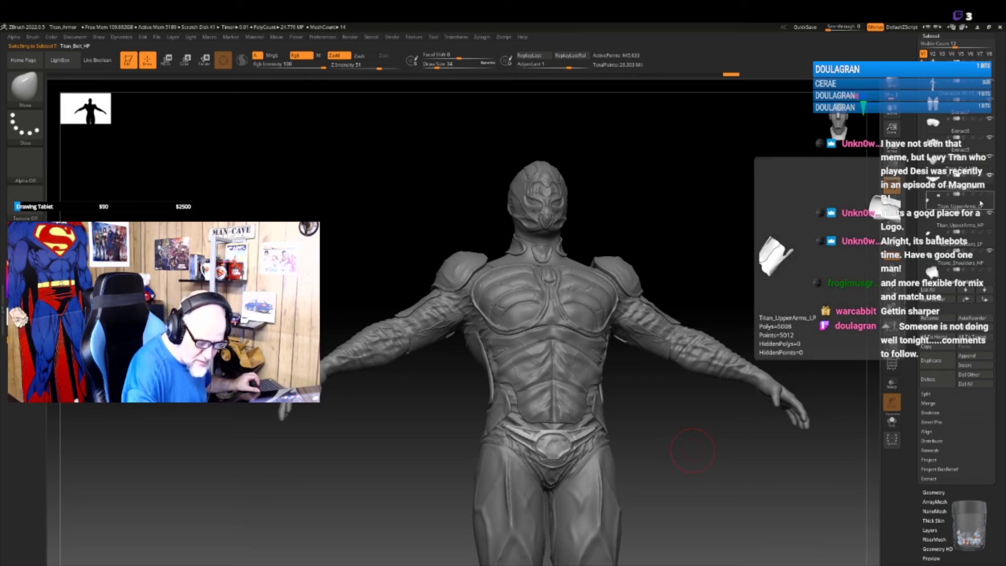
key(Down)
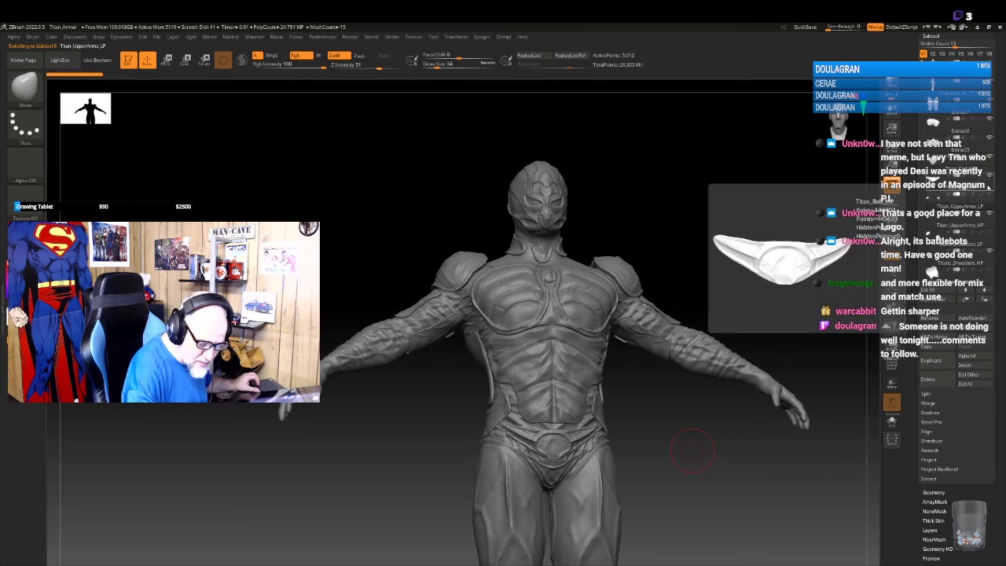
key(Up)
mouse_move(671, 461)
alt+mouse_down()
mouse_move(690, 458)
mouse_move(585, 432)
mouse_move(624, 443)
mouse_move(591, 448)
alt+mouse_up()
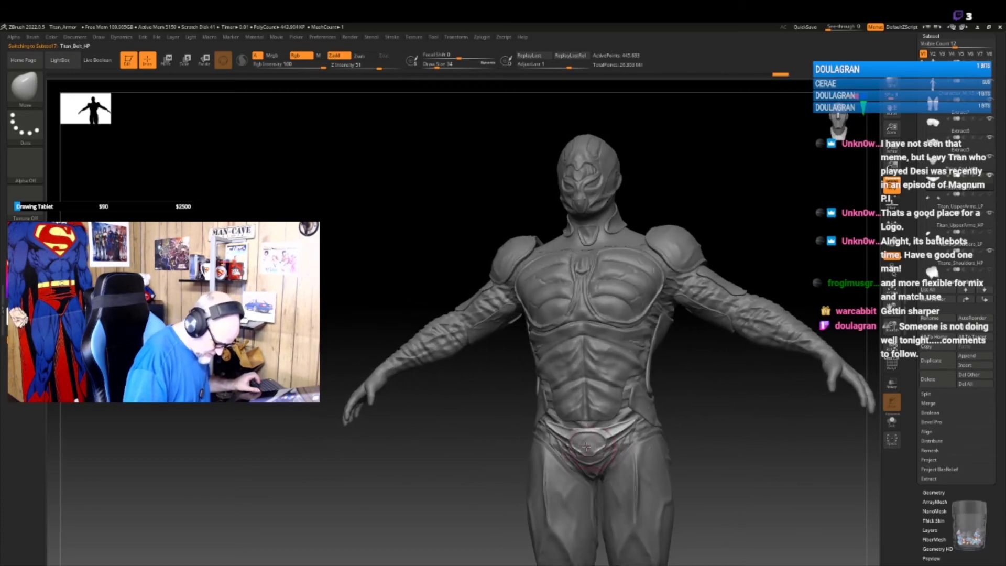
drag(719, 423, 724, 416)
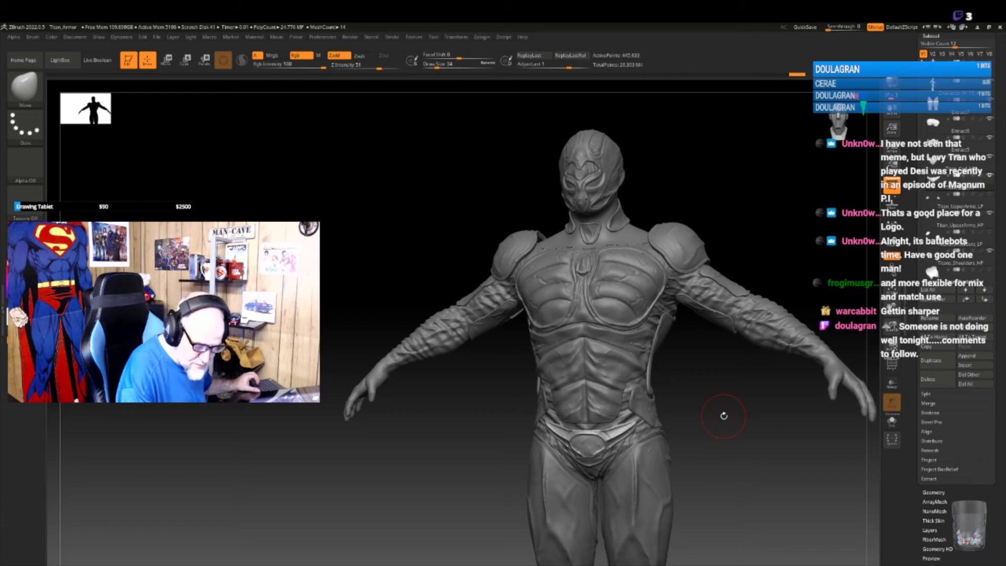
click(954, 244)
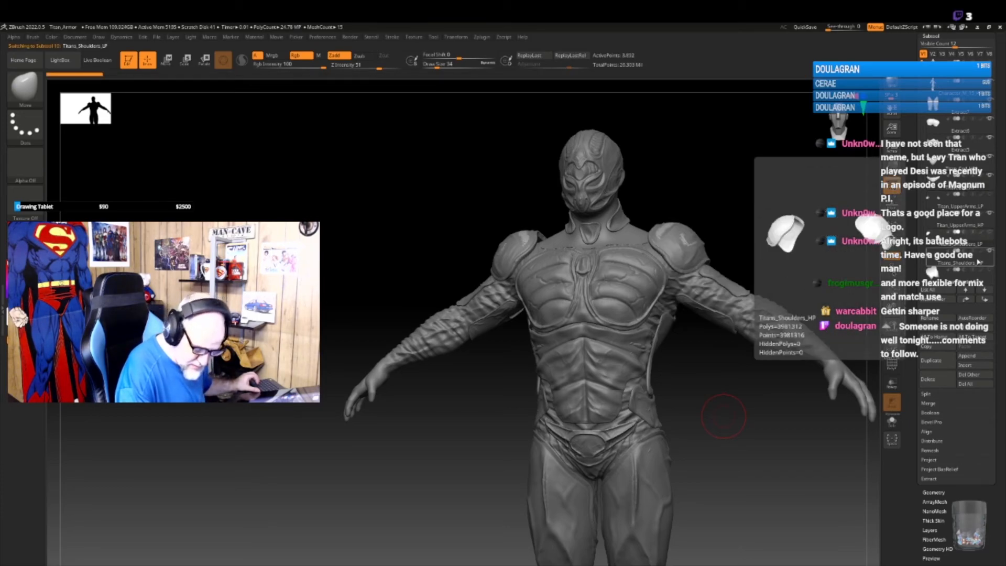
scroll(954, 220, down, 5)
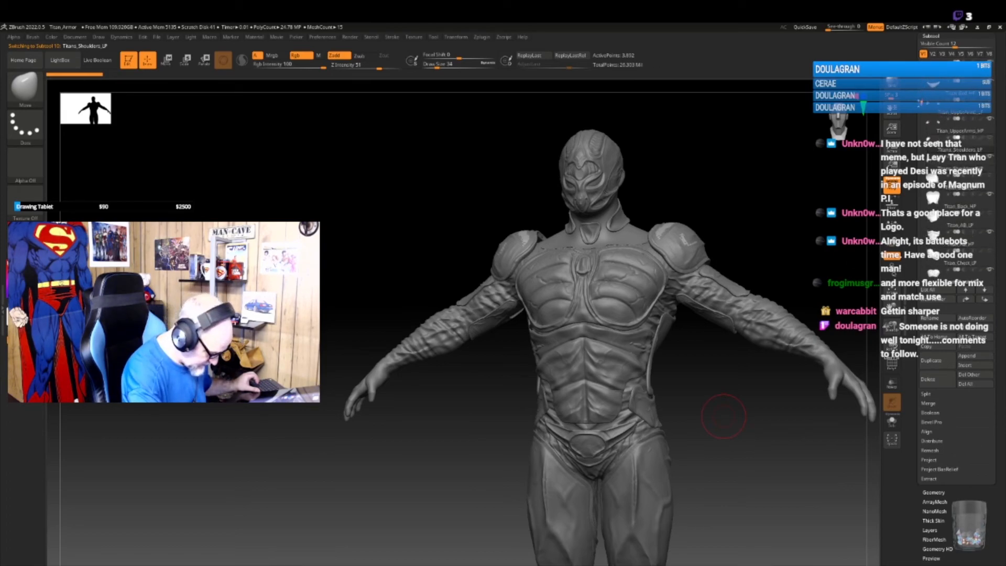
mouse_move(722, 377)
mouse_down()
mouse_move(707, 404)
mouse_move(726, 404)
mouse_up()
mouse_move(659, 447)
mouse_down()
mouse_move(673, 442)
mouse_move(654, 472)
mouse_move(658, 416)
mouse_move(737, 397)
mouse_move(741, 411)
mouse_move(707, 428)
mouse_up()
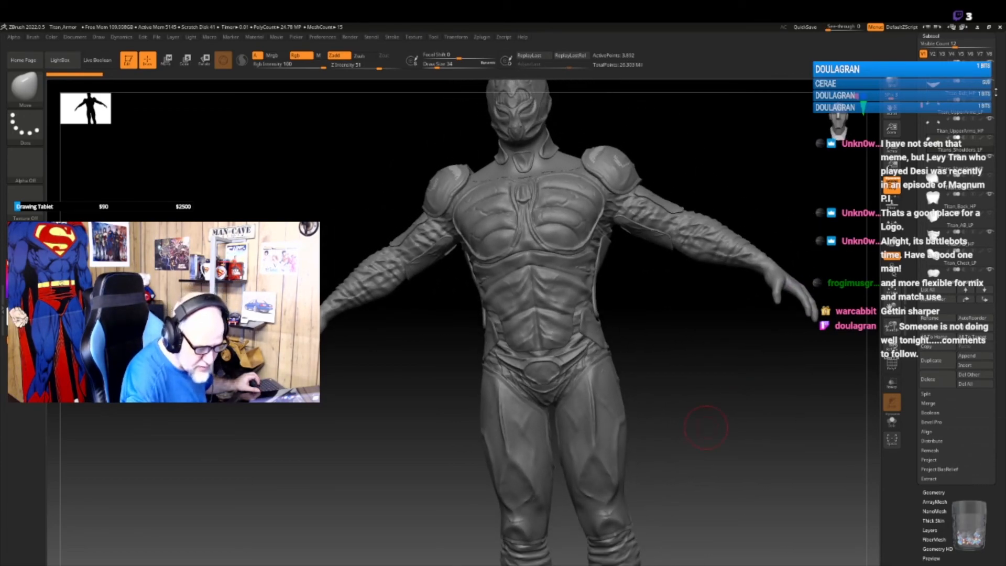
- Select the Extract7 thigh panels and adjust them at the hips and inner thighs with the Move brush at Draw Size 50
drag(994, 93, 994, 79)
click(938, 87)
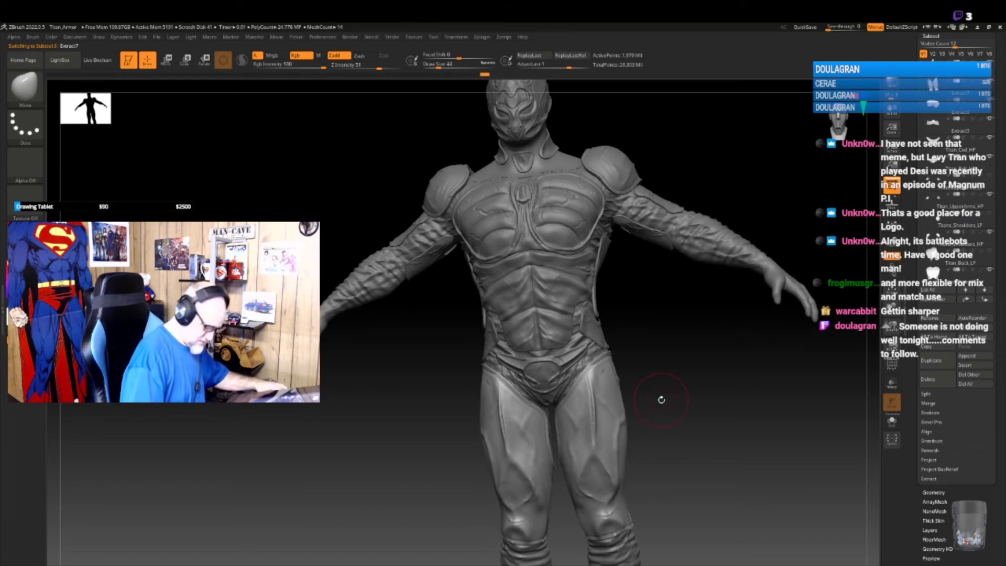
mouse_move(665, 386)
mouse_down()
mouse_move(667, 378)
mouse_move(591, 370)
mouse_up()
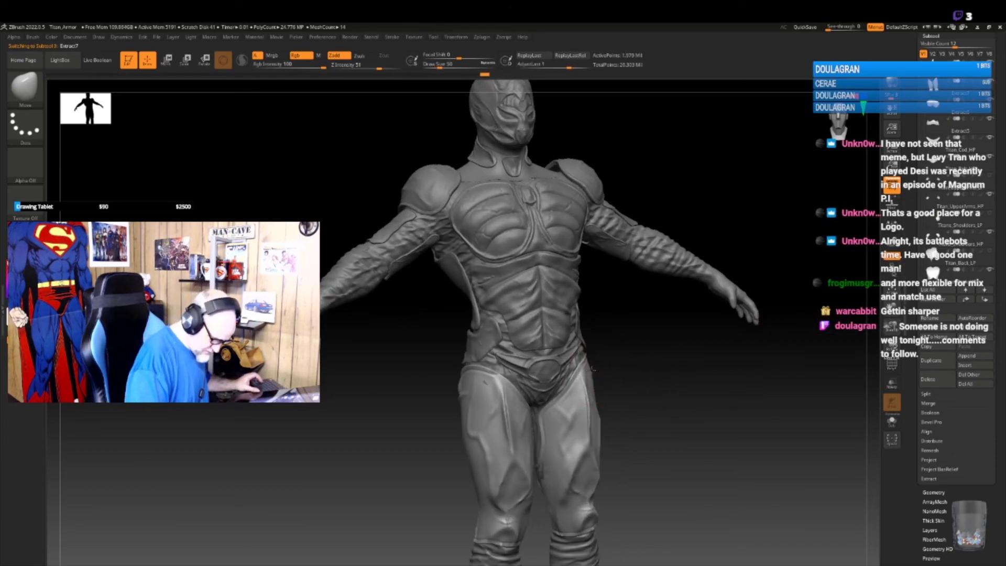
mouse_move(644, 431)
mouse_down()
mouse_move(606, 449)
mouse_move(650, 449)
mouse_move(602, 467)
mouse_up()
mouse_move(651, 441)
mouse_down()
mouse_move(627, 437)
mouse_move(631, 465)
mouse_move(642, 465)
mouse_move(636, 479)
mouse_move(653, 467)
mouse_up()
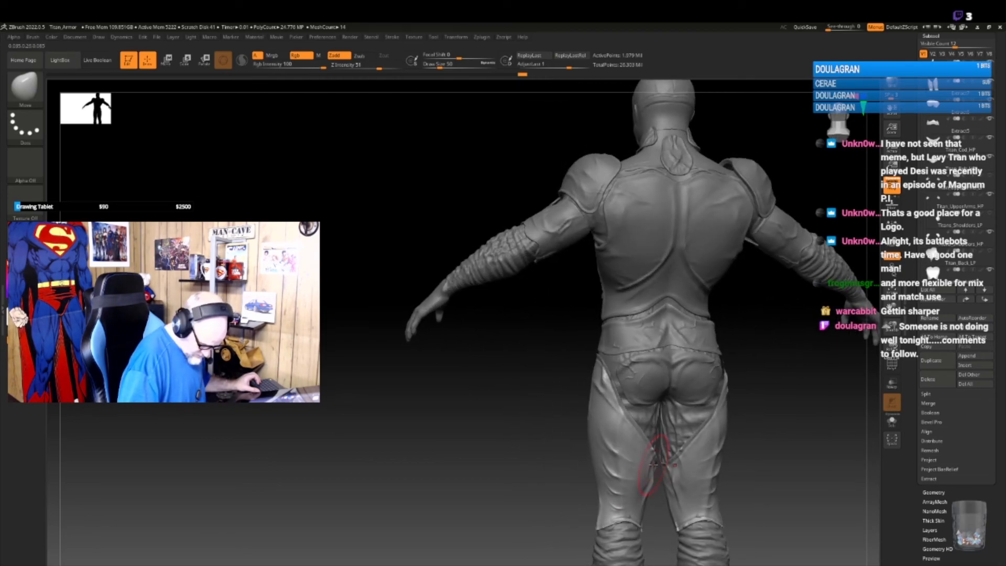
drag(652, 512, 655, 517)
mouse_move(706, 492)
mouse_down()
mouse_move(736, 472)
mouse_move(682, 456)
mouse_move(707, 447)
mouse_move(712, 461)
mouse_move(692, 474)
mouse_move(627, 439)
mouse_up()
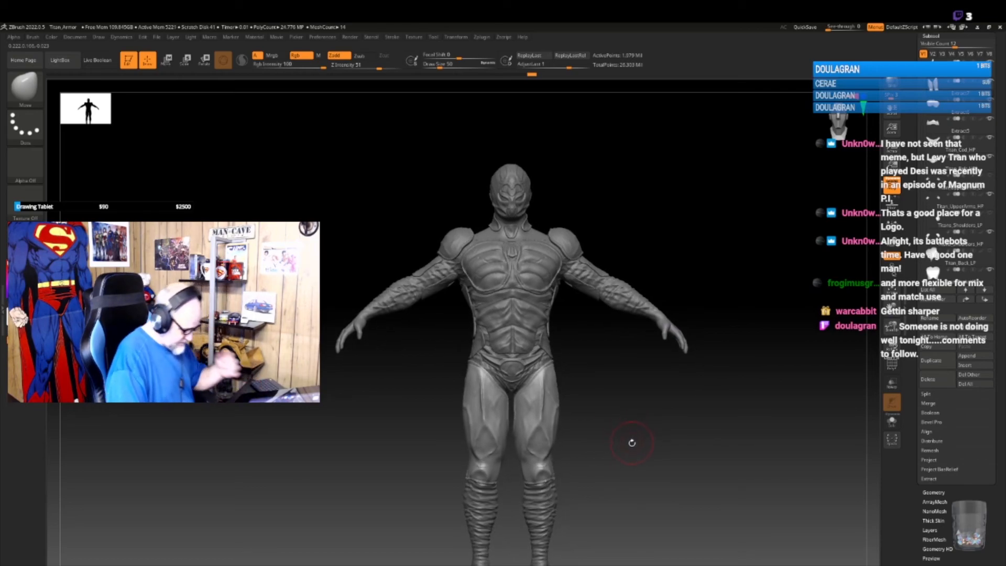
- Save the project over the existing Titan_Armor.ZPR file
mouse_move(623, 434)
mouse_down()
mouse_move(628, 448)
mouse_move(600, 404)
mouse_up()
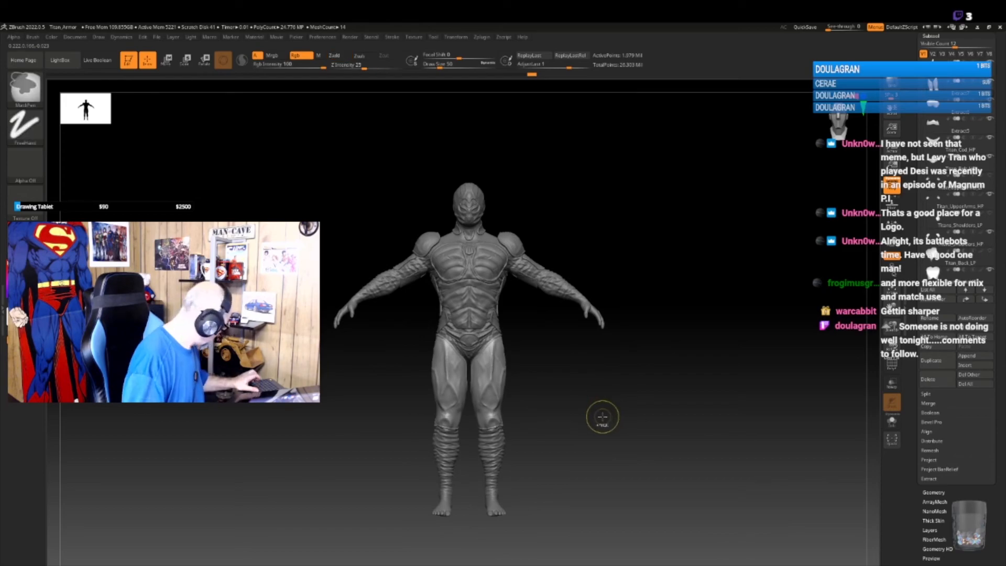
key(ctrl+s)
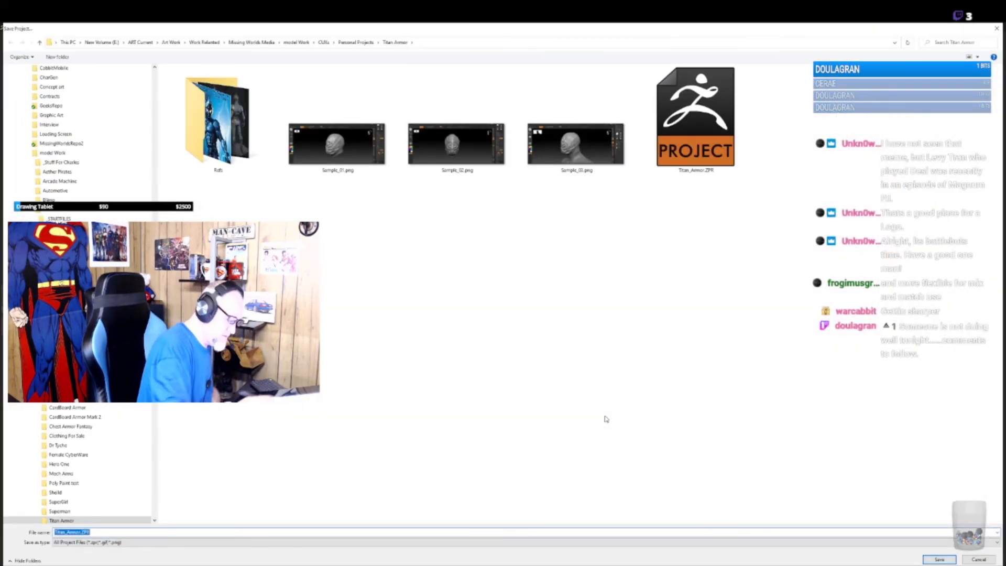
click(696, 121)
click(939, 560)
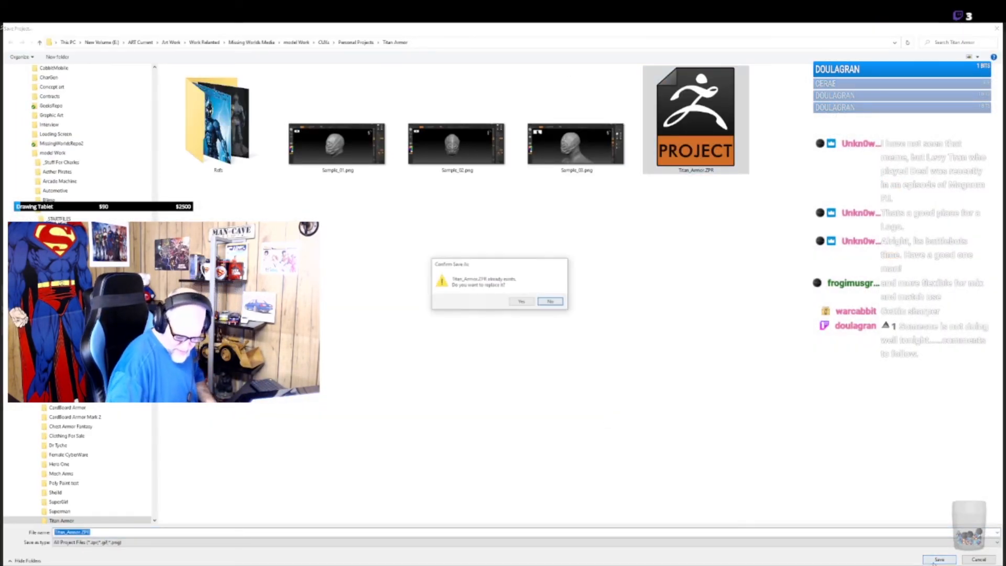
click(522, 301)
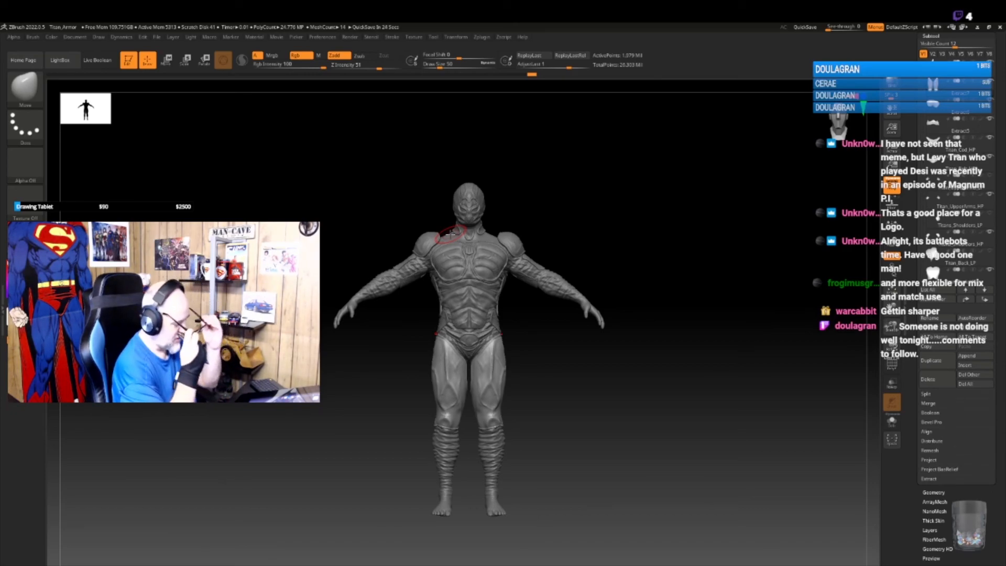
- Select the low-poly body Character_M_15_LP and show it under the armor in place of the high-poly body
drag(588, 419, 567, 445)
drag(567, 445, 637, 444)
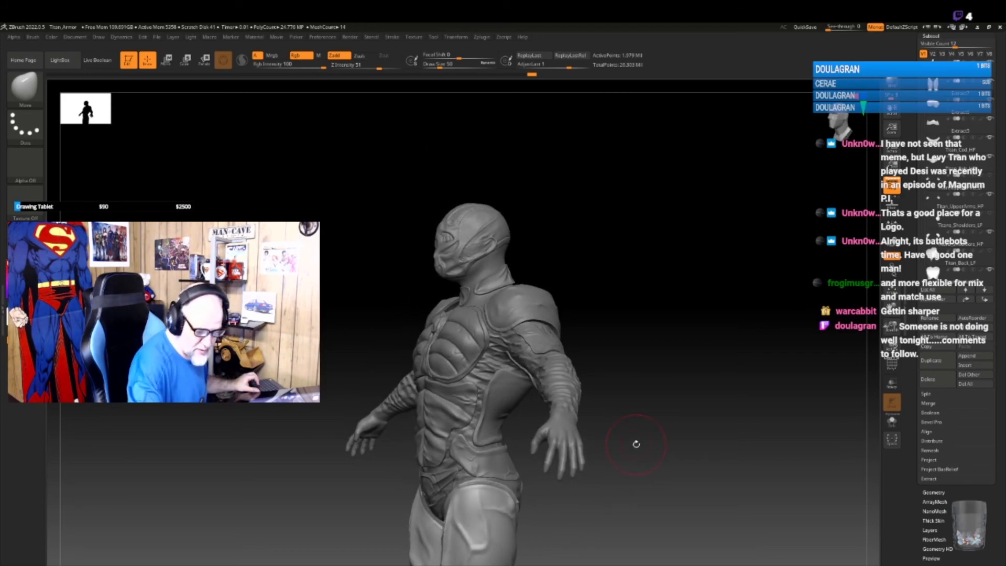
drag(993, 99, 992, 83)
click(992, 82)
click(991, 82)
click(991, 82)
click(990, 70)
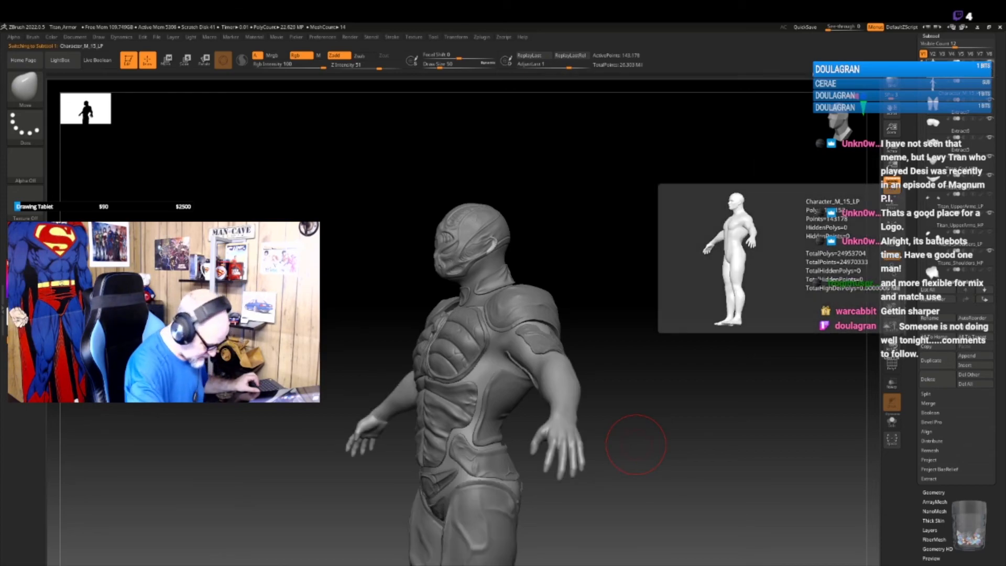
drag(636, 445, 648, 469)
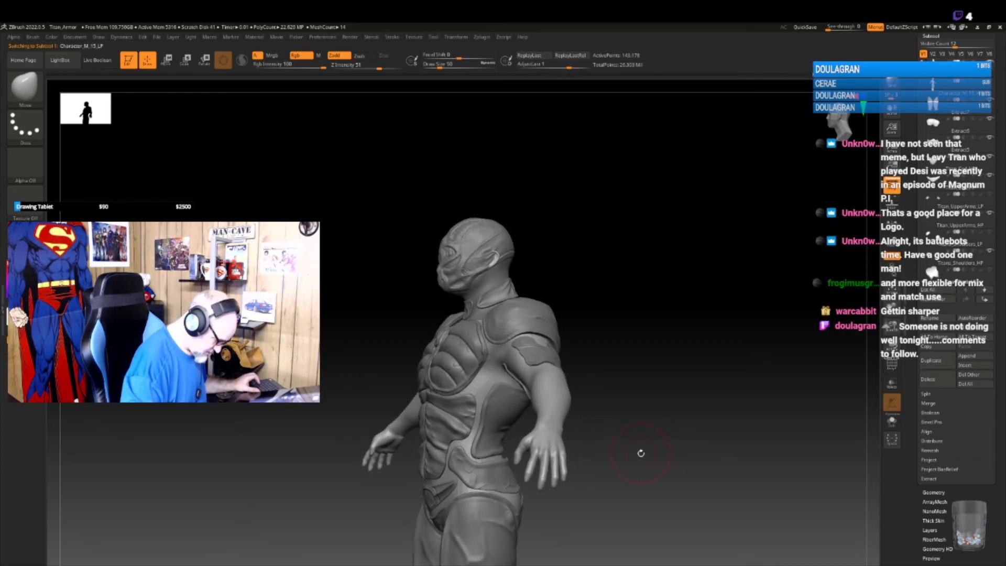
ctrl+drag(477, 366, 484, 380)
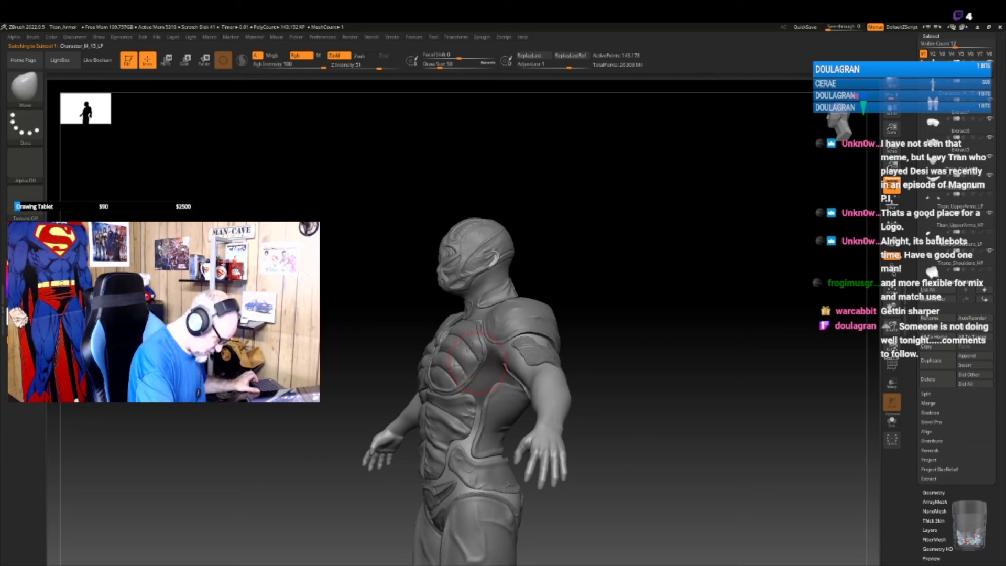
key(ctrl+z)
key(bracketleft)
key(bracketleft)
key(bracketleft)
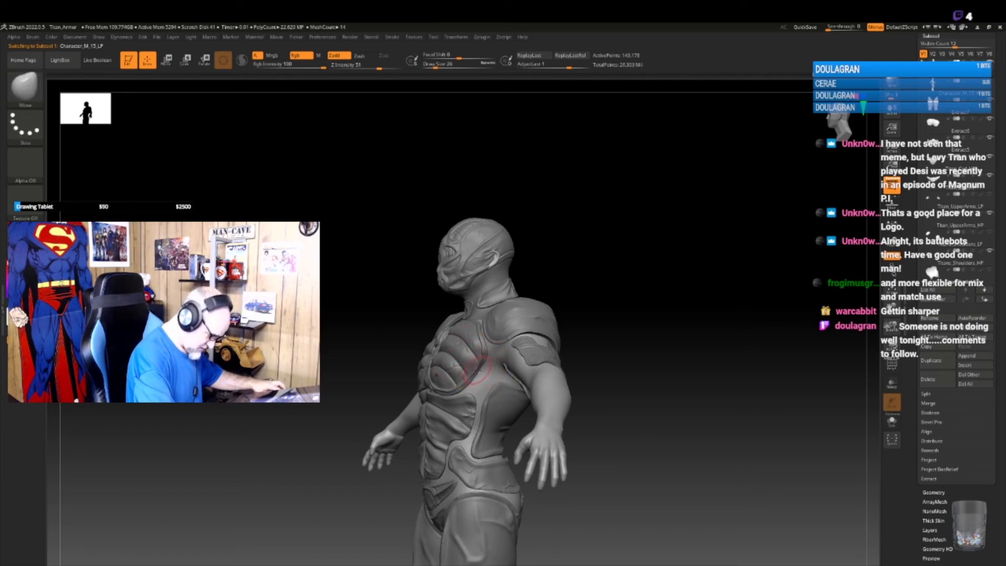
key(ctrl)
ctrl+drag(476, 374, 483, 381)
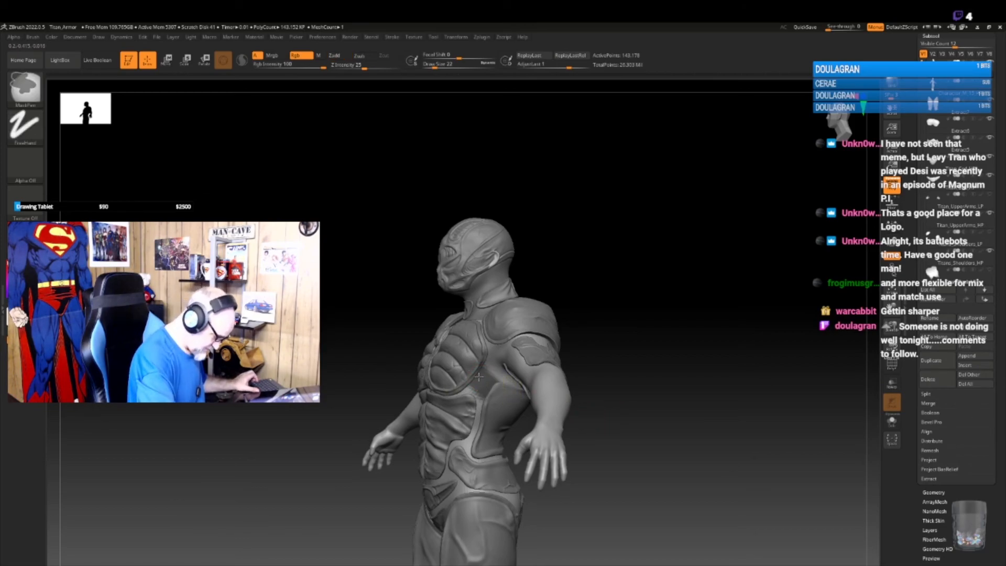
click(482, 38)
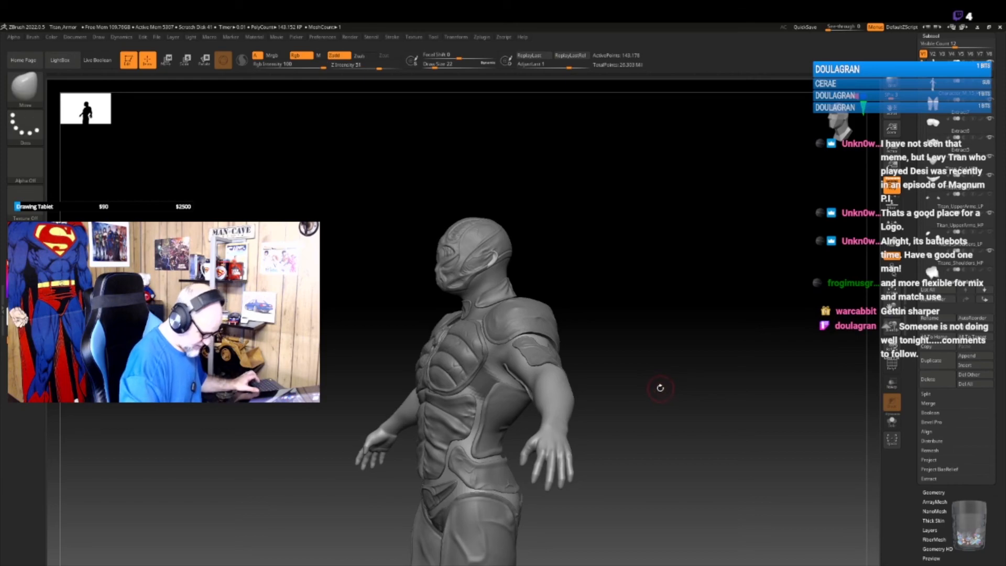
key(ctrl+z)
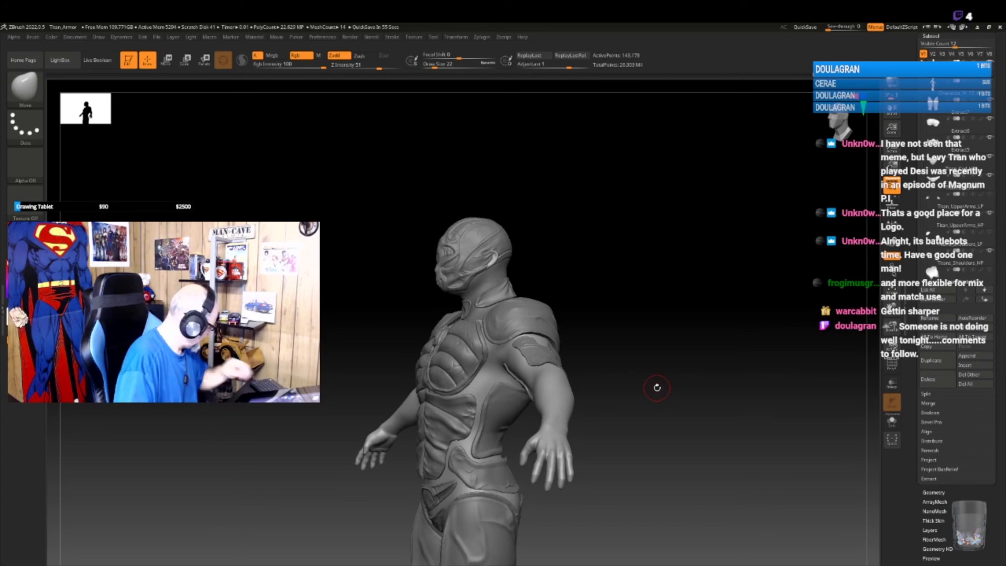
- Select the leather straps brush and examine the torso from the front and the side
key(b)
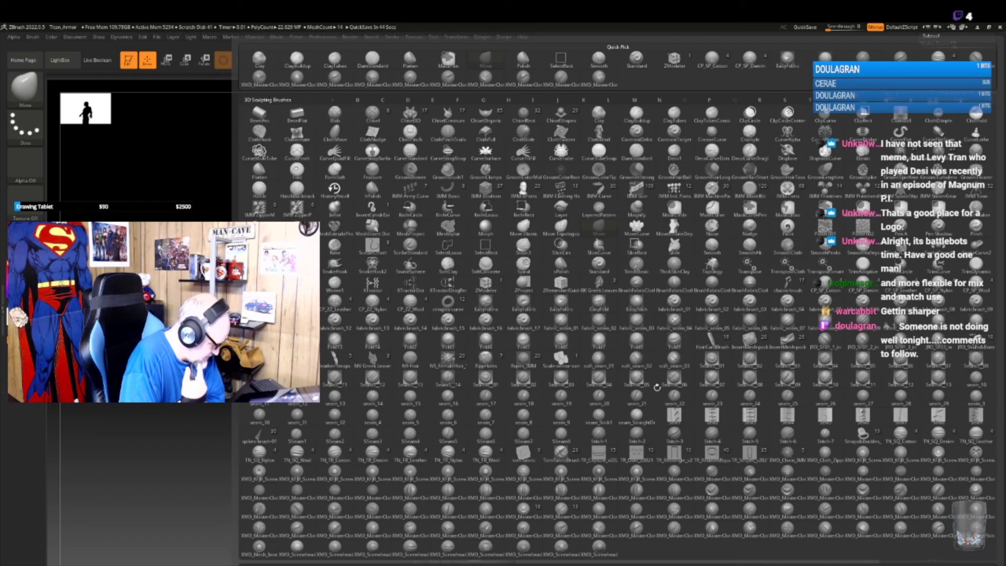
click(336, 359)
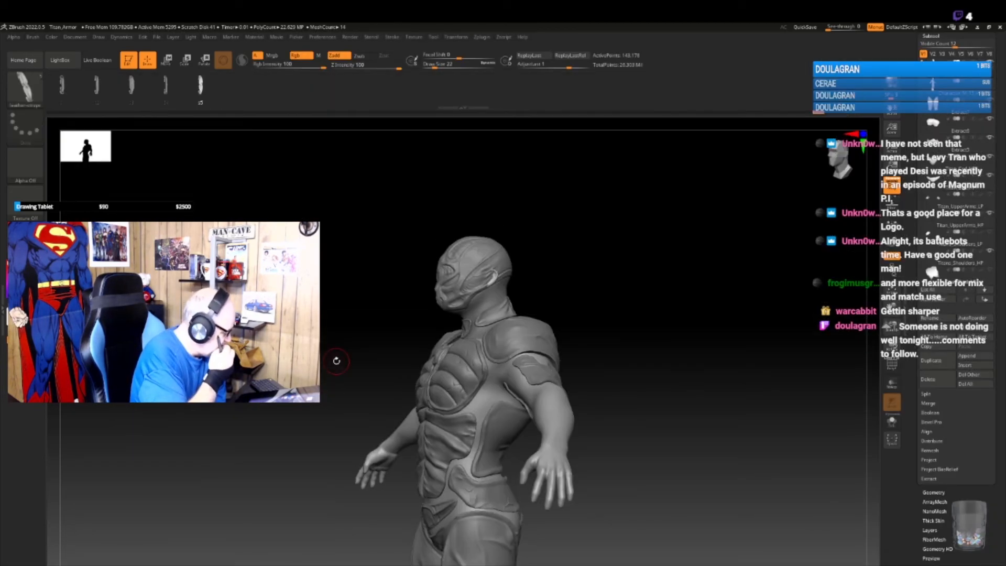
key(b)
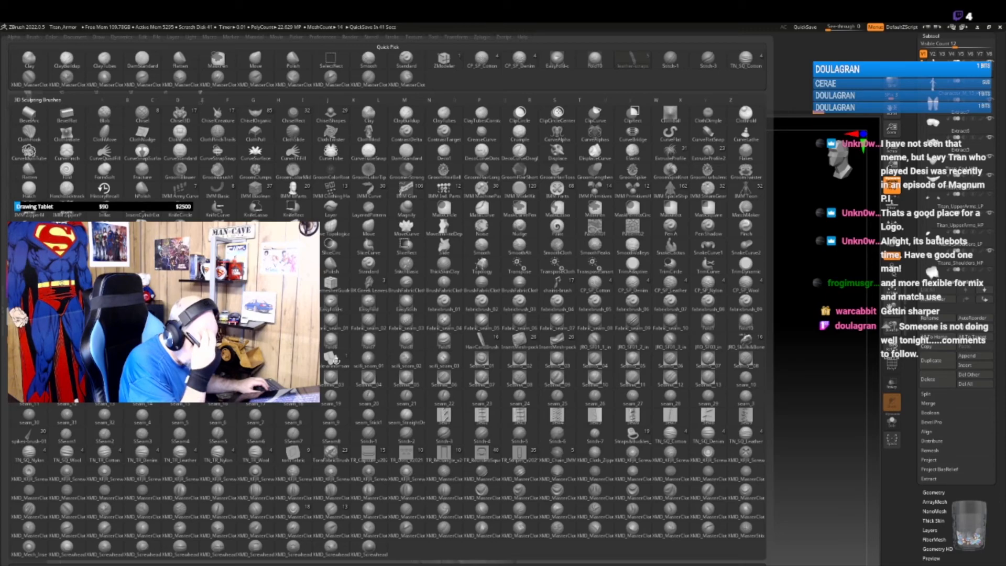
mouse_move(802, 454)
mouse_down()
mouse_move(793, 429)
mouse_move(681, 427)
mouse_move(595, 498)
mouse_move(611, 449)
mouse_move(619, 459)
mouse_move(639, 432)
mouse_move(637, 490)
mouse_move(628, 447)
mouse_move(641, 426)
mouse_up()
mouse_move(642, 447)
mouse_down()
mouse_move(609, 467)
mouse_move(627, 463)
mouse_move(625, 451)
mouse_up()
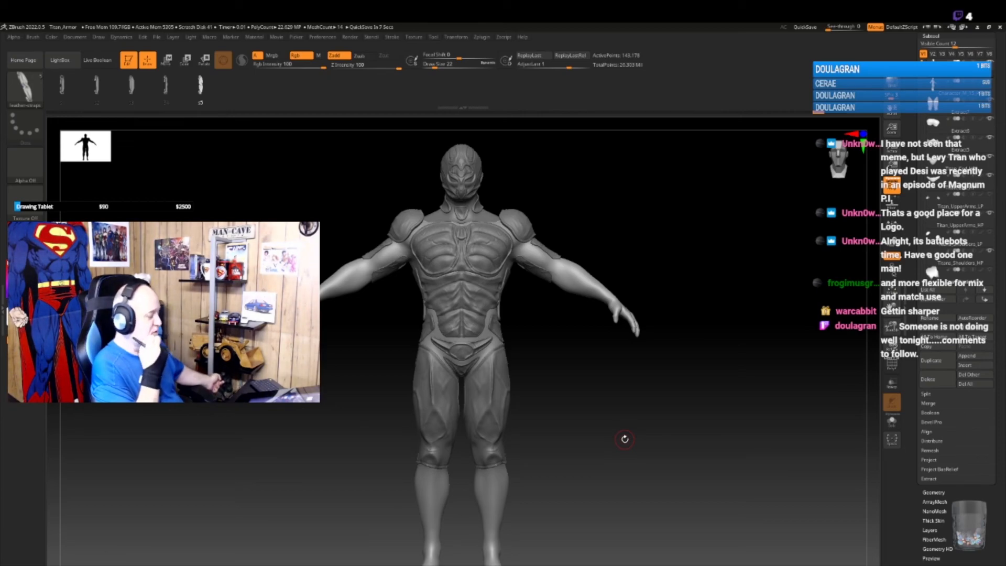
drag(618, 422, 596, 410)
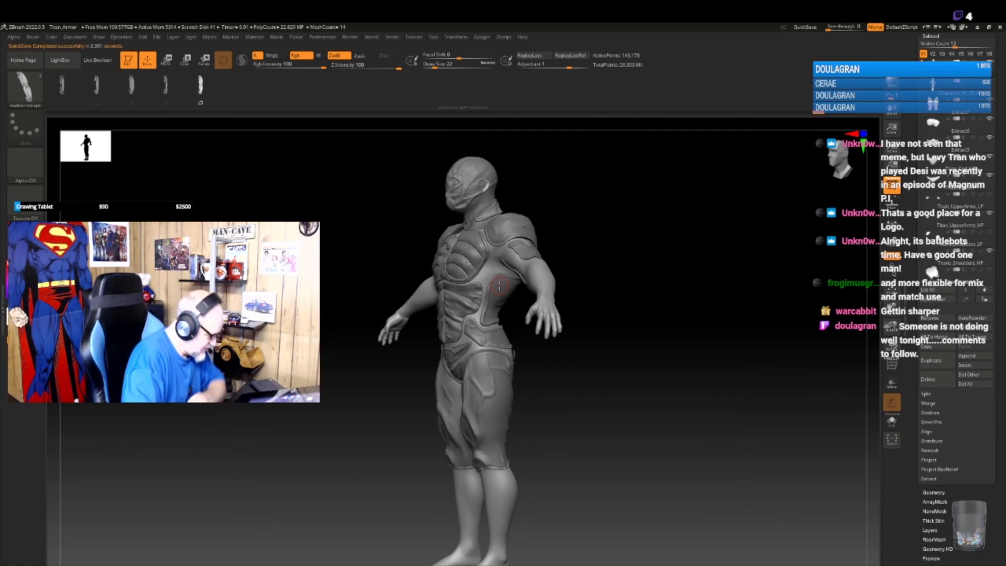
drag(586, 274, 607, 321)
alt+drag(646, 226, 637, 279)
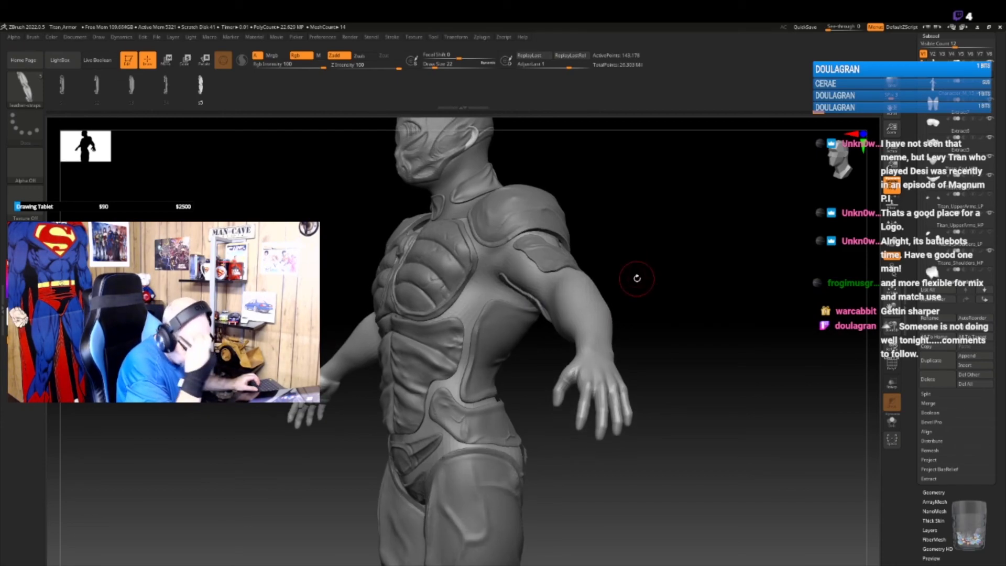
mouse_move(959, 67)
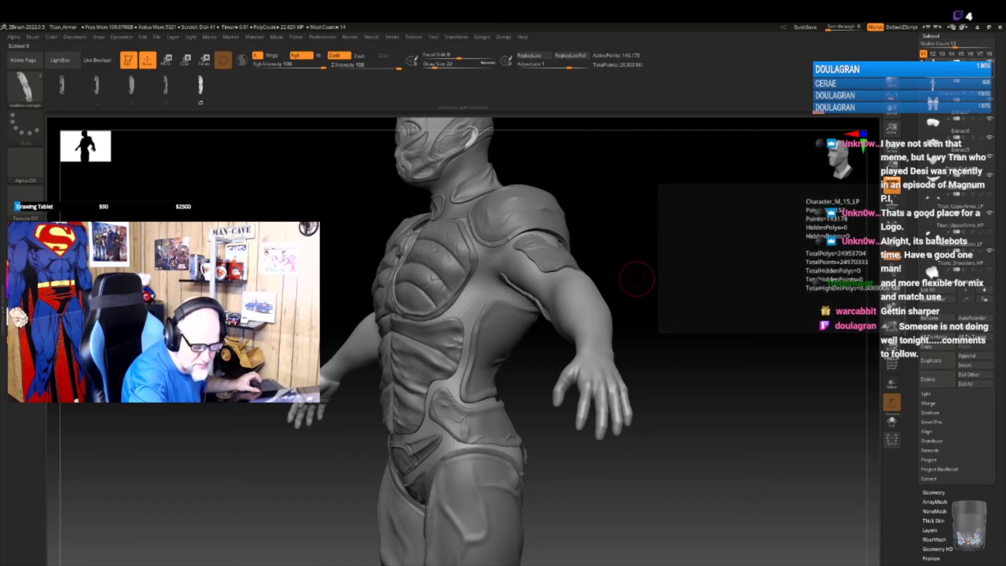
- Mask a patch beside the chest panel on the low-poly body and generate a separate remeshed piece from it
mouse_move(480, 289)
ctrl+mouse_down()
mouse_move(474, 300)
mouse_move(464, 287)
ctrl+mouse_up()
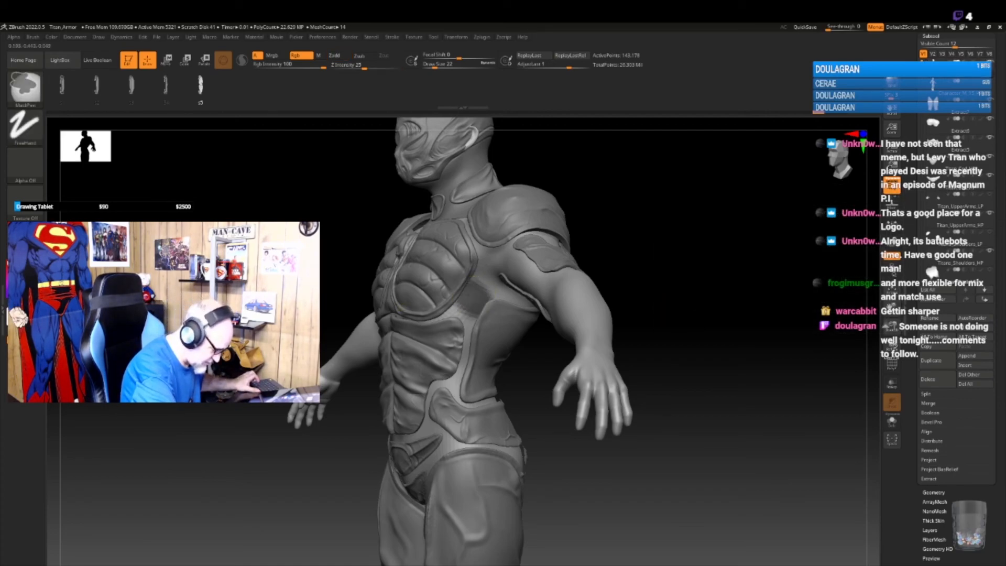
click(482, 36)
click(538, 148)
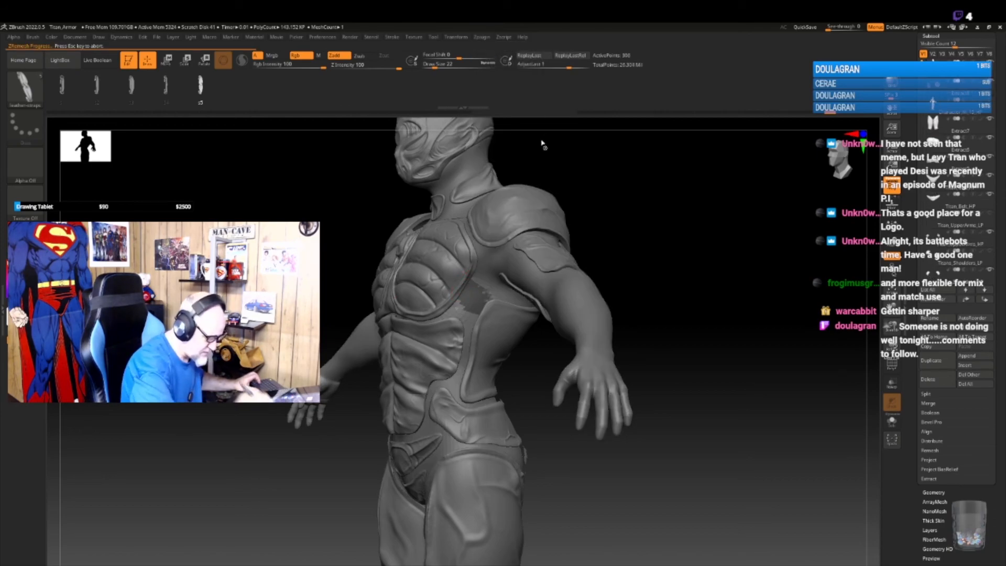
drag(540, 139, 662, 288)
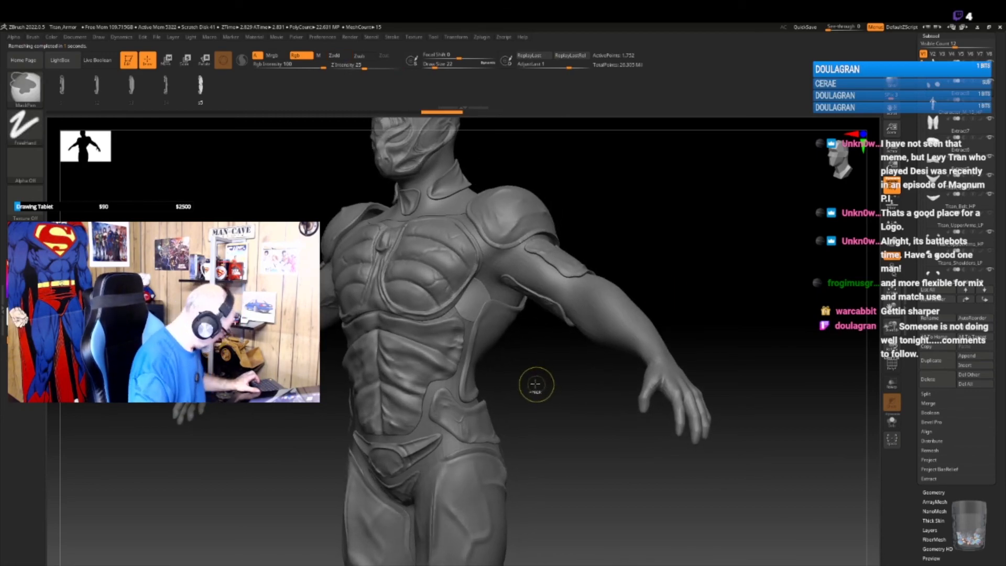
drag(540, 367, 552, 393)
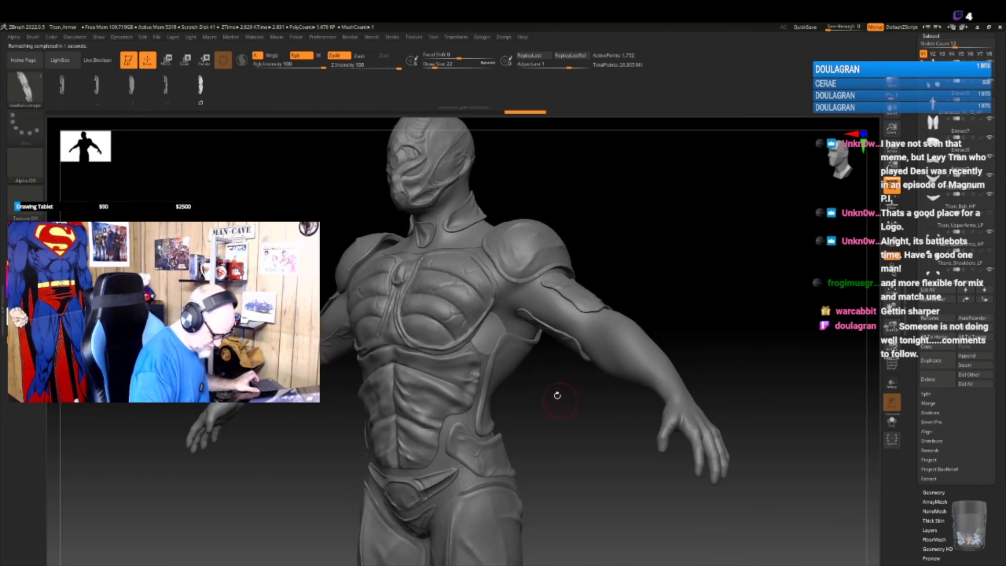
- Narrow the new piece below the armpit into a slanted strip with the Move brush at Draw Size 42
key(b)
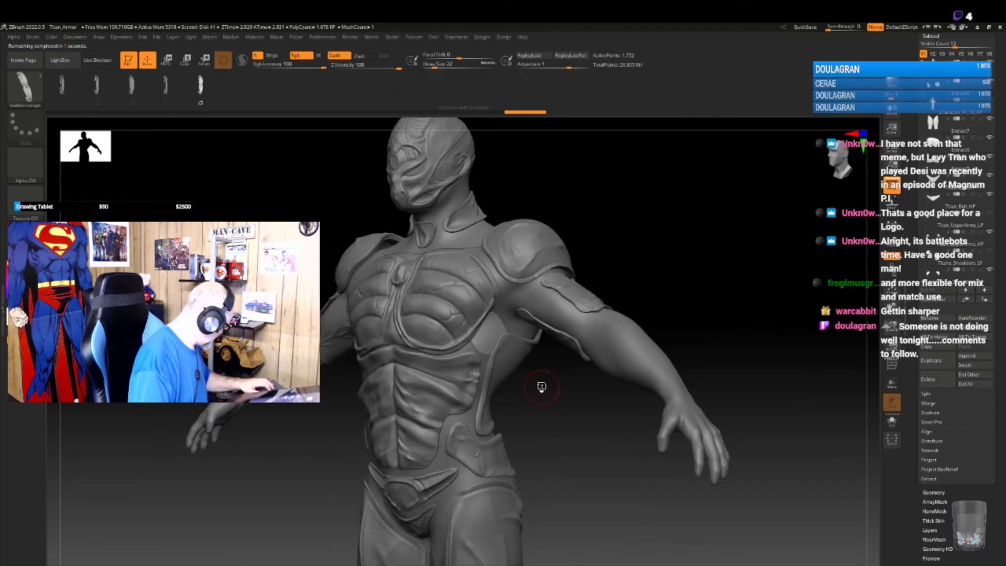
click(546, 363)
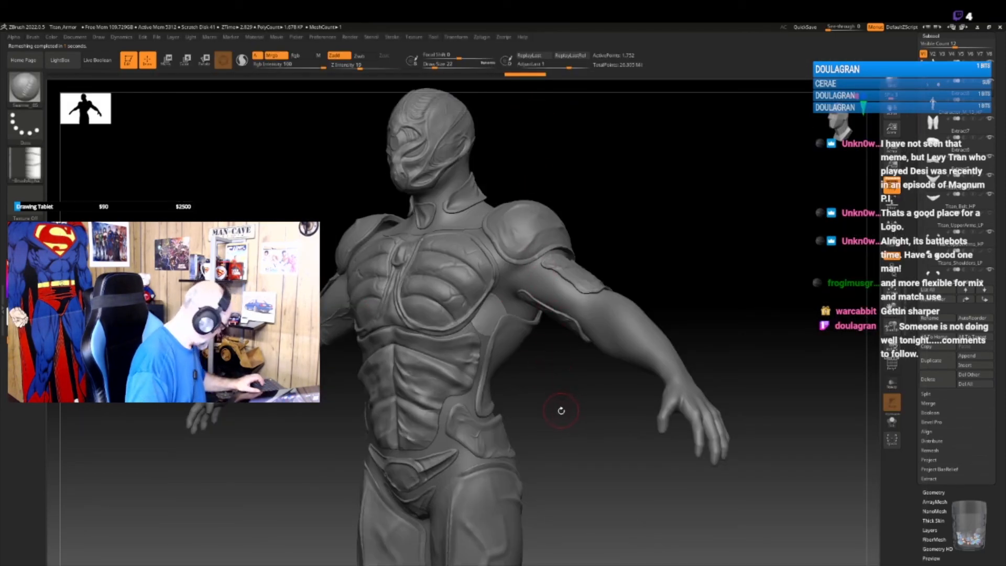
key(b)
key(m)
click(545, 234)
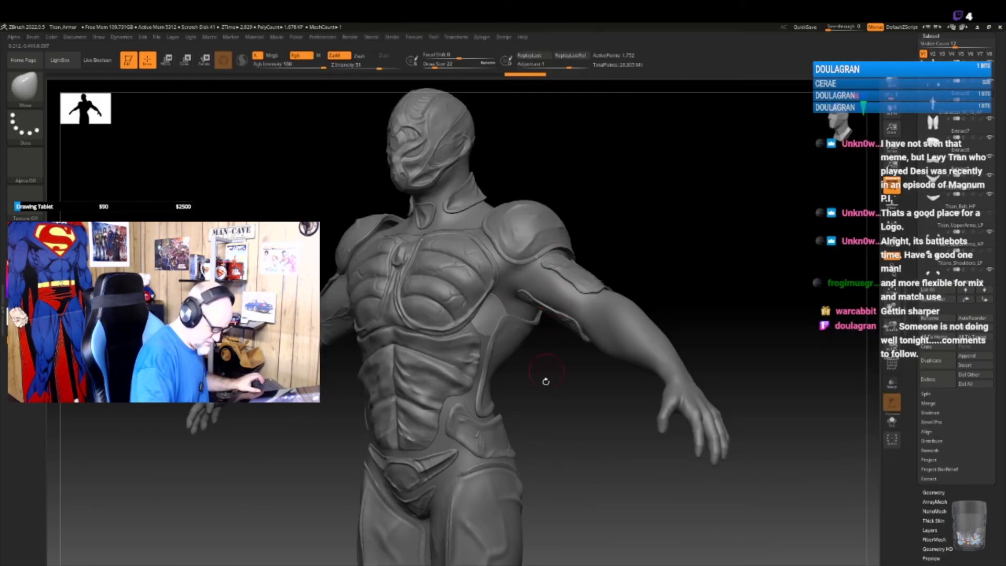
drag(553, 389, 495, 317)
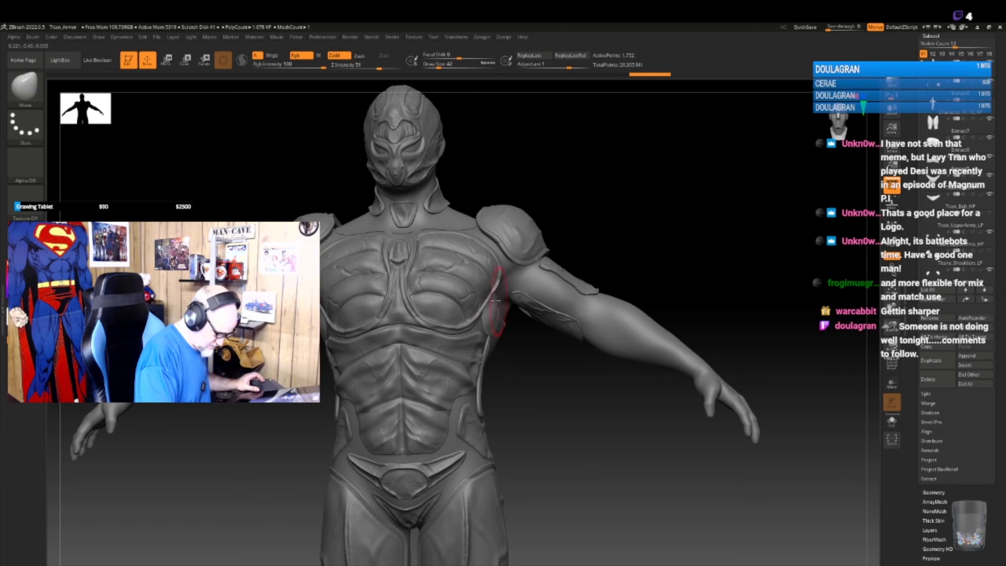
mouse_move(517, 325)
right_down()
mouse_move(510, 343)
mouse_move(520, 332)
right_up()
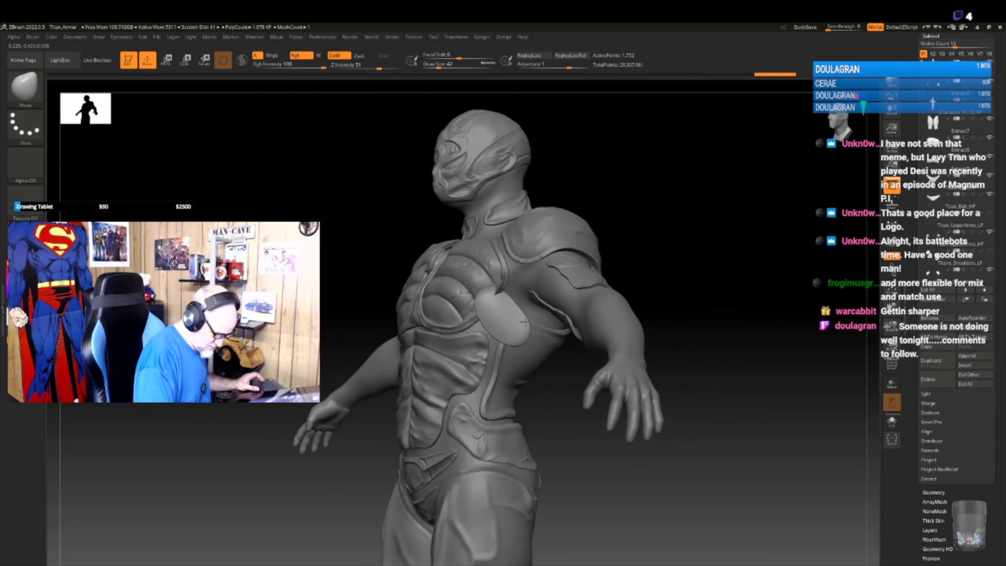
mouse_move(511, 297)
mouse_down()
mouse_move(494, 297)
mouse_move(485, 323)
mouse_up()
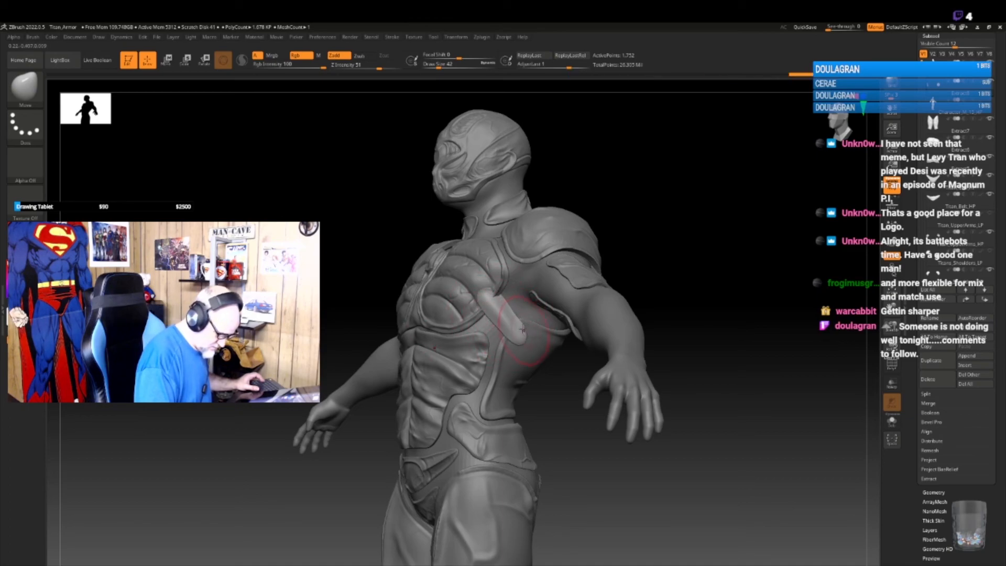
drag(498, 295, 487, 297)
- Stretch the strip across the ribs and pull its ends toward the torso with the Move brush
mouse_move(561, 392)
mouse_down()
mouse_move(557, 420)
mouse_move(550, 410)
mouse_up()
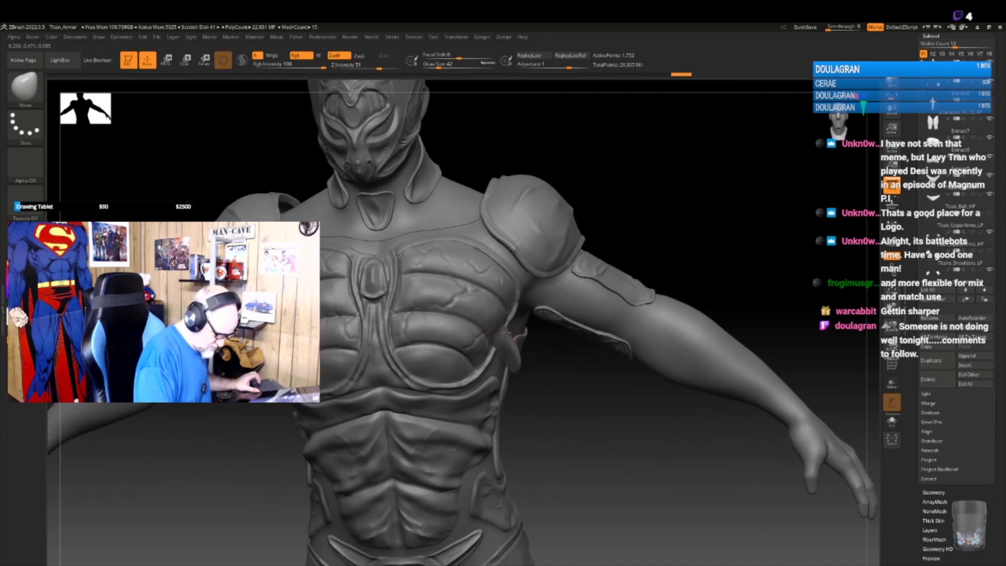
drag(514, 334, 511, 336)
drag(565, 394, 501, 396)
drag(514, 320, 502, 322)
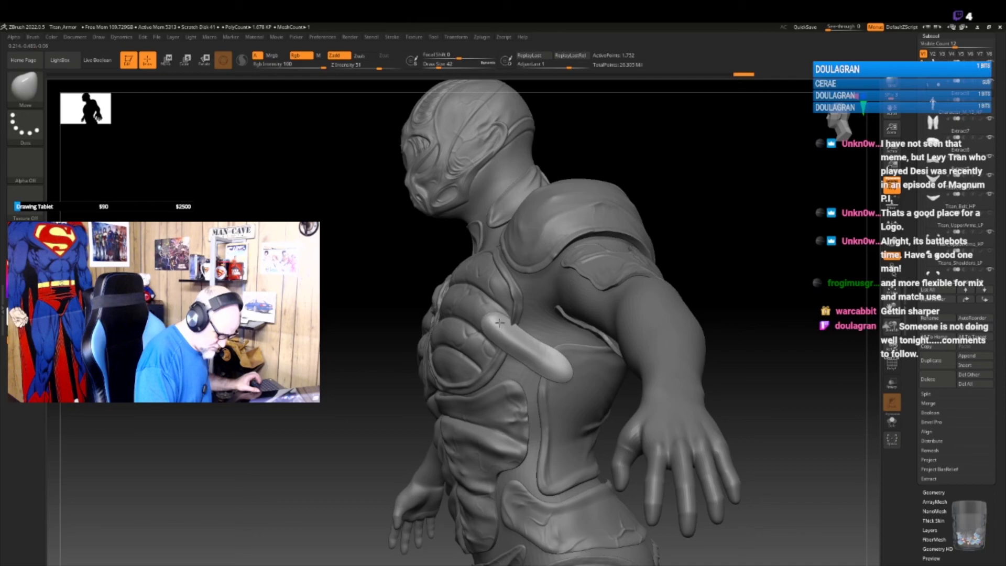
drag(540, 350, 571, 380)
mouse_move(703, 335)
mouse_down()
mouse_move(711, 376)
mouse_move(557, 358)
mouse_up()
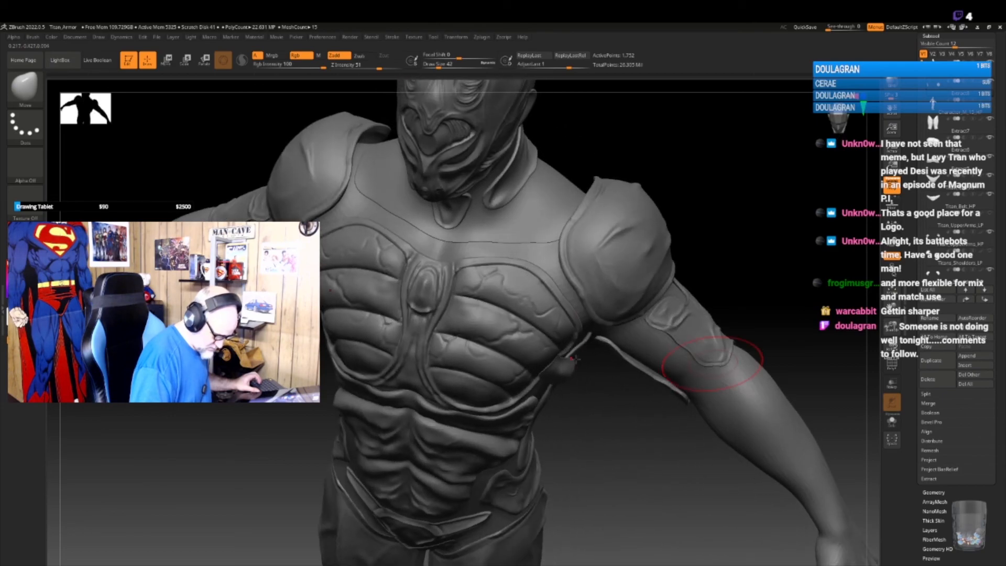
- Fit the strip's front end against the edge of the chest panel with a smaller Move brush
alt+click(564, 360)
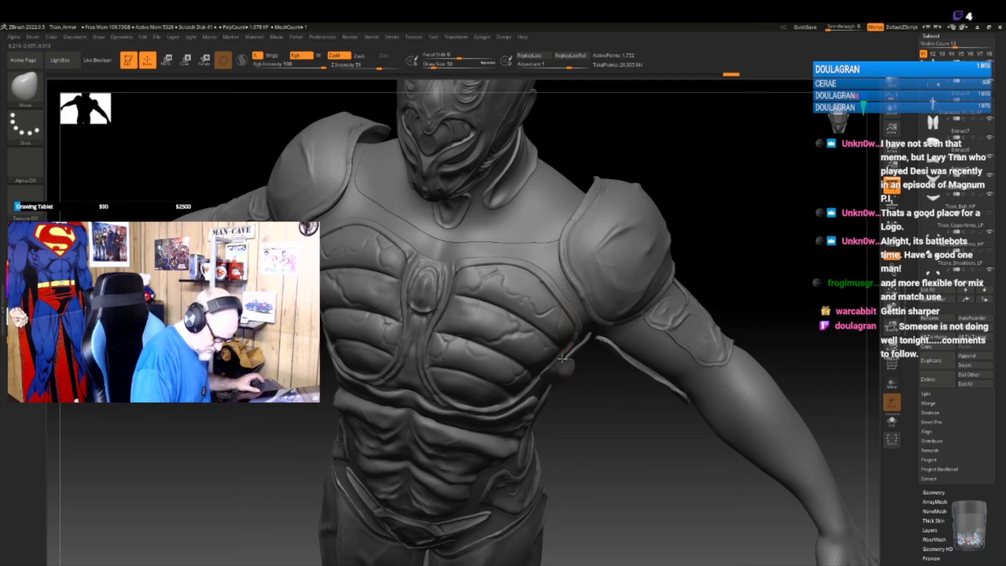
drag(602, 387, 588, 402)
alt+click(538, 362)
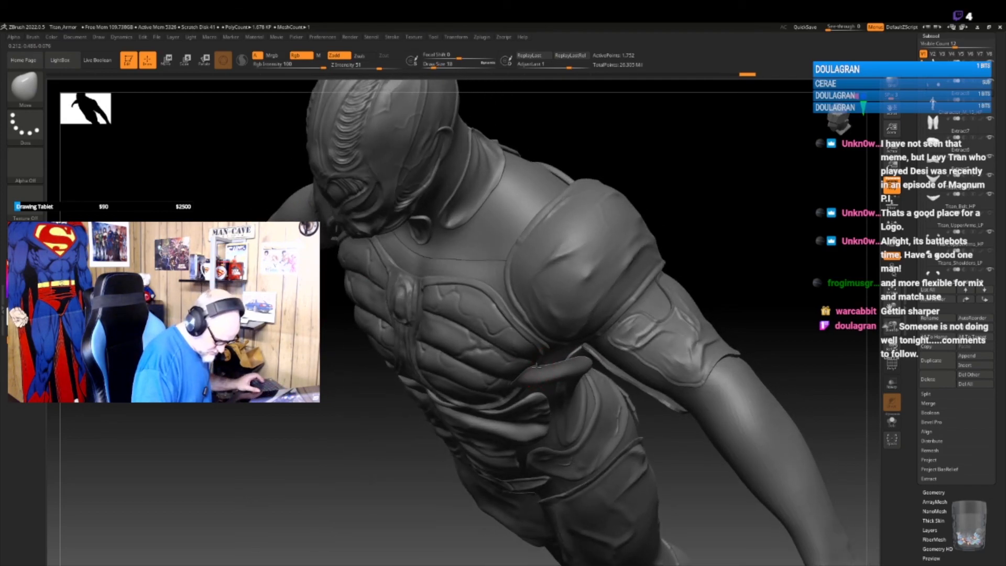
drag(539, 369, 544, 373)
drag(649, 405, 534, 365)
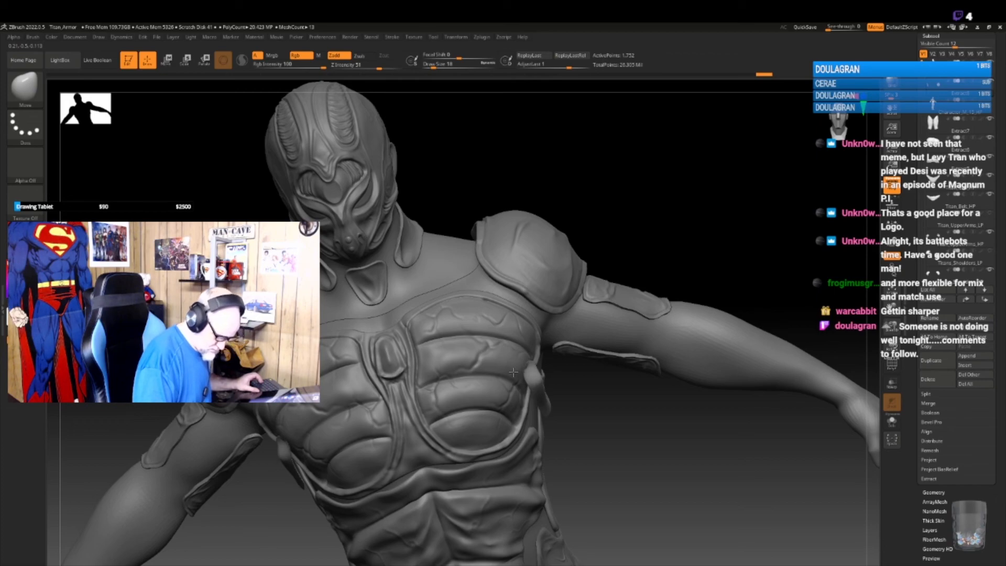
drag(604, 386, 636, 416)
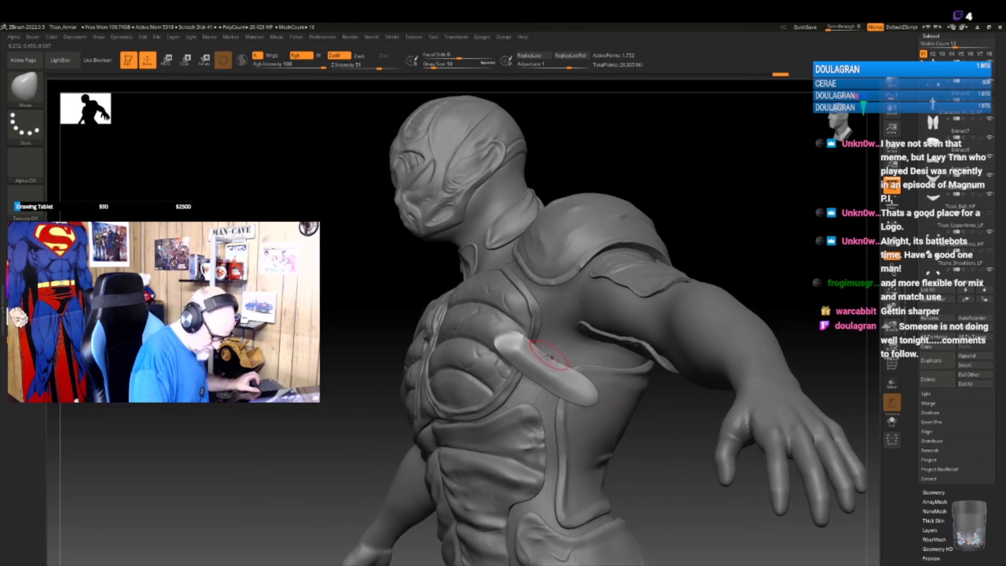
- Adjust the strip's middle and rear end to follow the side of the ribcage with the Move brush
alt+click(563, 365)
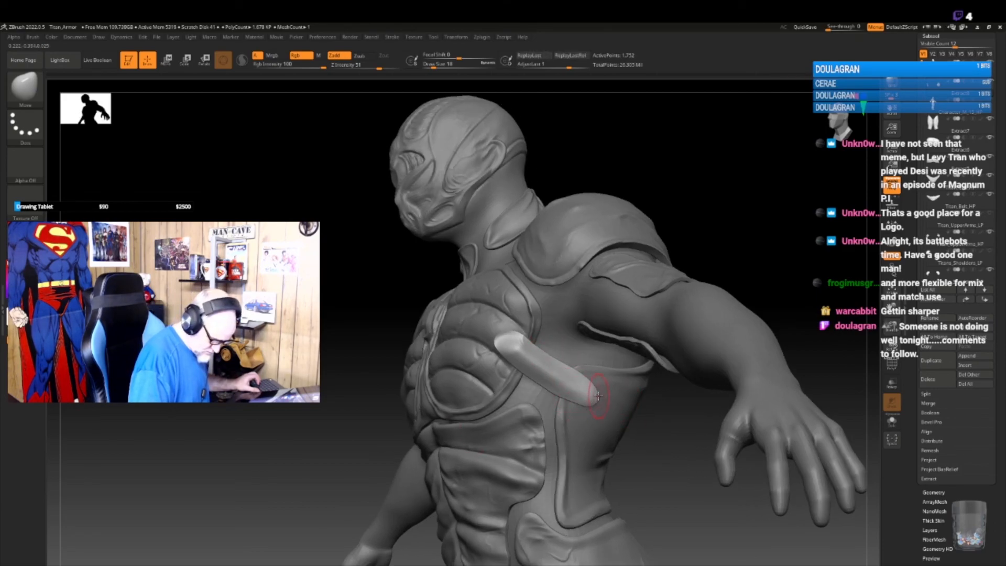
drag(598, 395, 598, 397)
drag(653, 422, 485, 406)
drag(596, 394, 598, 398)
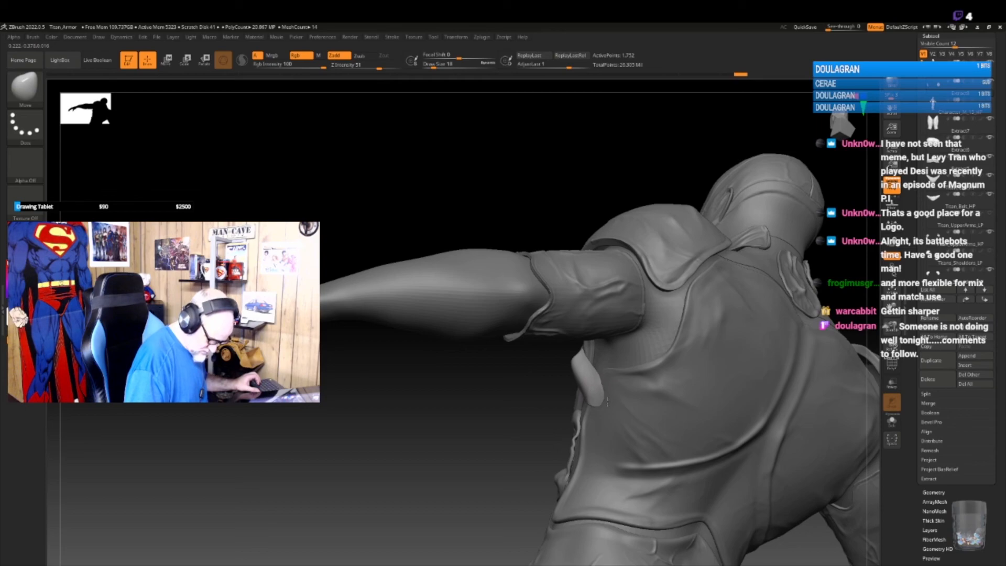
drag(600, 390, 589, 410)
mouse_move(540, 431)
mouse_down()
mouse_move(585, 432)
mouse_move(510, 369)
mouse_up()
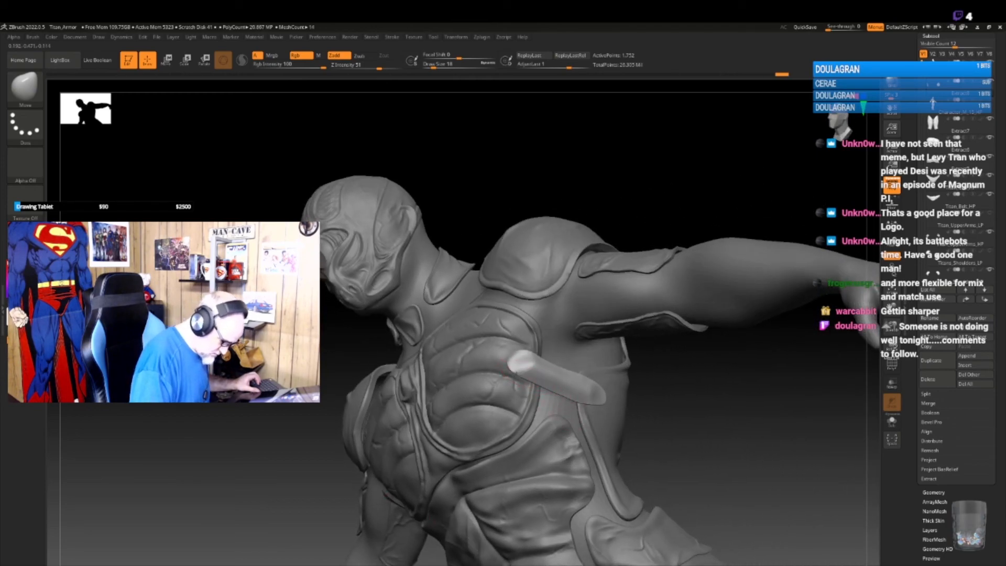
alt+click(516, 373)
mouse_move(658, 411)
mouse_down()
mouse_move(658, 366)
mouse_move(645, 385)
mouse_move(644, 429)
mouse_move(645, 393)
mouse_move(631, 407)
mouse_move(634, 399)
mouse_move(611, 404)
mouse_move(650, 420)
mouse_move(640, 407)
mouse_move(658, 411)
mouse_move(634, 425)
mouse_move(664, 420)
mouse_move(599, 458)
mouse_move(602, 472)
mouse_move(578, 430)
mouse_up()
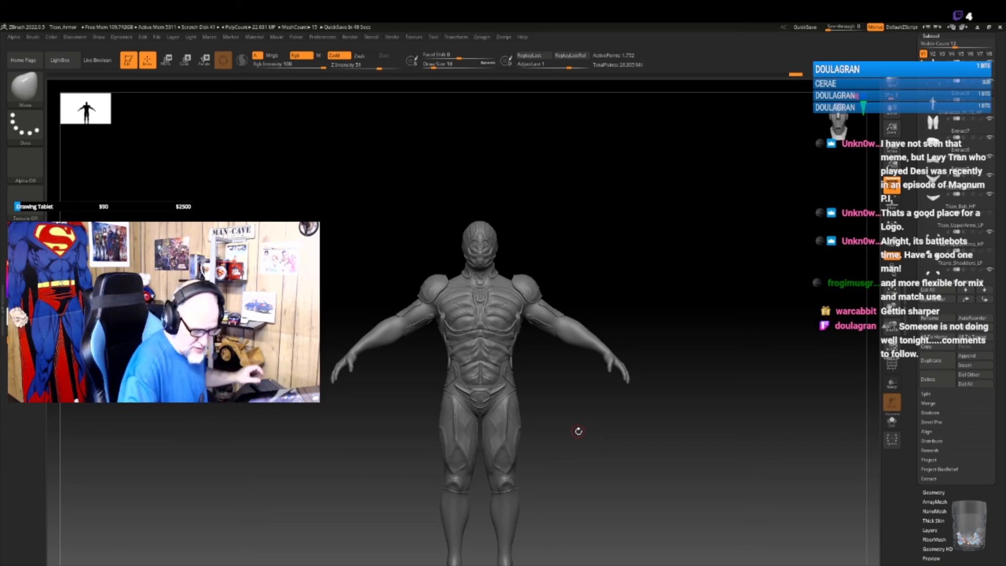
- Remove the trial strip and show the high-poly body with the fabric folds under the armor
click(931, 361)
drag(652, 451, 673, 414)
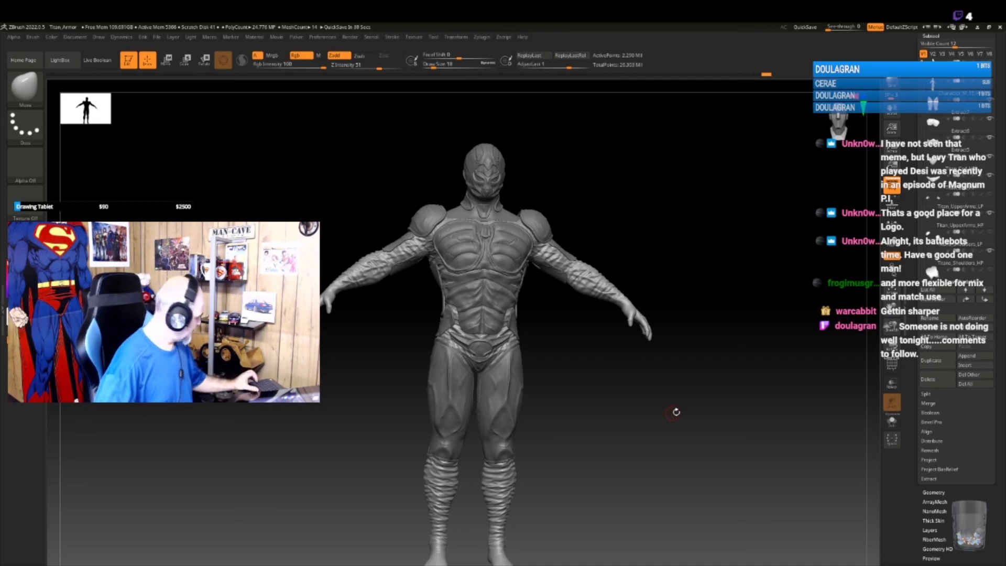
mouse_move(674, 417)
mouse_down()
mouse_move(674, 398)
mouse_move(687, 394)
mouse_up()
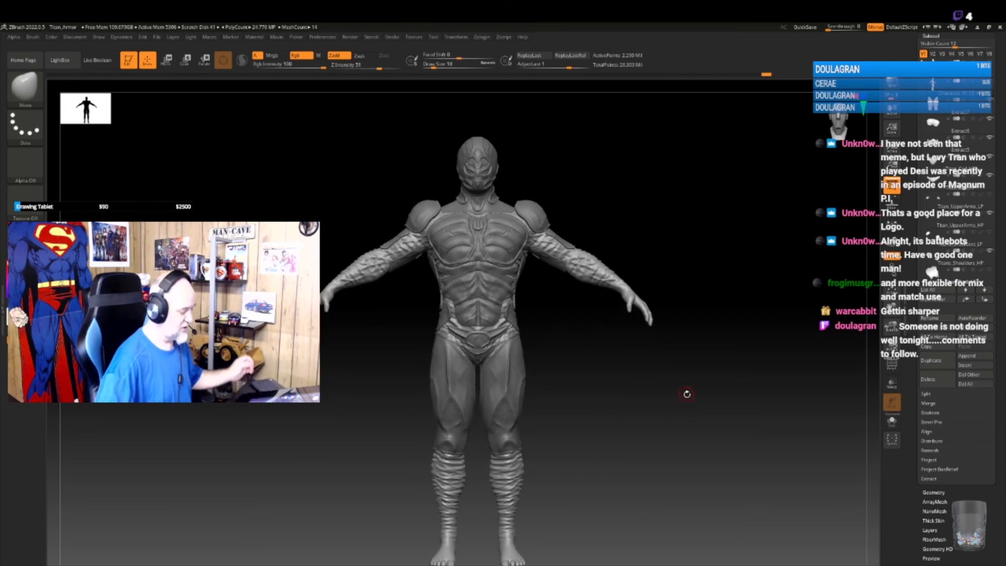
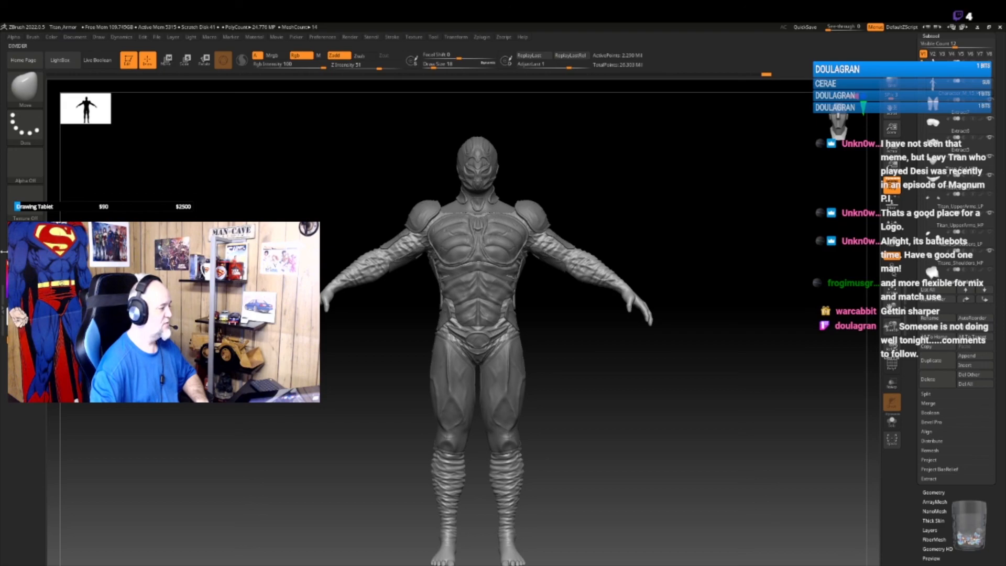
mouse_move(942, 274)
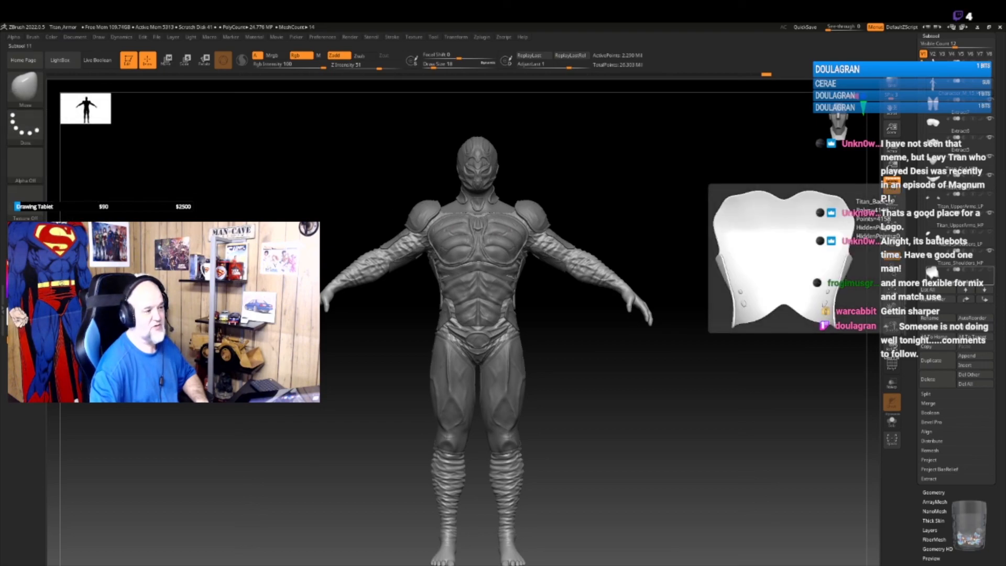